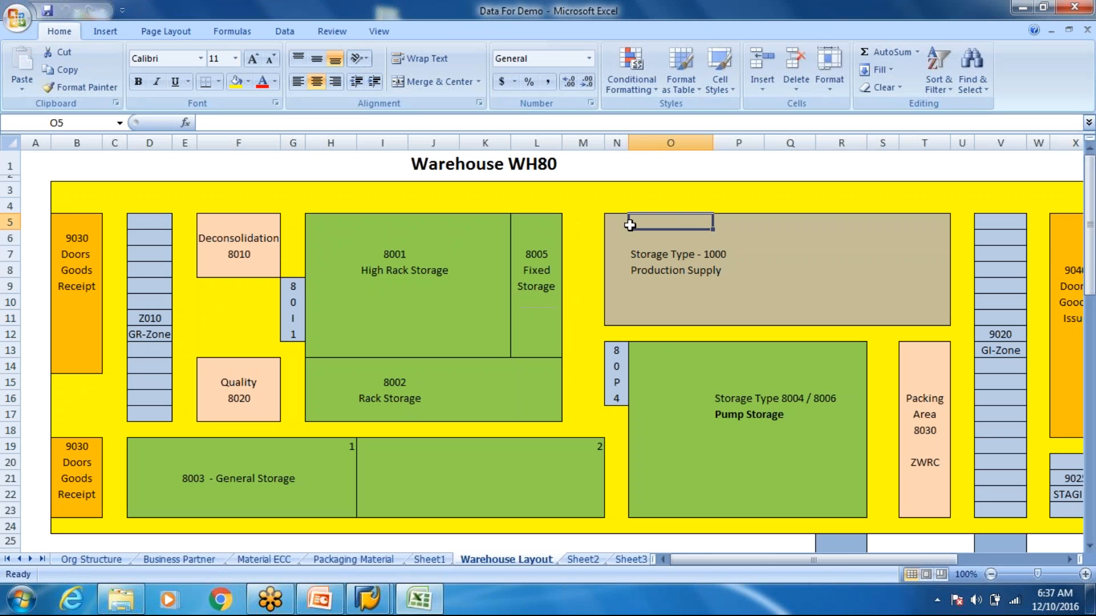
# Examine the Production Supply area of storage type 1000 in the warehouse layout
pyautogui.moveTo(631, 220); pyautogui.dragTo(615, 318)
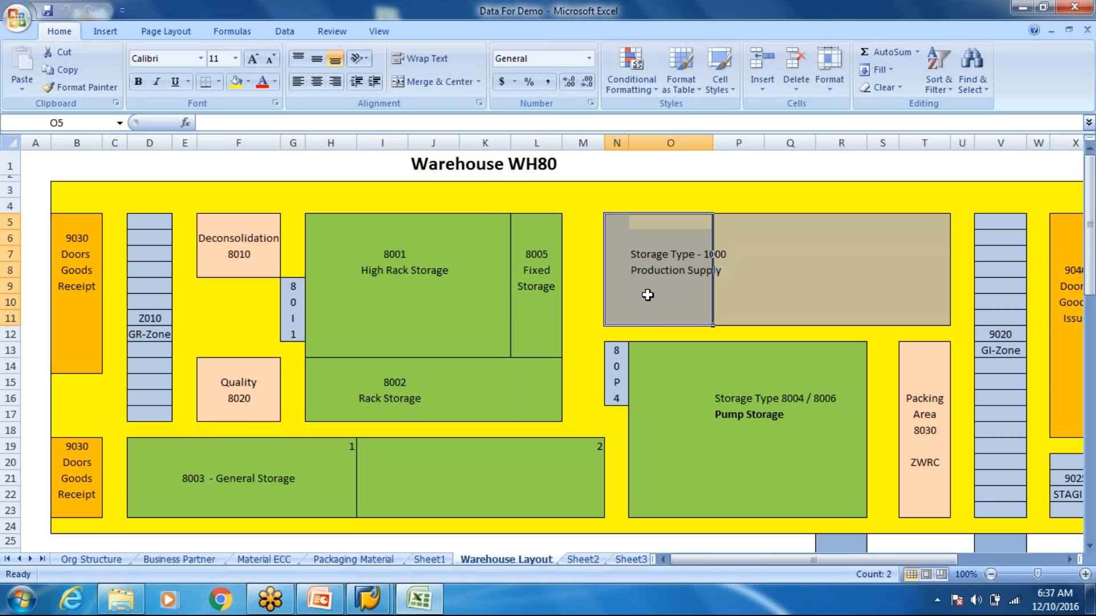
pyautogui.click(641, 268)
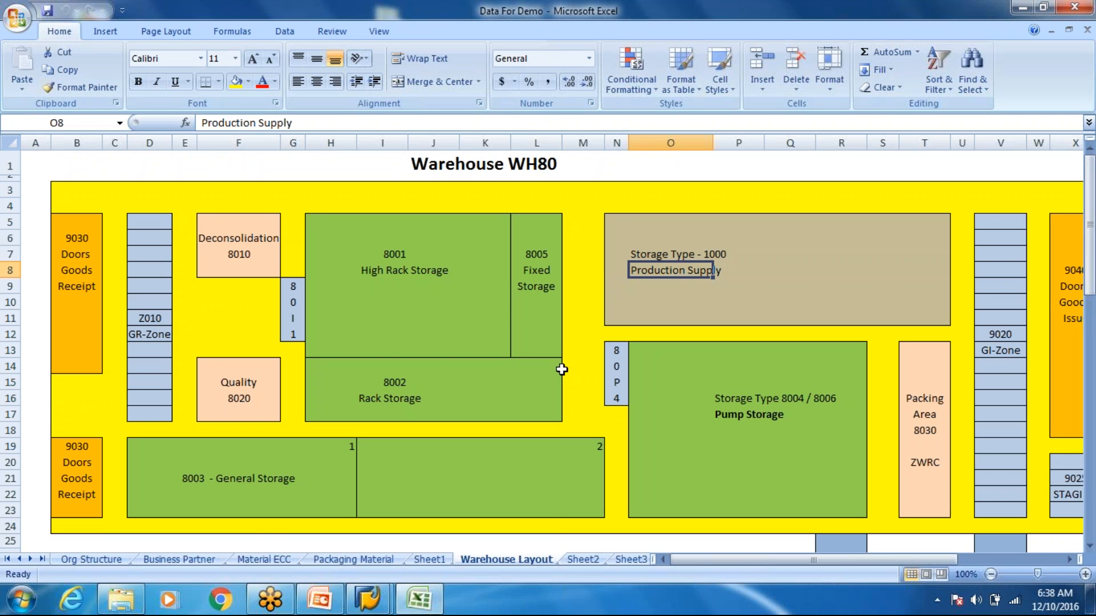
# Switch to SAP, open Schedule Replenishment with transaction /n/scwm/repl and choose Crate Part Replenishment as the strategy
pyautogui.click(368, 600)
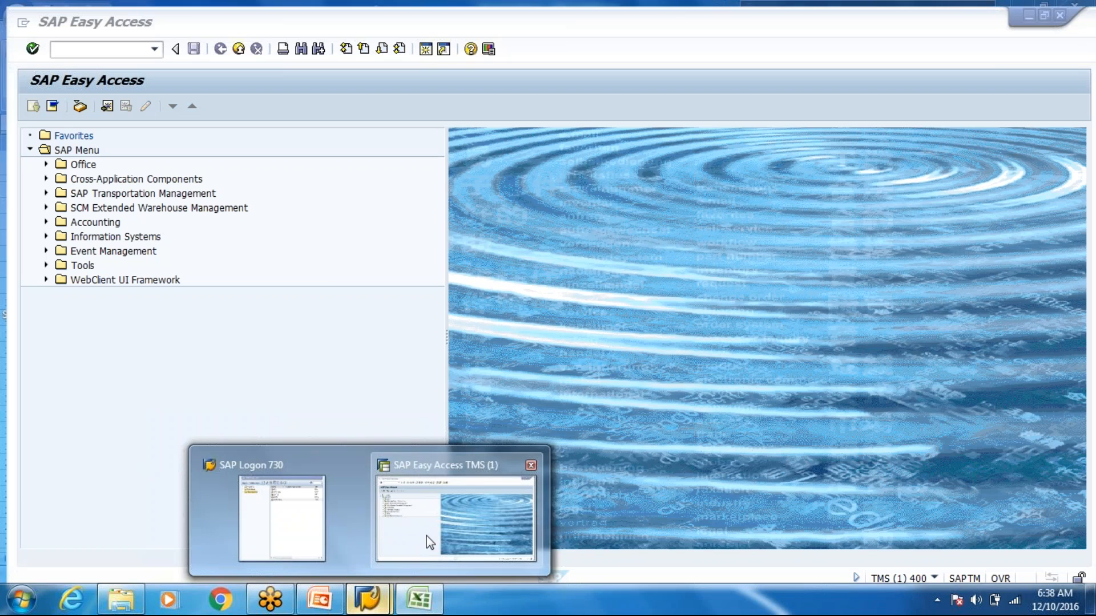
pyautogui.click(427, 536)
pyautogui.write('/n/scwm/')
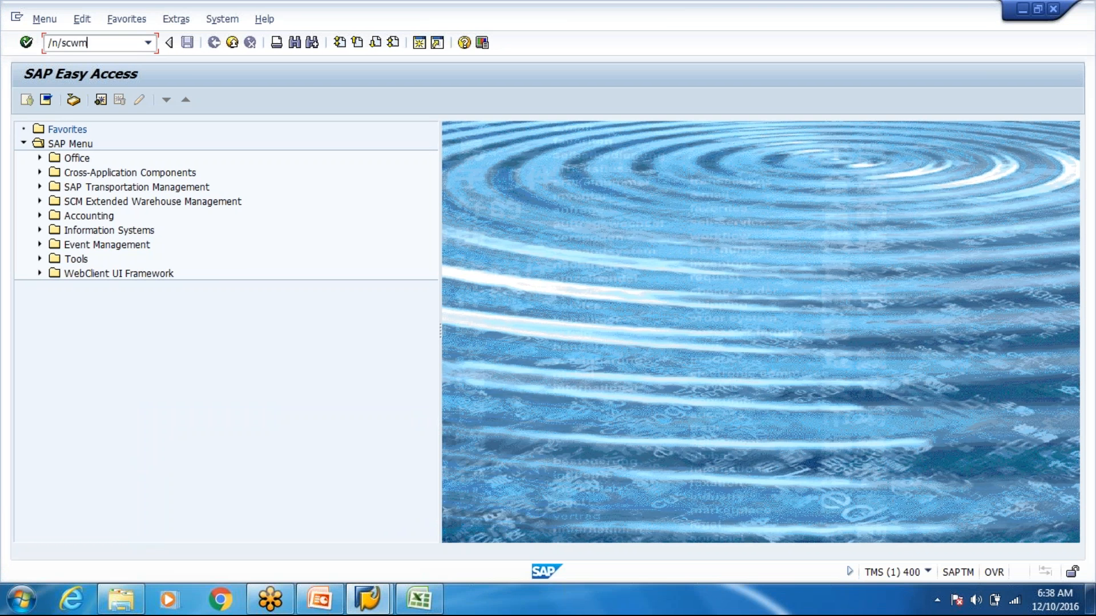
pyautogui.write('repl')
pyautogui.press('Return')
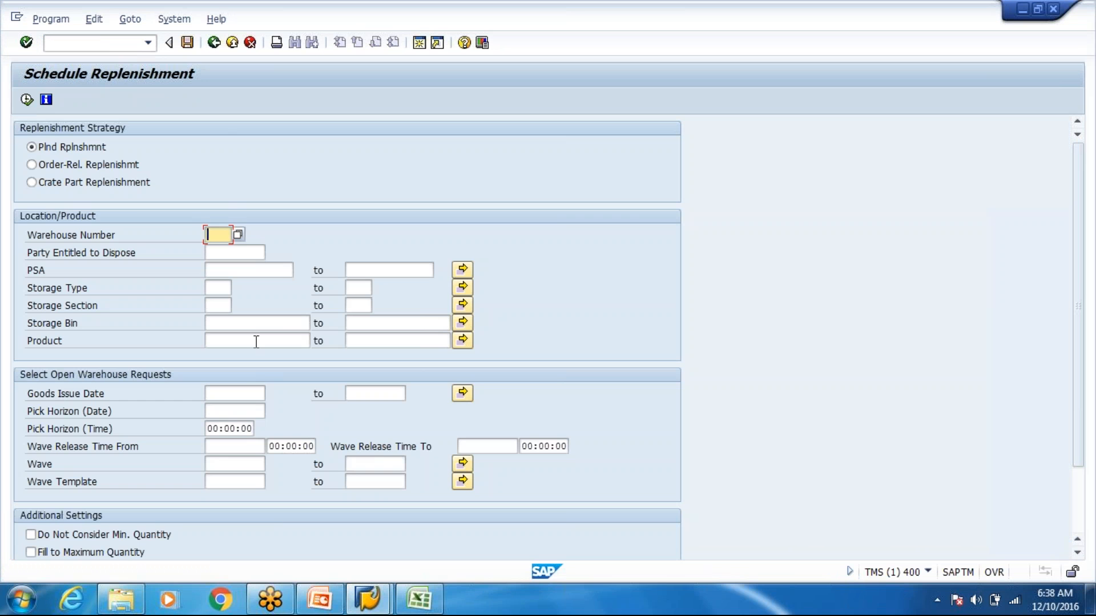
pyautogui.click(256, 341)
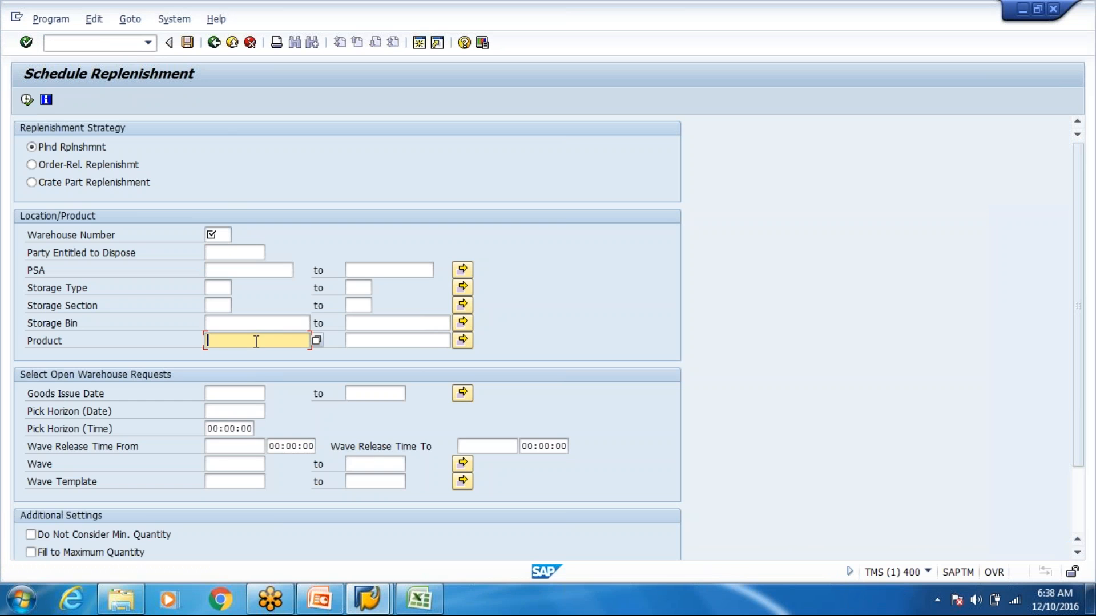
pyautogui.click(62, 183)
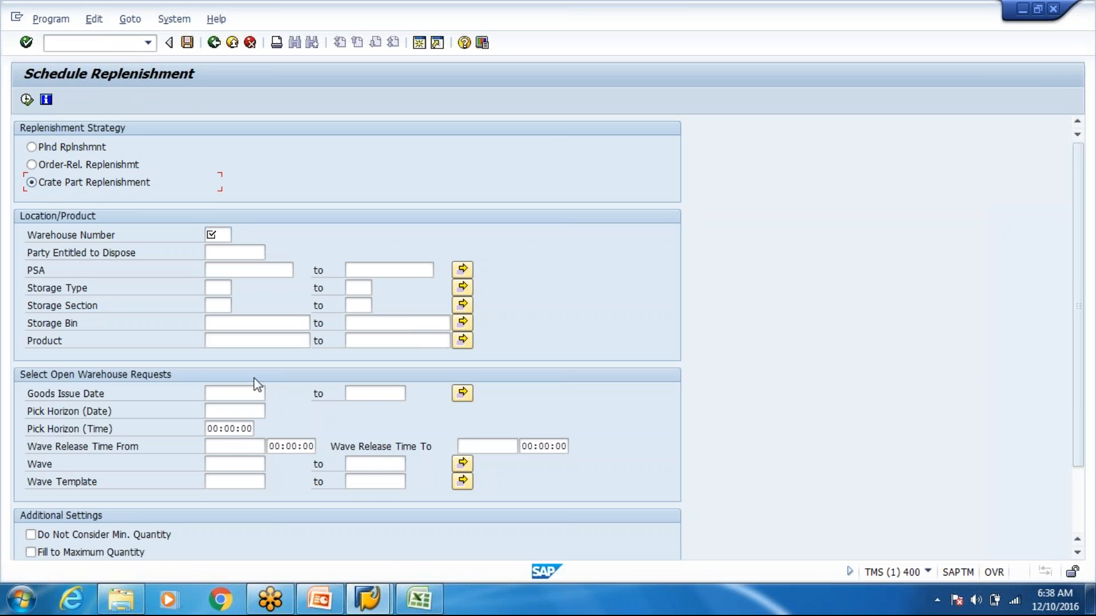
# Review the warehouse layout in Excel and the Replenishment Strategies slide in PowerPoint, and return to Schedule Replenishment in SAP
pyautogui.click(412, 610)
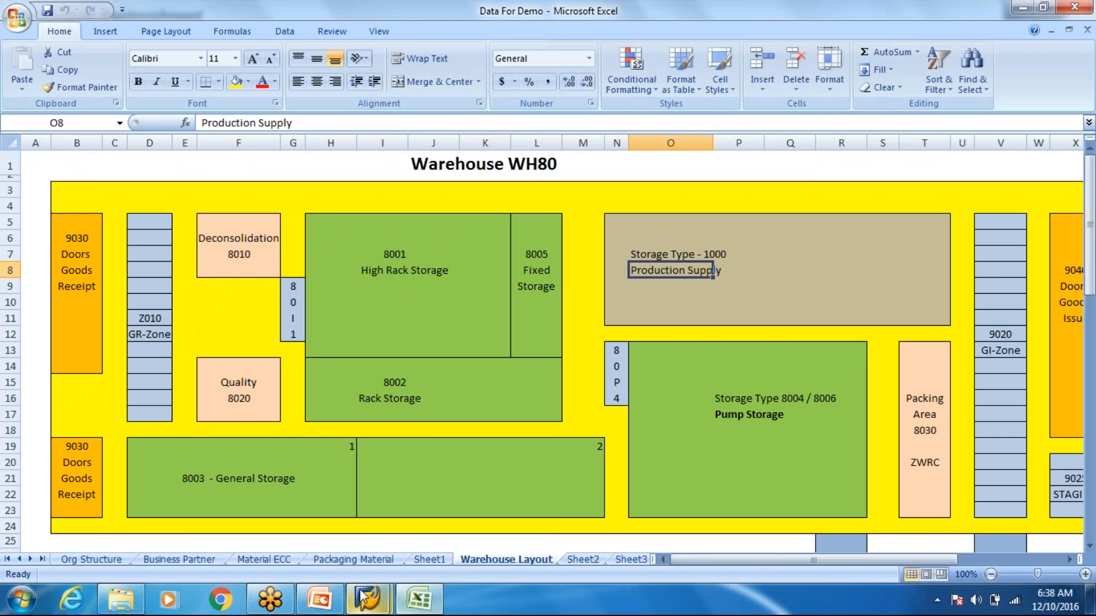
pyautogui.moveTo(360, 596)
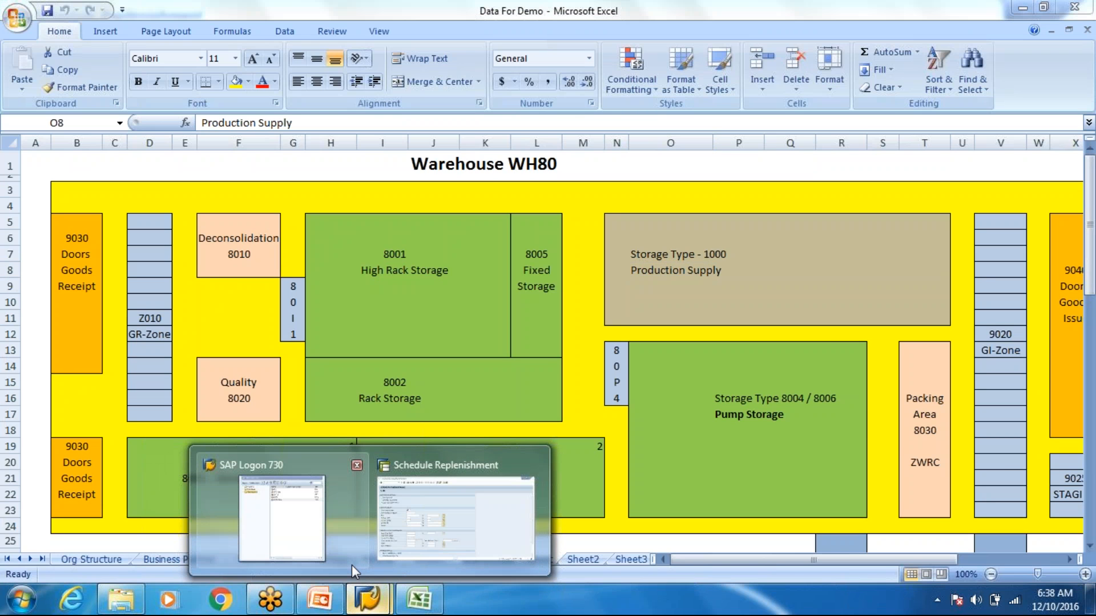
pyautogui.click(319, 605)
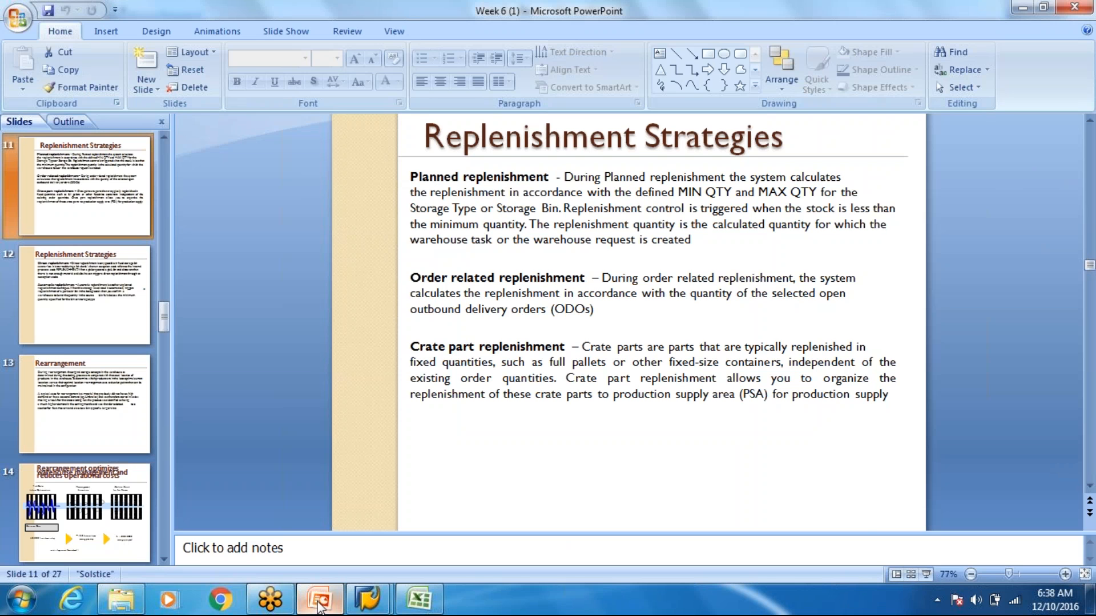
pyautogui.hotkey('alt', 'Tab')
pyautogui.moveTo(368, 600)
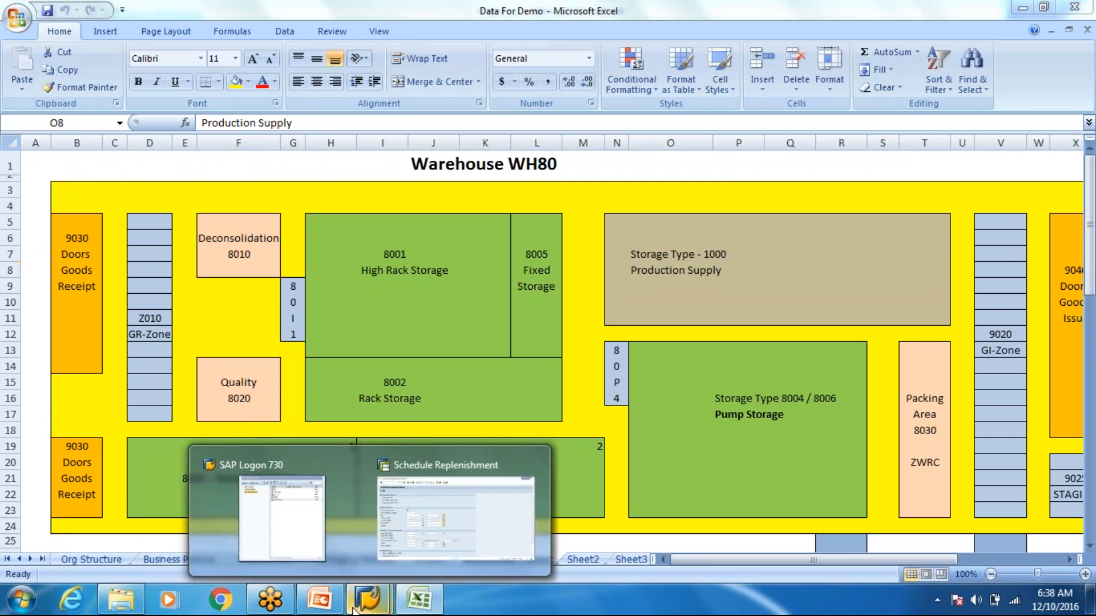
pyautogui.click(480, 525)
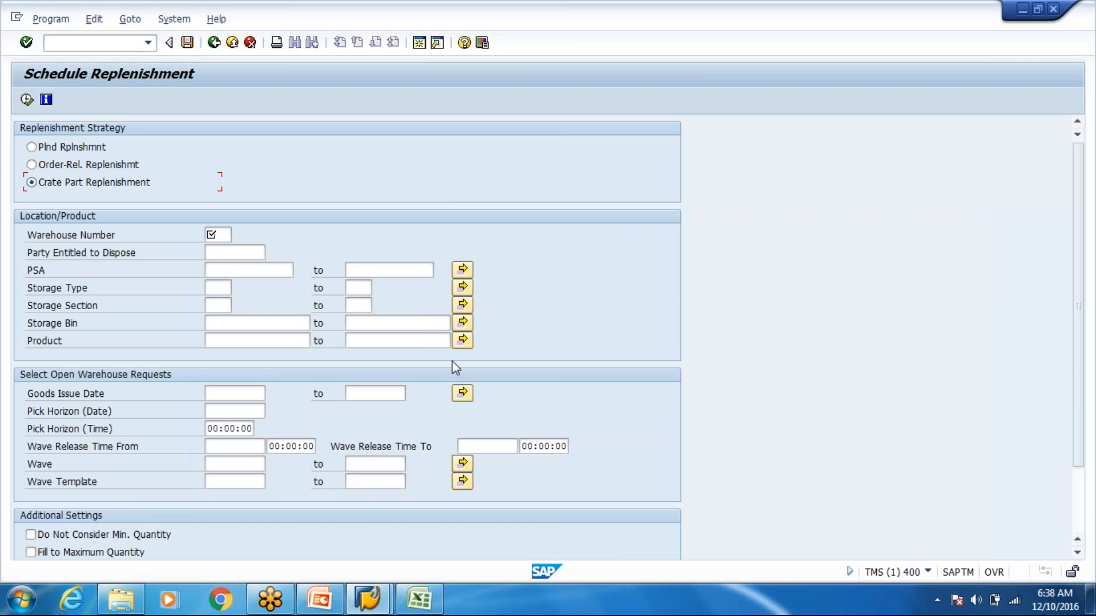
# In a new SAP session, view the Map Production Supply Area (PSA) entries under the EWM ERP Integration interfaces
pyautogui.click(422, 46)
pyautogui.write('/n/scwm/')
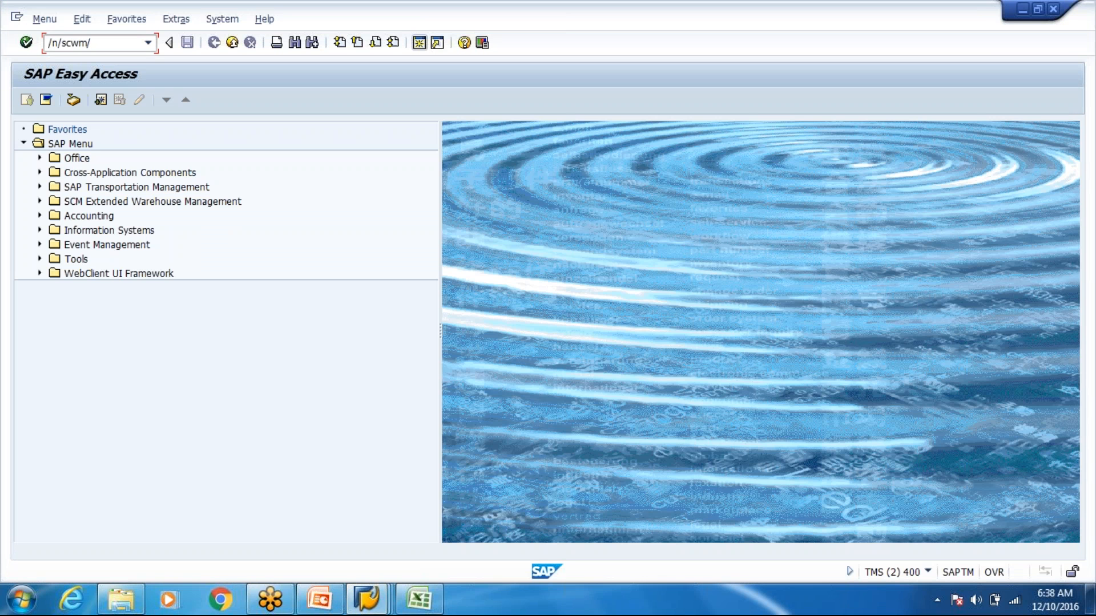
pyautogui.press('BackSpace')
pyautogui.press('Return')
pyautogui.click(40, 202)
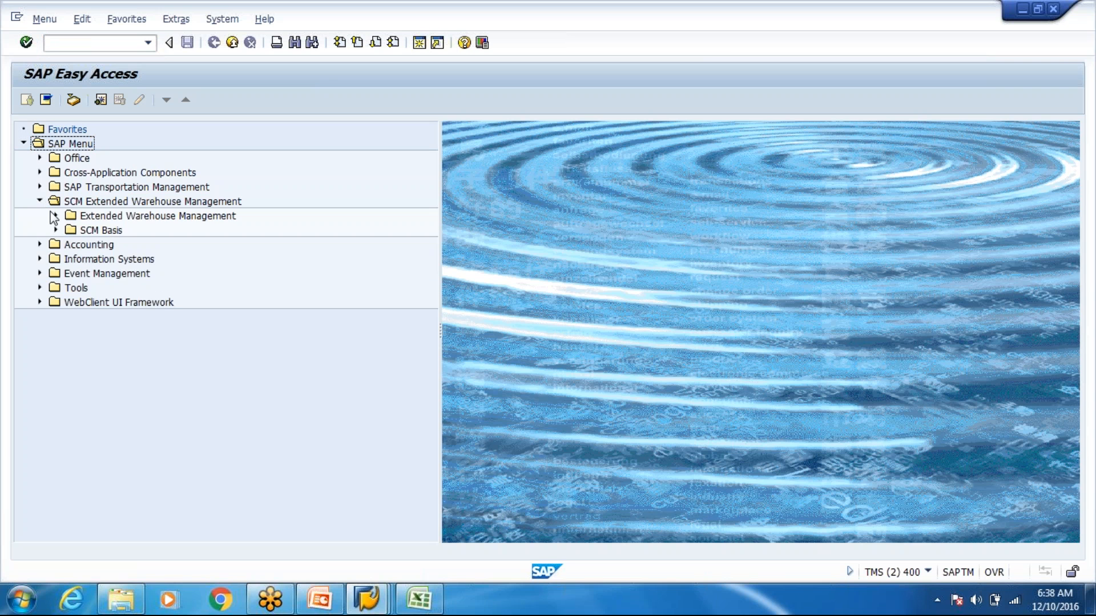
pyautogui.click(55, 216)
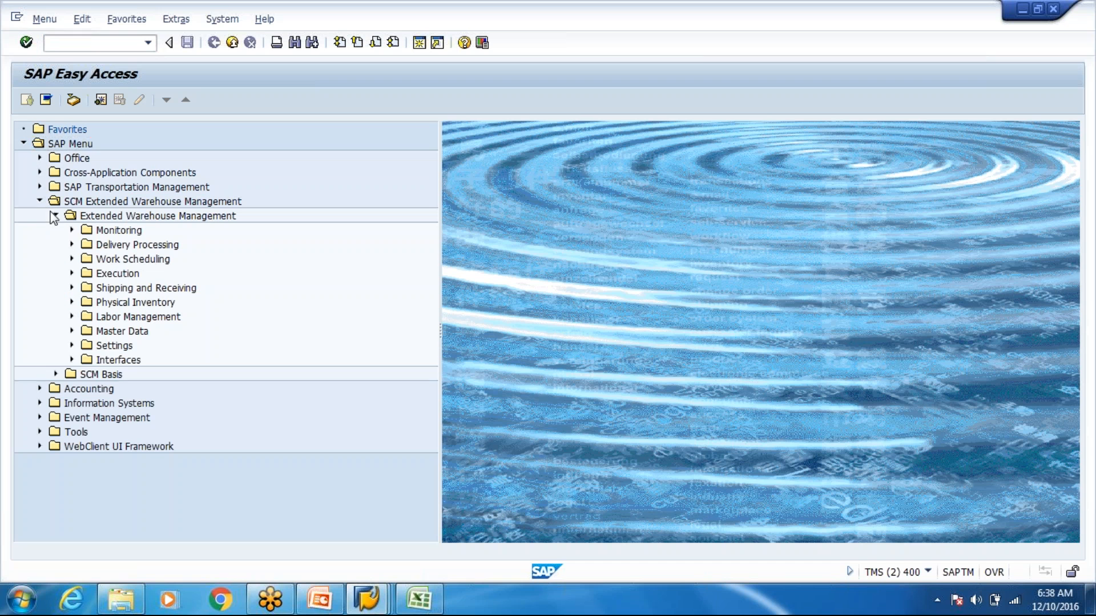
pyautogui.click(72, 360)
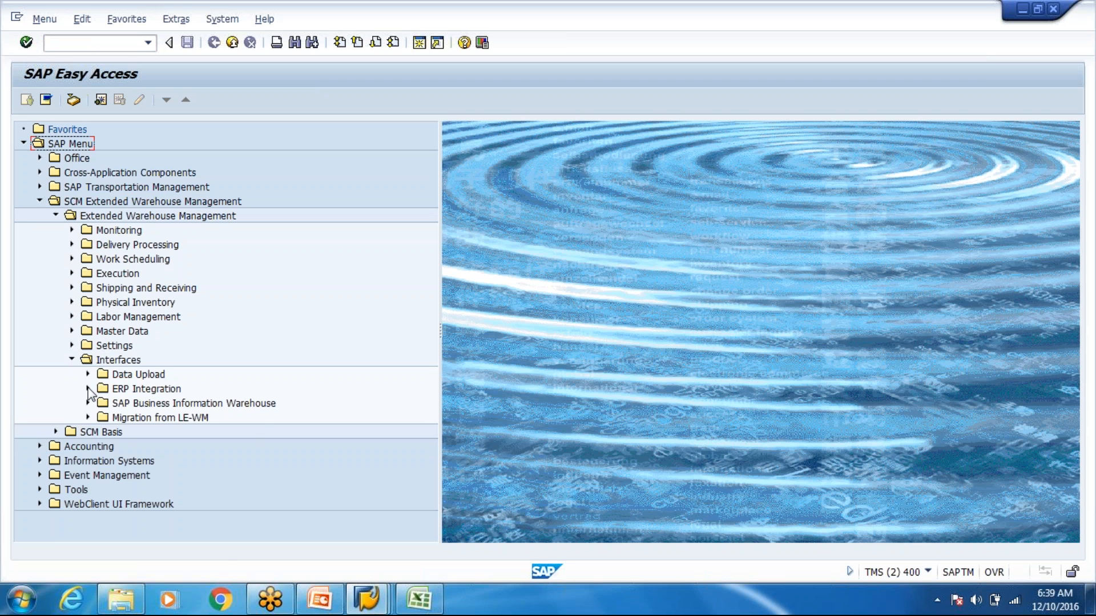
pyautogui.click(88, 389)
pyautogui.doubleClick(175, 447)
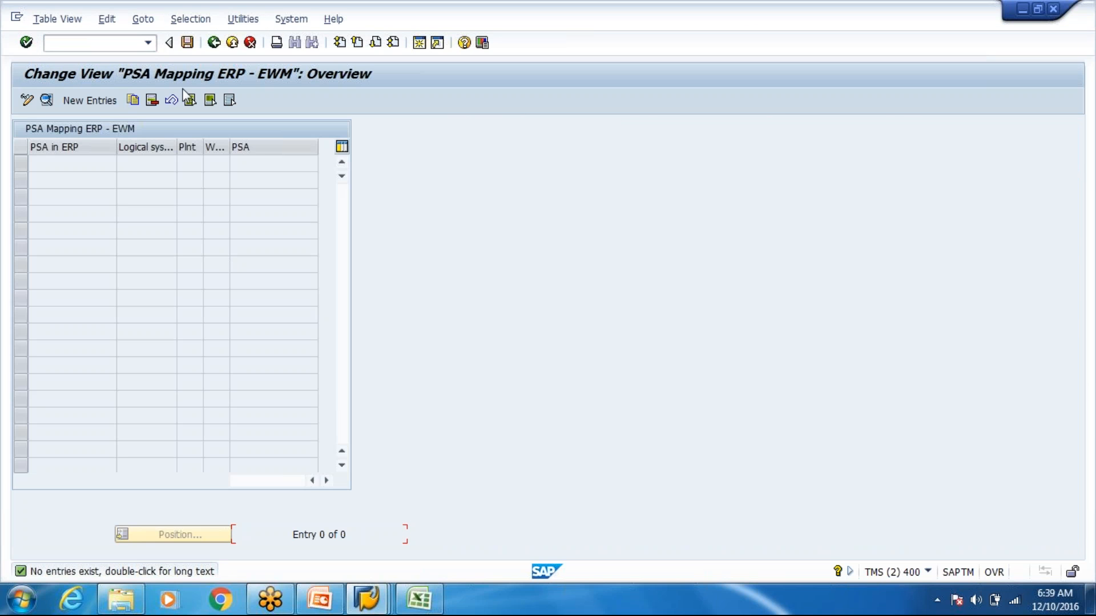
pyautogui.click(214, 43)
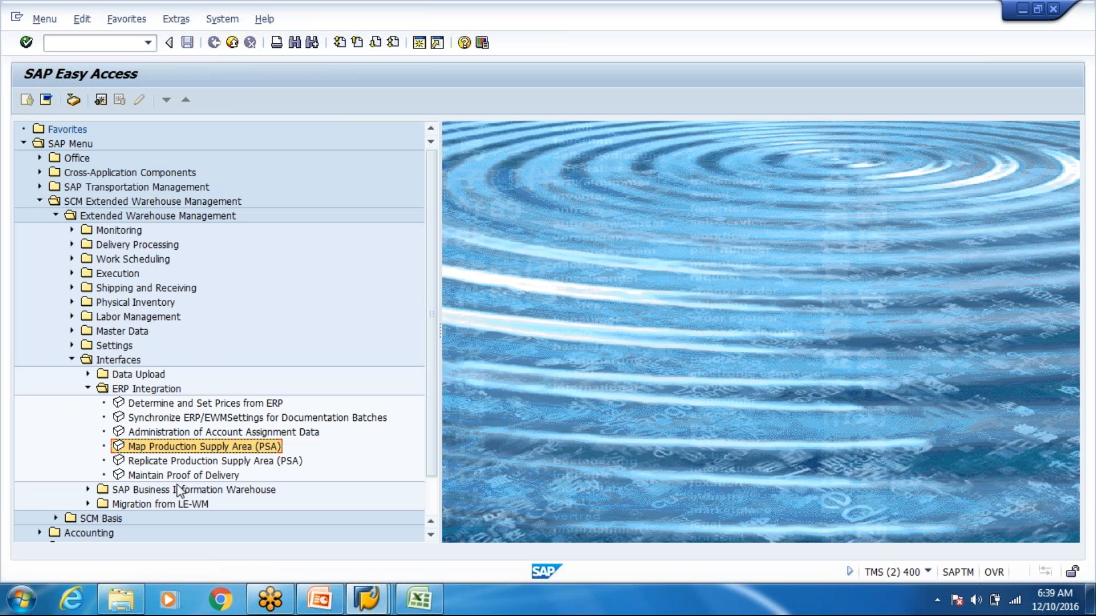
# Run Replicate Production Supply Area (PSA) in create mode for warehouse WH80 and party entitled to dispose VN8000
pyautogui.doubleClick(143, 461)
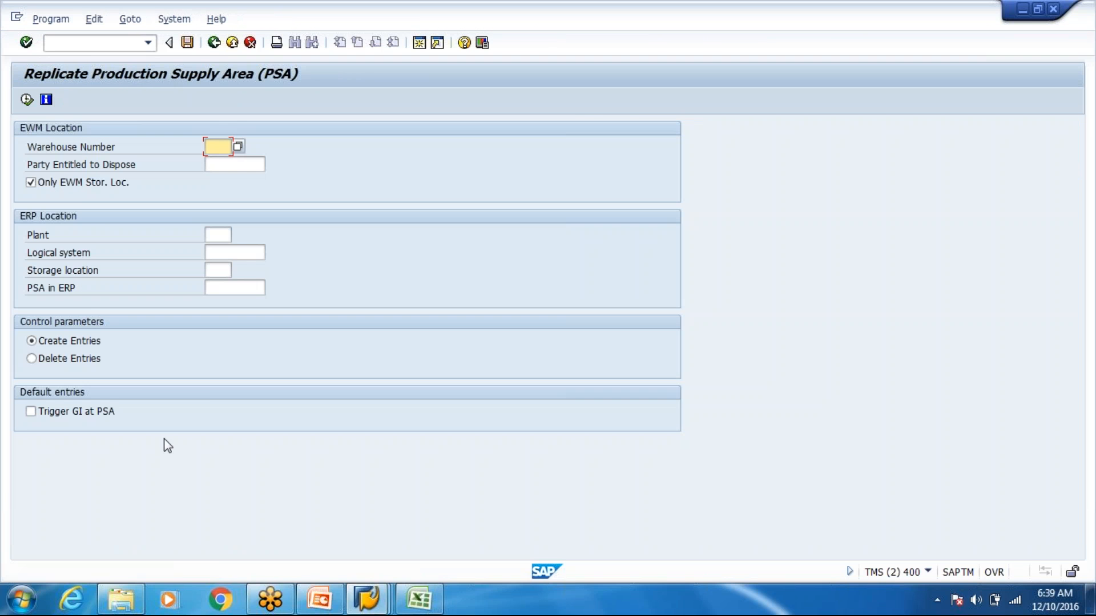
pyautogui.write('E011')
pyautogui.press('BackSpace')
pyautogui.press('BackSpace')
pyautogui.press('BackSpace')
pyautogui.press('BackSpace')
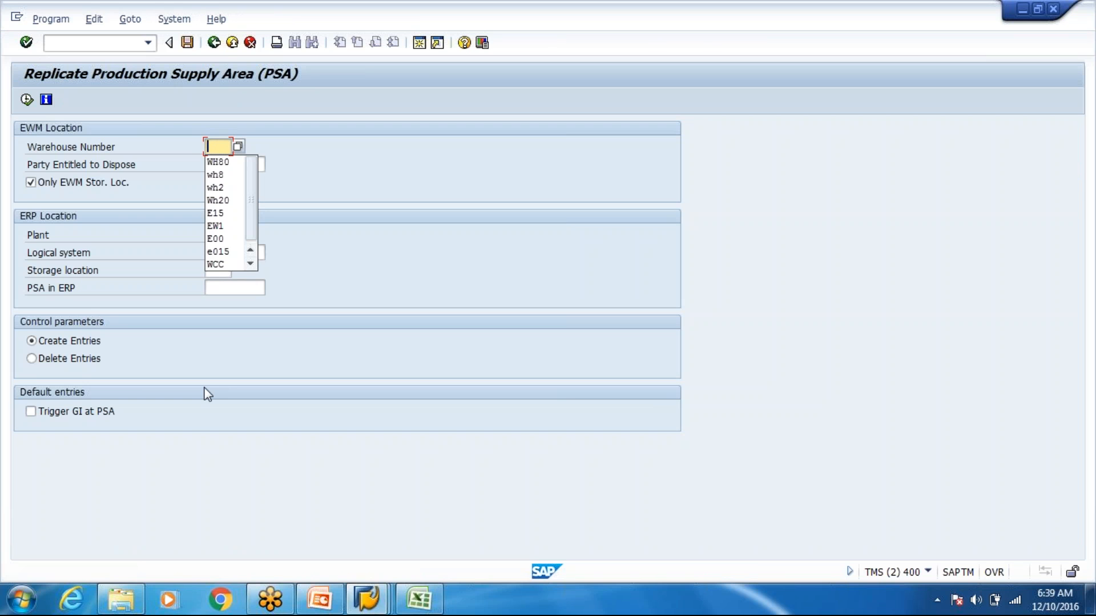
pyautogui.write('WH80')
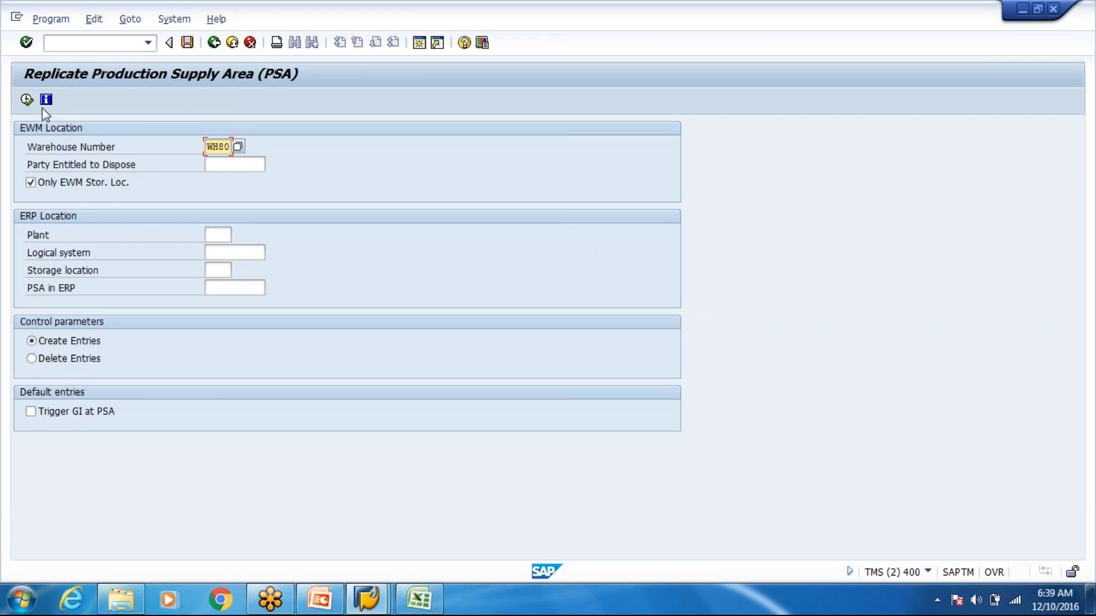
pyautogui.press('Tab')
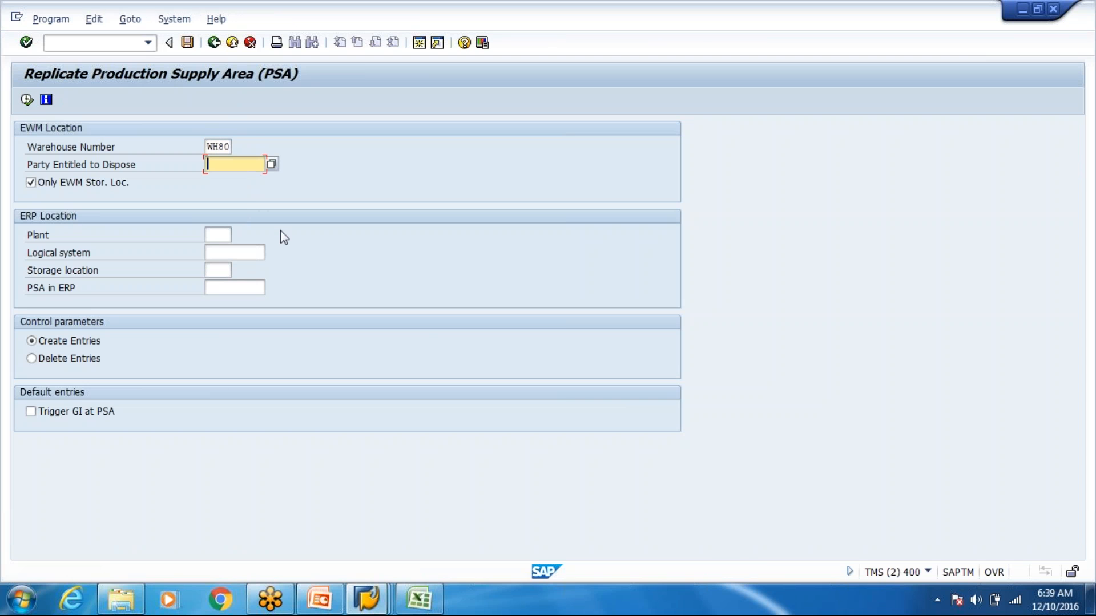
pyautogui.write('VN8000')
pyautogui.click(28, 103)
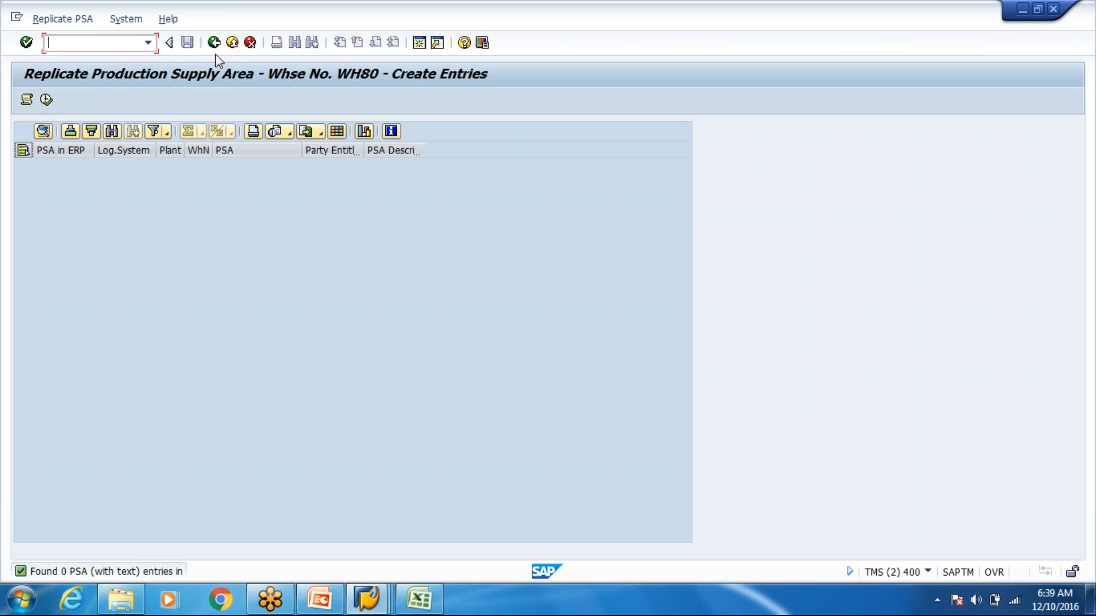
# Rerun the PSA replication with plant 1000 as the ERP location and leave the transaction
pyautogui.click(217, 49)
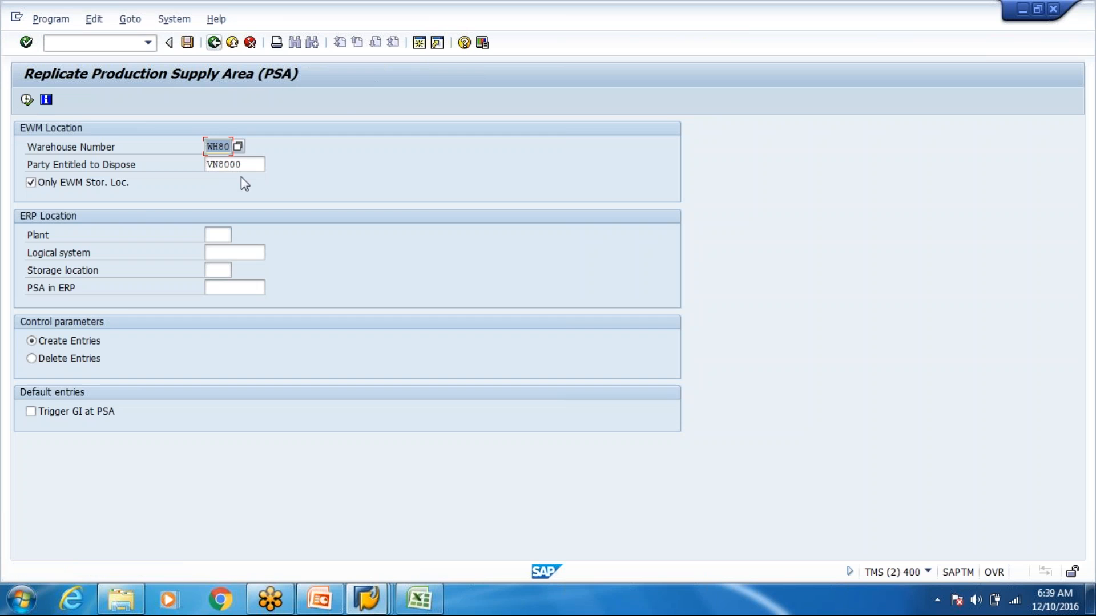
pyautogui.click(220, 237)
pyautogui.write('1000')
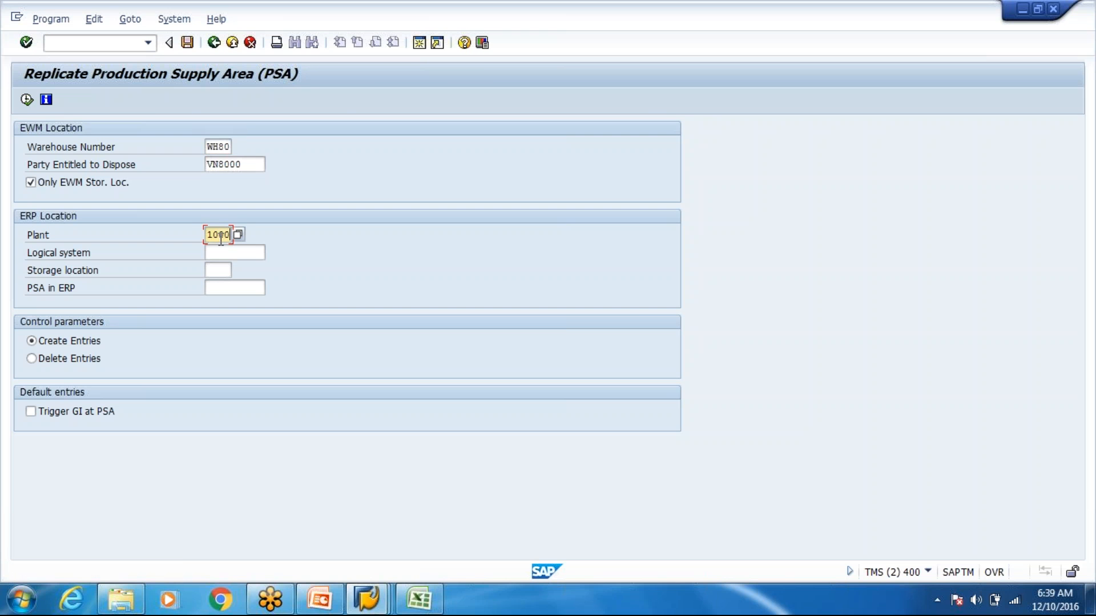
pyautogui.click(27, 100)
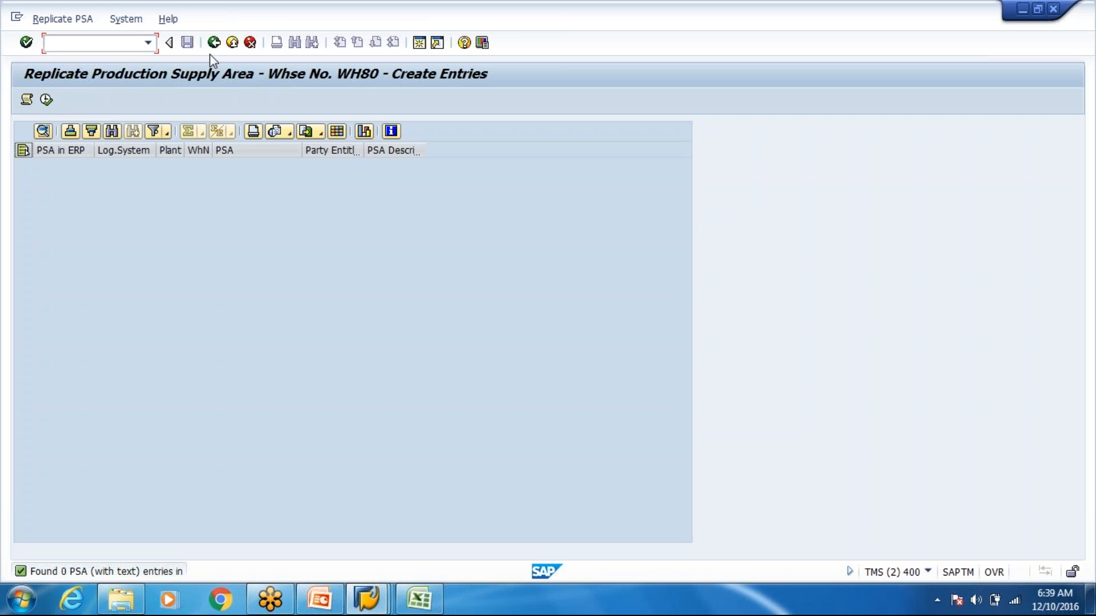
pyautogui.click(214, 44)
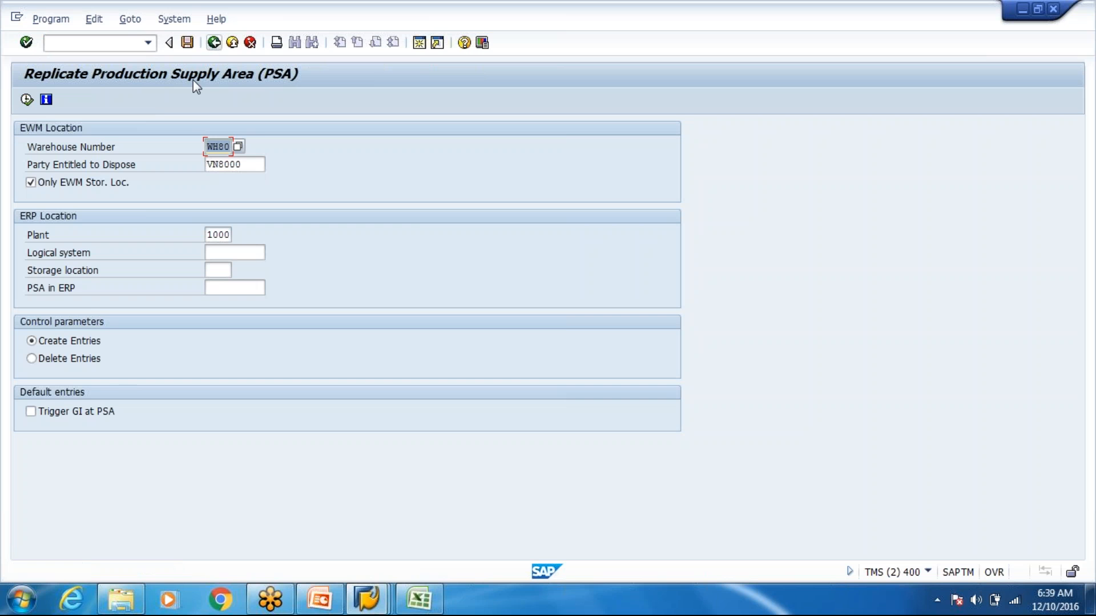
pyautogui.click(214, 43)
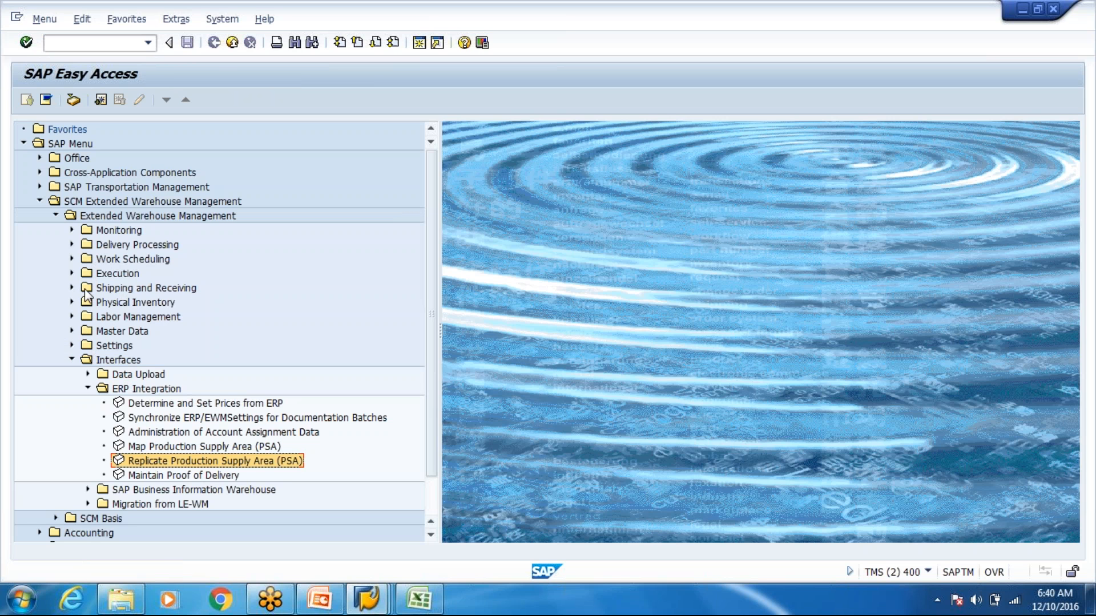
# Open Assign Bin to PSA/Product/Entitled in Warehouse Number from the Production Supply Area master data for warehouse WH80
pyautogui.click(72, 331)
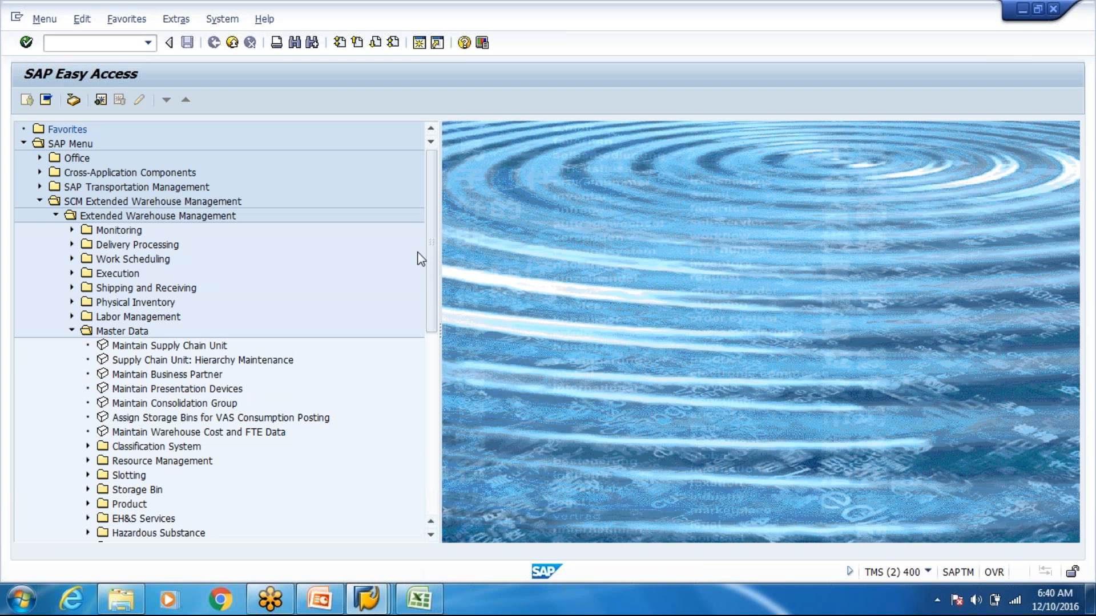
pyautogui.moveTo(426, 252); pyautogui.dragTo(416, 408)
pyautogui.click(88, 215)
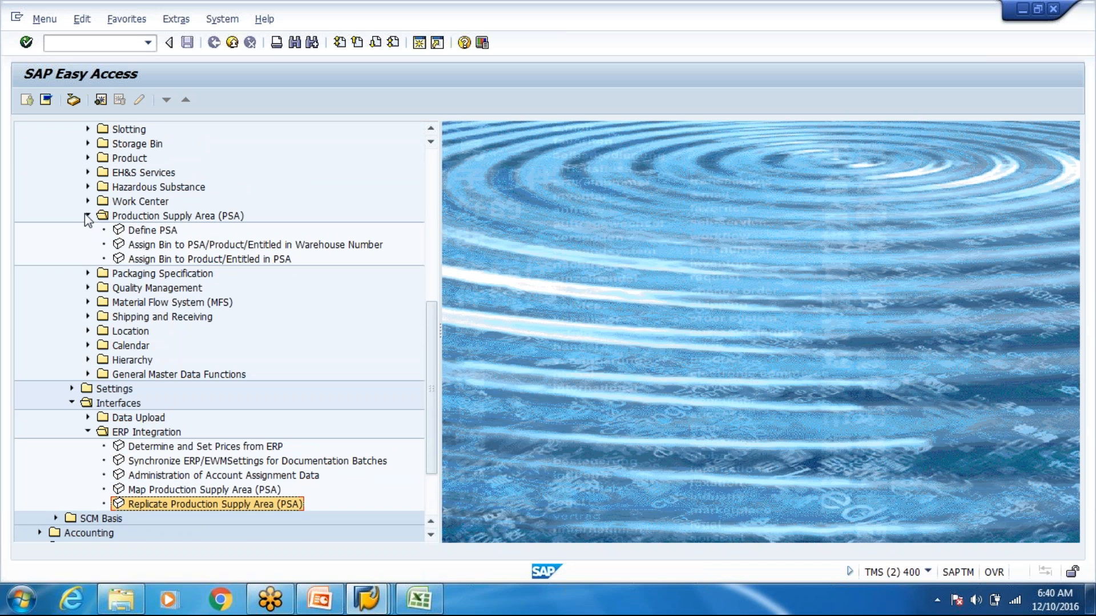
pyautogui.doubleClick(177, 246)
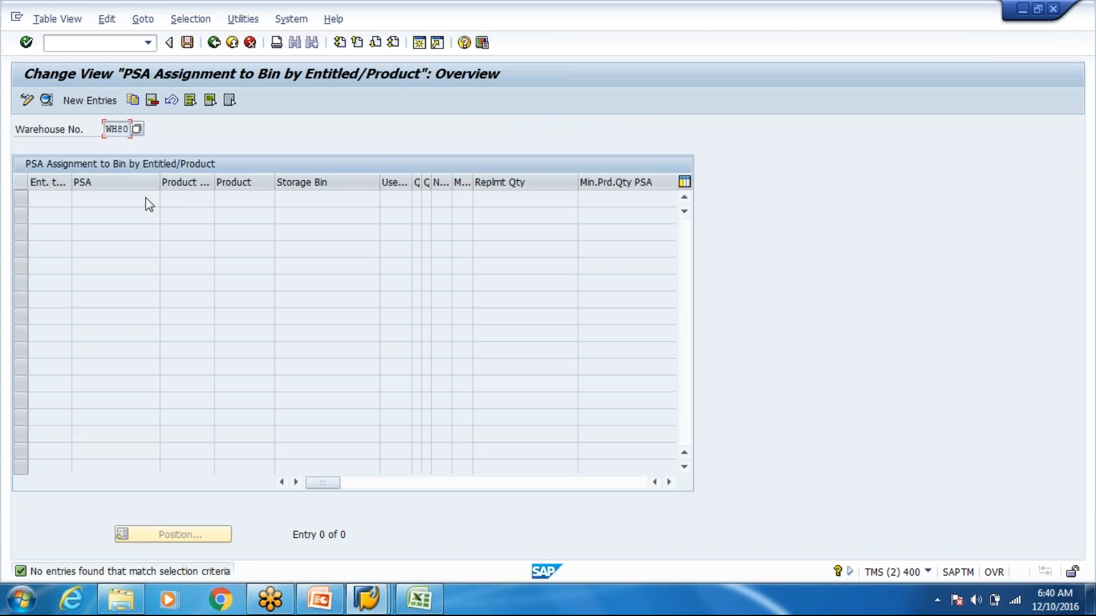
# Start a new PSA bin assignment entry with quantity calculation type Crate Part Replenishment Based on Packaging Specification and go through its product, PSA and storage bin fields
pyautogui.click(106, 102)
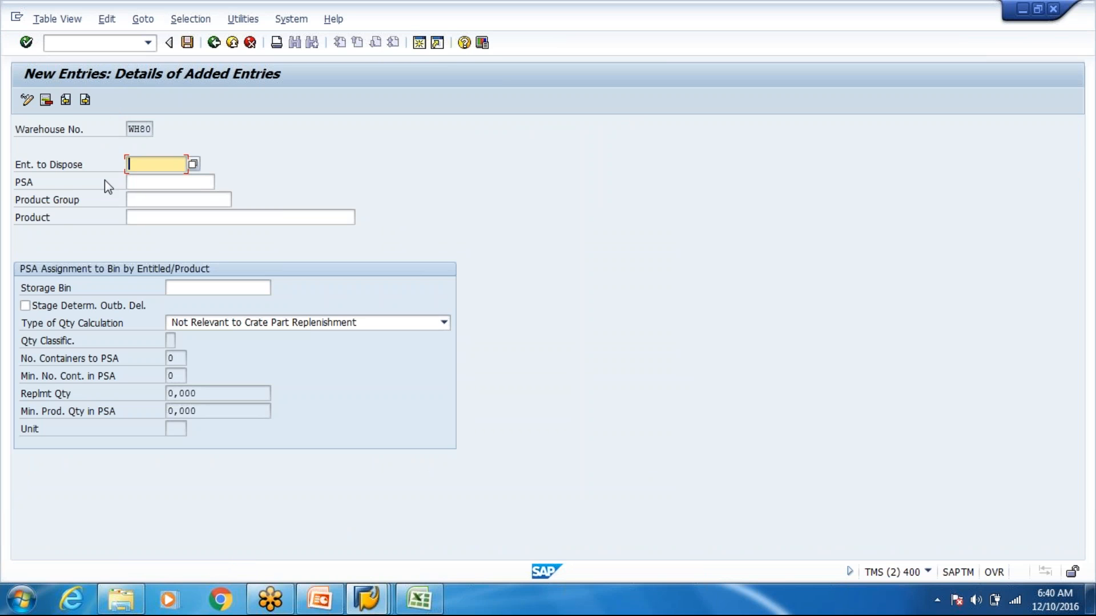
pyautogui.click(184, 327)
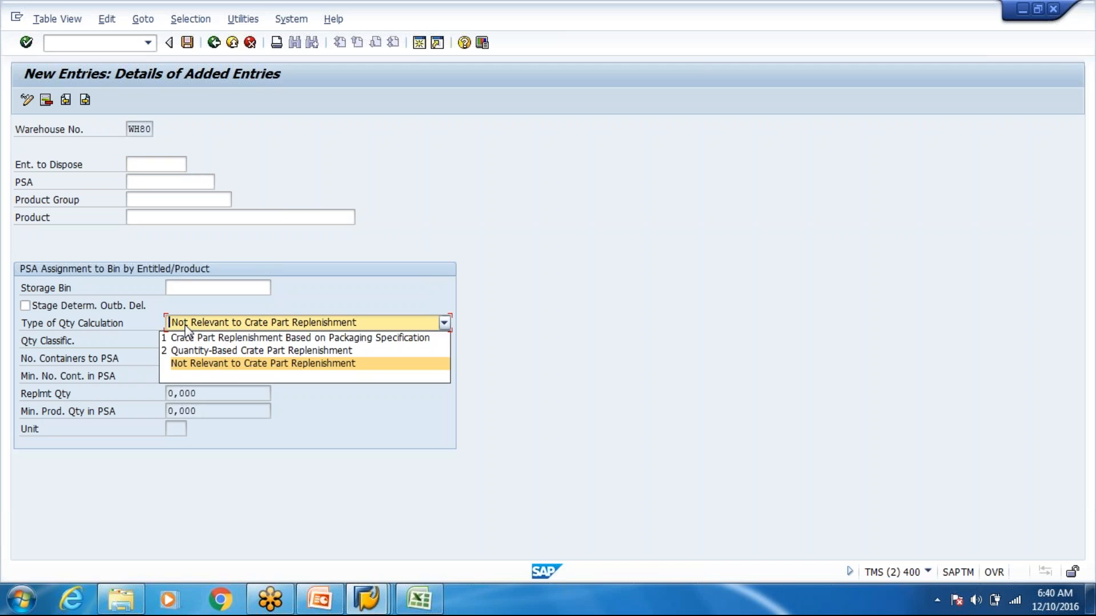
pyautogui.click(181, 336)
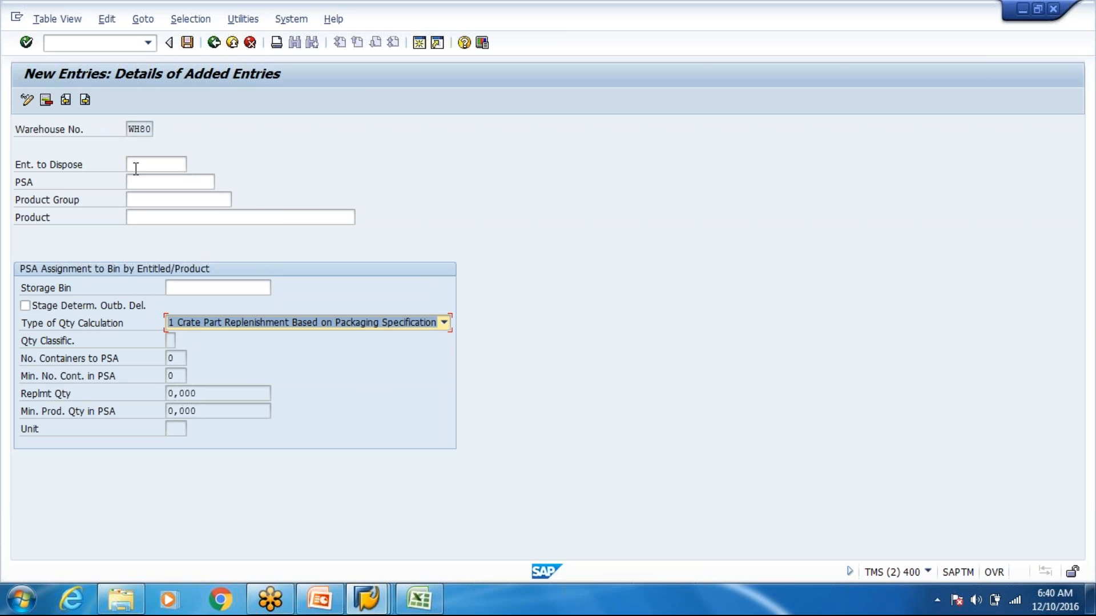
pyautogui.click(135, 218)
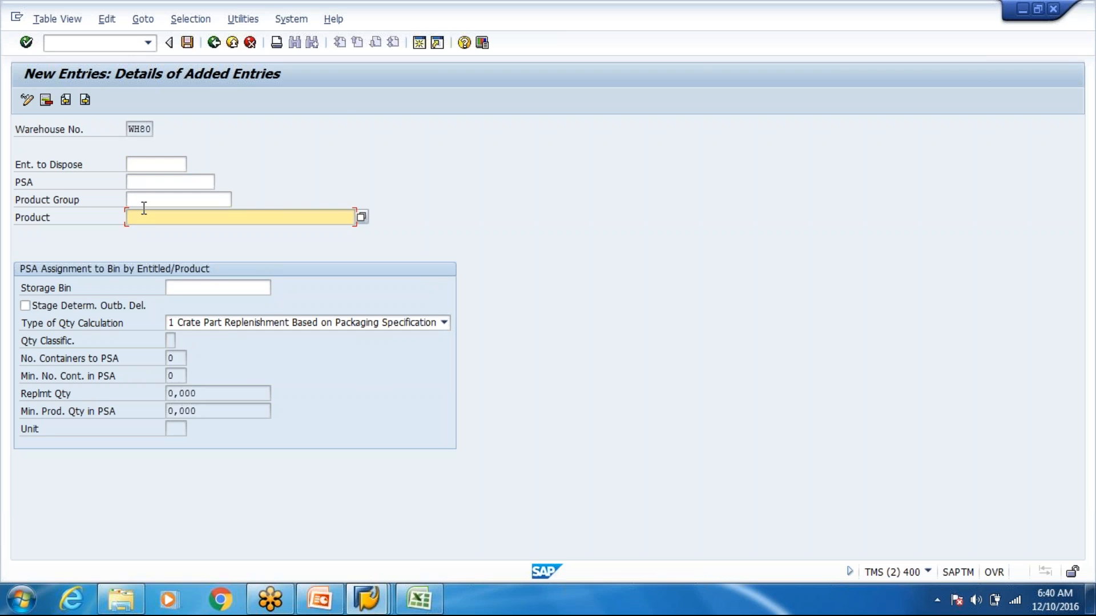
pyautogui.click(148, 182)
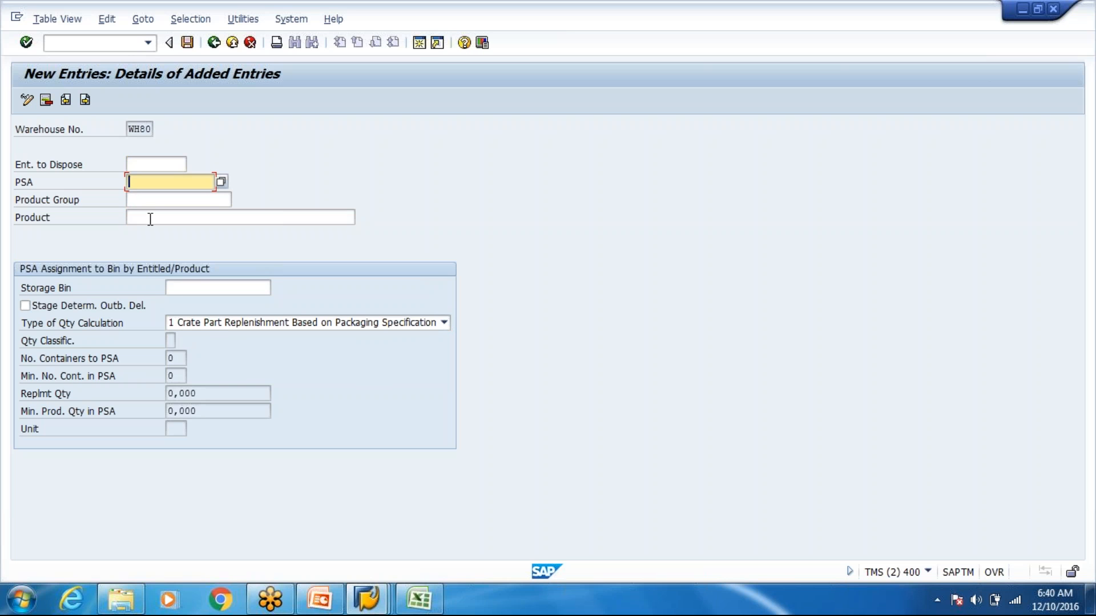
pyautogui.click(191, 289)
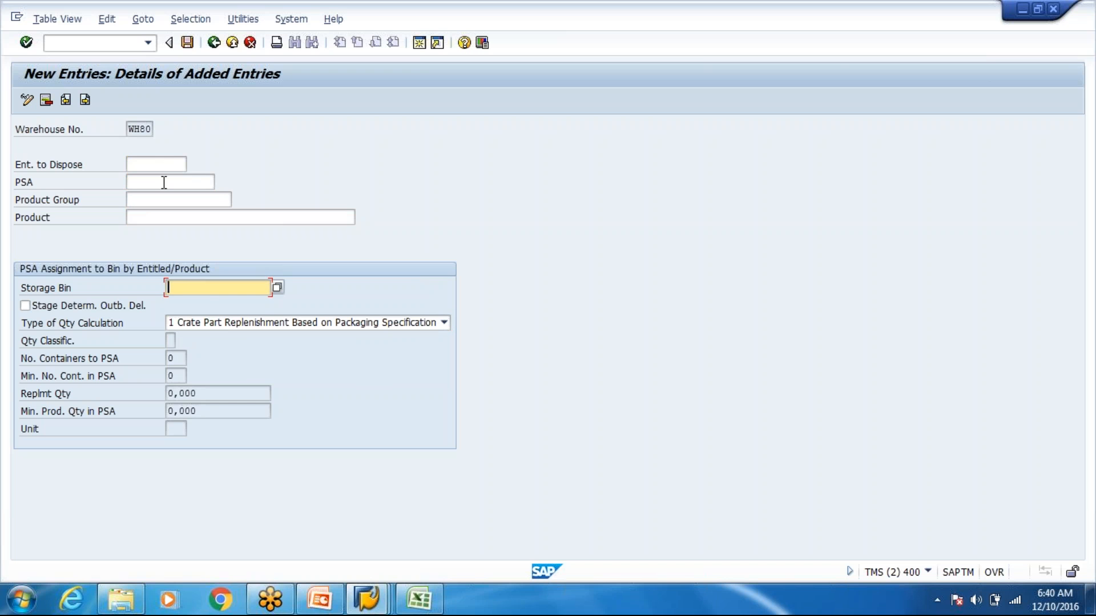
# Examine the Storage Type 1000 Production Supply area on the Excel warehouse layout, and return to the SAP entry screen
pyautogui.click(330, 598)
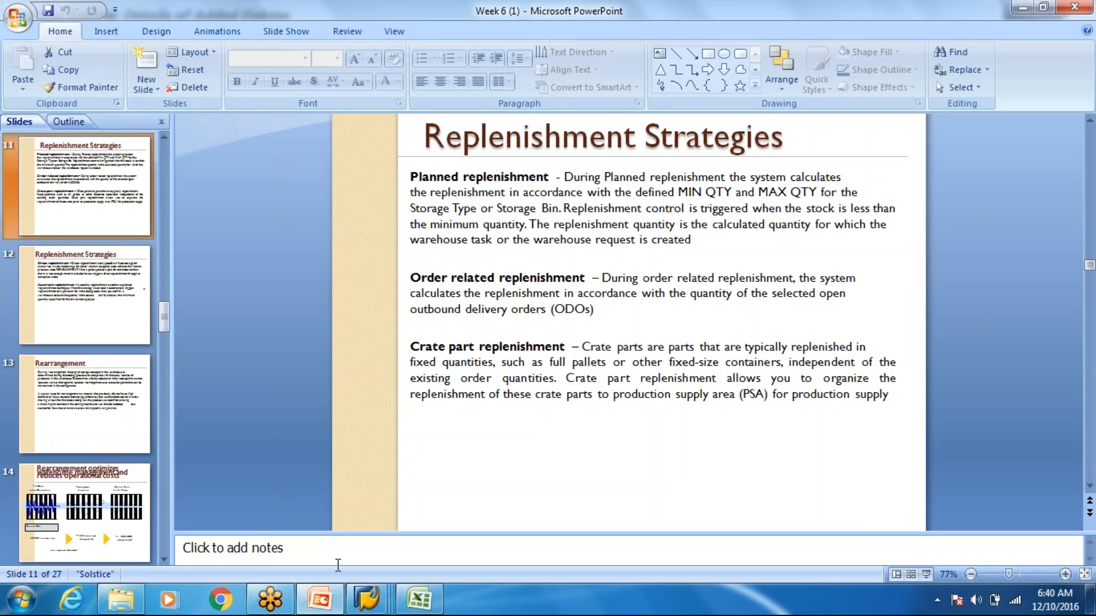
pyautogui.click(417, 600)
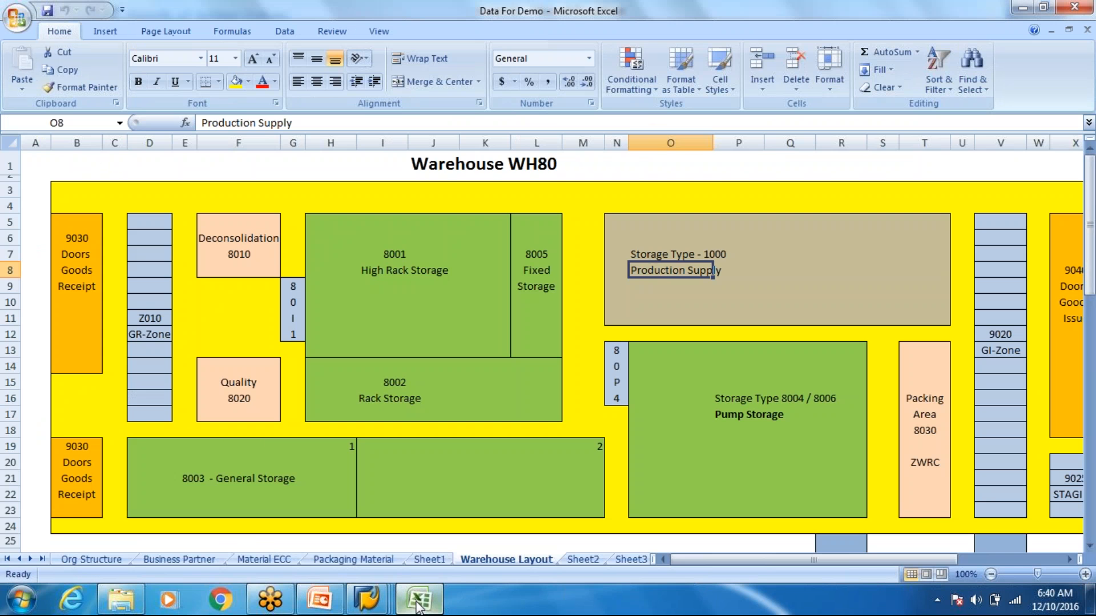
pyautogui.click(677, 309)
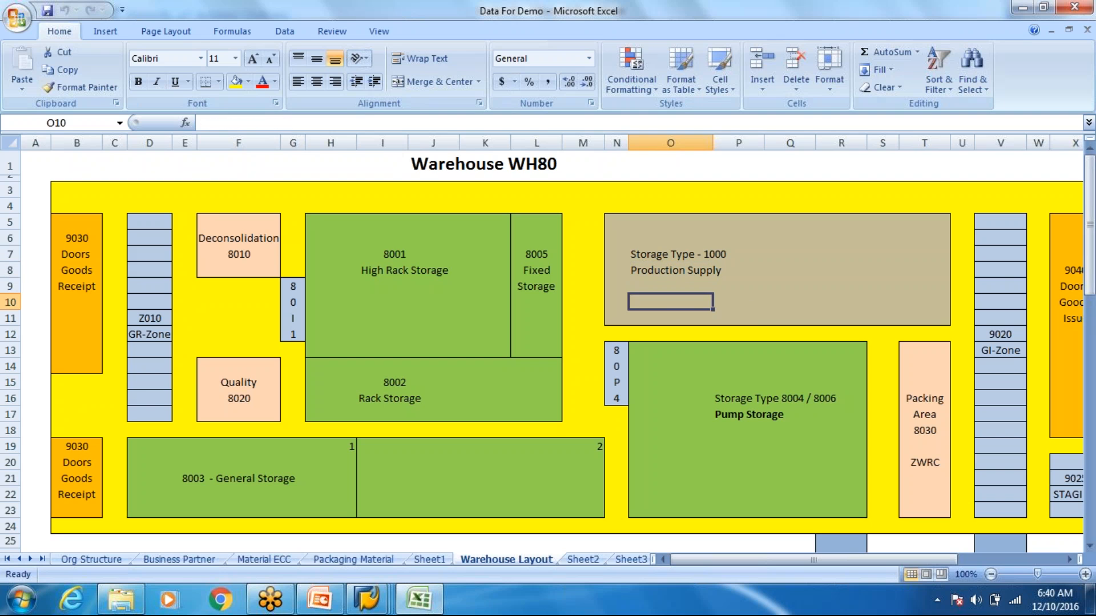
pyautogui.click(750, 307)
pyautogui.click(809, 307)
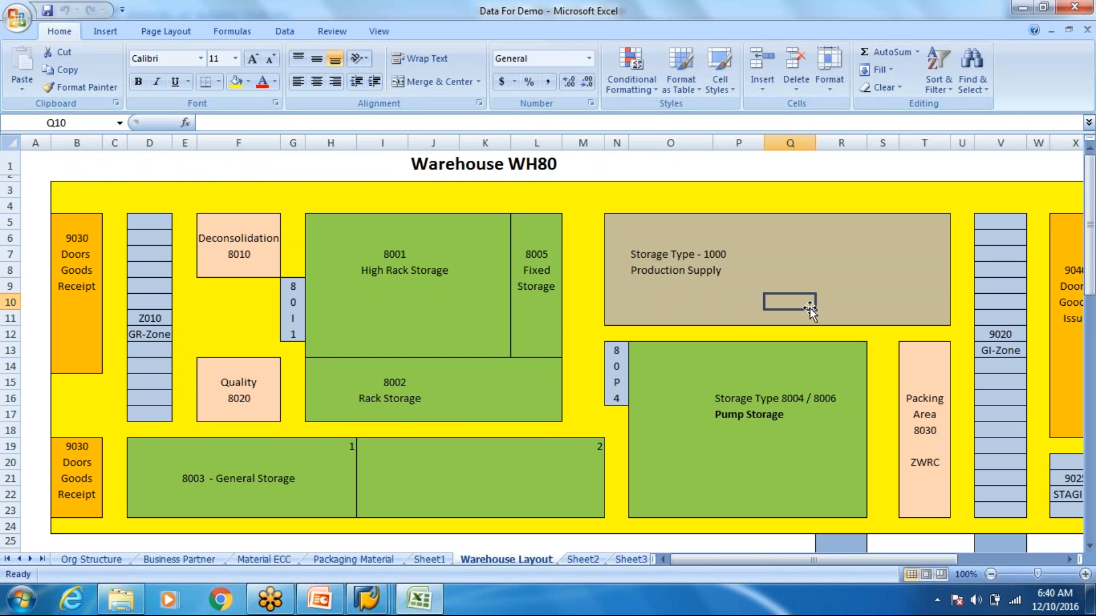
pyautogui.press('Right')
pyautogui.press('Right')
pyautogui.press('Right')
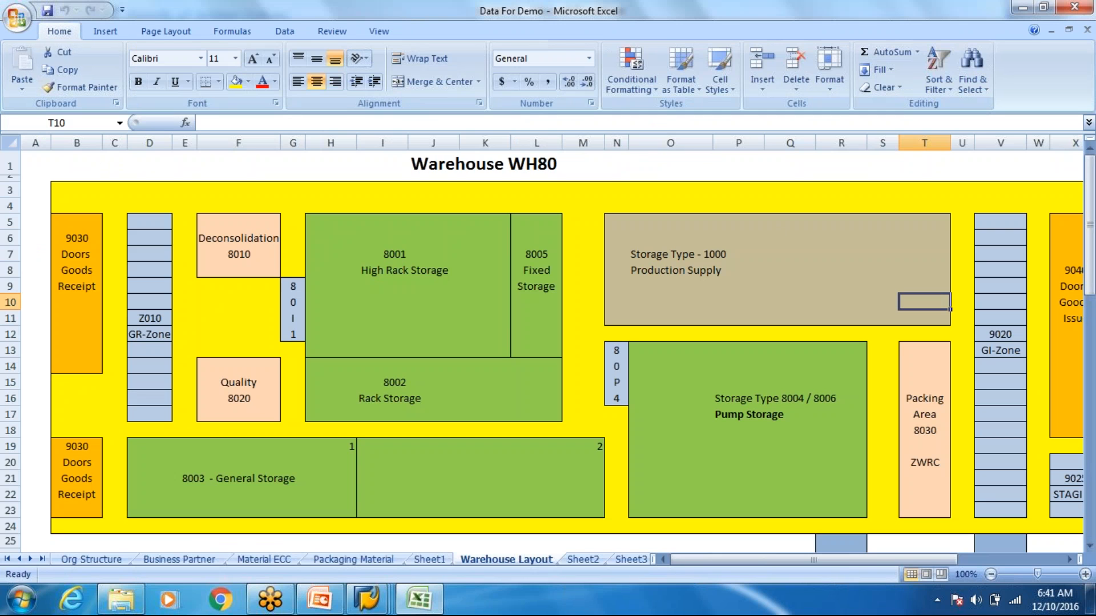
pyautogui.click(678, 307)
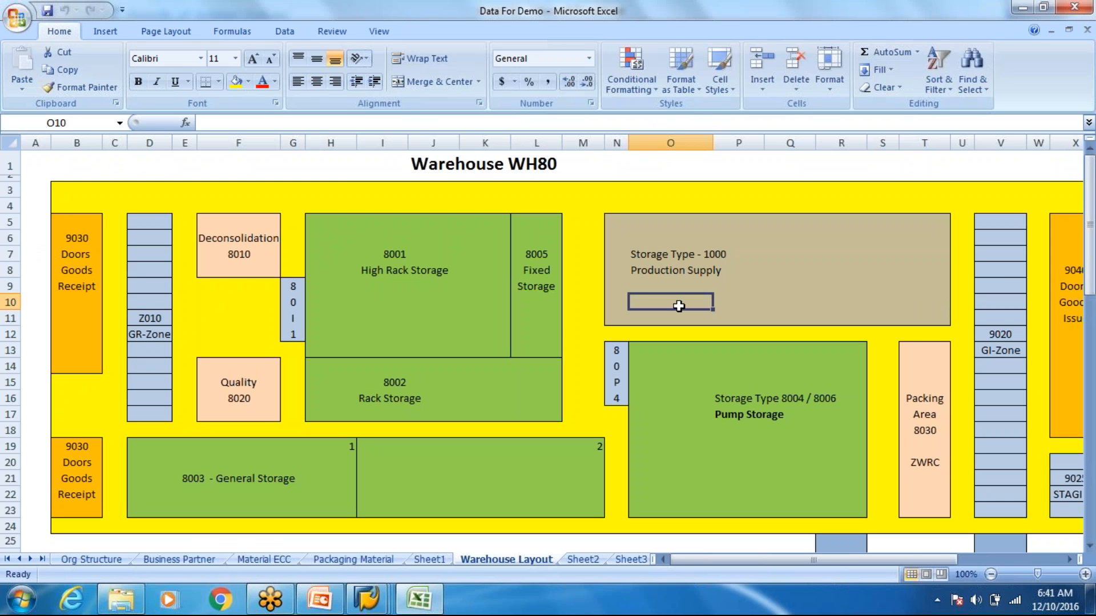
pyautogui.hotkey('alt', 'Tab')
pyautogui.hotkey('alt', 'Tab')
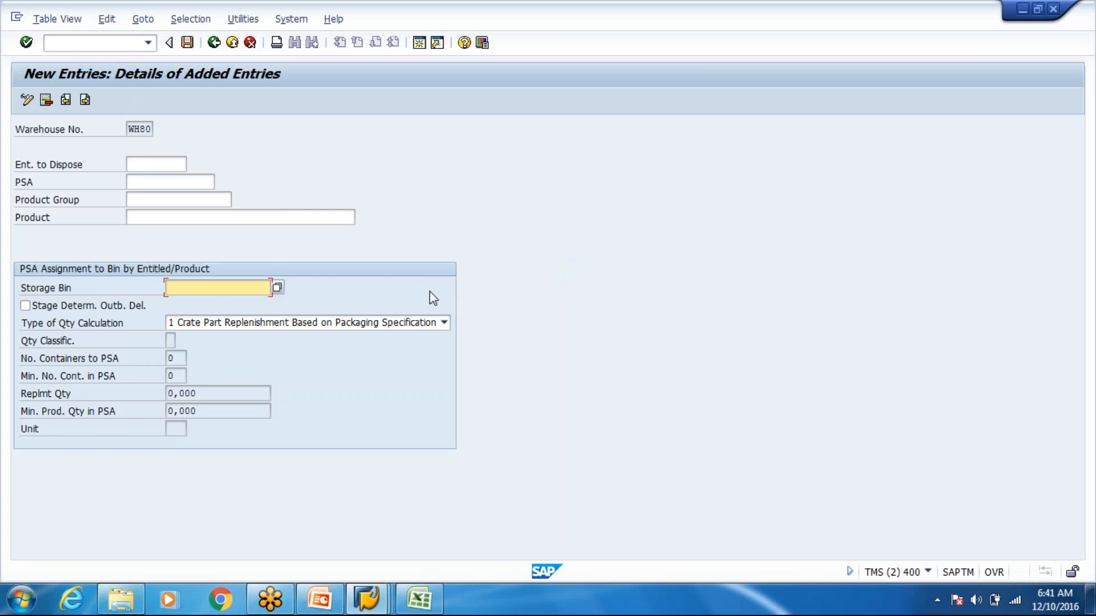
# Discard the unfinished PSA bin assignment entry and leave the transaction for SAP Easy Access
pyautogui.click(233, 42)
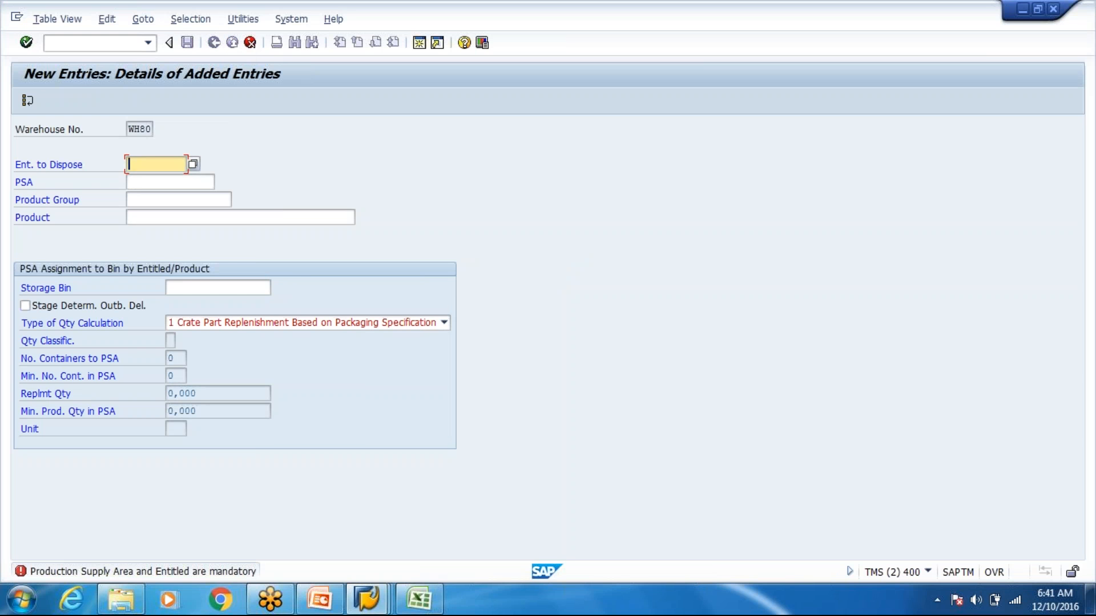
pyautogui.click(177, 360)
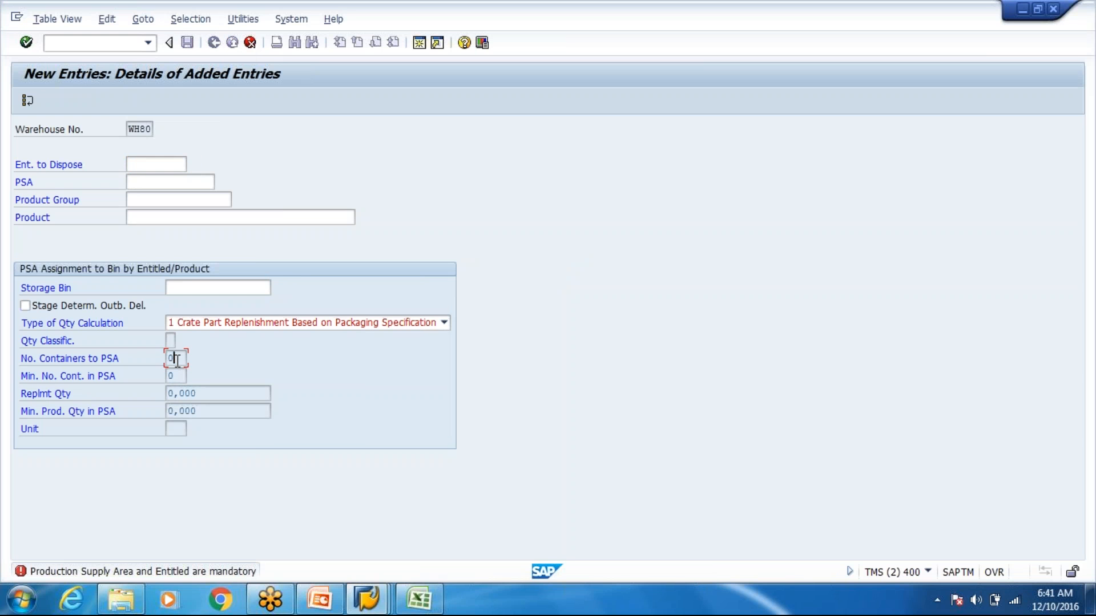
pyautogui.click(198, 394)
pyautogui.click(250, 43)
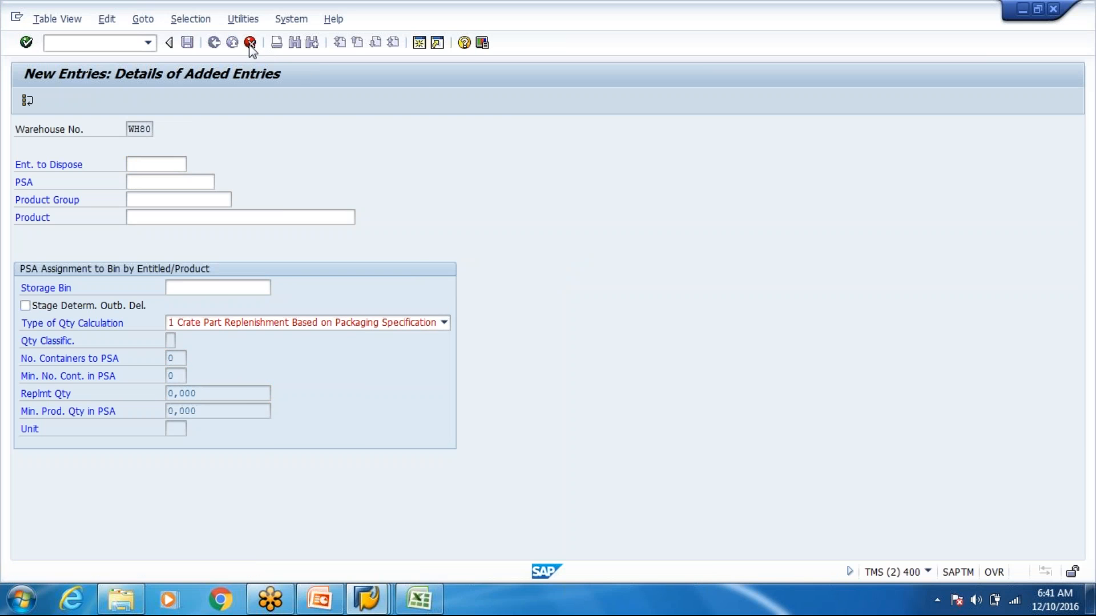
pyautogui.click(235, 293)
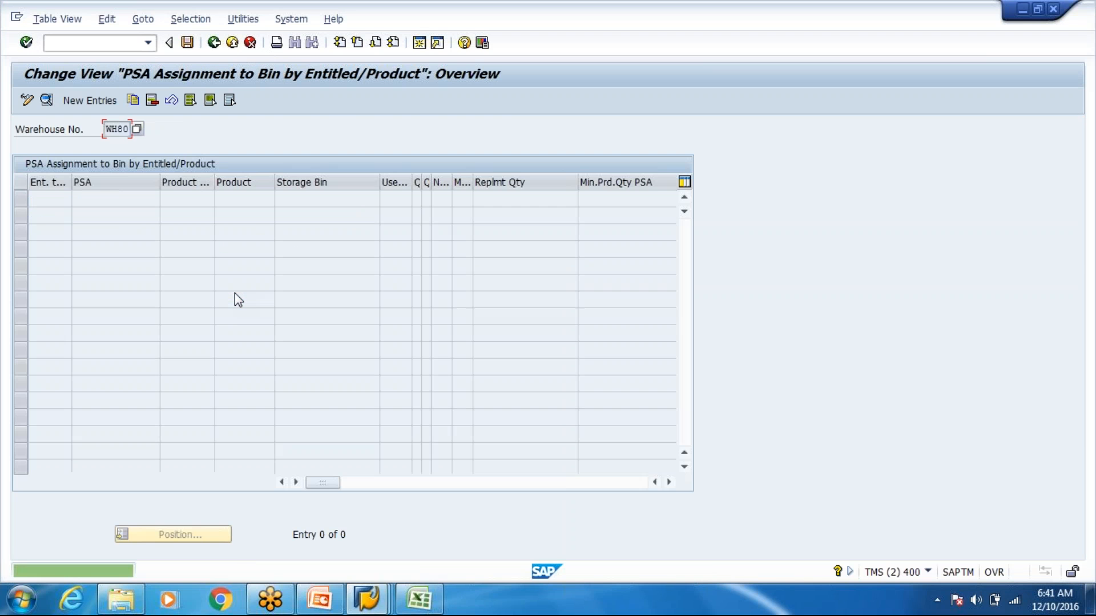
pyautogui.click(231, 43)
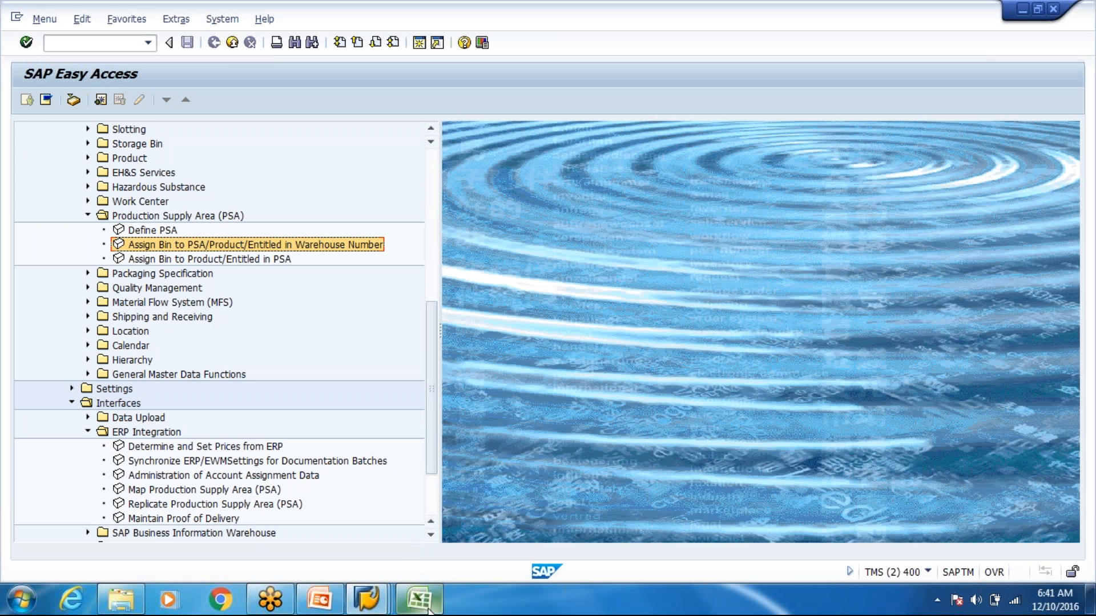
# Look at the Excel warehouse layout, and switch to PowerPoint to read slide 12 on direct and automatic replenishment
pyautogui.click(427, 609)
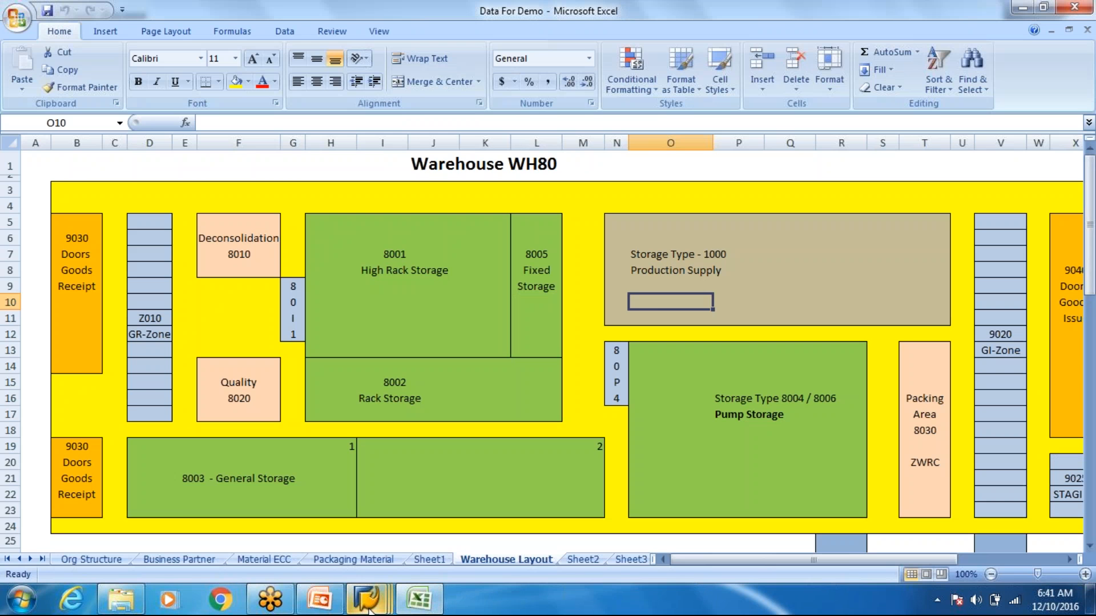
pyautogui.moveTo(368, 610)
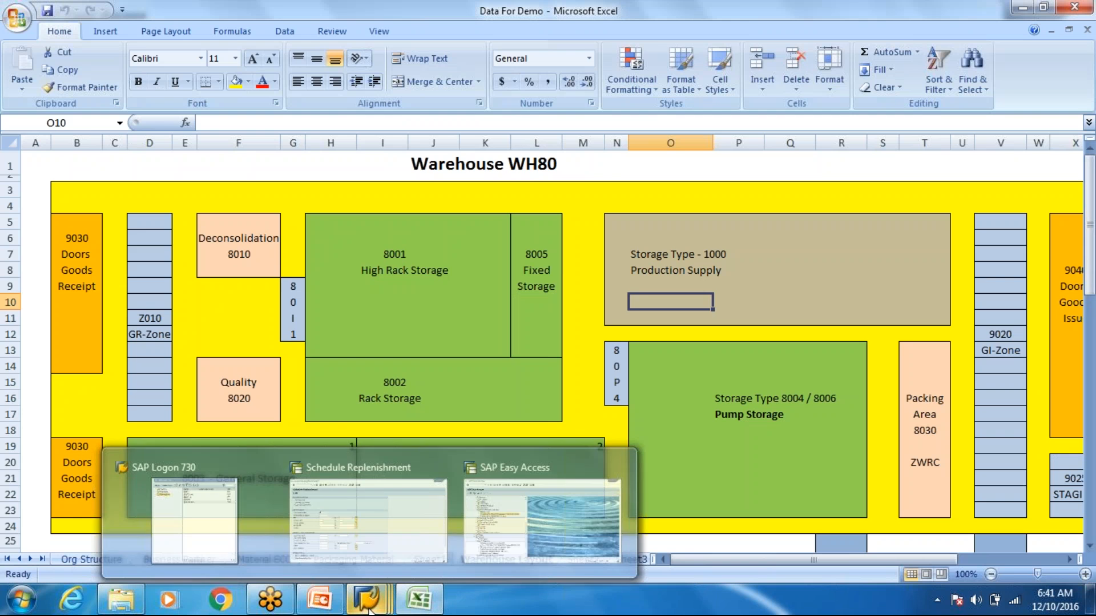
pyautogui.click(318, 598)
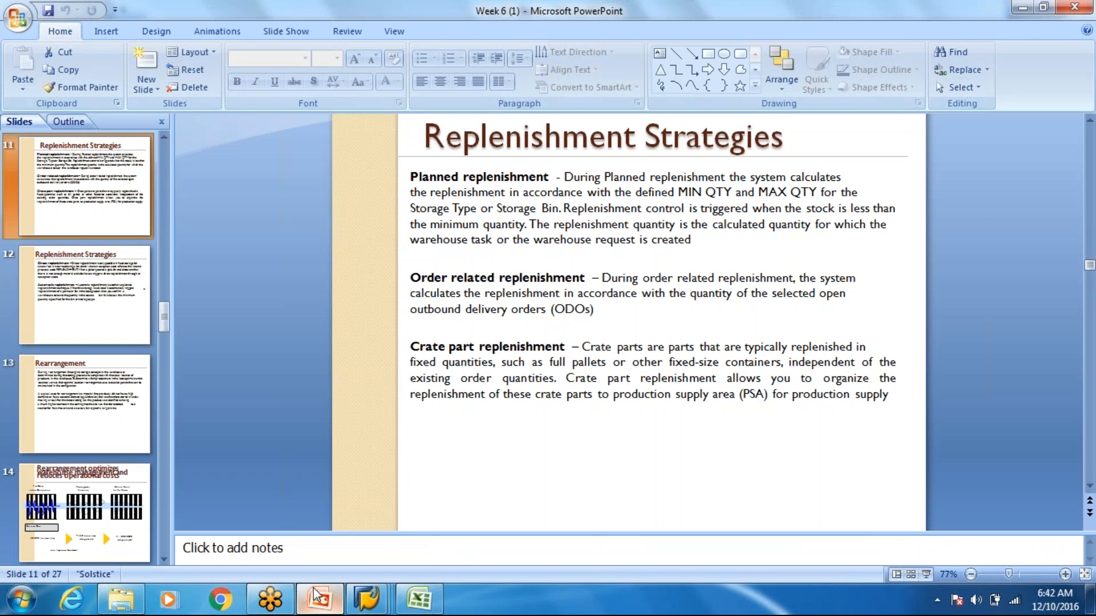
pyautogui.click(102, 321)
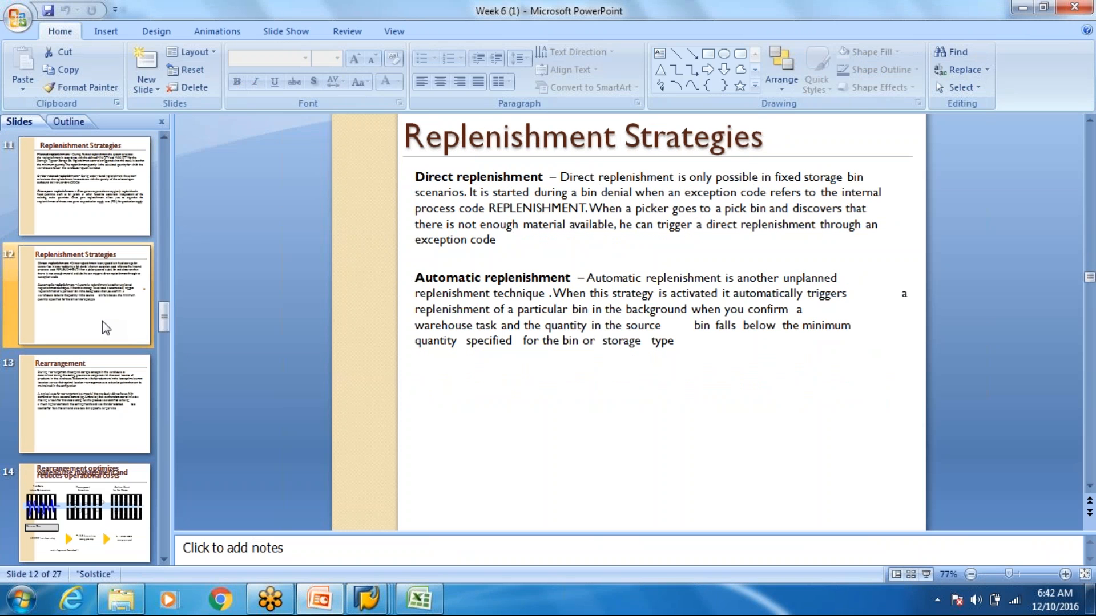
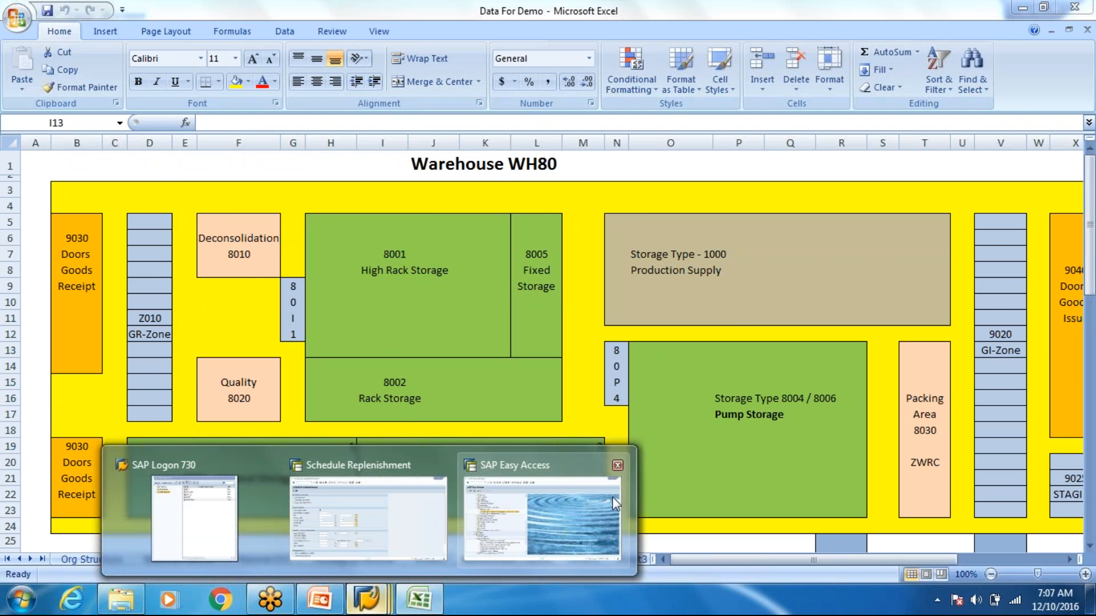
# Switch to the SAP Easy Access session and open Display Storage Bin with transaction code /n/scwm/ls03
pyautogui.click(577, 497)
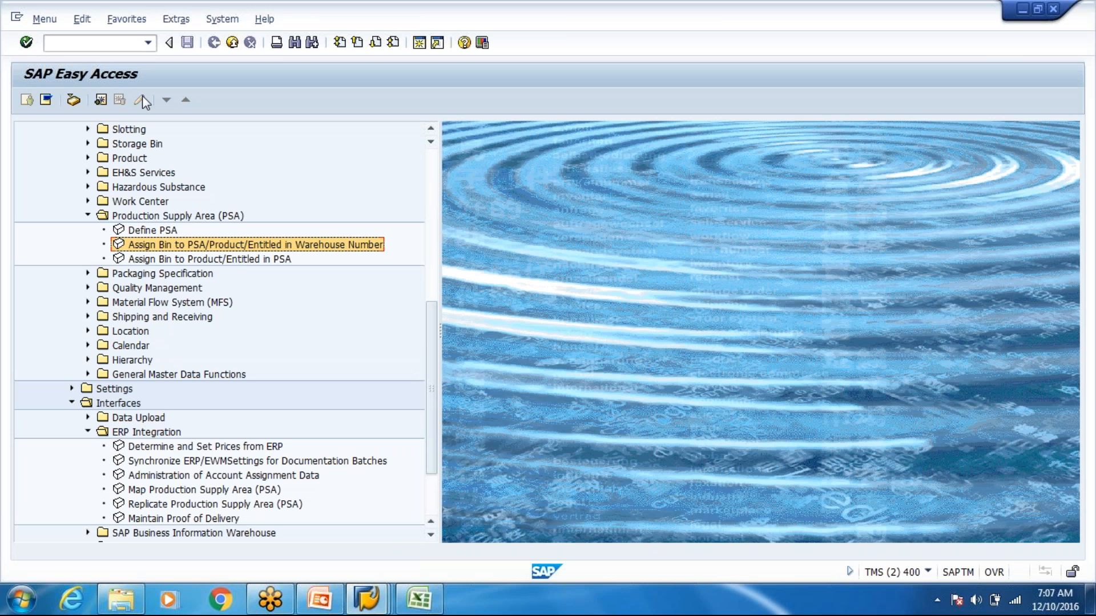
pyautogui.click(148, 43)
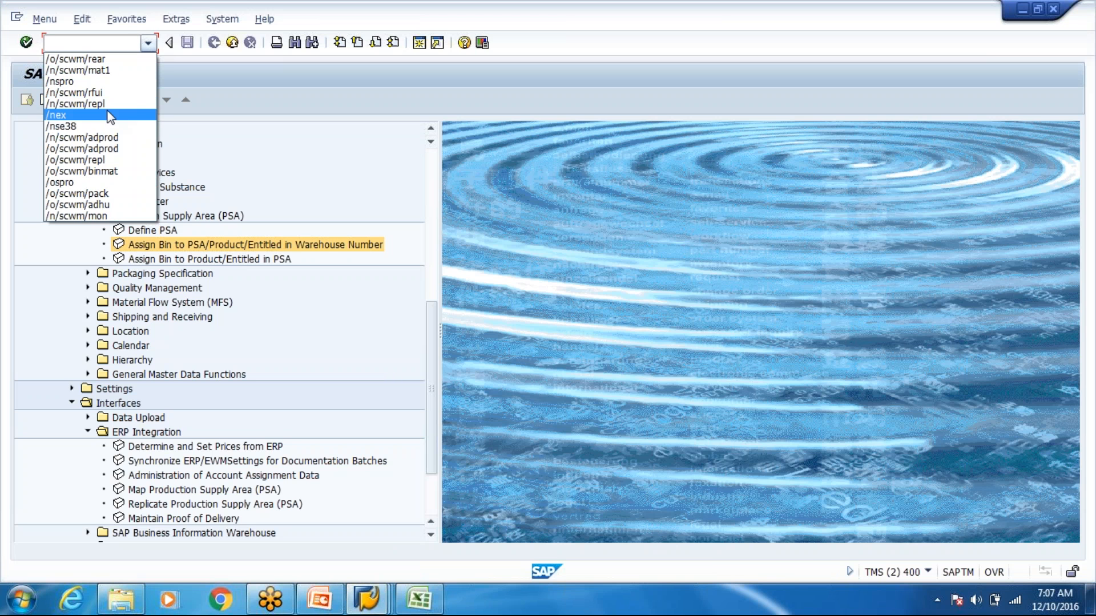
pyautogui.click(91, 104)
pyautogui.press('End')
pyautogui.press('BackSpace')
pyautogui.press('BackSpace')
pyautogui.press('BackSpace')
pyautogui.press('BackSpace')
pyautogui.write('mon')
pyautogui.press('Return')
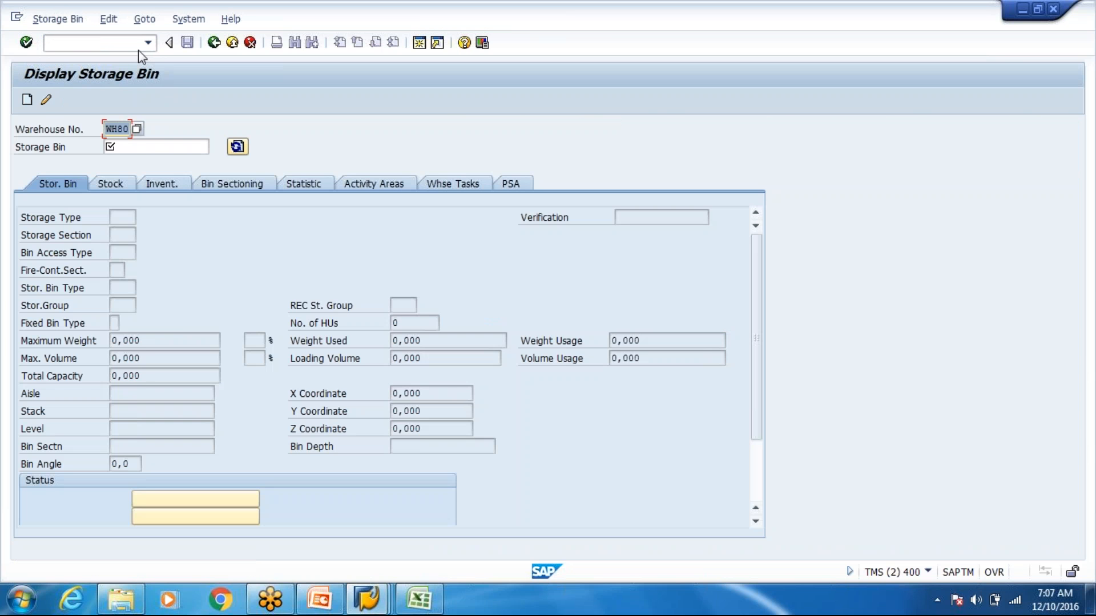
# Switch from Display Storage Bin to the Mass Change of Storage Bins transaction for warehouse WH80
pyautogui.click(139, 48)
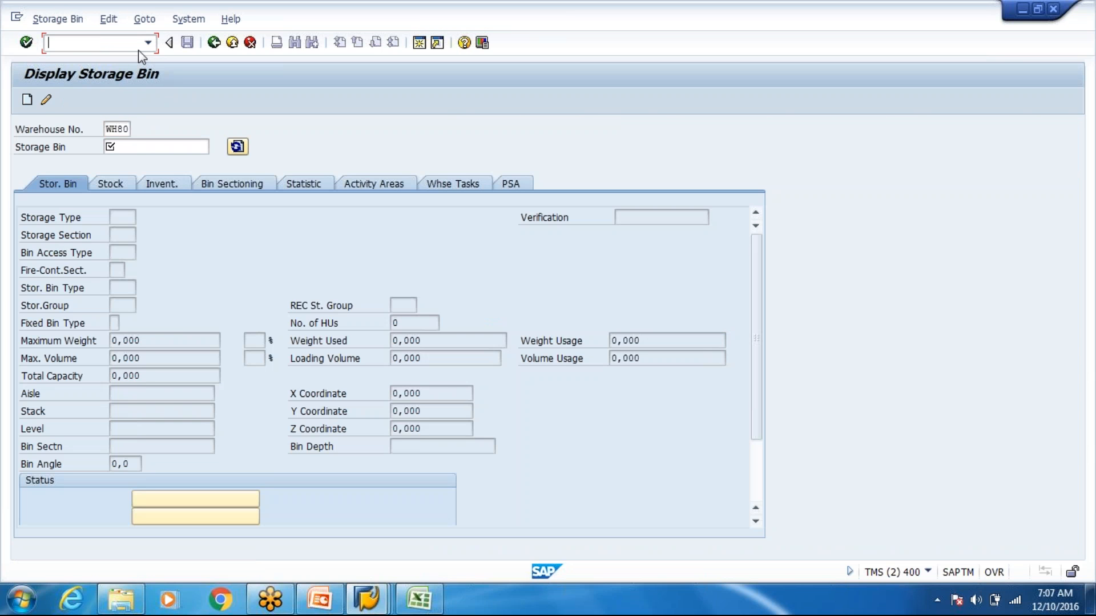
pyautogui.click(148, 42)
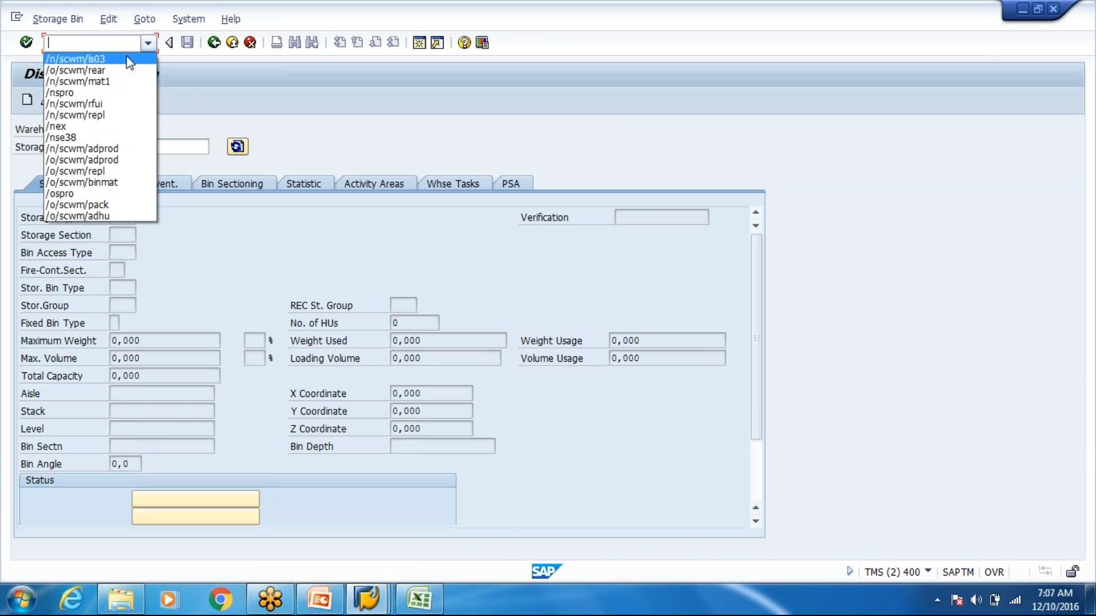
pyautogui.click(126, 56)
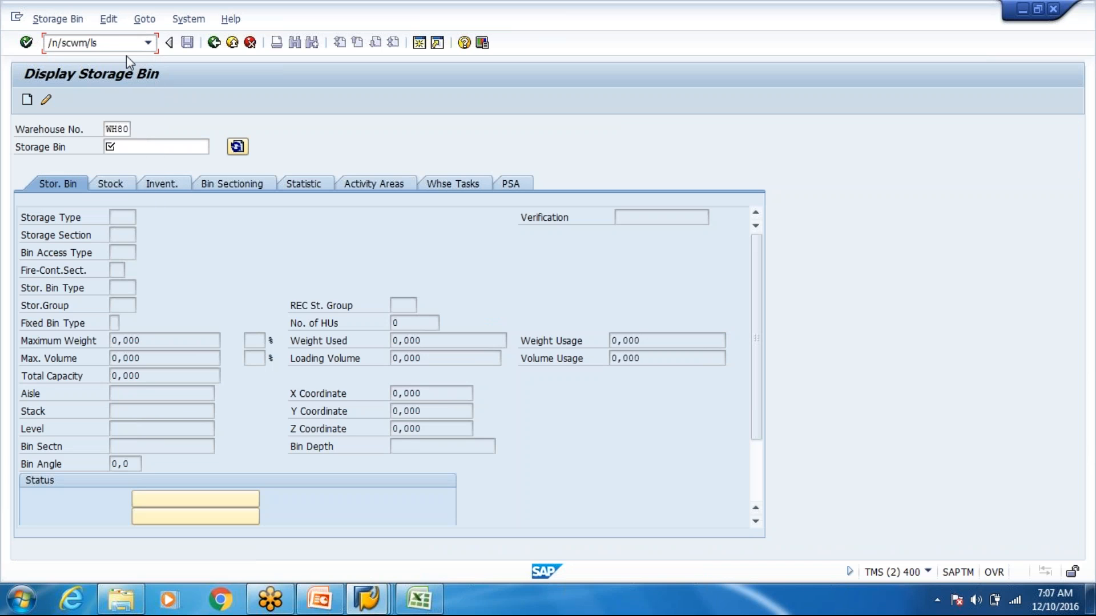
pyautogui.press('Return')
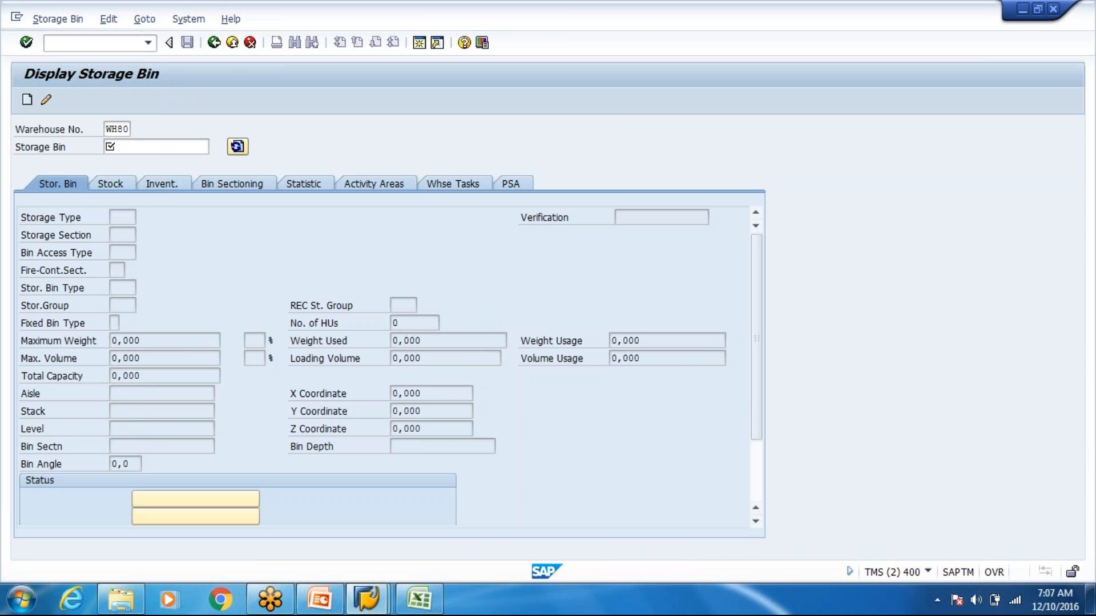
# Check the warehouse layout in Excel and list the storage bins of storage type 8001 in the mass change transaction
pyautogui.click(222, 182)
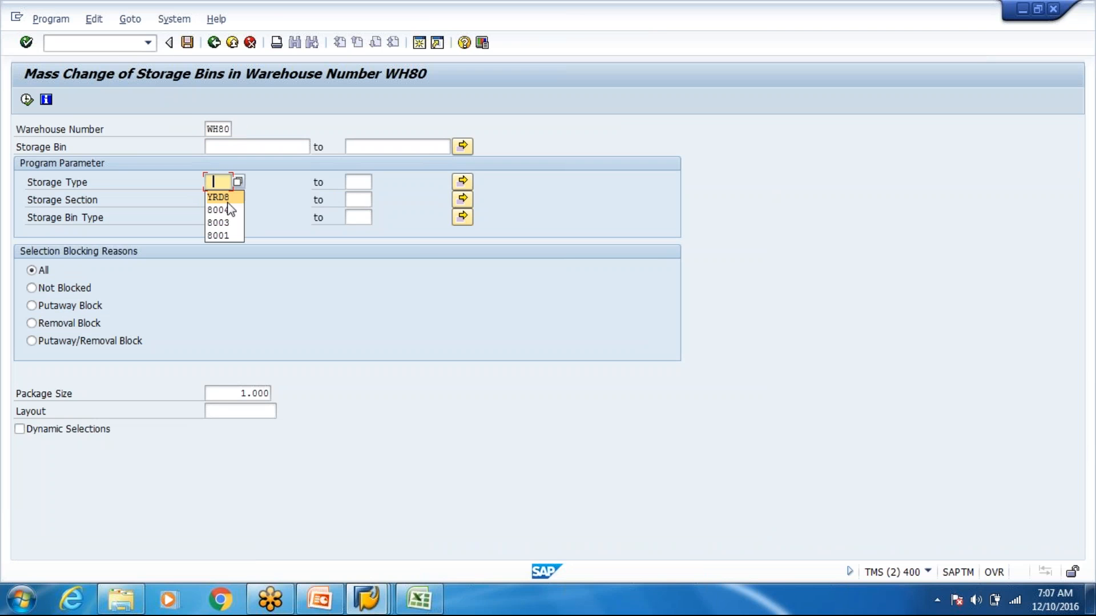
pyautogui.click(219, 235)
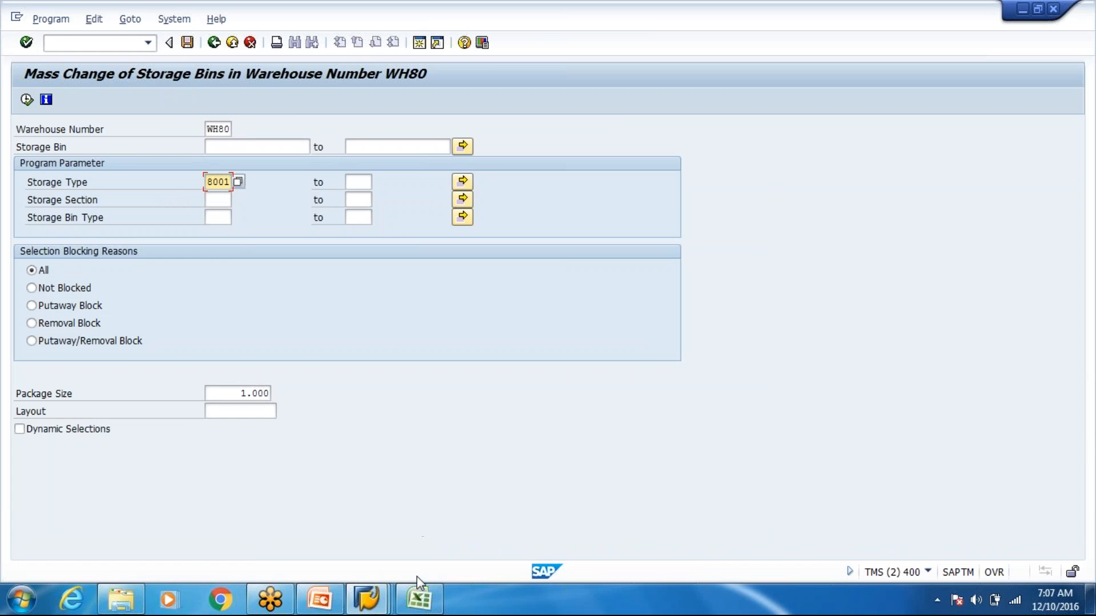
pyautogui.click(419, 597)
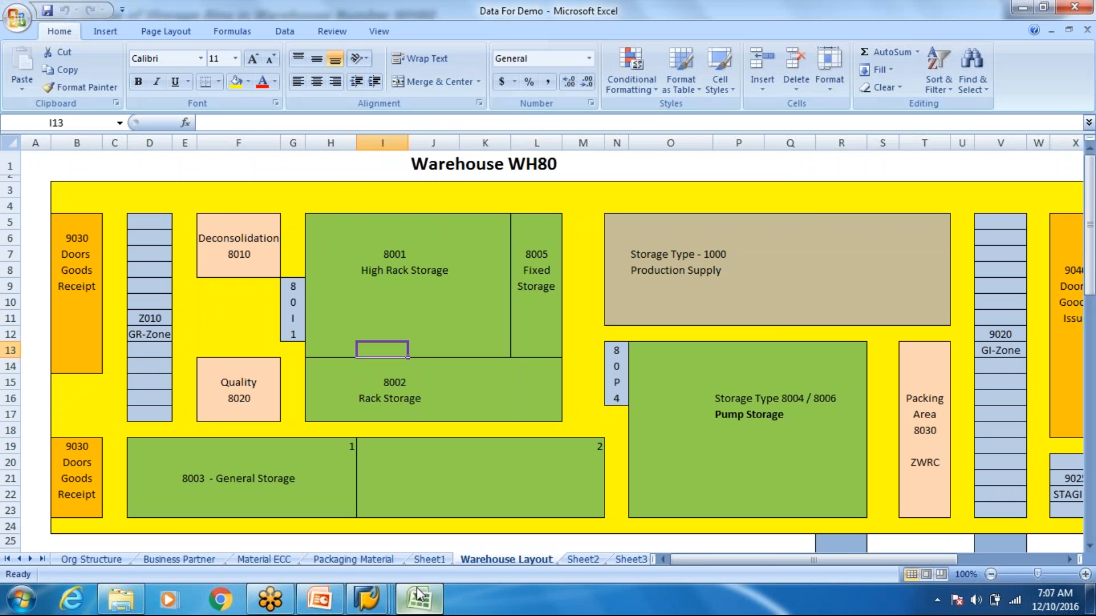
pyautogui.click(418, 598)
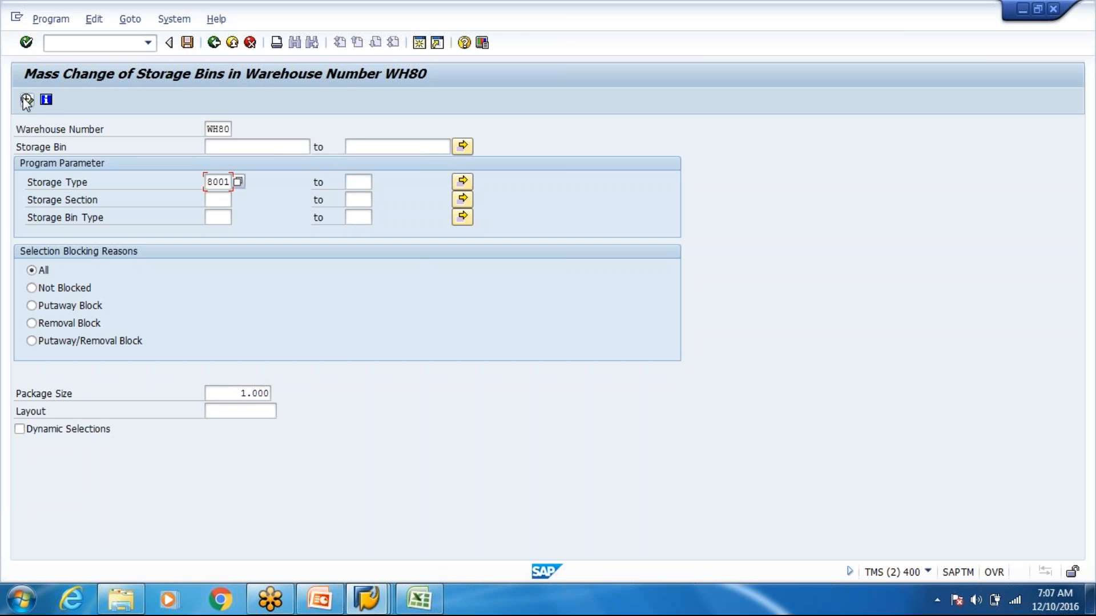
pyautogui.press('F8')
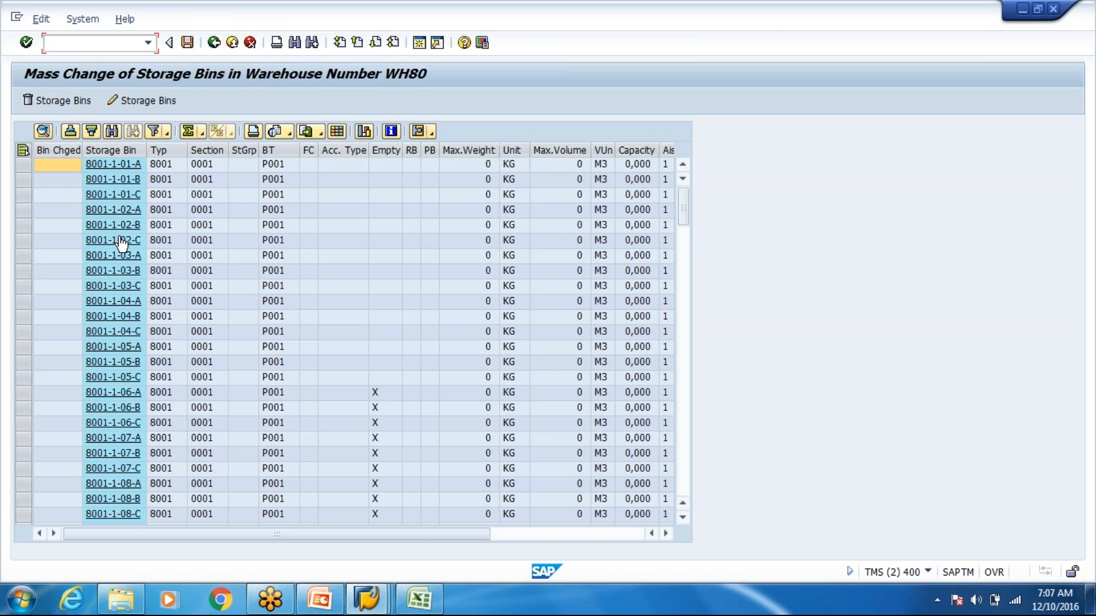
# Open storage bin 8001-1-02-C from the bin list and look at its activity areas, especially the INVE entry
pyautogui.click(114, 240)
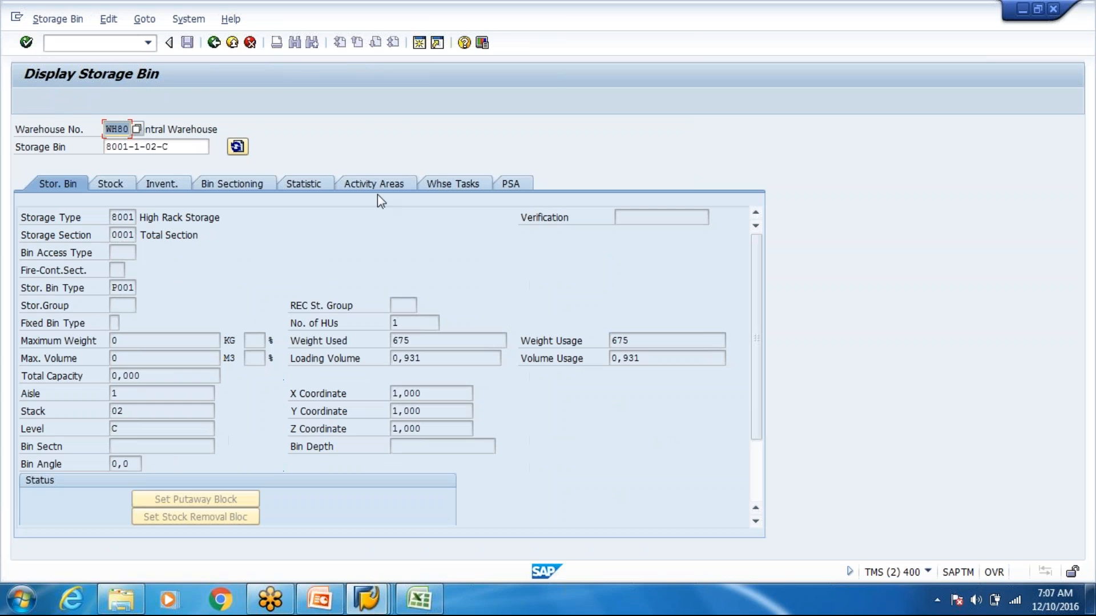
pyautogui.click(375, 184)
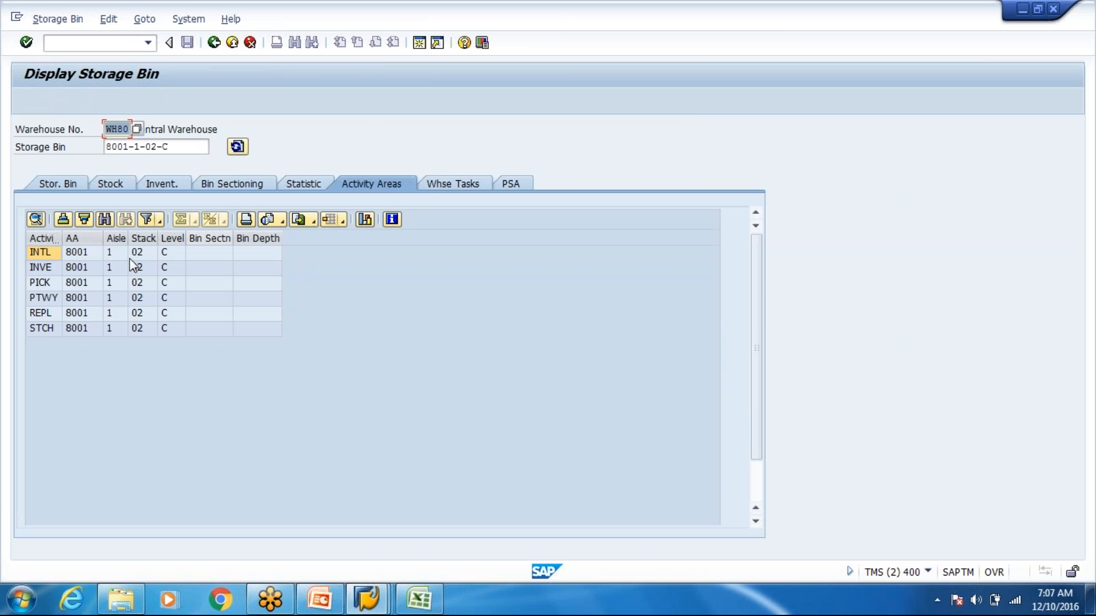
pyautogui.click(70, 273)
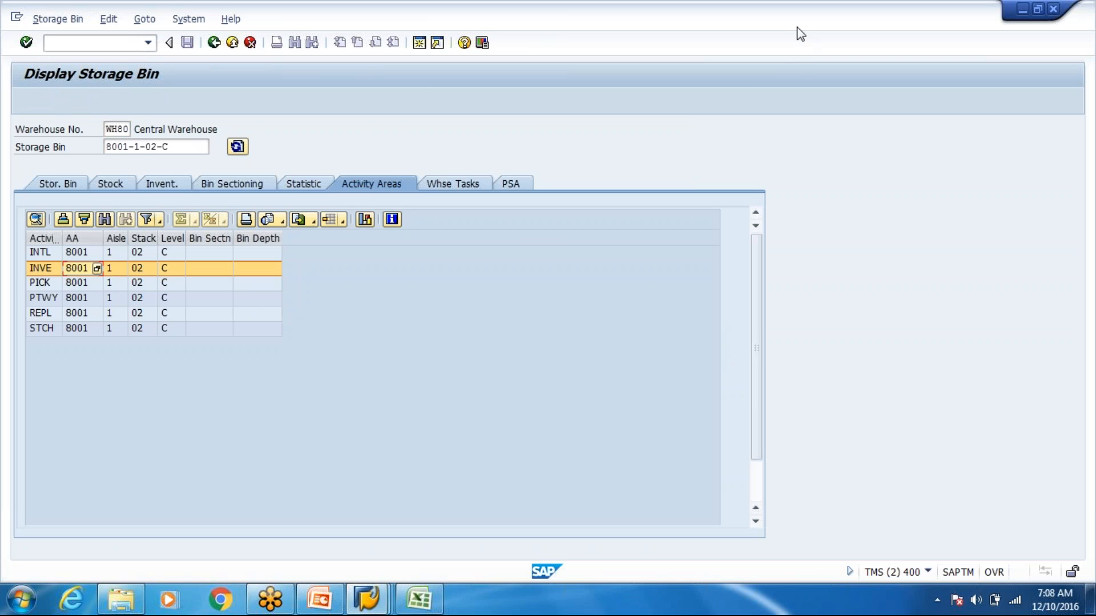
# Open the Customizing transaction spro in a new session and display the SAP Reference IMG
pyautogui.hotkey('alt', 'Tab')
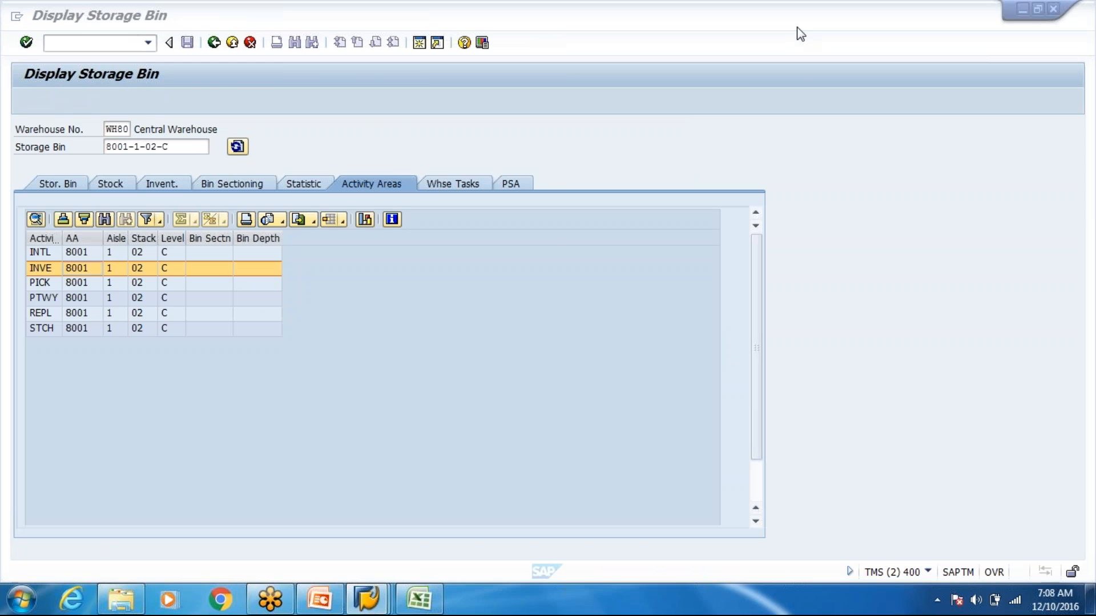
pyautogui.click(420, 45)
pyautogui.click(419, 43)
pyautogui.write('spro')
pyautogui.press('Return')
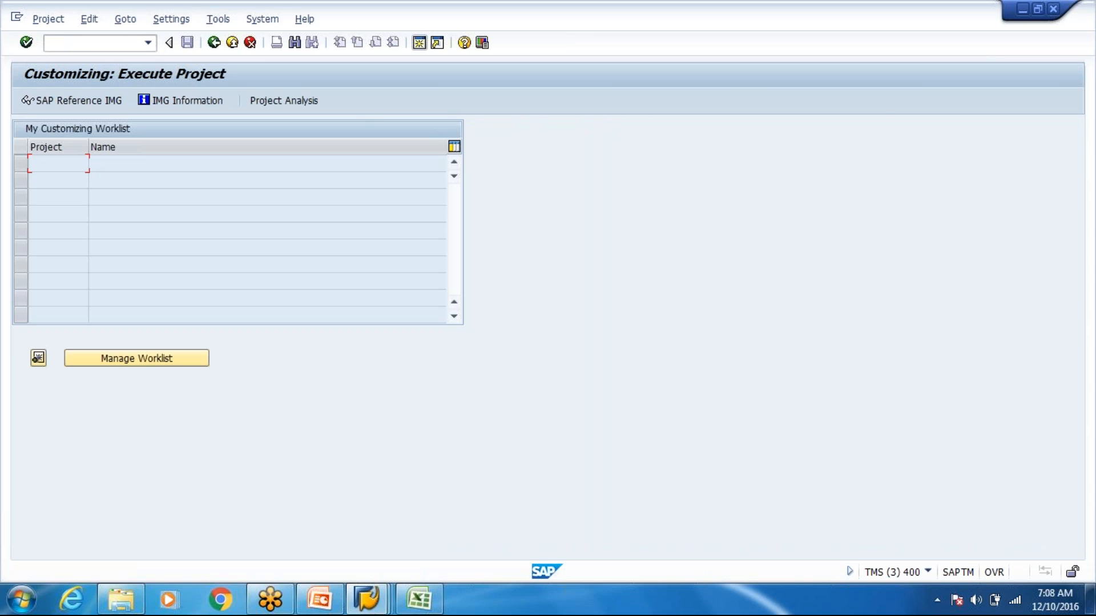
pyautogui.click(110, 103)
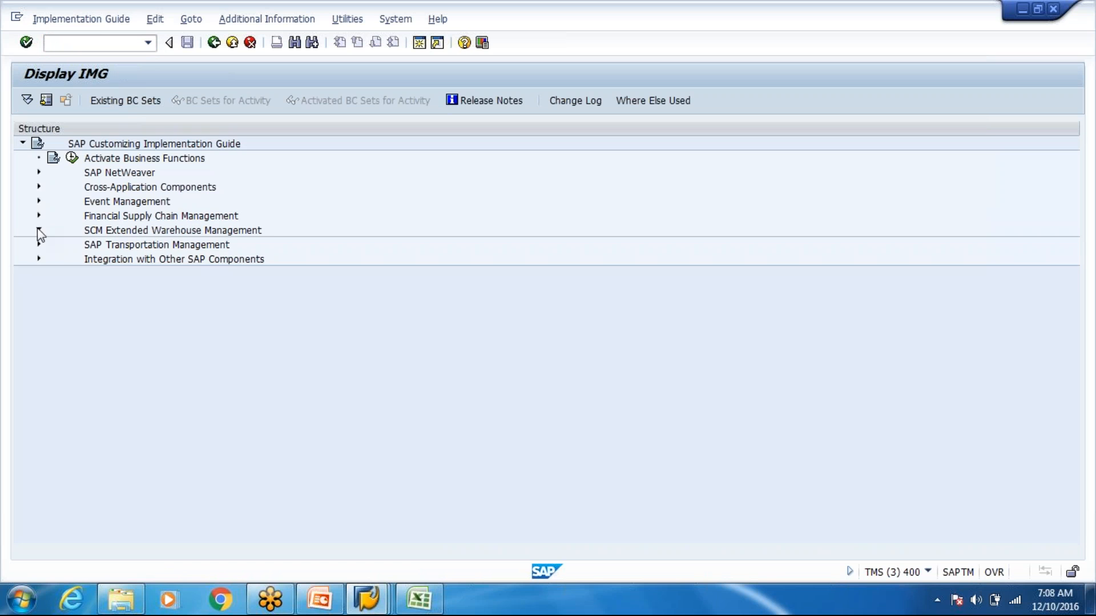
# Expand the Extended Warehouse Management IMG through Internal Warehouse Processes and Physical Inventory to select Define Physical Inventory Area under Physical-Inventory-Area-Specific Settings
pyautogui.click(38, 230)
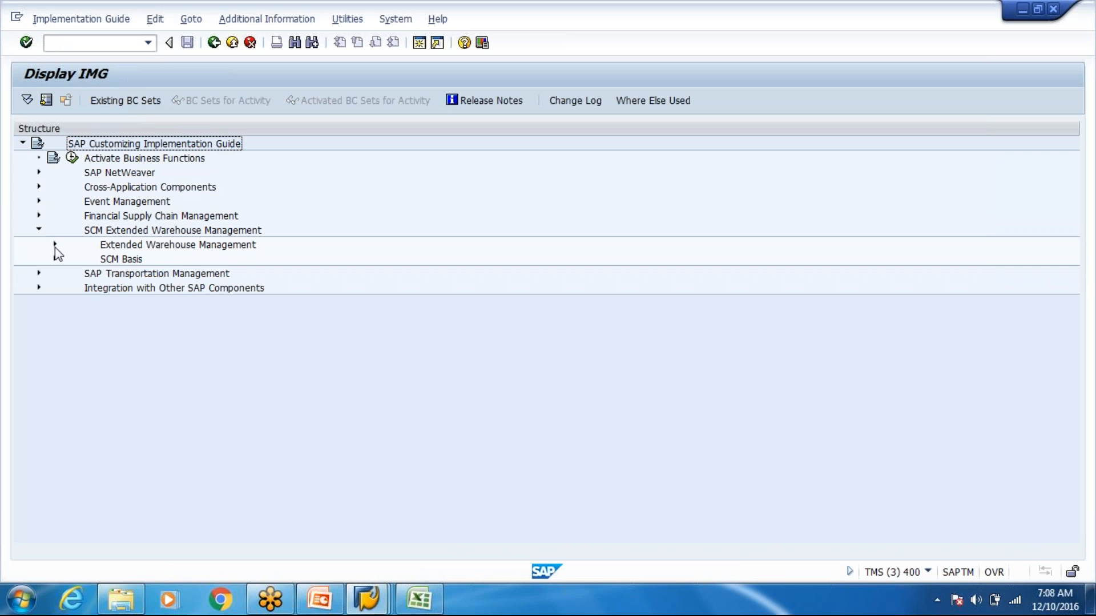
pyautogui.click(55, 244)
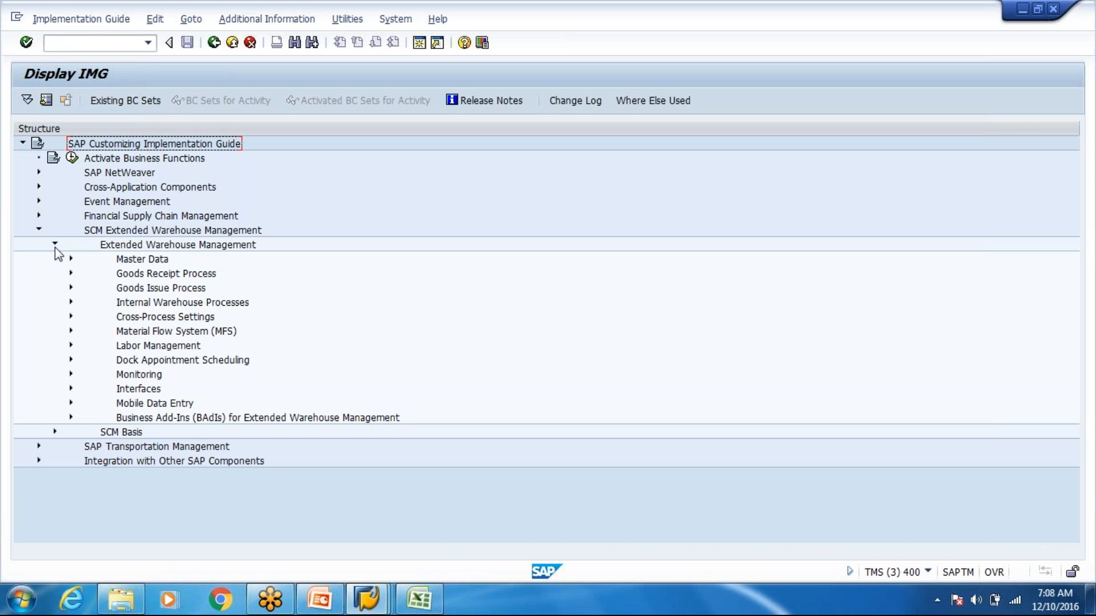
pyautogui.click(71, 302)
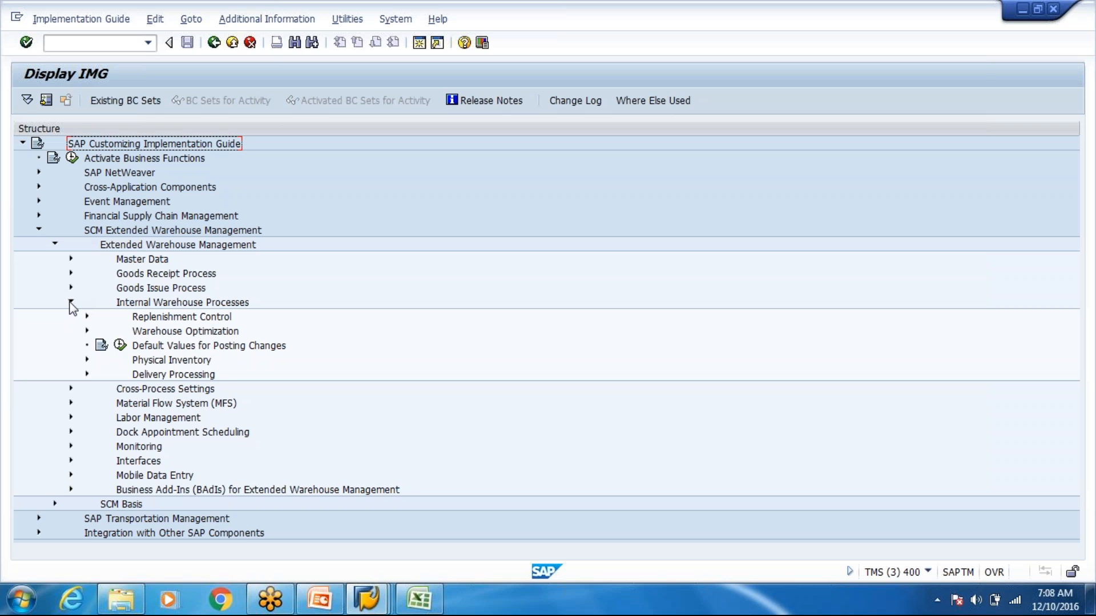
pyautogui.click(86, 360)
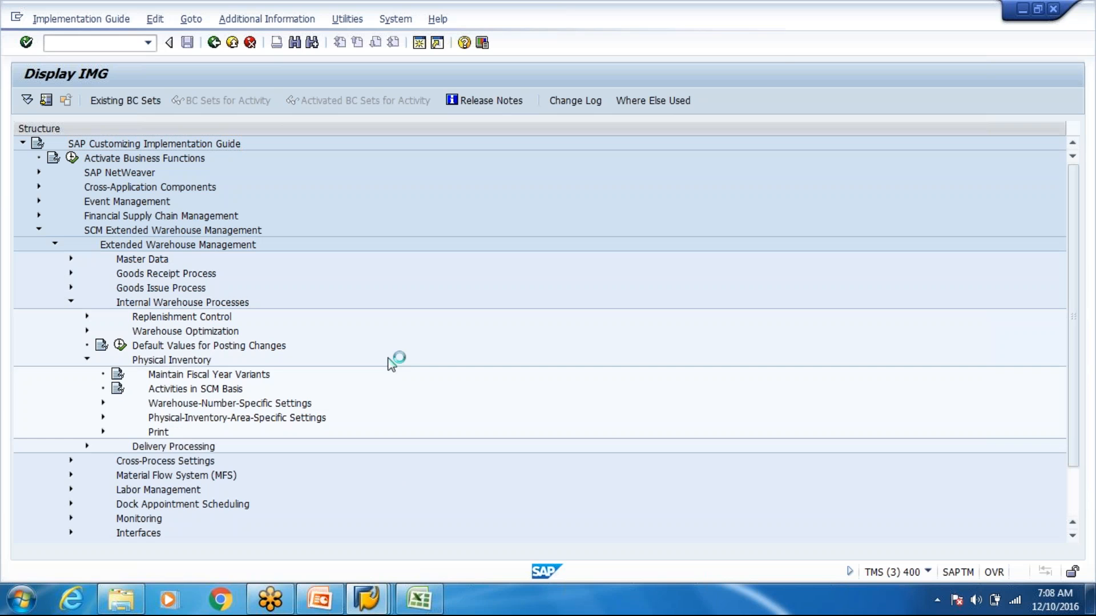
pyautogui.click(803, 26)
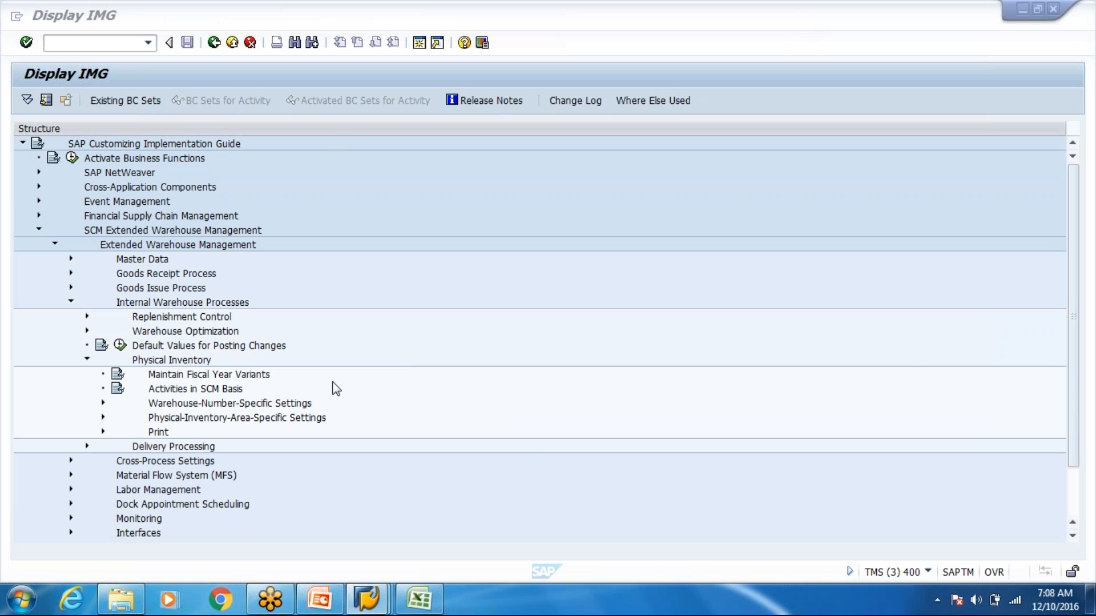
pyautogui.click(106, 415)
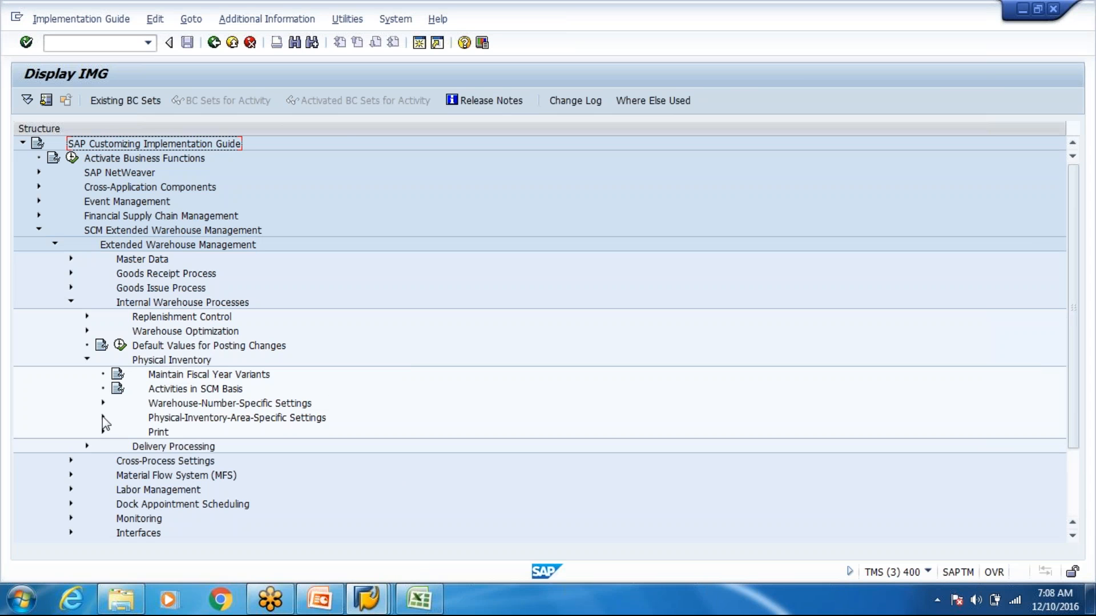
pyautogui.click(102, 418)
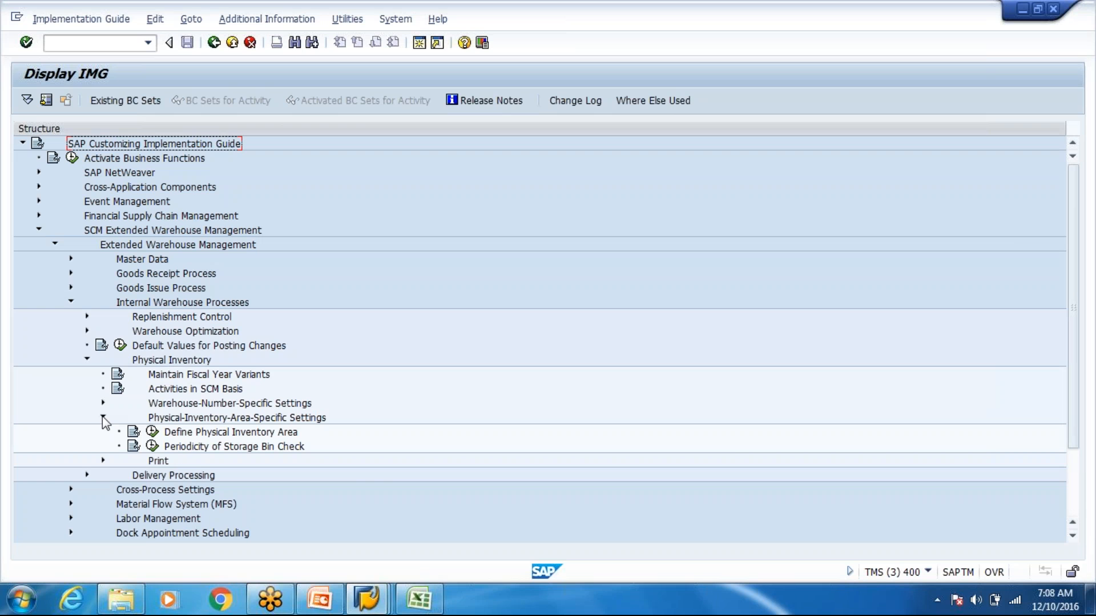
pyautogui.click(184, 435)
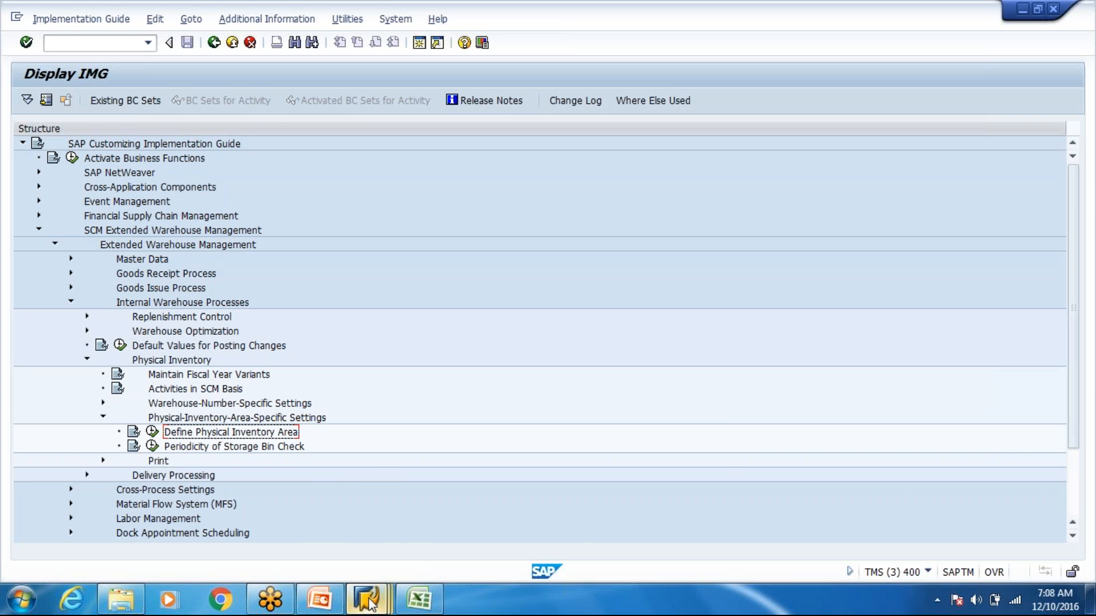
# Recheck the bin's activity areas in the Display Storage Bin session, and open the Define Physical Inventory Area activity in the IMG session
pyautogui.moveTo(370, 604)
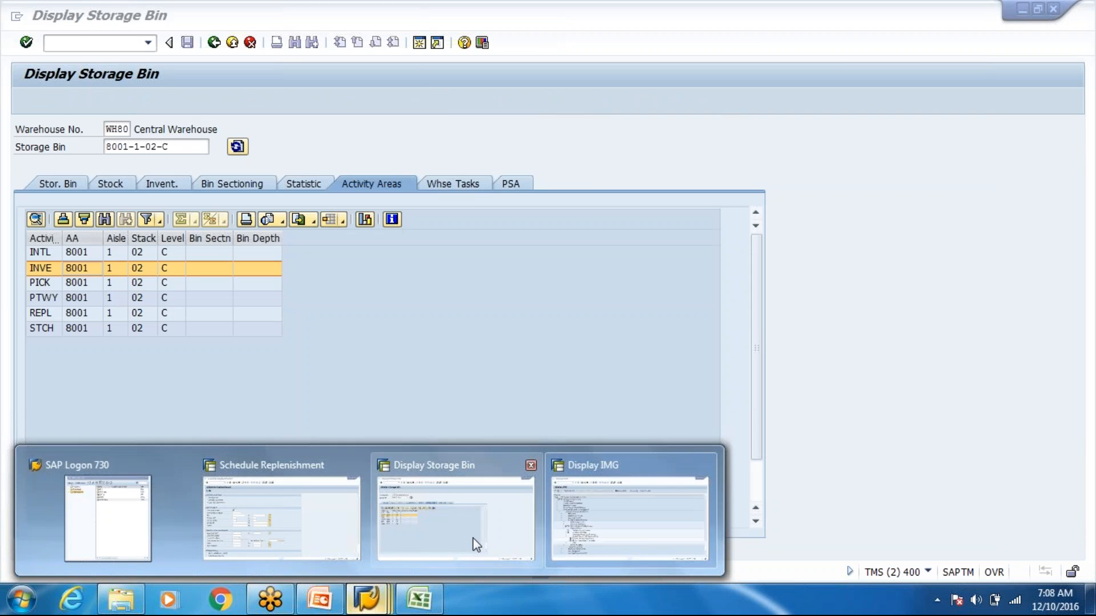
pyautogui.click(475, 545)
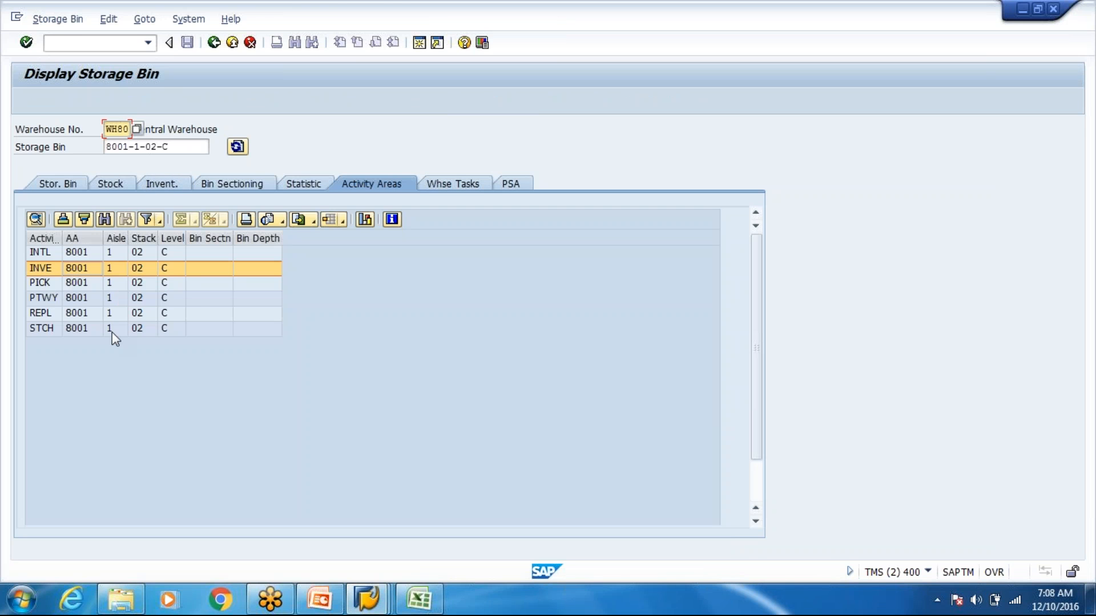
pyautogui.hotkey('alt', 'Tab')
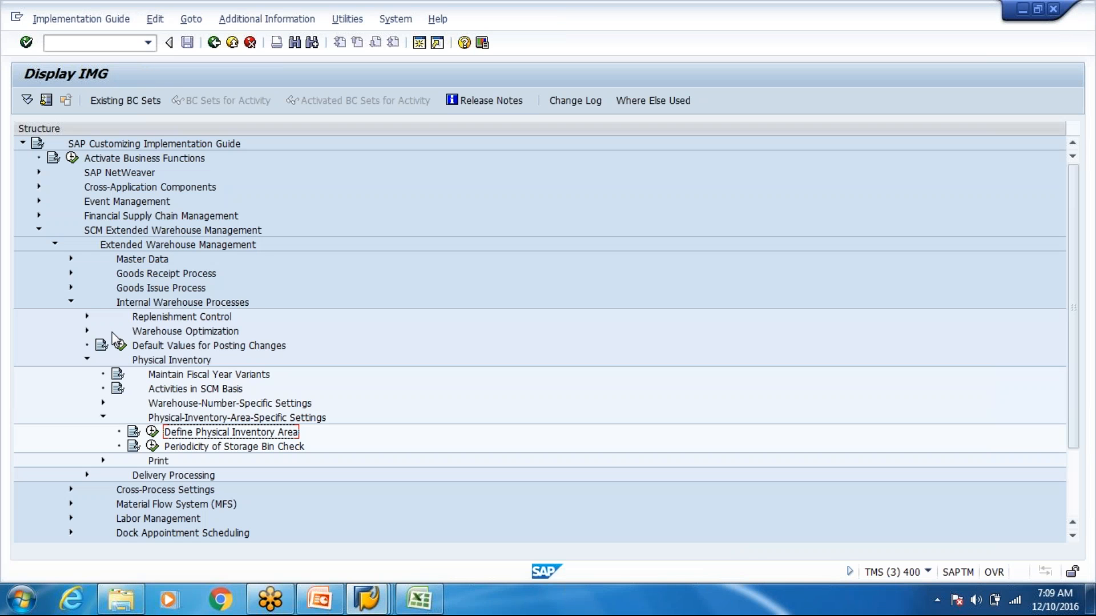
pyautogui.click(152, 432)
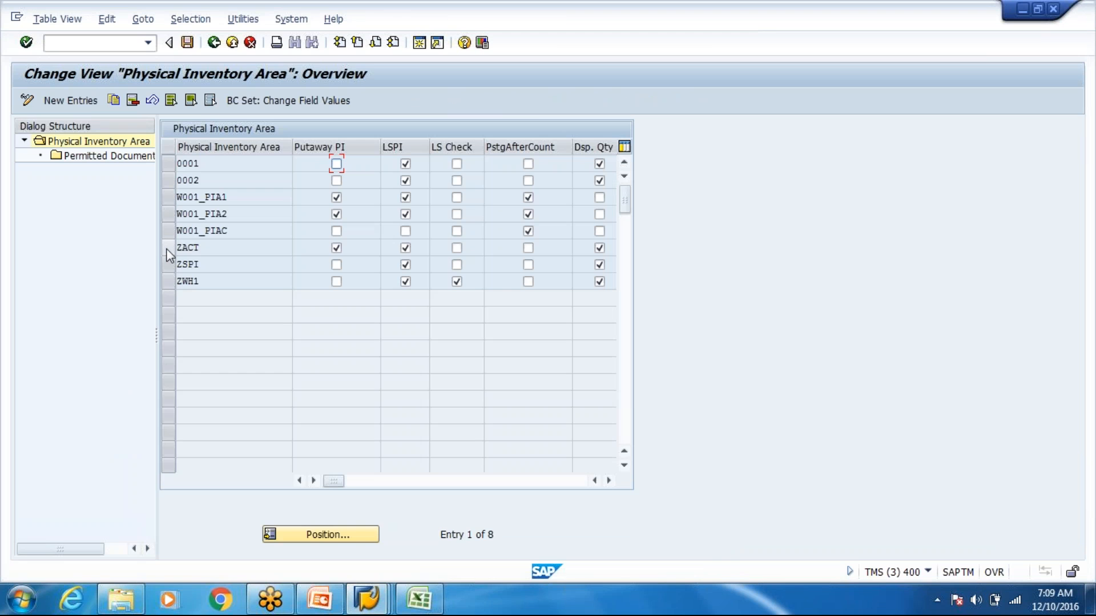
# Try to delete the physical inventory areas ZACT and ZSPI
pyautogui.click(167, 249)
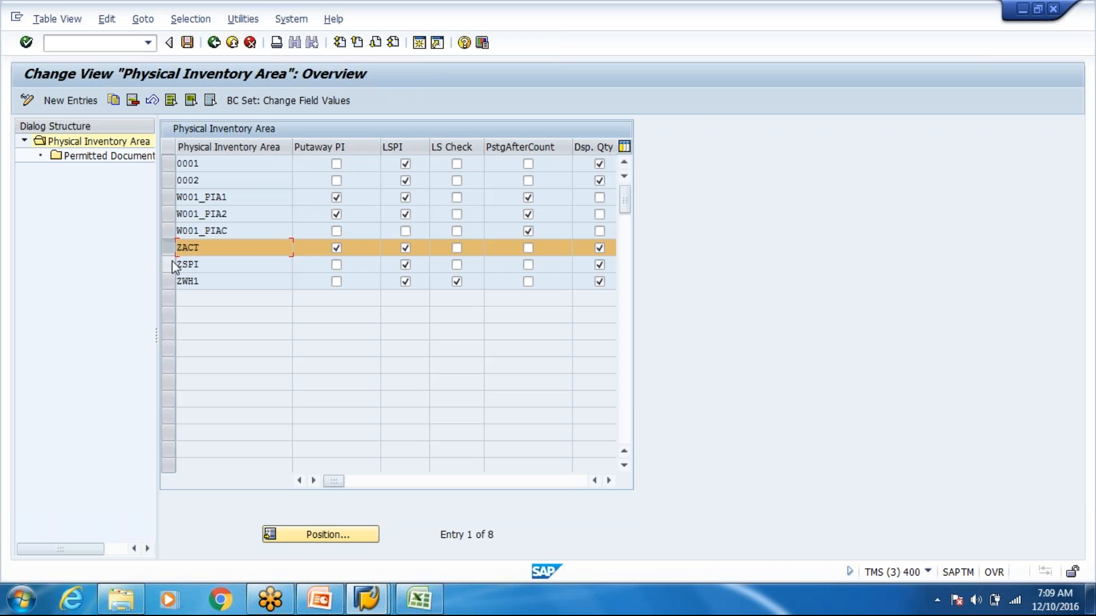
pyautogui.click(173, 263)
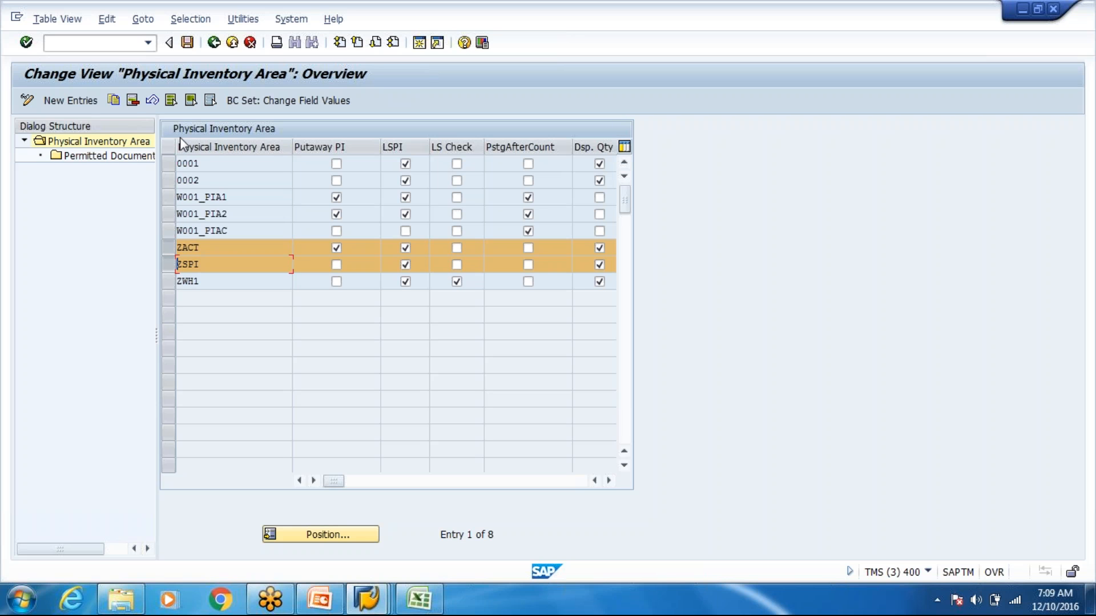
pyautogui.click(132, 98)
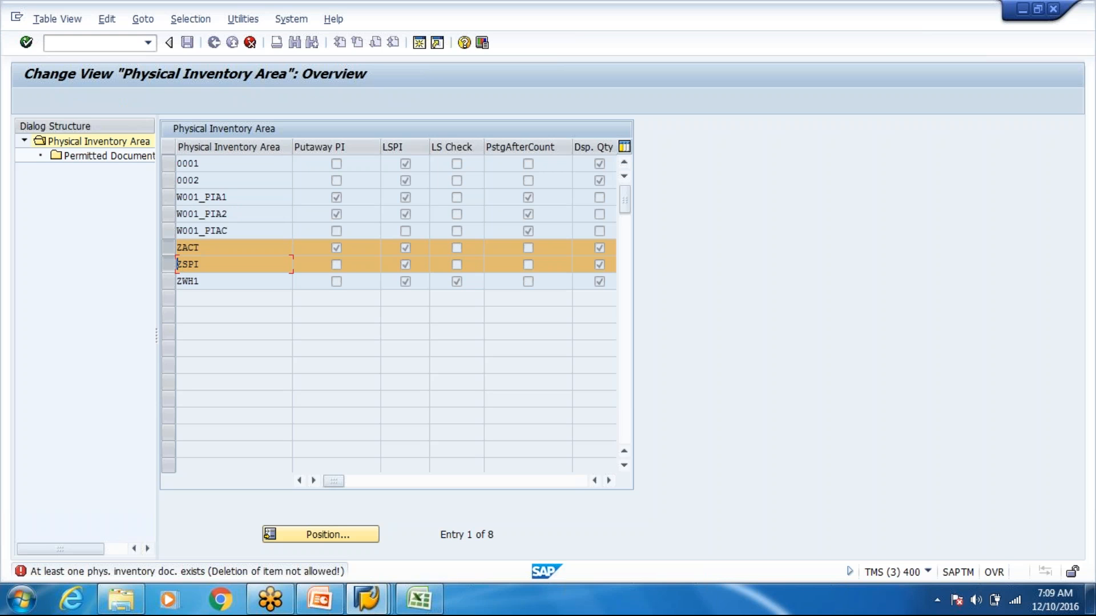
pyautogui.click(170, 264)
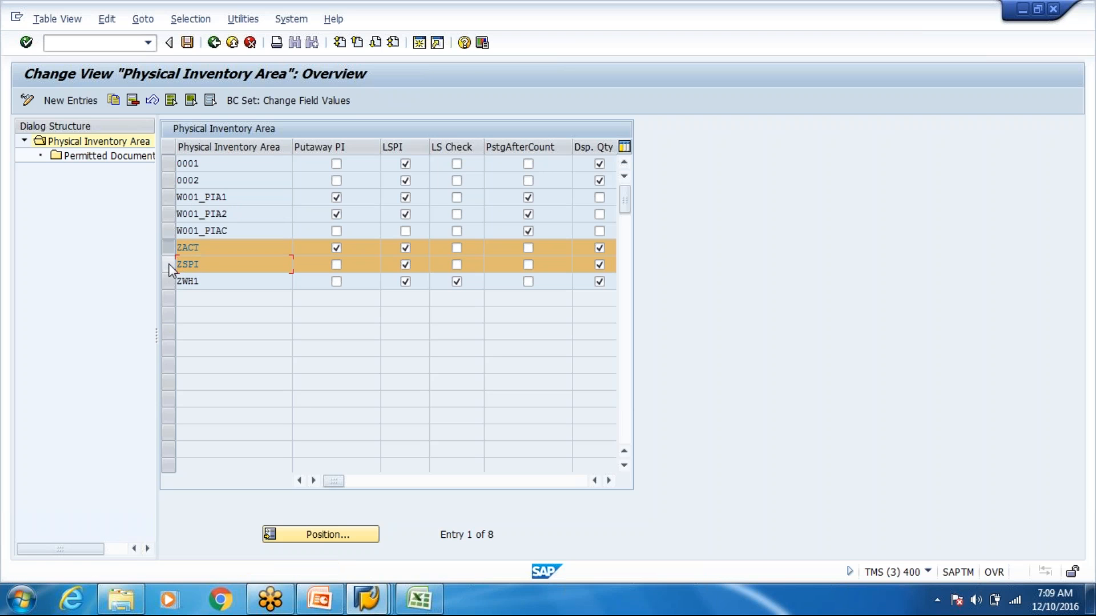
# Copy only the physical inventory area ZACT to a new area WH80, including all dependent entries
pyautogui.click(170, 264)
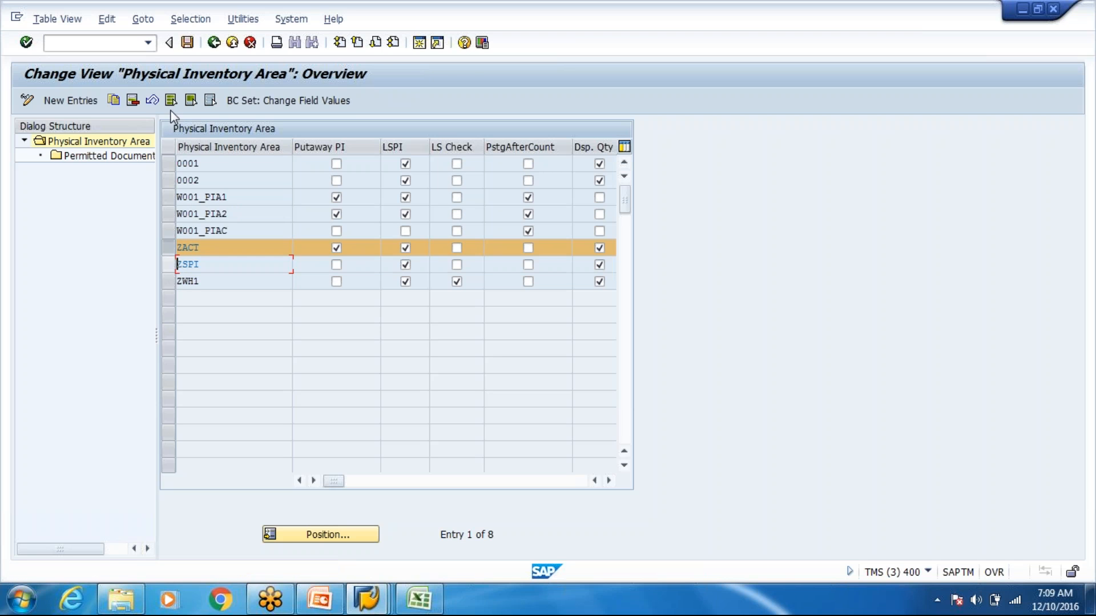
pyautogui.click(114, 100)
pyautogui.write('WH')
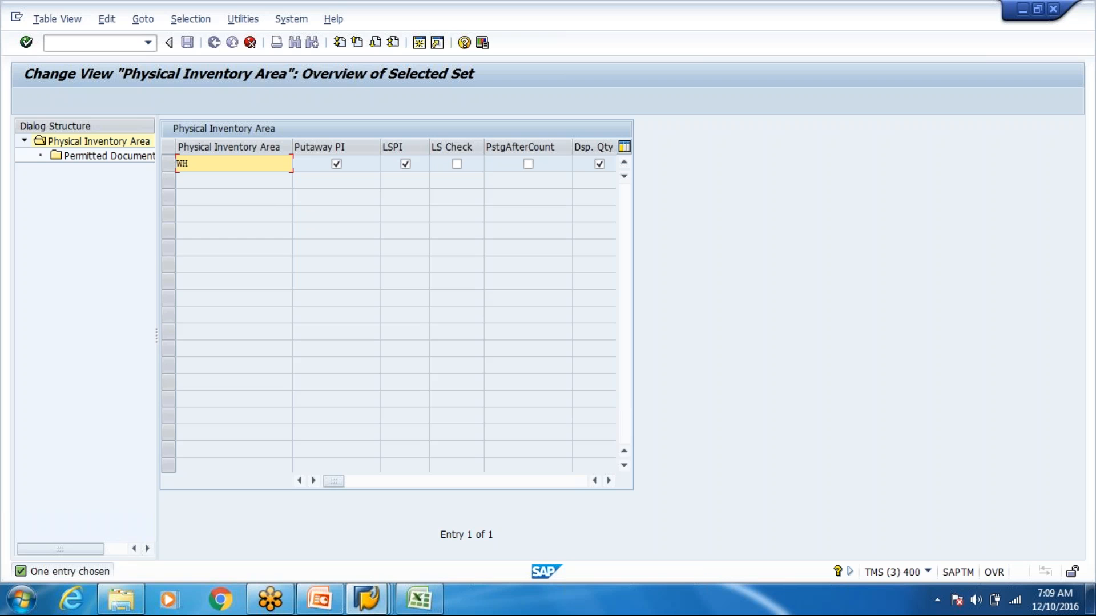
pyautogui.write('80')
pyautogui.press('Return')
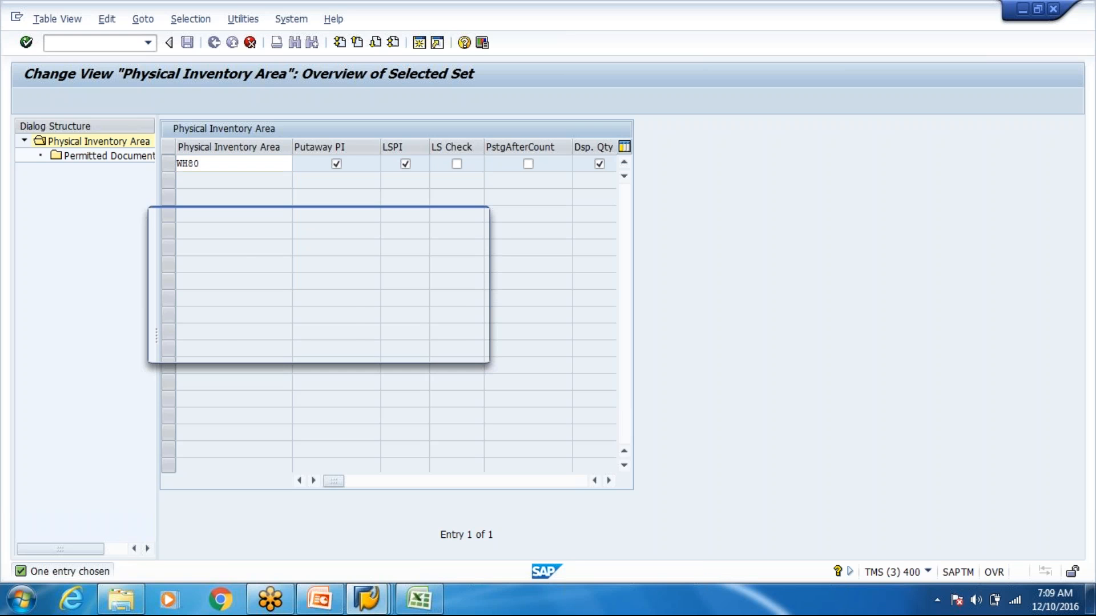
pyautogui.click(381, 255)
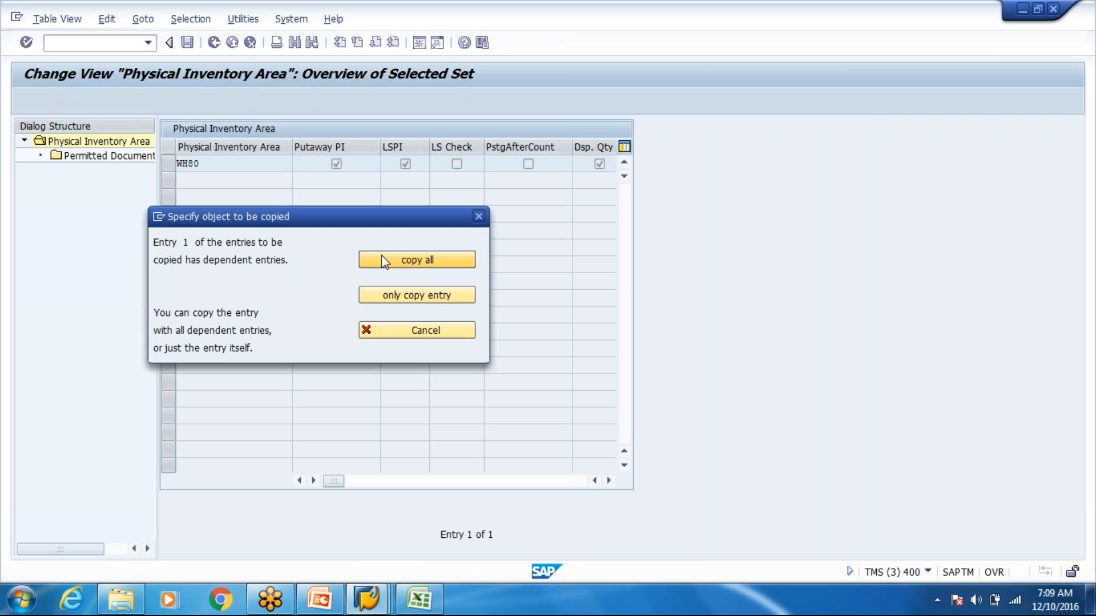
pyautogui.press('Return')
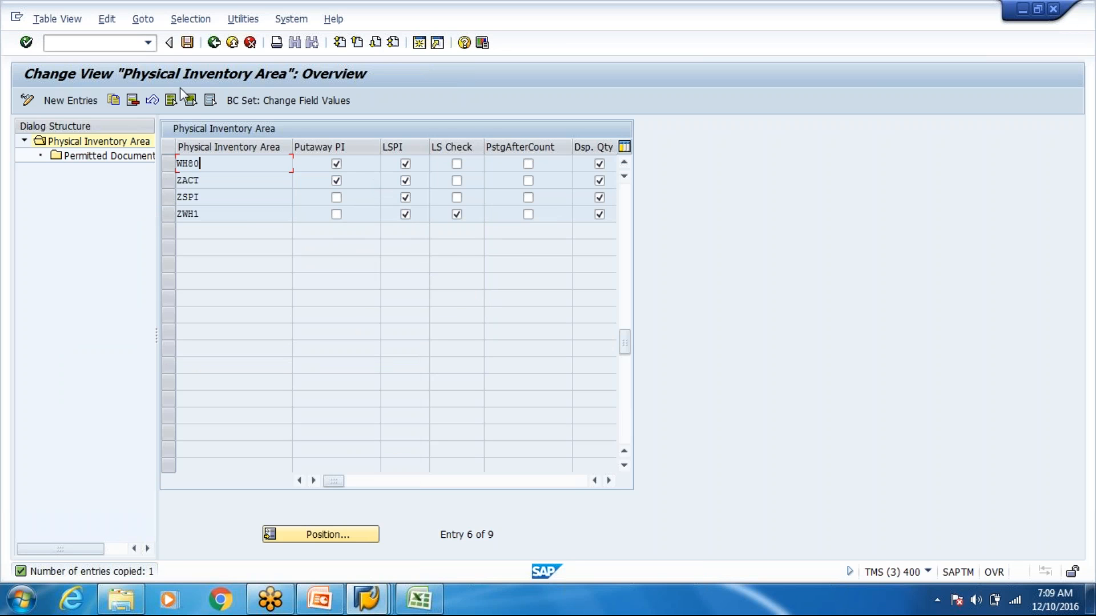
# Save the WH80 area to the customizing request for Warehouse WH80, and reopen the physical inventory area overview to check the entry
pyautogui.click(187, 45)
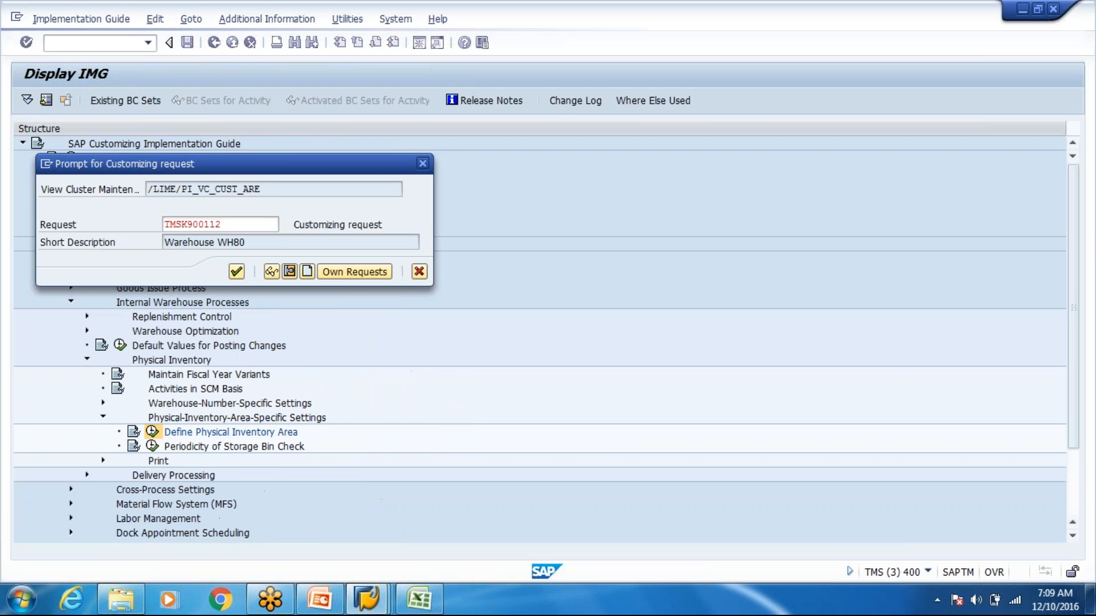
pyautogui.press('Return')
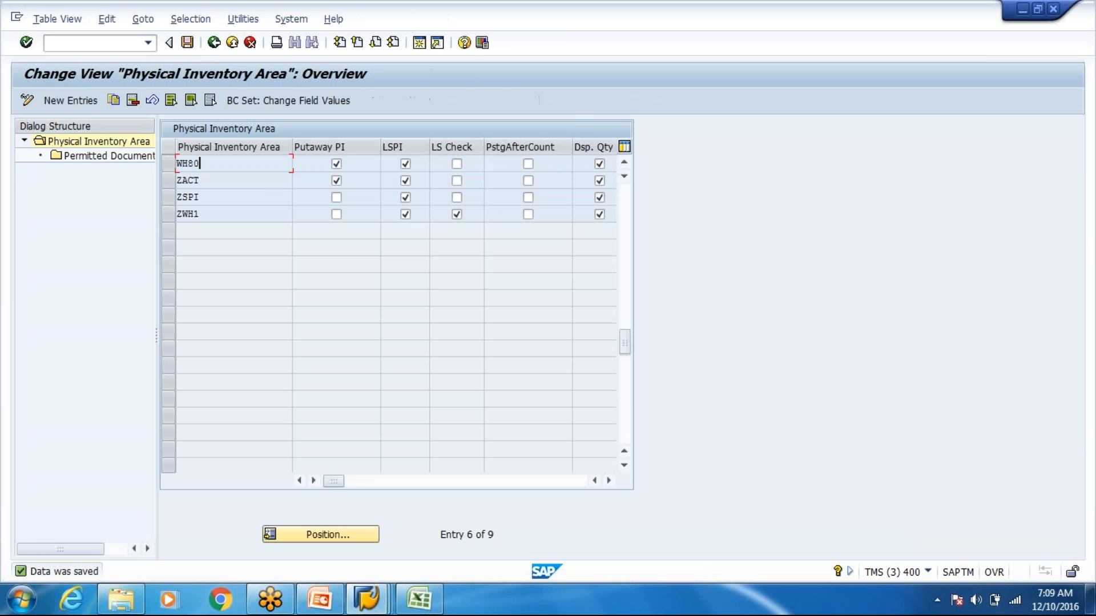
pyautogui.click(218, 49)
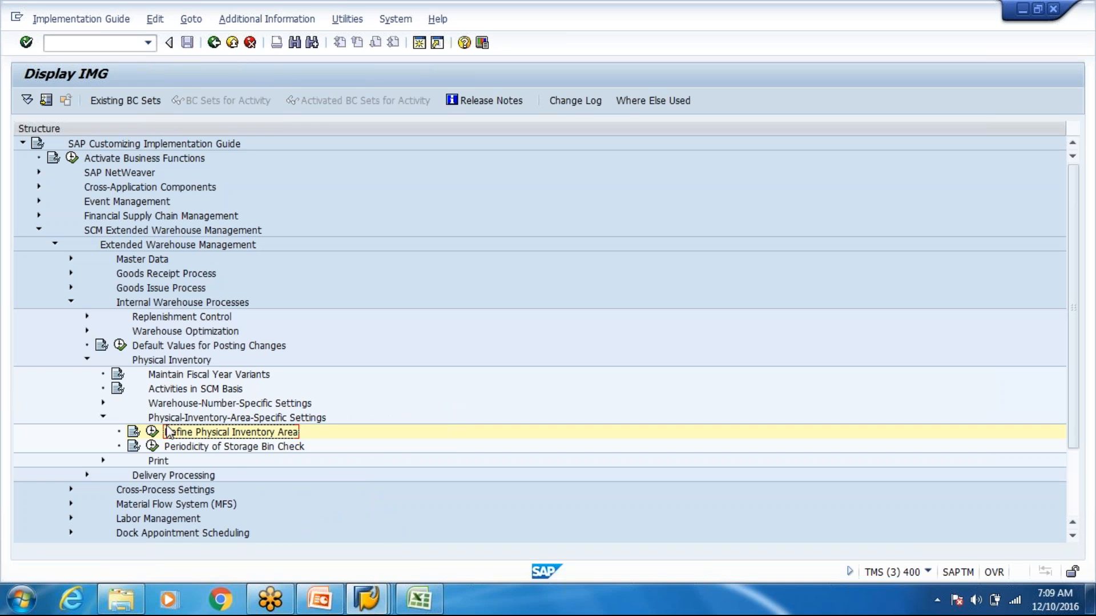
pyautogui.click(152, 432)
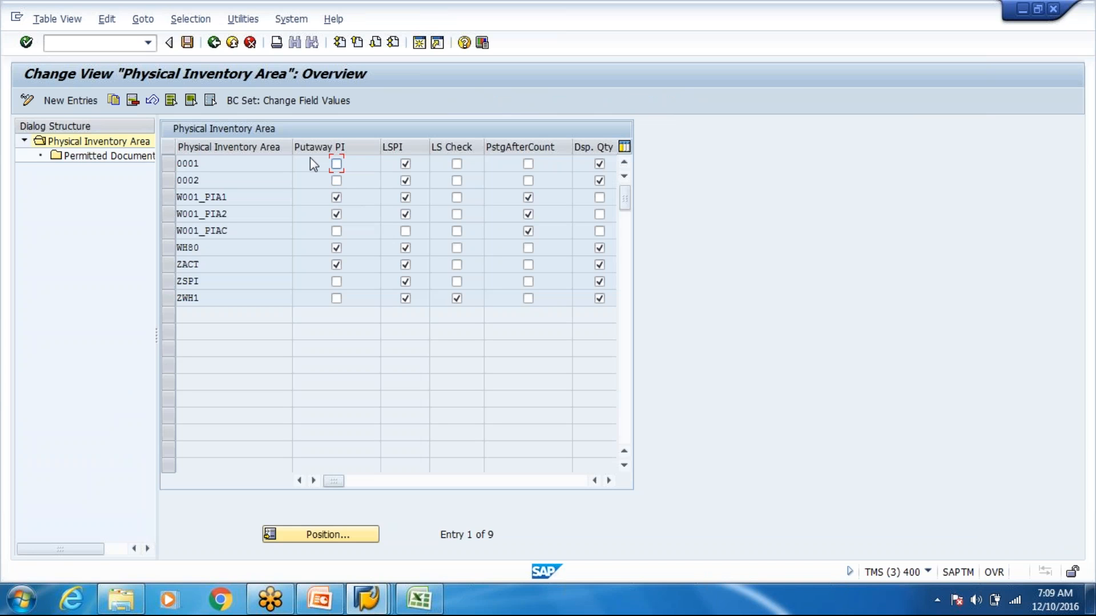
pyautogui.click(214, 43)
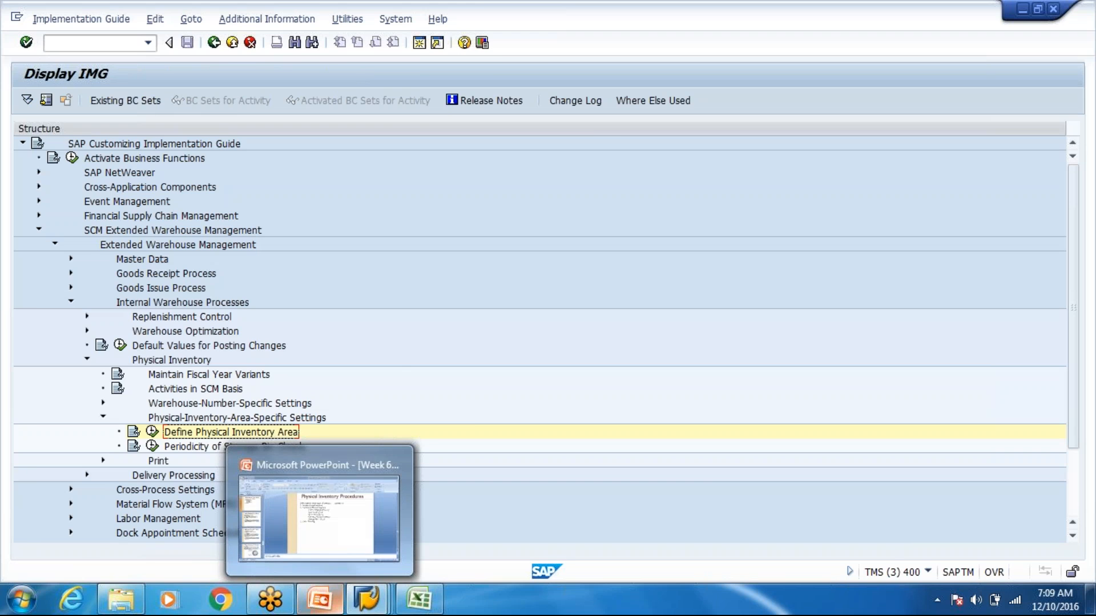
# Switch to PowerPoint and read slide 21 on the ad hoc physical inventory and low stock check procedures
pyautogui.click(320, 599)
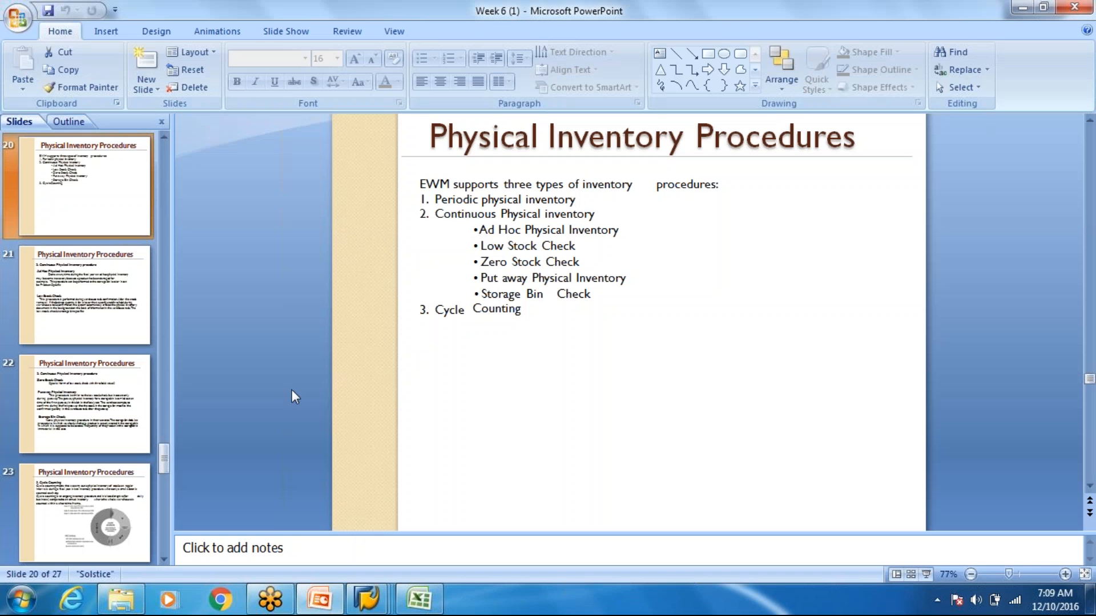
pyautogui.click(97, 408)
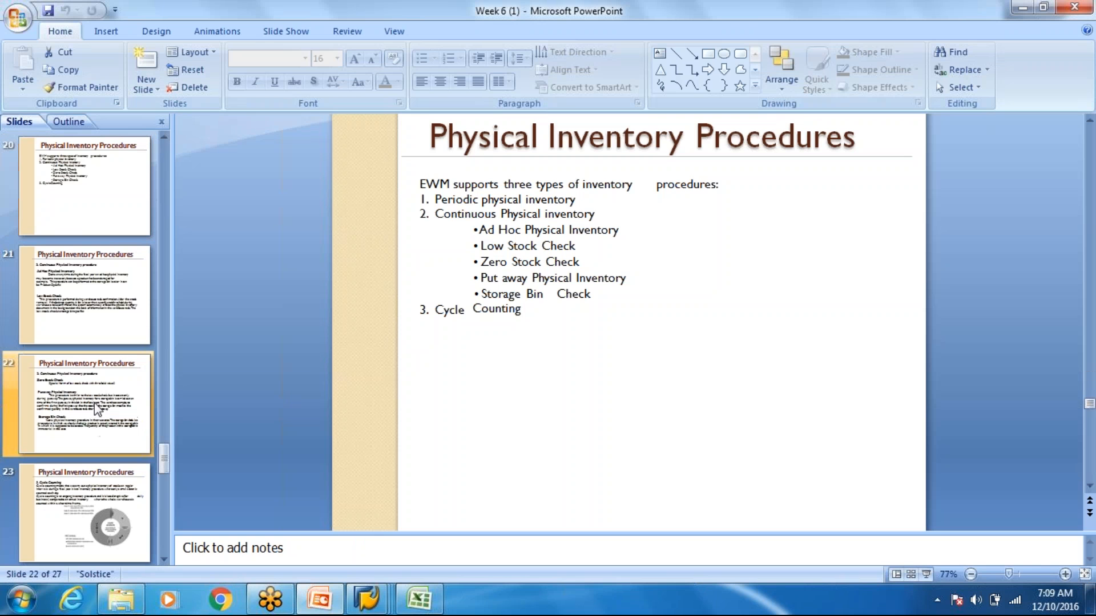
pyautogui.click(105, 301)
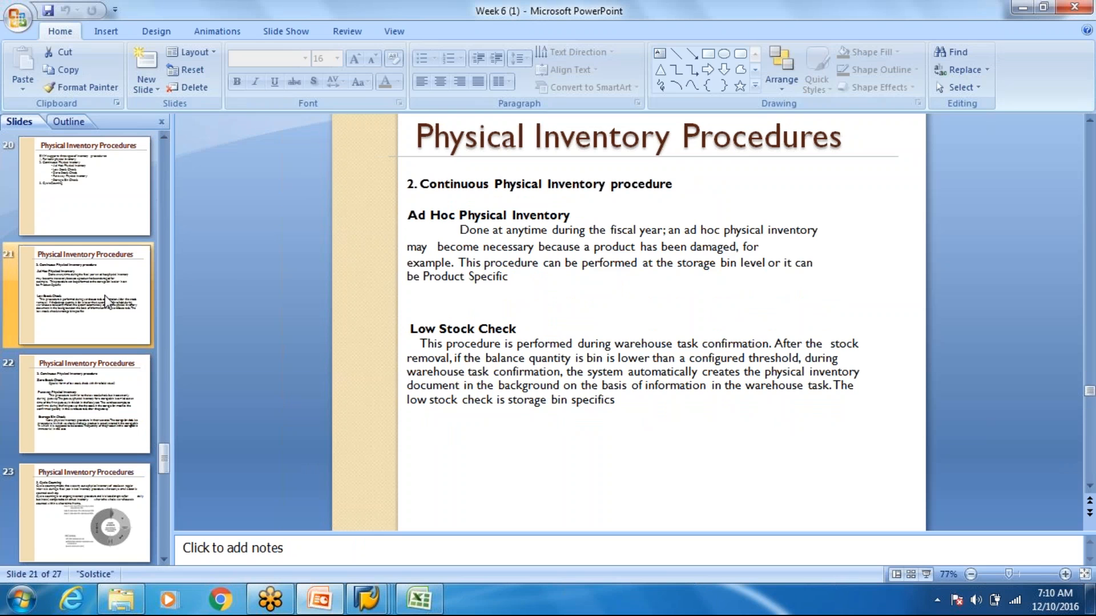
# View slide 20 on the inventory procedure types, and switch back to SAP to open Assign Physical Inventory Area to Activity Area
pyautogui.click(108, 196)
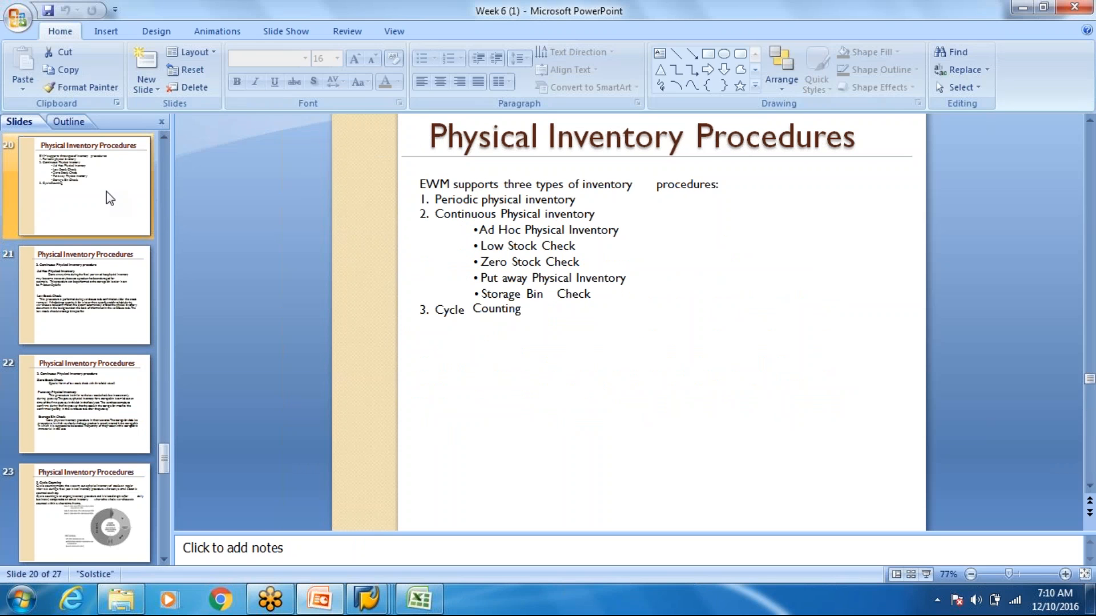
pyautogui.hotkey('alt', 'Tab')
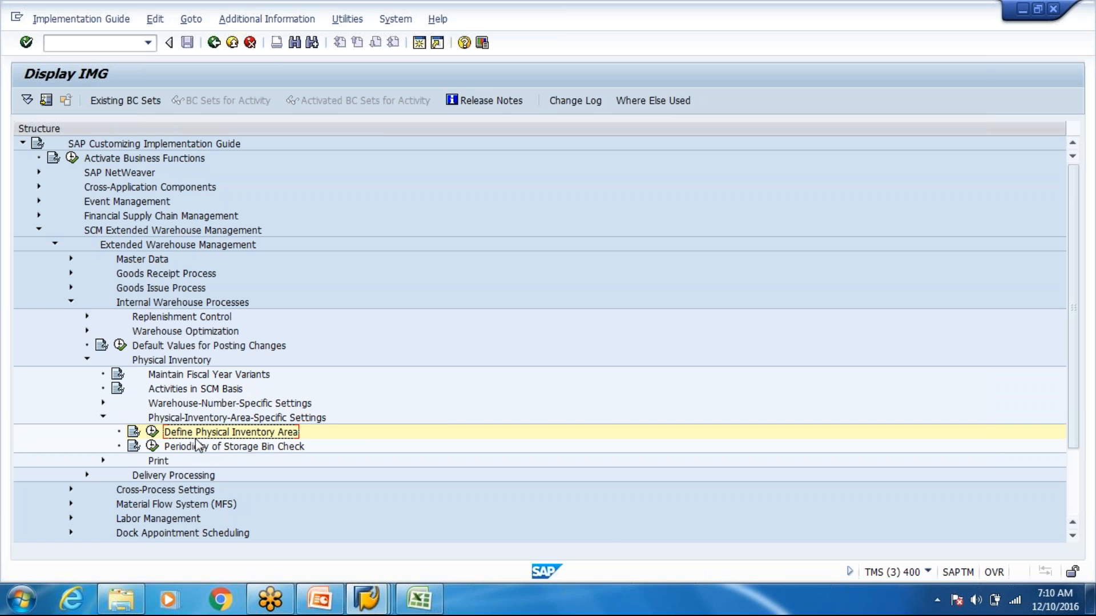
pyautogui.click(103, 404)
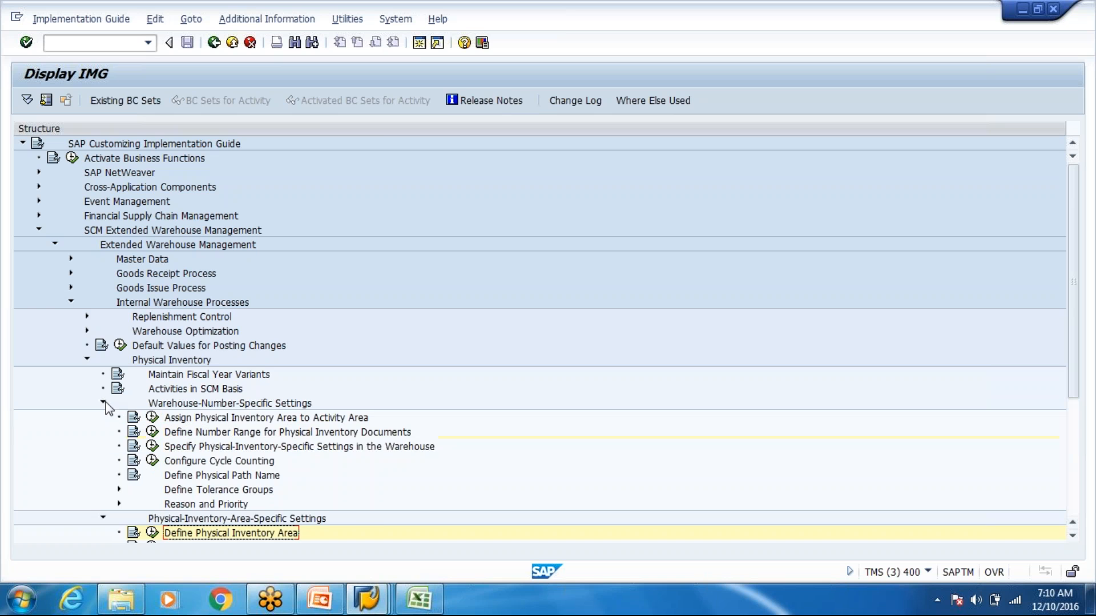
pyautogui.click(152, 417)
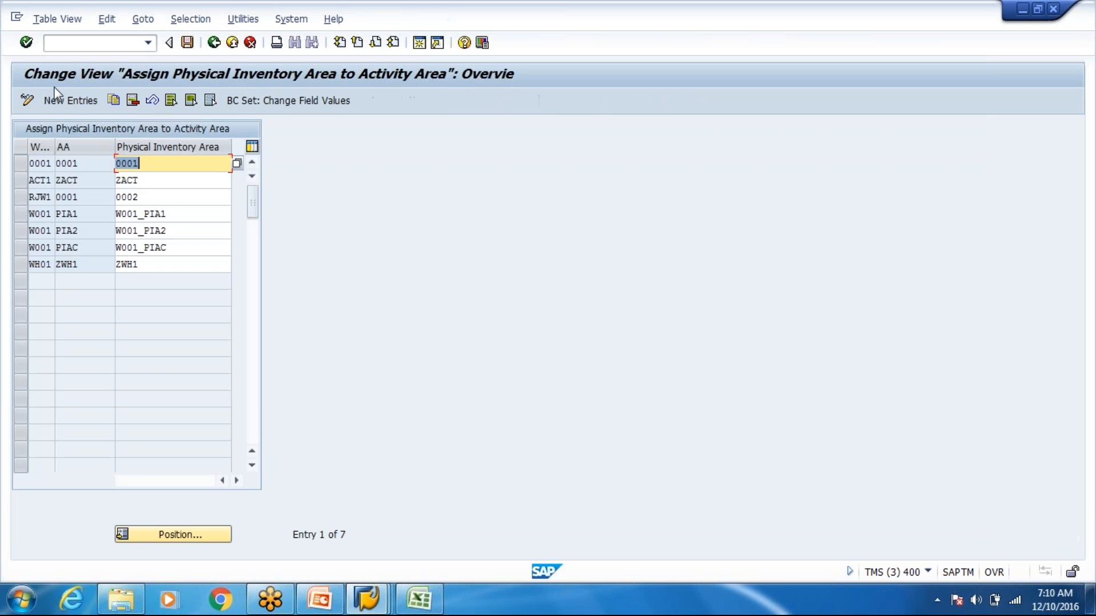
# Add and save a new entry assigning physical inventory area WH80 to activity area 8001 in warehouse WH80, and return to the IMG
pyautogui.click(67, 104)
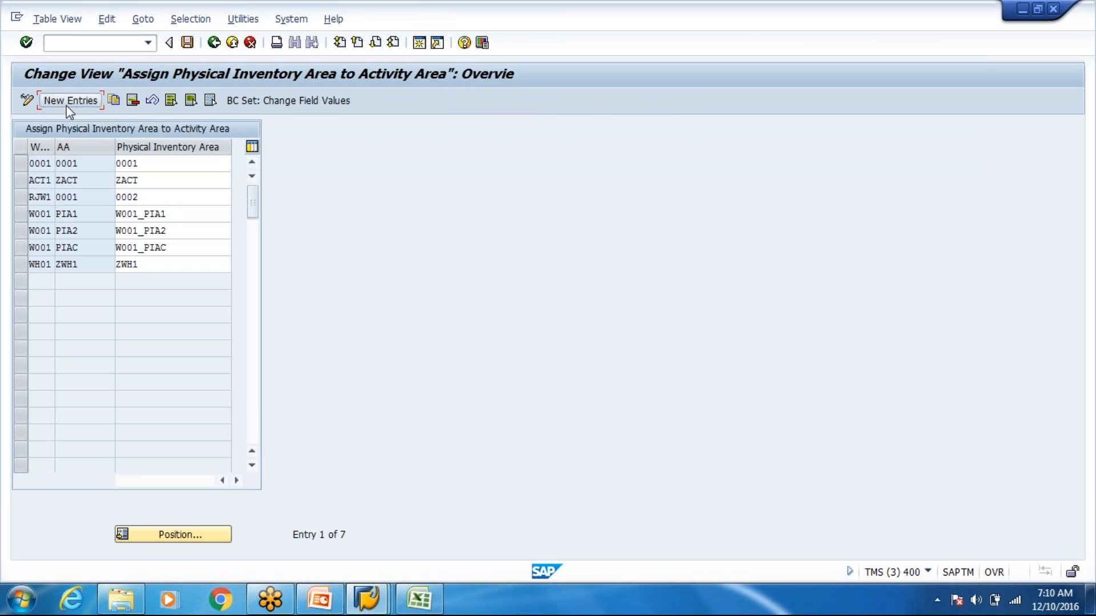
pyautogui.write('WH80')
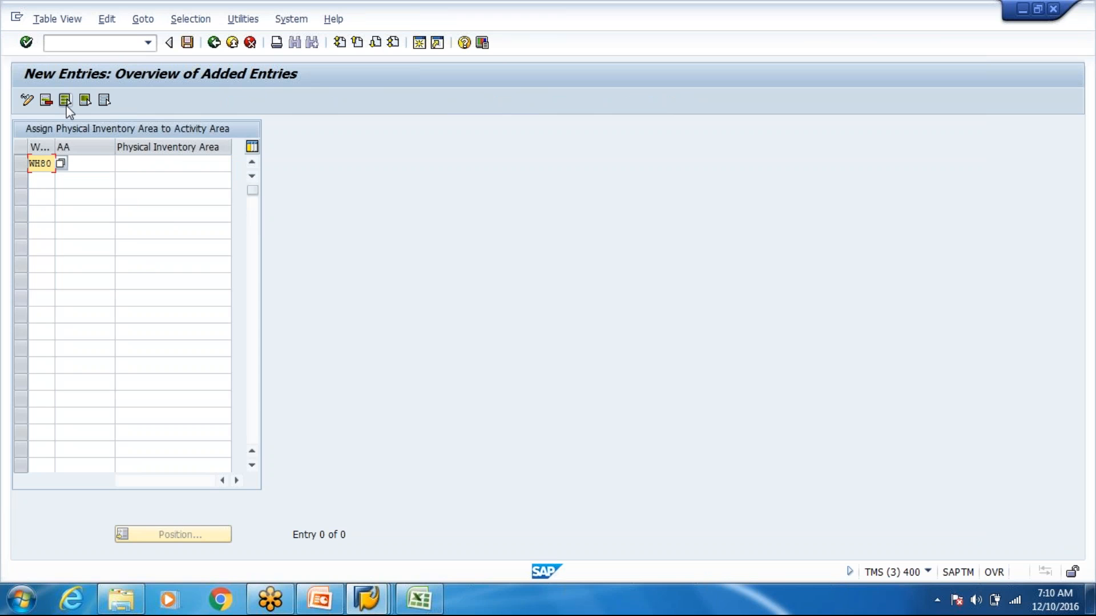
pyautogui.press('Tab')
pyautogui.write('8001')
pyautogui.press('Tab')
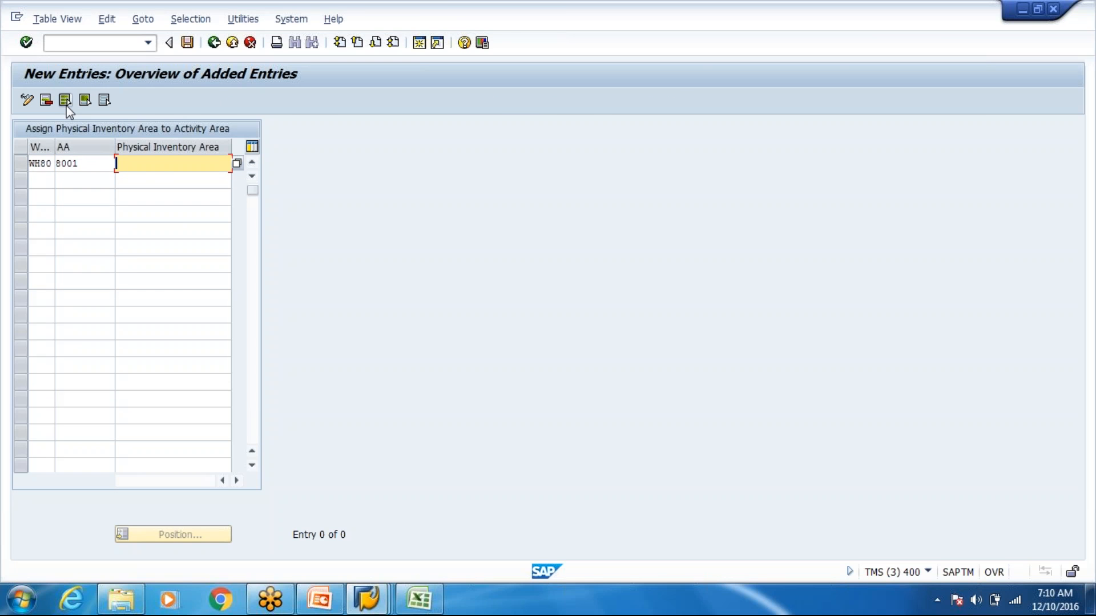
pyautogui.write('WH')
pyautogui.write('80')
pyautogui.press('Return')
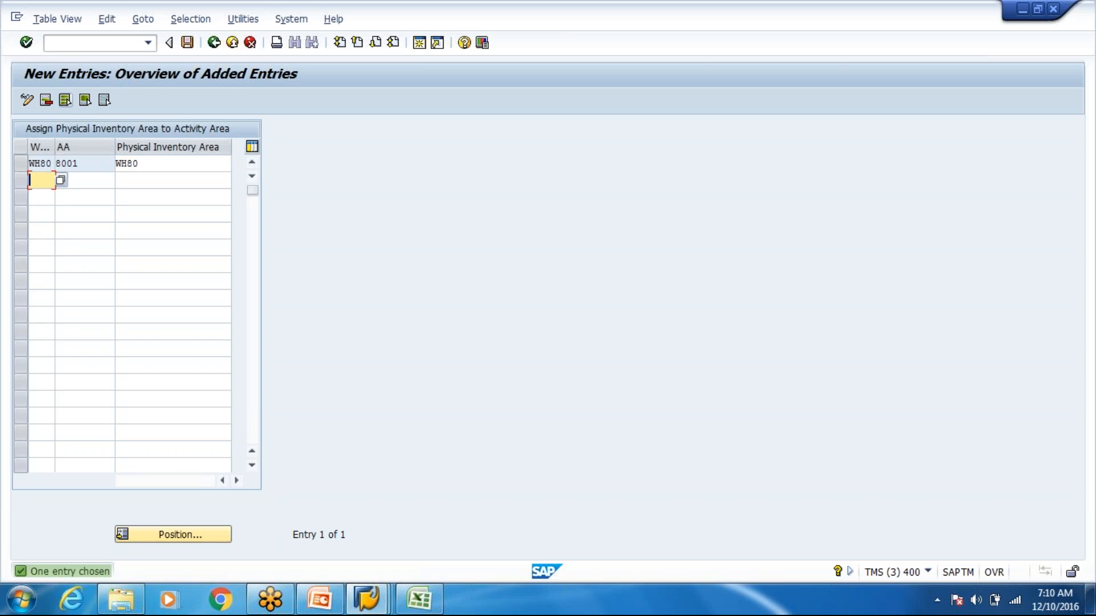
pyautogui.press('Return')
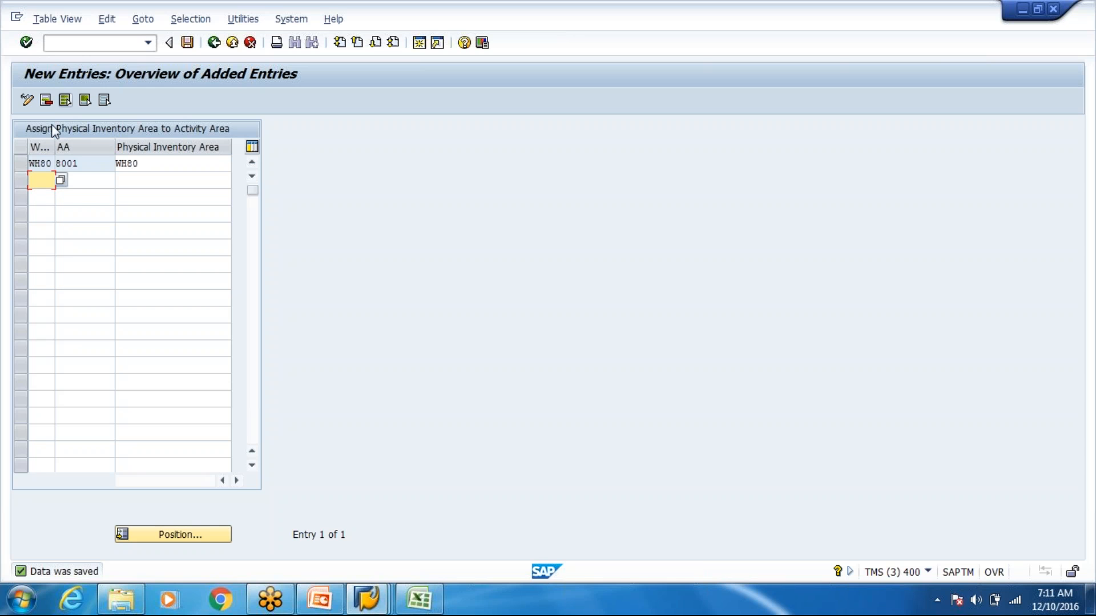
pyautogui.click(214, 42)
pyautogui.click(214, 42)
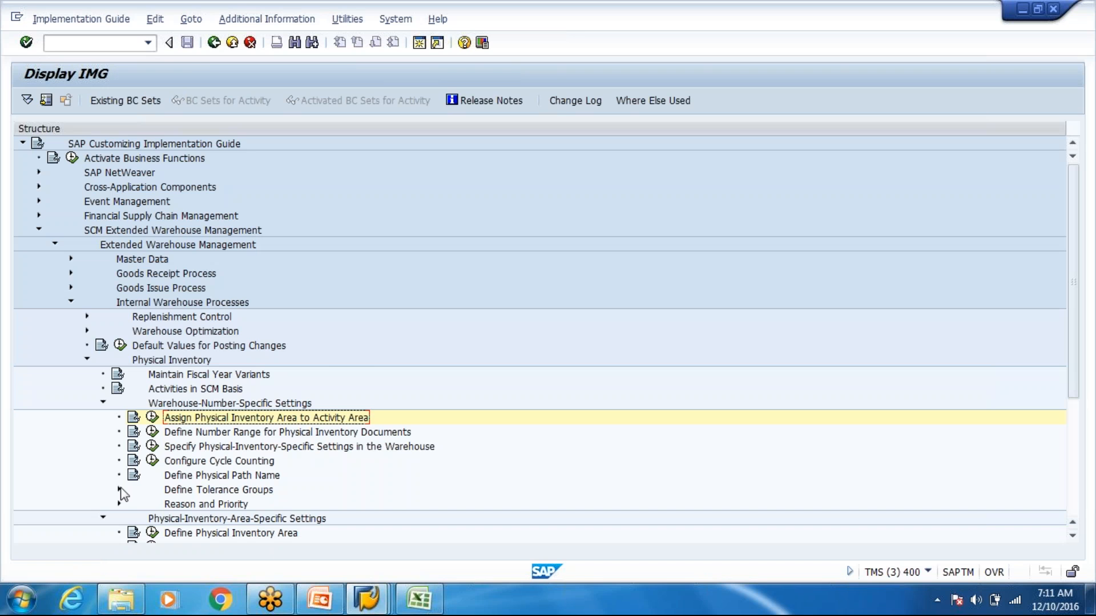
# Close the Display Storage Bin session and return to the Display IMG session
pyautogui.click(181, 537)
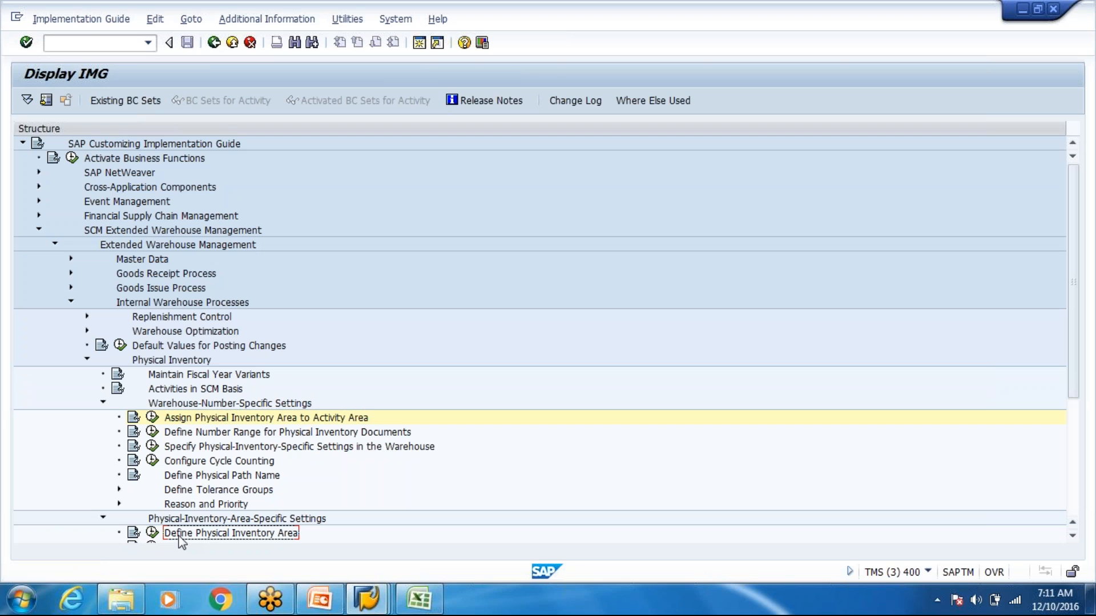
pyautogui.click(379, 599)
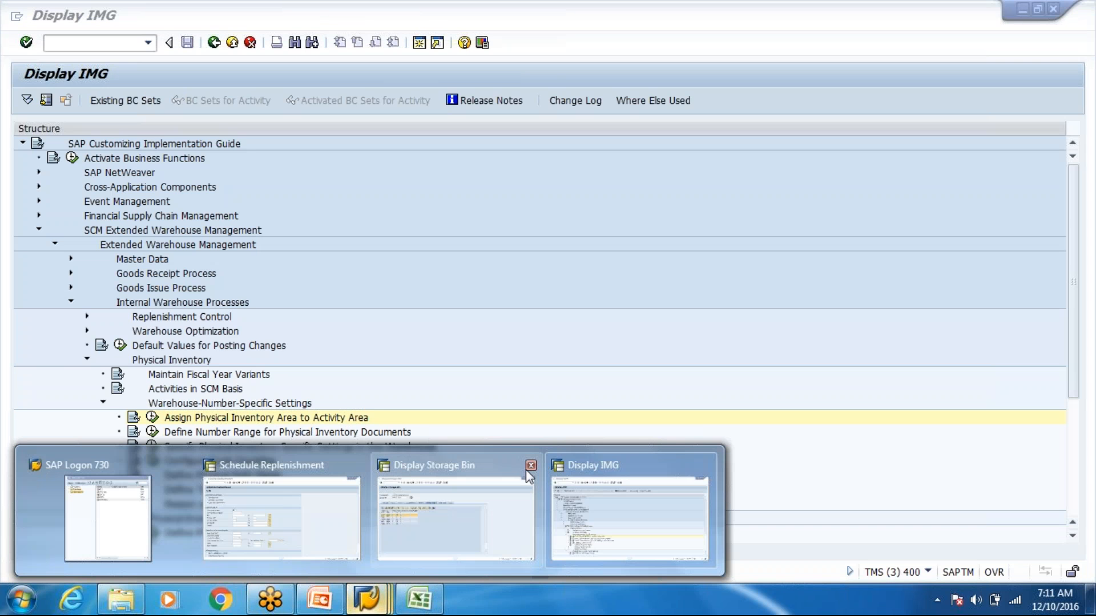
pyautogui.click(531, 466)
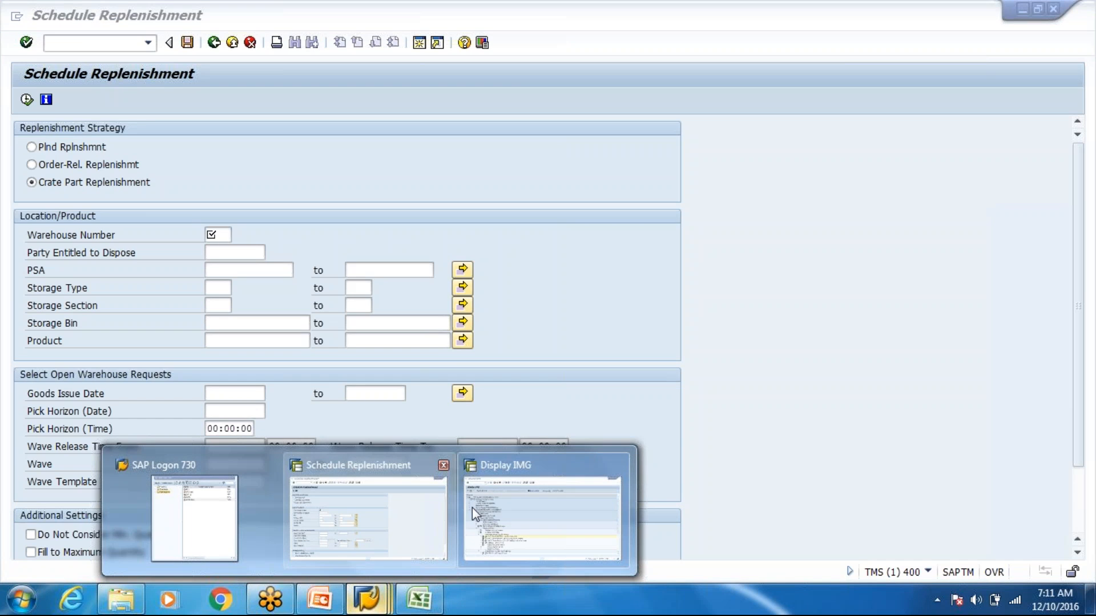
pyautogui.click(472, 508)
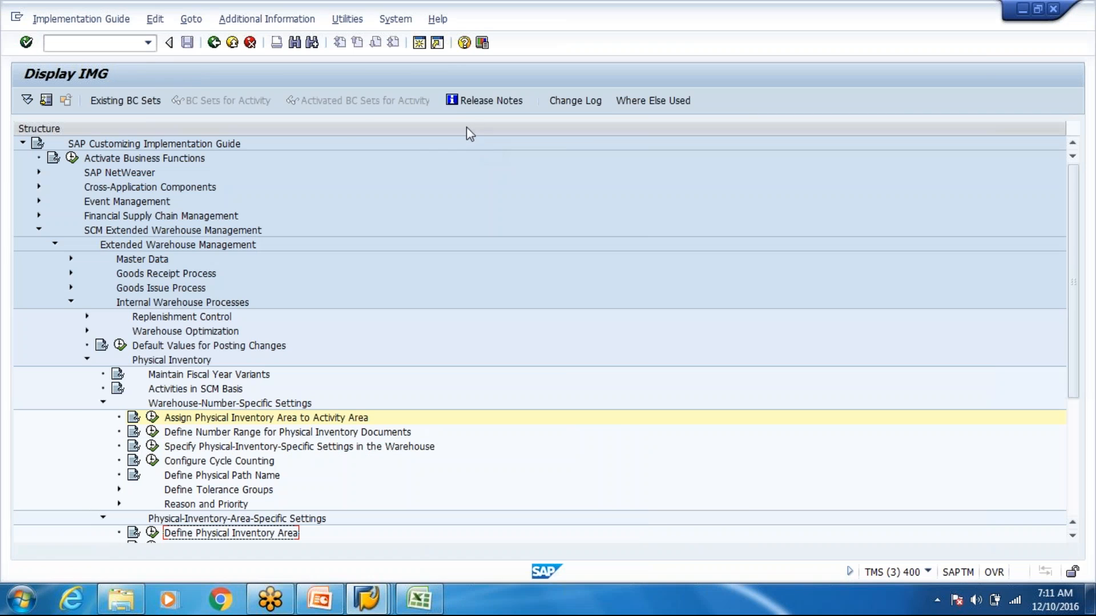
# Run /n/scwm/pi_process in a new session and start creating a physical inventory document with procedure HL
pyautogui.click(422, 43)
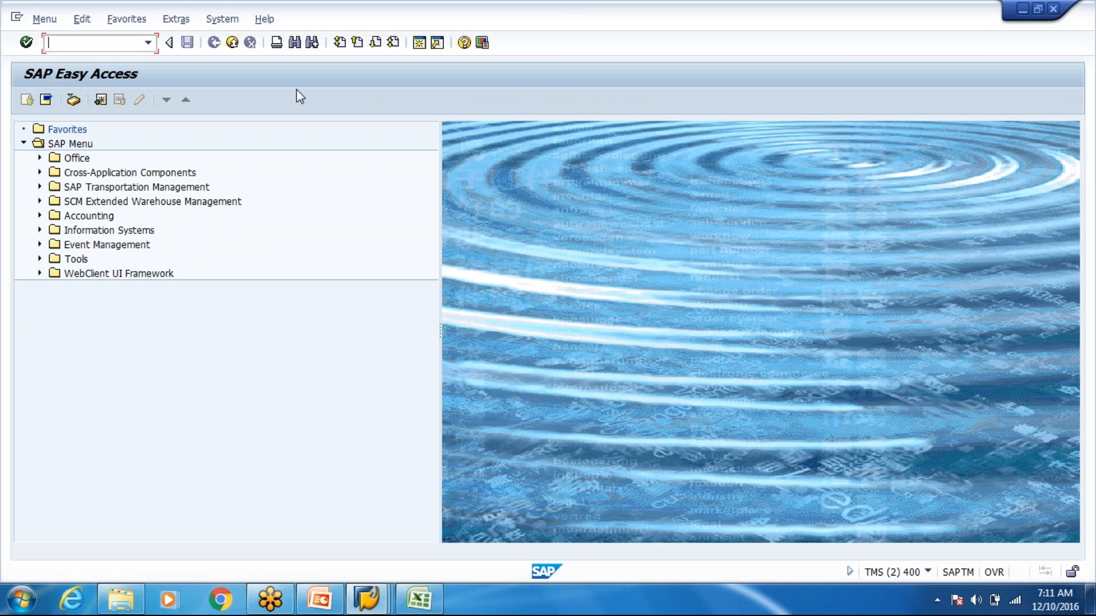
pyautogui.write('/n/scwm/pi_process')
pyautogui.press('Return')
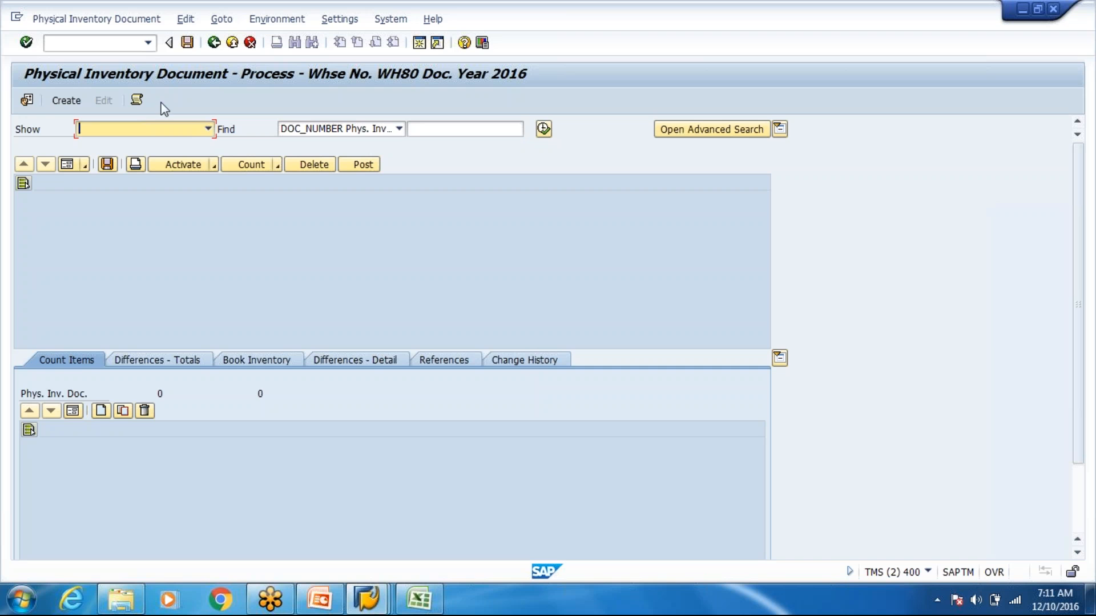
pyautogui.click(72, 106)
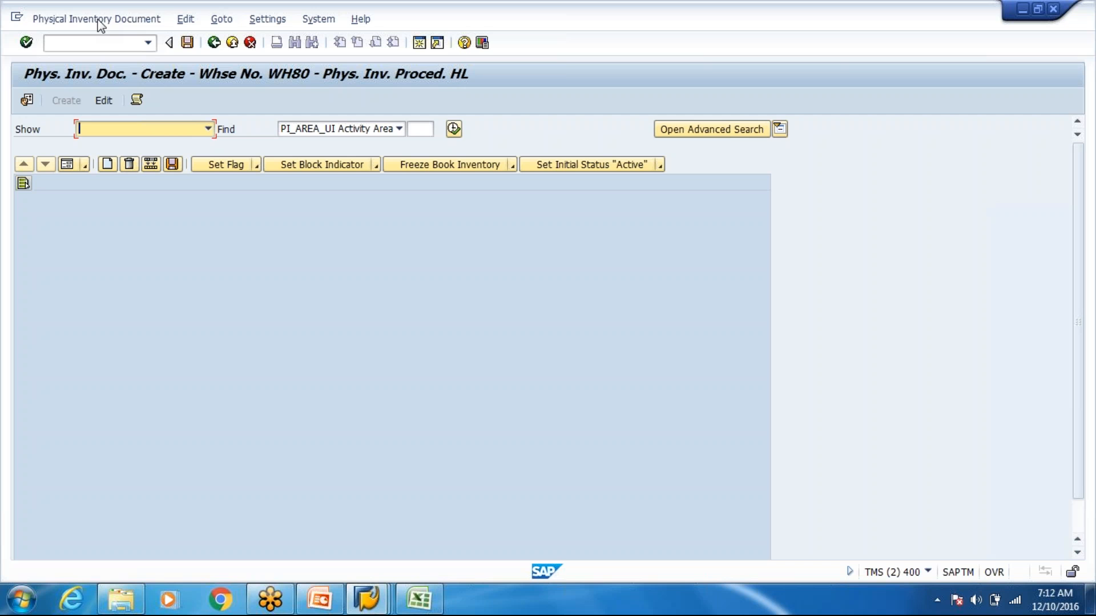
# Open the warehouse management monitor in another session with /o/scwm/mon, using monitor SAP for warehouse WH80
pyautogui.click(92, 37)
pyautogui.write('/o')
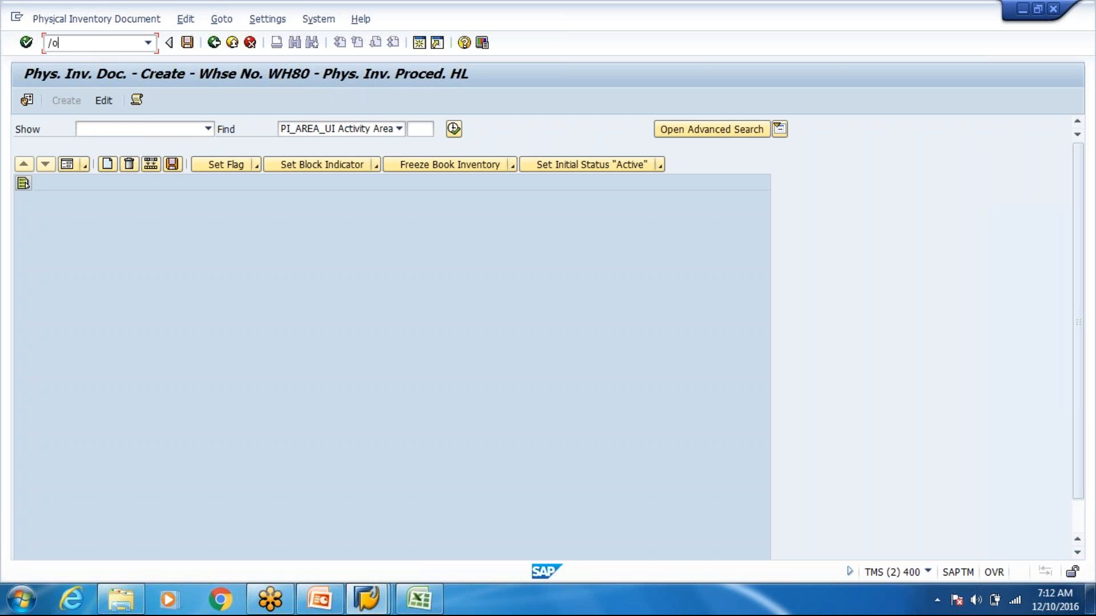
pyautogui.write('/scwm/mon')
pyautogui.press('Return')
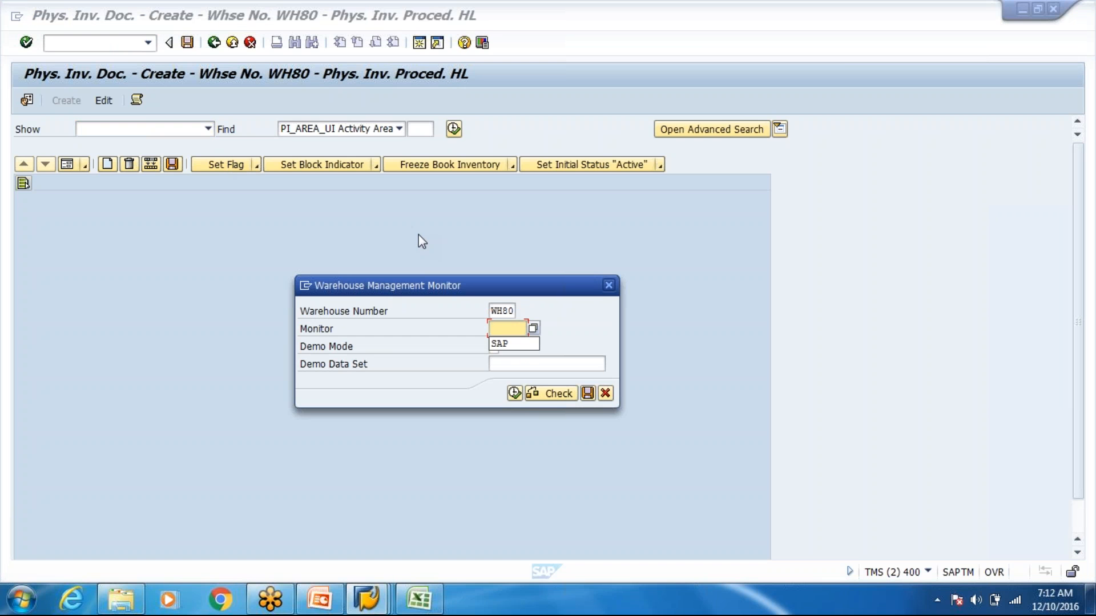
pyautogui.click(496, 345)
pyautogui.click(515, 393)
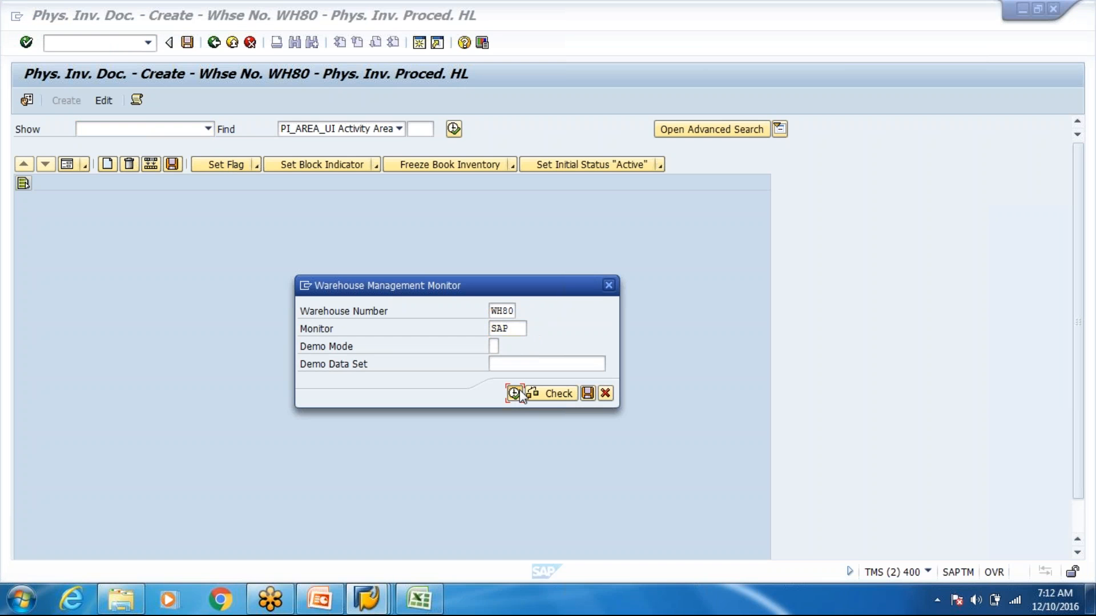
pyautogui.click(515, 393)
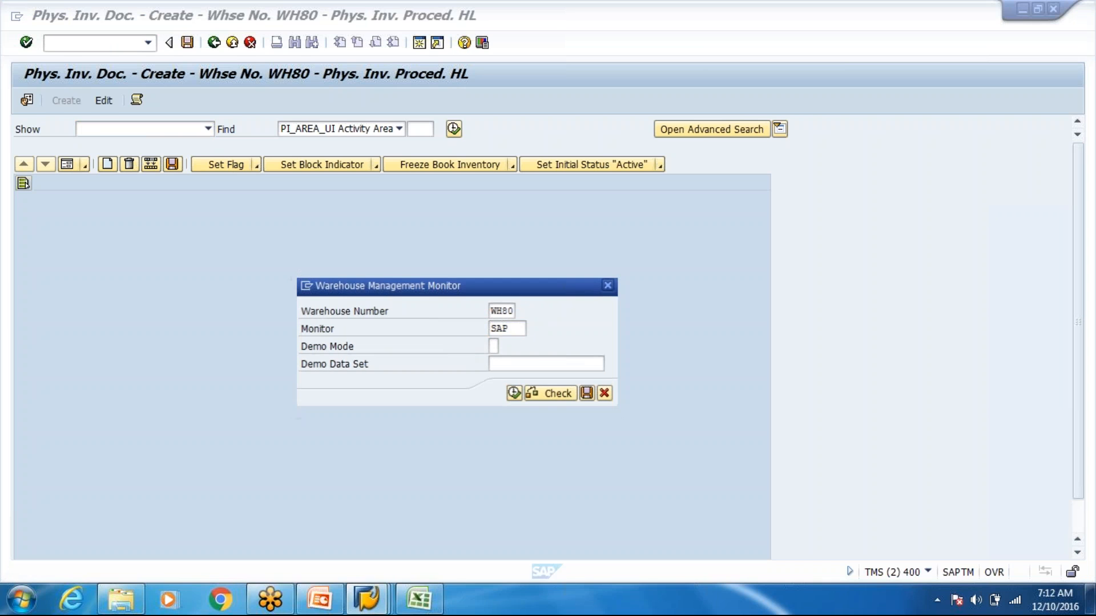
# Search the monitor's warehouse task documents for storage type 8001, excluding canceled and confirmed tasks
pyautogui.click(22, 182)
pyautogui.click(22, 182)
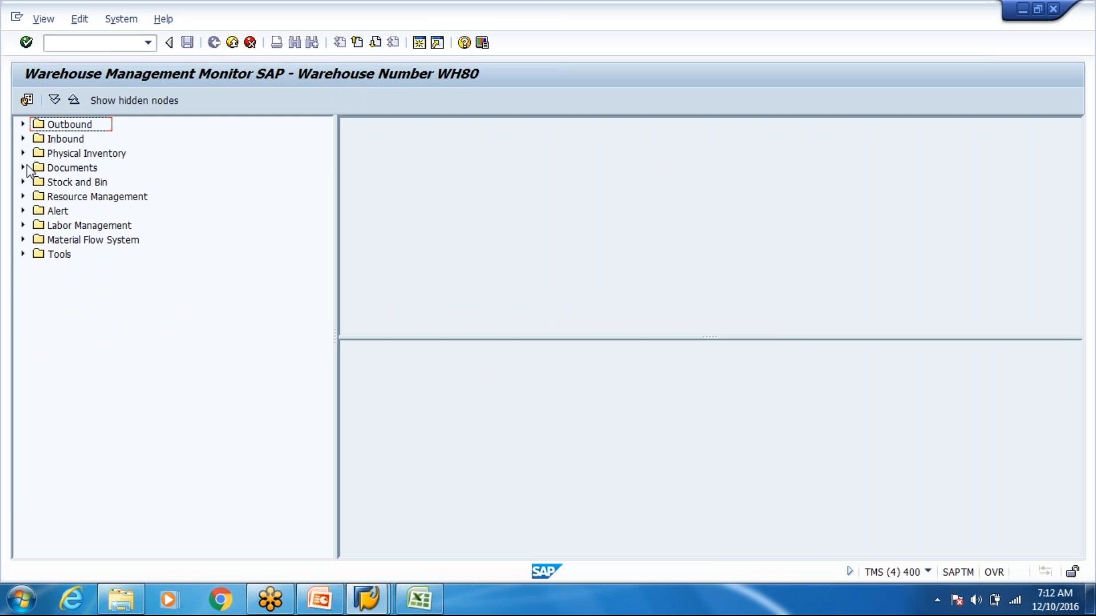
pyautogui.click(24, 168)
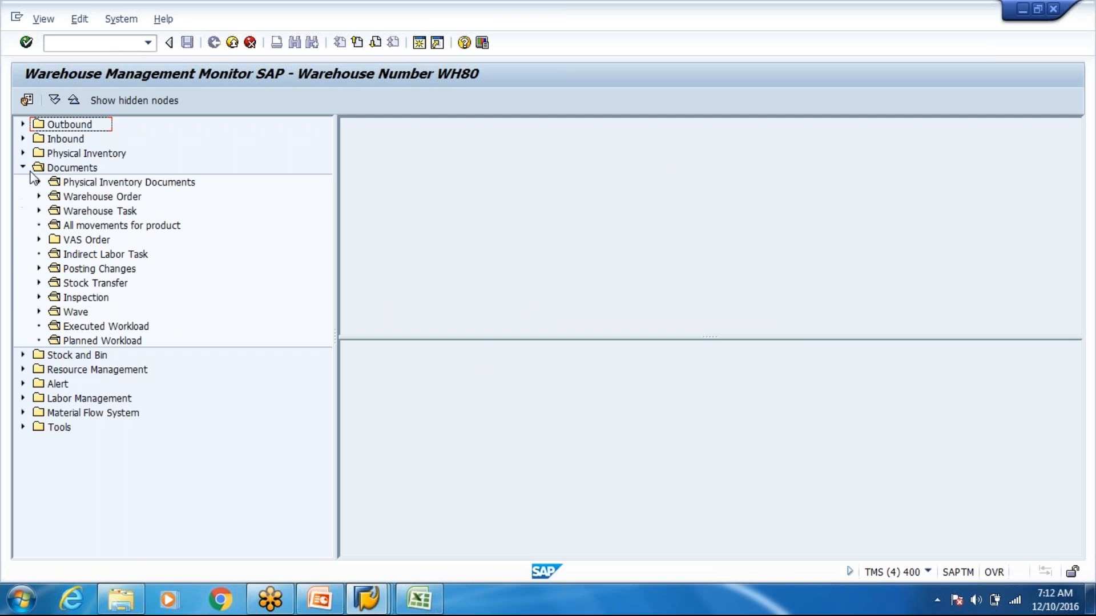
pyautogui.doubleClick(83, 211)
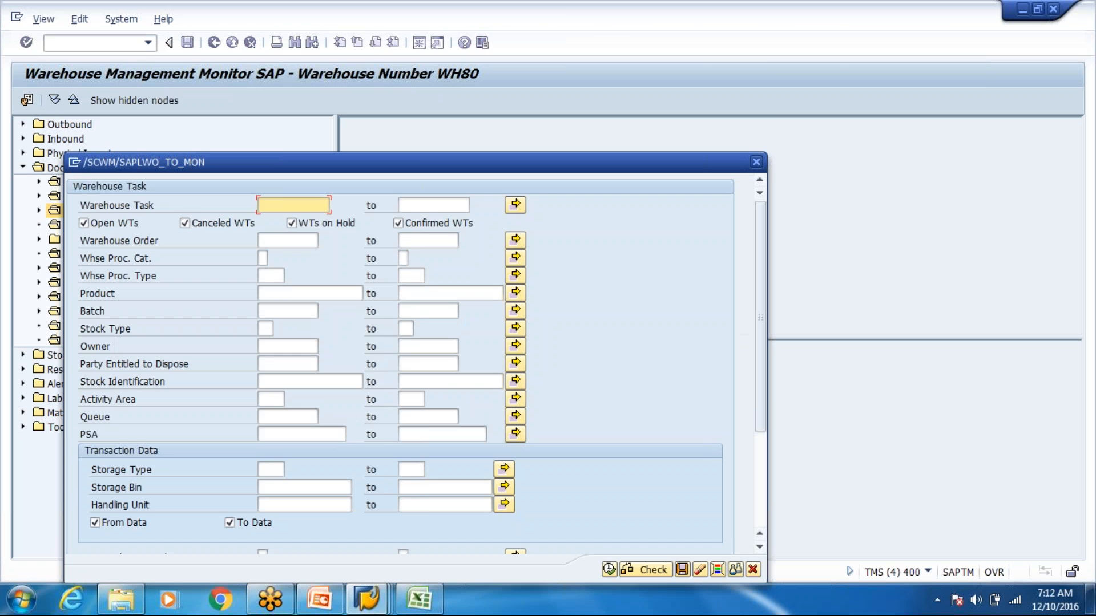
pyautogui.click(232, 223)
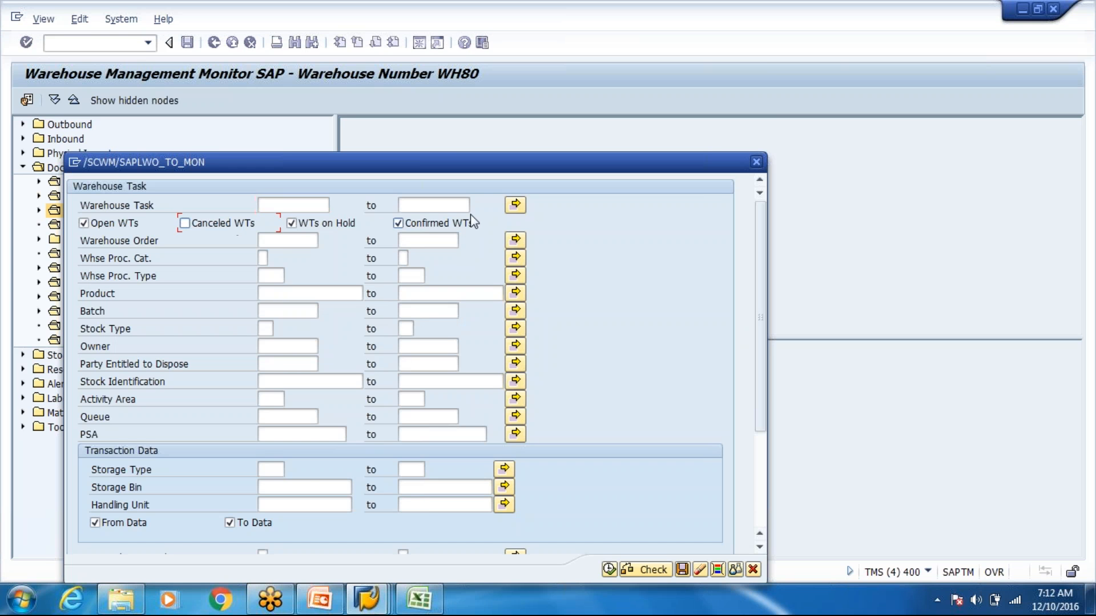
pyautogui.click(438, 223)
pyautogui.click(283, 469)
pyautogui.write('8000')
pyautogui.press('BackSpace')
pyautogui.write('1')
pyautogui.click(614, 570)
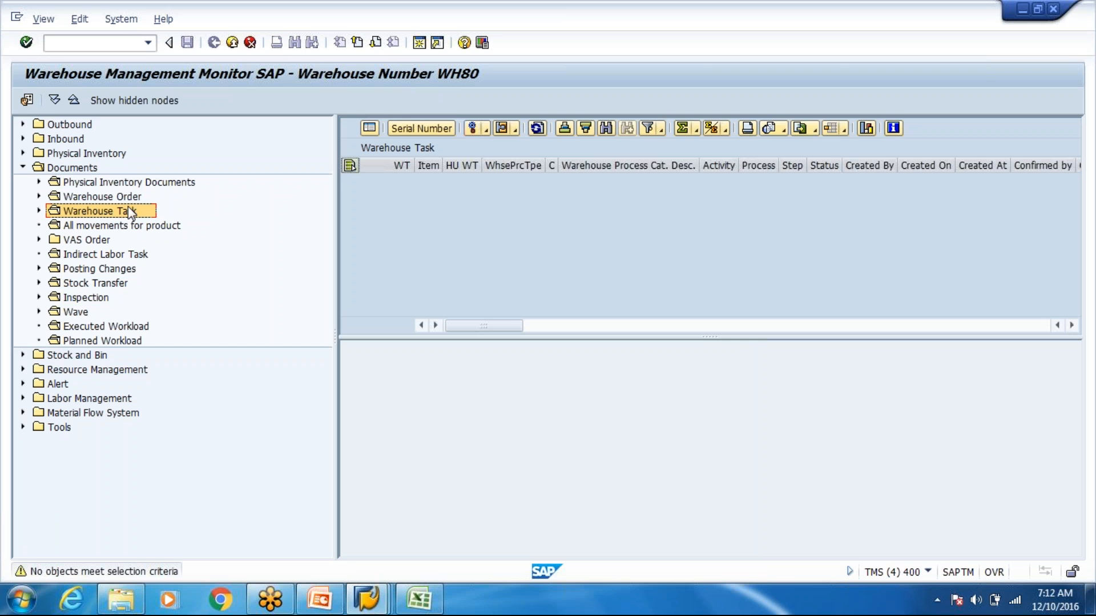
# List the storage bins of storage type 8001 under Stock and Bin
pyautogui.click(81, 354)
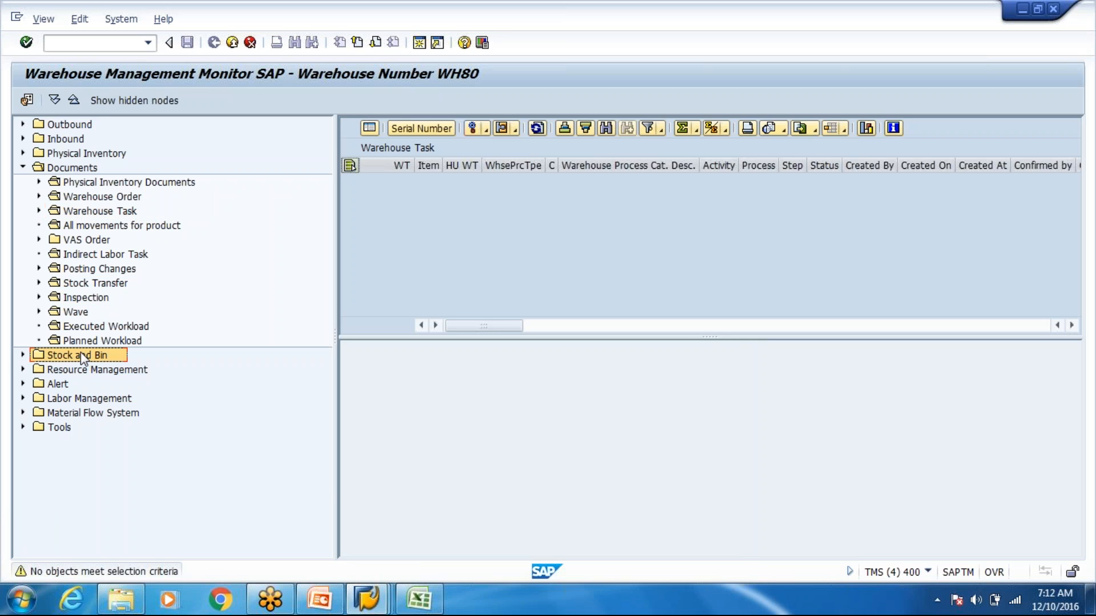
pyautogui.click(22, 355)
pyautogui.click(107, 370)
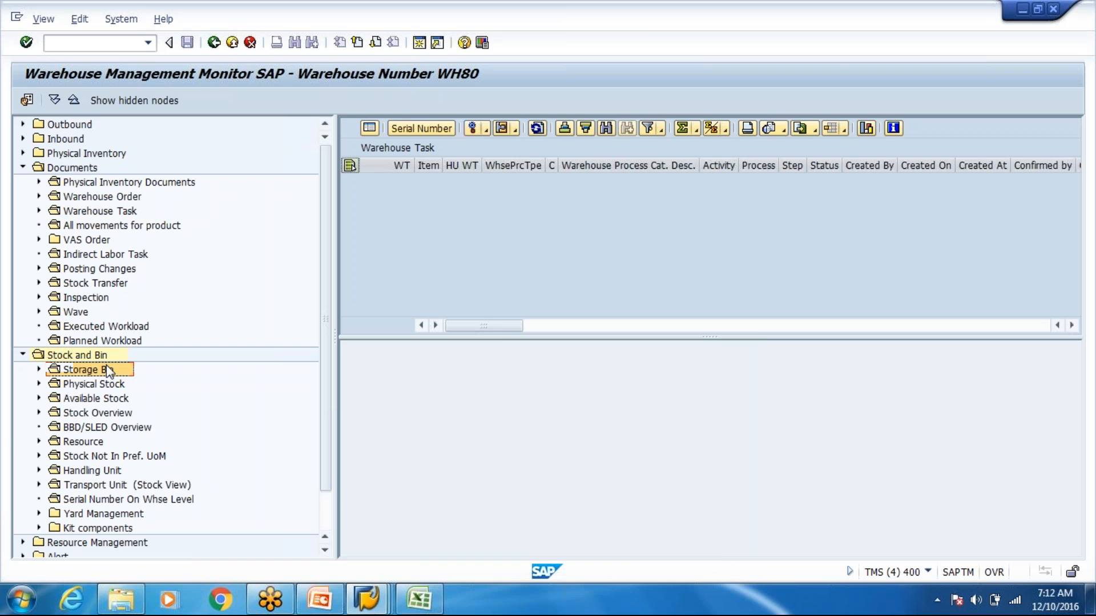
pyautogui.doubleClick(107, 368)
pyautogui.write('80')
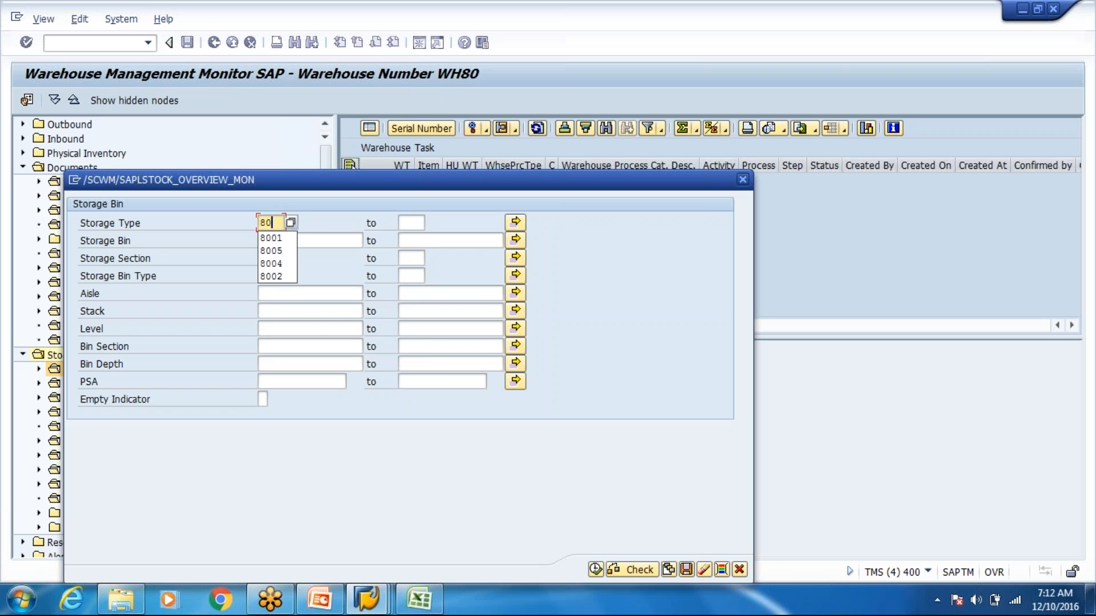
pyautogui.write('01')
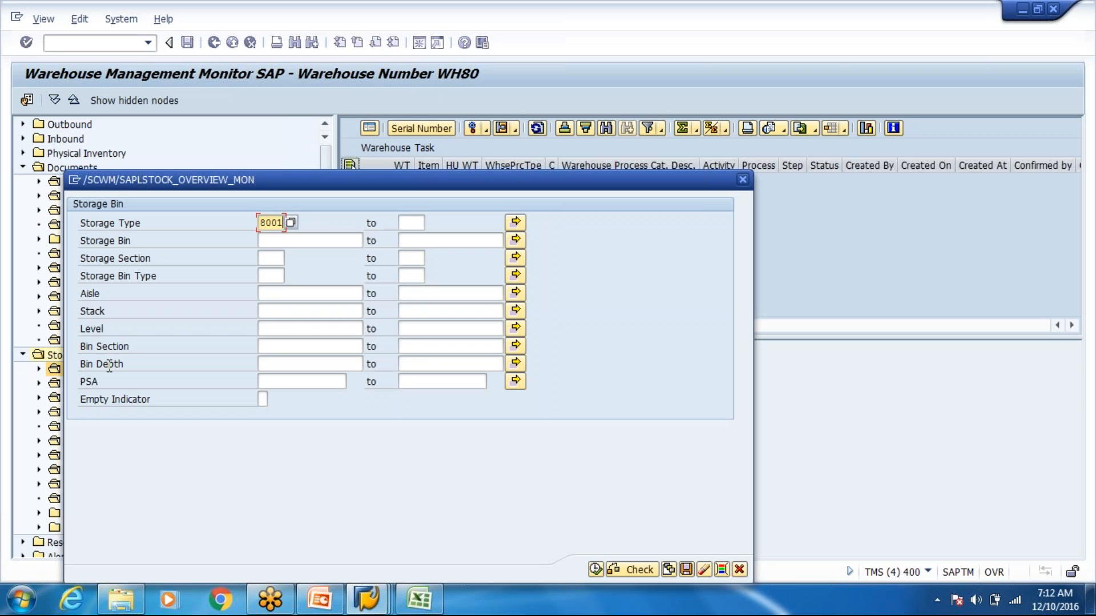
pyautogui.click(595, 569)
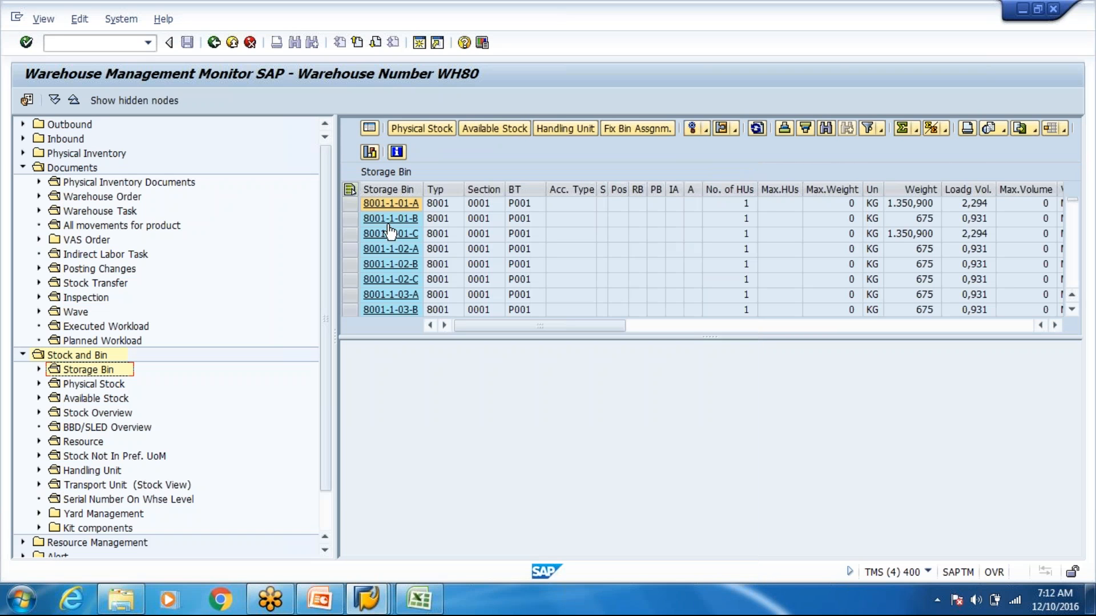
# Select all listed storage bins, show their physical stock in an enlarged lower pane, and examine the product quantity in bin 8001-1-01-A
pyautogui.click(352, 190)
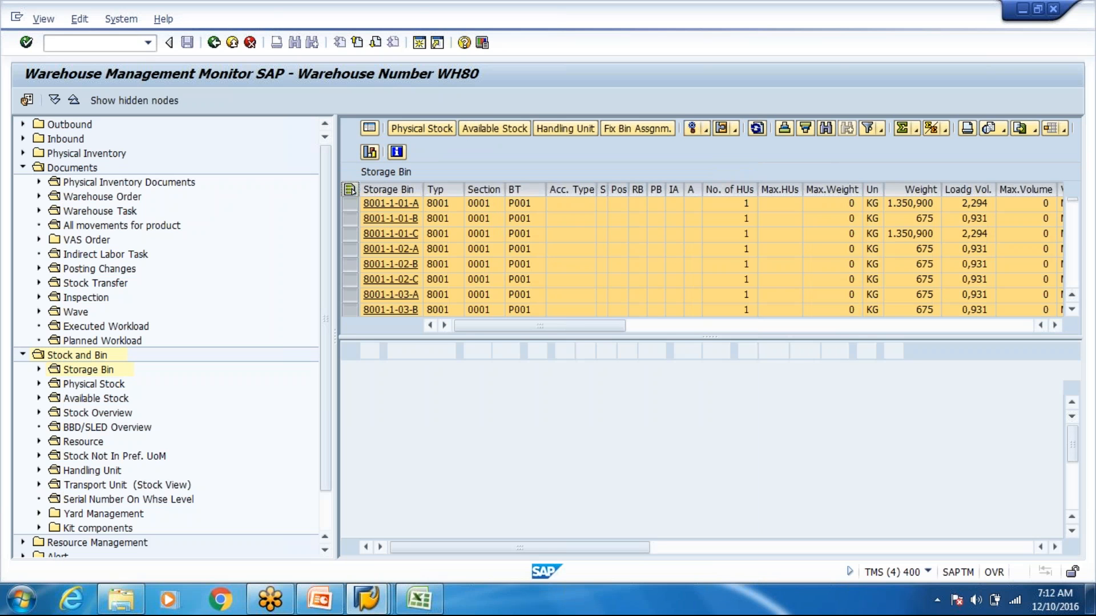
pyautogui.moveTo(700, 336); pyautogui.dragTo(707, 247)
pyautogui.click(690, 330)
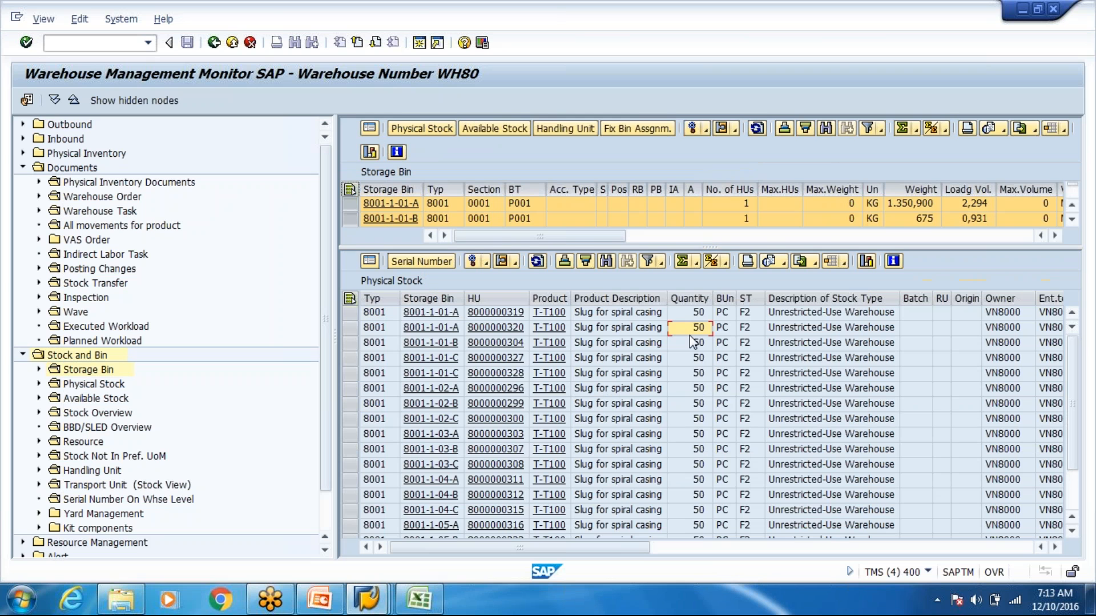
pyautogui.press('Left')
pyautogui.press('Left')
pyautogui.press('Left')
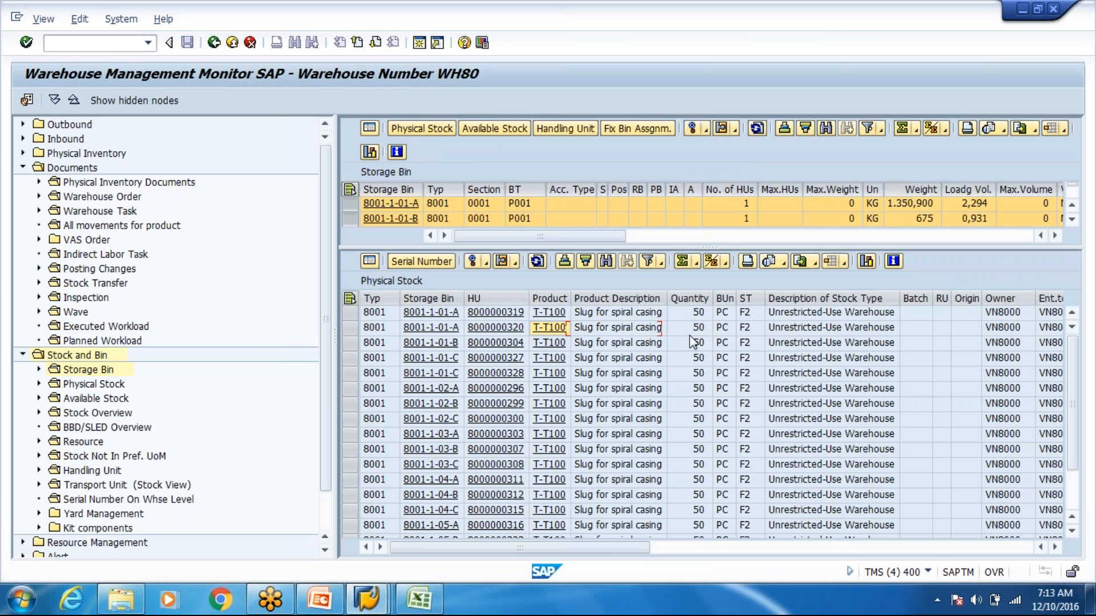
pyautogui.press('Left')
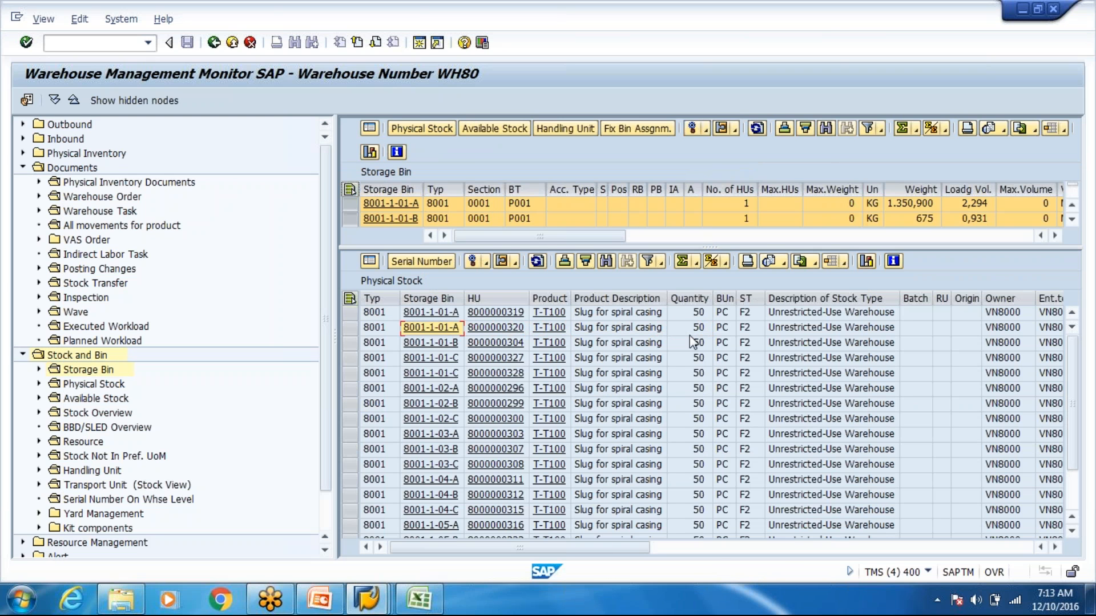
# Mark bin 8001-1-01-B in the stock list, then add an item to the ad hoc physical inventory document and show it in form view
pyautogui.press('Down')
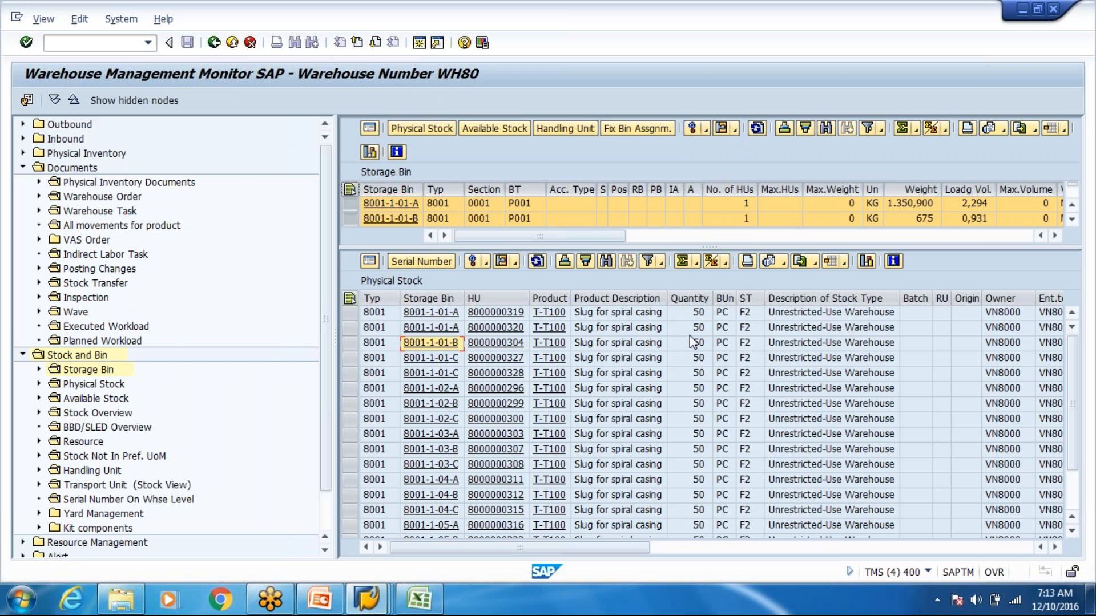
pyautogui.press('Return')
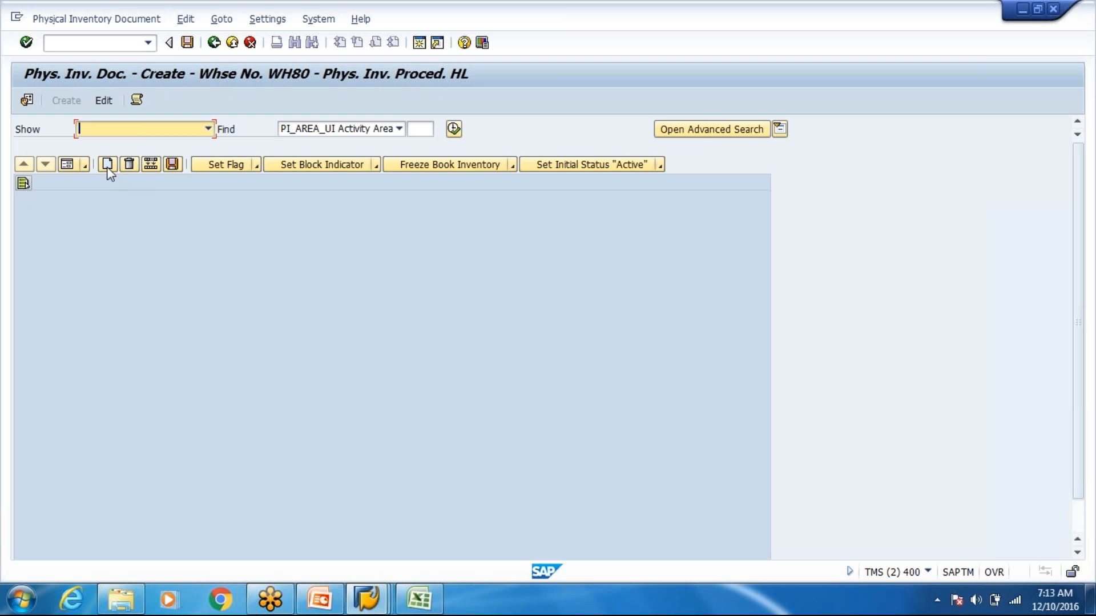
pyautogui.click(107, 166)
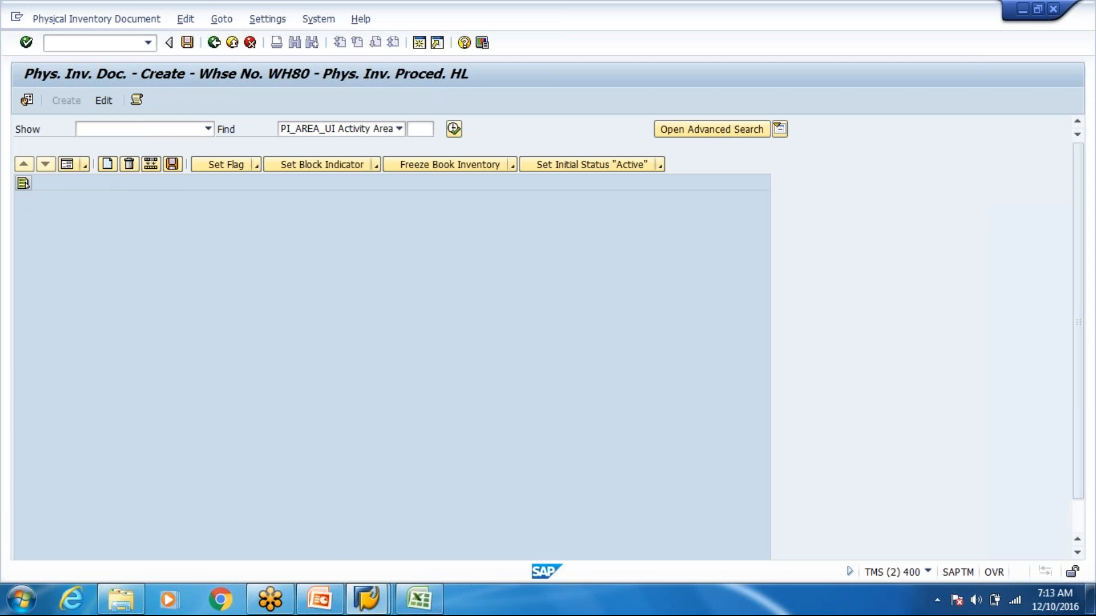
pyautogui.click(66, 164)
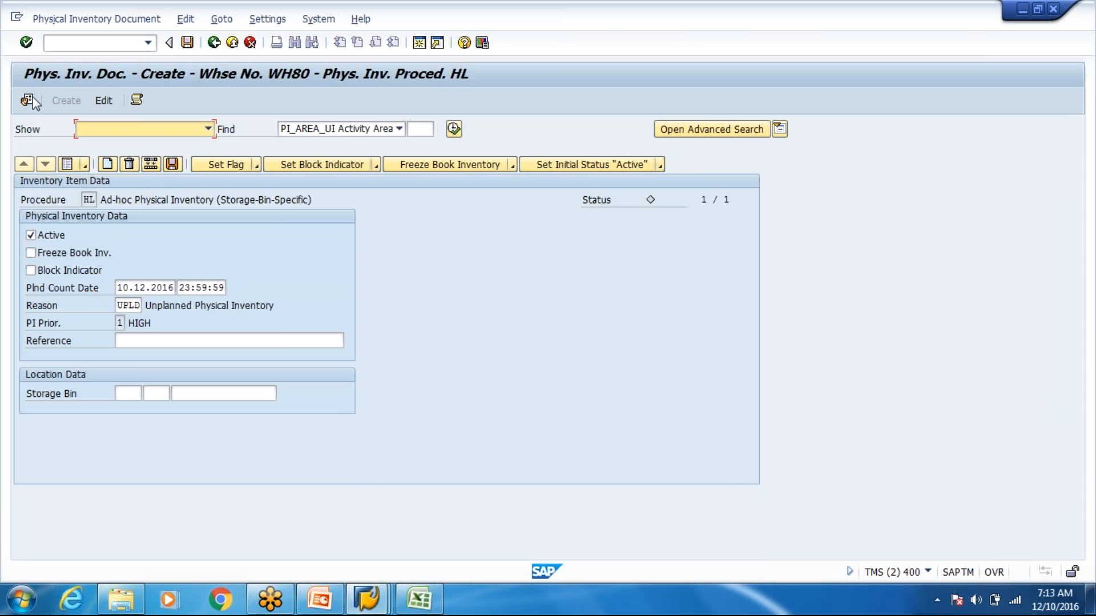
# Review the available physical inventory procedures for warehouse WH80, including HL, and leave the default values unchanged
pyautogui.click(35, 97)
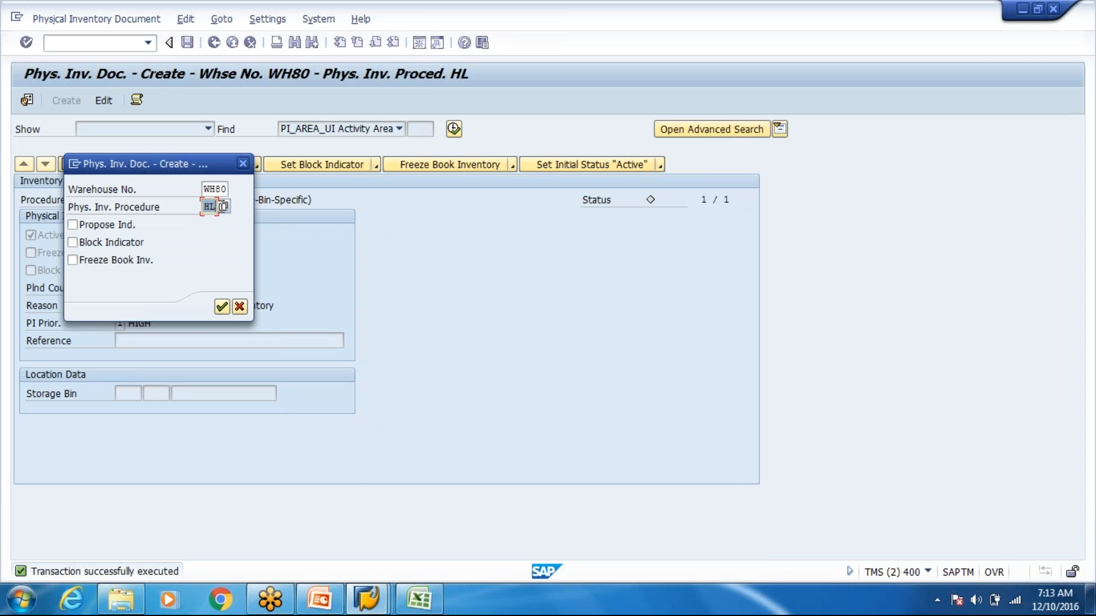
pyautogui.click(223, 207)
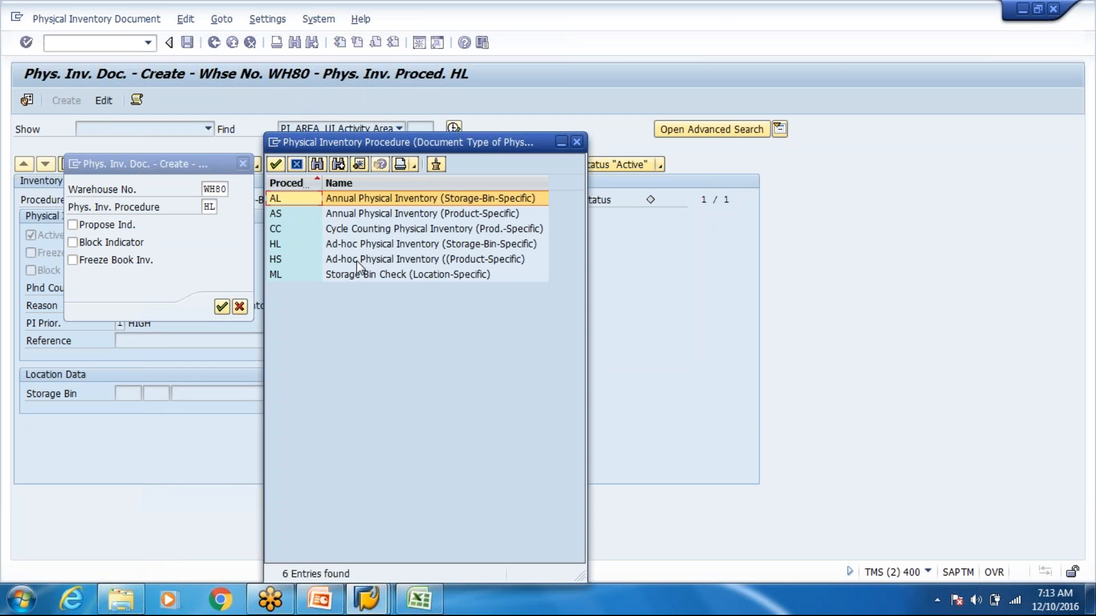
pyautogui.click(432, 243)
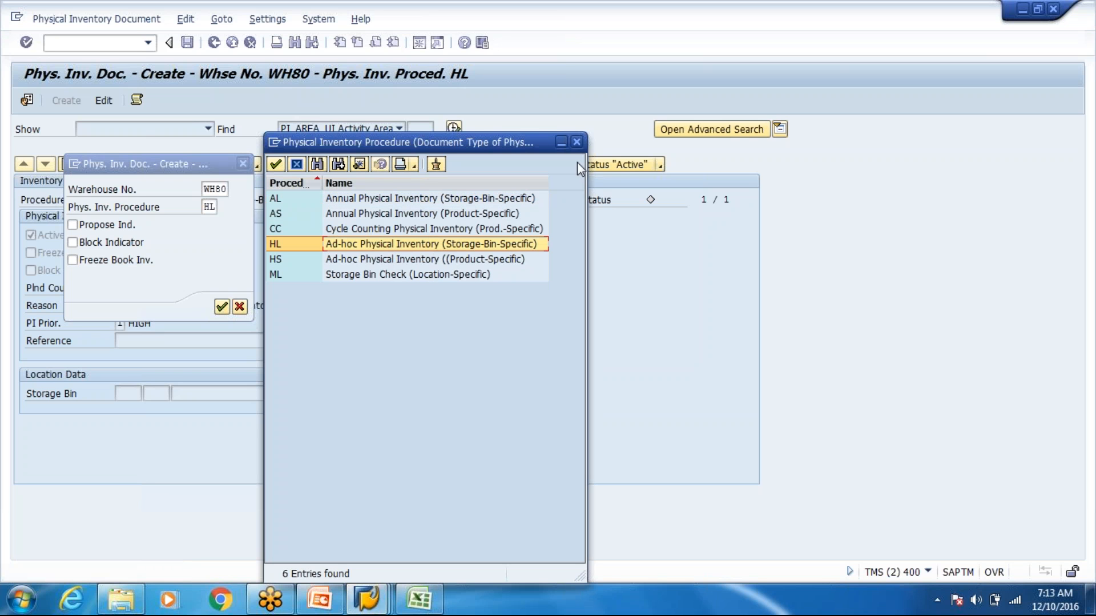
pyautogui.click(576, 142)
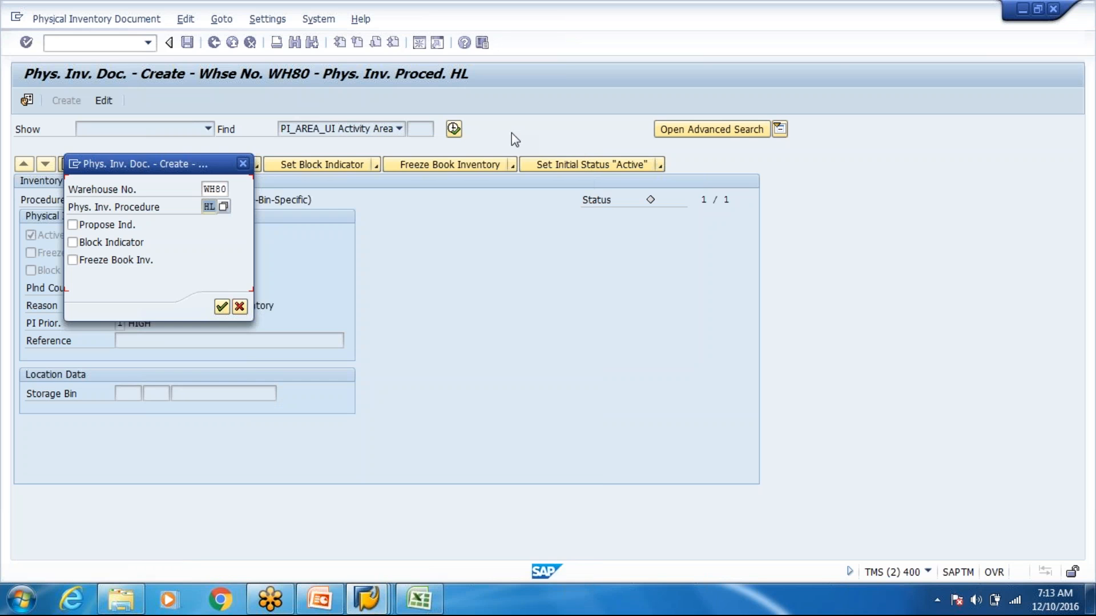
pyautogui.click(240, 309)
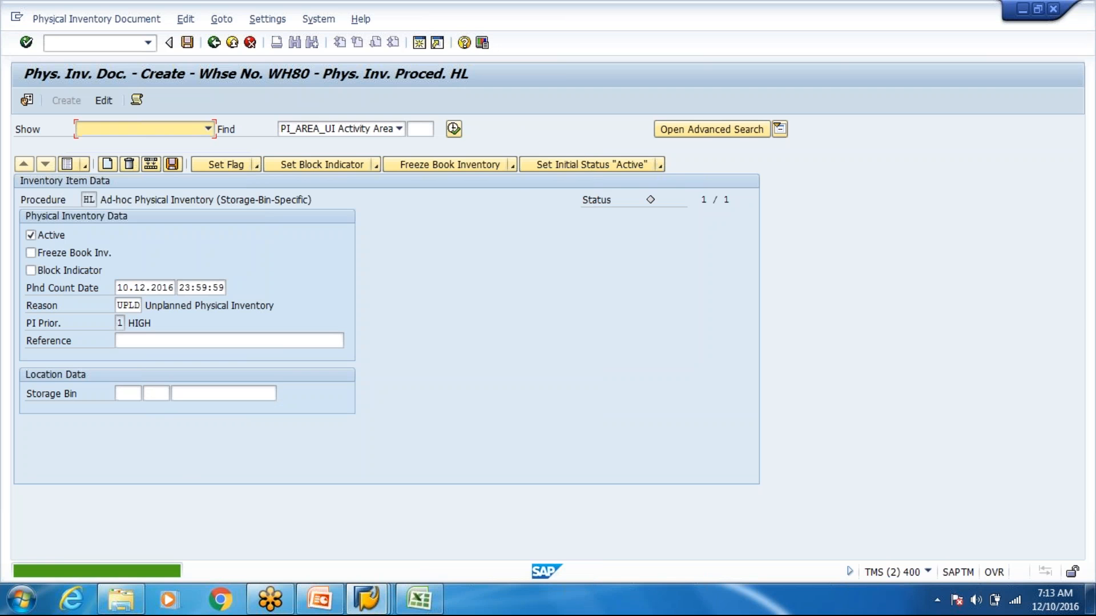
# Set the inventory item's storage bin to 8001-1-01-B, copied from the warehouse monitor, and save the physical inventory document
pyautogui.write('HL')
pyautogui.press('BackSpace')
pyautogui.press('BackSpace')
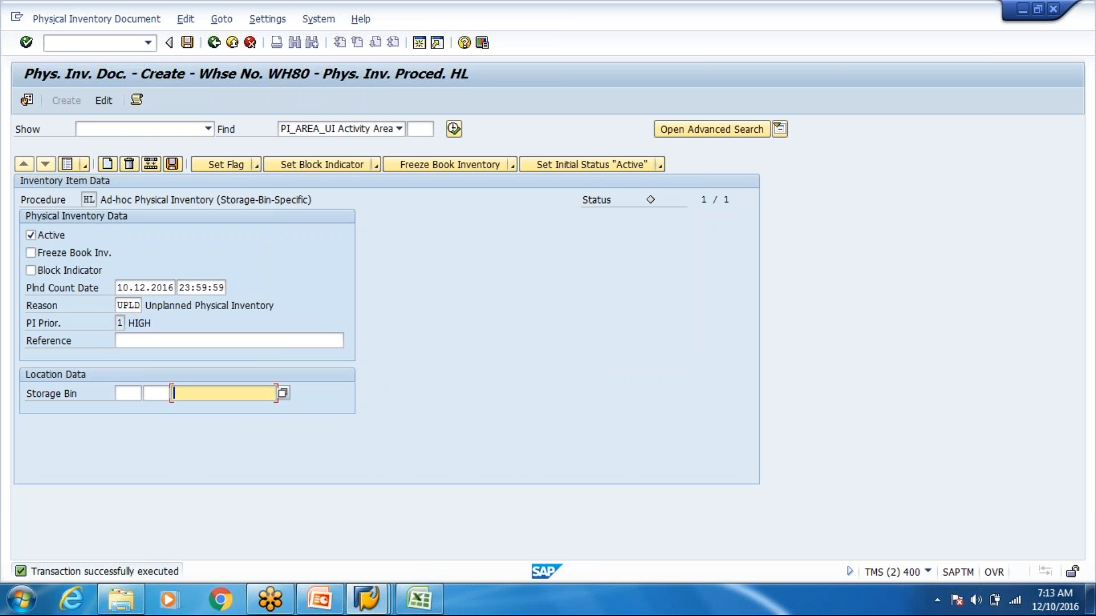
pyautogui.hotkey('alt', 'Tab')
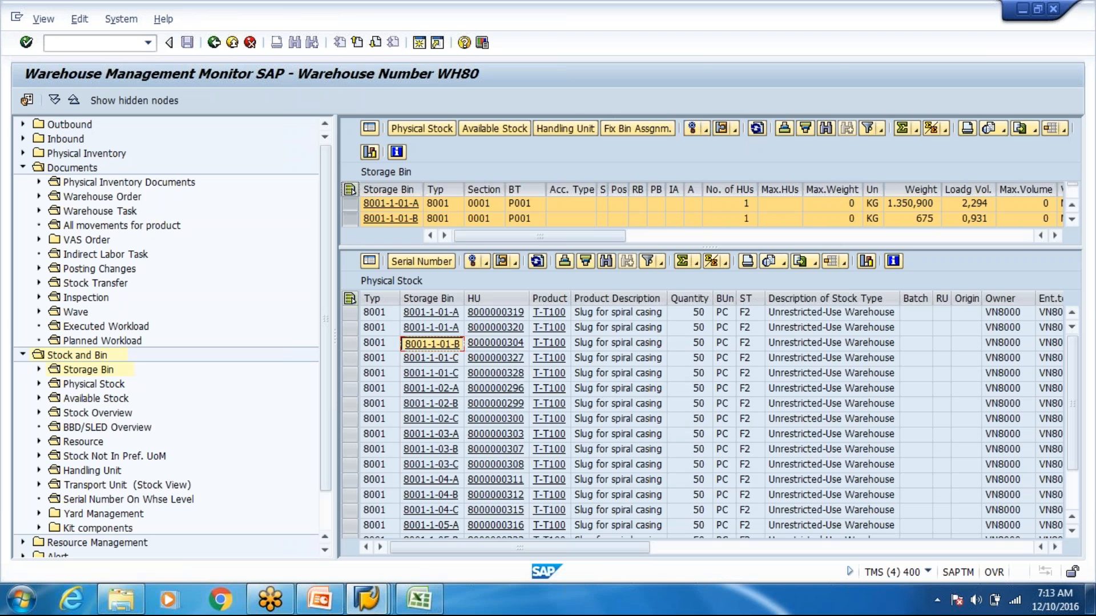
pyautogui.hotkey('alt', 'Tab')
pyautogui.write('8001-1-01-B')
pyautogui.press('Return')
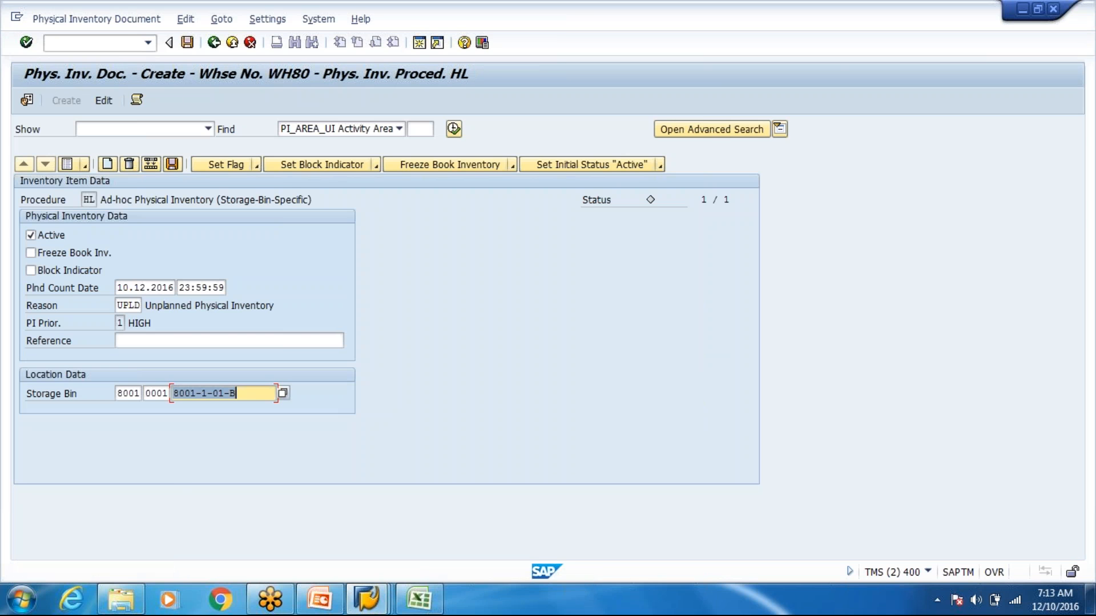
pyautogui.click(221, 166)
pyautogui.click(188, 43)
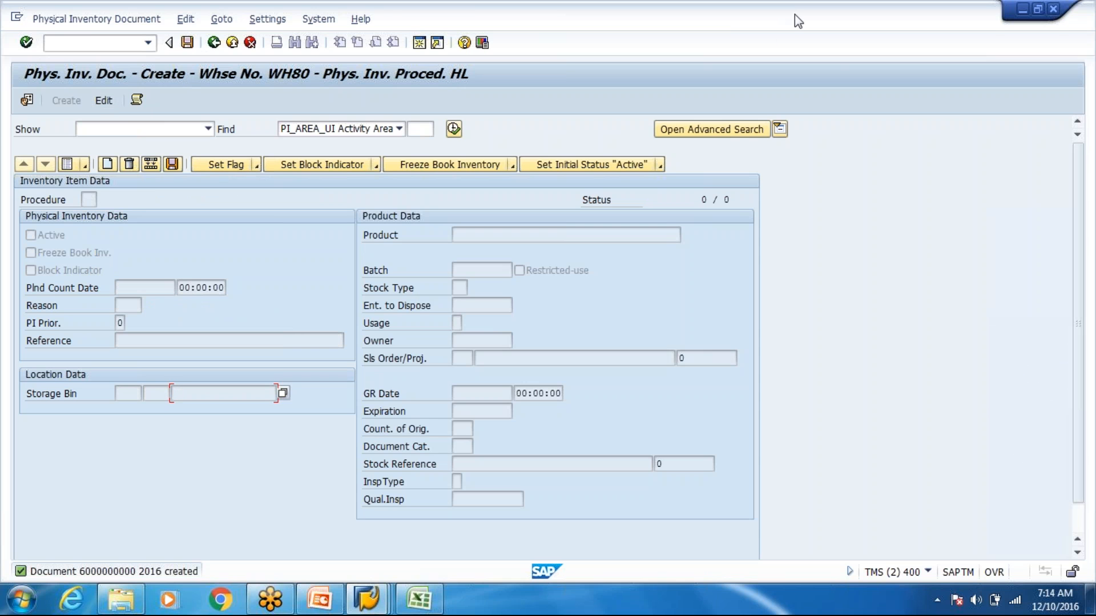
# Change to processing physical inventory documents and search WH80's 2016 documents without restricting the document number
pyautogui.click(104, 101)
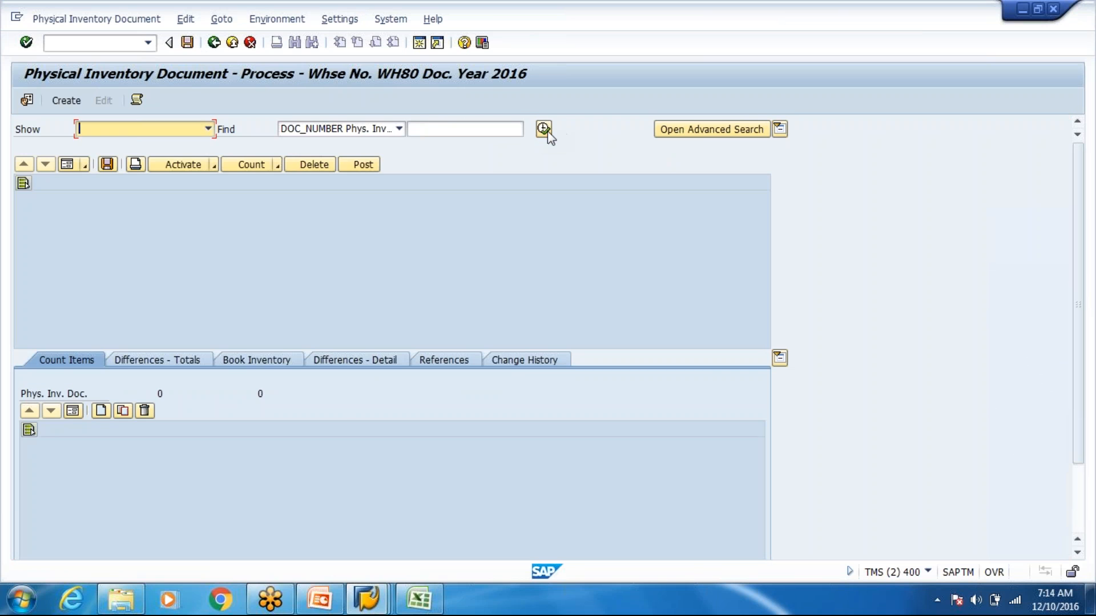
pyautogui.click(545, 130)
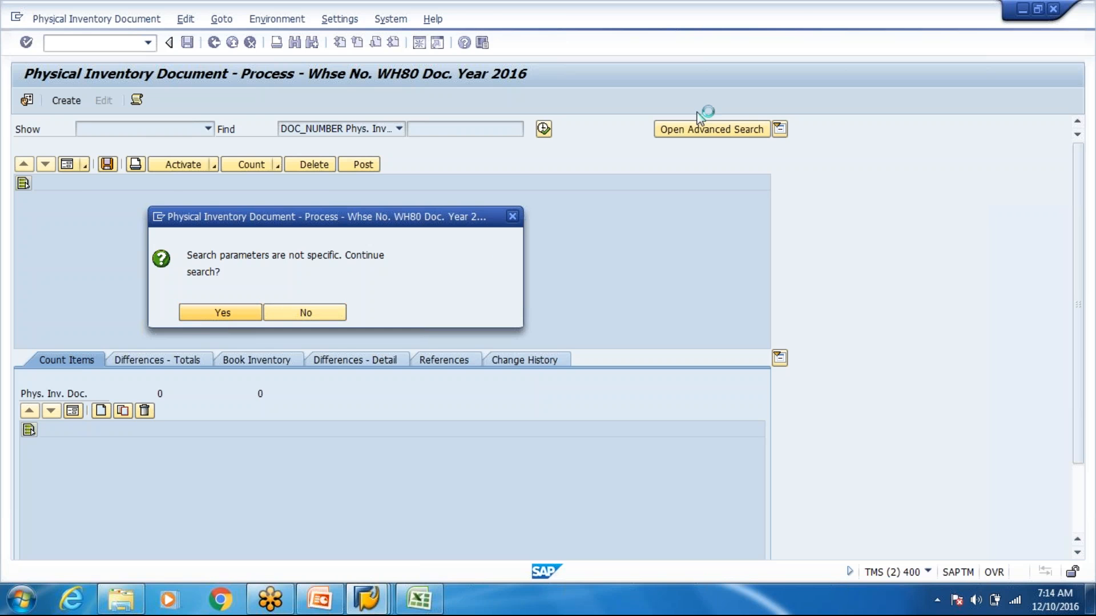
pyautogui.press('Return')
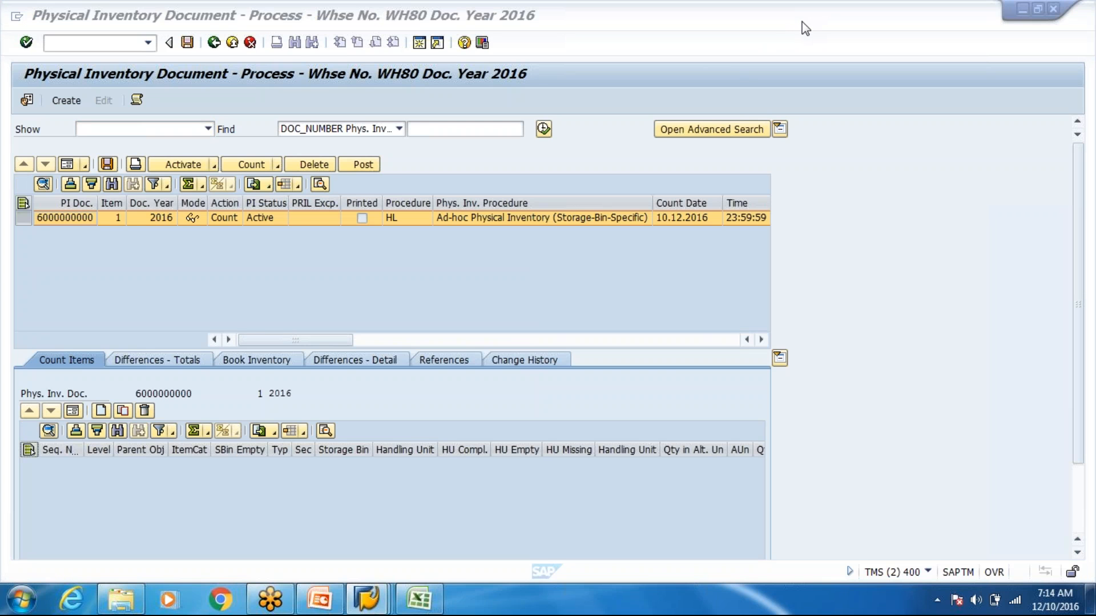
# Examine the document's book inventory, differences and warehouse order reference, and return to its count items
pyautogui.click(169, 368)
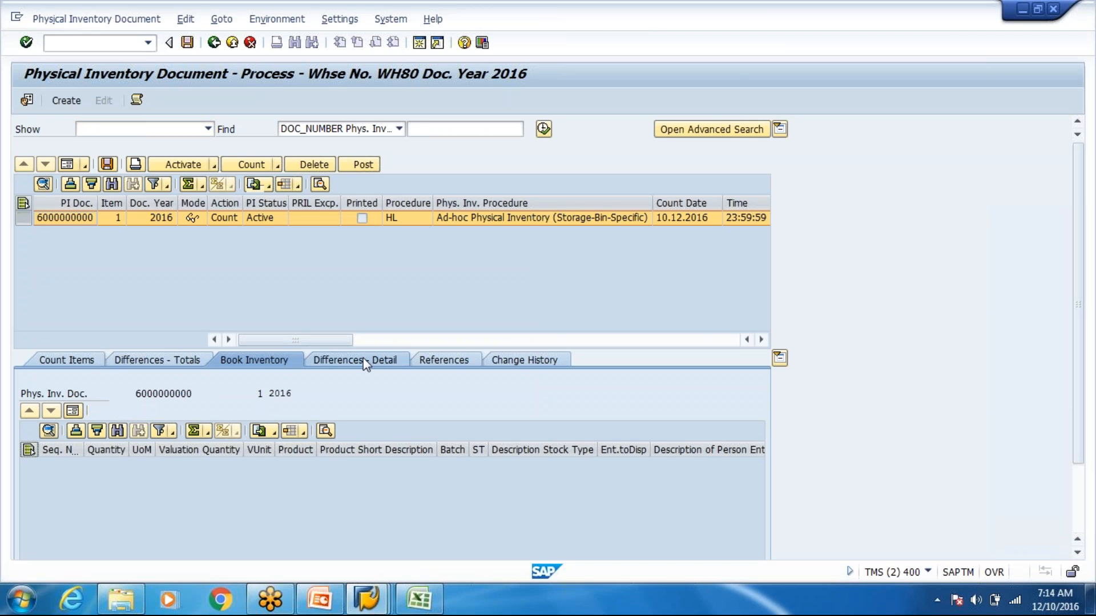
pyautogui.click(403, 357)
pyautogui.click(423, 362)
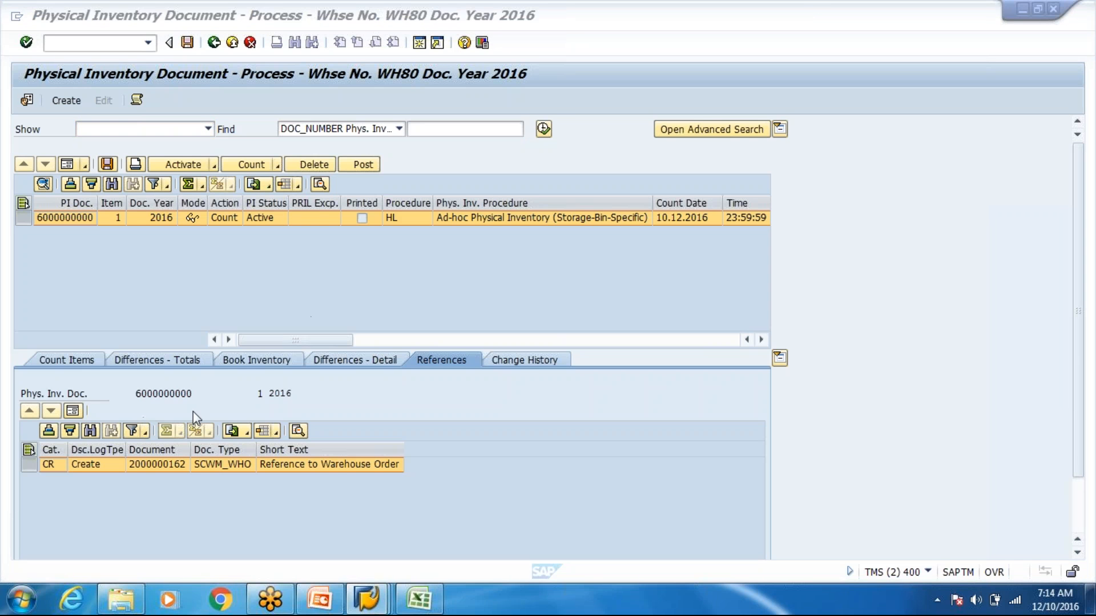
pyautogui.click(185, 468)
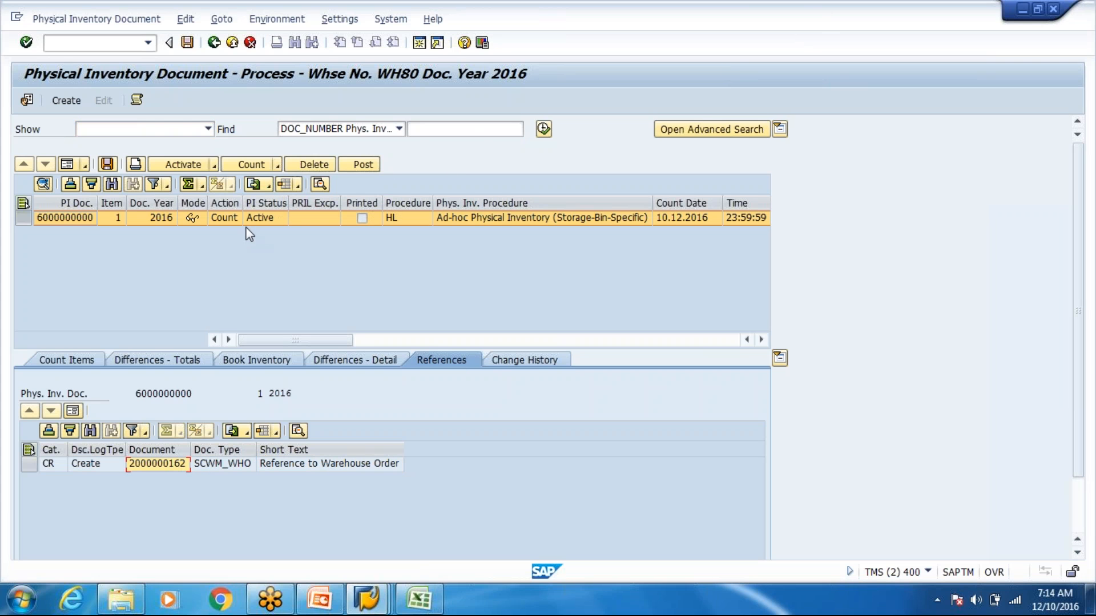
pyautogui.click(96, 354)
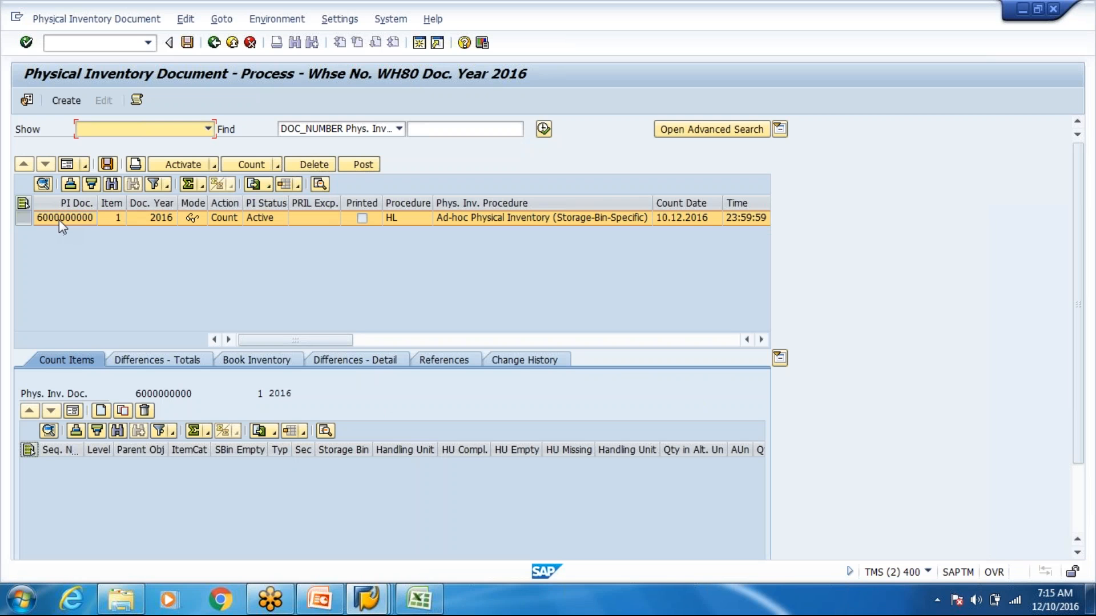
# Select the ad hoc physical inventory document and start its count with XyZ as the counter
pyautogui.click(60, 221)
pyautogui.click(23, 217)
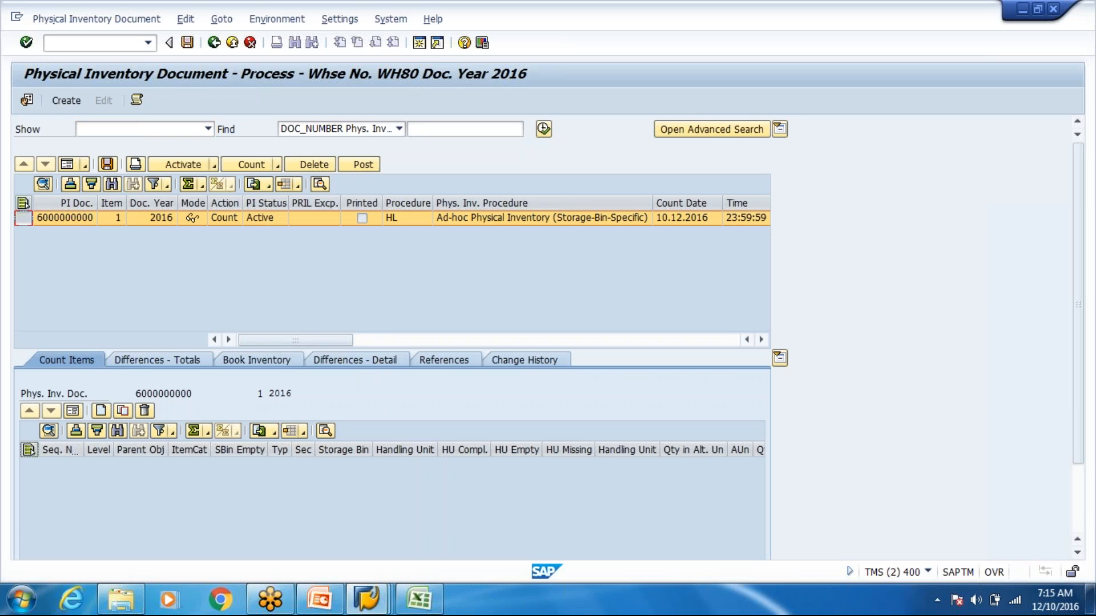
pyautogui.click(251, 165)
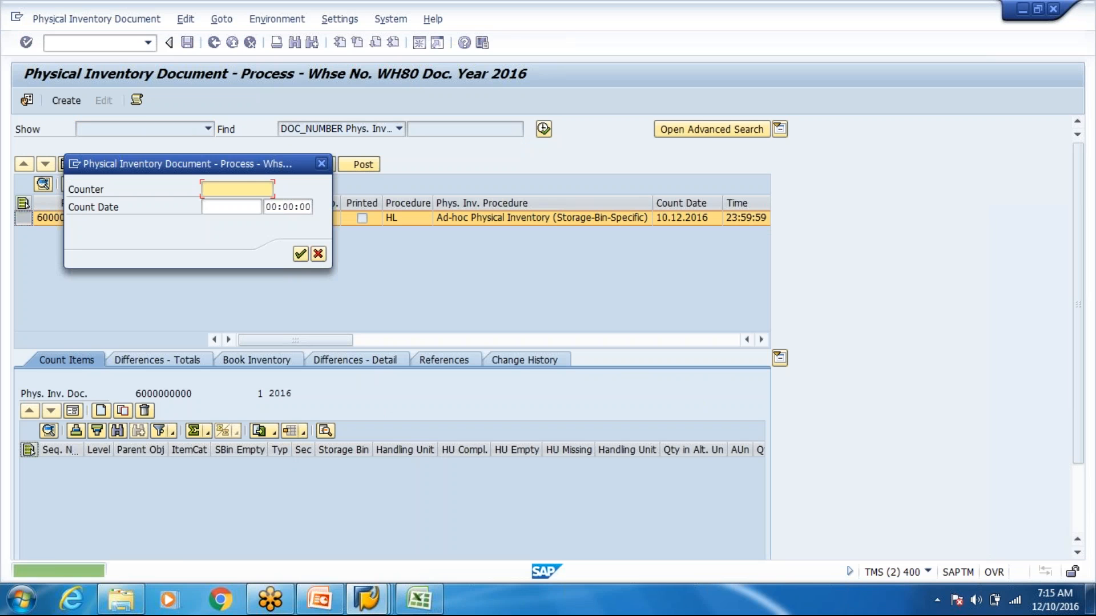
pyautogui.write('Umesh')
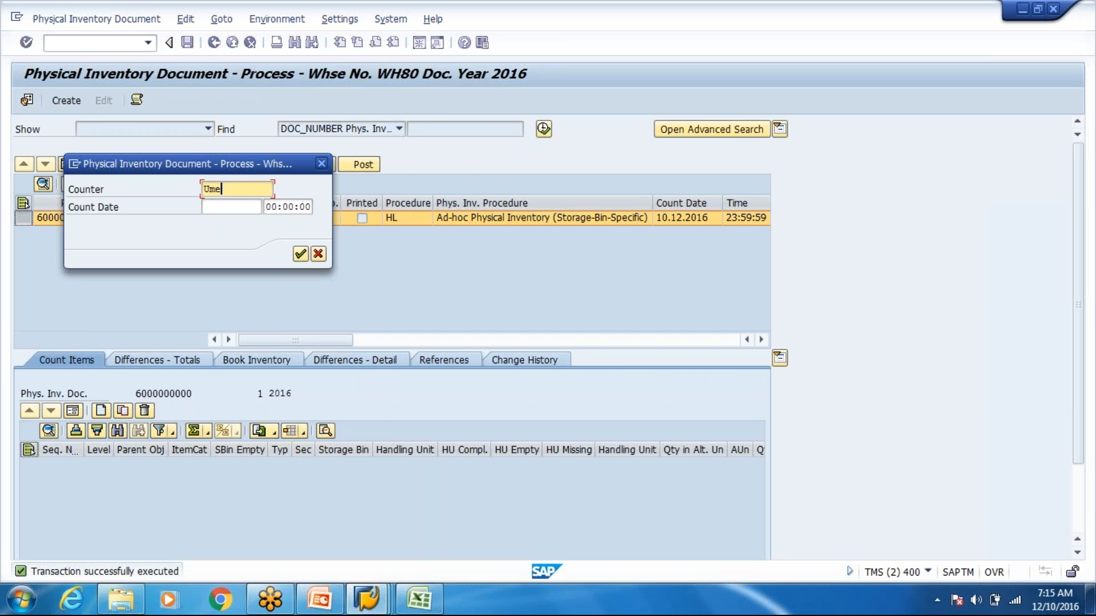
pyautogui.press('BackSpace')
pyautogui.press('BackSpace')
pyautogui.press('BackSpace')
pyautogui.press('BackSpace')
pyautogui.press('BackSpace')
pyautogui.write('XyZ')
pyautogui.press('Return')
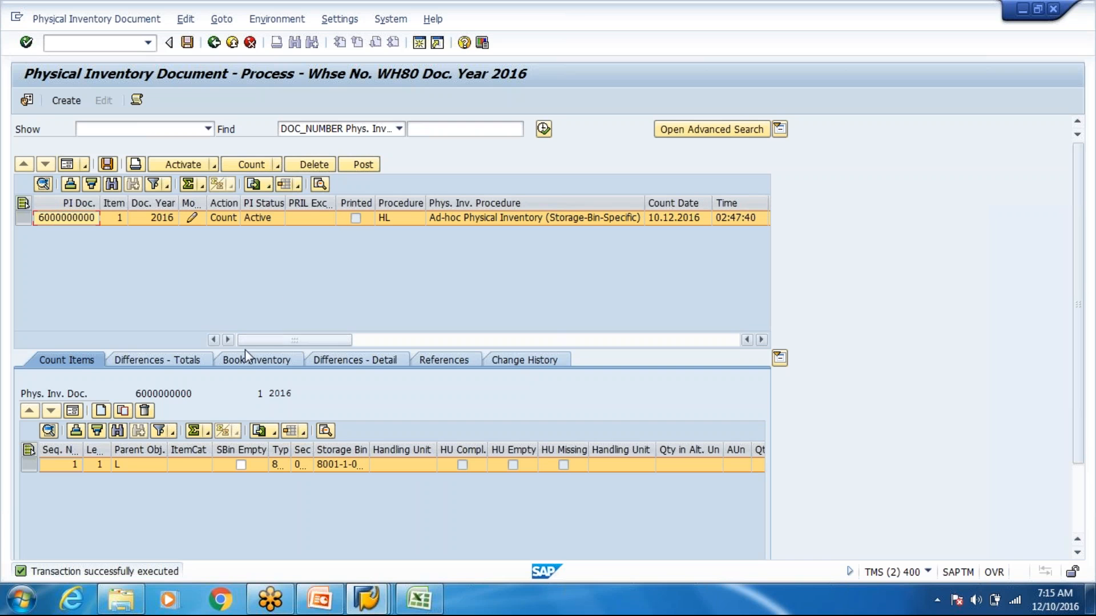
pyautogui.click(73, 412)
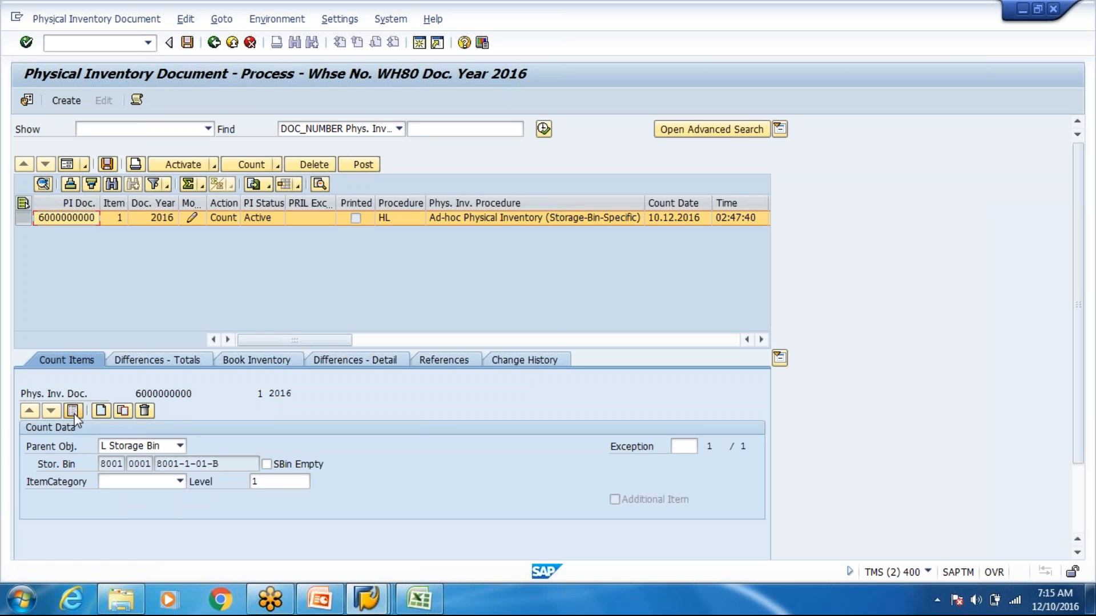
pyautogui.click(180, 481)
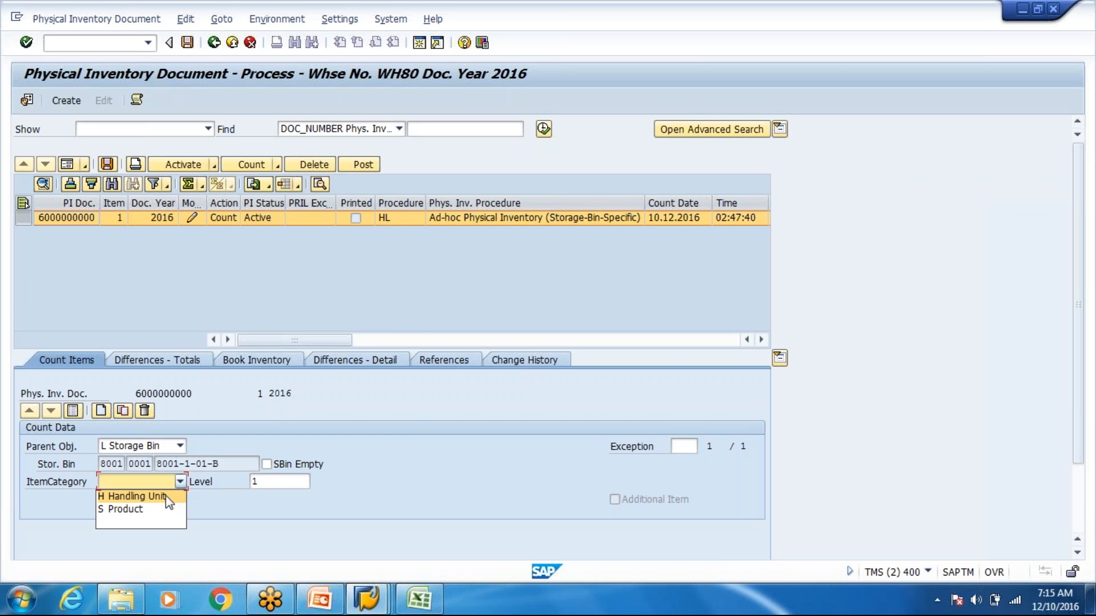
pyautogui.click(166, 495)
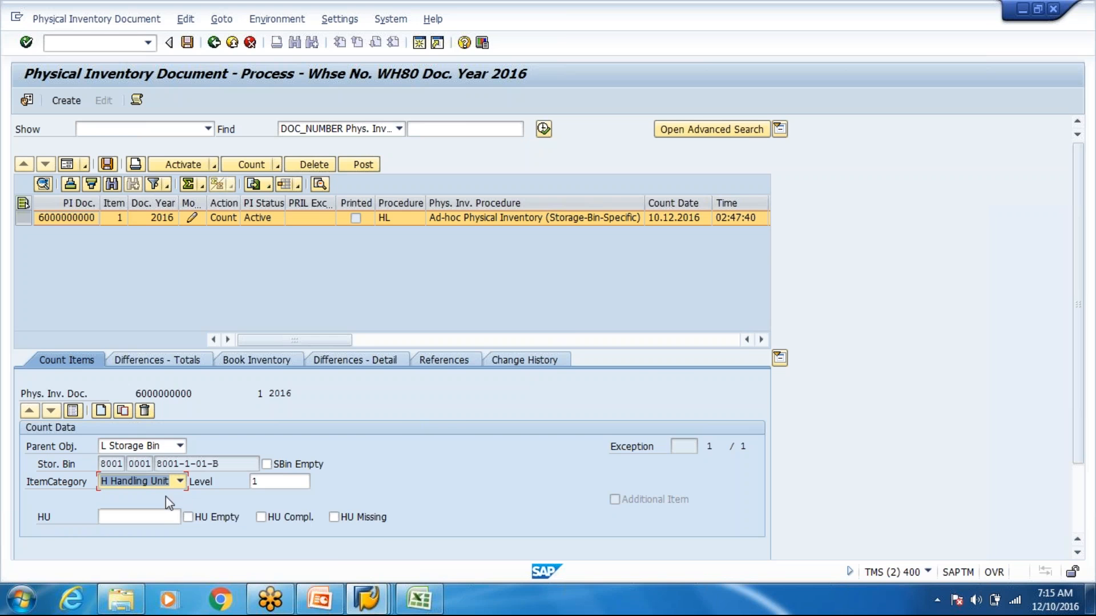
pyautogui.click(161, 516)
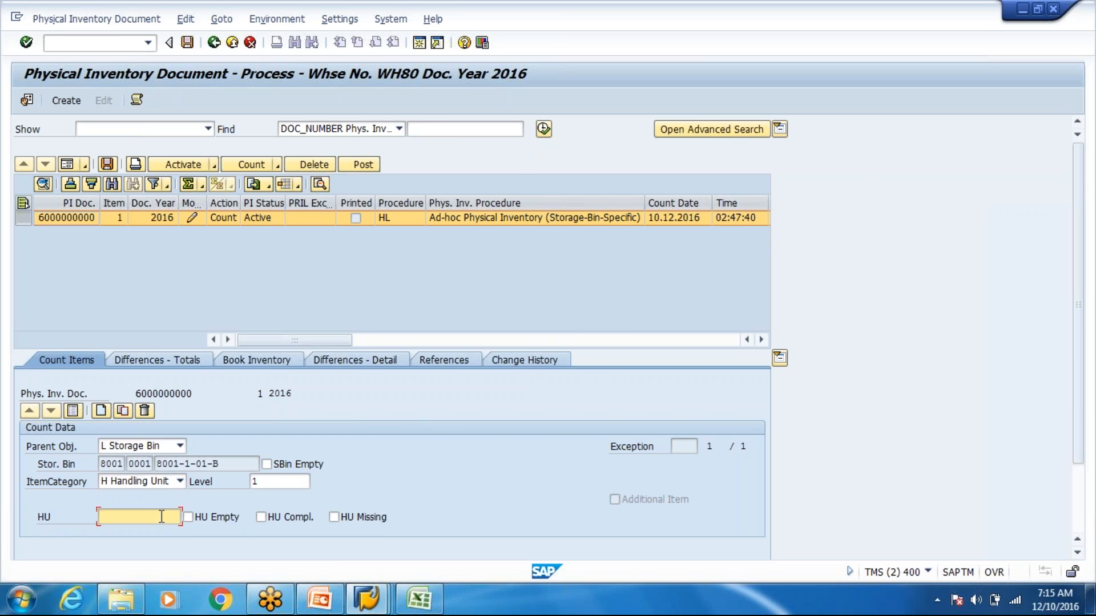
pyautogui.hotkey('alt', 'Tab')
pyautogui.press('Tab')
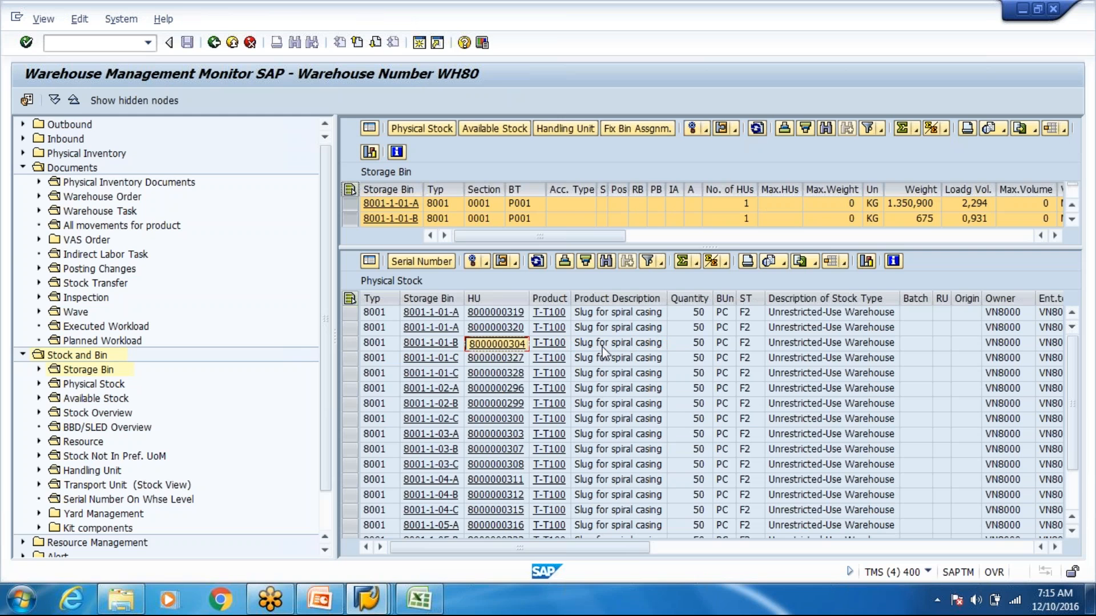
pyautogui.hotkey('alt', 'Tab')
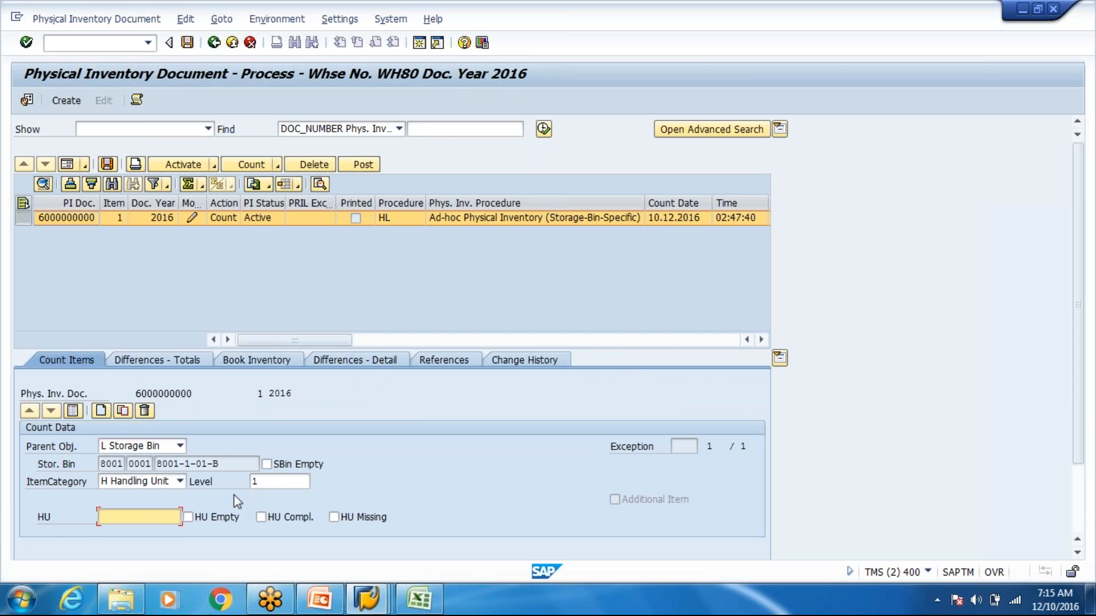
pyautogui.hotkey('ctrl', 'v')
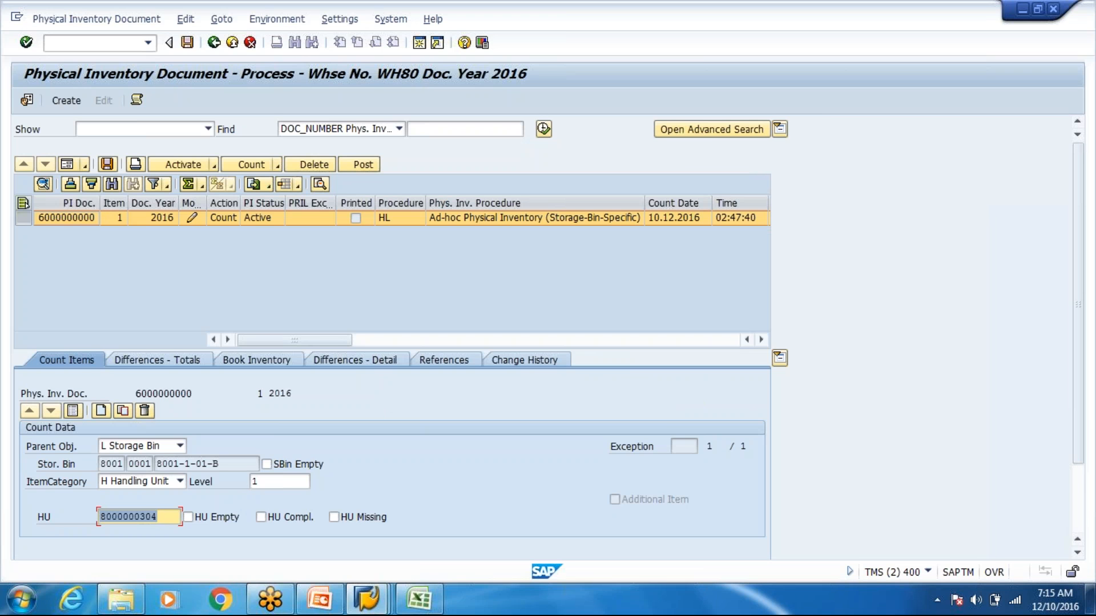
pyautogui.click(72, 411)
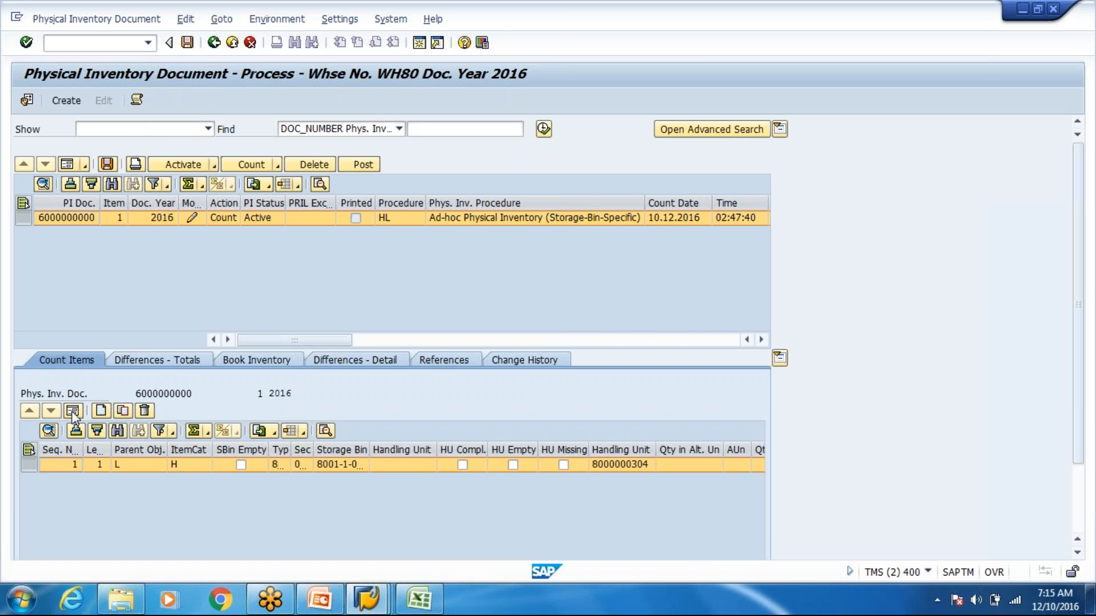
pyautogui.click(72, 412)
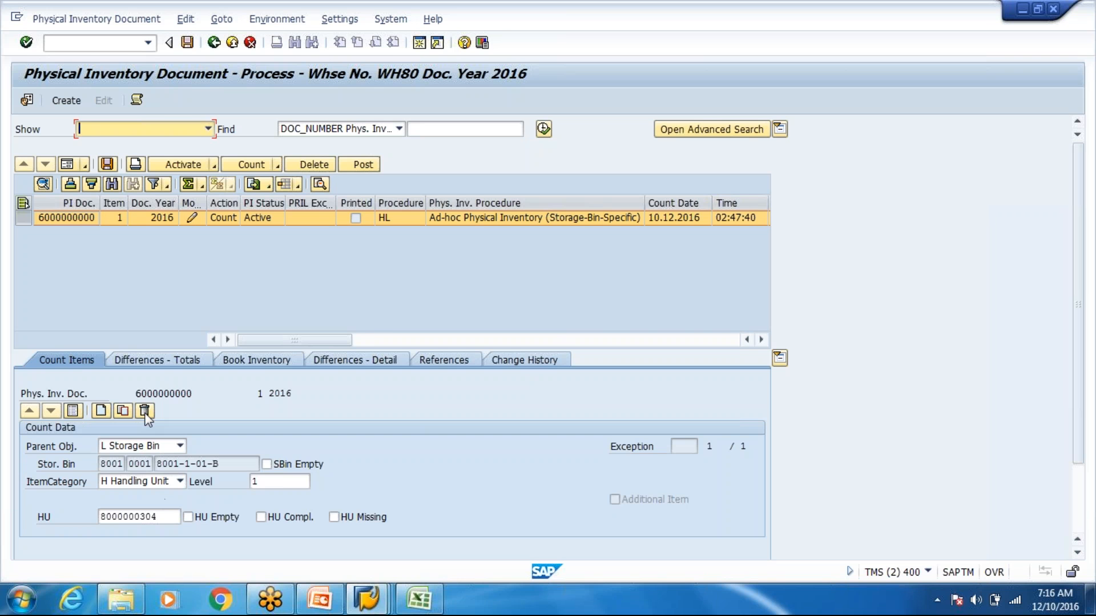
pyautogui.click(108, 408)
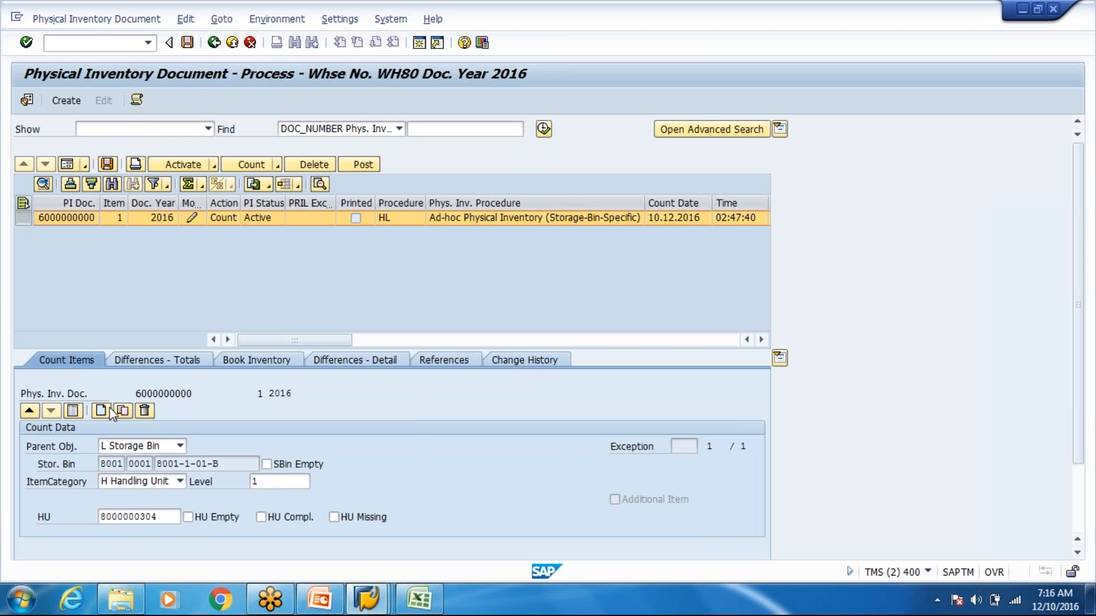
pyautogui.click(160, 444)
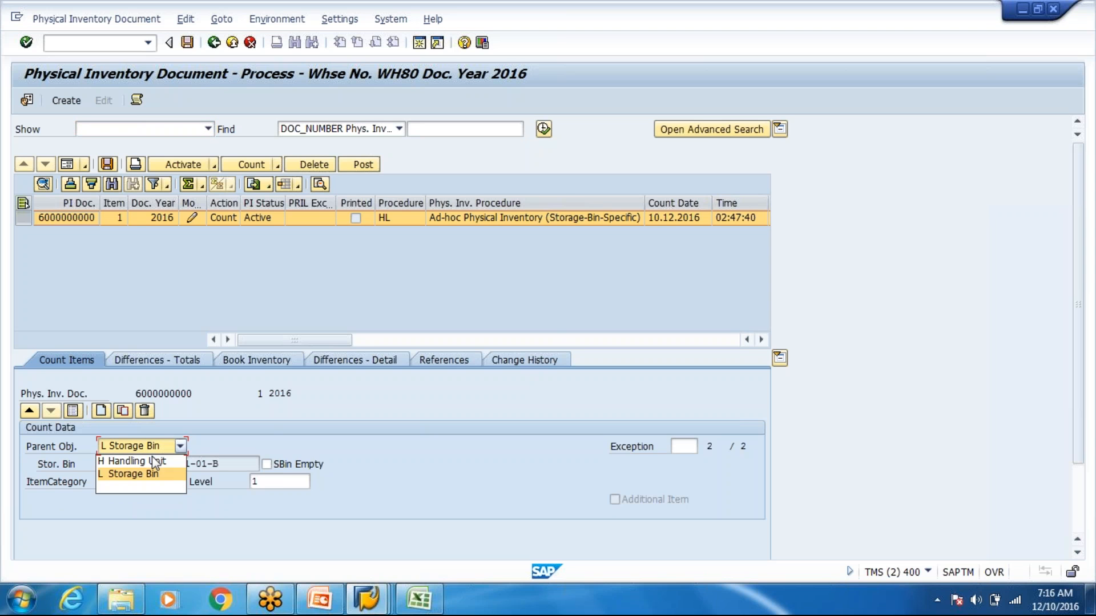
pyautogui.click(153, 461)
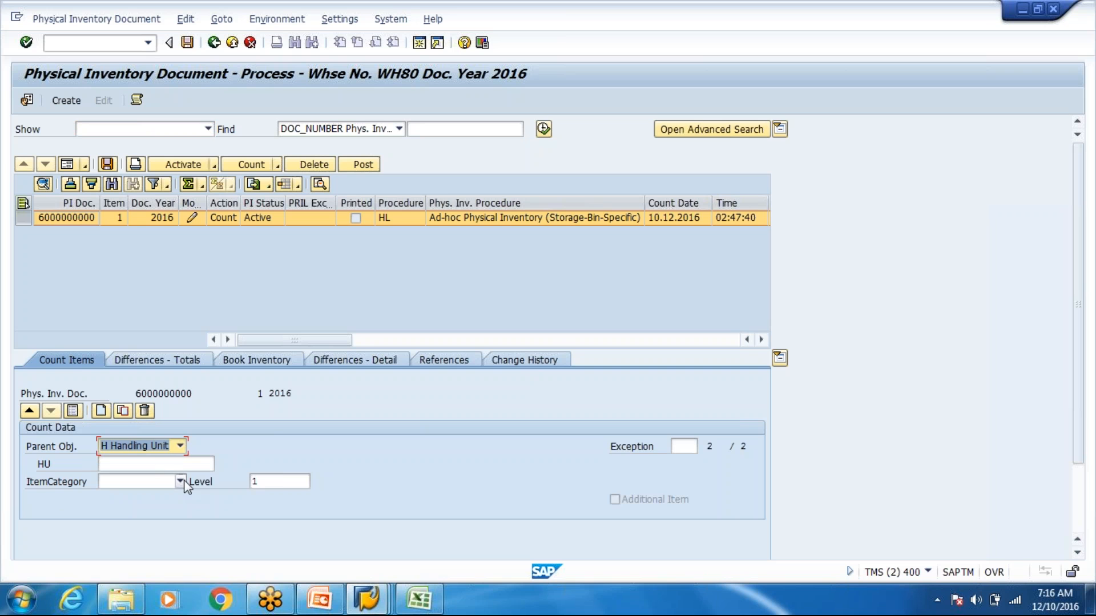
pyautogui.press('Tab')
pyautogui.hotkey('ctrl', 'v')
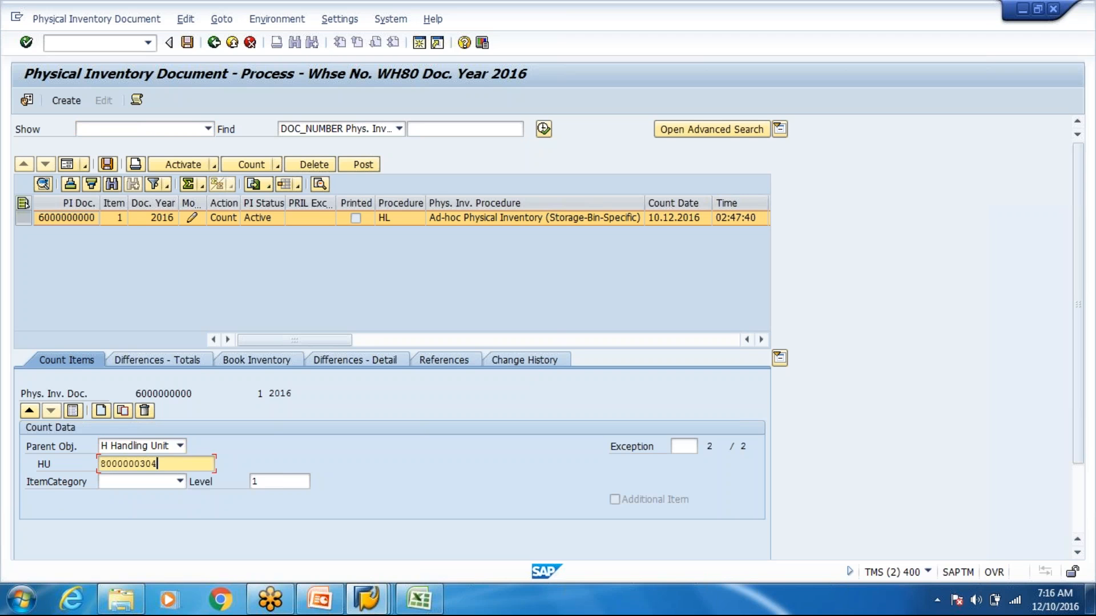
pyautogui.click(180, 483)
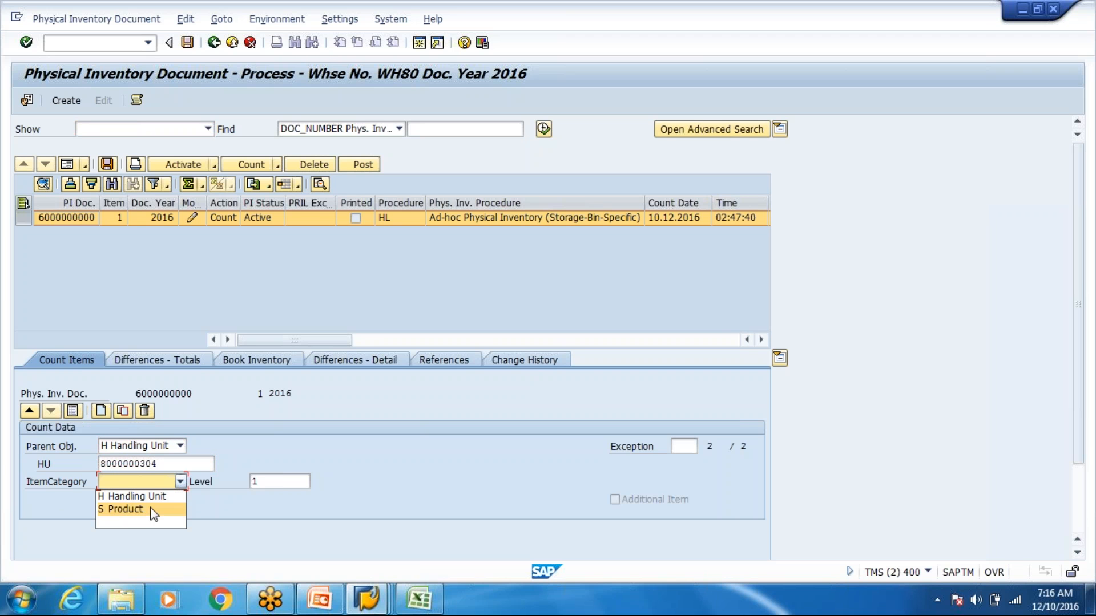
pyautogui.click(131, 510)
pyautogui.click(172, 517)
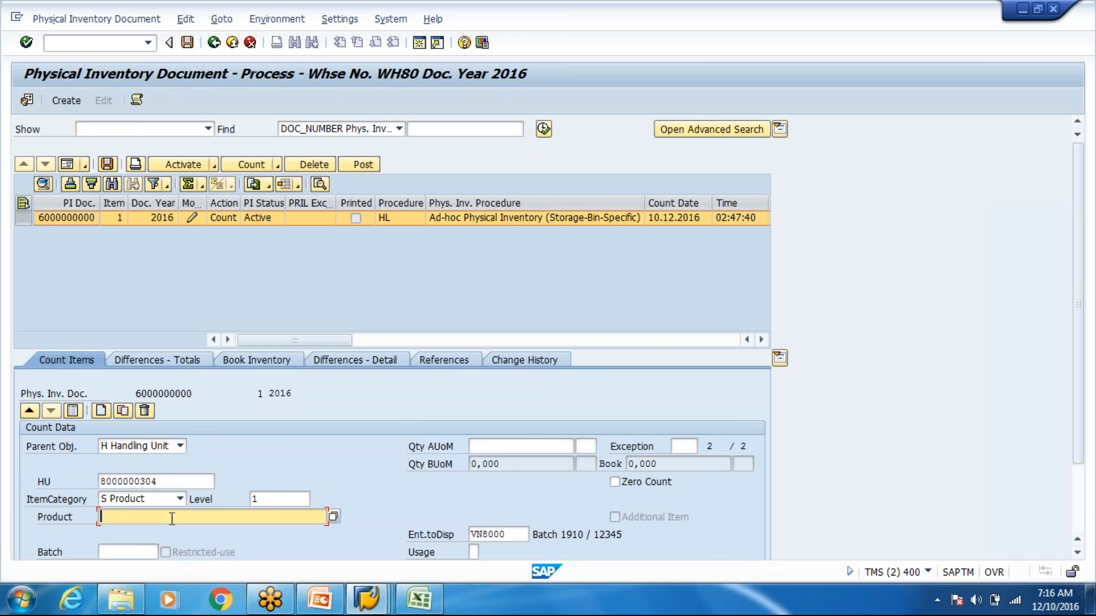
# Set the new count item's product to T-T100, as listed in the monitor, and its counted quantity to 55
pyautogui.hotkey('alt', 'Tab')
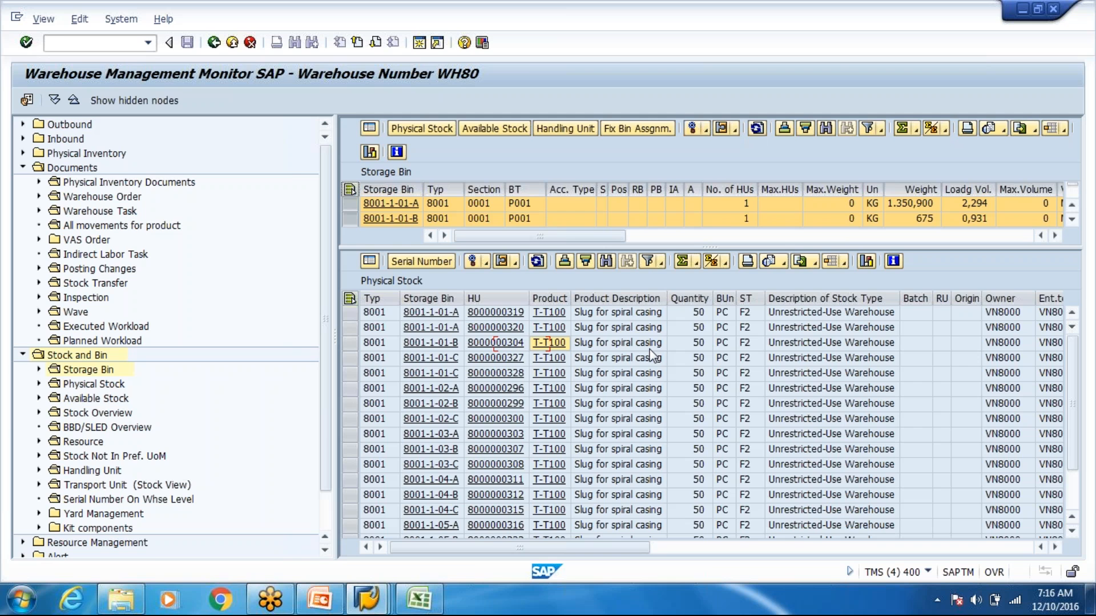
pyautogui.hotkey('alt', 'Tab')
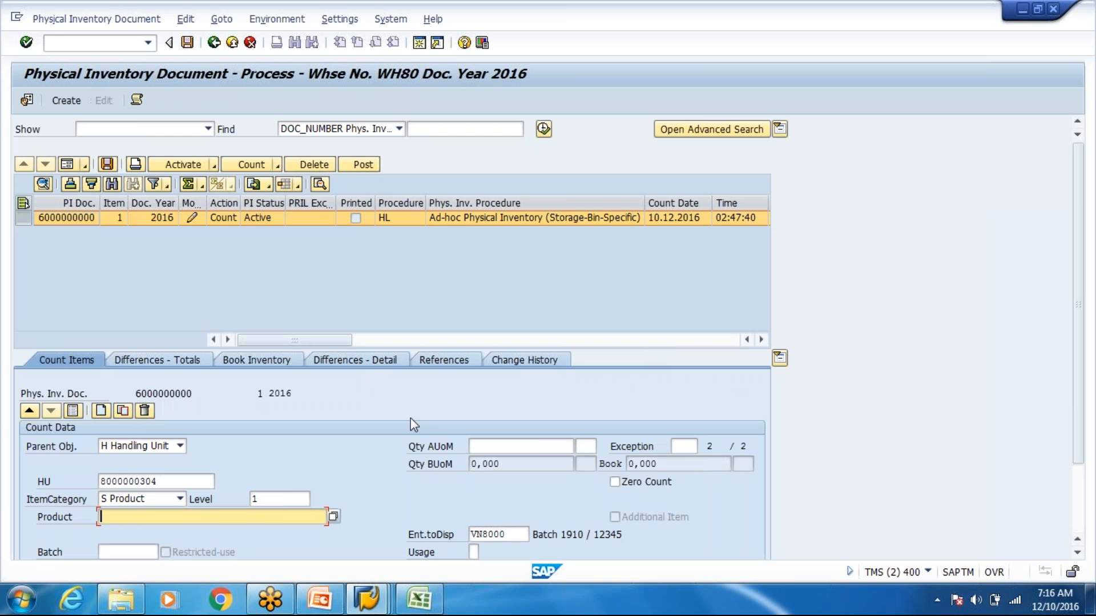
pyautogui.write('I-T100')
pyautogui.click(521, 446)
pyautogui.write('55')
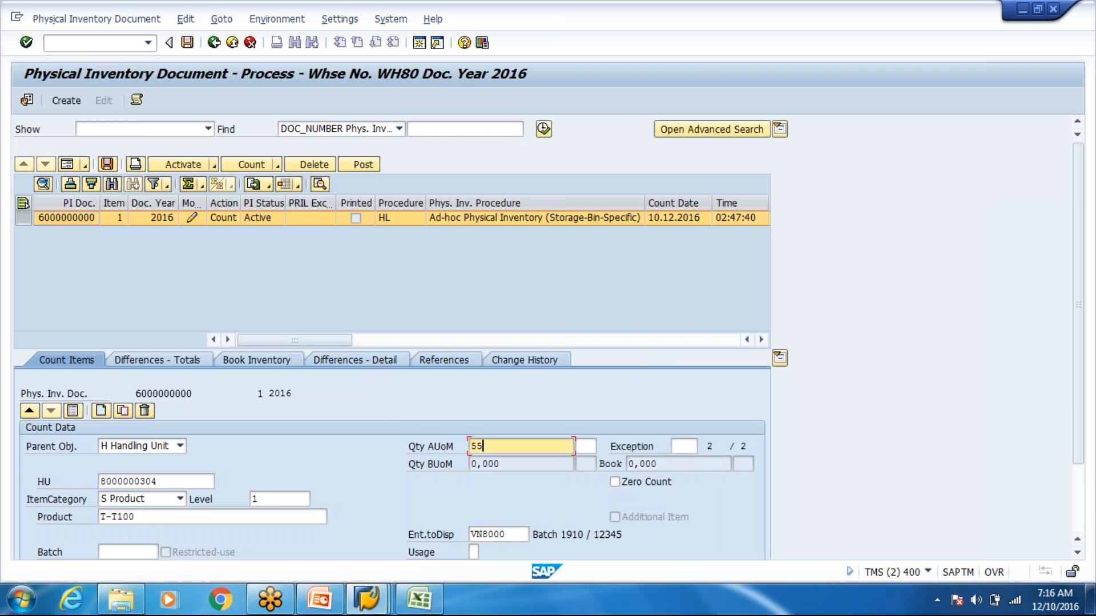
pyautogui.press('Return')
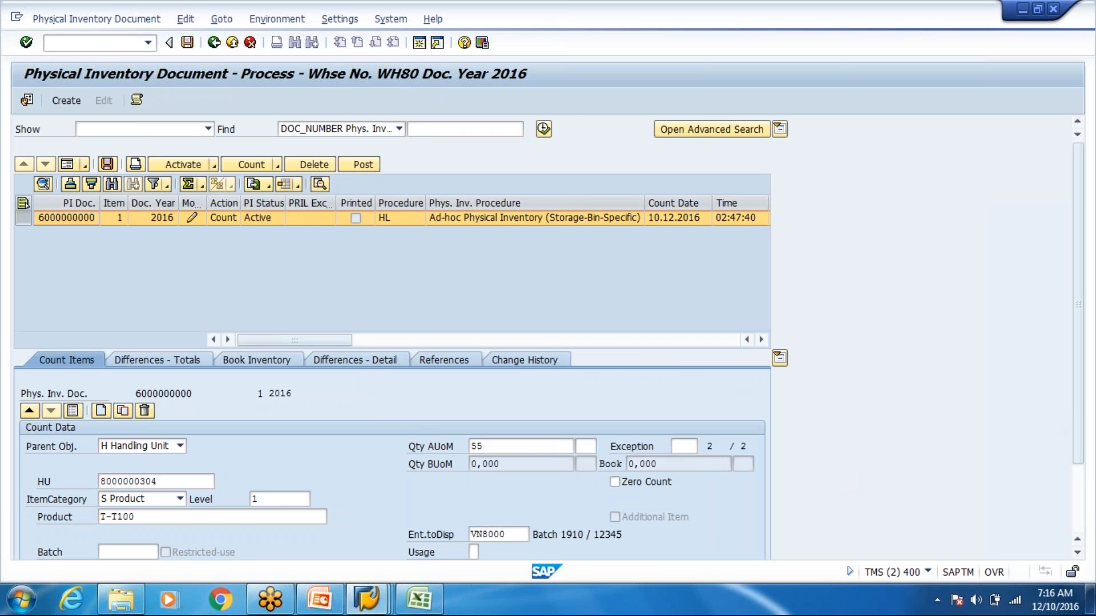
pyautogui.press('Return')
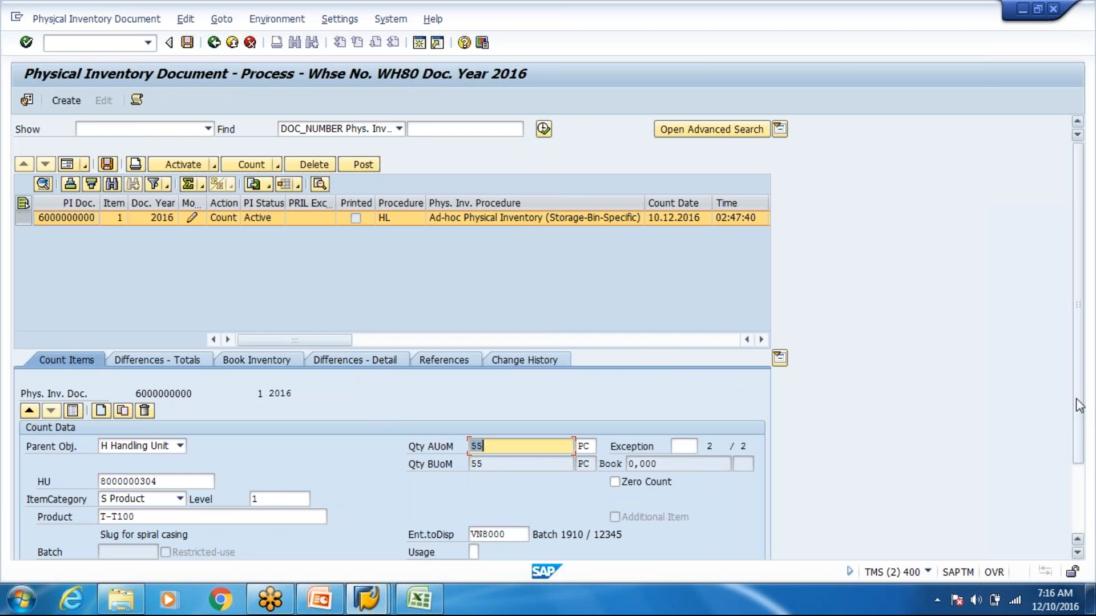
# Set the count item's stock type to F2, matching the monitor's stock list, and confirm the count entry
pyautogui.scroll(-3, 1079, 425)
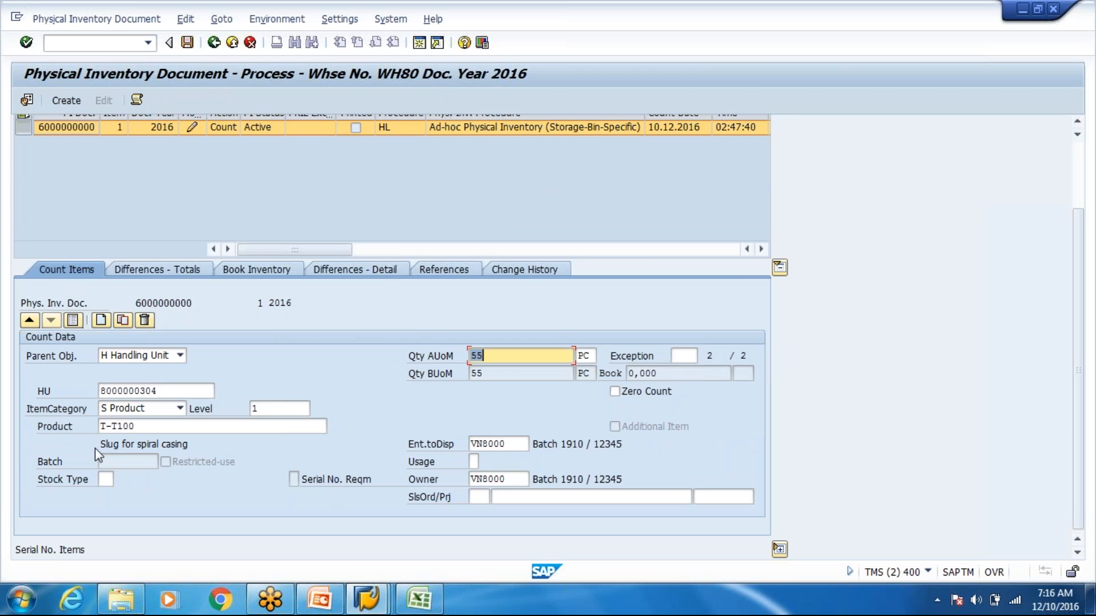
pyautogui.click(105, 479)
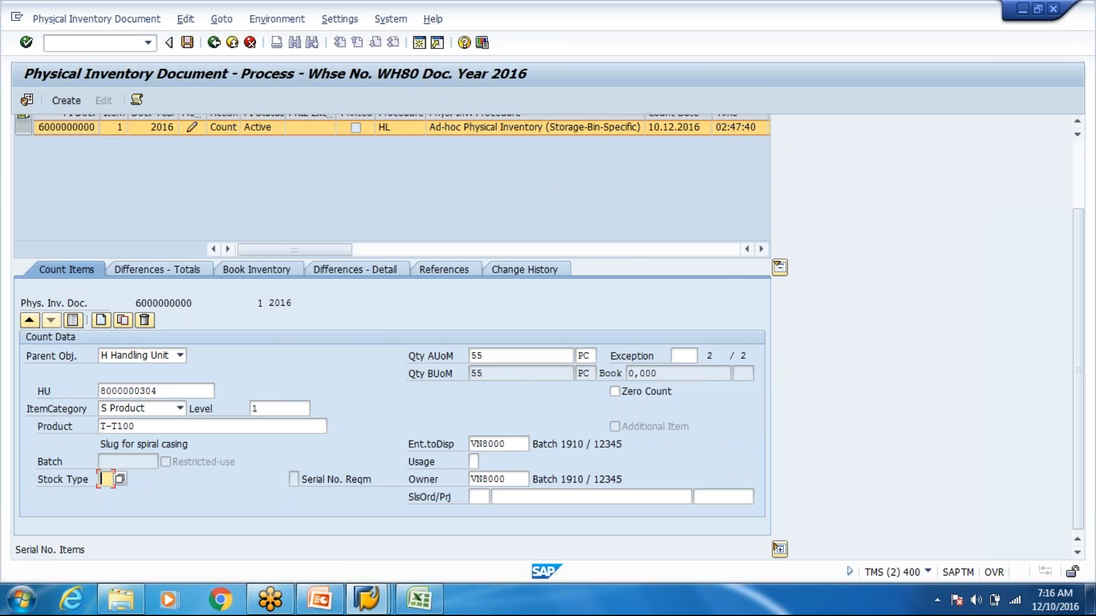
pyautogui.hotkey('alt', 'Tab')
pyautogui.hotkey('alt', 'Tab')
pyautogui.write('F2')
pyautogui.press('Return')
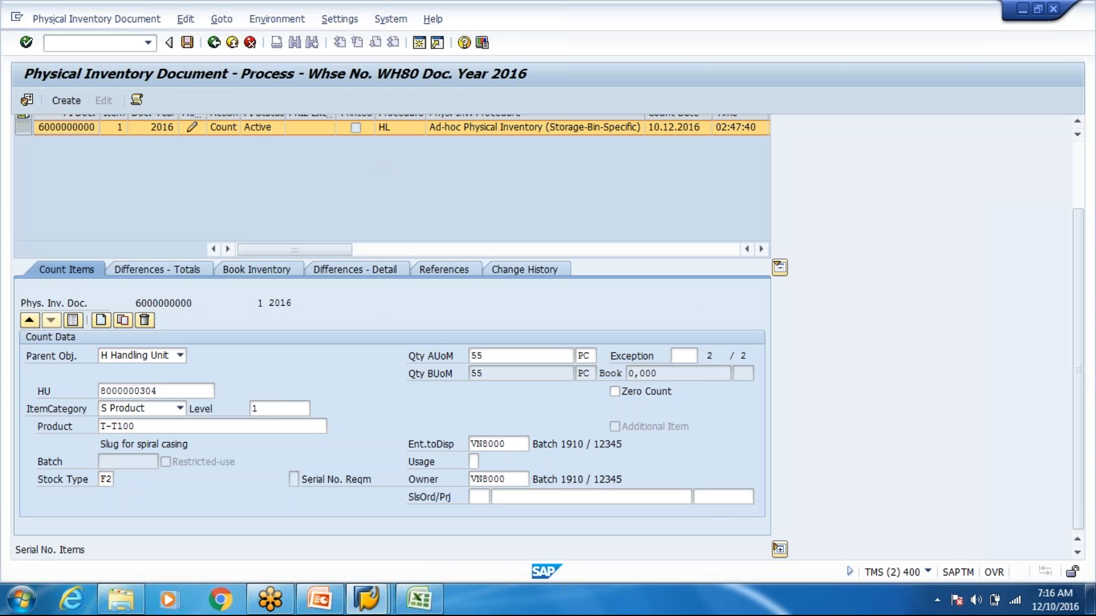
pyautogui.press('Return')
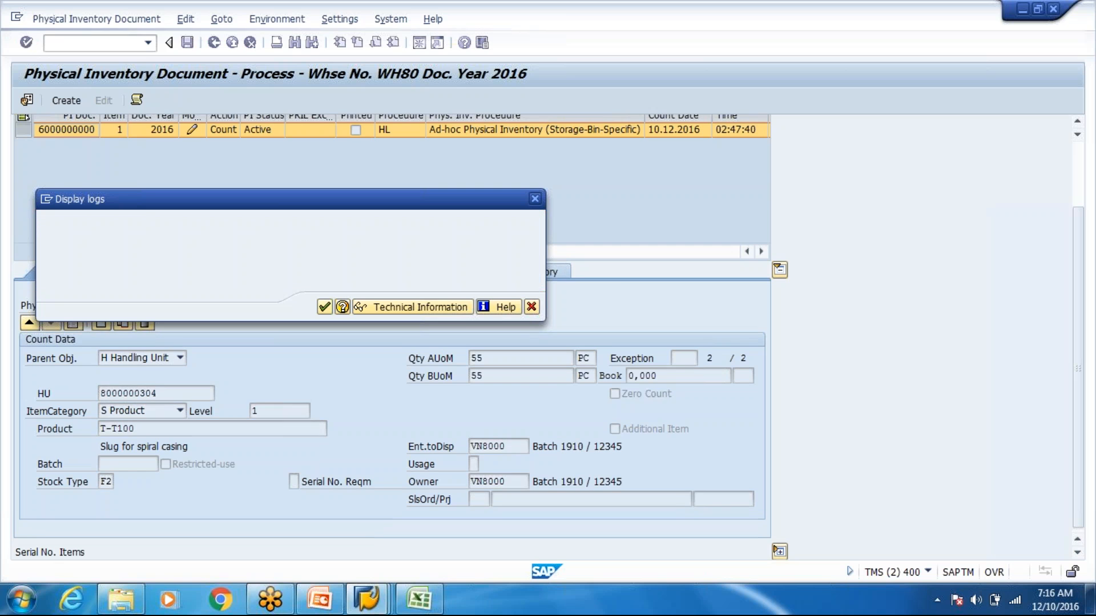
# Switch to the IMG session and review the tolerance group definitions for posting differences
pyautogui.hotkey('alt', 'Tab')
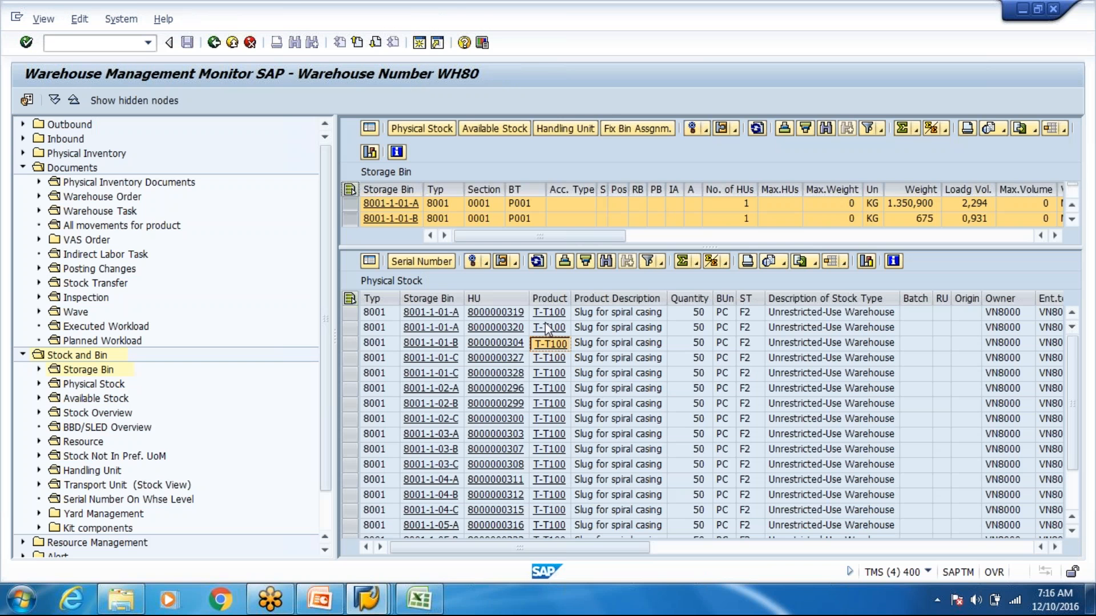
pyautogui.hotkey('alt', 'Tab')
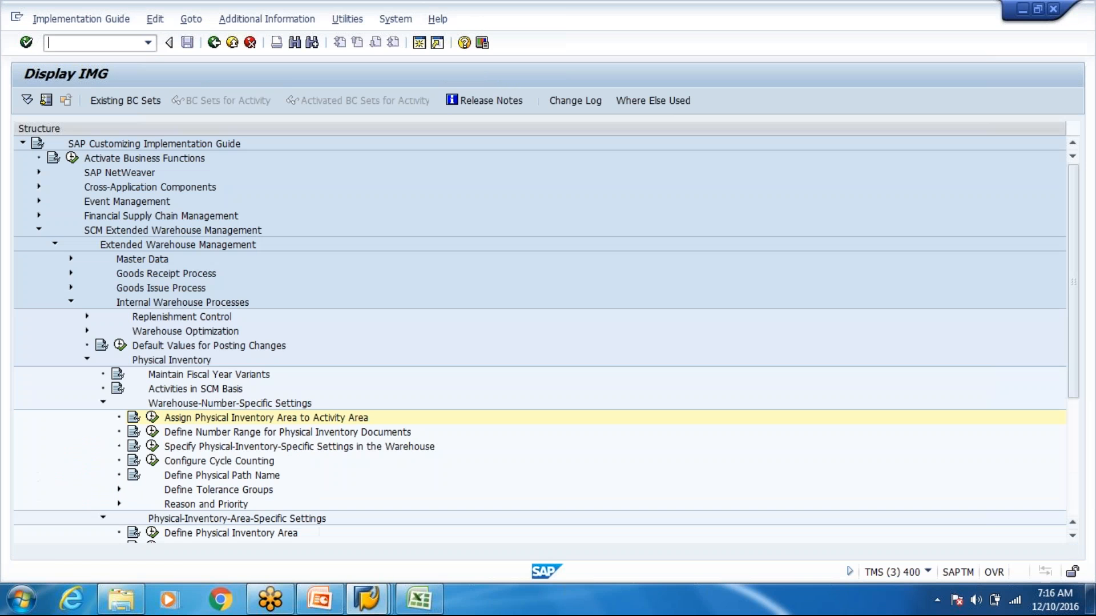
pyautogui.click(119, 490)
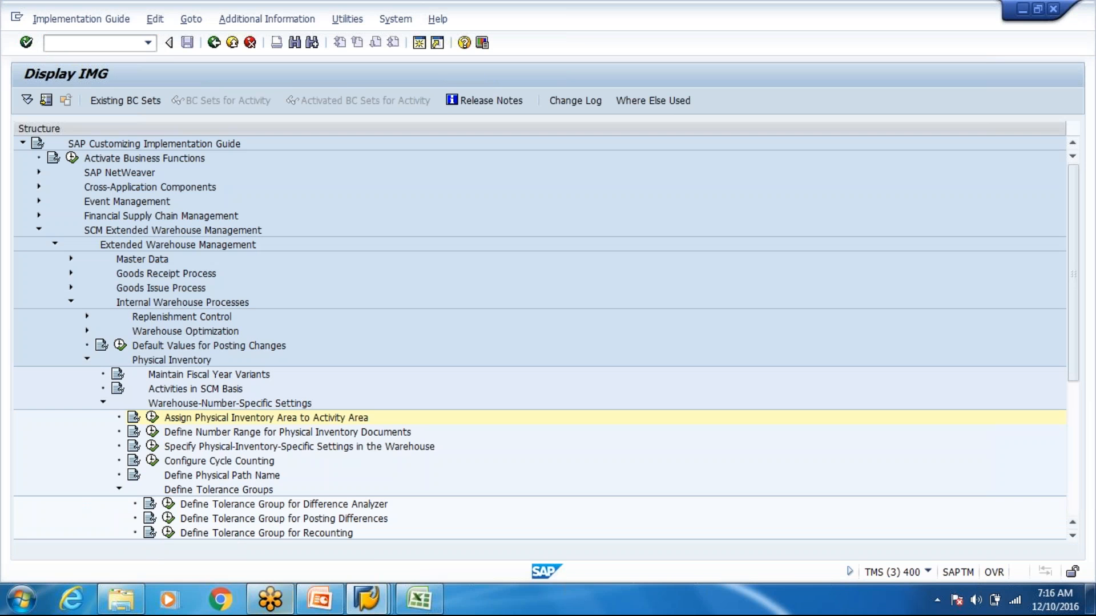
pyautogui.moveTo(270, 599)
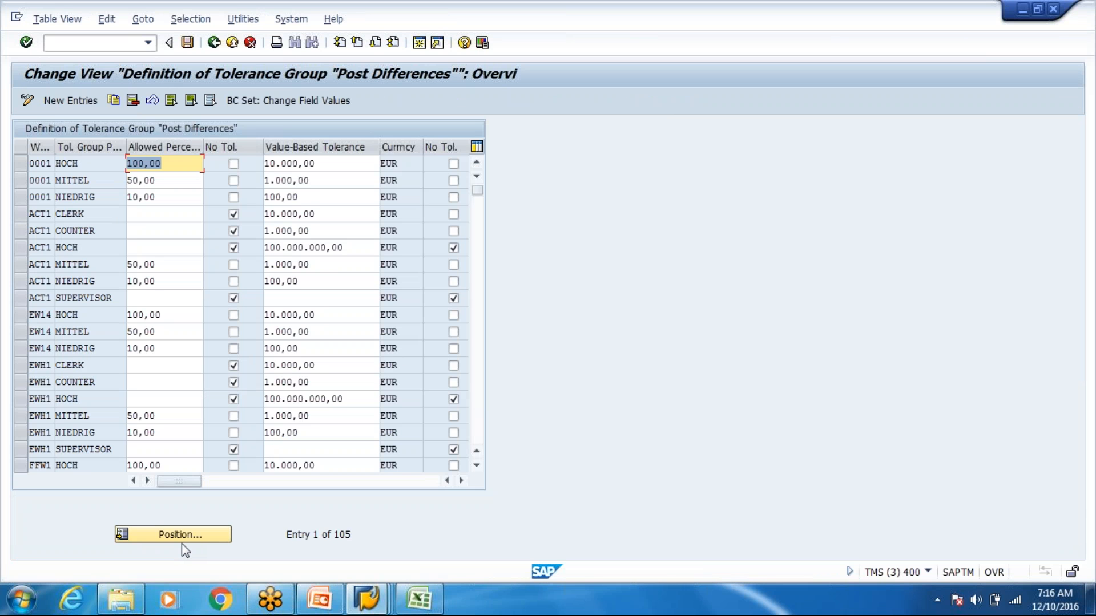
pyautogui.click(214, 45)
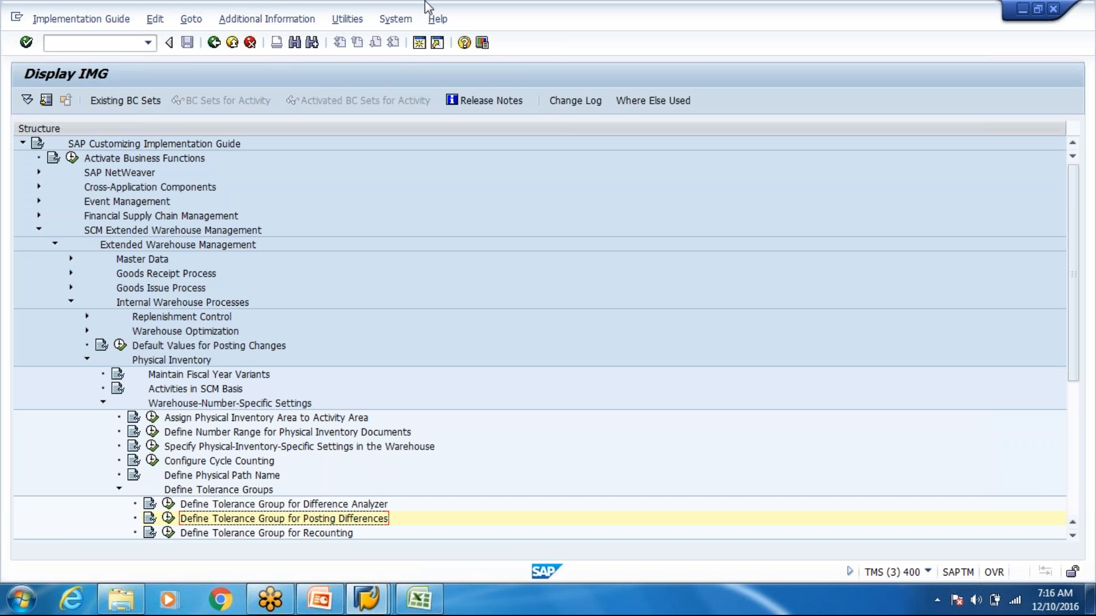
# Open a new session and launch Assign User to Tolerance Group for Recount/Clearing from the EWM physical inventory settings
pyautogui.click(419, 51)
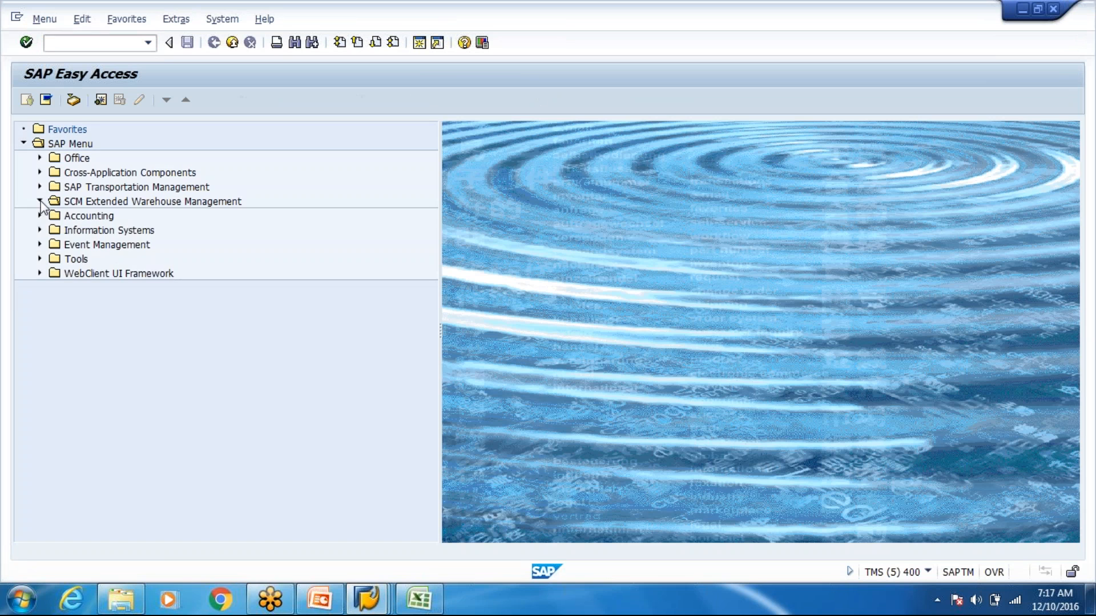
pyautogui.click(40, 201)
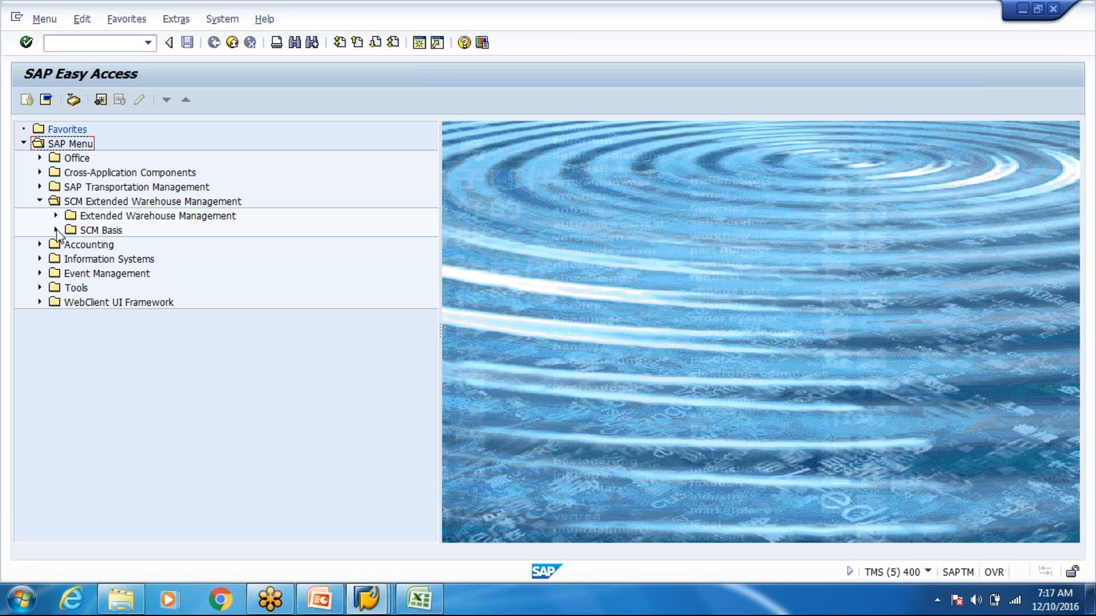
pyautogui.click(56, 216)
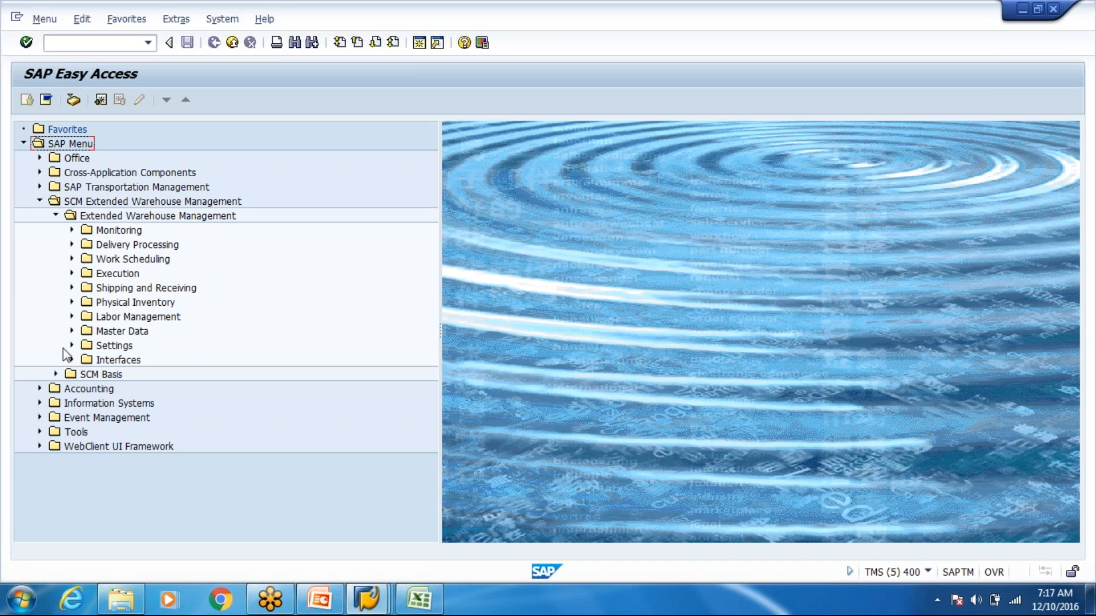
pyautogui.click(72, 345)
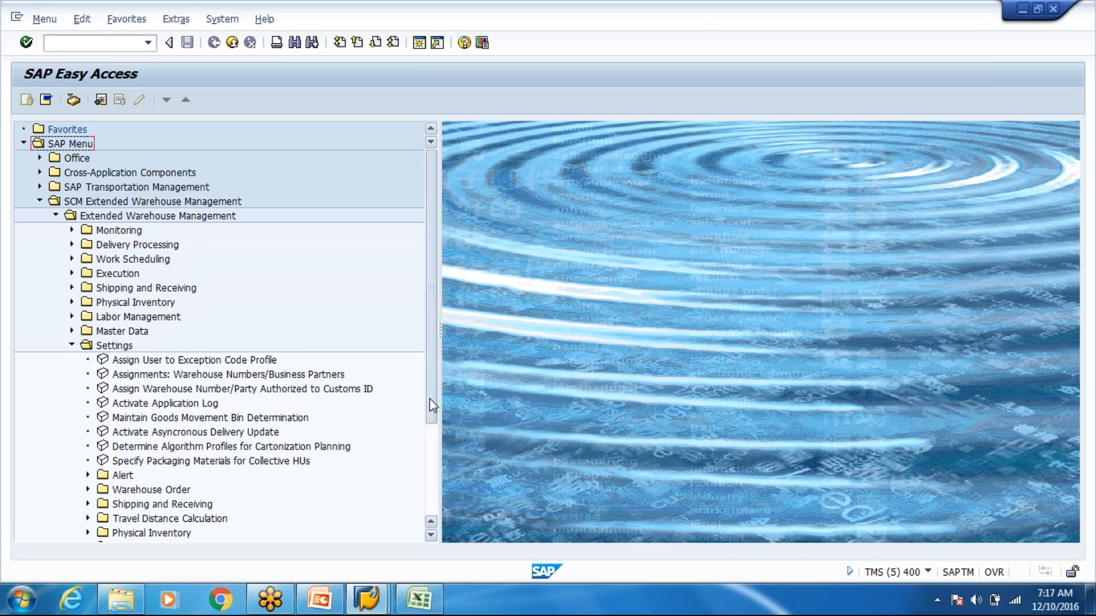
pyautogui.scroll(-2, 374, 409)
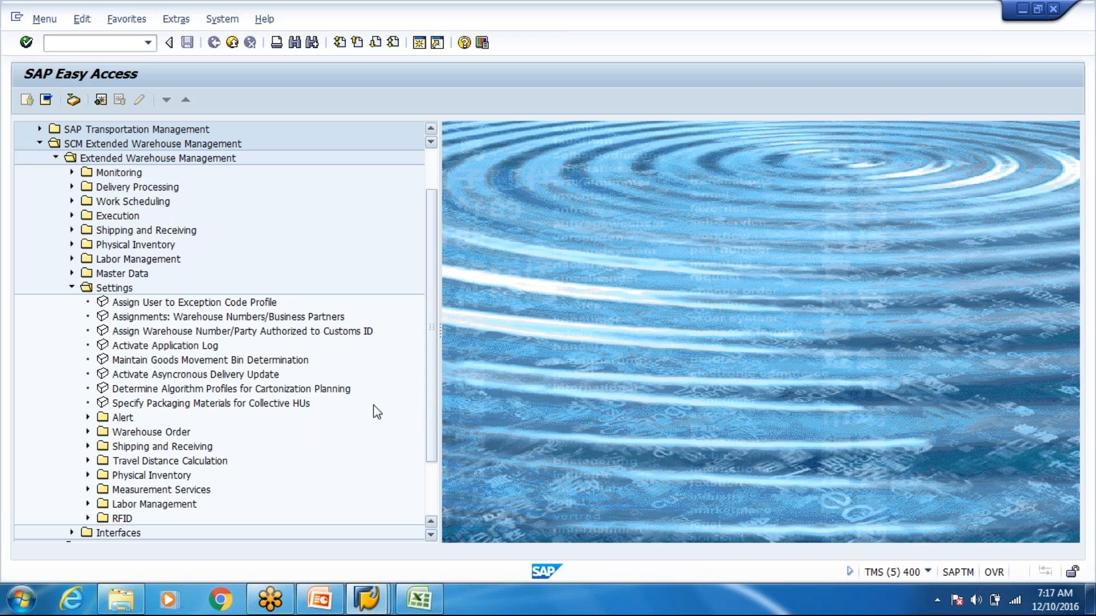
pyautogui.click(88, 475)
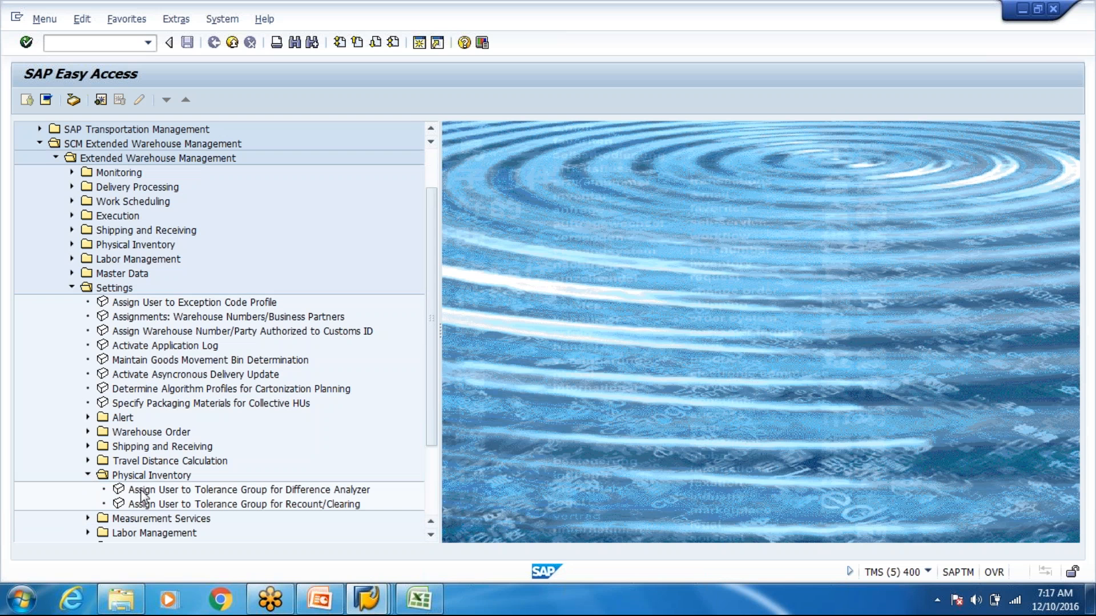
pyautogui.click(141, 507)
pyautogui.doubleClick(141, 506)
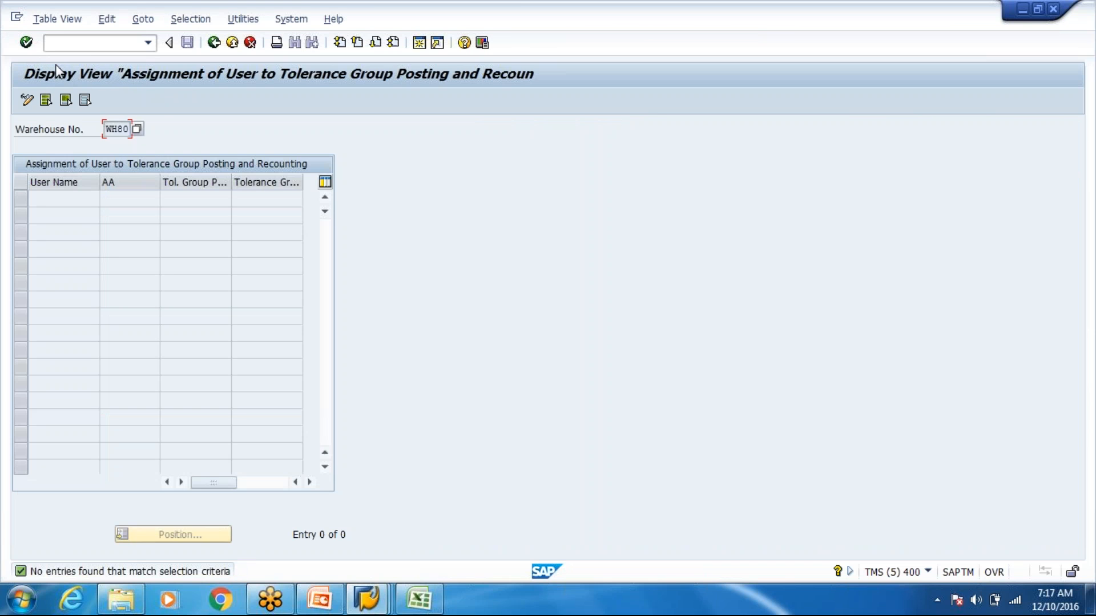
# Switch the WH80 assignment view to change mode and start a new entry with user name WH80 and activity area 8001
pyautogui.click(26, 100)
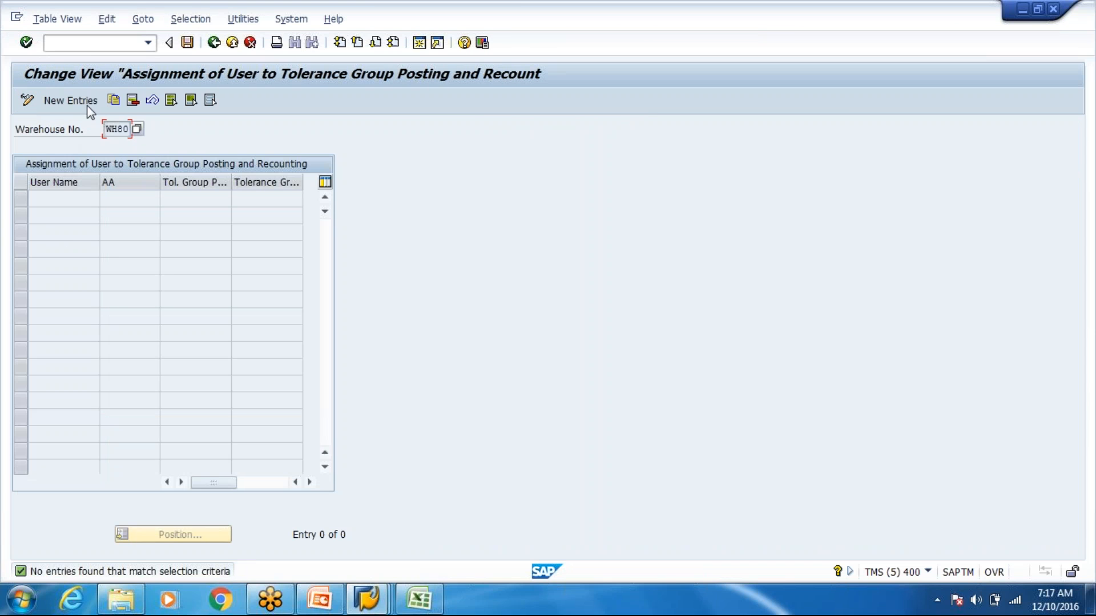
pyautogui.click(85, 103)
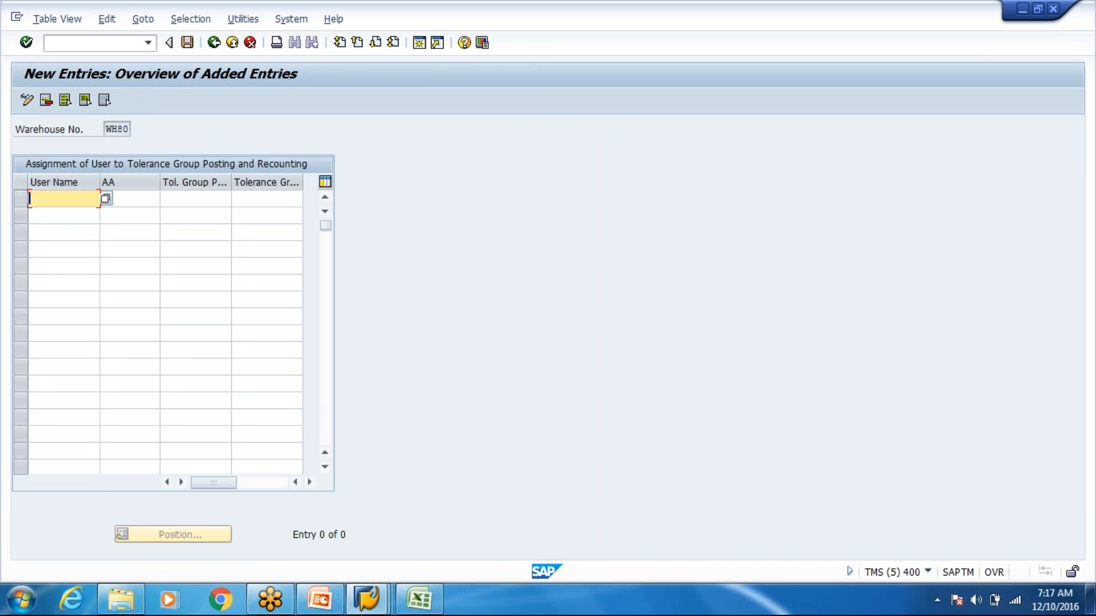
pyautogui.write('WH80')
pyautogui.click(101, 199)
pyautogui.write('80')
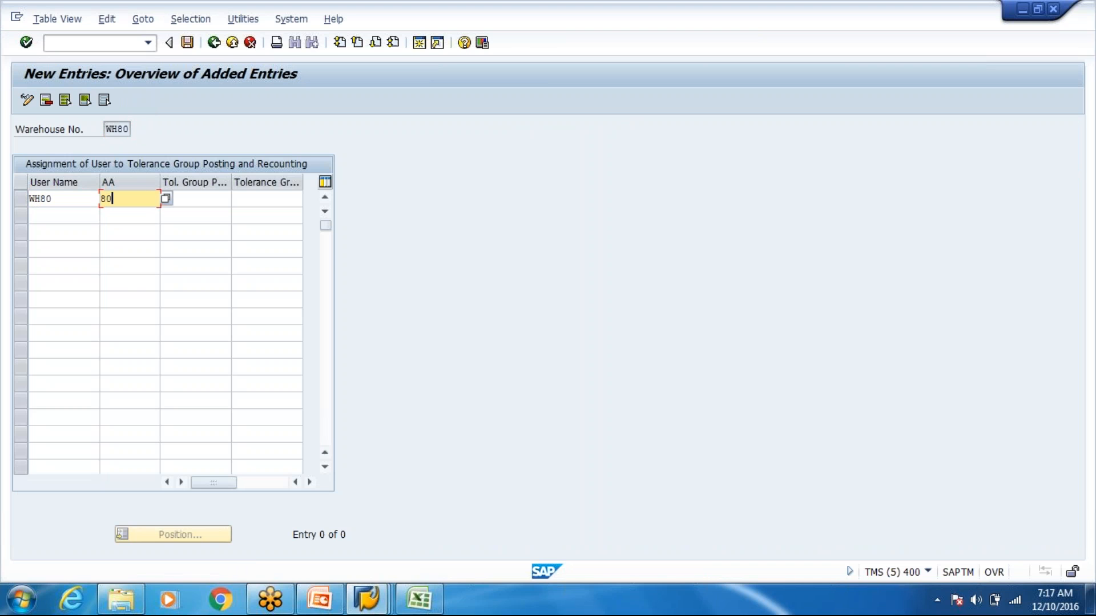
pyautogui.write('01')
pyautogui.press('Tab')
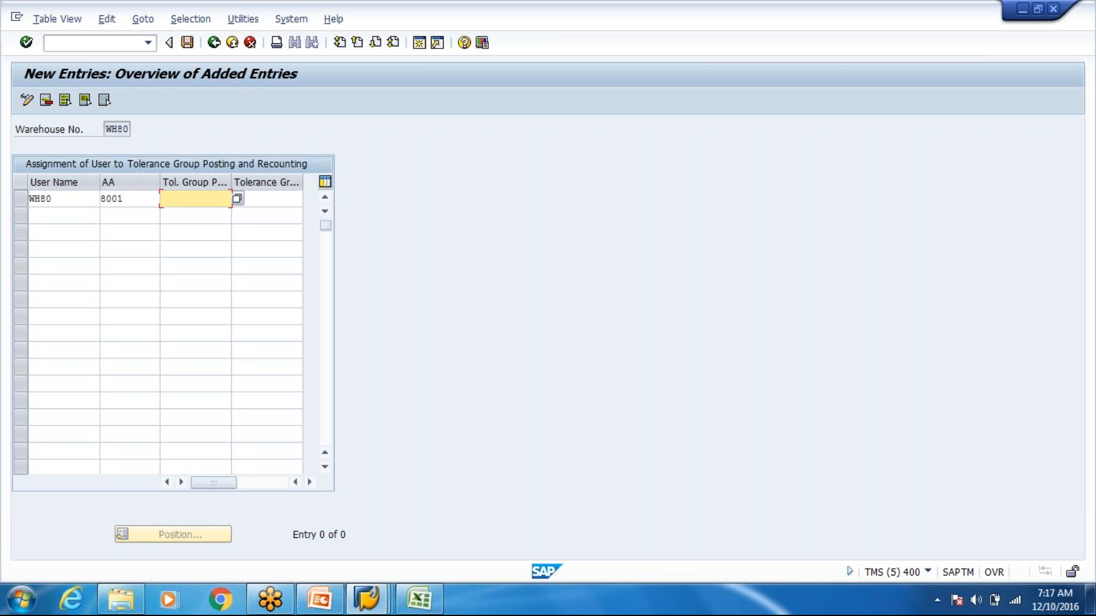
# Set the new entry's tolerance group for posting to HOCH from the list of available values
pyautogui.click(237, 199)
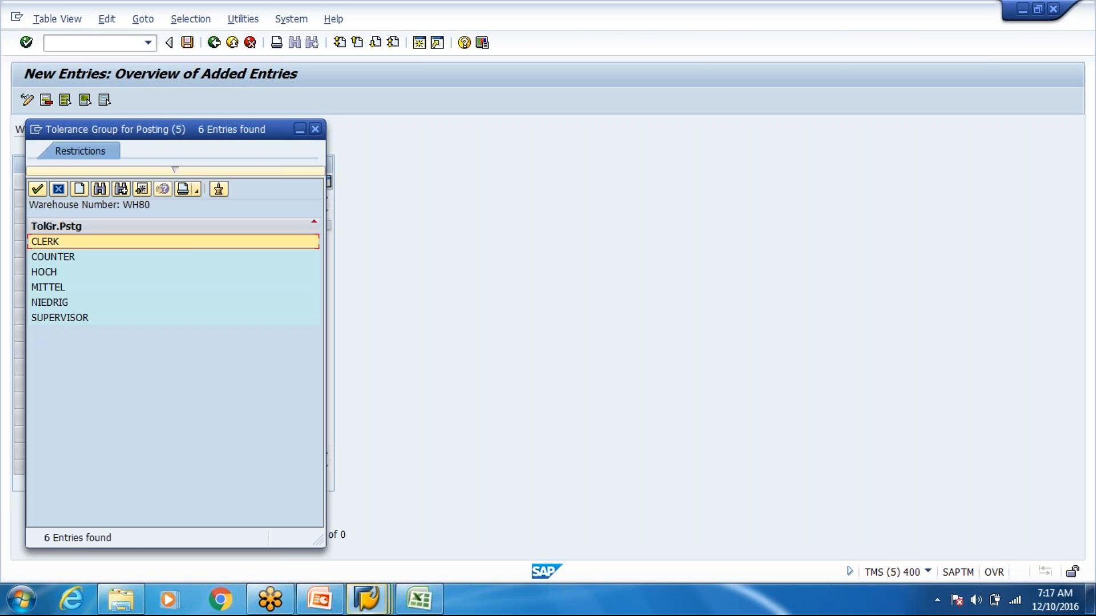
pyautogui.click(172, 273)
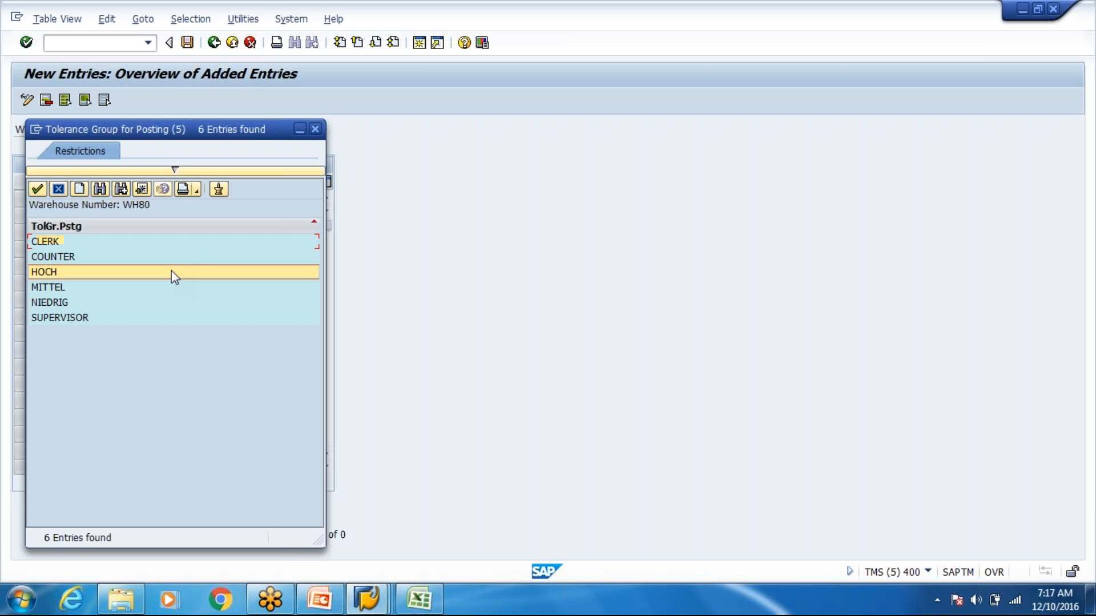
pyautogui.doubleClick(172, 272)
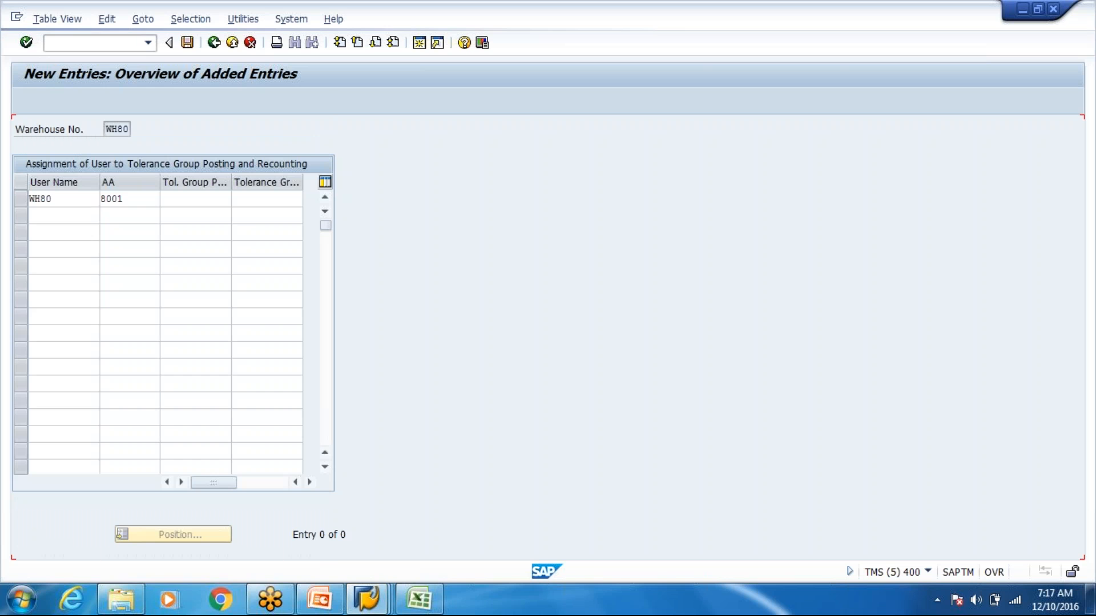
pyautogui.click(276, 200)
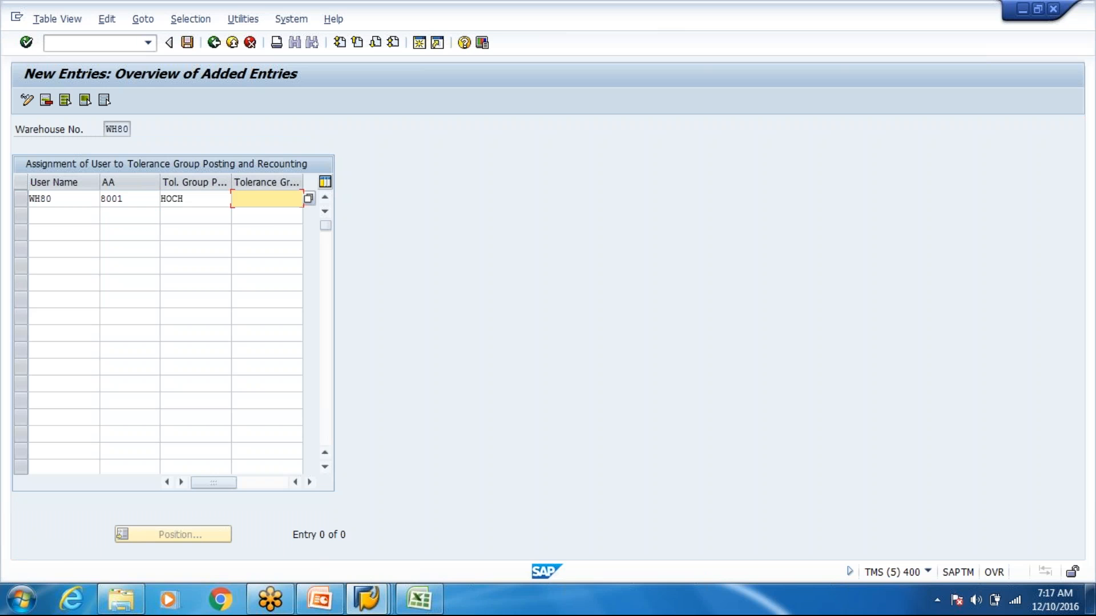
# Set the entry's tolerance group for recounting to HOCH, save the user assignment and leave the view
pyautogui.click(309, 199)
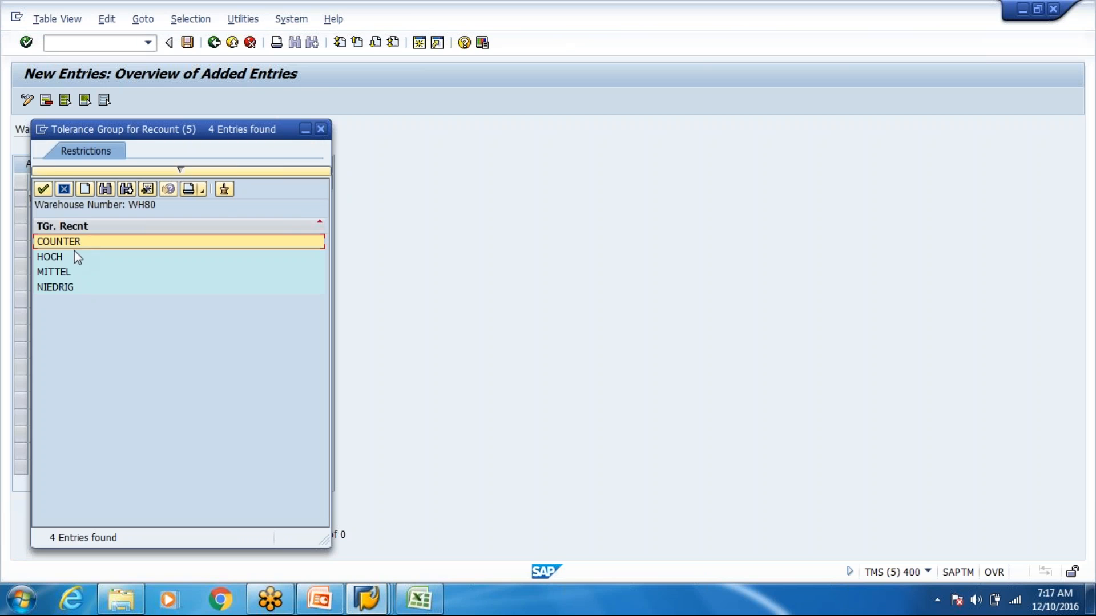
pyautogui.doubleClick(76, 255)
pyautogui.hotkey('alt', 'Tab')
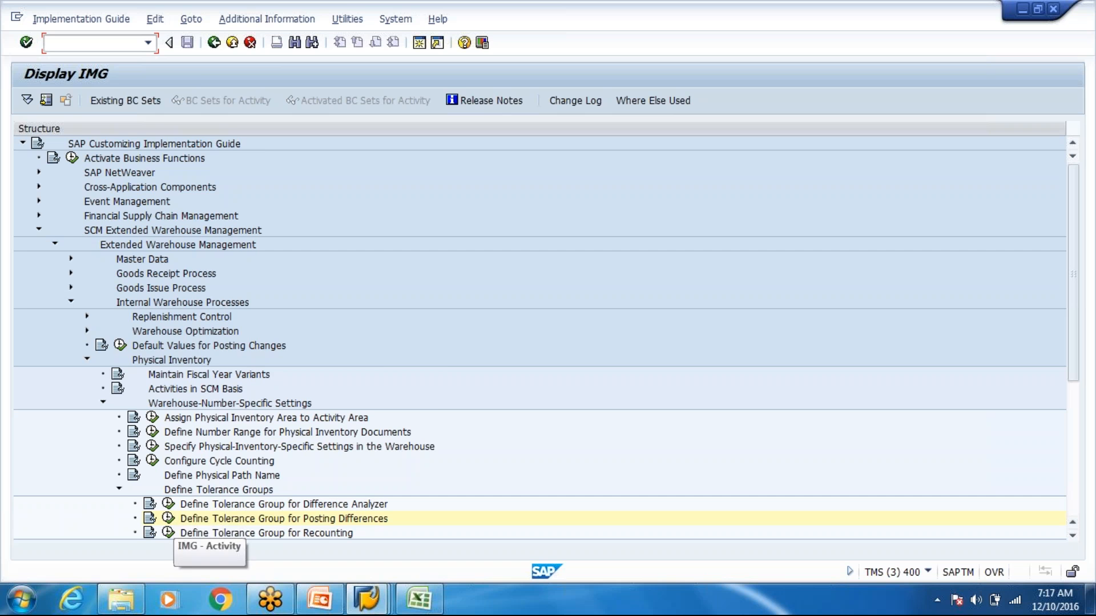
pyautogui.click(168, 519)
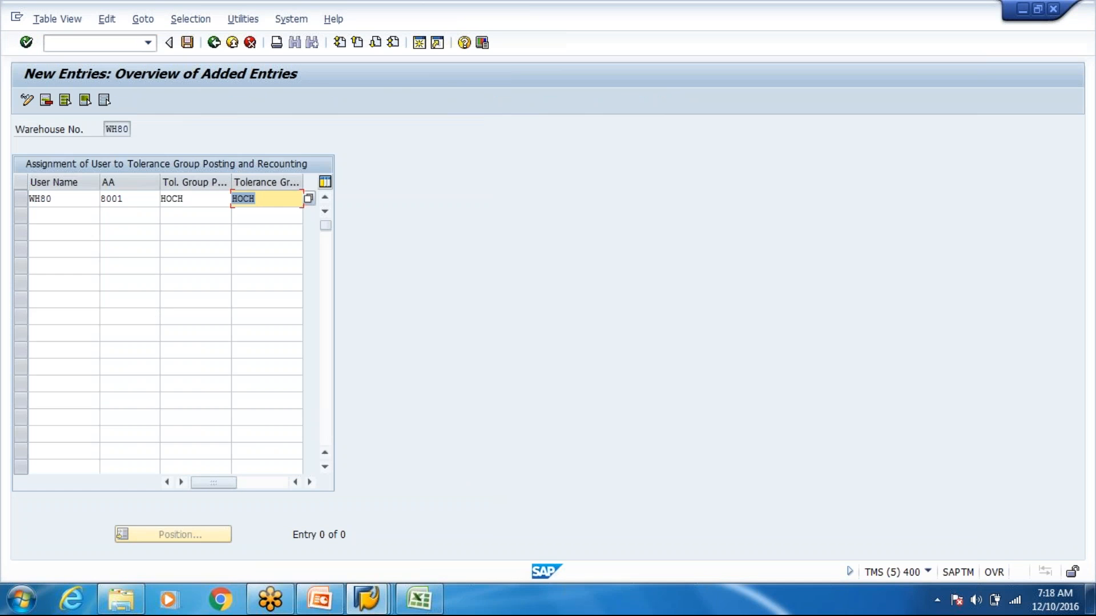
pyautogui.press('Return')
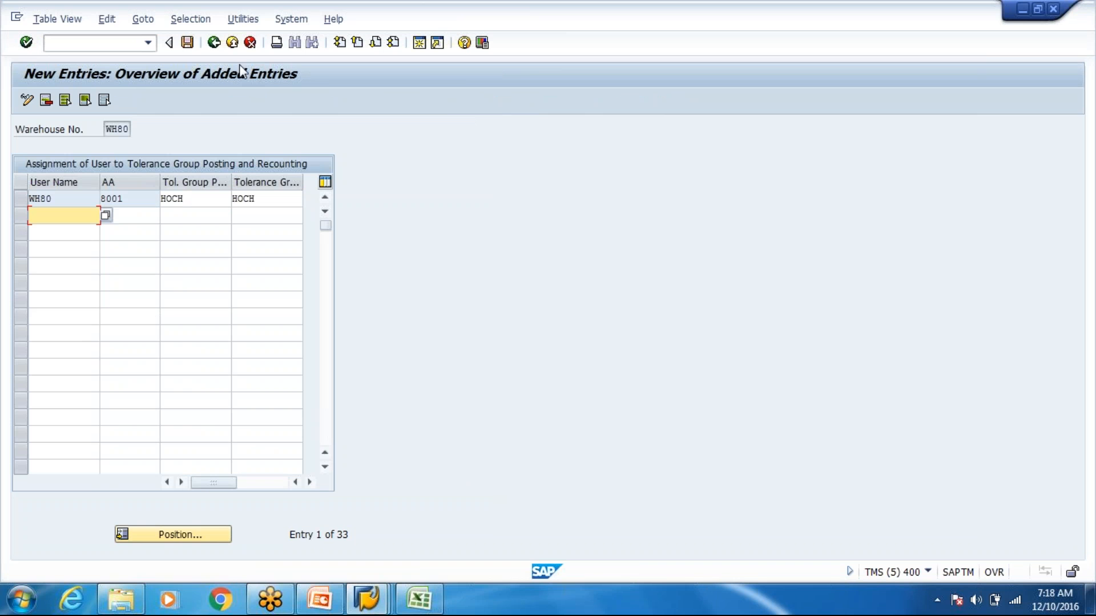
pyautogui.click(187, 43)
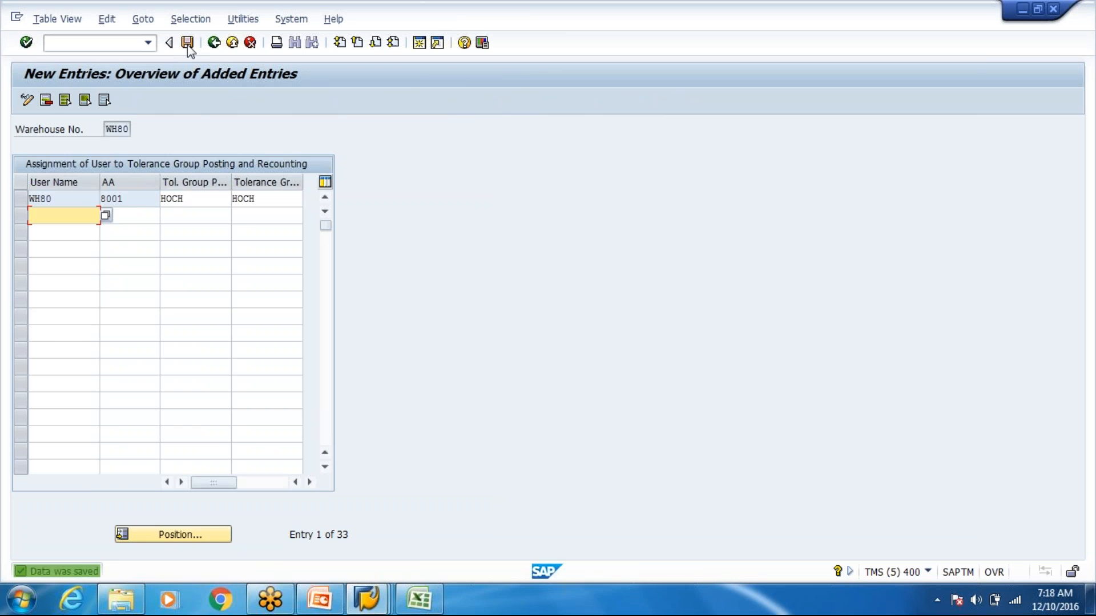
pyautogui.click(212, 46)
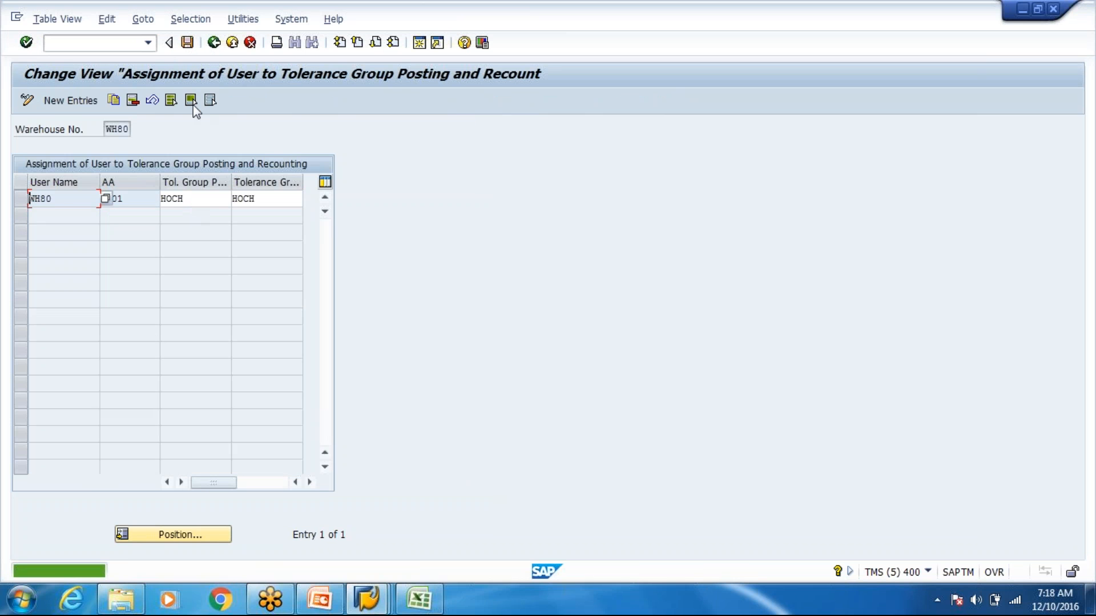
pyautogui.click(214, 44)
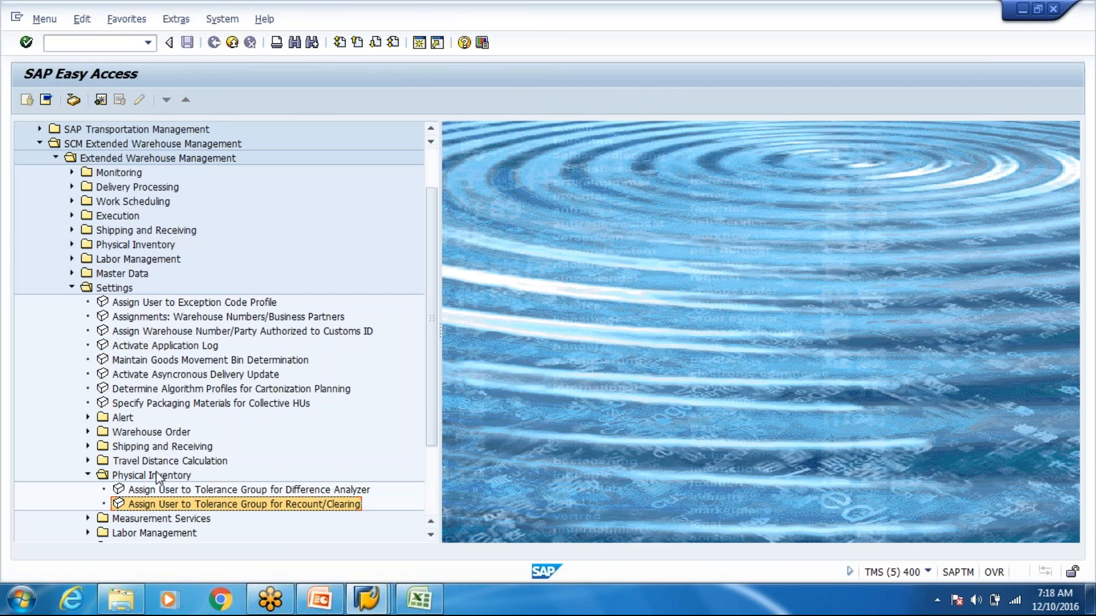
# Launch Assign User to Tolerance Group for Difference Analyzer in change mode and start a new entry for user trainer
pyautogui.click(157, 490)
pyautogui.doubleClick(157, 489)
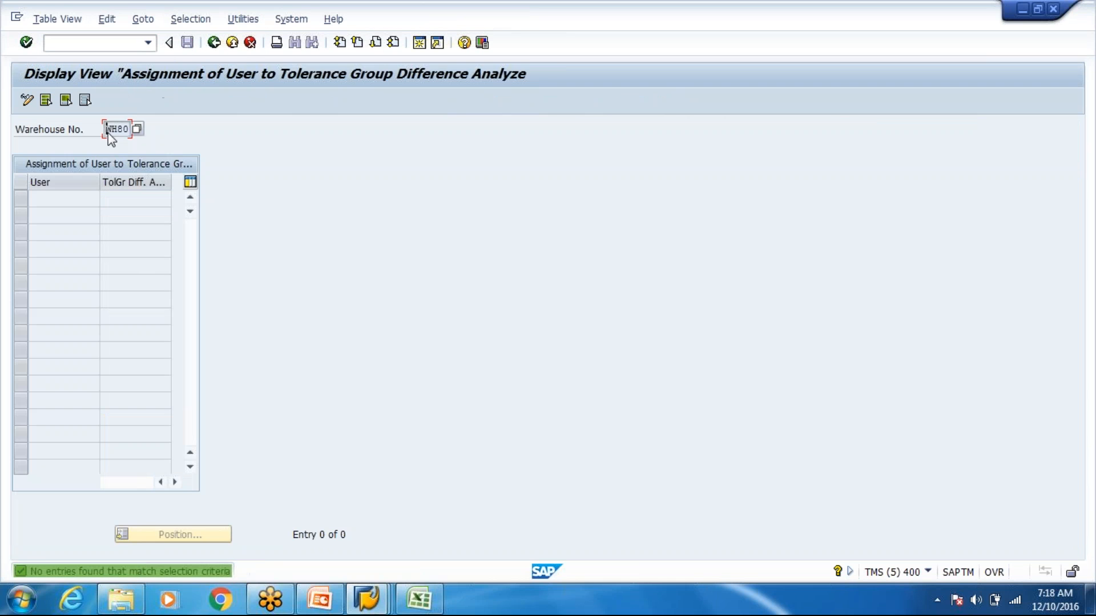
pyautogui.click(27, 100)
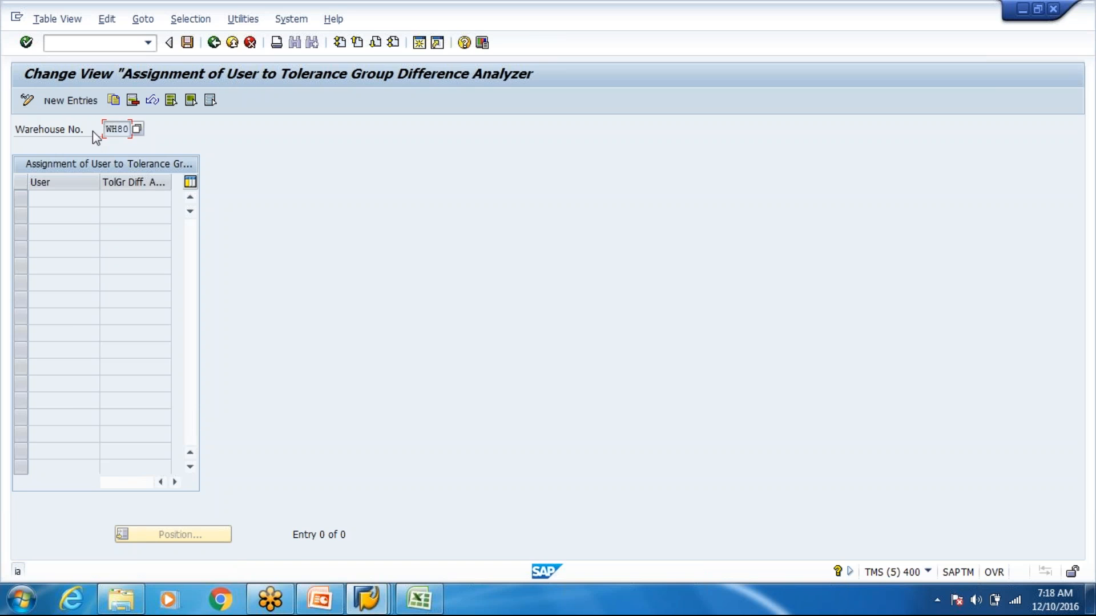
pyautogui.click(87, 98)
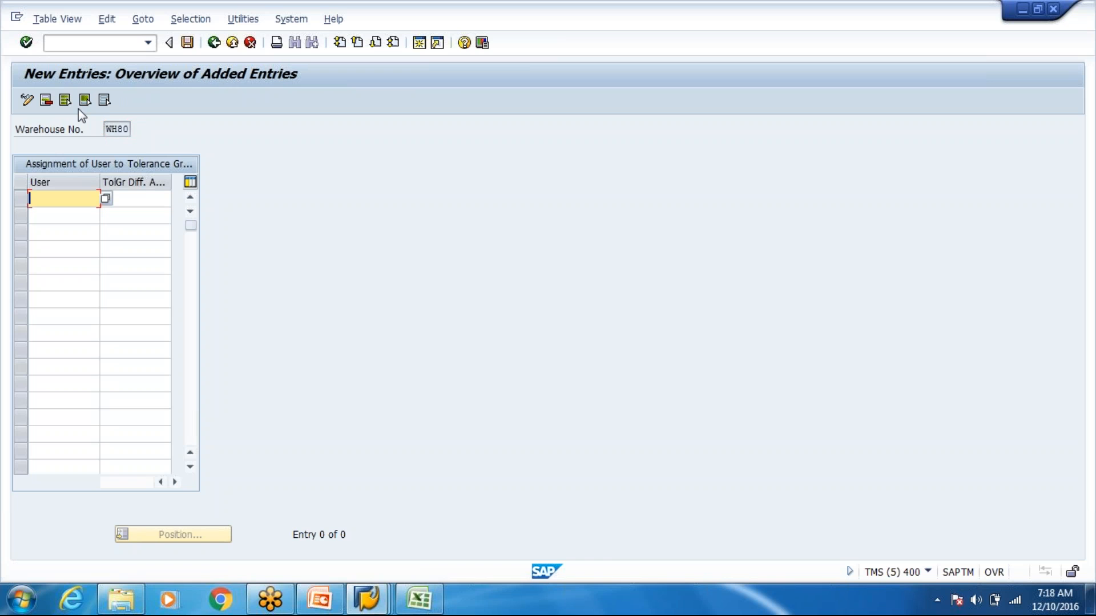
pyautogui.write('s')
pyautogui.press('BackSpace')
pyautogui.write('trainer')
pyautogui.press('Tab')
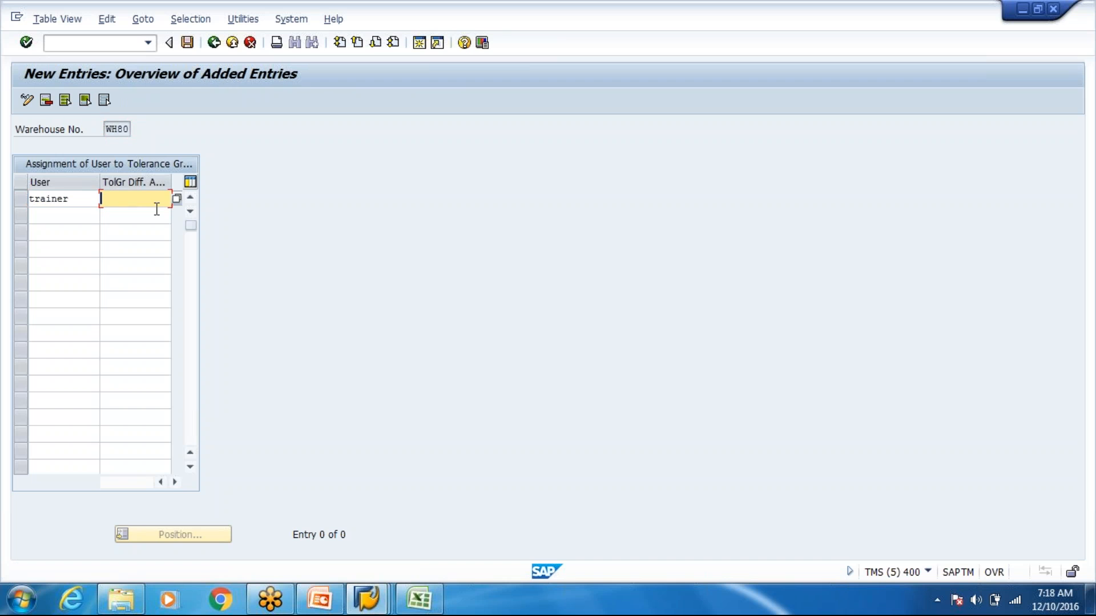
# Set the new entry's difference analyzer tolerance group to HOCH, save it and exit the view
pyautogui.click(177, 198)
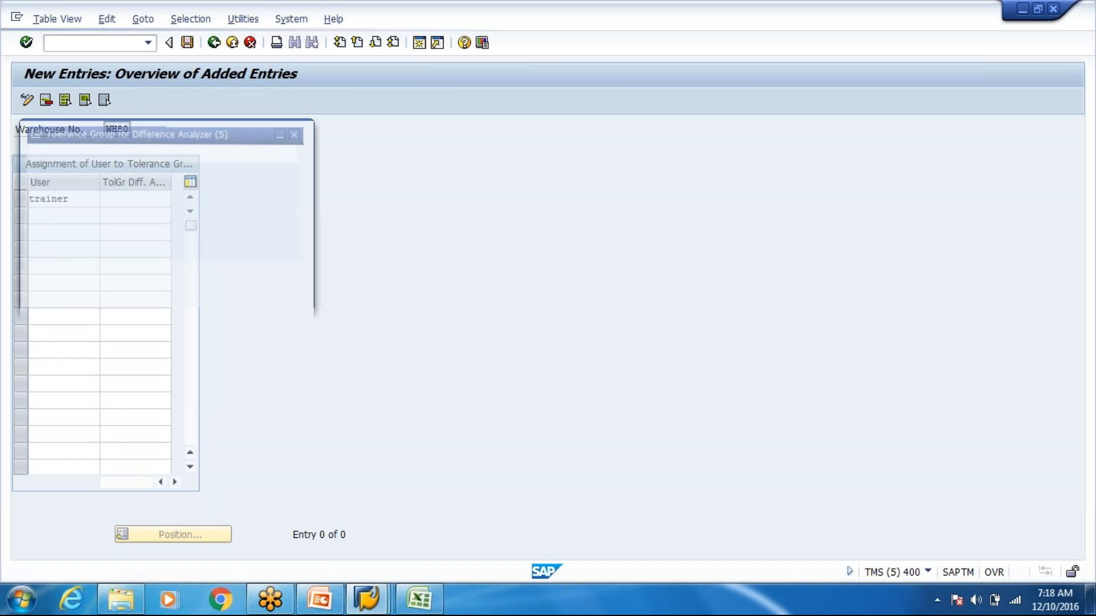
pyautogui.doubleClick(102, 273)
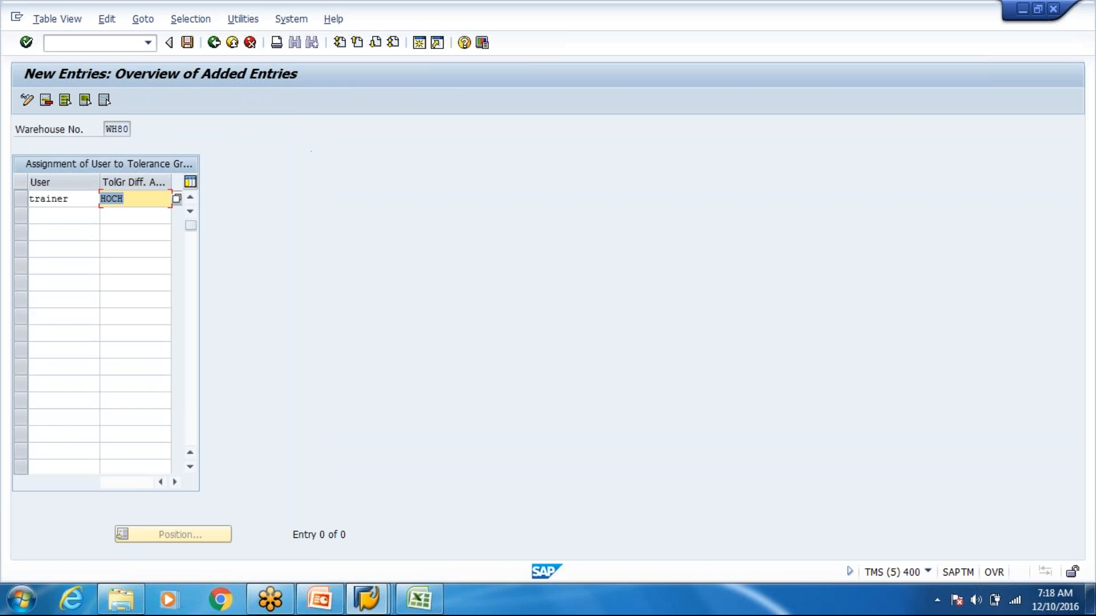
pyautogui.click(187, 43)
pyautogui.click(215, 44)
pyautogui.click(216, 44)
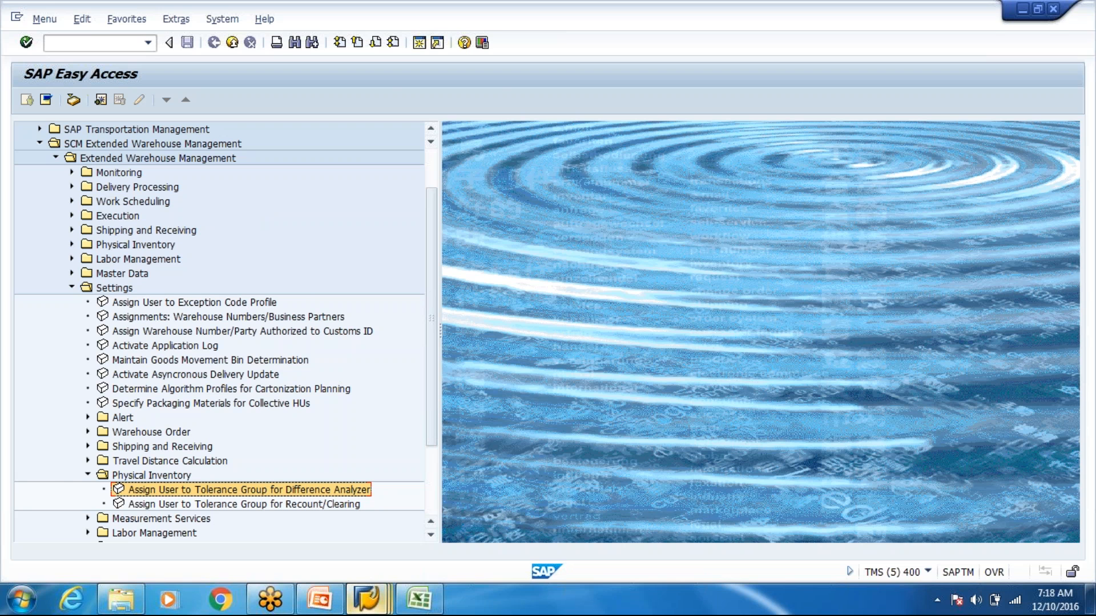
# Switch to the physical inventory document session and save the count of the ad hoc item
pyautogui.click(366, 599)
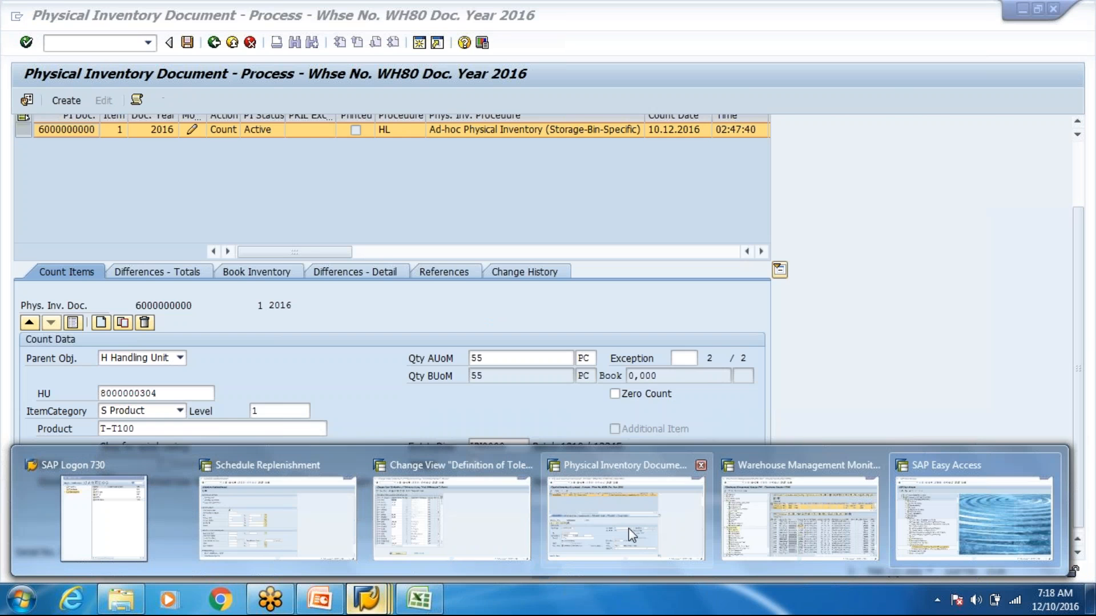
pyautogui.click(629, 529)
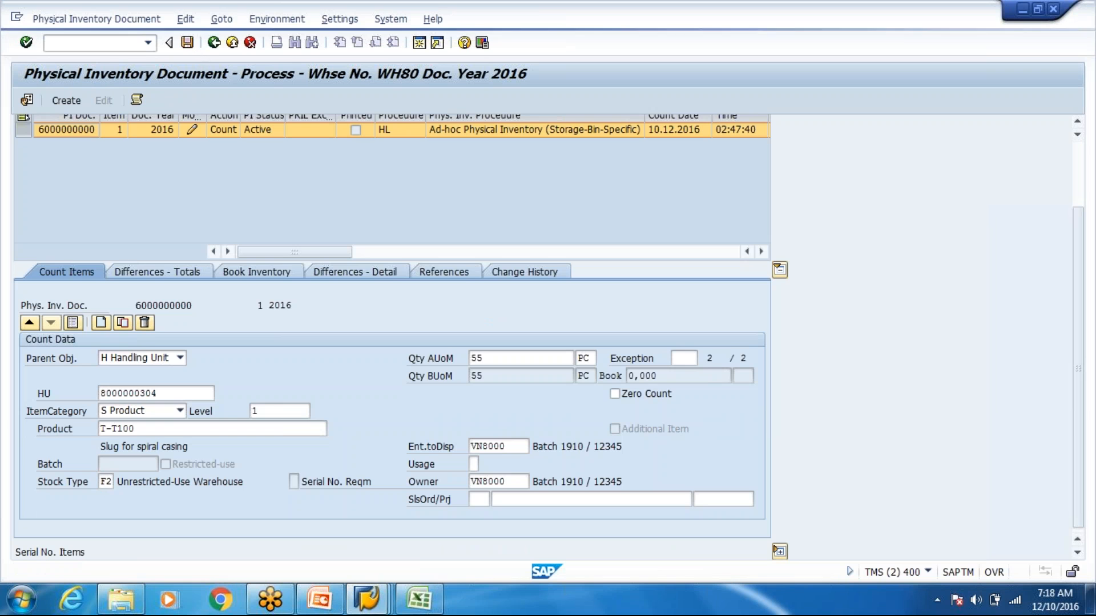
pyautogui.click(188, 43)
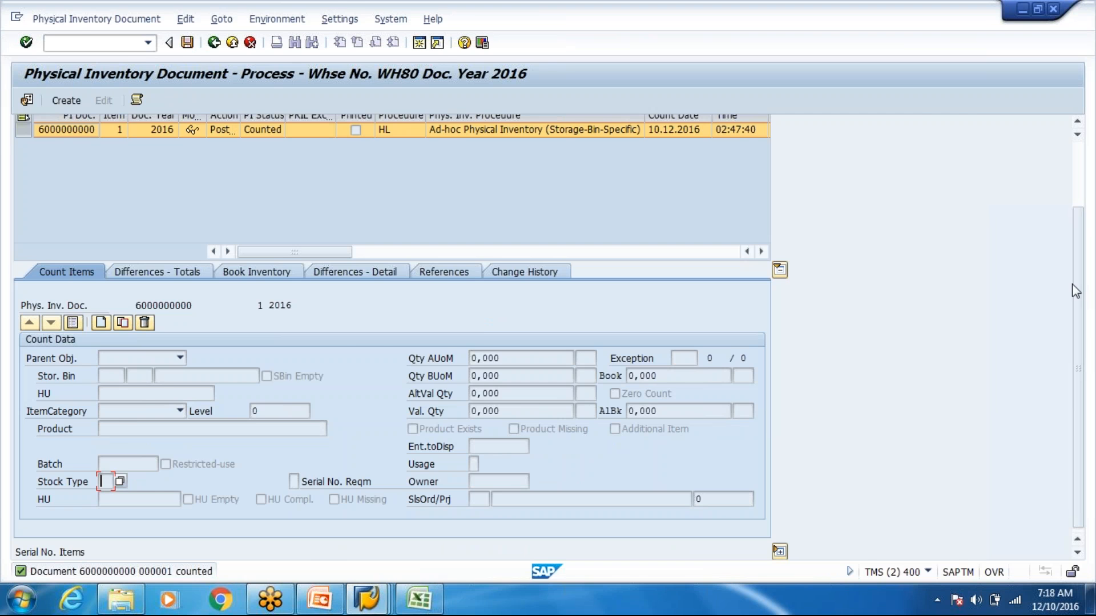
pyautogui.press('super+Down')
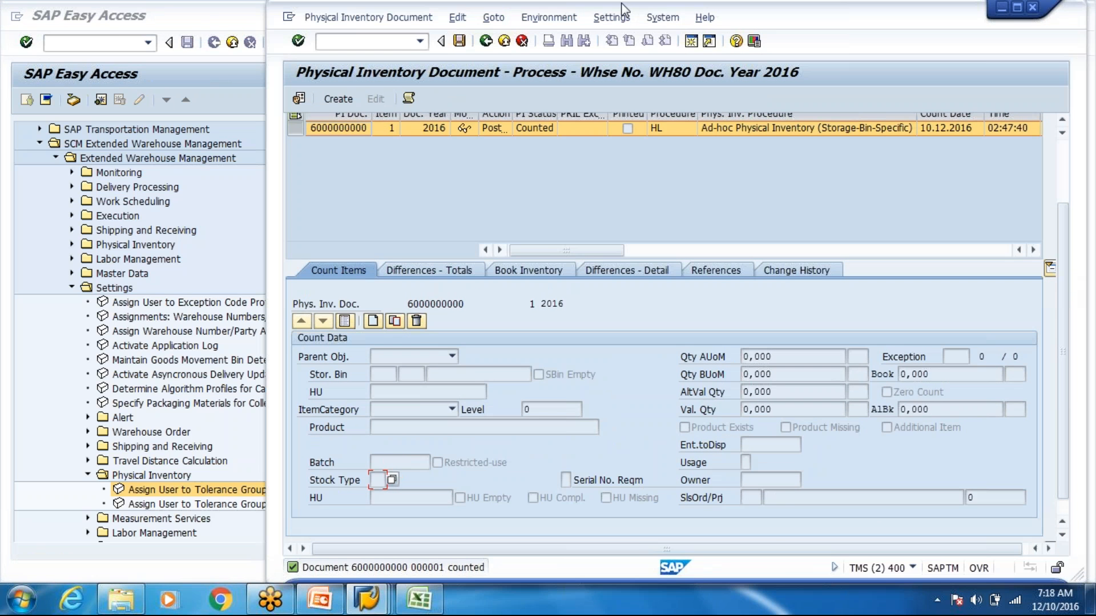
pyautogui.doubleClick(625, 9)
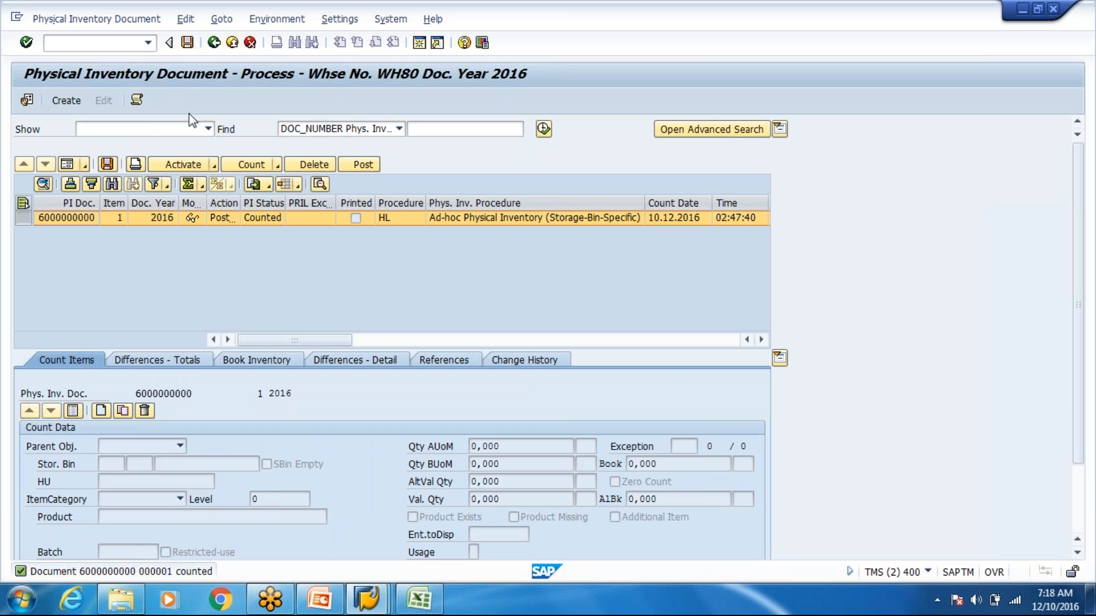
# Rerun the physical inventory document search and show its count items as a list
pyautogui.click(543, 130)
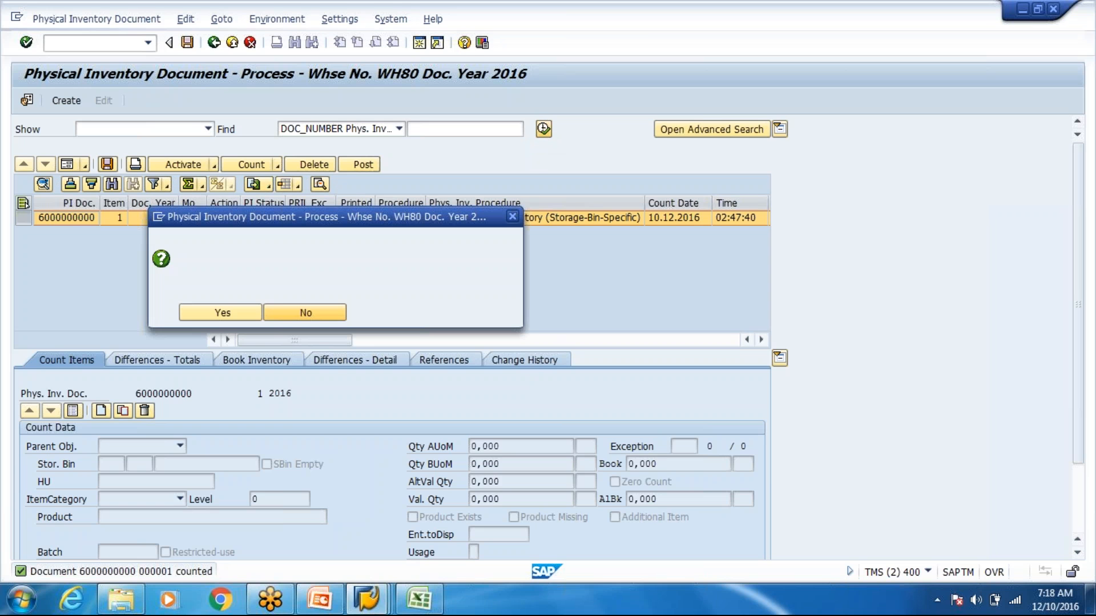
pyautogui.click(215, 314)
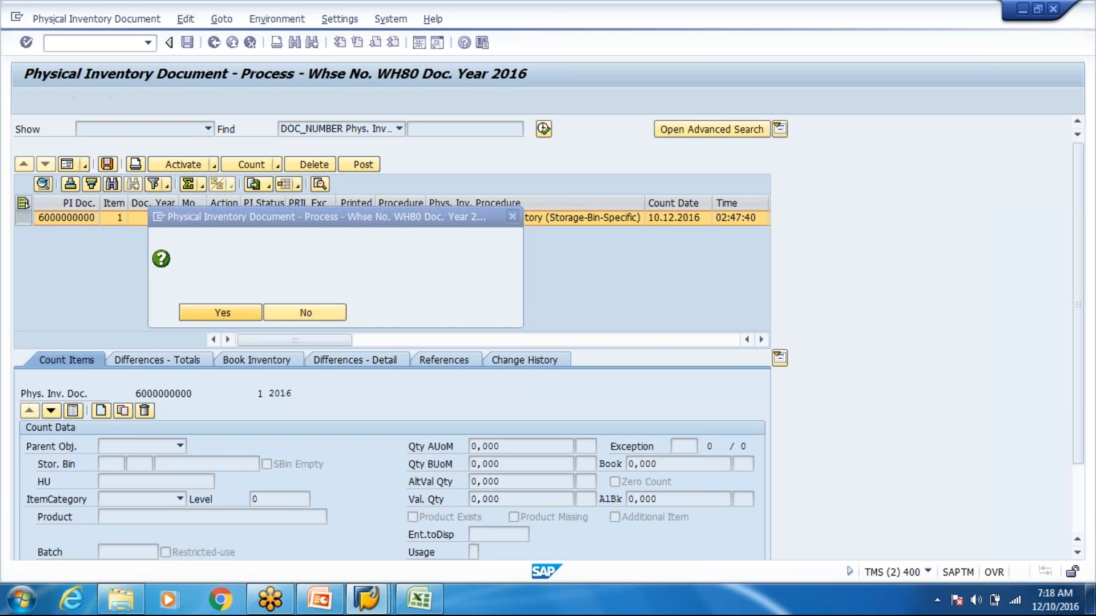
pyautogui.click(79, 412)
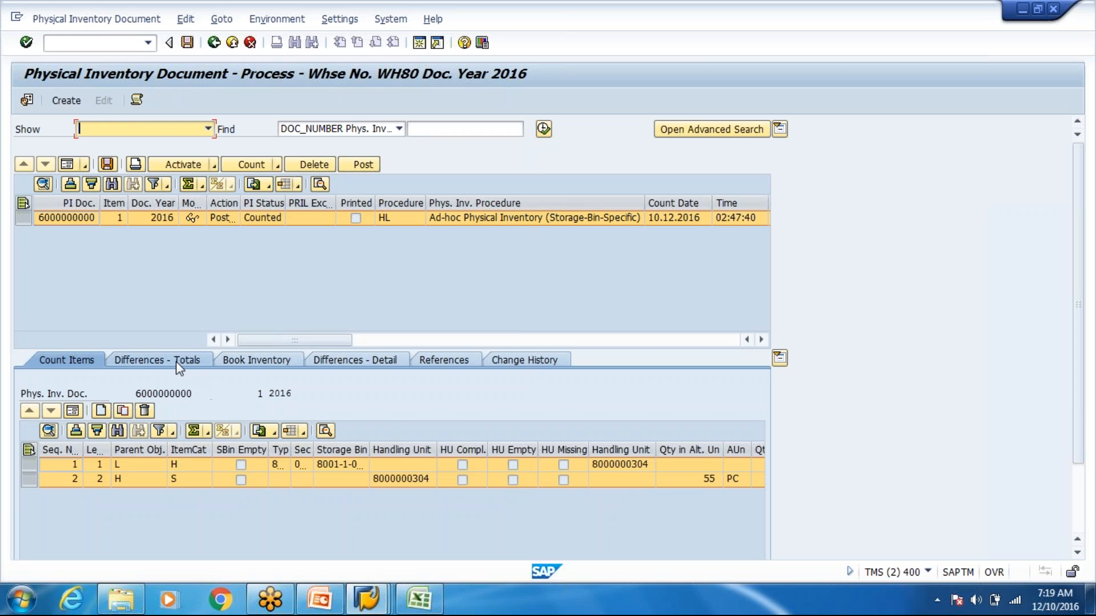
# Examine the counted item's total differences, book inventory and detailed differences, including the form views of both difference records
pyautogui.click(176, 361)
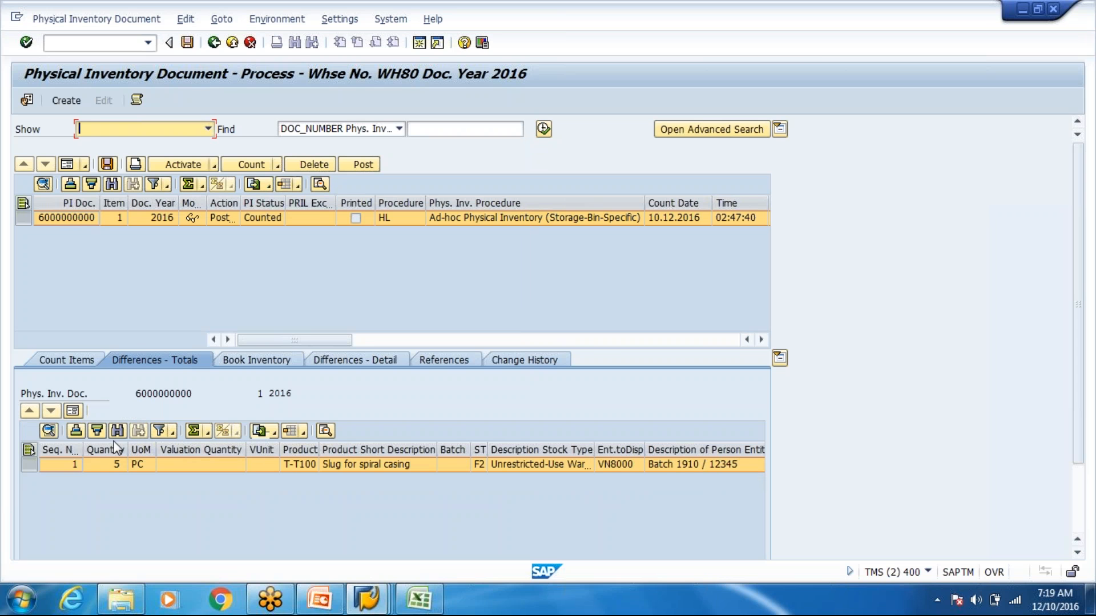
pyautogui.click(75, 410)
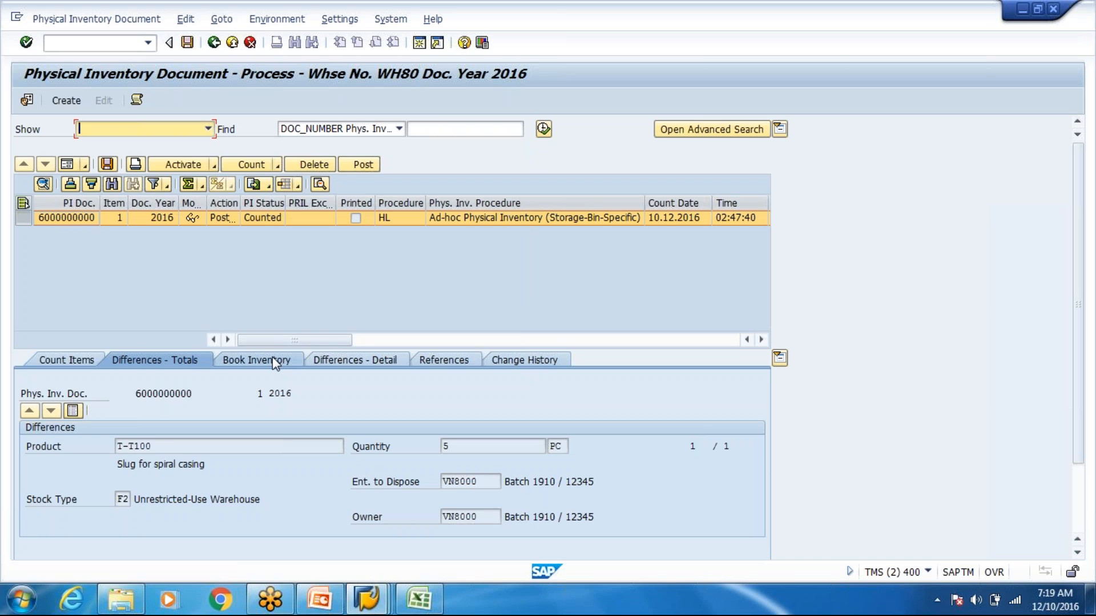
pyautogui.click(274, 362)
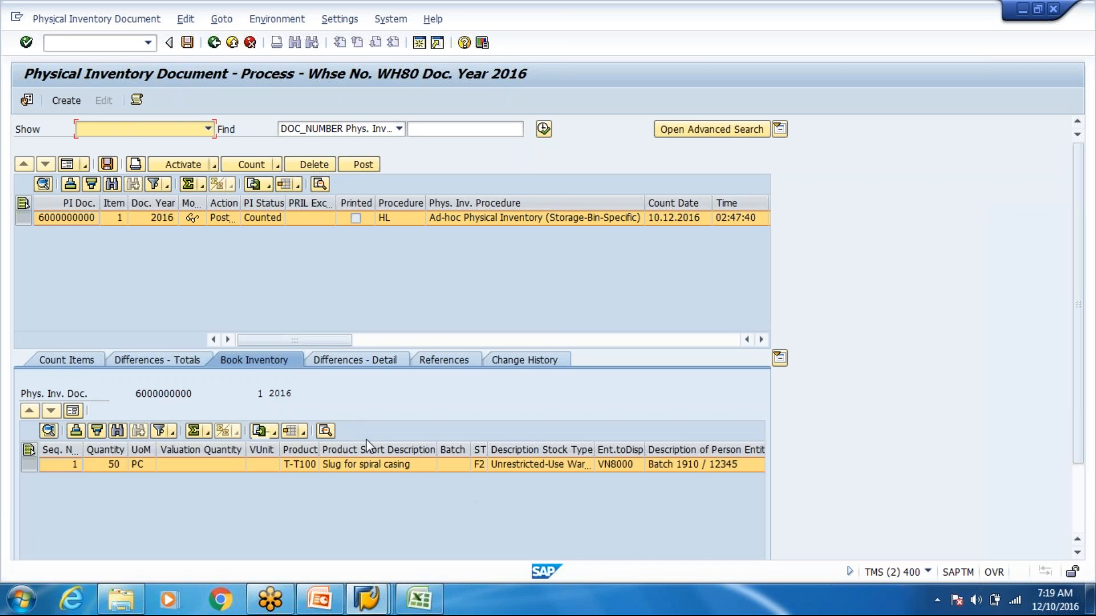
pyautogui.click(356, 365)
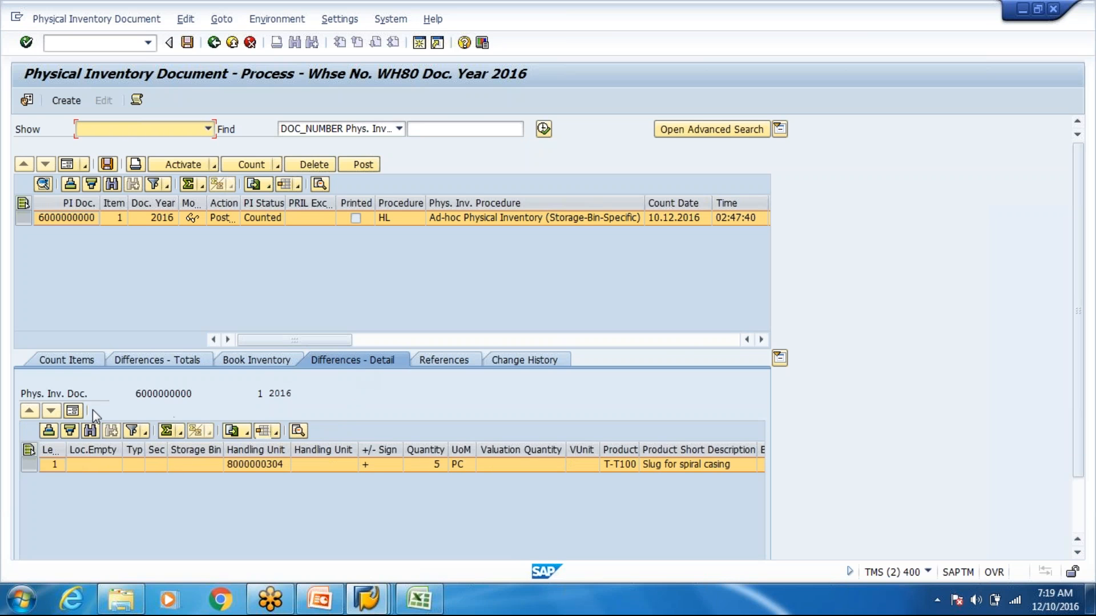
pyautogui.click(73, 411)
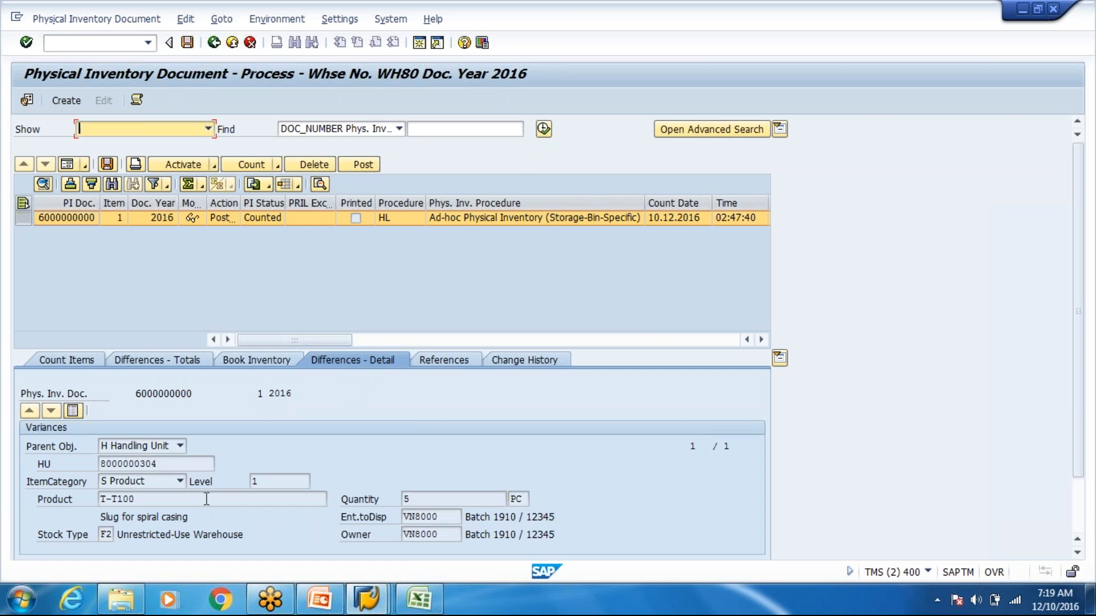
pyautogui.click(452, 494)
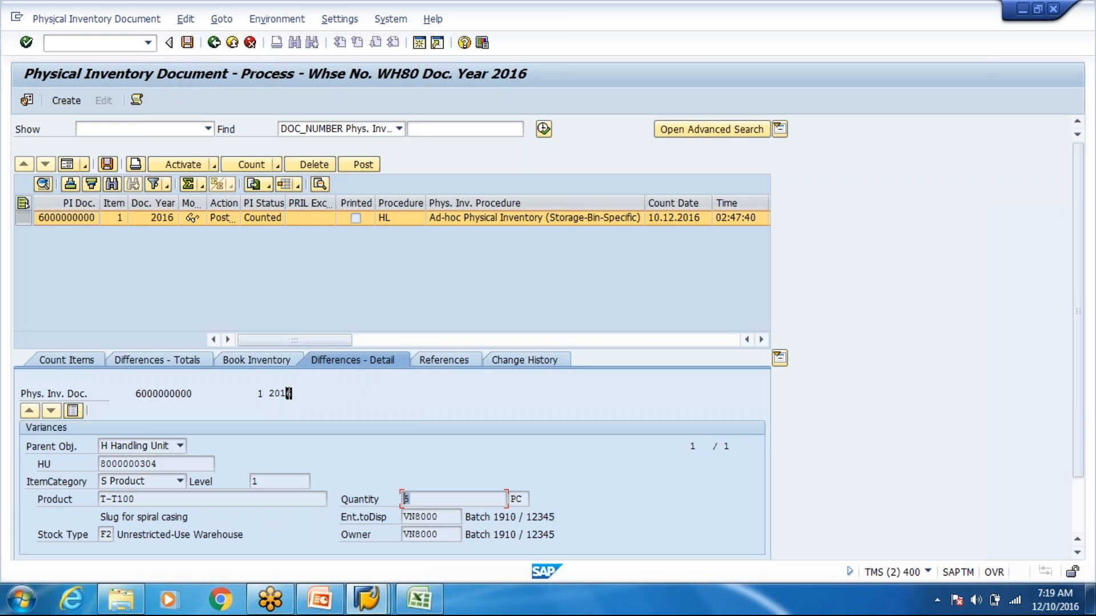
pyautogui.click(158, 464)
# Review the counted item's reference to the warehouse order and its change history
pyautogui.click(439, 366)
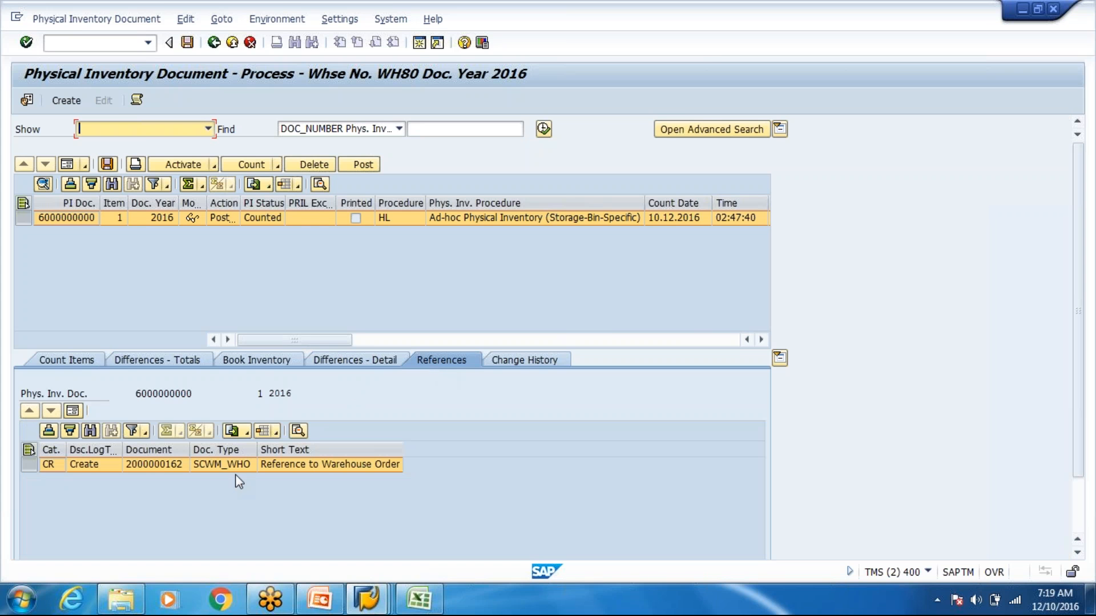
pyautogui.click(173, 473)
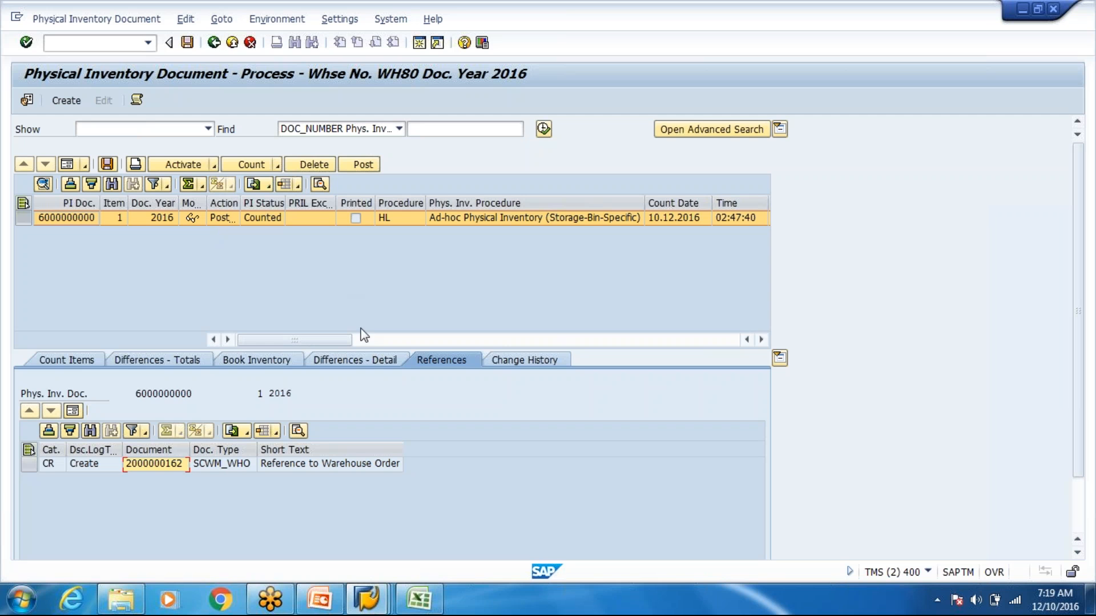
pyautogui.click(516, 360)
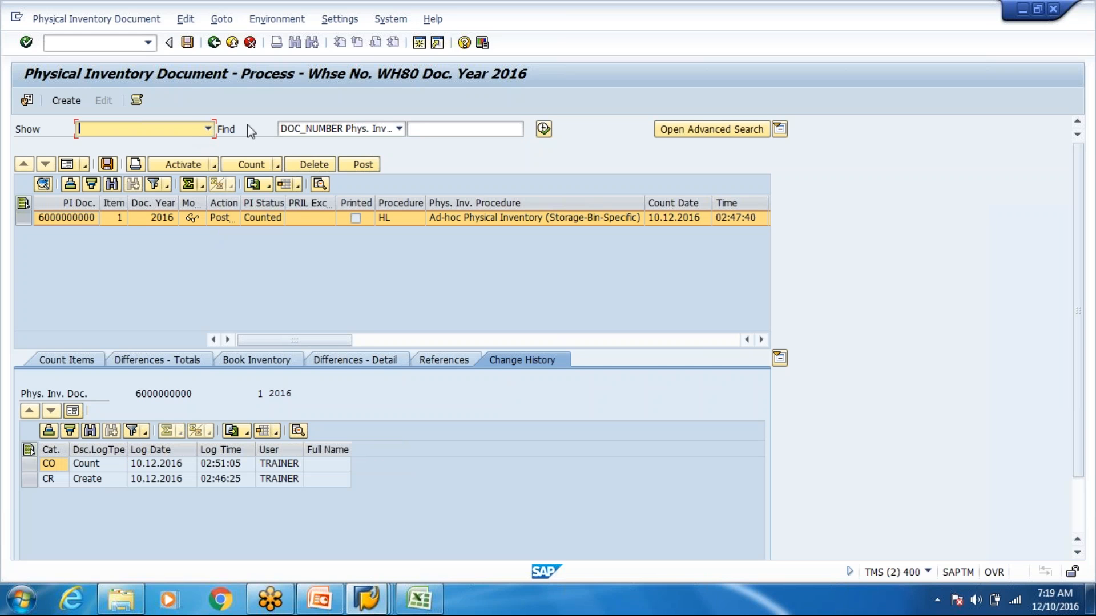
# Try to post the counted physical inventory item, check the available count options and save the document
pyautogui.click(368, 171)
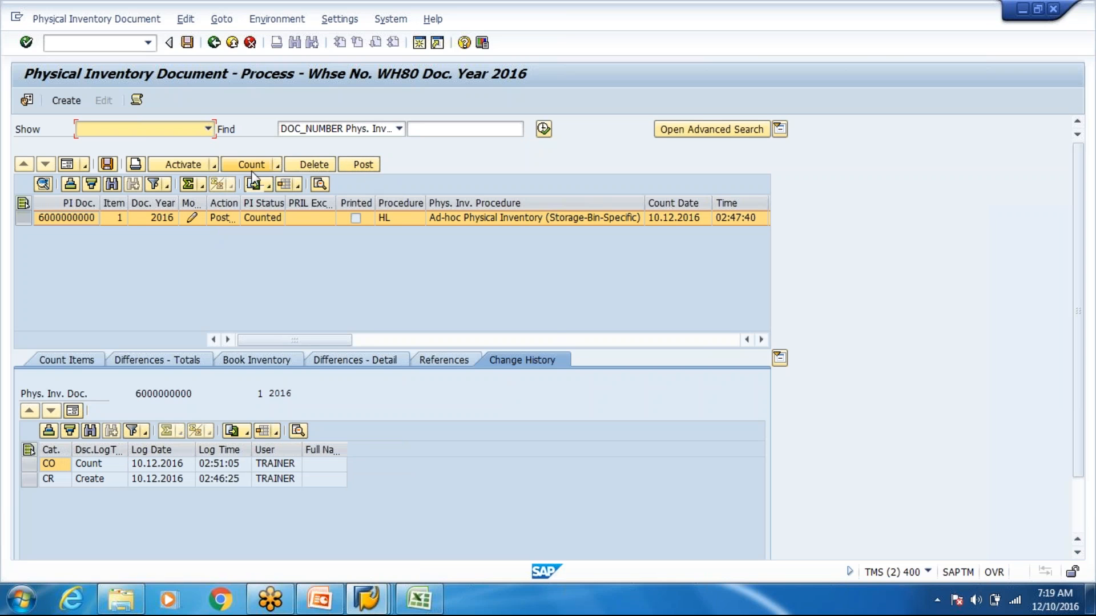
pyautogui.click(275, 166)
pyautogui.click(303, 221)
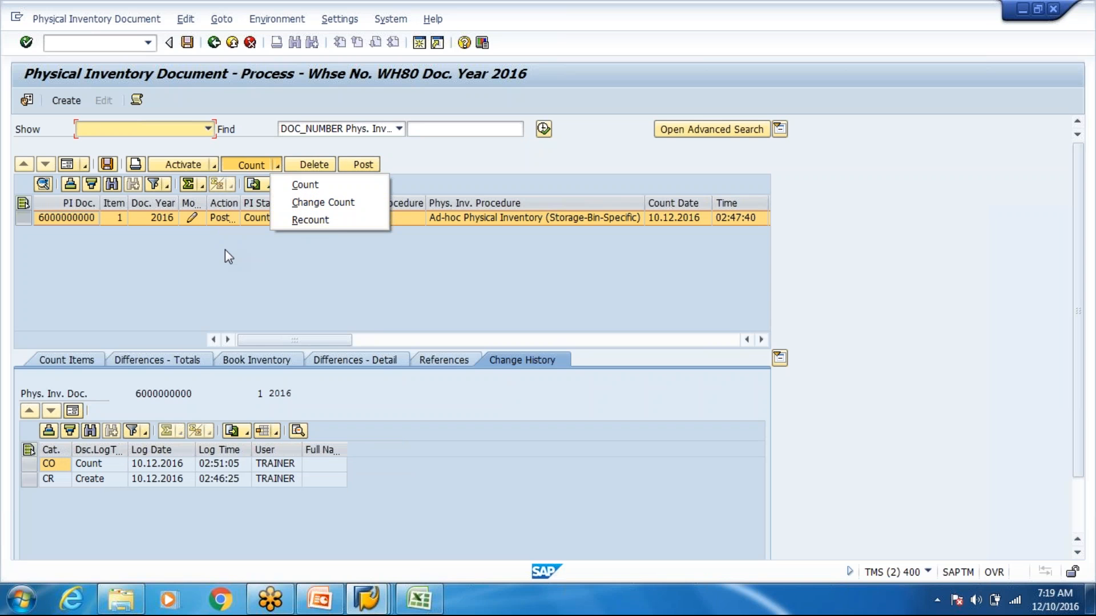
pyautogui.click(23, 206)
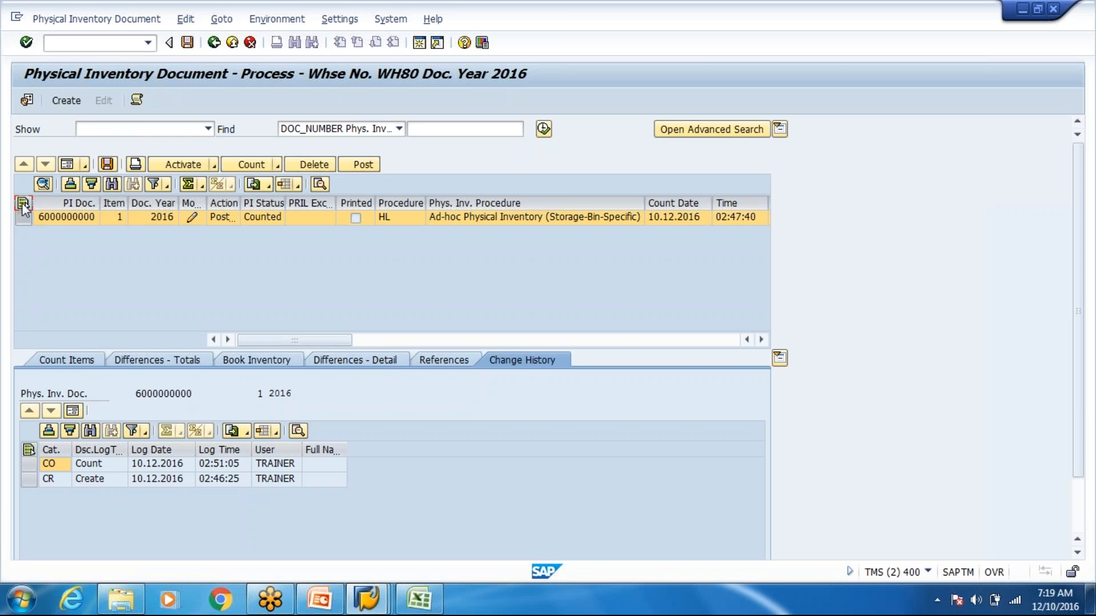
pyautogui.click(188, 44)
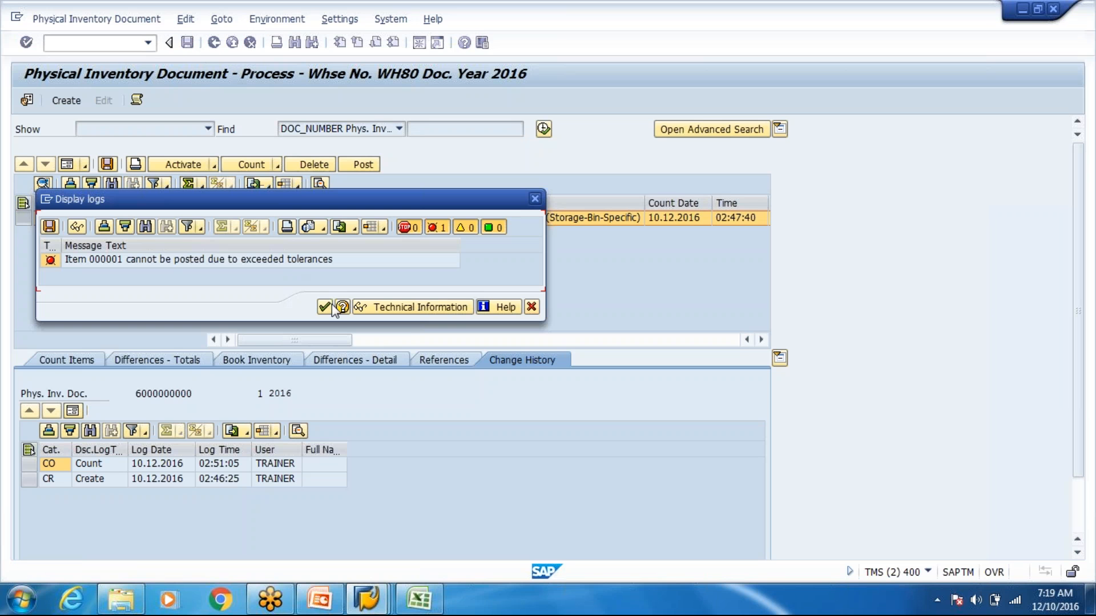
# Close the log, restart transaction /n/scwm/pi_process and rerun the physical inventory document search for WH80
pyautogui.click(325, 307)
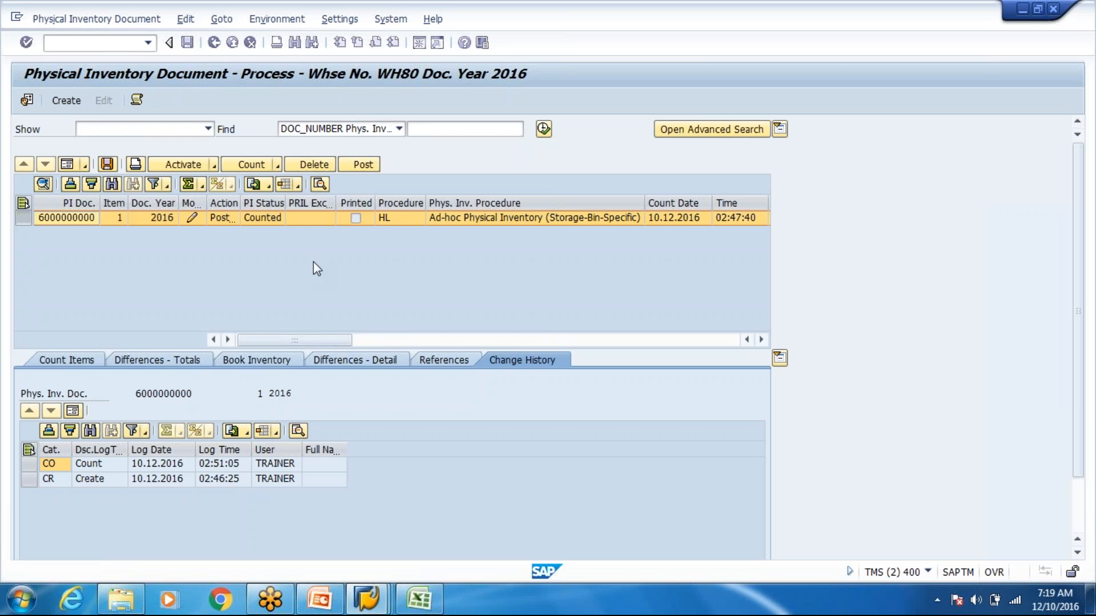
pyautogui.click(147, 43)
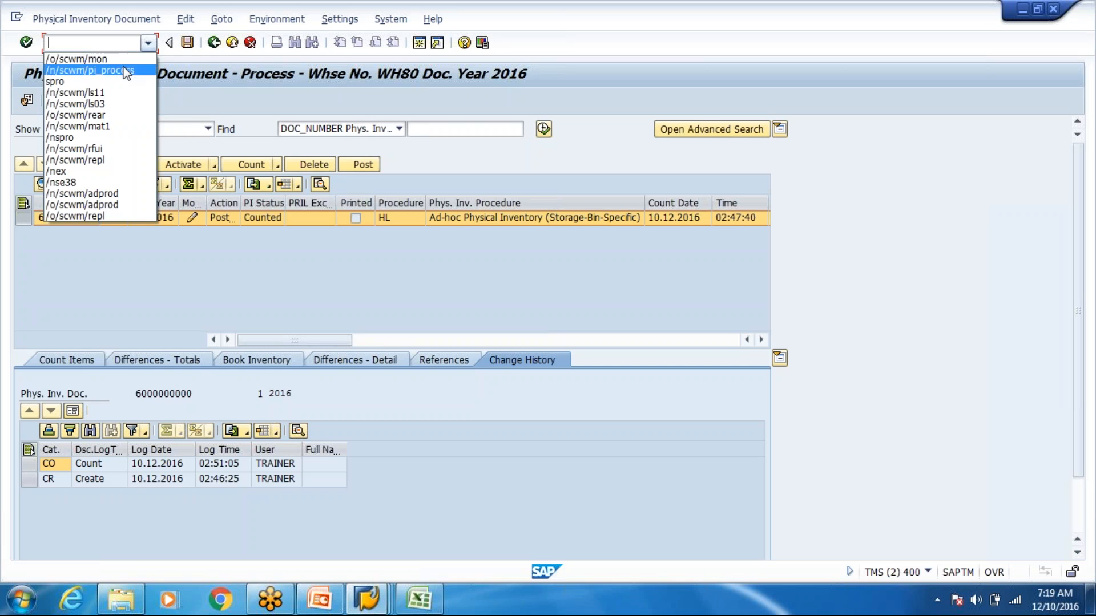
pyautogui.click(127, 71)
pyautogui.press('Return')
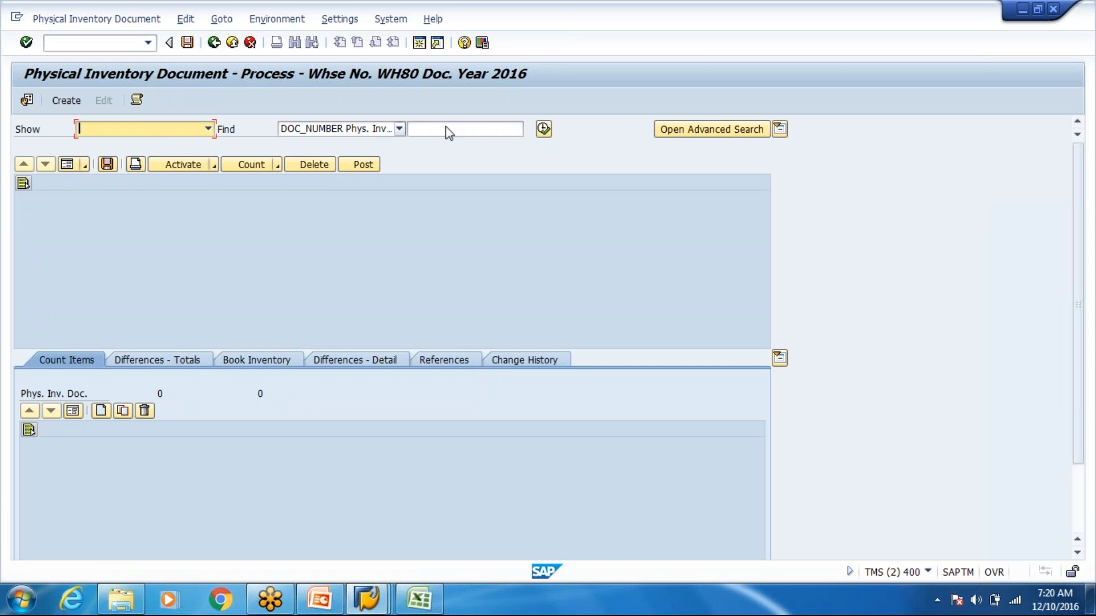
pyautogui.click(543, 129)
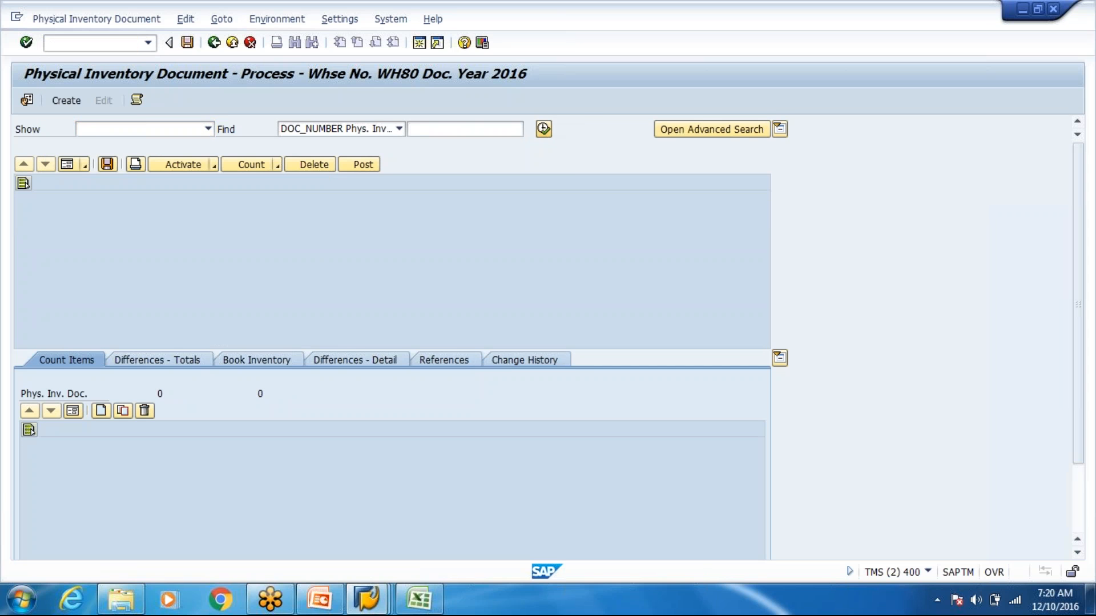
pyautogui.click(223, 313)
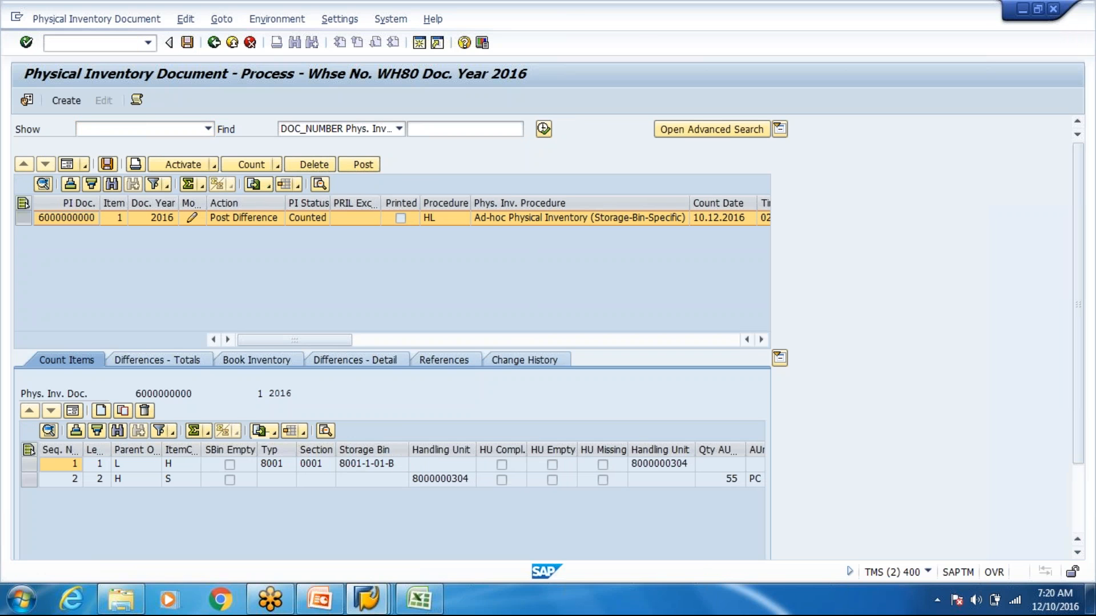
# Try again to save the difference posting of the counted item and check the default warehouse and document year
pyautogui.click(187, 42)
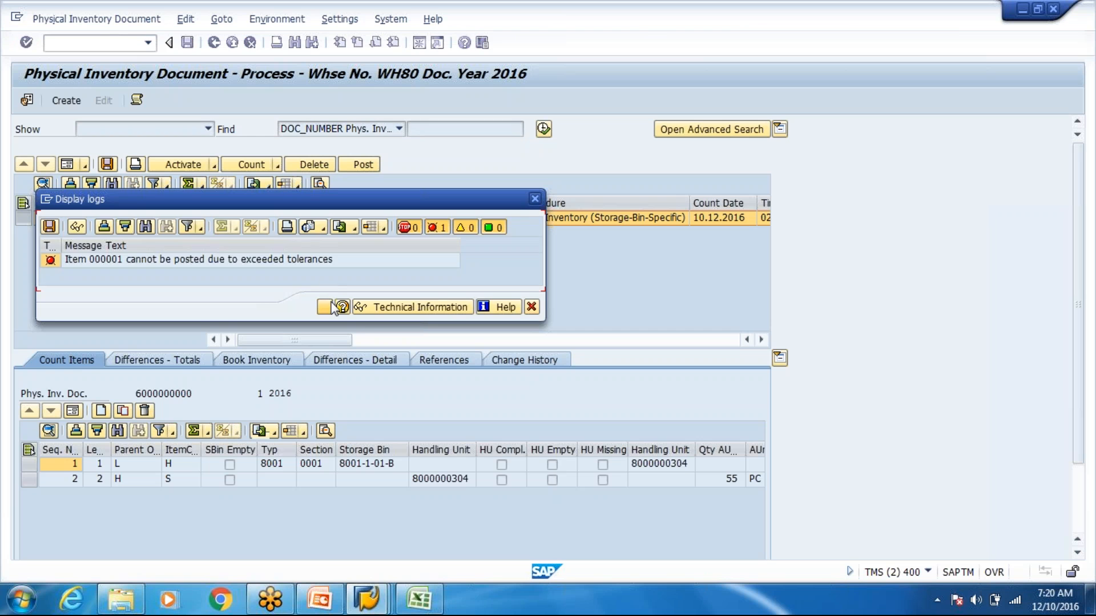
pyautogui.click(331, 307)
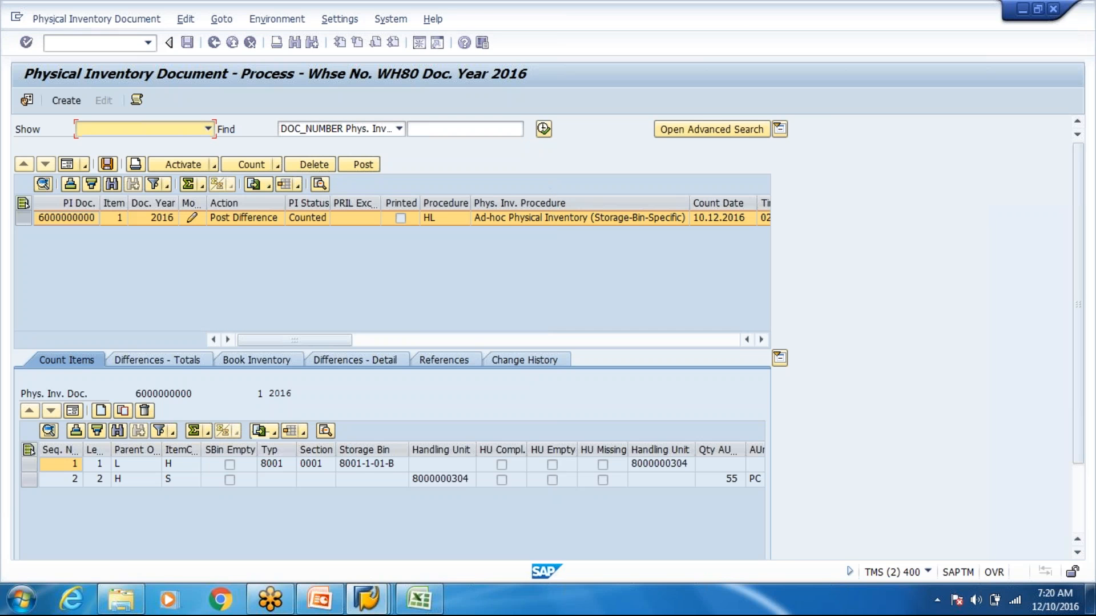
pyautogui.click(28, 101)
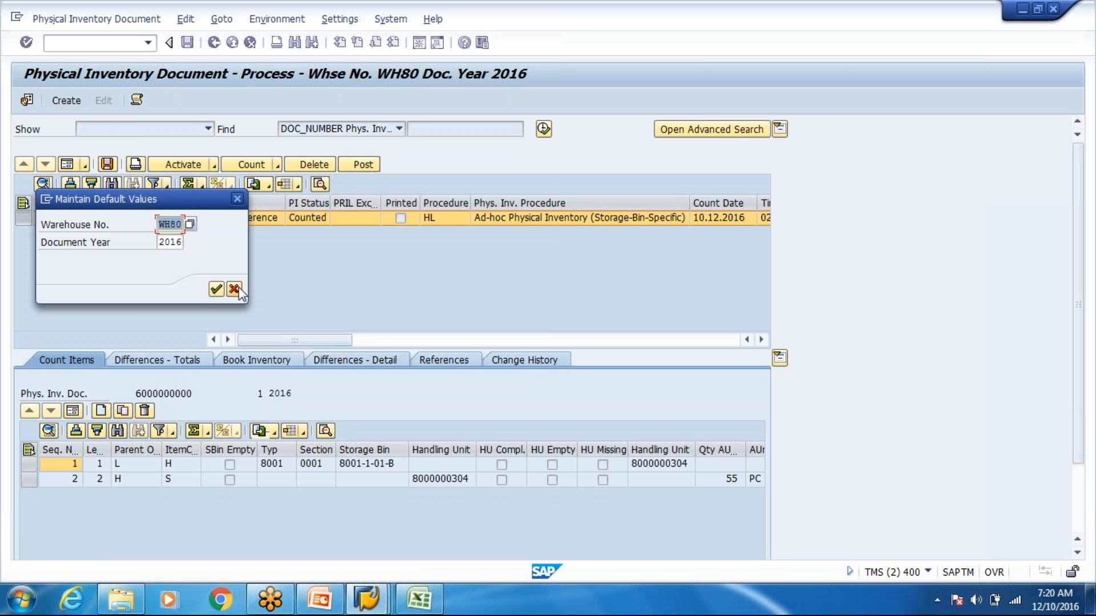
pyautogui.click(237, 288)
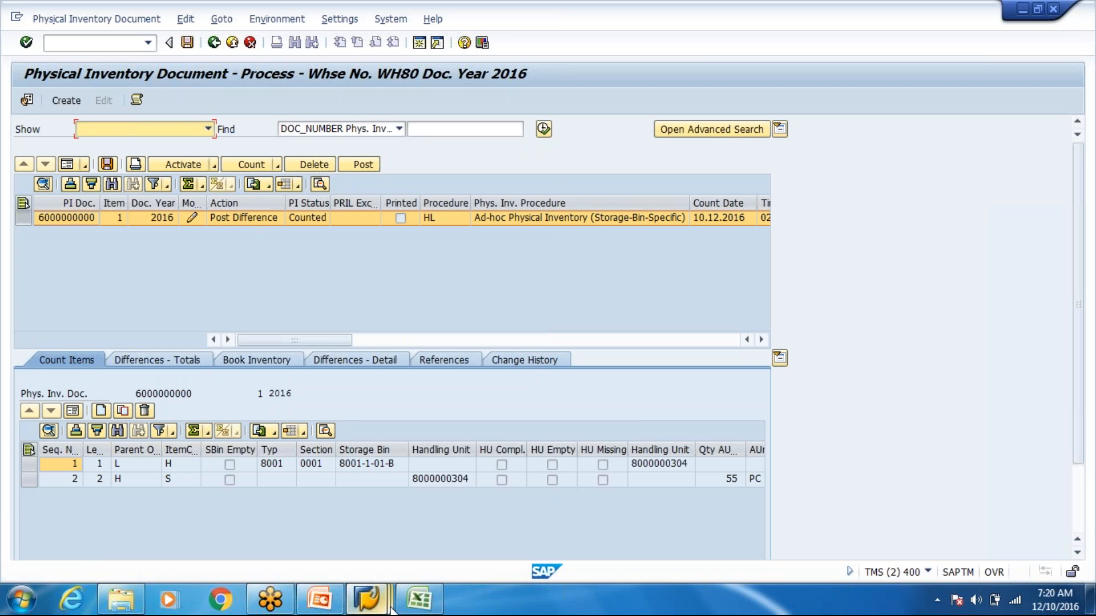
# Switch to the PowerPoint presentation and copy /SCWM/VALUATION_SET from the Interfaces/Reports slide
pyautogui.moveTo(392, 609)
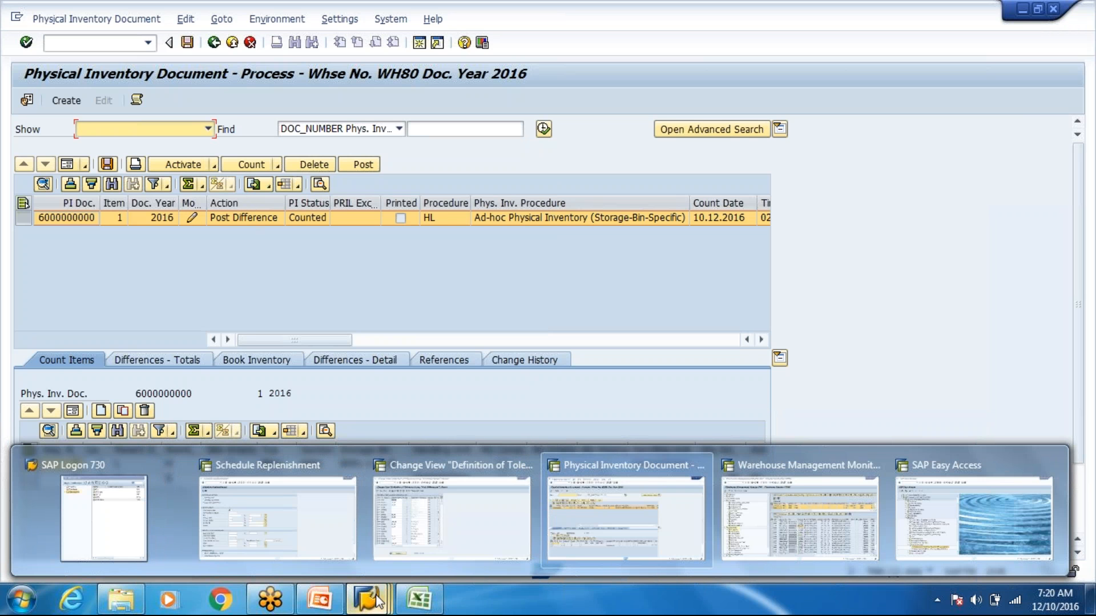
pyautogui.click(322, 602)
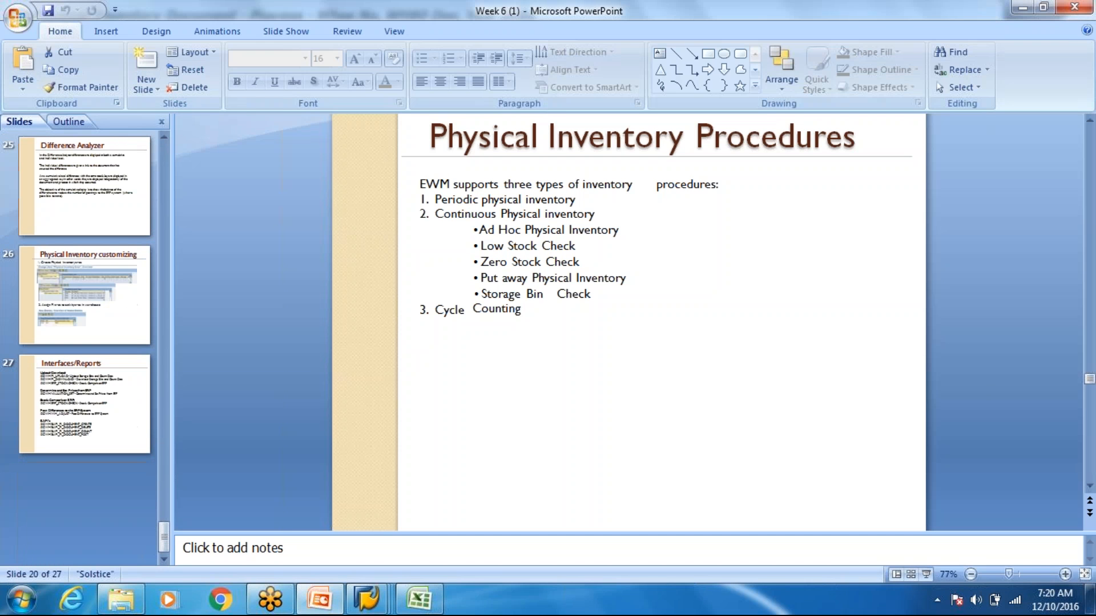
pyautogui.click(116, 366)
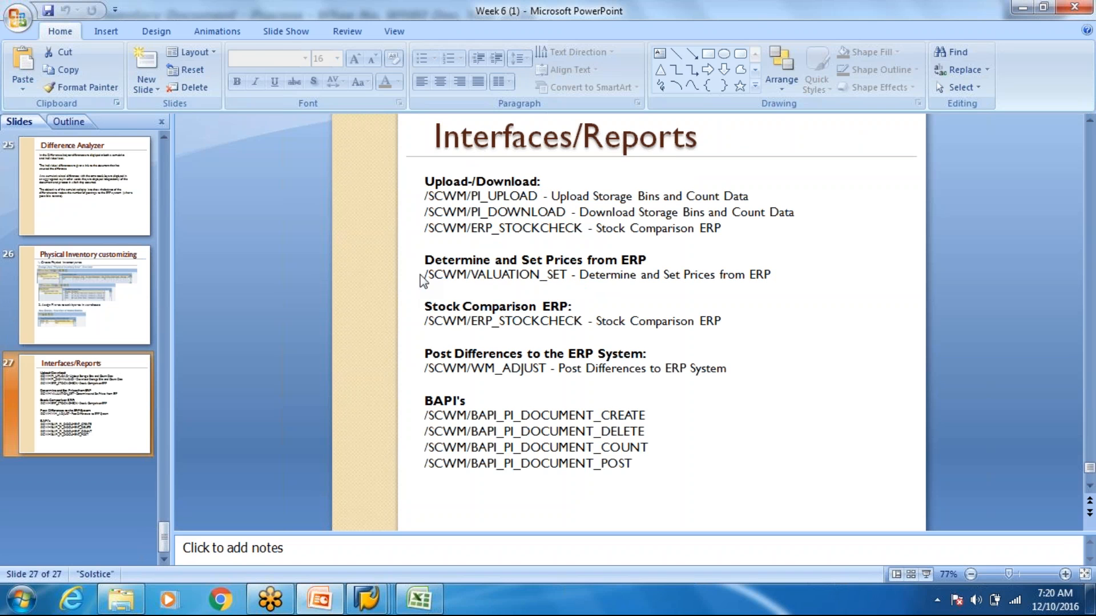
pyautogui.moveTo(428, 274); pyautogui.dragTo(443, 276)
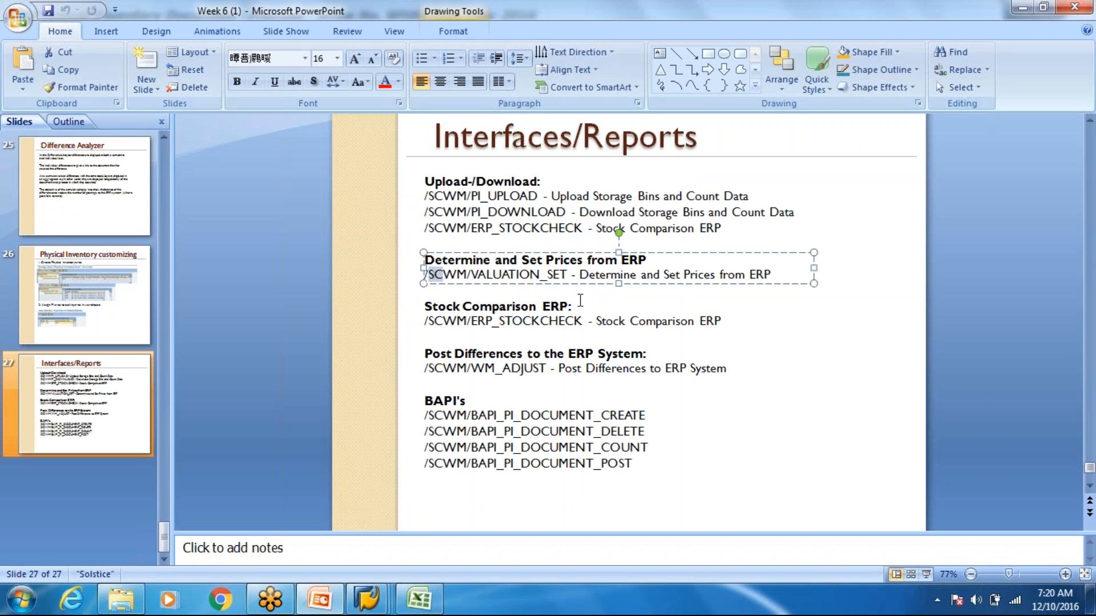
pyautogui.moveTo(569, 277); pyautogui.dragTo(420, 273)
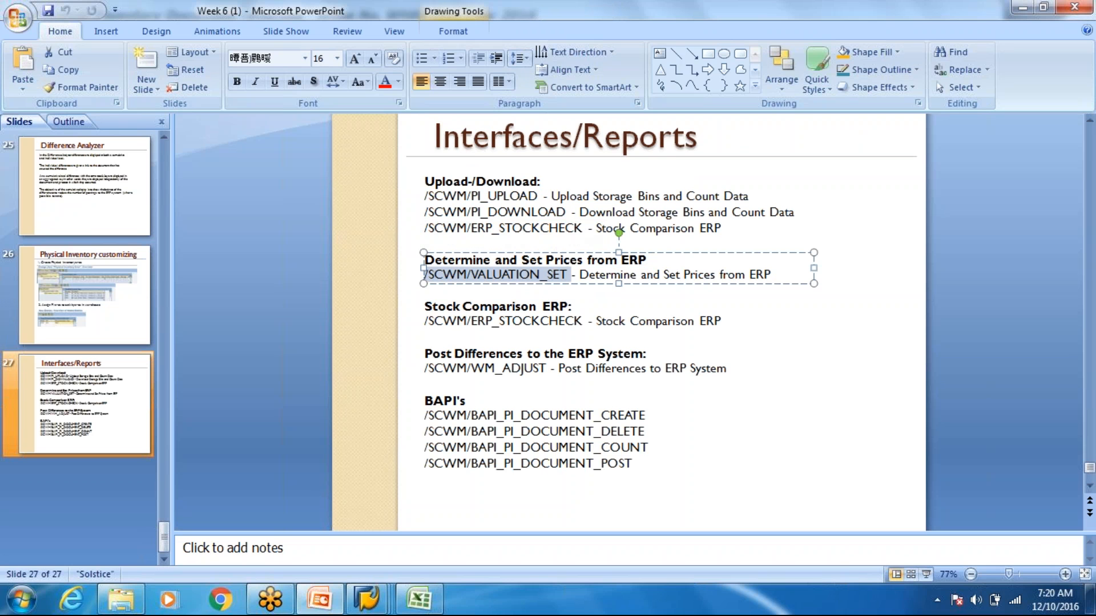
pyautogui.hotkey('ctrl', 'c')
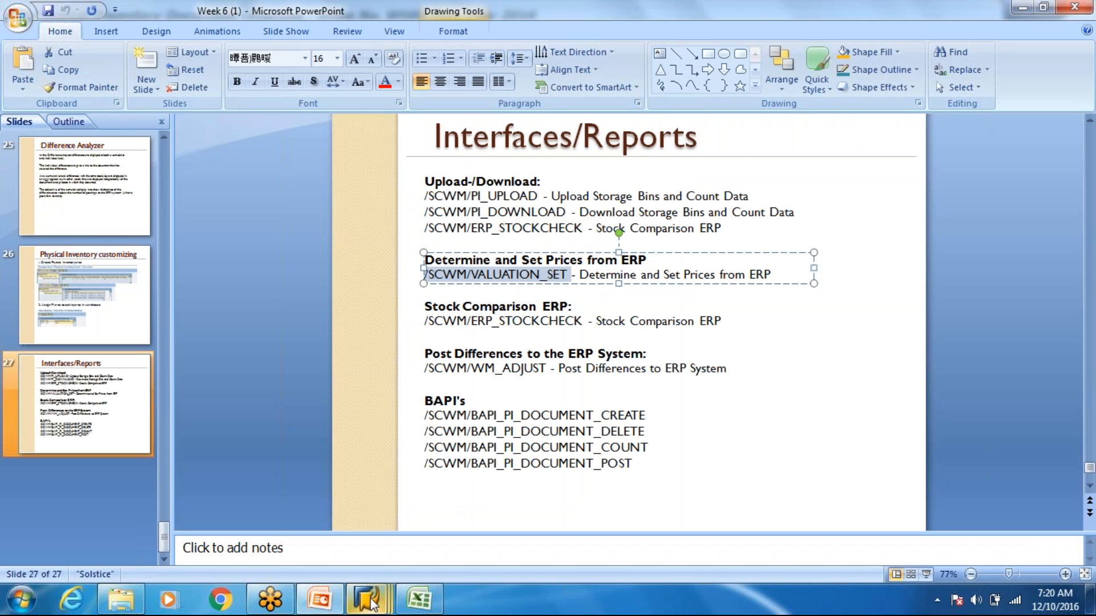
# In the SAP Easy Access session, open the ABAP Editor with /nse38 and try to execute program /SCWM/VALUATION_SET
pyautogui.click(370, 605)
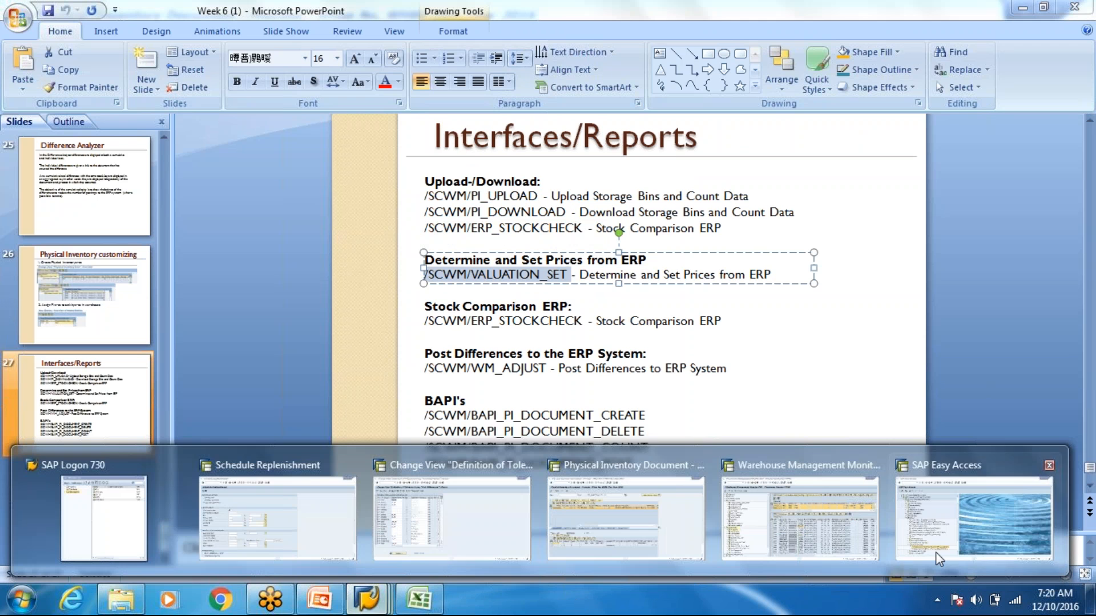
pyautogui.click(939, 559)
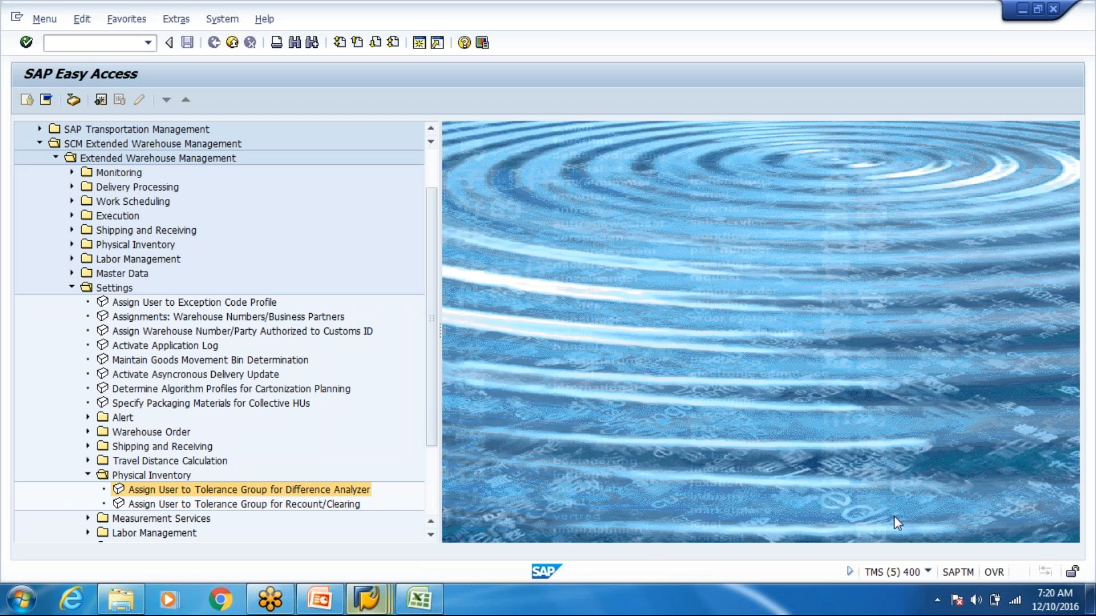
pyautogui.click(126, 44)
pyautogui.write('/')
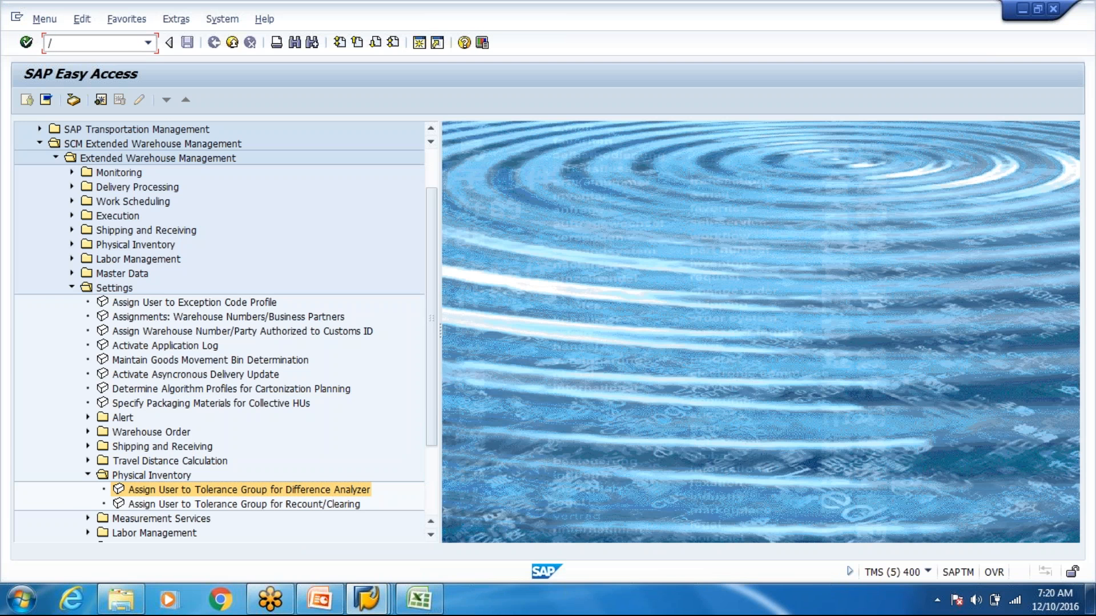
pyautogui.write('n')
pyautogui.write('se38')
pyautogui.press('Return')
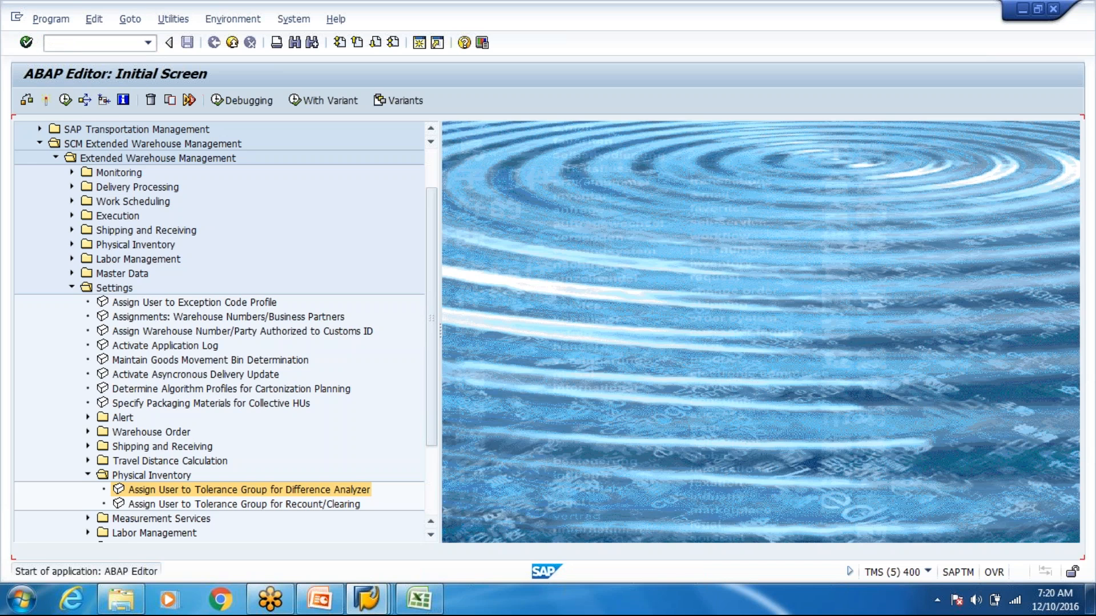
pyautogui.hotkey('ctrl', 'v')
pyautogui.click(62, 98)
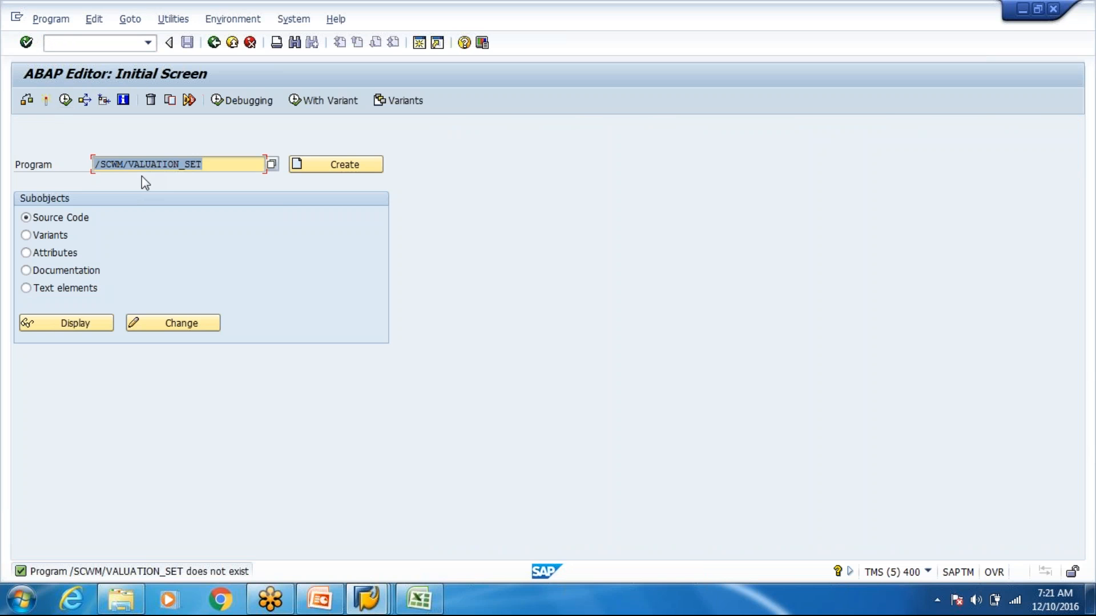
# Start the Determine and Set Prices transaction with /n/SCWM/VALUATION_SET
pyautogui.click(113, 42)
pyautogui.write('/n')
pyautogui.hotkey('ctrl', 'v')
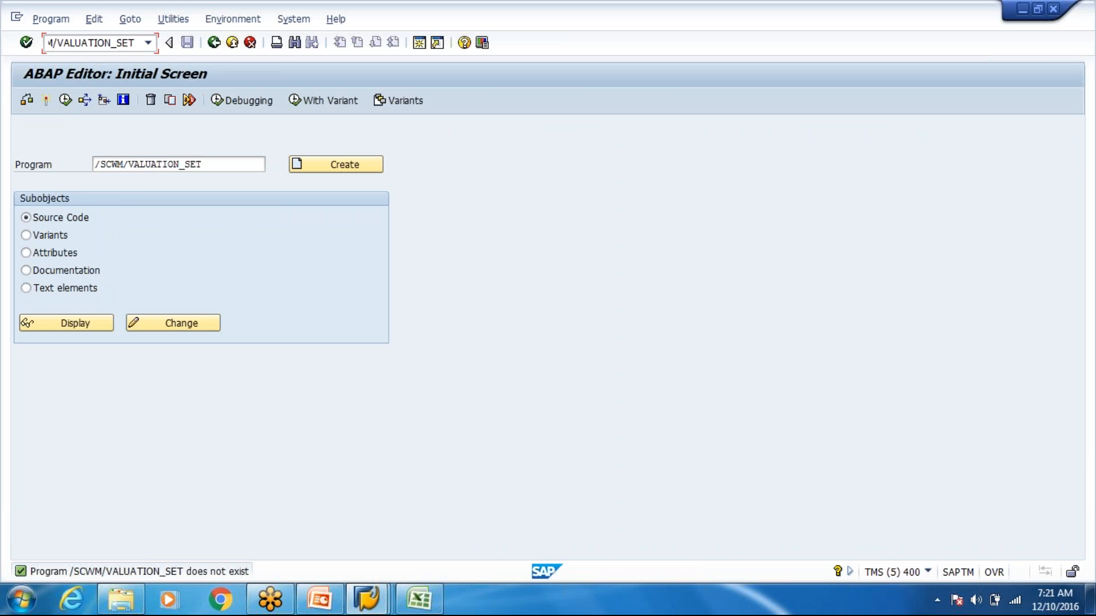
pyautogui.press('Return')
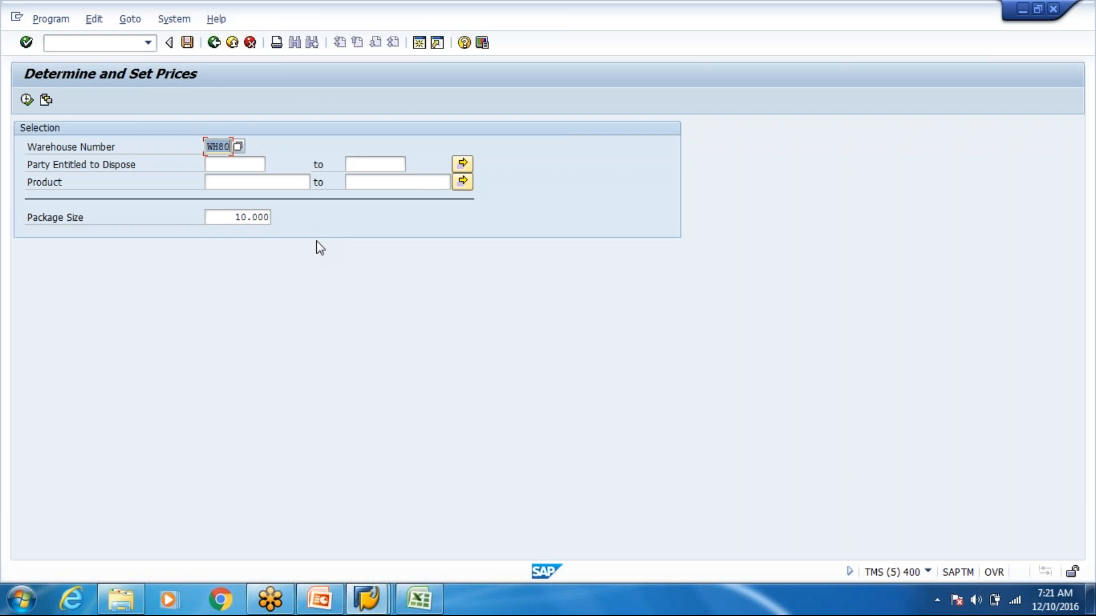
# Glance at the Post Differences tolerance groups session and try to run the price determination for WH80 without product restrictions
pyautogui.click(286, 184)
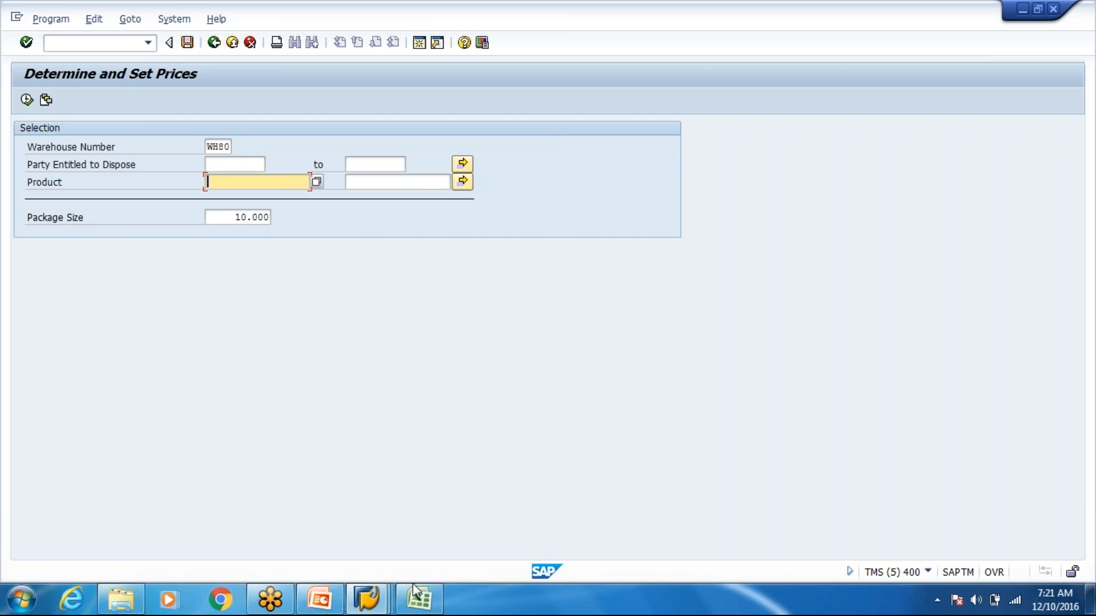
pyautogui.click(368, 600)
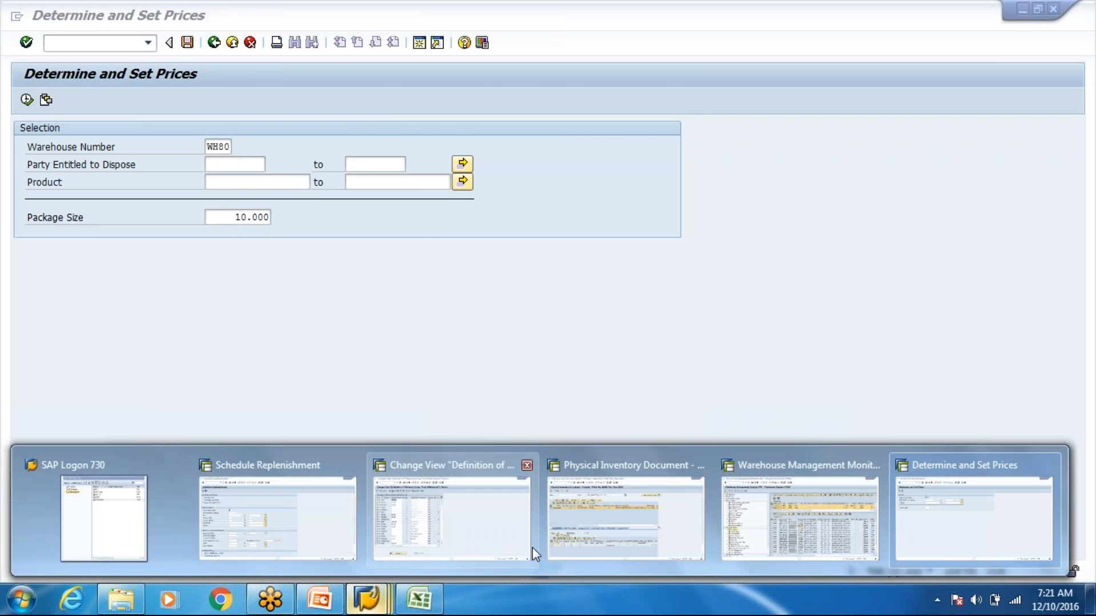
pyautogui.click(532, 547)
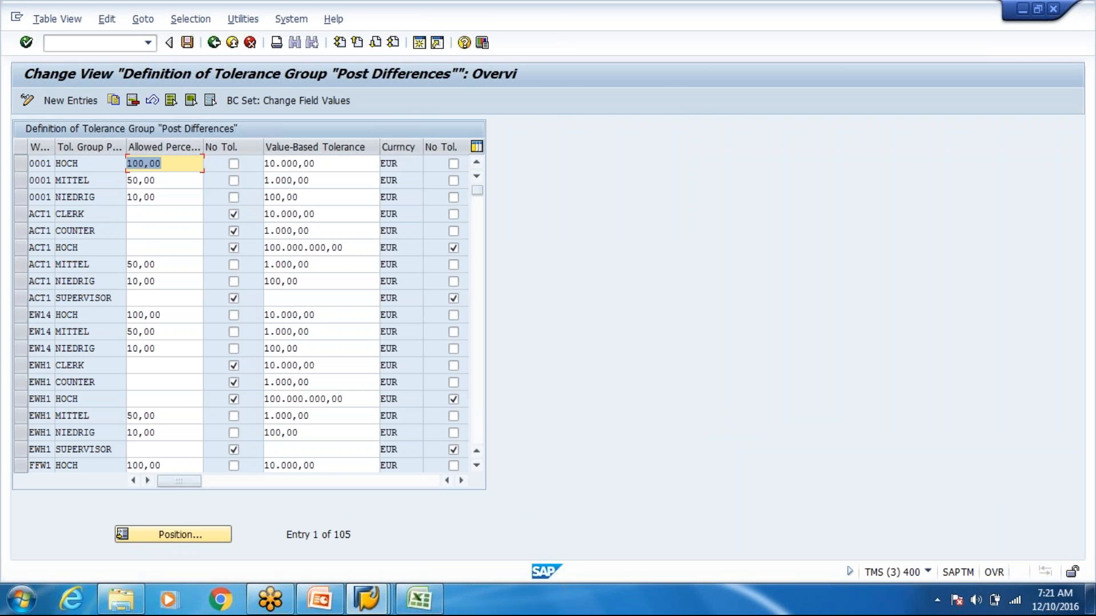
pyautogui.hotkey('alt', 'Tab')
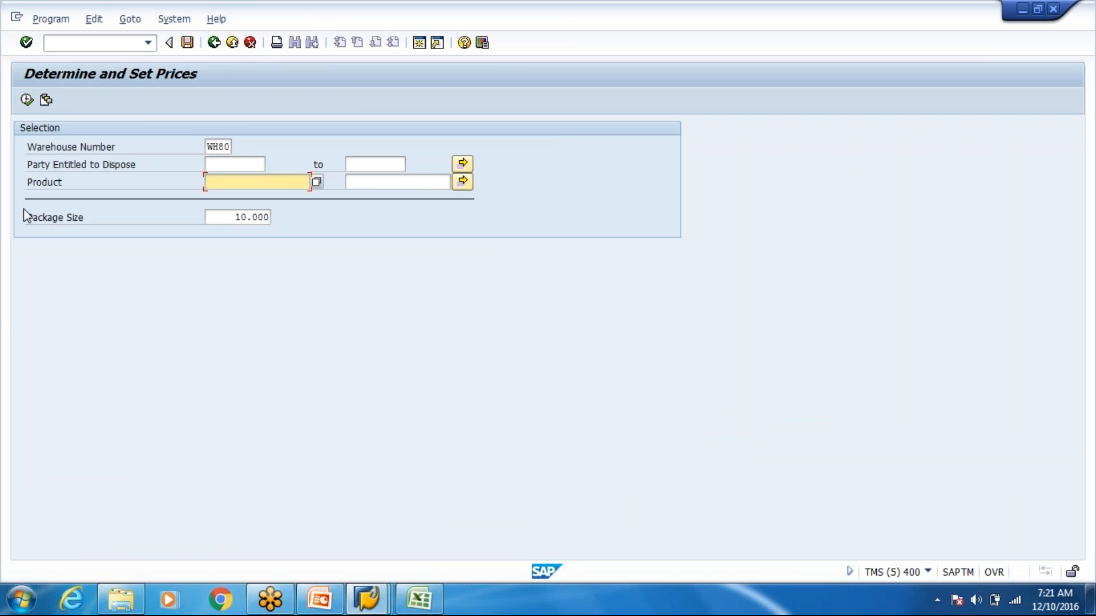
pyautogui.click(26, 101)
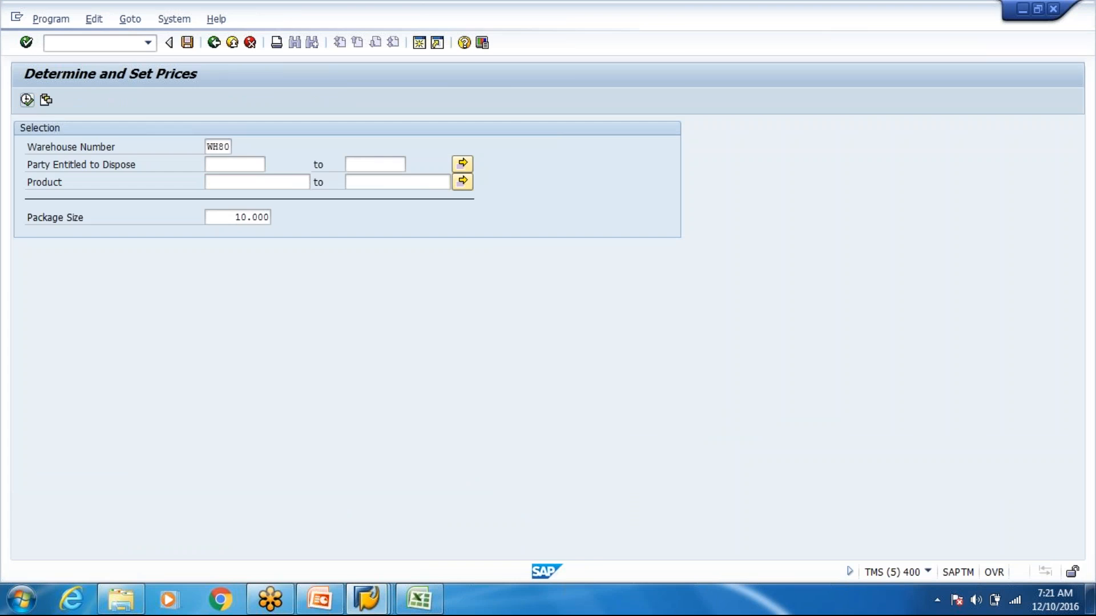
pyautogui.press('Return')
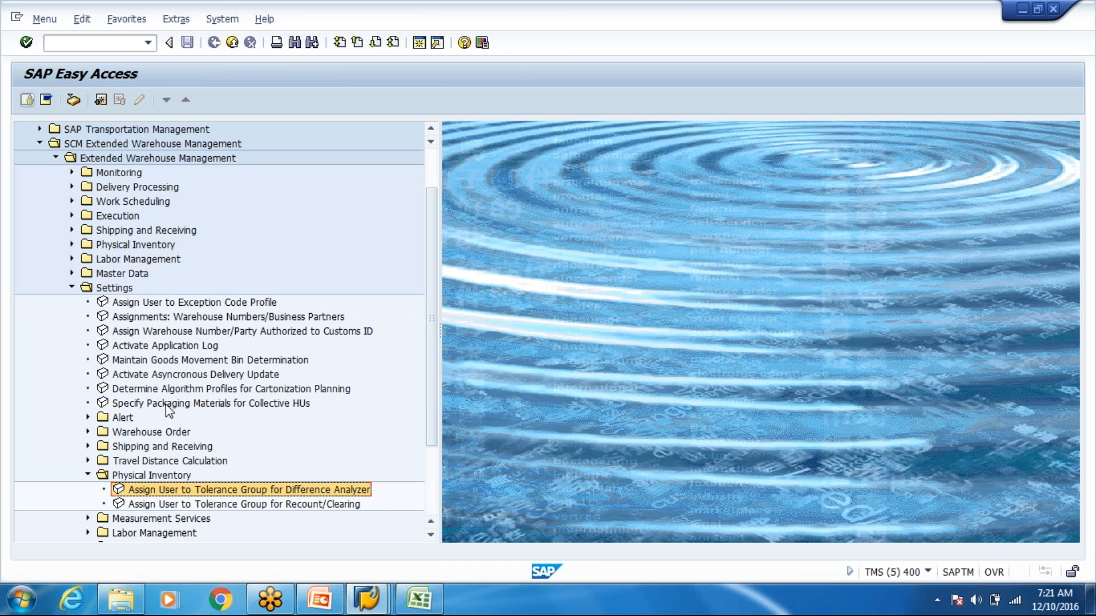
# Reopen Determine and Set Prices and run it for WH80 with party entitled to dispose VN8000 and product T-T100
pyautogui.click(147, 42)
pyautogui.click(137, 110)
pyautogui.press('Return')
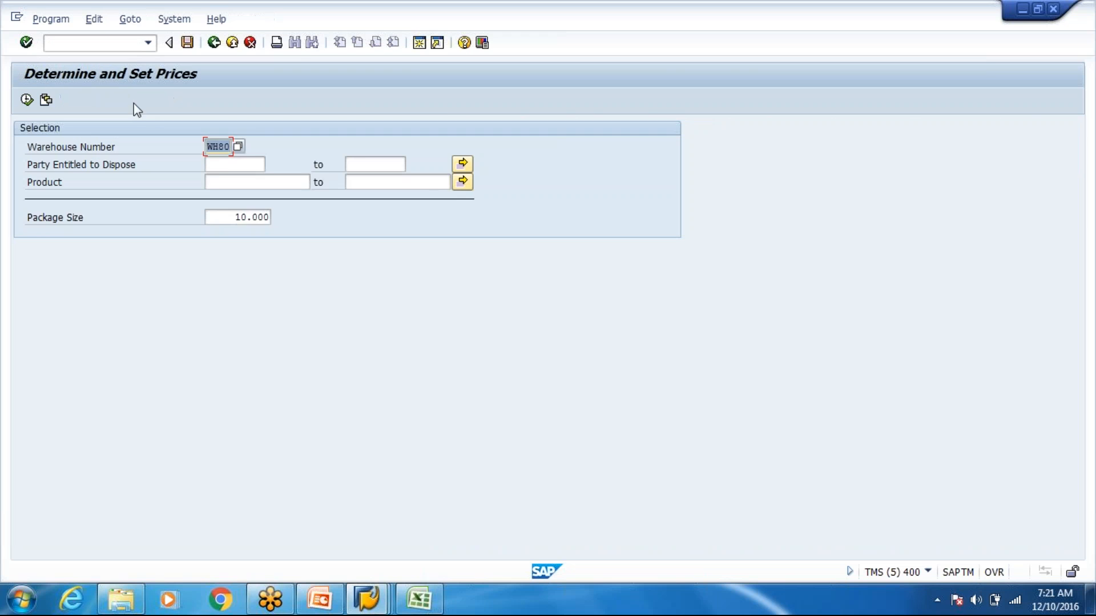
pyautogui.click(218, 181)
pyautogui.write('t-t100')
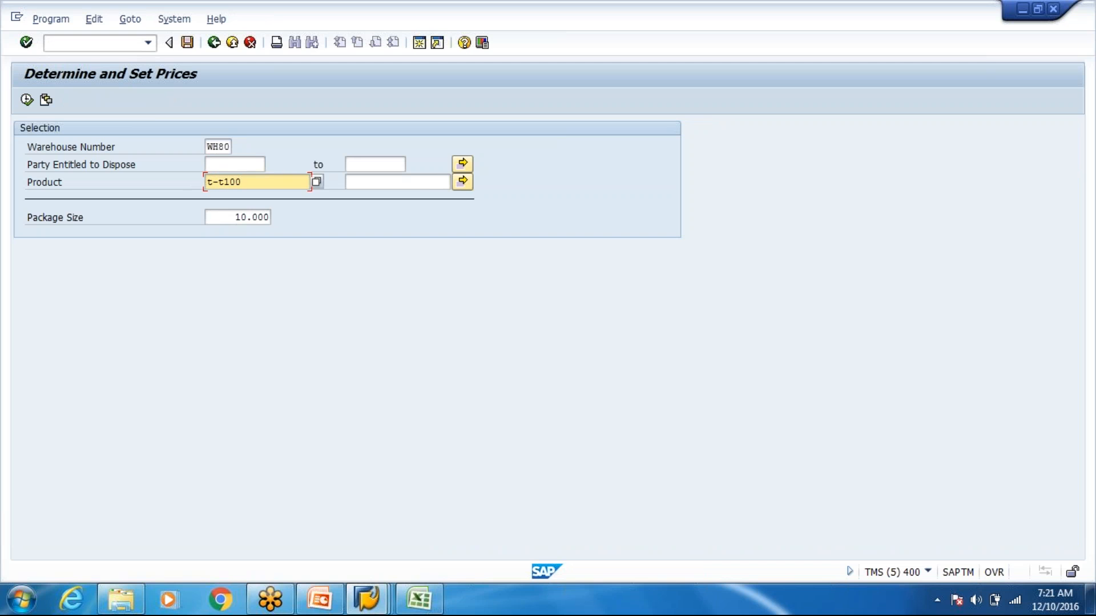
pyautogui.click(254, 165)
pyautogui.write('v')
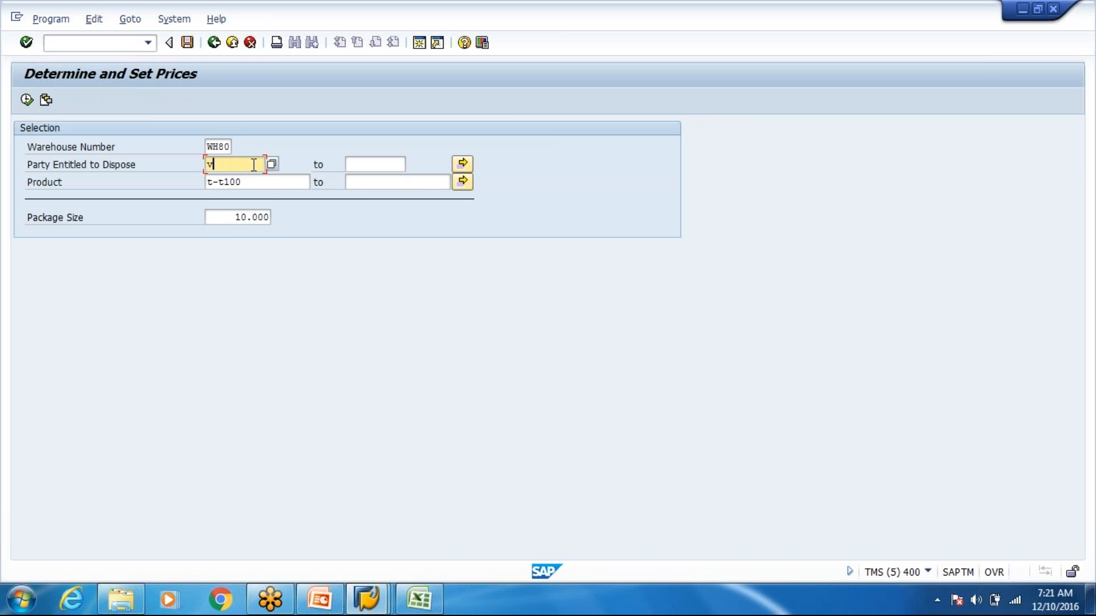
pyautogui.write('n8000')
pyautogui.click(27, 100)
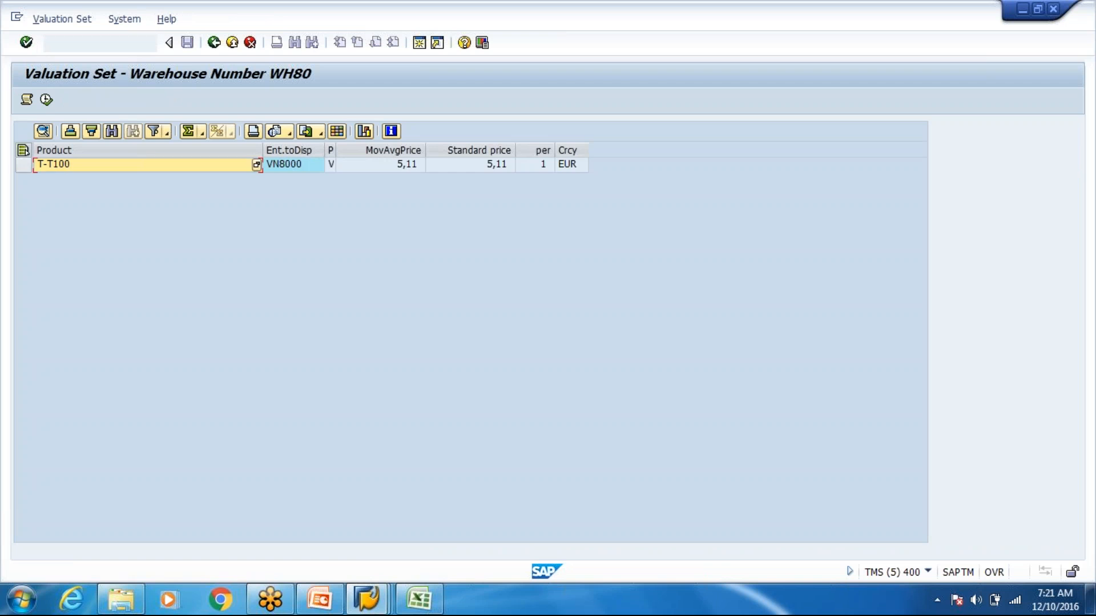
# Take over the determined prices for product T-T100 into the valuation data and leave the transaction
pyautogui.click(23, 164)
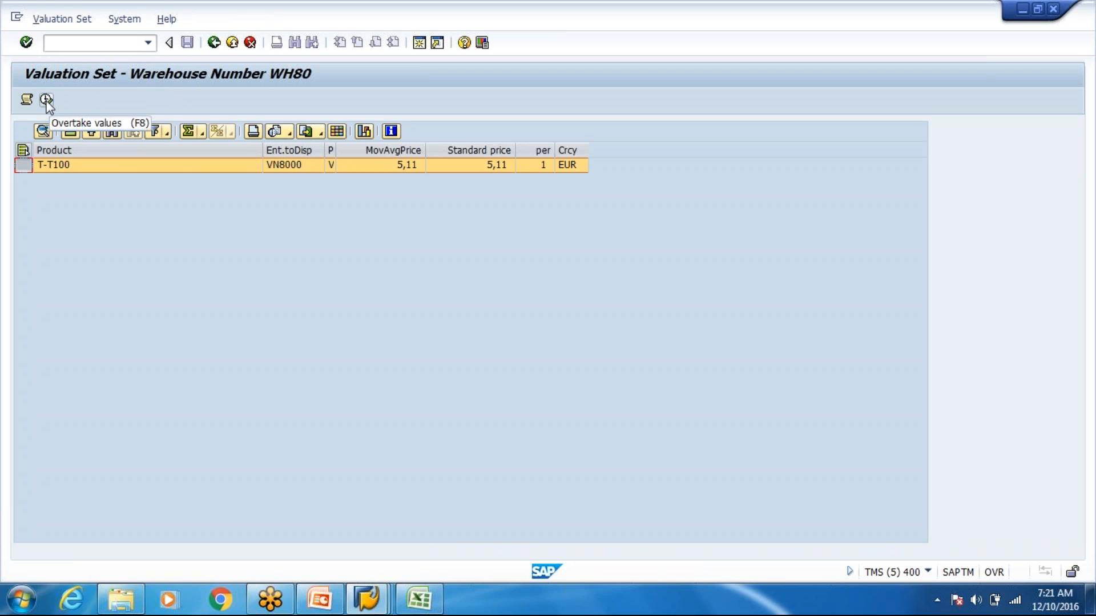
pyautogui.click(46, 101)
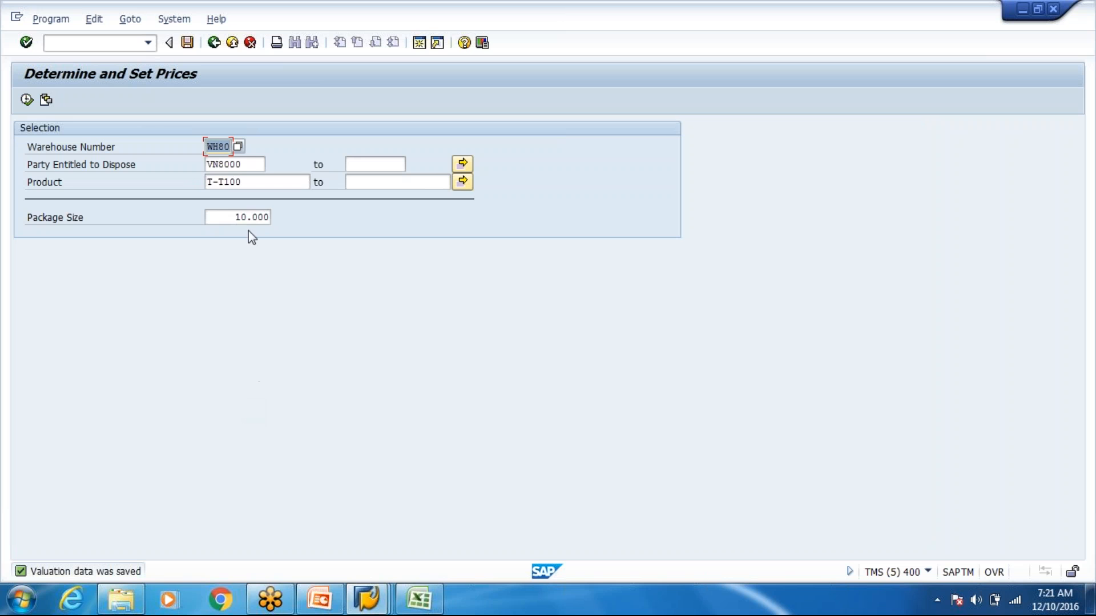
pyautogui.click(233, 51)
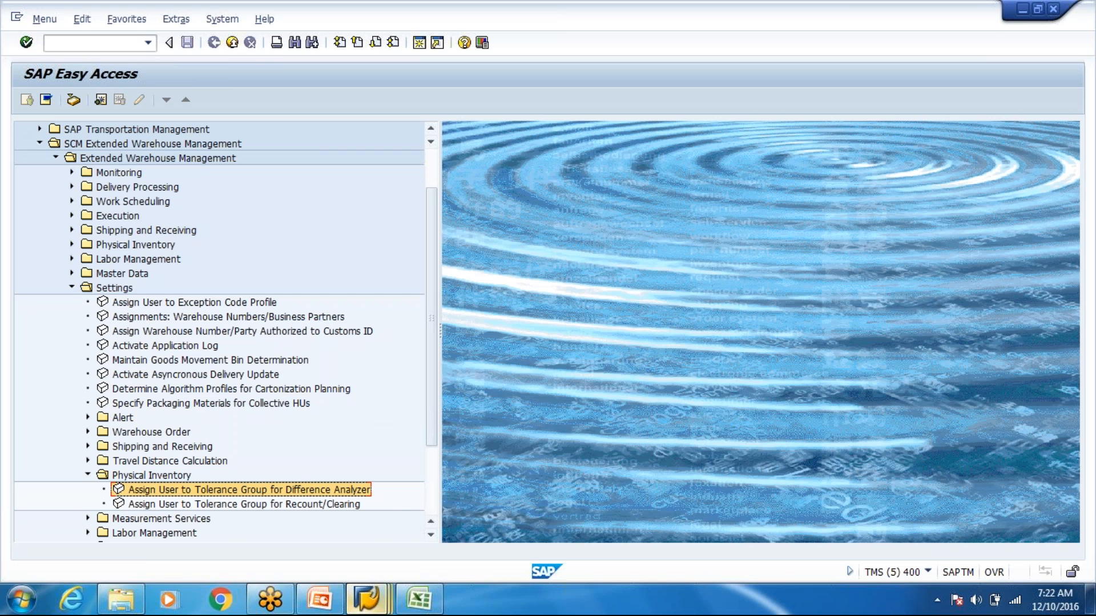
# Return to the physical inventory document session for WH80 and restart it with /n/scwm/pi_process
pyautogui.moveTo(366, 600)
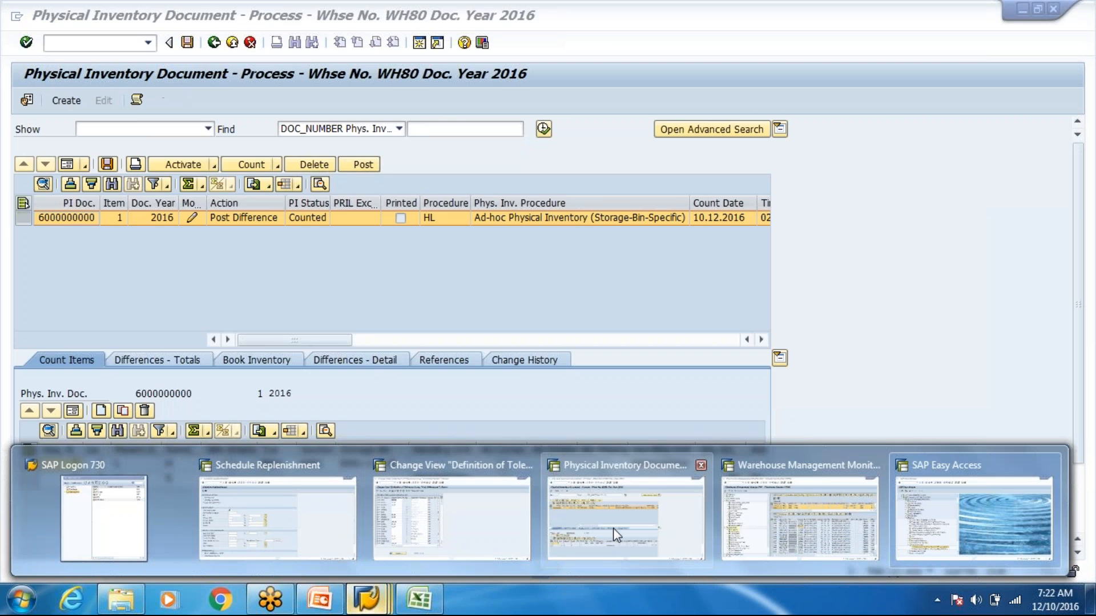
pyautogui.click(613, 529)
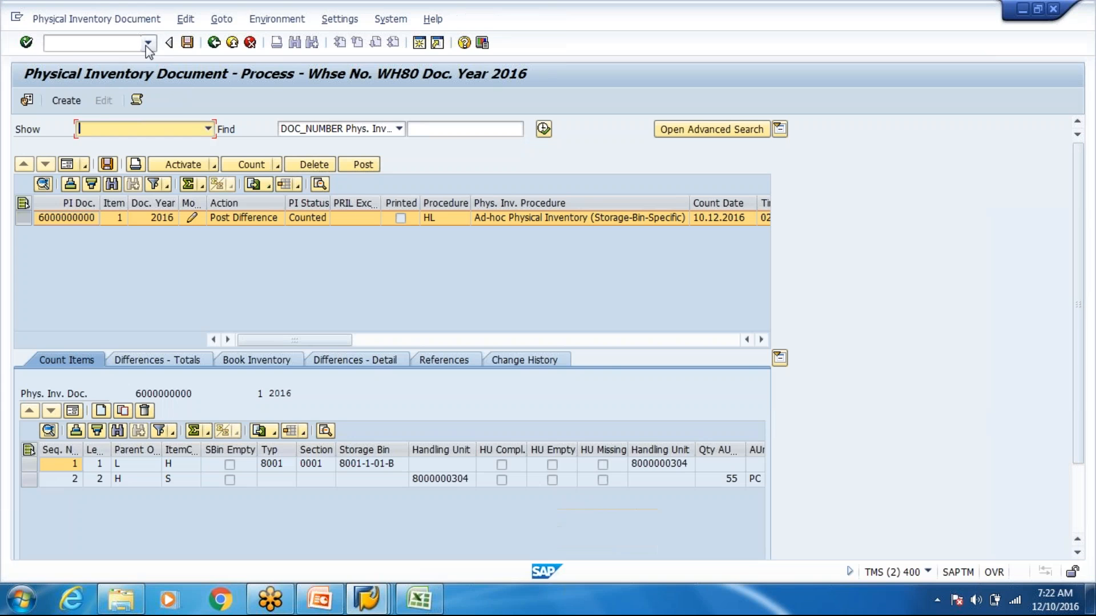
pyautogui.click(148, 42)
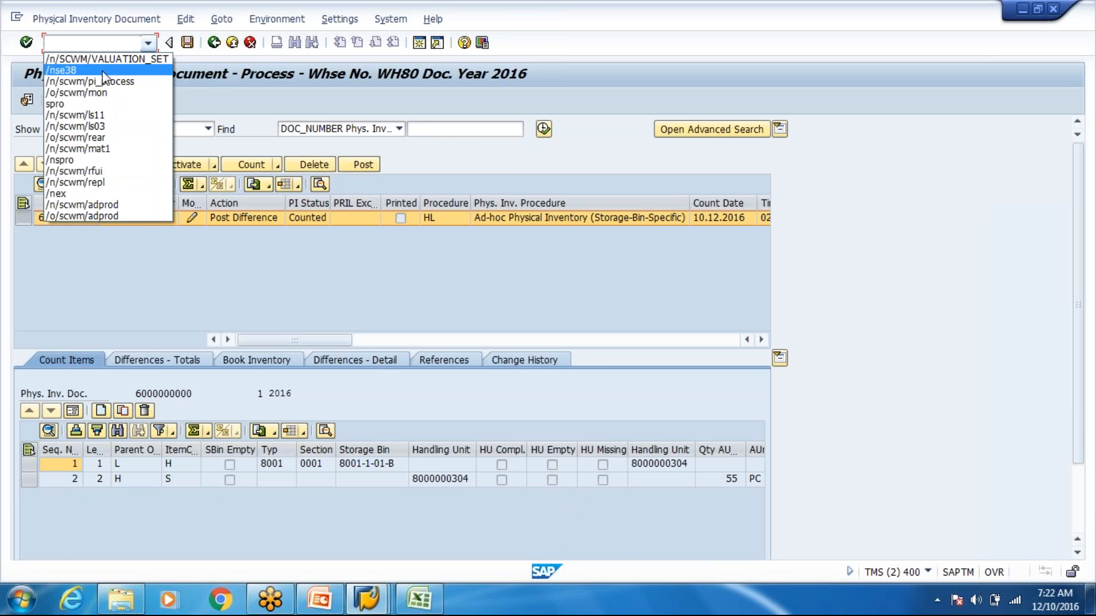
pyautogui.click(101, 79)
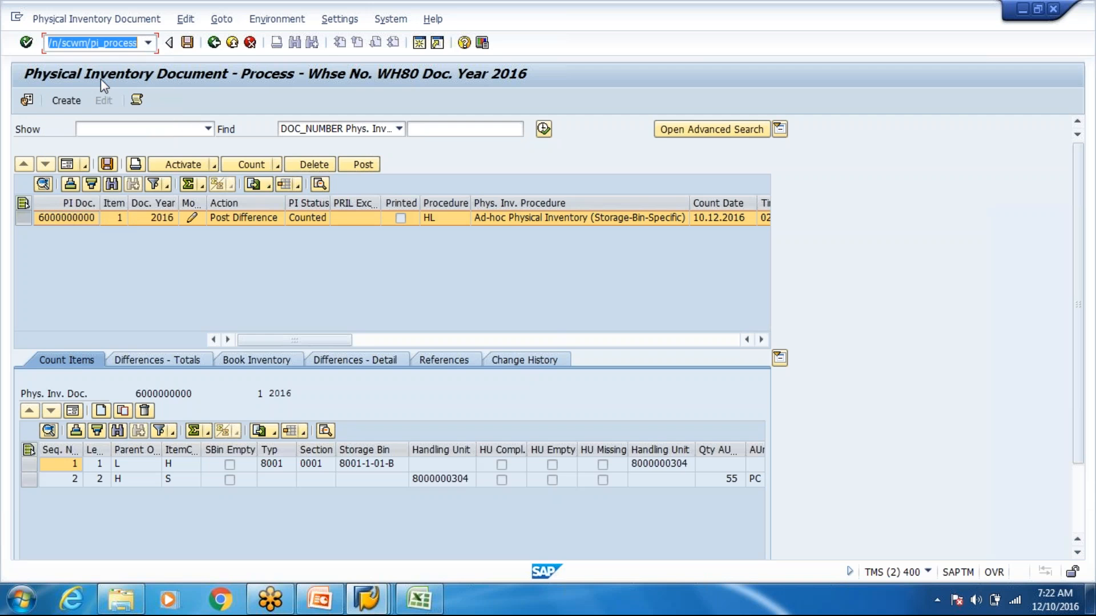
pyautogui.press('Return')
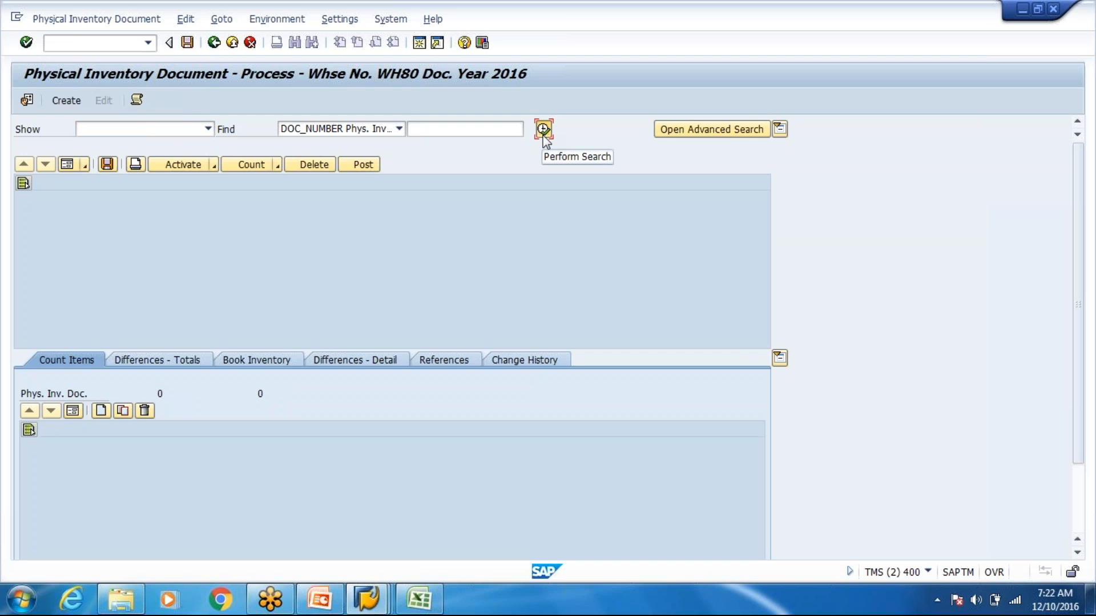
# Search for the counted ad hoc inventory document of bin 8001-1-01-B and try to post its difference
pyautogui.click(201, 313)
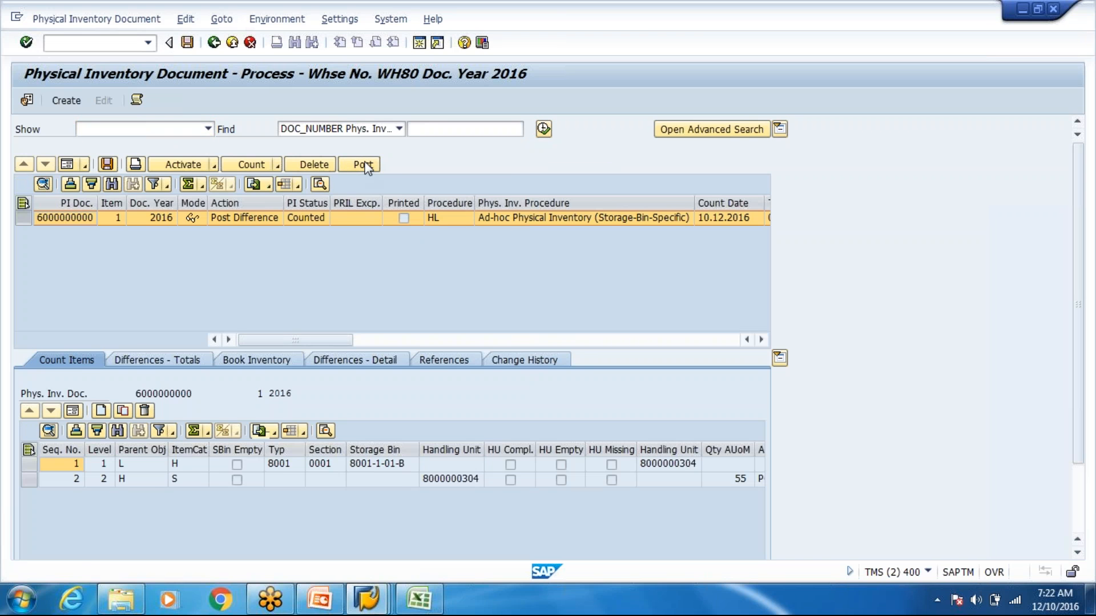
pyautogui.click(190, 43)
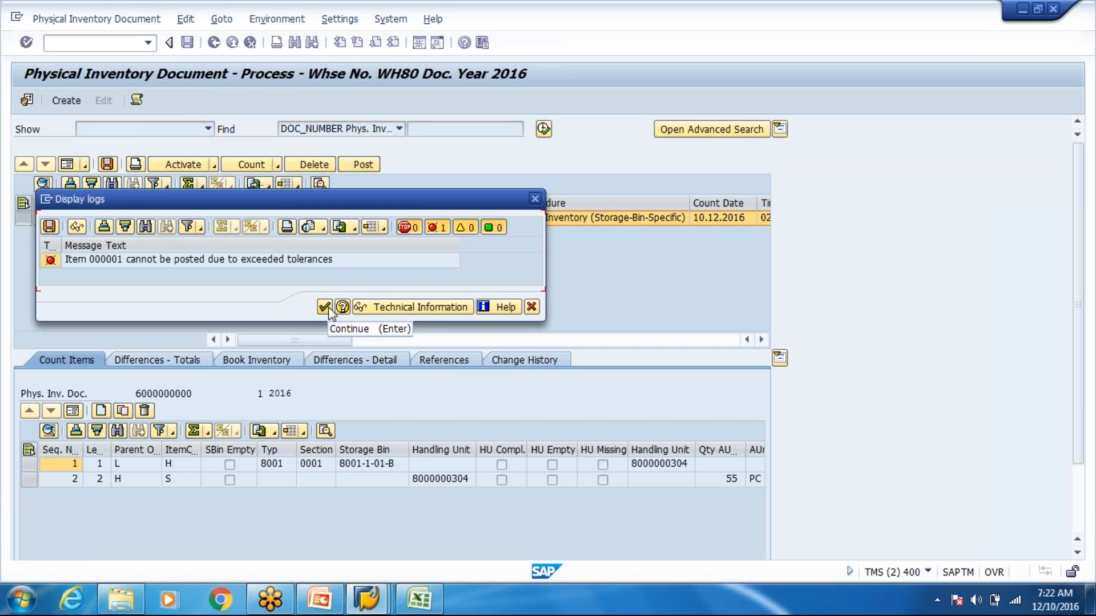
pyautogui.click(532, 307)
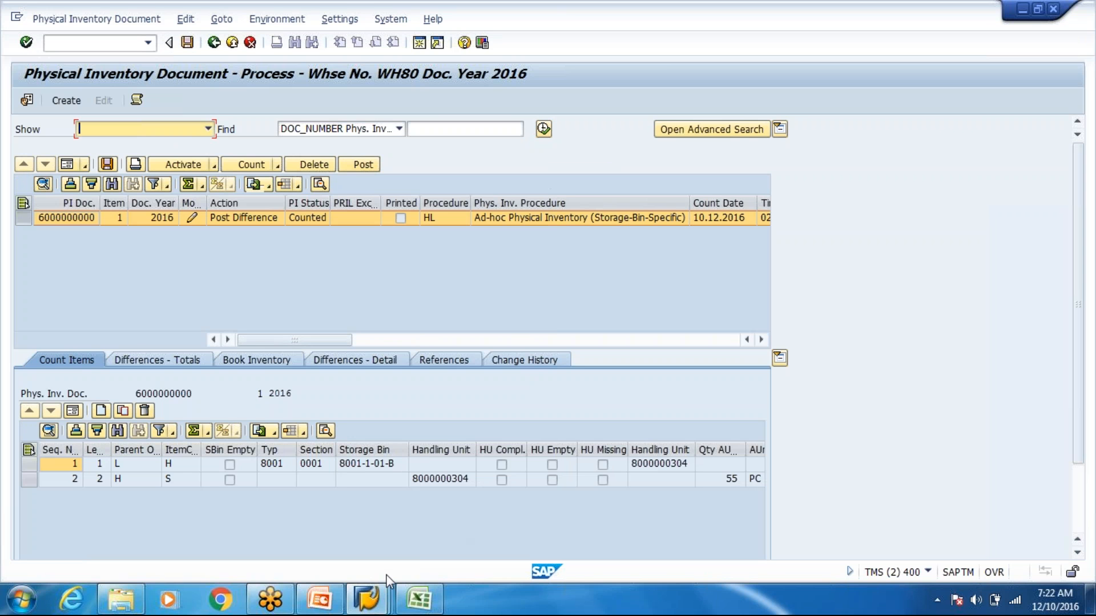
# Switch to the Post Differences tolerance group definition and position the list at the WH80 entries
pyautogui.click(374, 604)
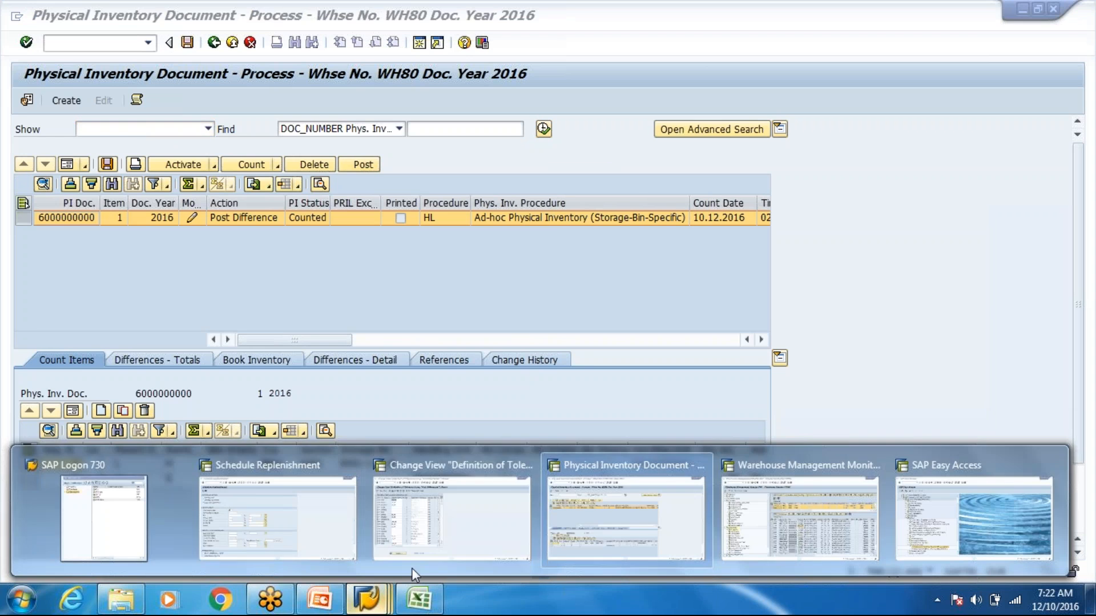
pyautogui.click(433, 498)
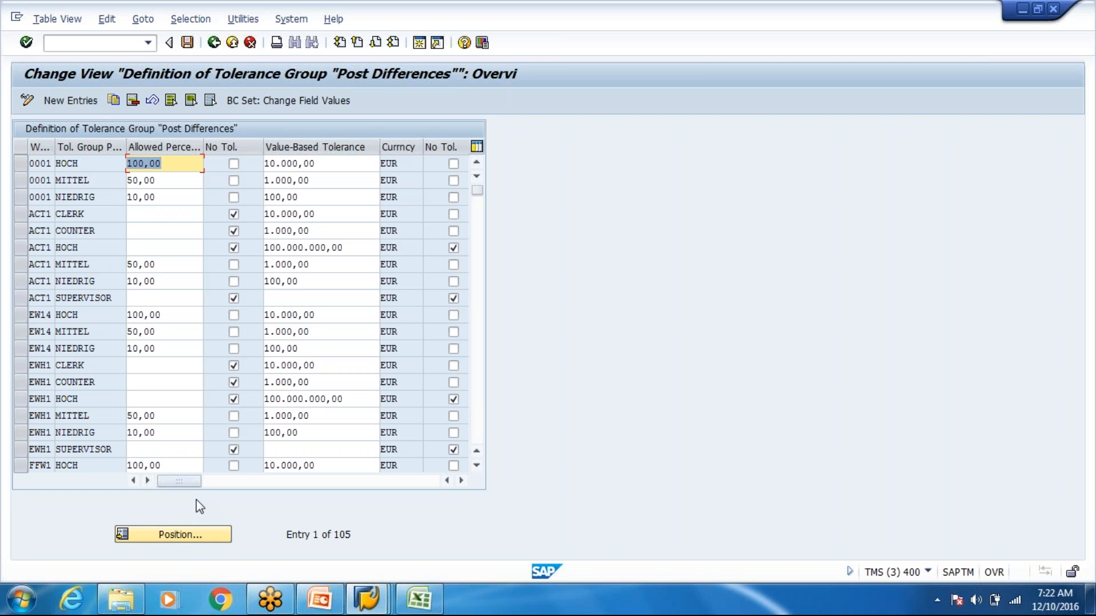
pyautogui.click(189, 535)
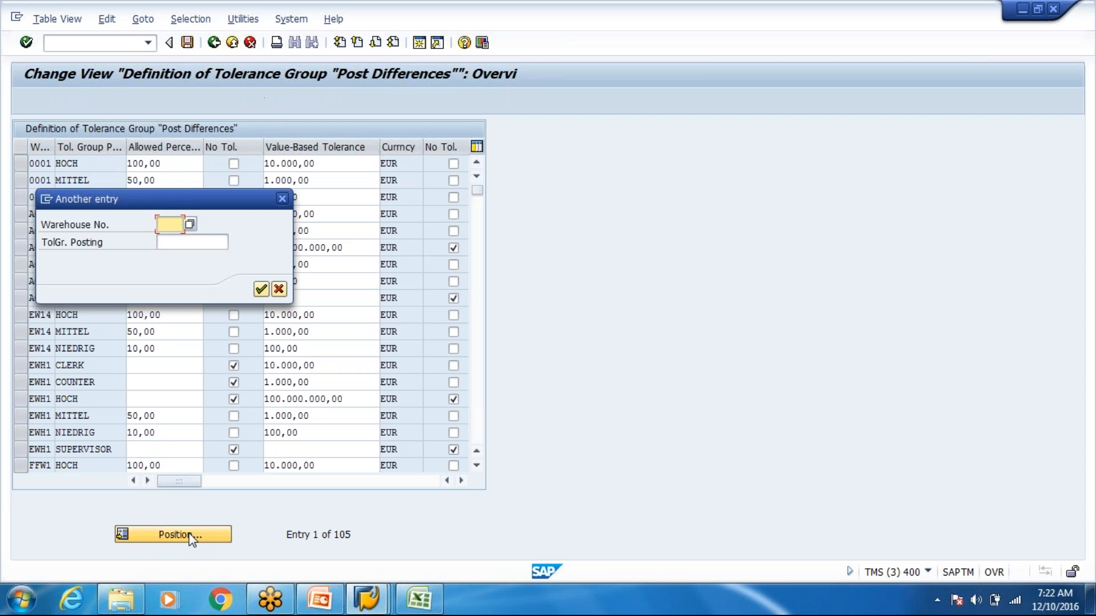
pyautogui.press('Return')
pyautogui.press('Return')
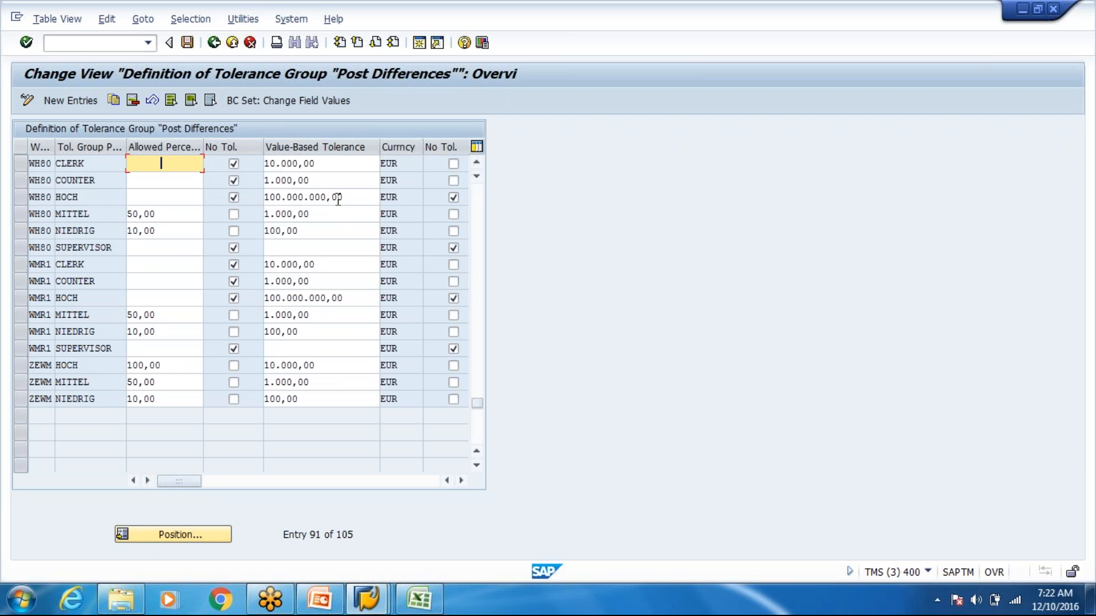
# Set the allowed percentage of WH80 tolerance group HOCH to 100.000,00 and save the entry
pyautogui.click(174, 199)
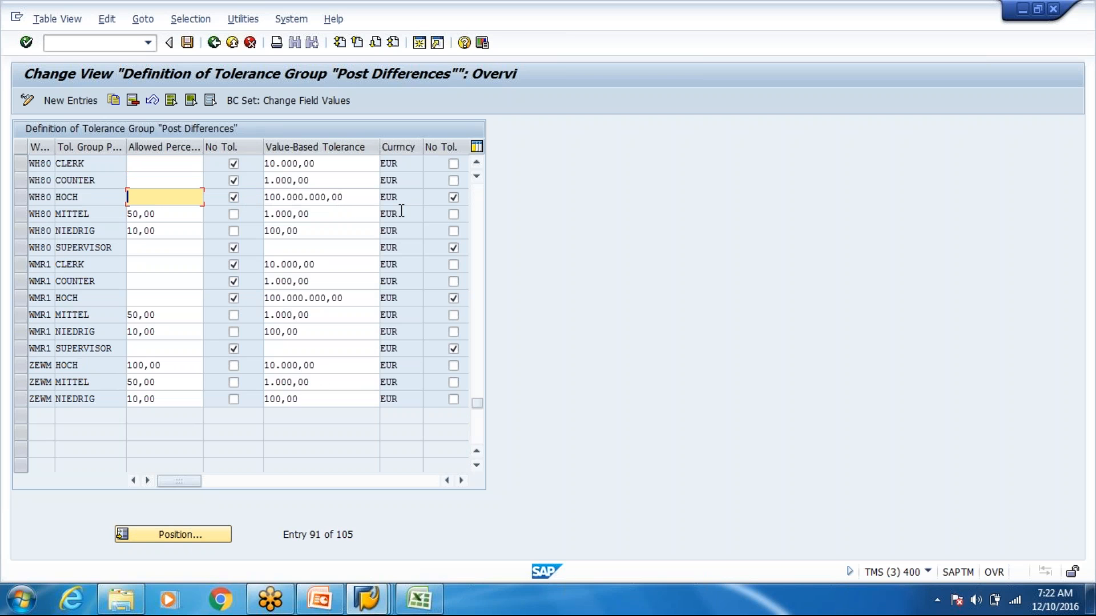
pyautogui.write('100000')
pyautogui.press('Return')
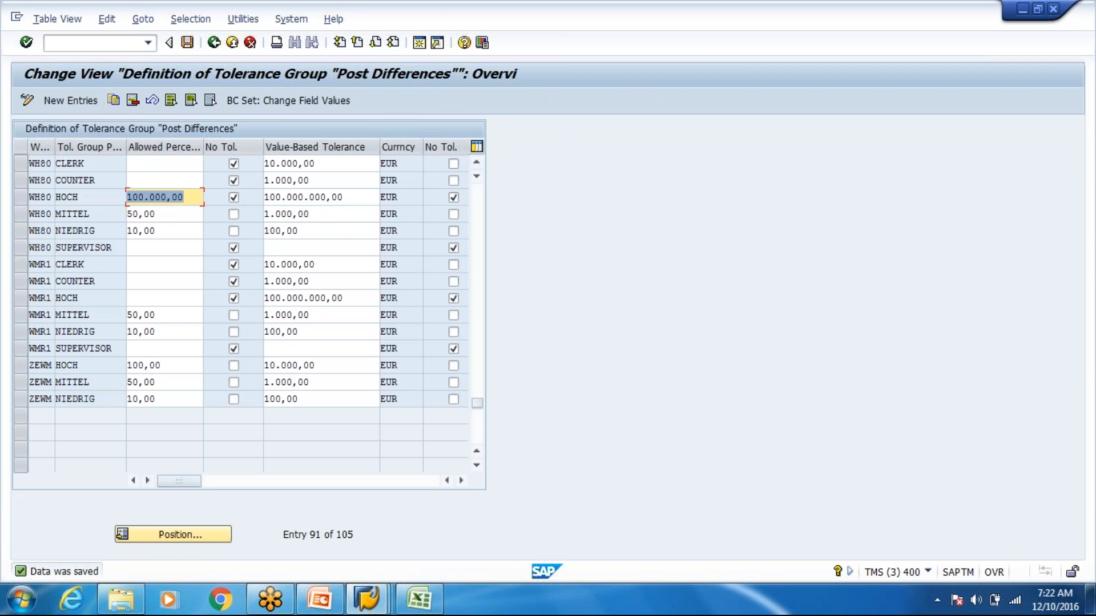
# Go back to the physical inventory document session and try again to post and save the count difference
pyautogui.click(371, 608)
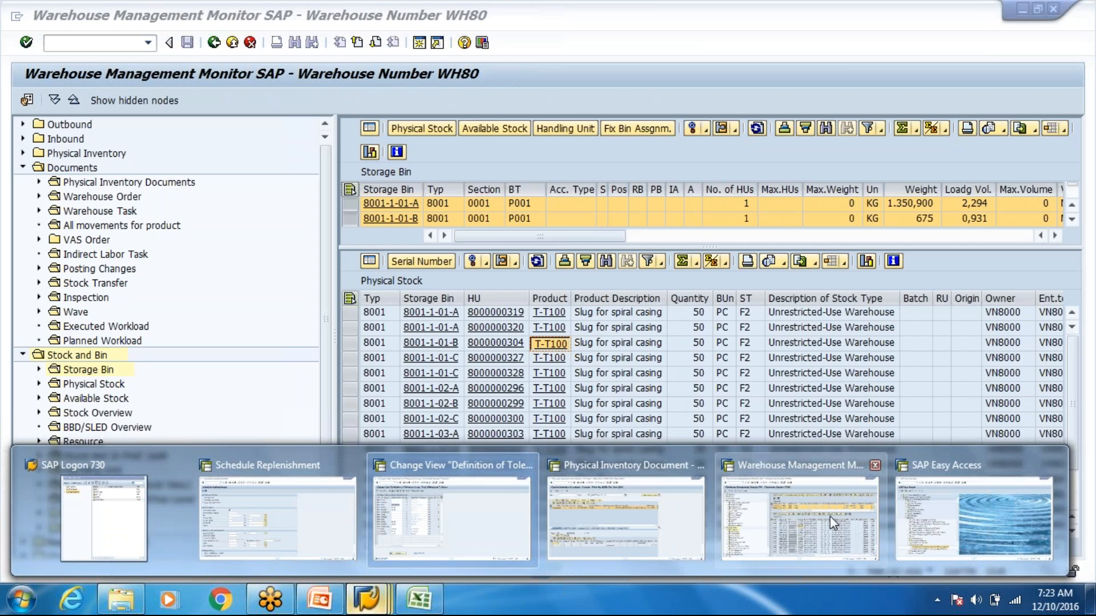
pyautogui.click(639, 514)
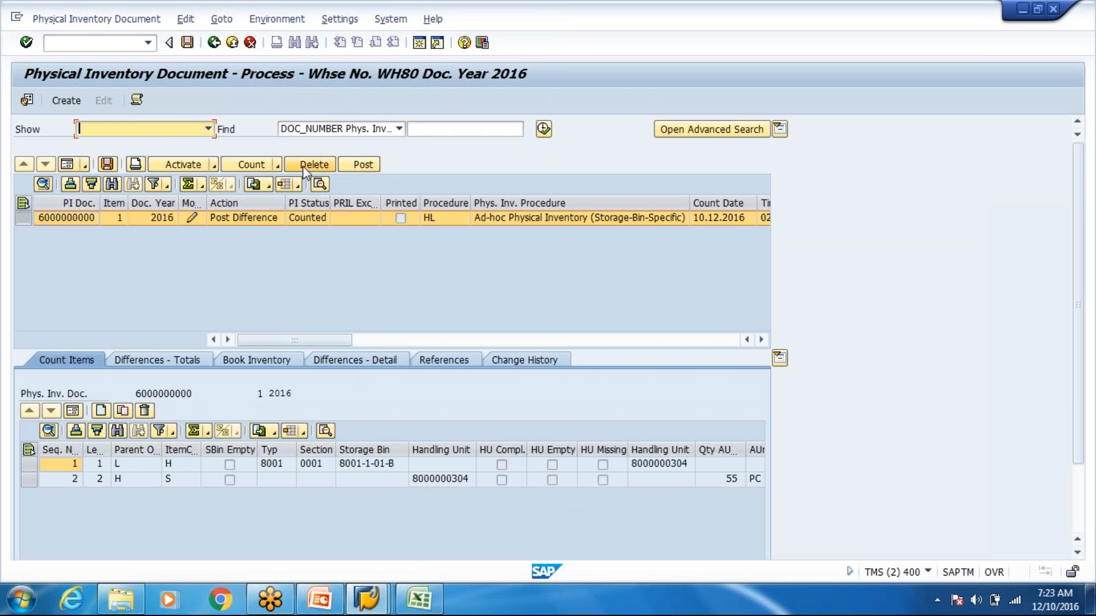
pyautogui.click(368, 167)
pyautogui.click(187, 42)
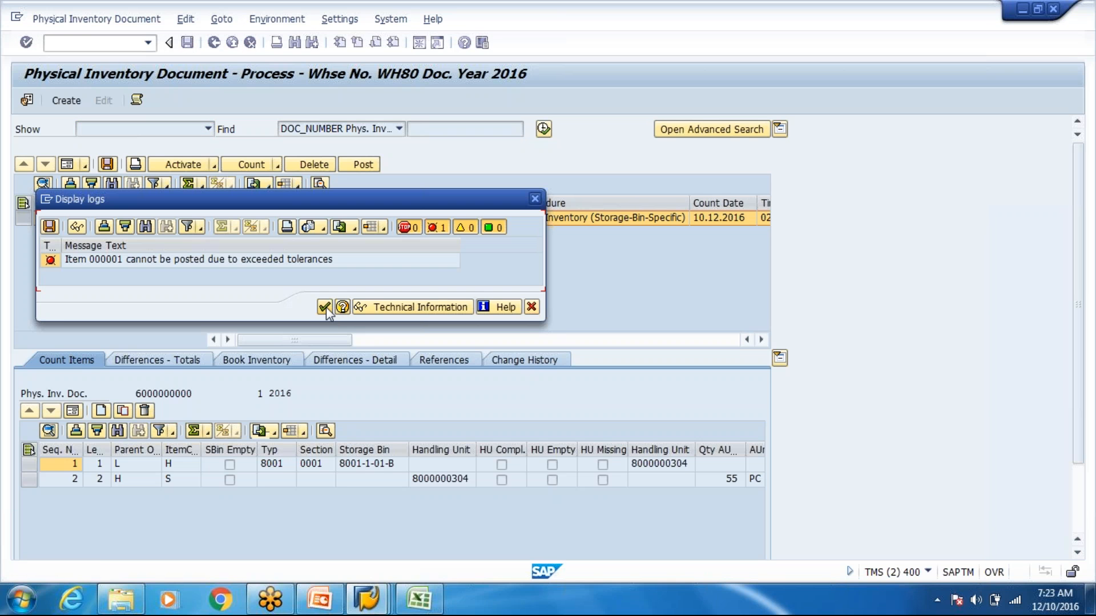
# Close the log, mark the counted physical inventory document for deletion and save it despite the warnings
pyautogui.click(324, 307)
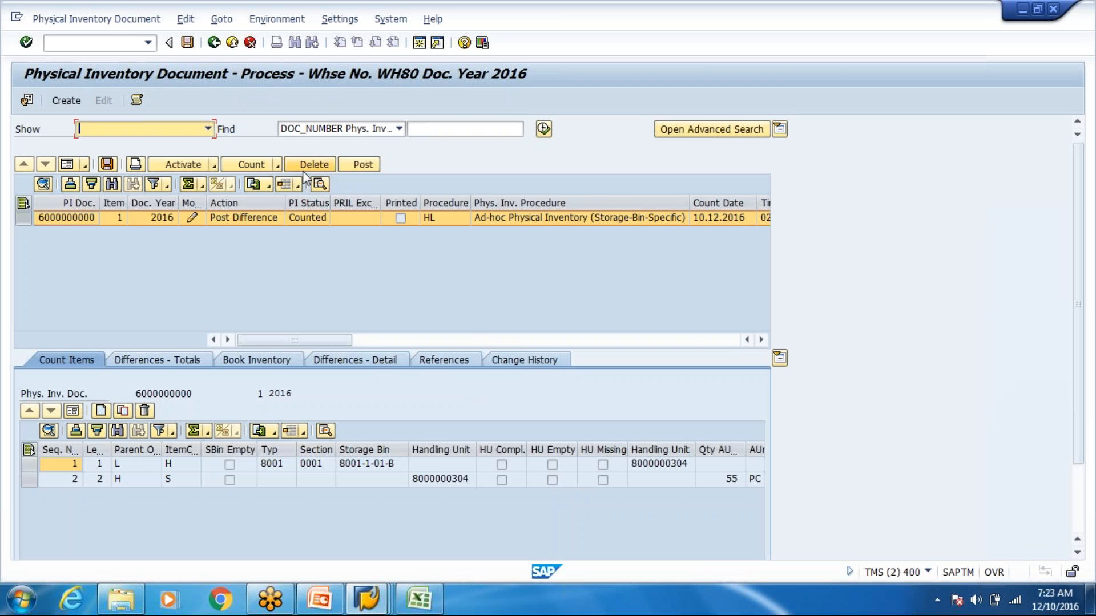
pyautogui.click(303, 169)
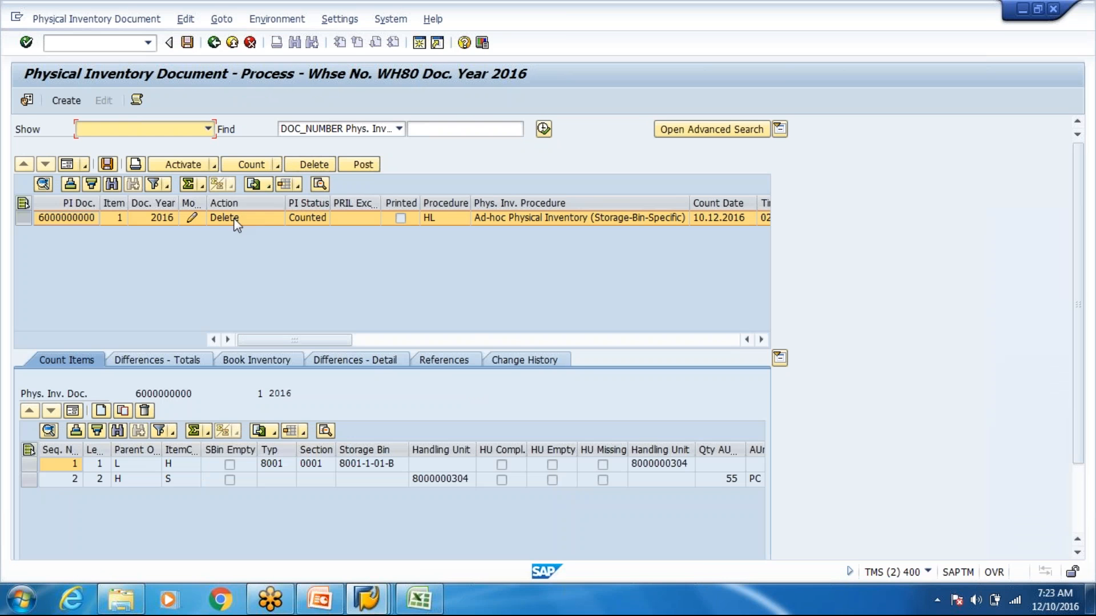
pyautogui.click(189, 43)
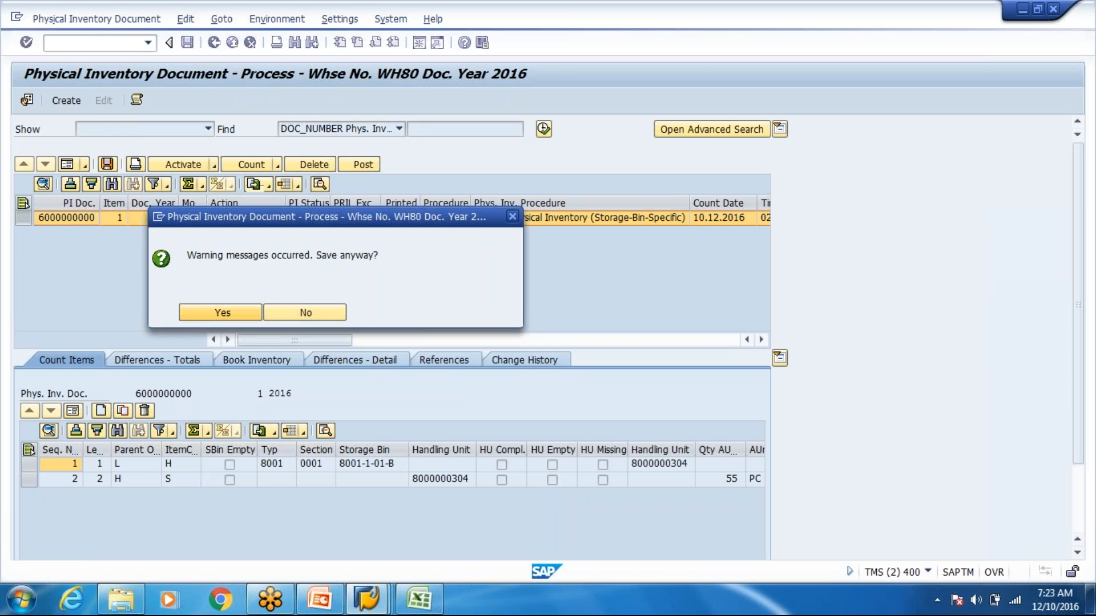
pyautogui.press('Return')
pyautogui.press('Return')
# Restart transaction /n/scwm/pi_process and add a new ad-hoc physical inventory item, shown in form view
pyautogui.click(66, 108)
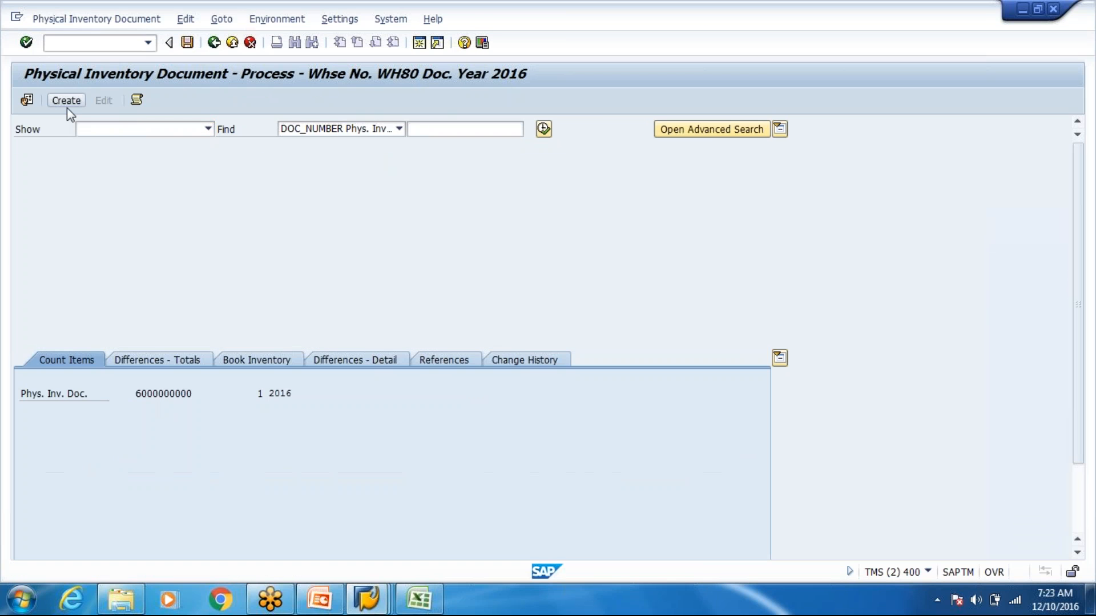
pyautogui.click(147, 43)
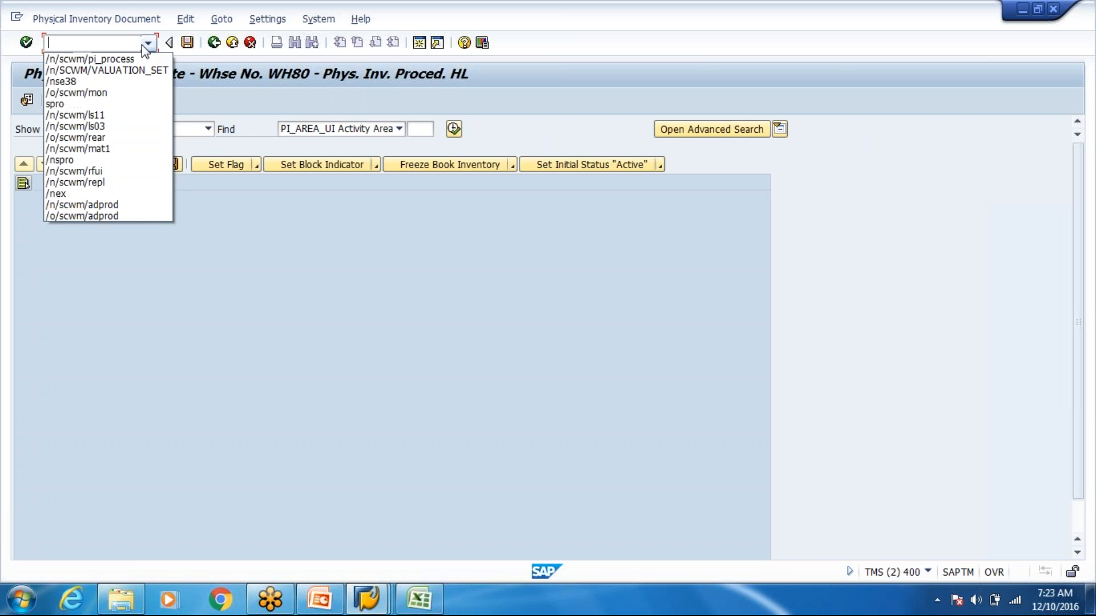
pyautogui.click(132, 58)
pyautogui.press('Return')
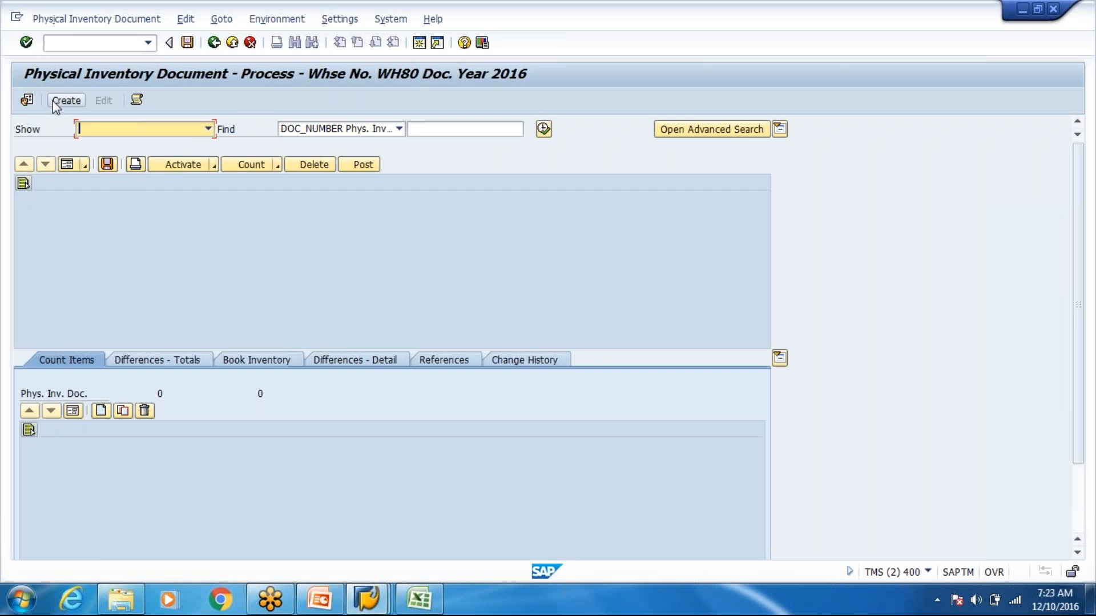
pyautogui.click(53, 101)
pyautogui.click(106, 166)
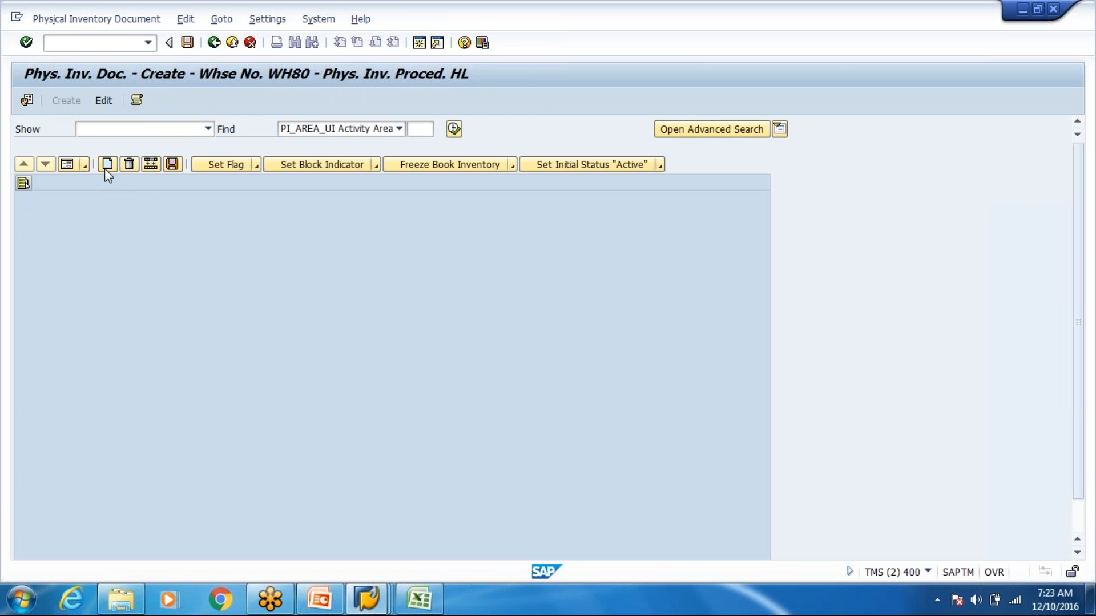
pyautogui.click(67, 166)
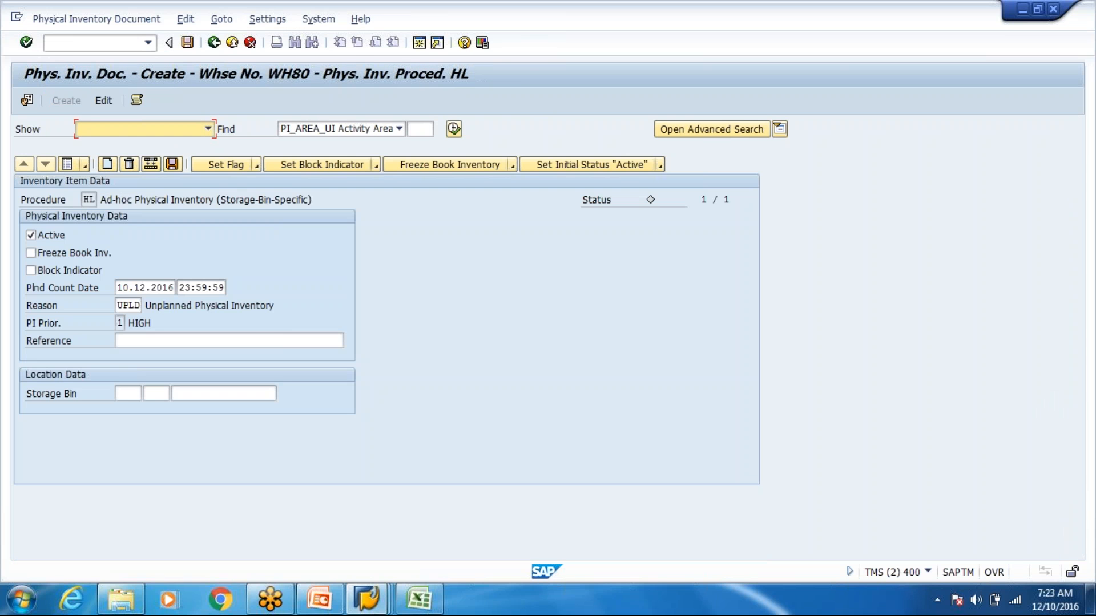
# Set the item's location to storage type 8001, section 0001 and storage bin 8001-1-01-B, then save the document
pyautogui.click(224, 394)
pyautogui.press('Down')
pyautogui.press('Return')
pyautogui.press('Return')
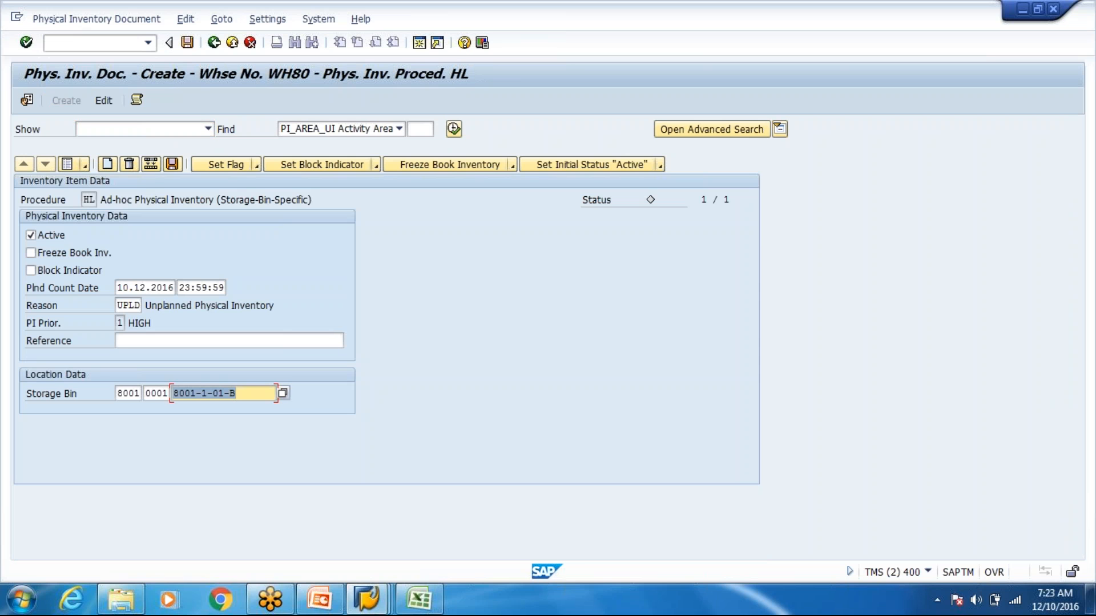
pyautogui.click(228, 165)
pyautogui.click(187, 43)
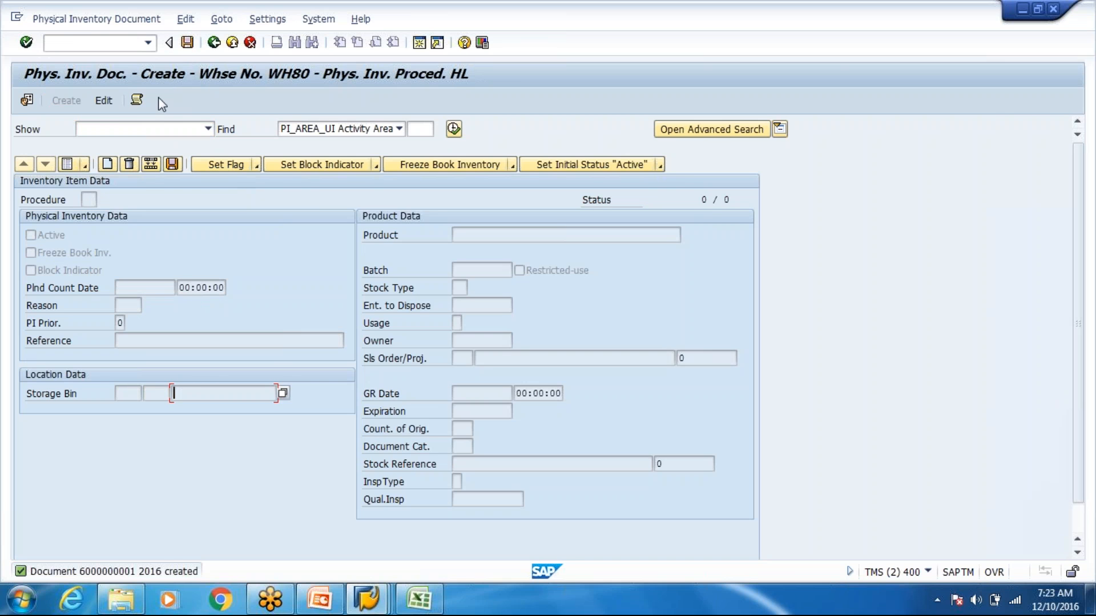
# Return to document processing, list all physical inventory documents and select the newly created one
pyautogui.click(102, 102)
pyautogui.click(441, 134)
pyautogui.click(544, 129)
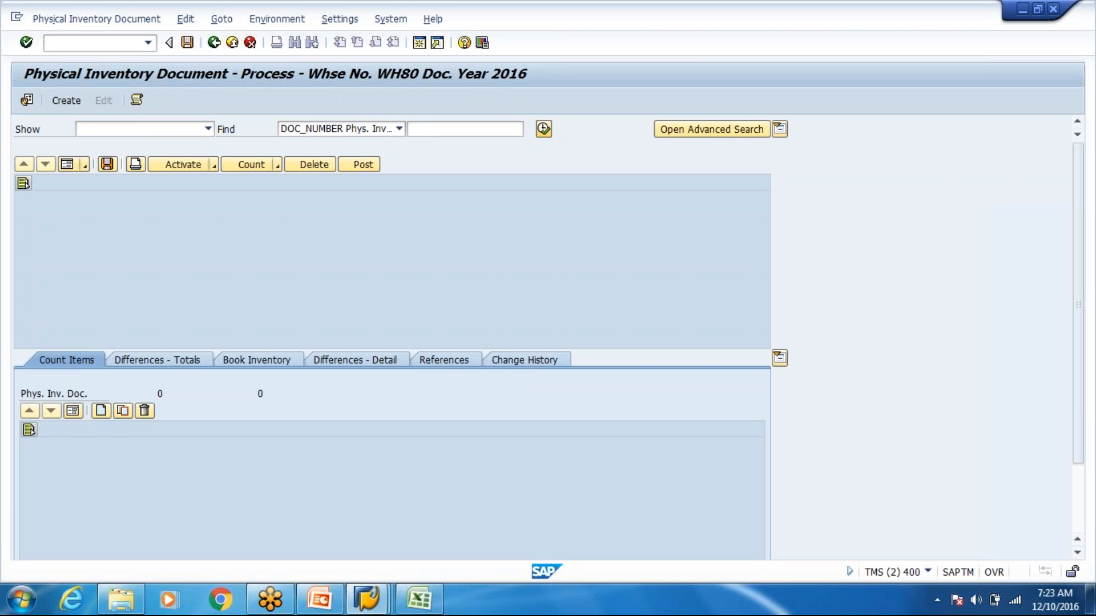
pyautogui.click(241, 320)
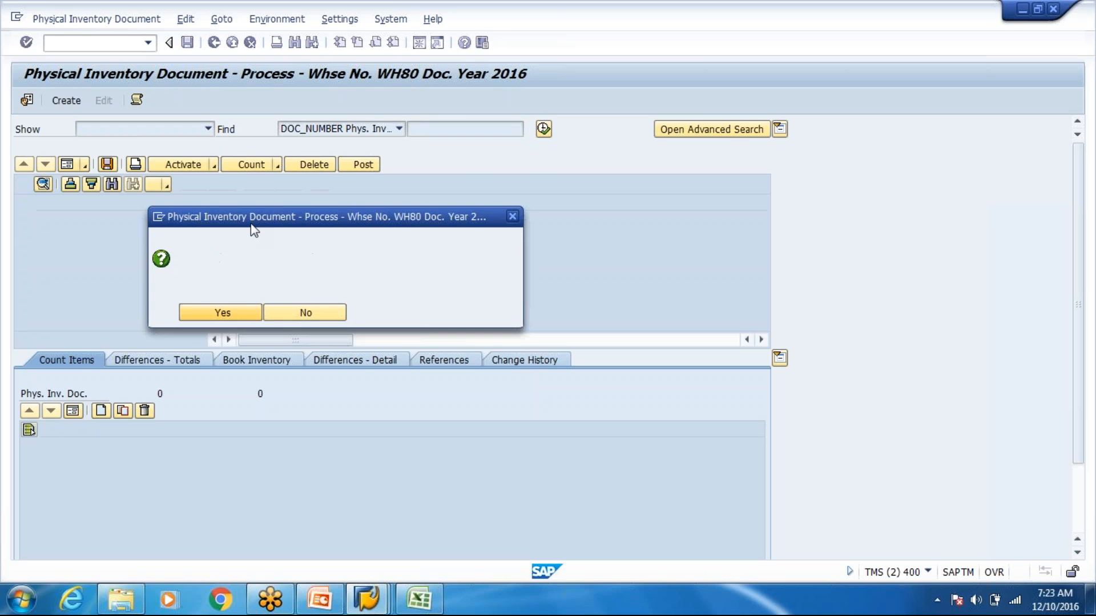
pyautogui.click(234, 217)
pyautogui.click(226, 237)
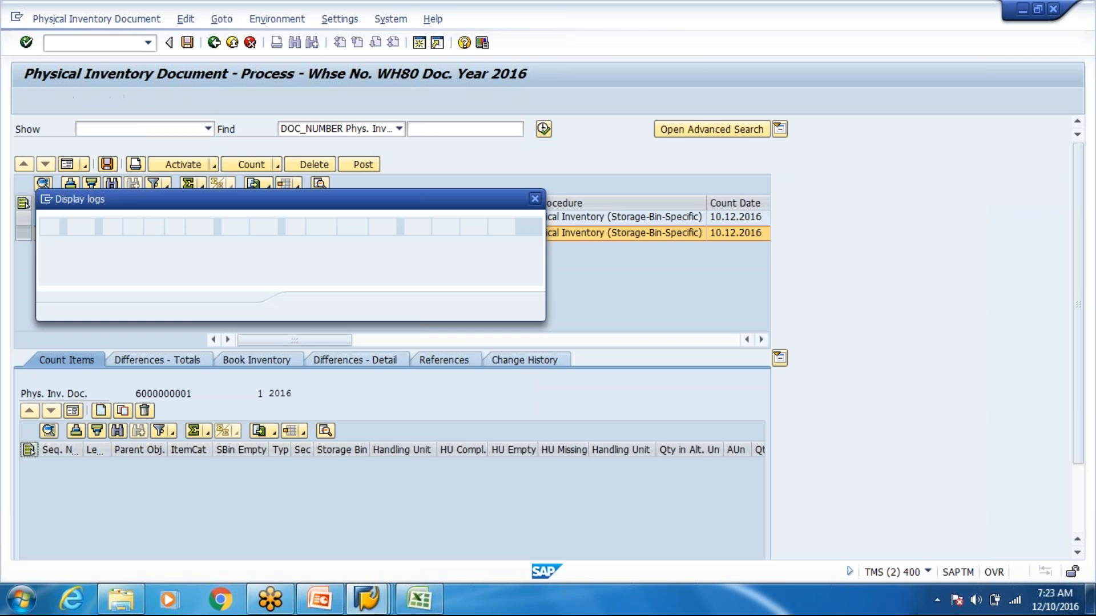
pyautogui.press('Return')
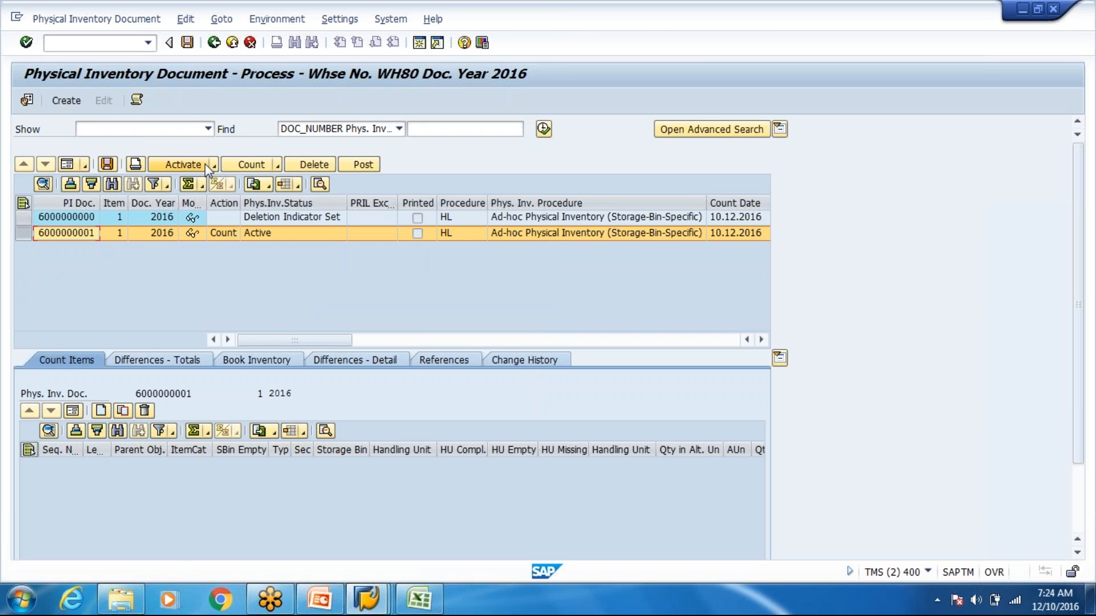
# Start counting the new physical inventory document with XyZ as the counter
pyautogui.click(251, 165)
pyautogui.write('XyZ')
pyautogui.press('Down')
pyautogui.press('Return')
pyautogui.press('Return')
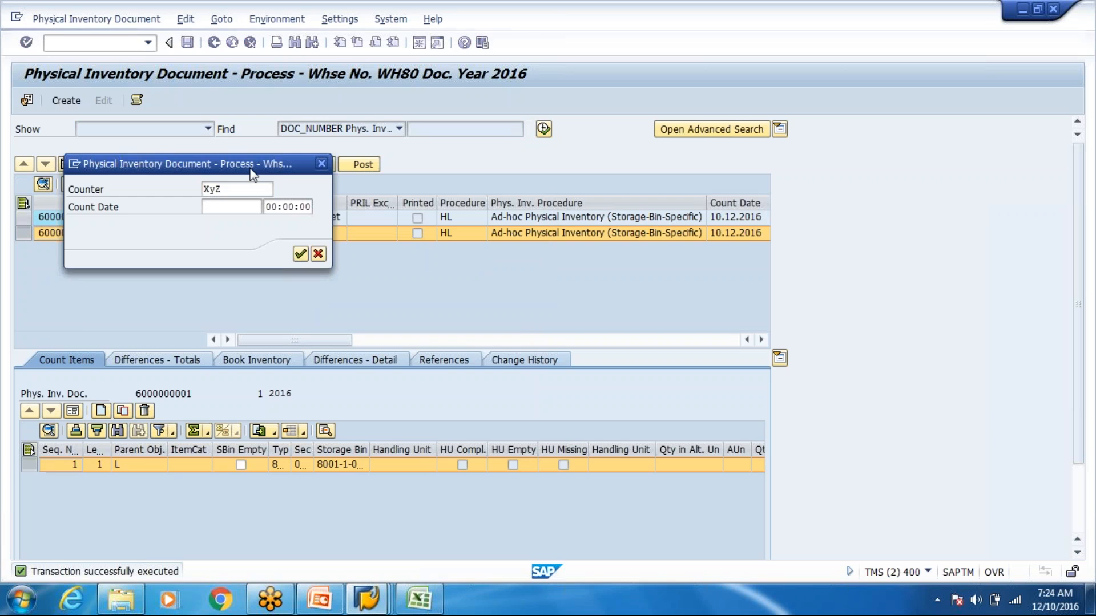
pyautogui.click(72, 411)
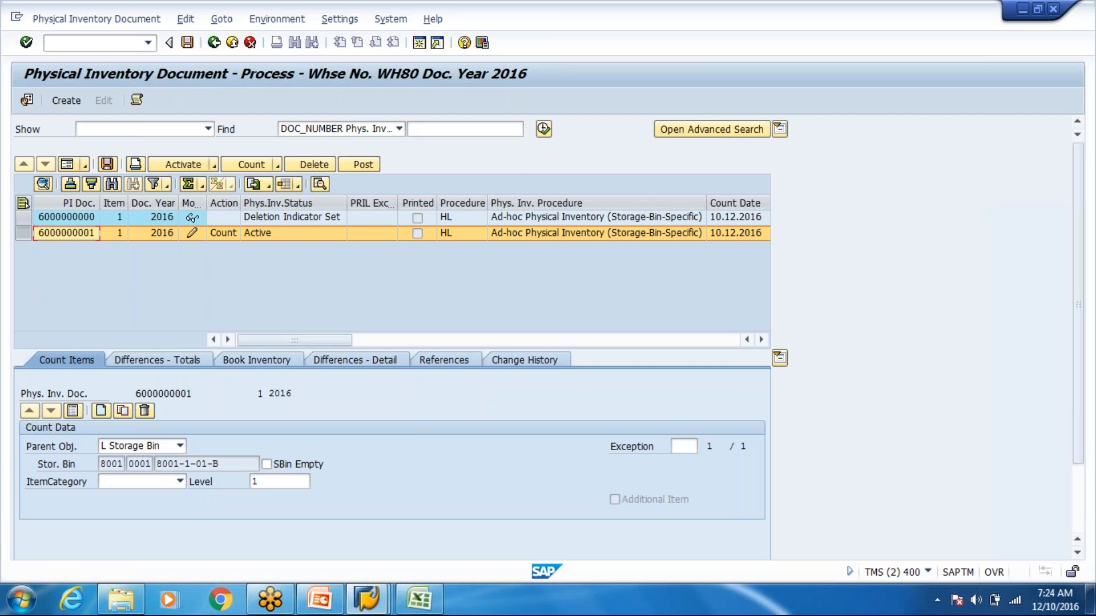
pyautogui.click(180, 482)
pyautogui.click(147, 496)
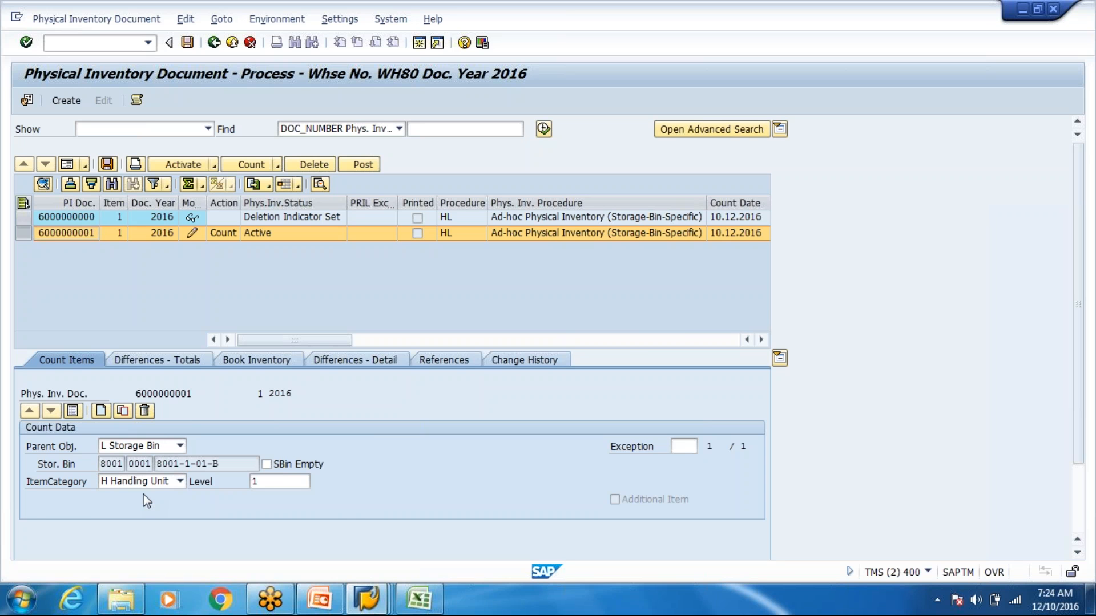
pyautogui.click(106, 517)
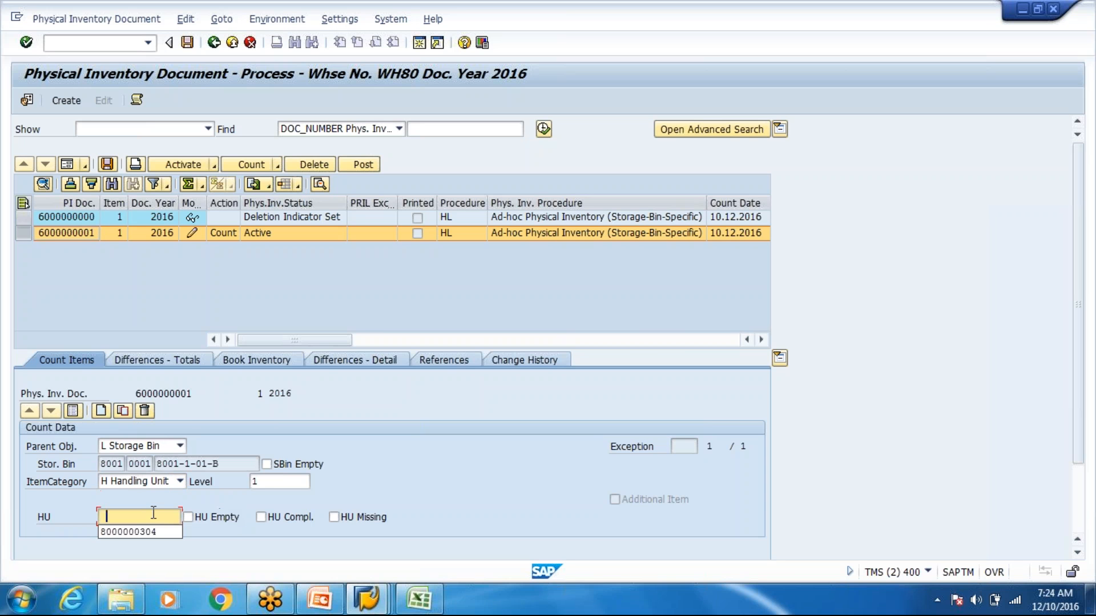
pyautogui.press('Down')
pyautogui.press('Return')
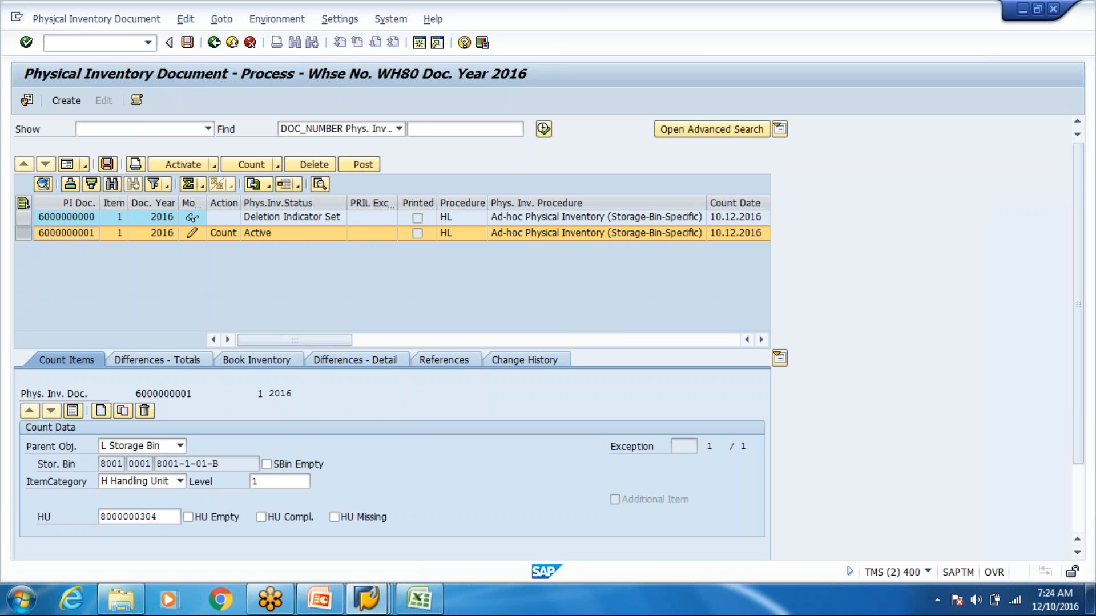
pyautogui.click(101, 410)
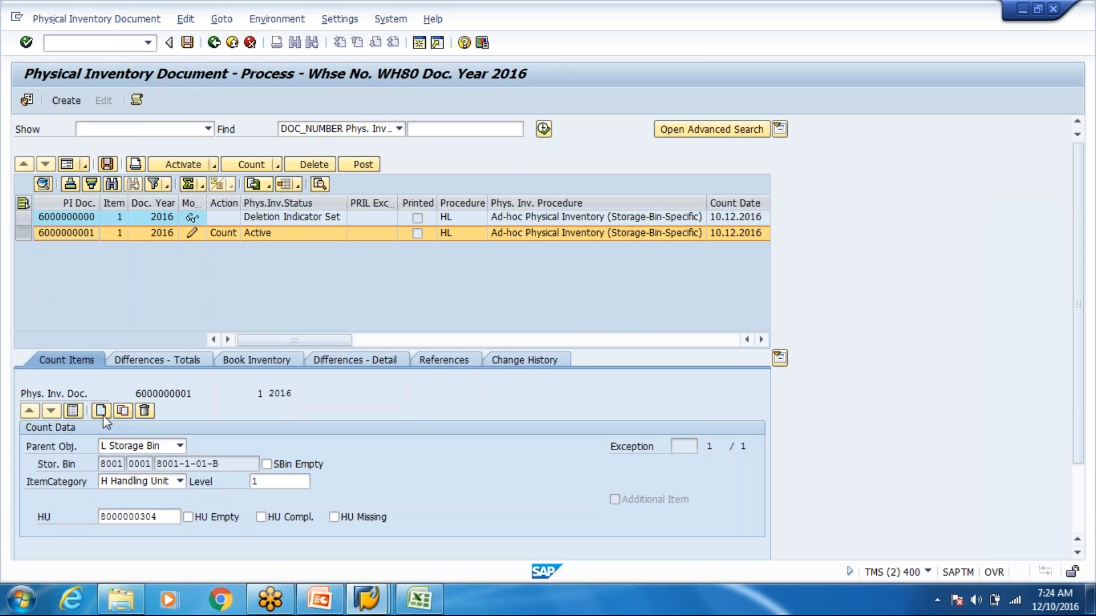
pyautogui.click(141, 451)
pyautogui.click(136, 458)
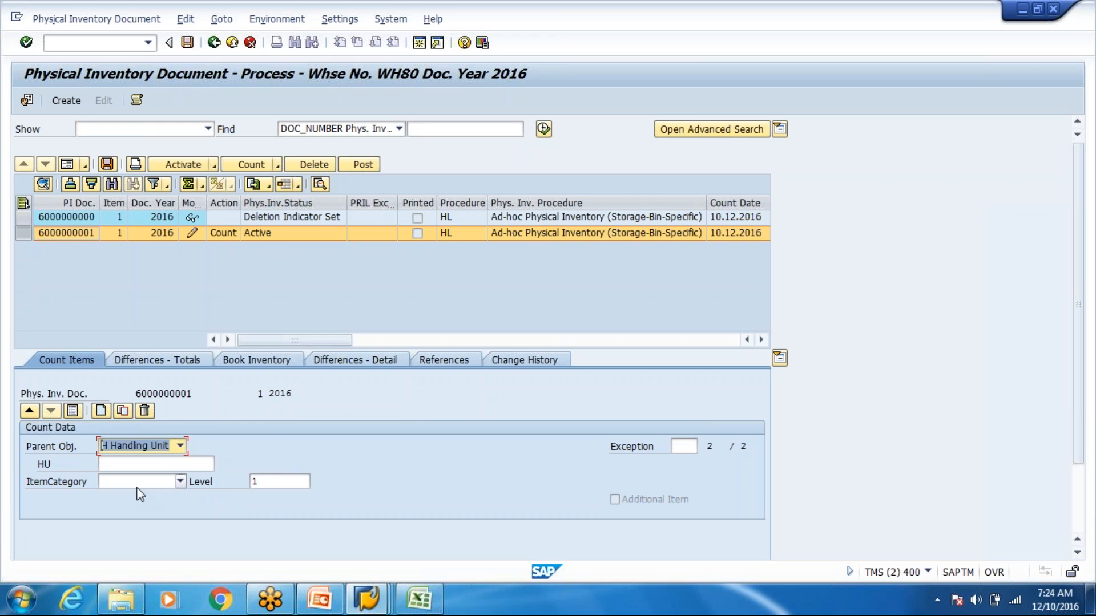
pyautogui.click(141, 482)
pyautogui.click(144, 509)
pyautogui.click(106, 481)
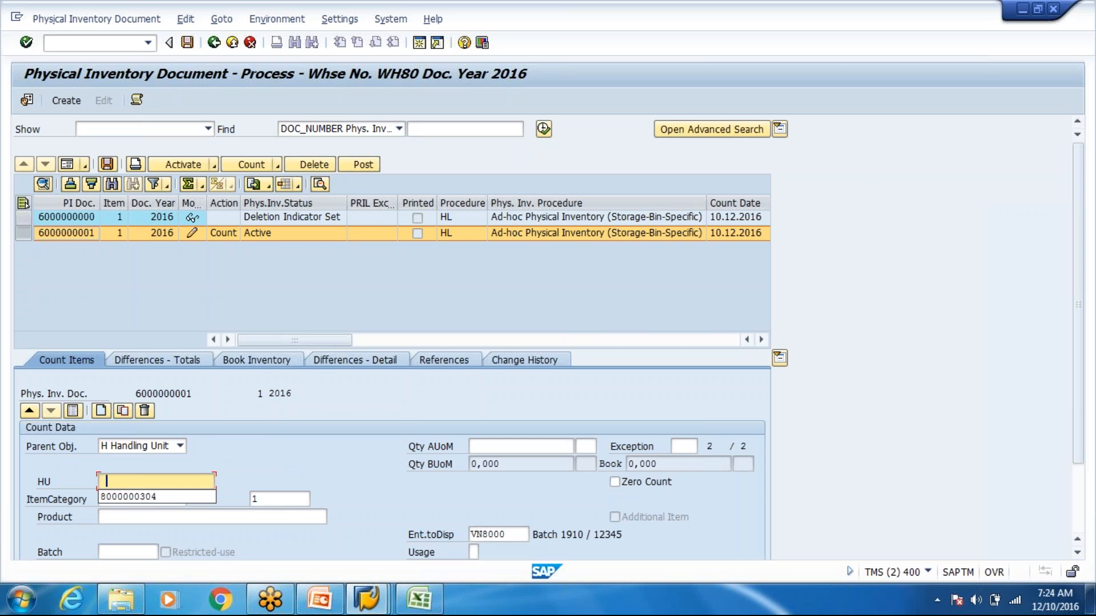
pyautogui.click(153, 492)
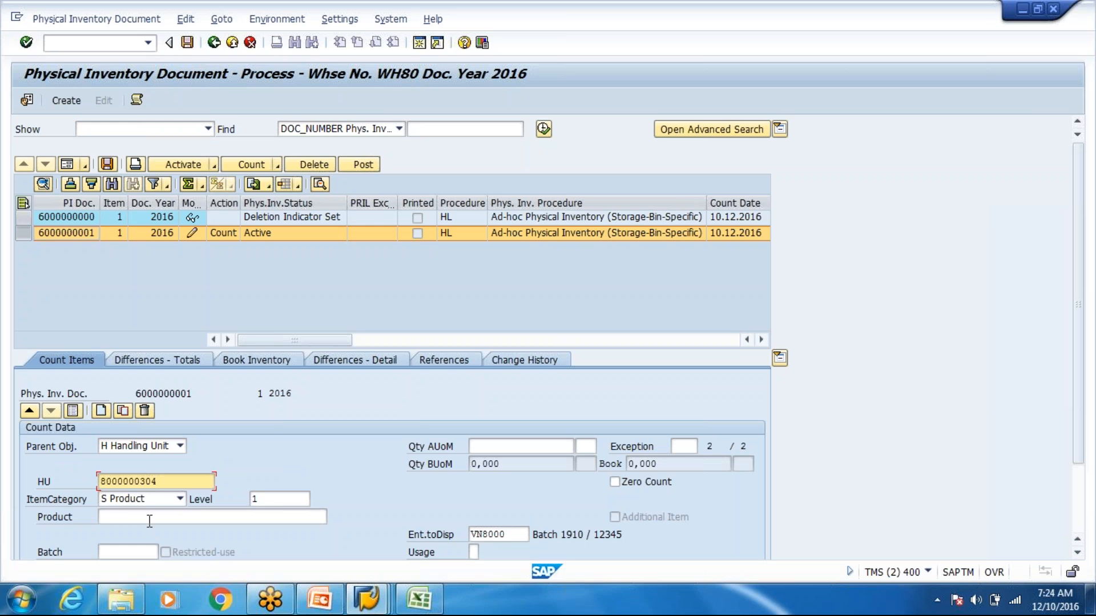
# Enter product T-T100, counted quantity 51 and stock type F2, then save the count despite the warnings and close the log
pyautogui.click(150, 517)
pyautogui.click(149, 532)
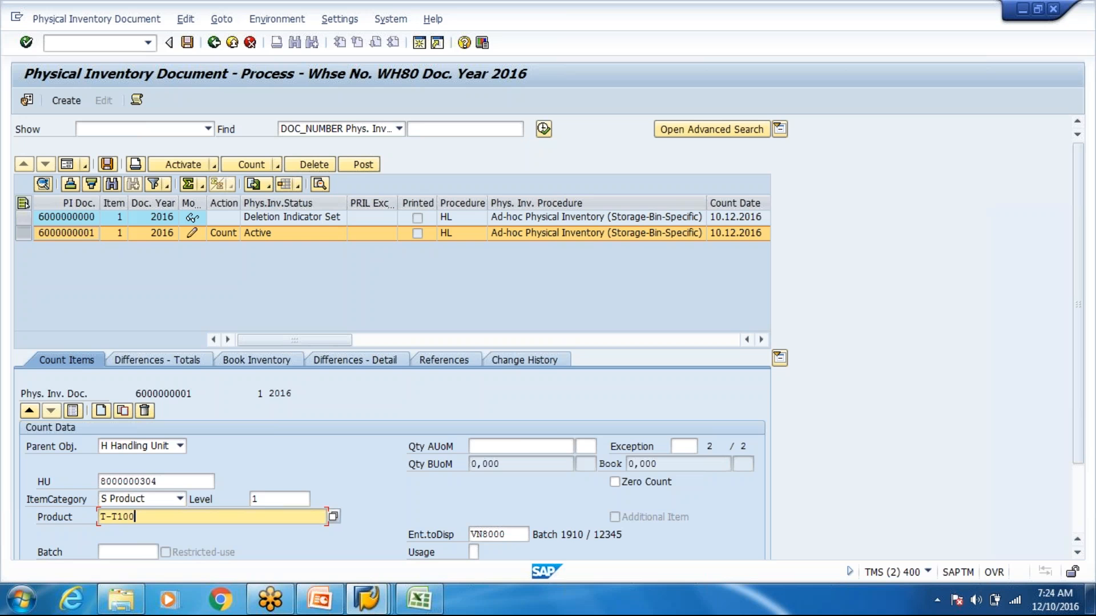
pyautogui.click(525, 446)
pyautogui.write('51')
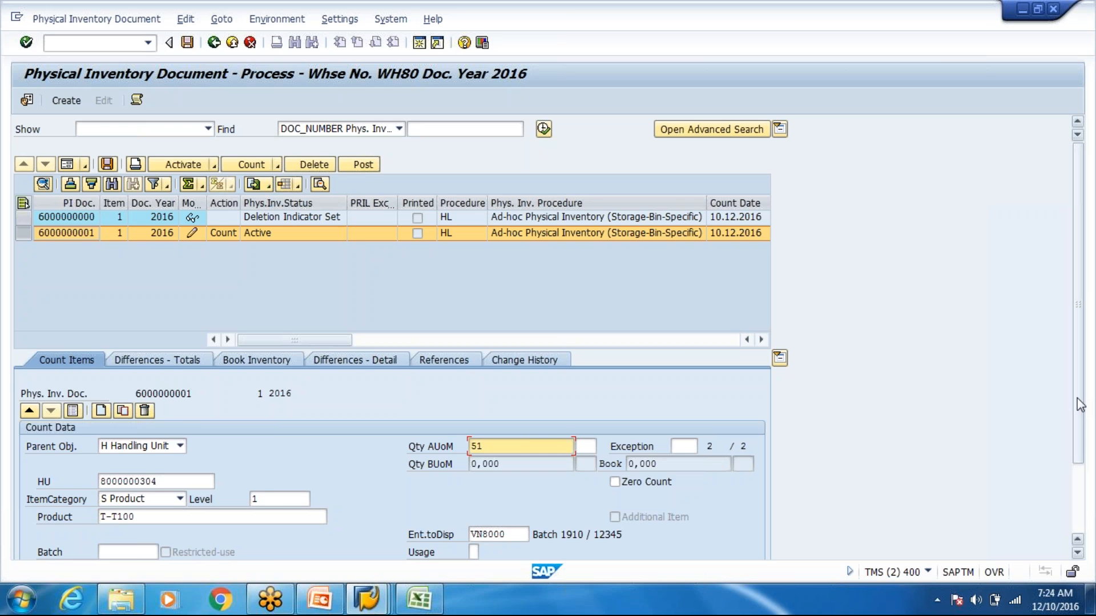
pyautogui.scroll(-2, 1080, 405)
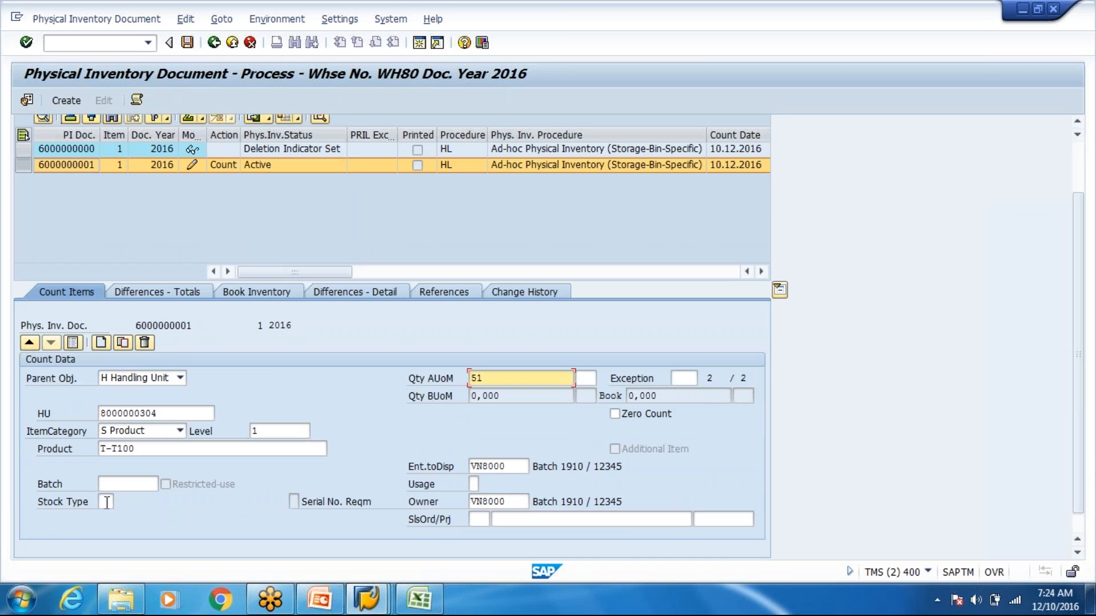
pyautogui.click(104, 502)
pyautogui.click(105, 502)
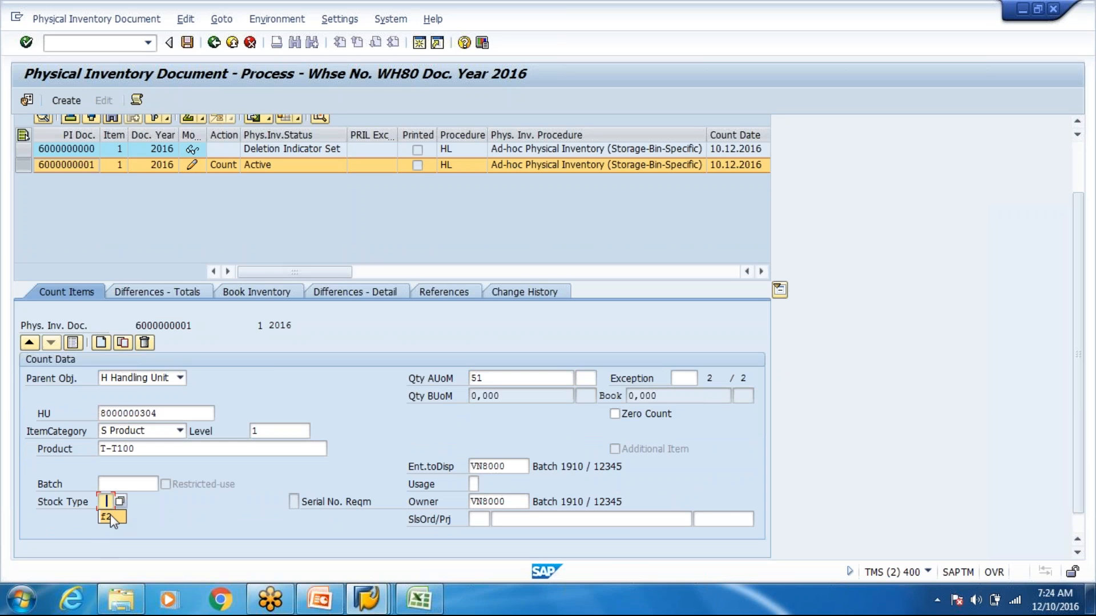
pyautogui.press('Return')
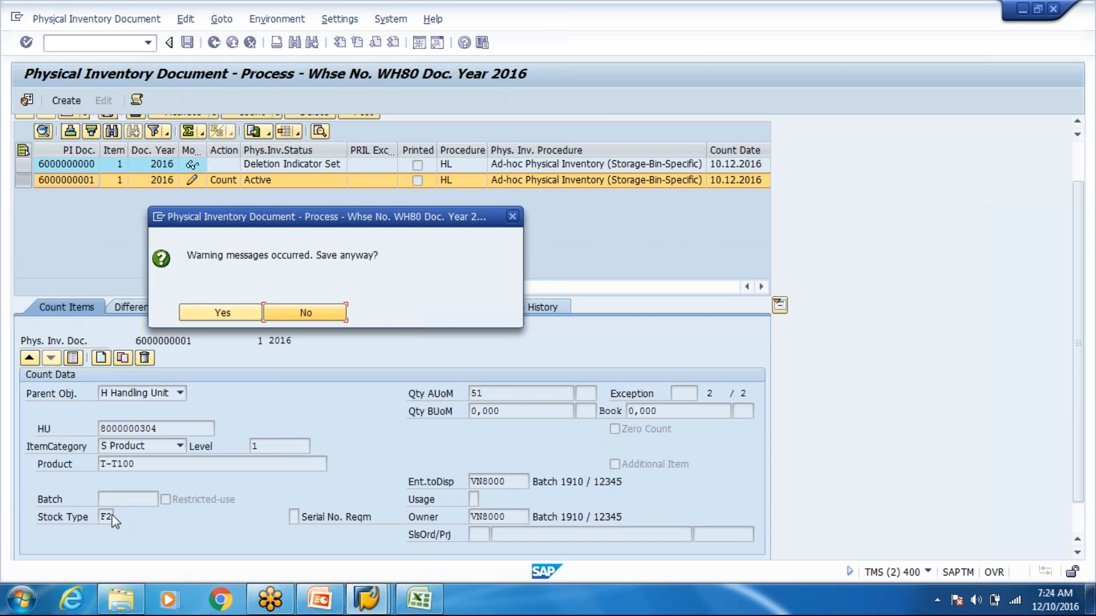
pyautogui.click(222, 313)
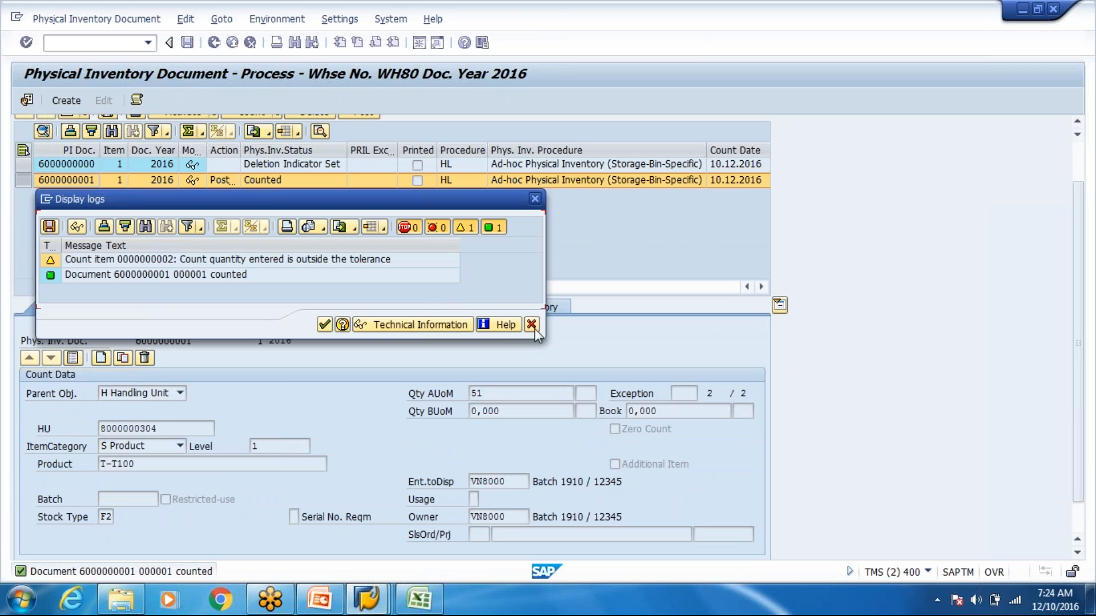
pyautogui.click(534, 327)
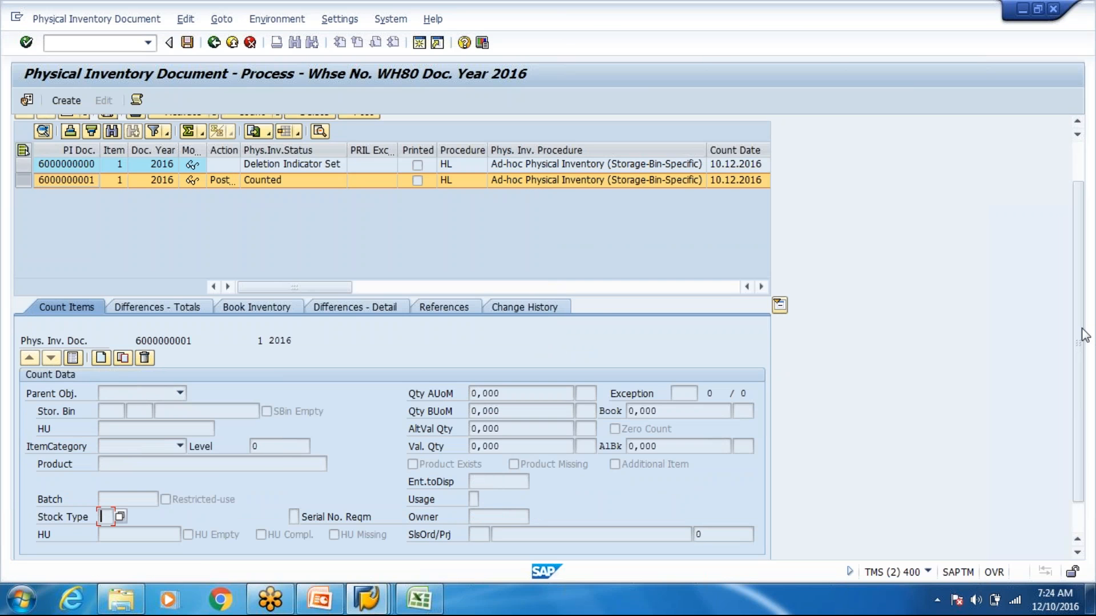
# Try to post the differences of the counted physical inventory document and close the resulting log
pyautogui.scroll(3, 1066, 283)
pyautogui.click(369, 162)
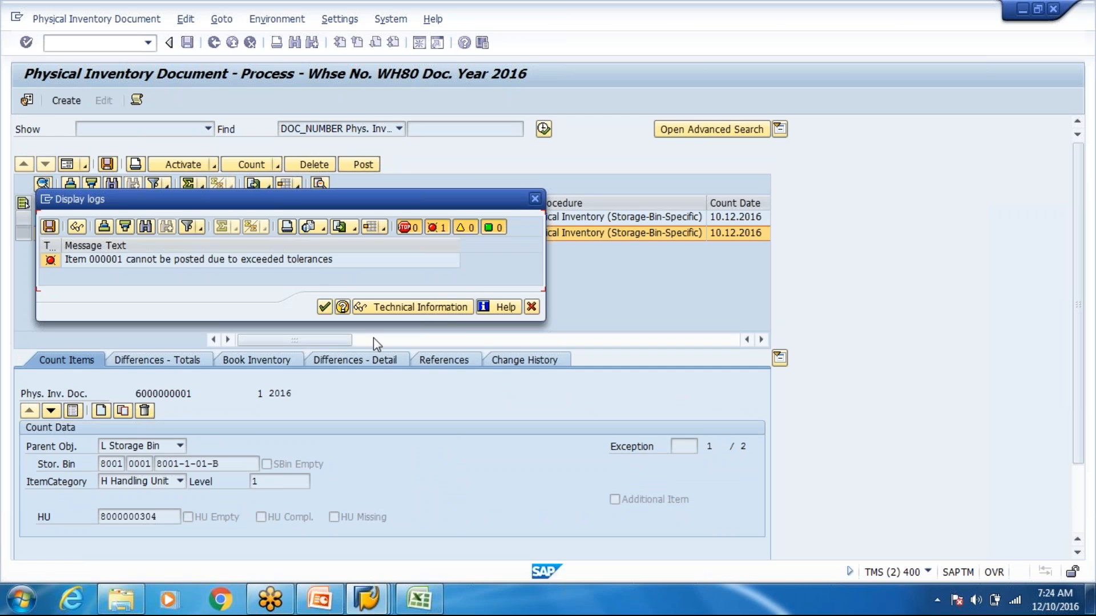
pyautogui.click(531, 307)
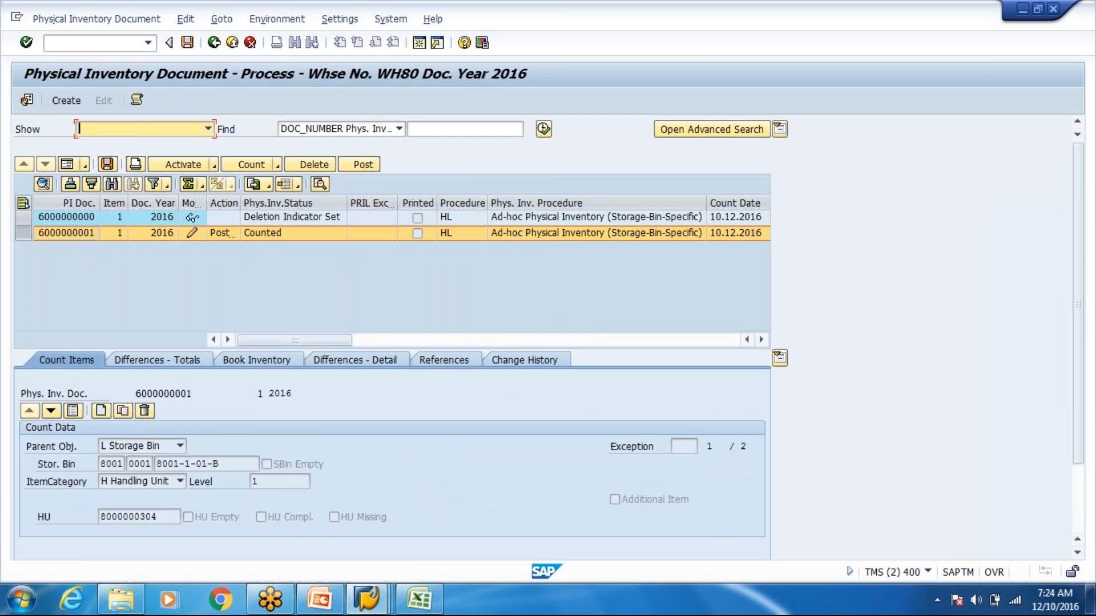
# Look up the activity areas assigned to storage bin 8001-1-01-B from the warehouse monitor, then return to the physical inventory document
pyautogui.moveTo(240, 464); pyautogui.dragTo(157, 466)
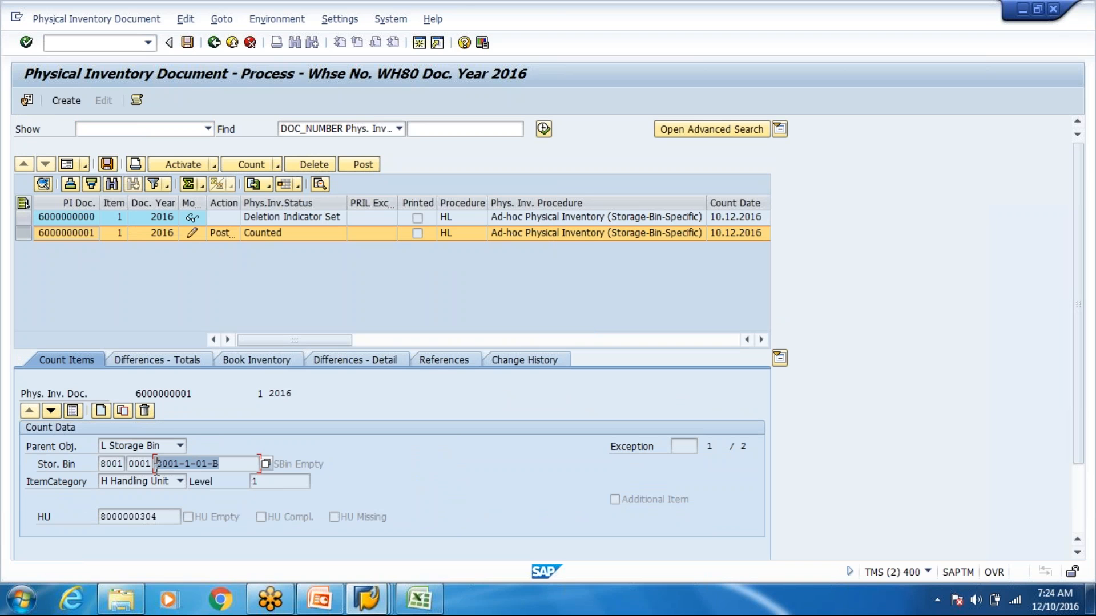
pyautogui.click(157, 465)
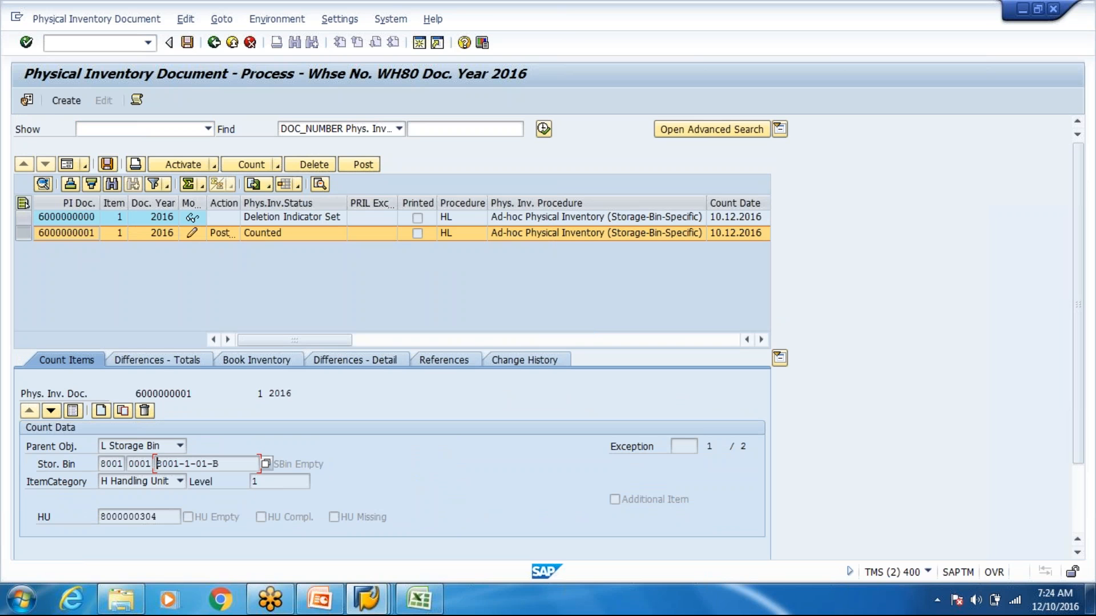
pyautogui.click(365, 600)
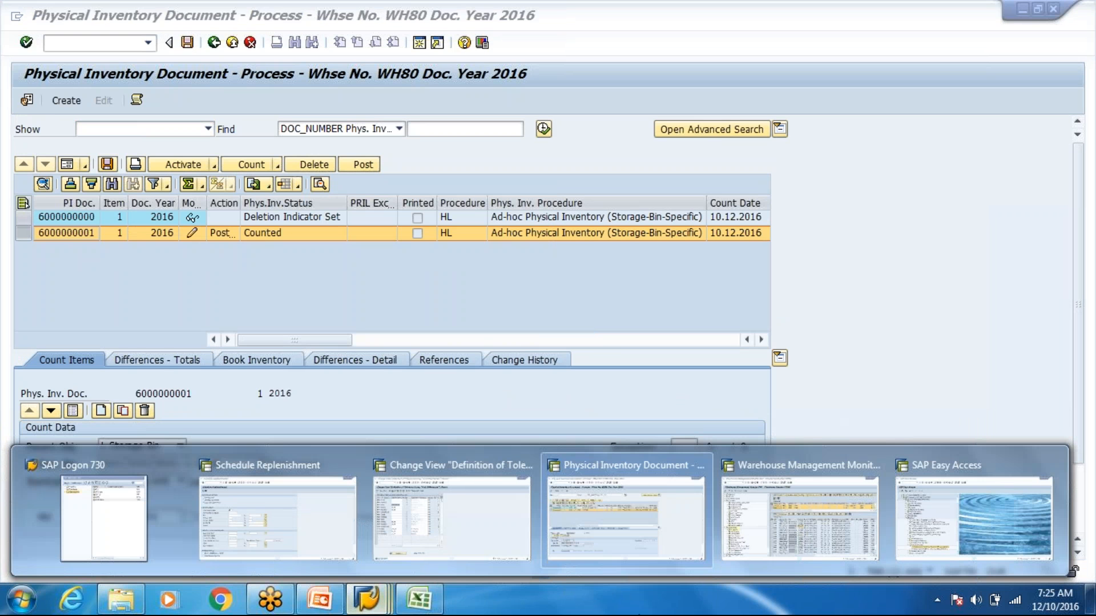
pyautogui.click(799, 511)
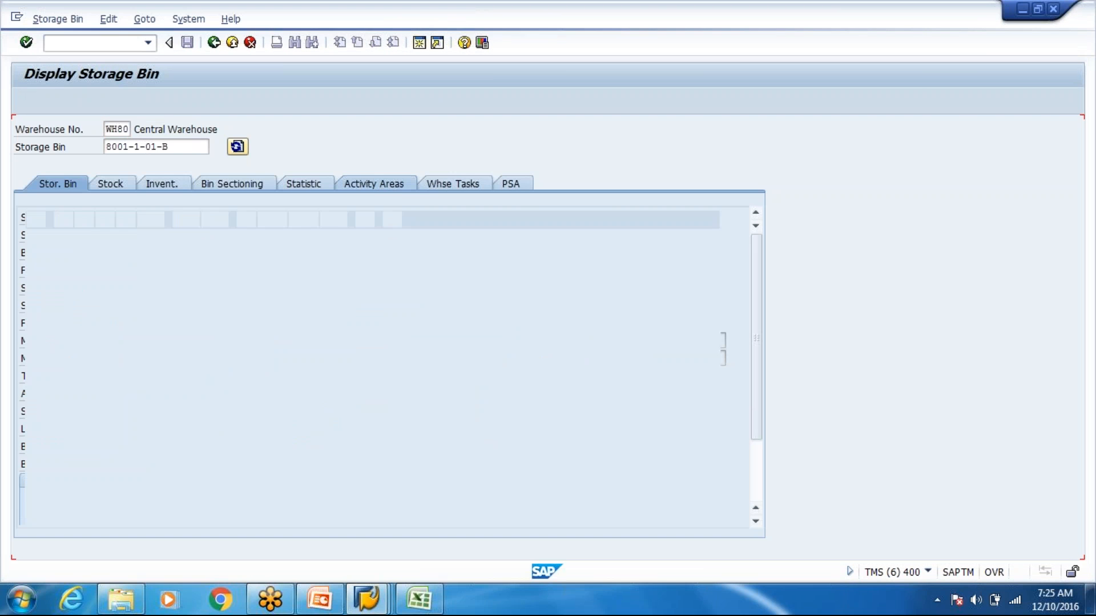
pyautogui.click(377, 184)
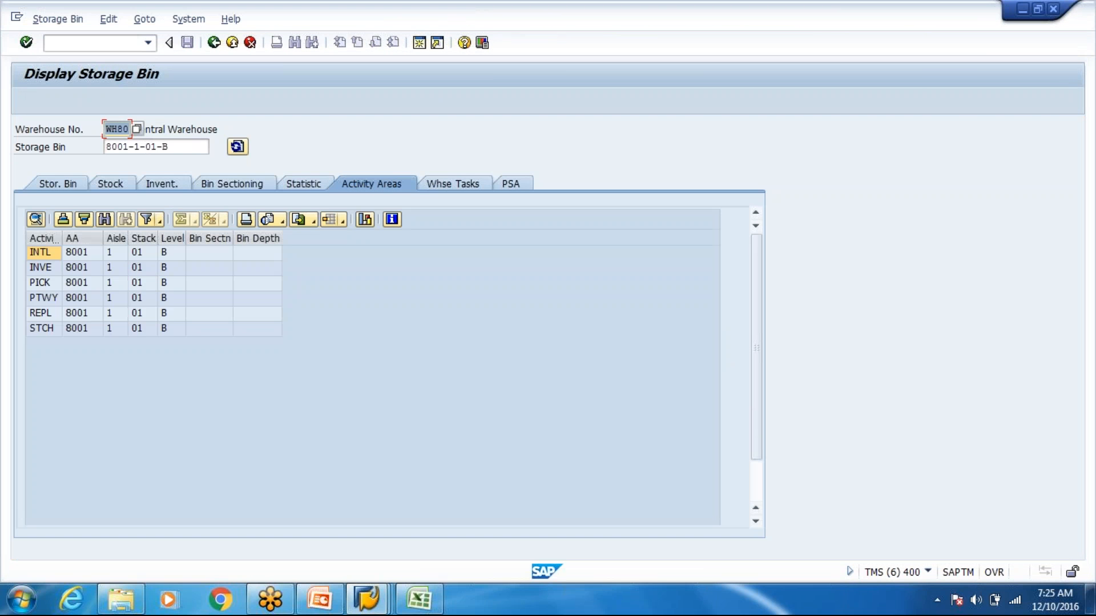
pyautogui.click(232, 43)
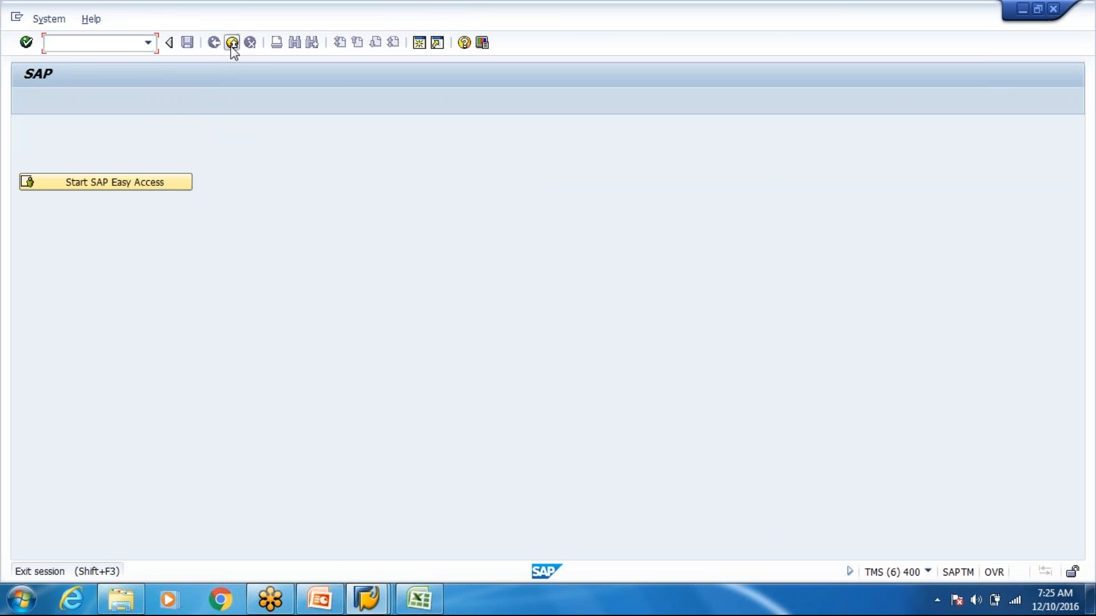
pyautogui.click(231, 43)
pyautogui.press('F10')
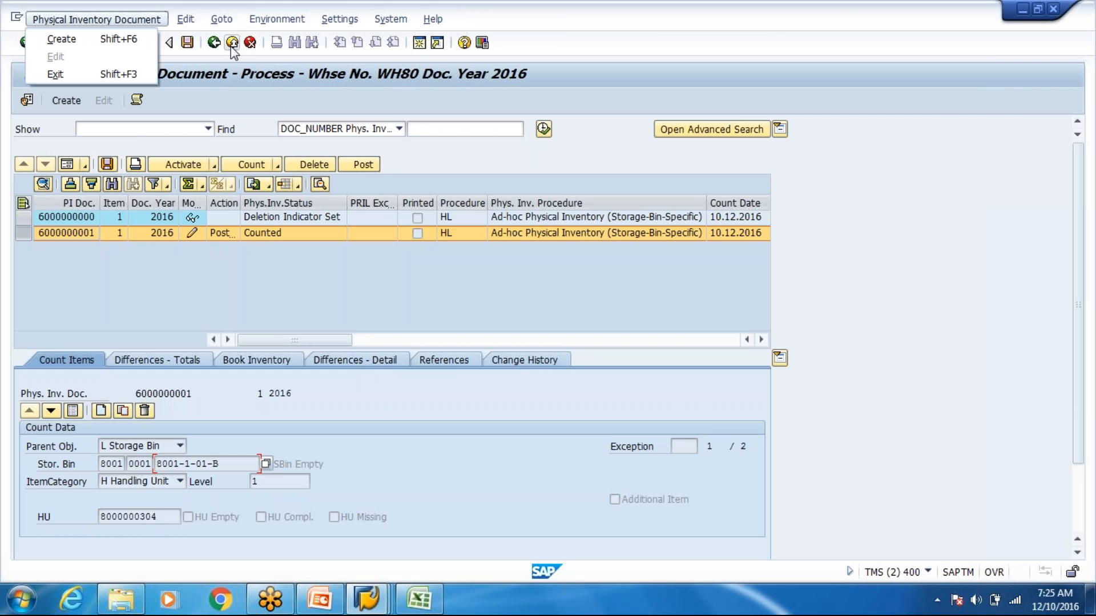
pyautogui.click(352, 271)
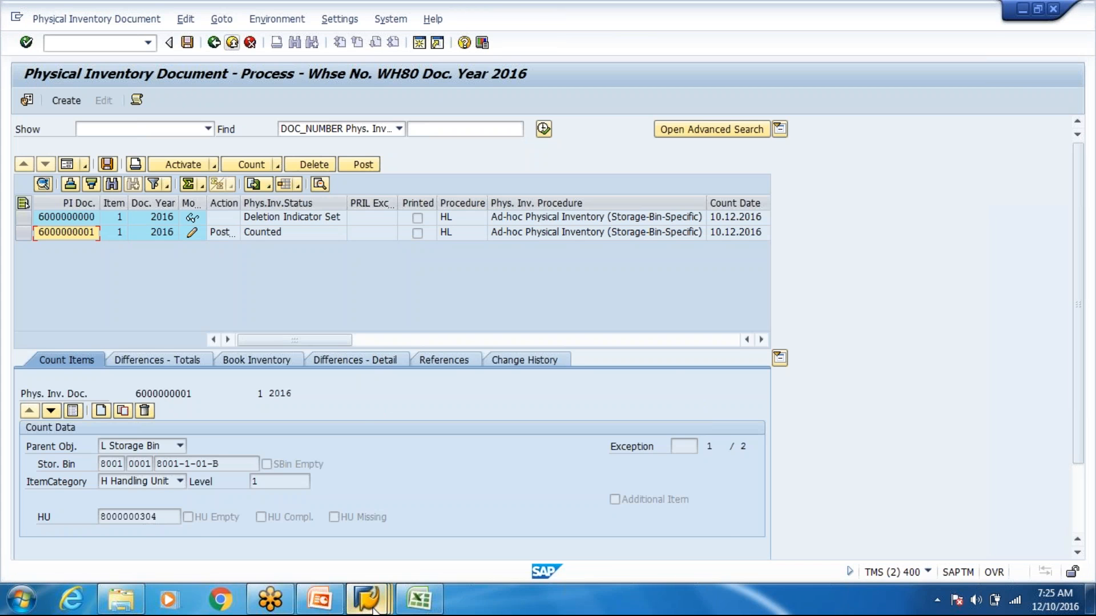
# Open the assignment of users to tolerance groups for recount and clearing for WH80 in change mode
pyautogui.moveTo(368, 602)
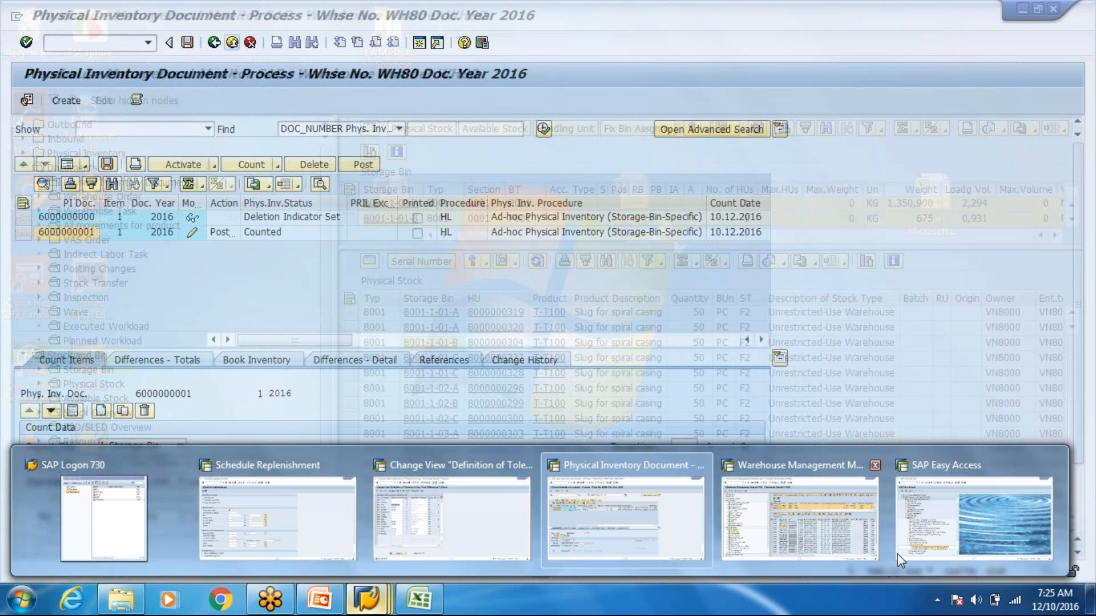
pyautogui.click(897, 553)
pyautogui.doubleClick(282, 506)
pyautogui.click(198, 198)
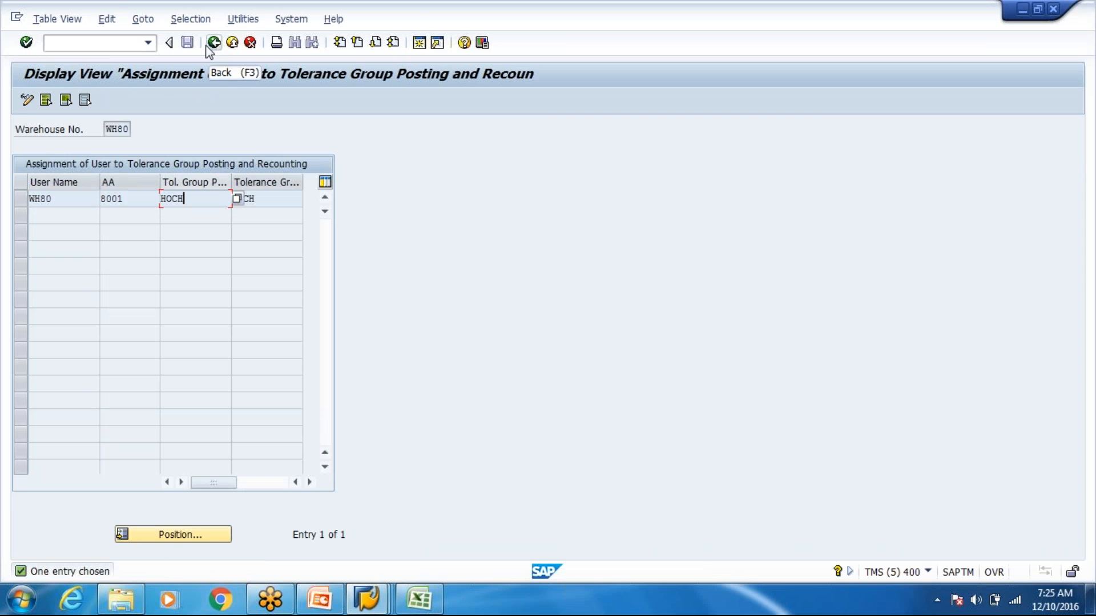
pyautogui.click(27, 101)
pyautogui.click(197, 199)
pyautogui.click(132, 198)
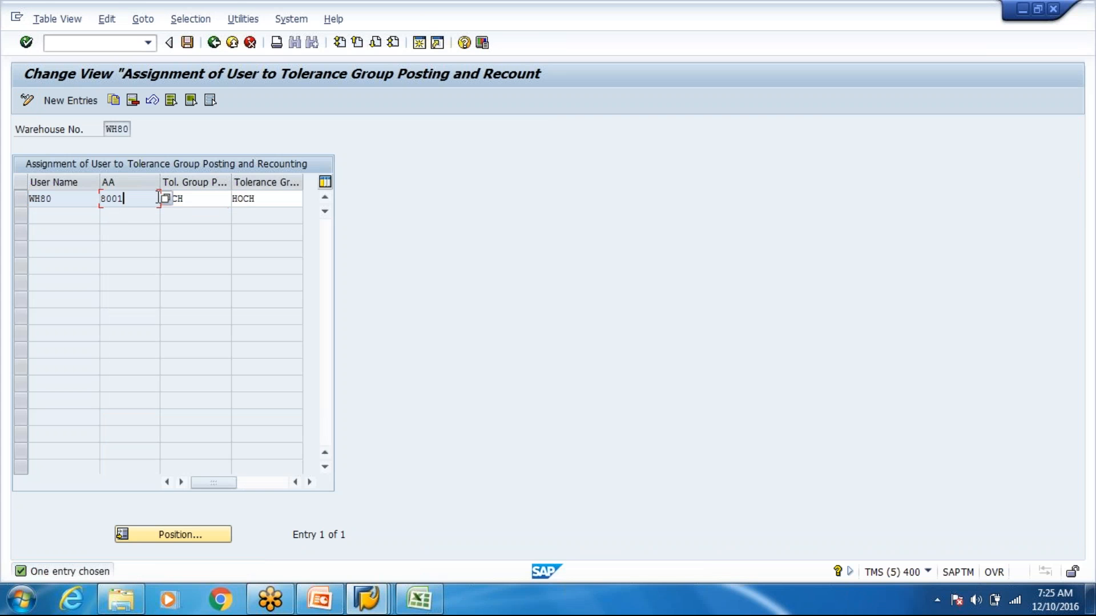
# Check the possible physical inventory activity areas for the user's assignment, including area 8001, then leave the assignment view
pyautogui.click(165, 199)
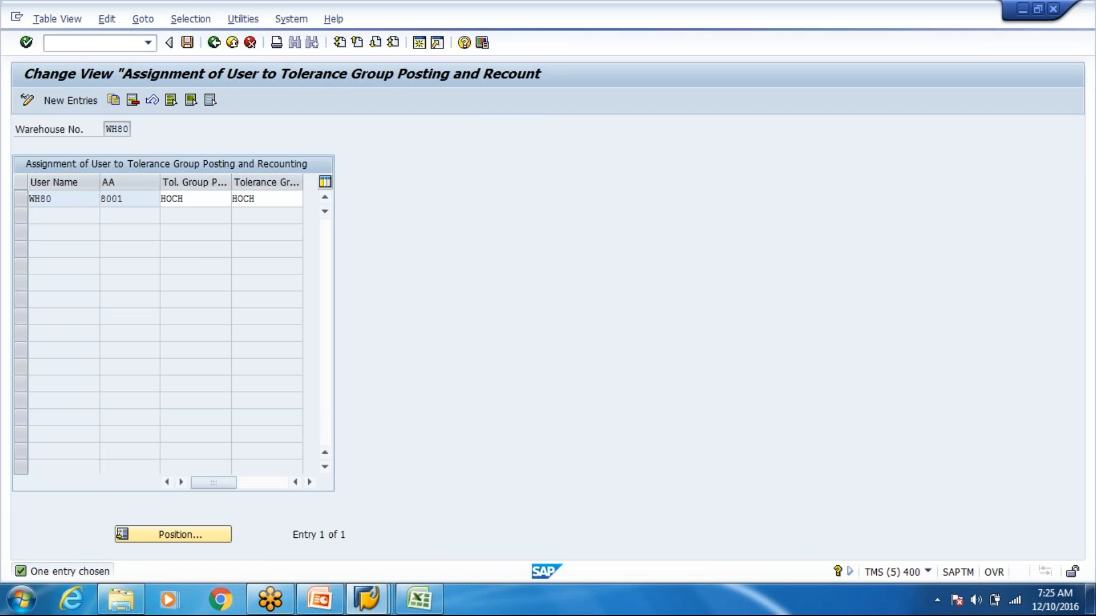
pyautogui.press('F4')
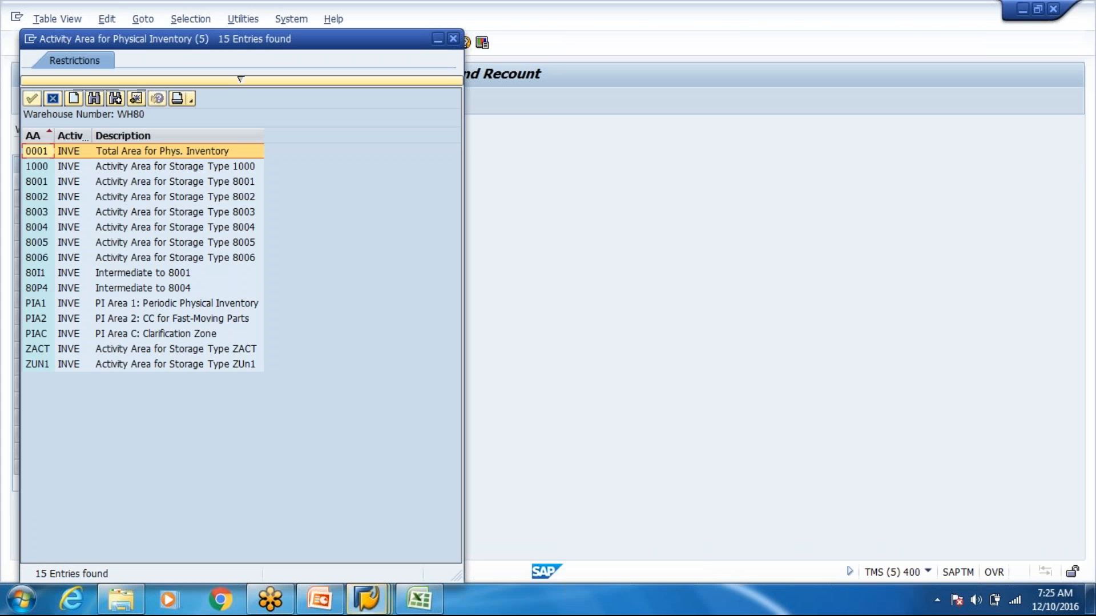
pyautogui.click(190, 181)
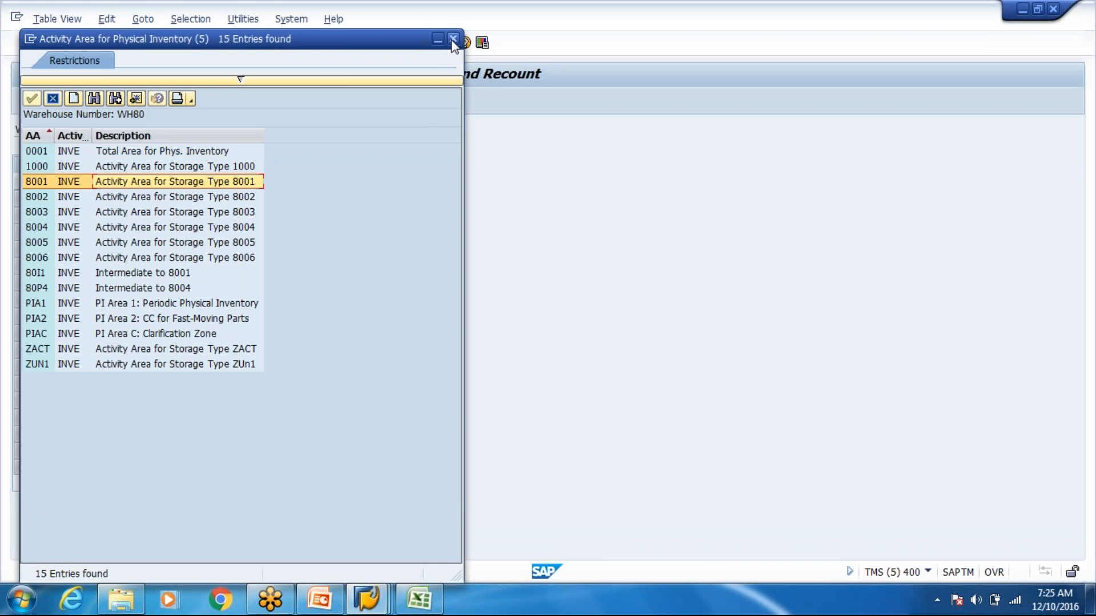
pyautogui.press('Return')
pyautogui.click(214, 43)
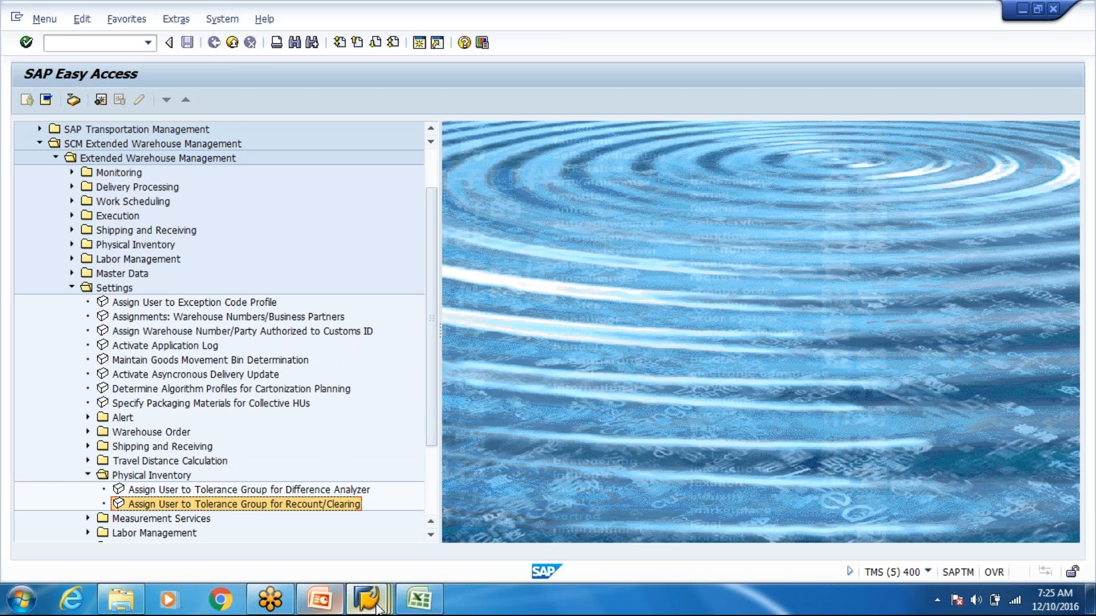
# Clear the allowed percentage and value-based tolerance of WH80 group HOCH in the Post Differences tolerance groups and leave the view
pyautogui.click(377, 608)
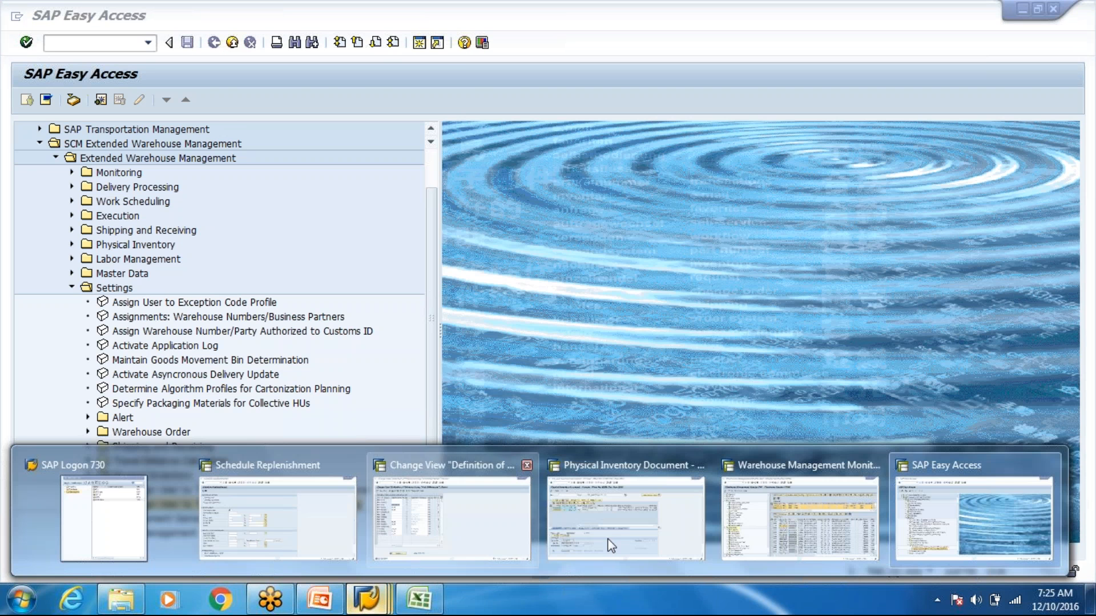
pyautogui.click(506, 542)
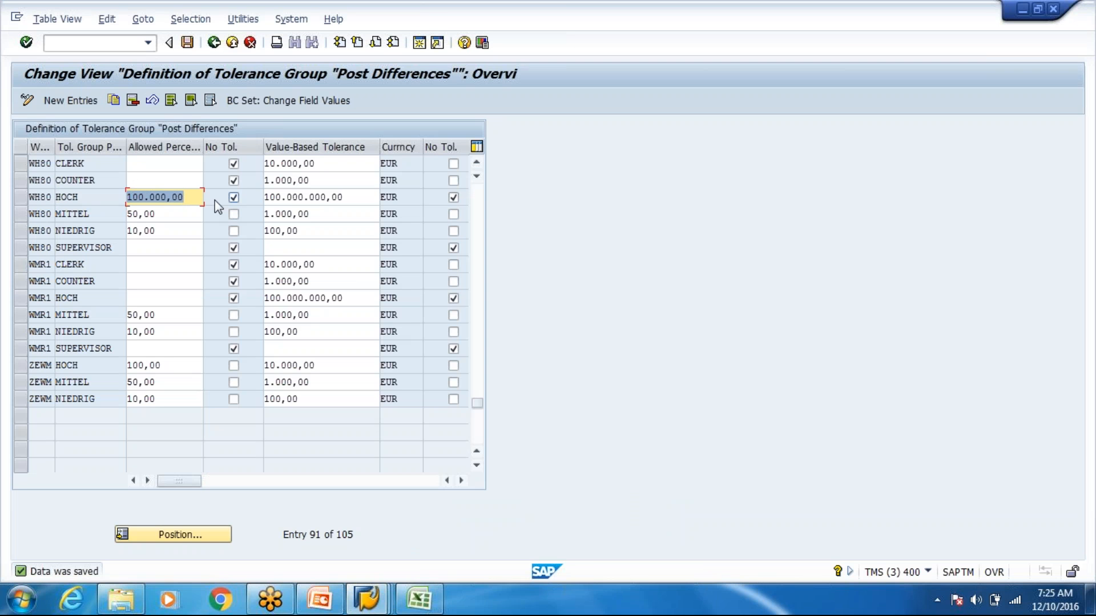
pyautogui.press('Delete')
pyautogui.press('Delete')
pyautogui.press('Delete')
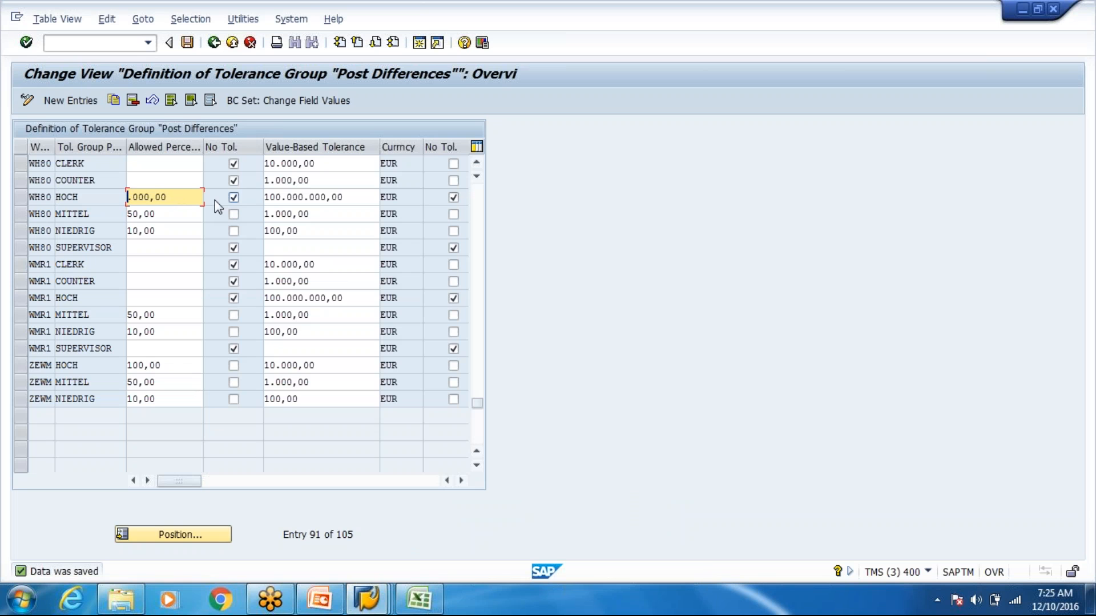
pyautogui.press('Delete')
pyautogui.press('Delete')
pyautogui.press('Delete')
pyautogui.press('Delete')
pyautogui.press('Delete')
pyautogui.press('Delete')
pyautogui.press('Delete')
pyautogui.press('Tab')
pyautogui.press('Tab')
pyautogui.press('Delete')
pyautogui.press('Delete')
pyautogui.press('Delete')
pyautogui.press('Delete')
pyautogui.press('Delete')
pyautogui.press('Delete')
pyautogui.press('Delete')
pyautogui.press('Delete')
pyautogui.press('Delete')
pyautogui.press('Delete')
pyautogui.press('Delete')
pyautogui.press('Delete')
pyautogui.press('Delete')
pyautogui.press('Delete')
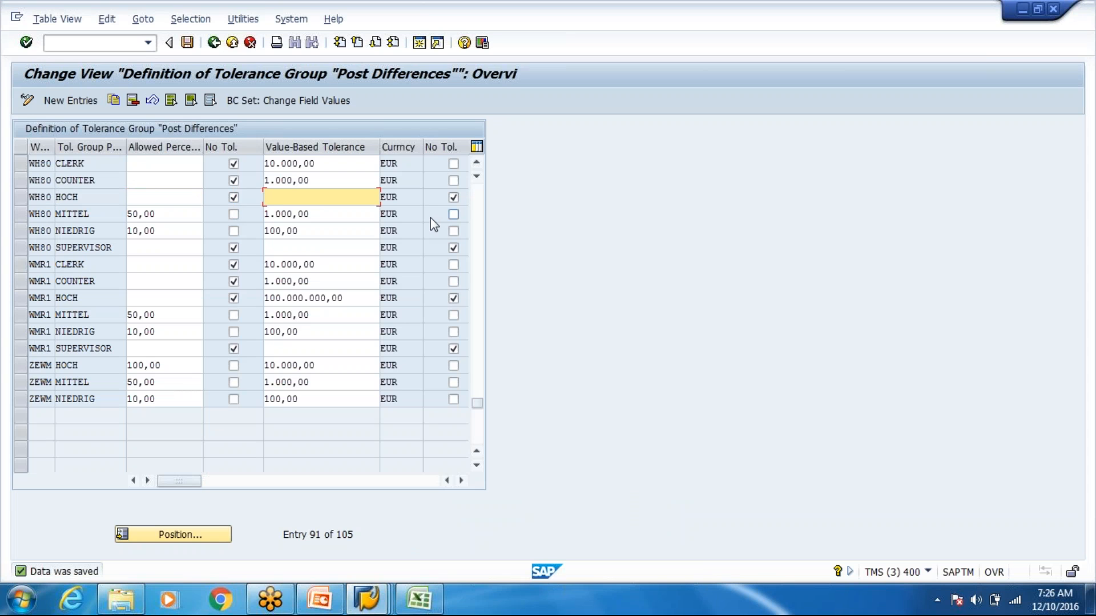
pyautogui.click(213, 43)
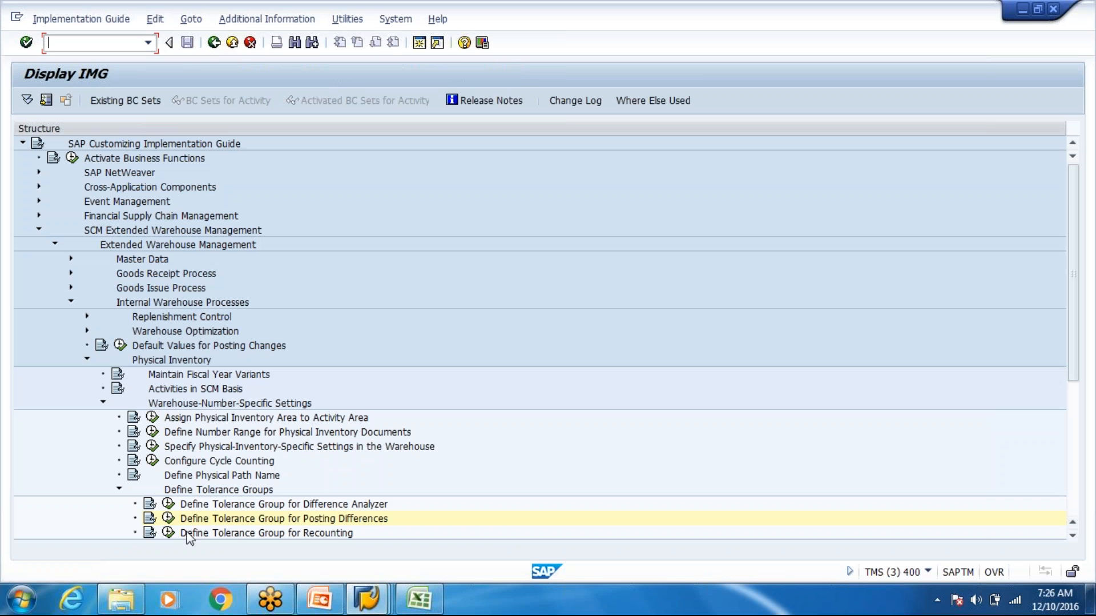
# Examine the customizing activities for physical inventory in the implementation guide, from the tolerance groups to the area-specific settings
pyautogui.click(241, 527)
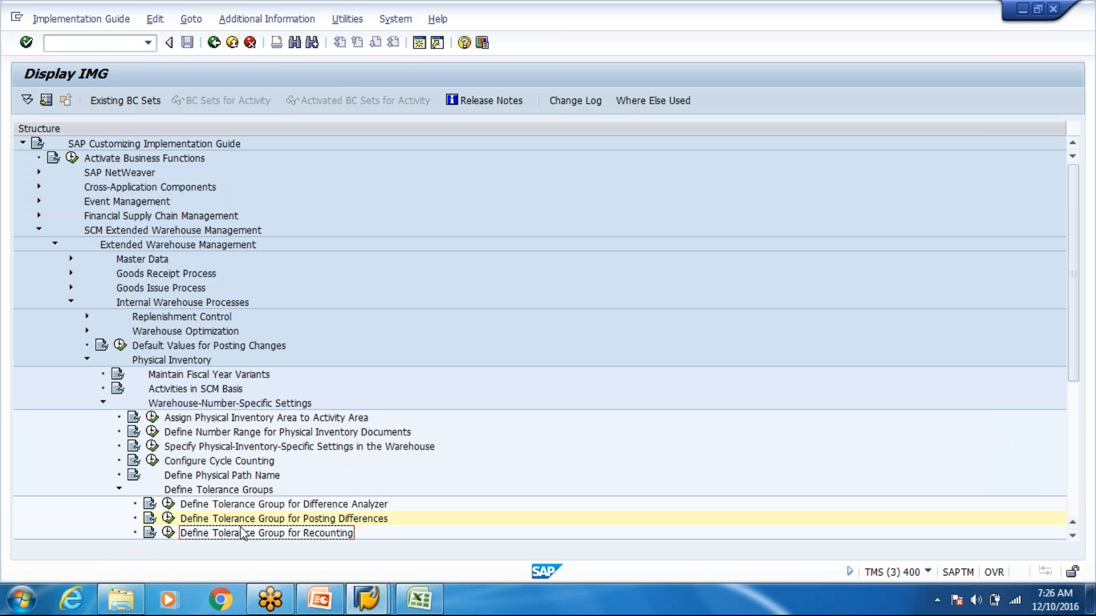
pyautogui.press('Down')
pyautogui.press('Down')
pyautogui.press('Down')
pyautogui.press('Down')
pyautogui.press('Down')
pyautogui.press('Down')
pyautogui.press('Down')
pyautogui.press('Down')
pyautogui.press('Down')
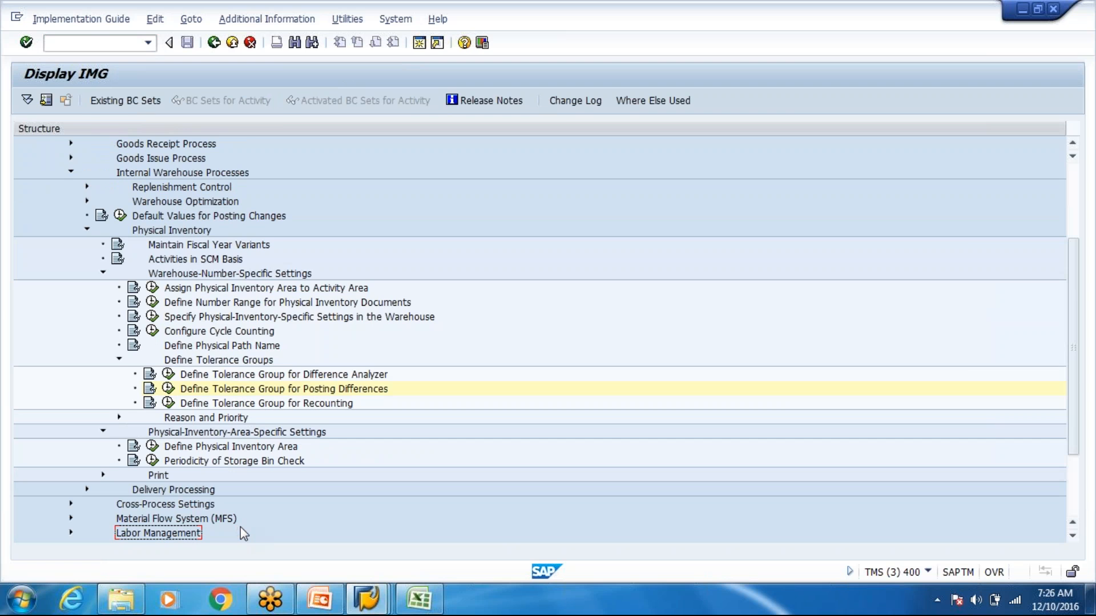
# Return to the physical inventory document processing and rerun the document search to reload the list
pyautogui.hotkey('alt', 'Tab')
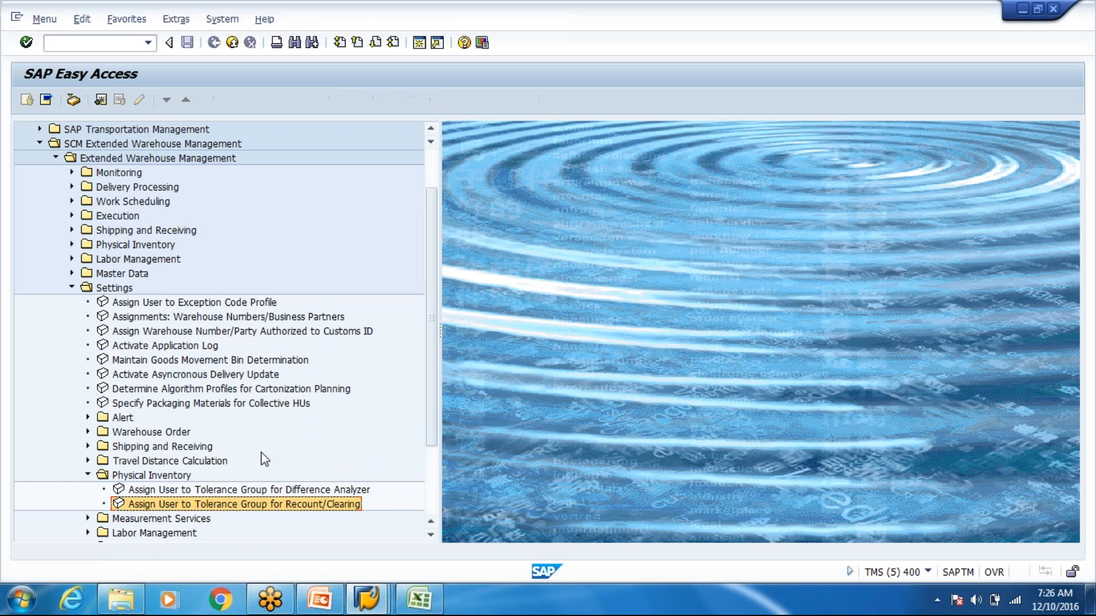
pyautogui.hotkey('alt', 'Tab')
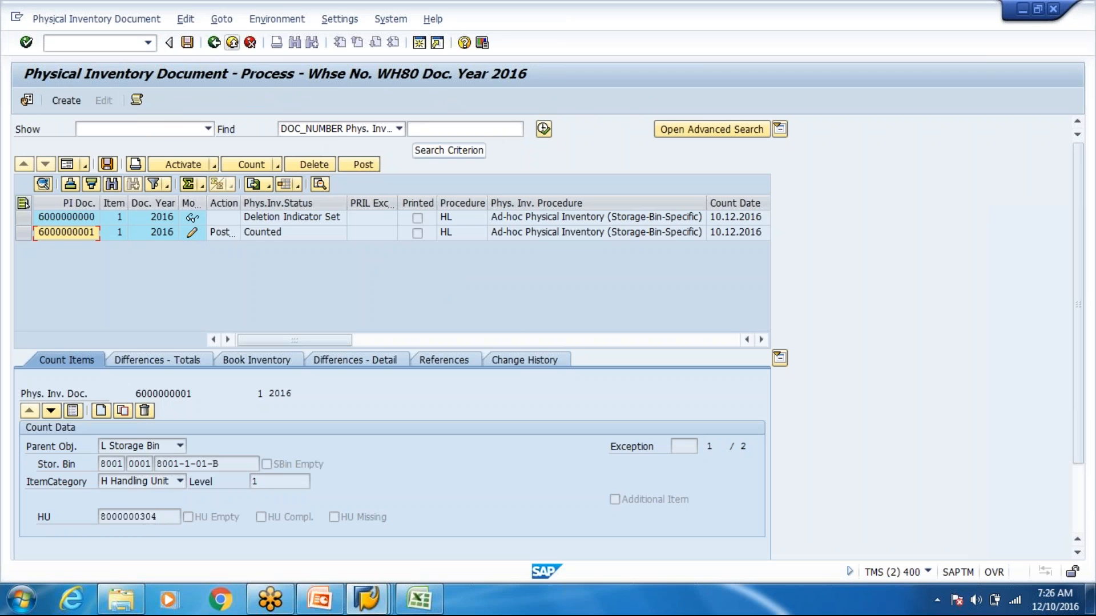
pyautogui.click(543, 129)
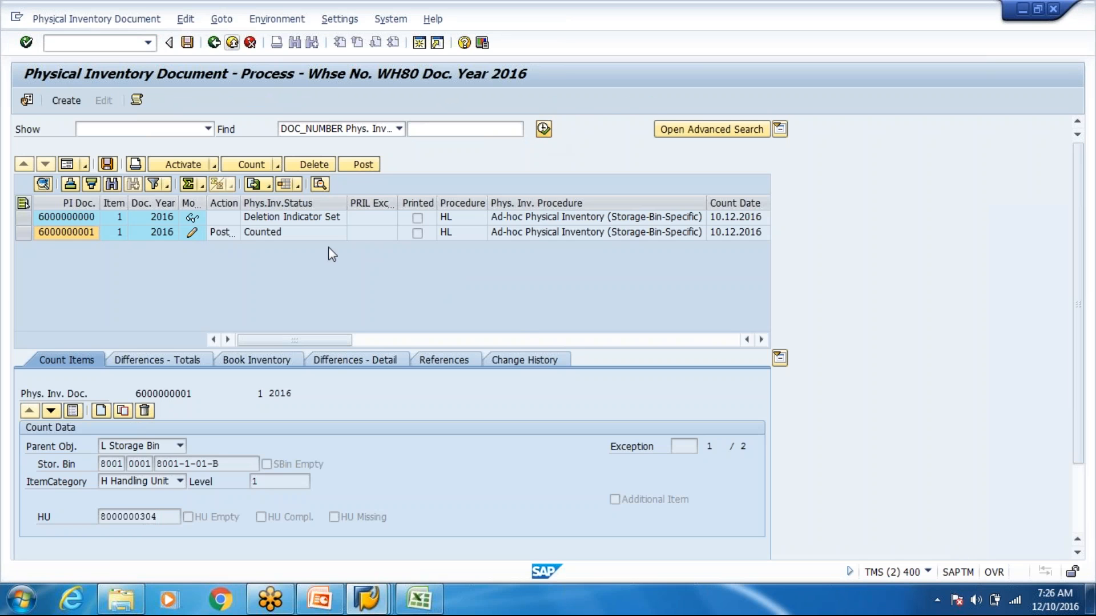
pyautogui.click(222, 314)
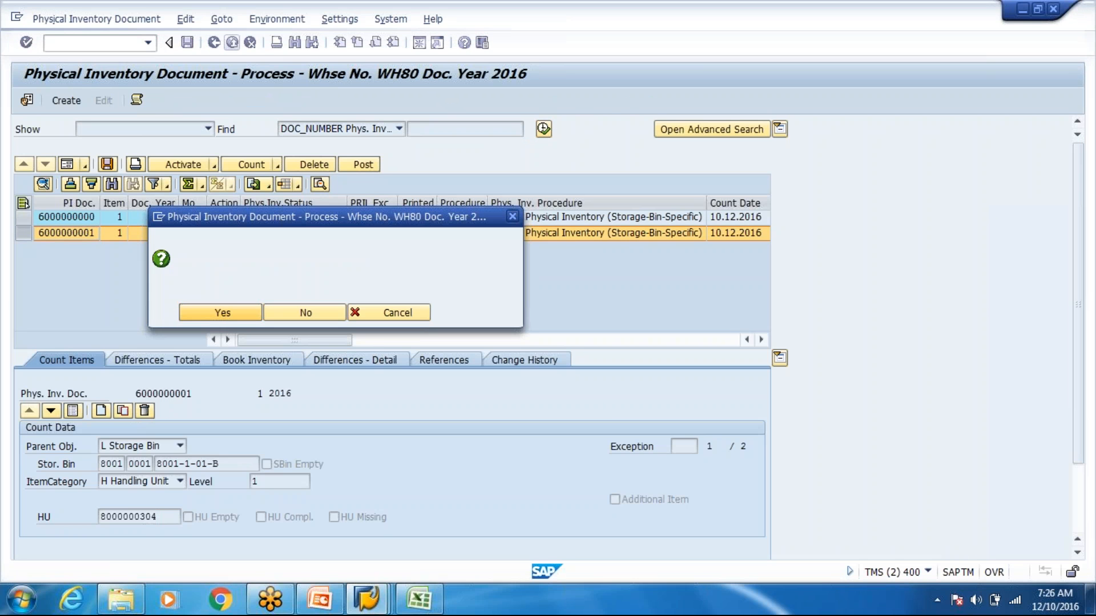
pyautogui.click(325, 307)
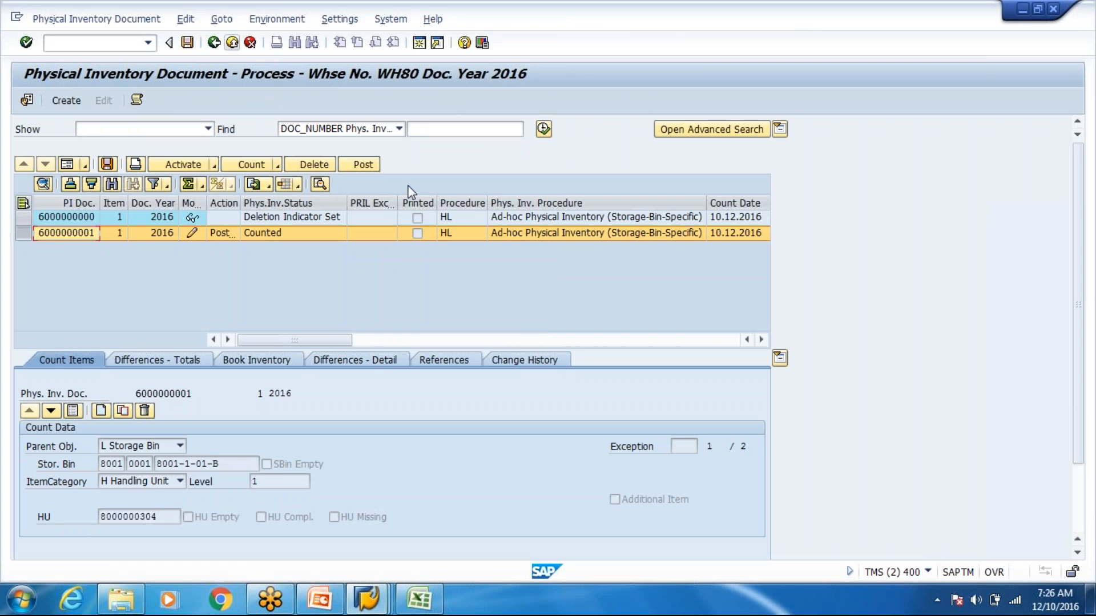
pyautogui.click(538, 130)
pyautogui.click(319, 310)
pyautogui.click(320, 310)
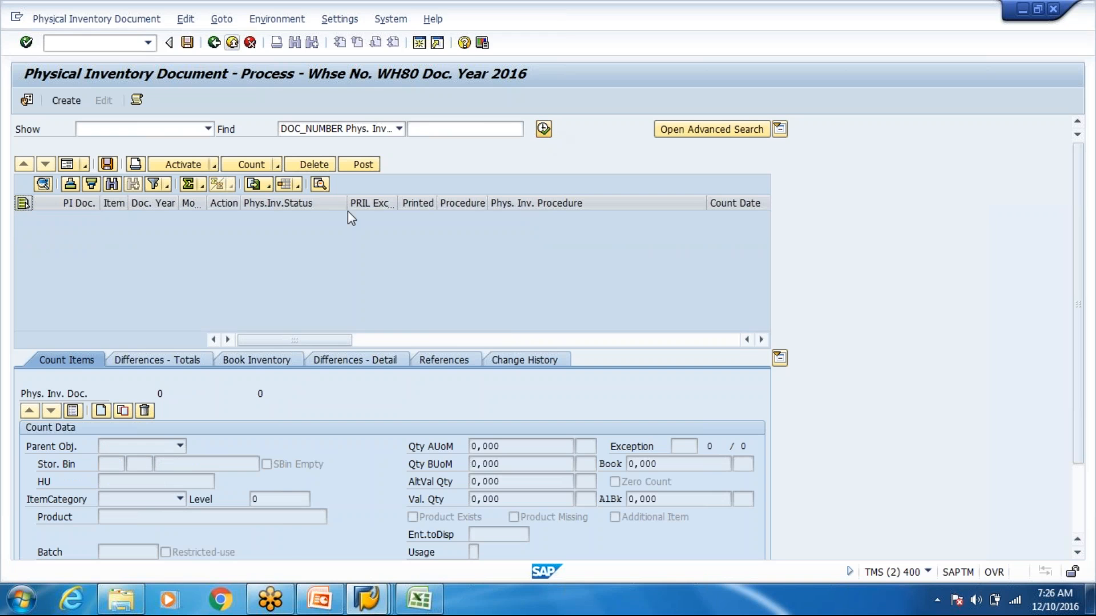
pyautogui.click(223, 313)
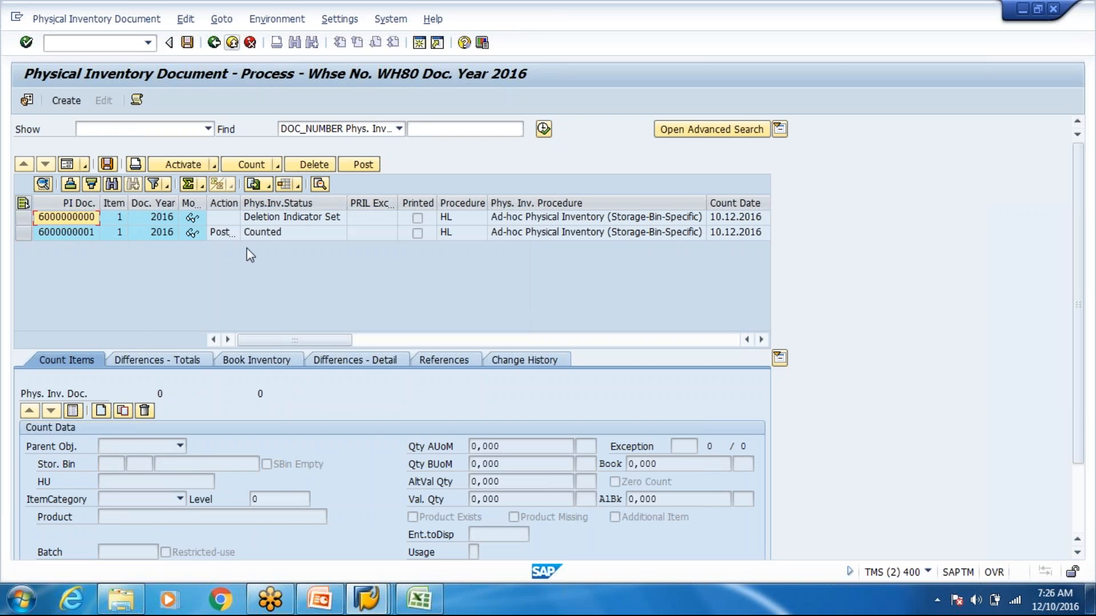
# Select the counted physical inventory document, try again to post its differences, then redisplay and close the log
pyautogui.doubleClick(249, 234)
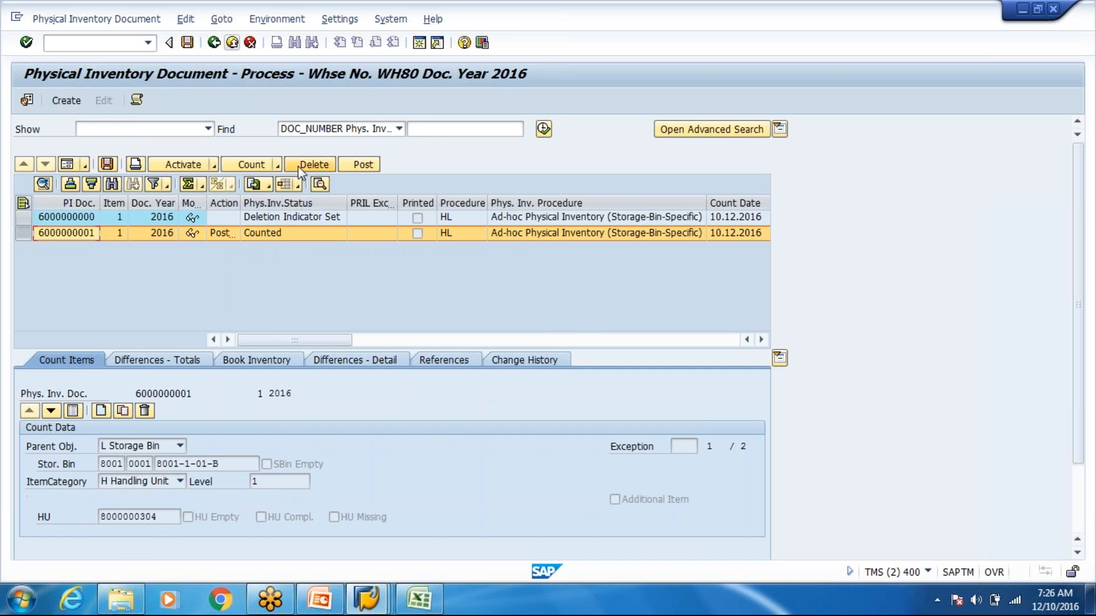
pyautogui.click(360, 165)
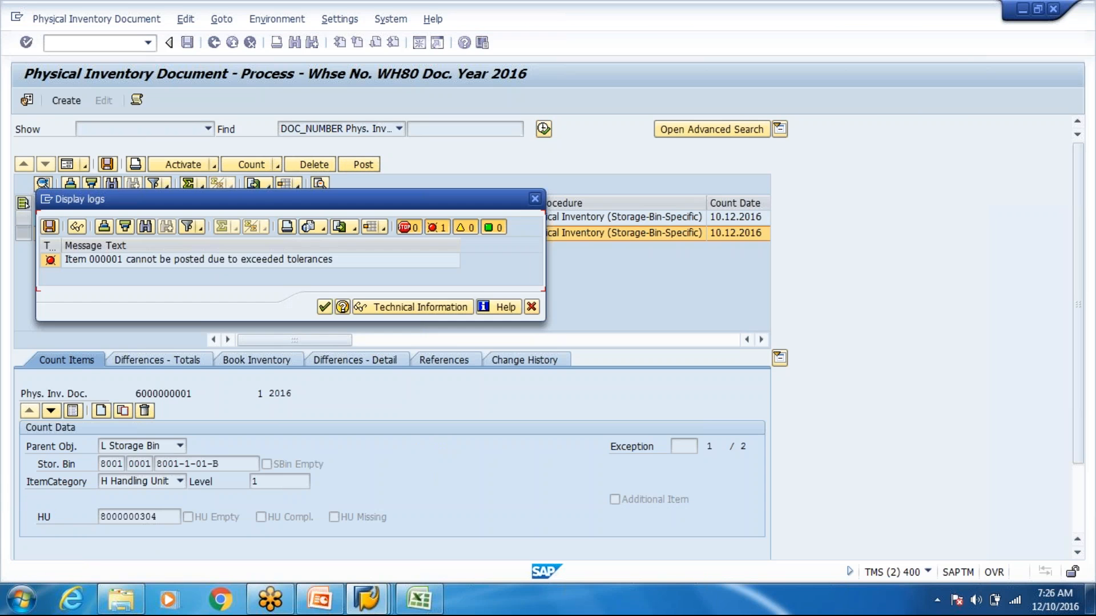
pyautogui.click(324, 307)
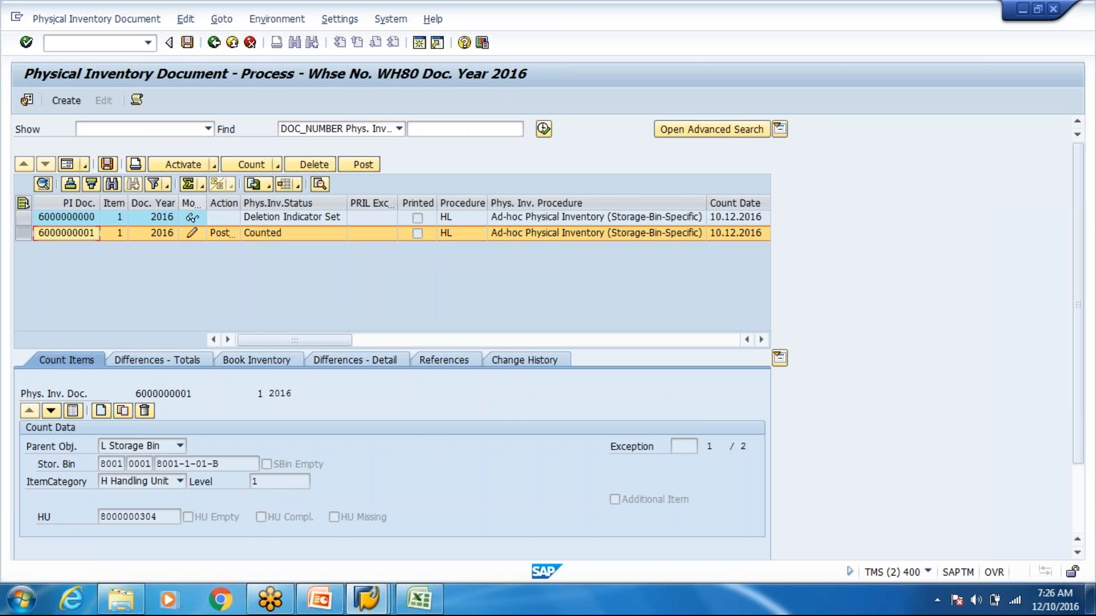
pyautogui.click(136, 99)
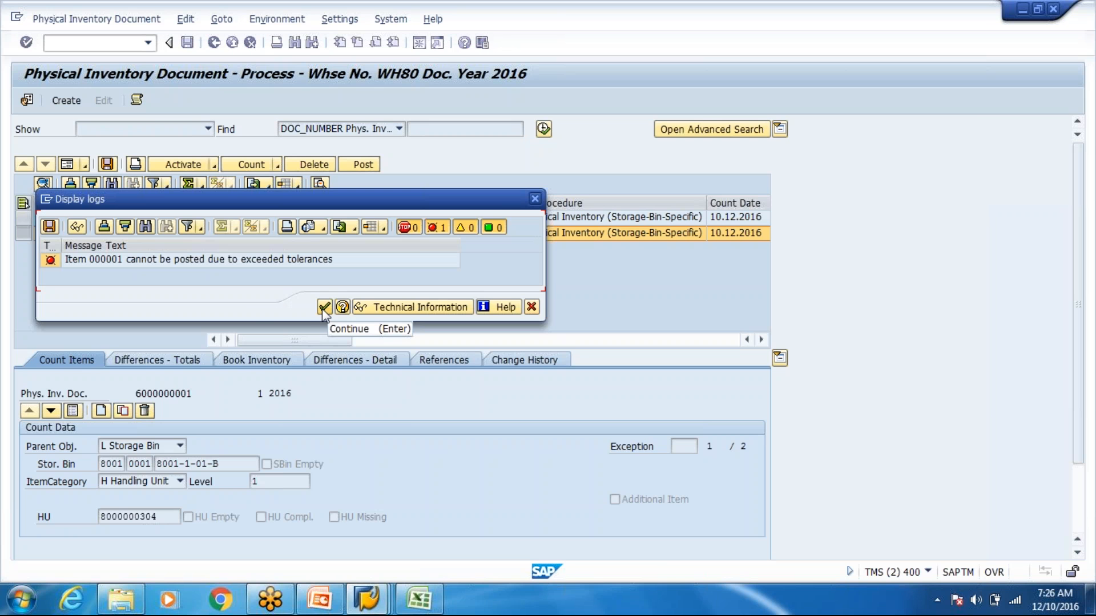
pyautogui.click(324, 307)
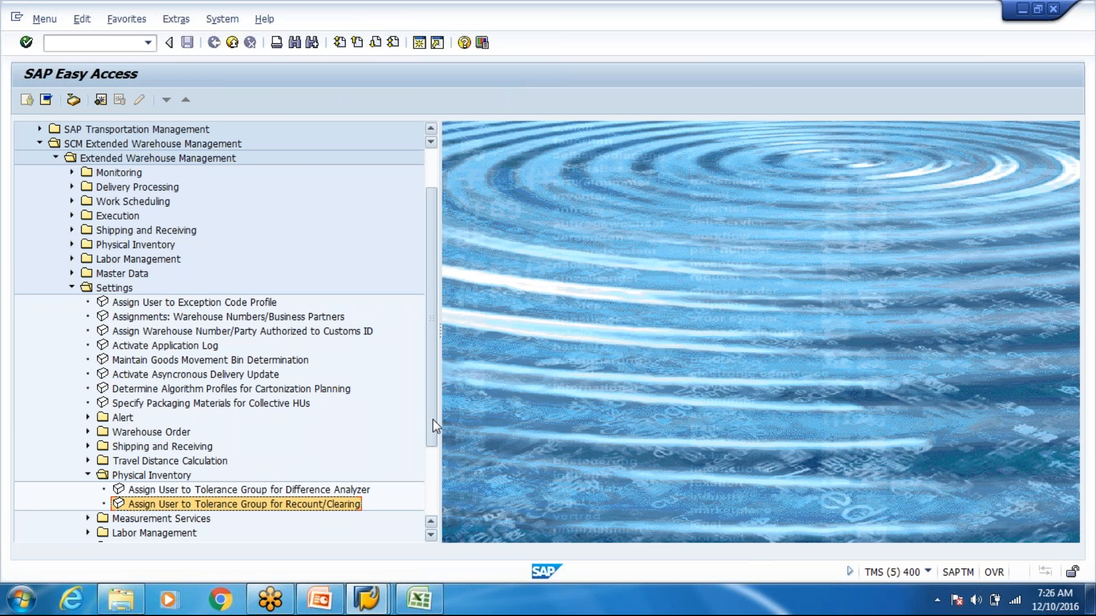
# Examine the WH80 entry in the Define Physical Inventory Area customizing, including its area settings and permitted document types
pyautogui.moveTo(432, 419); pyautogui.dragTo(431, 469)
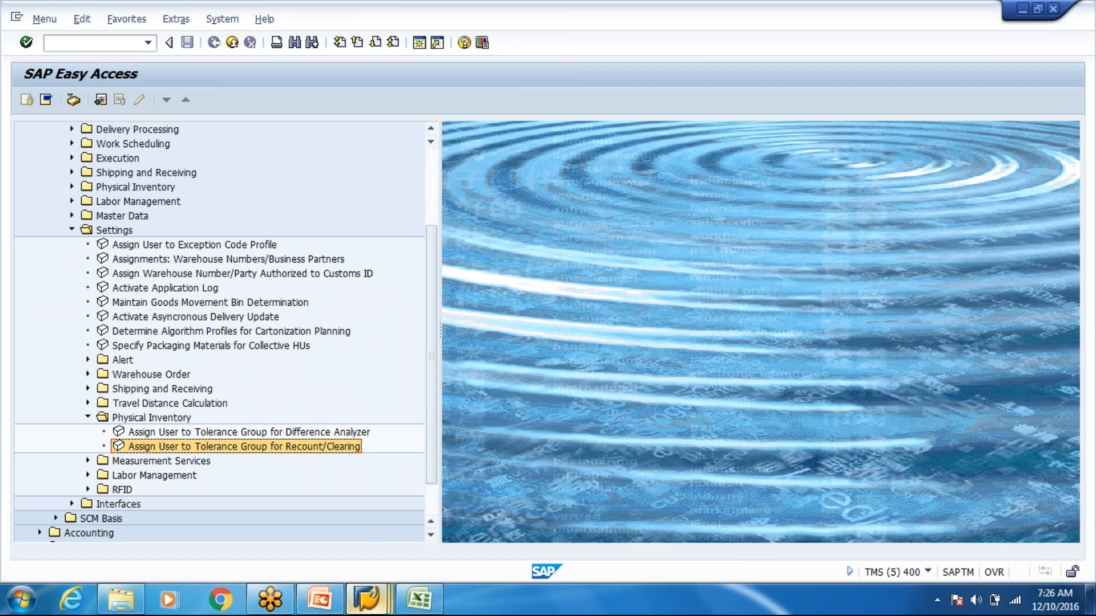
pyautogui.click(367, 599)
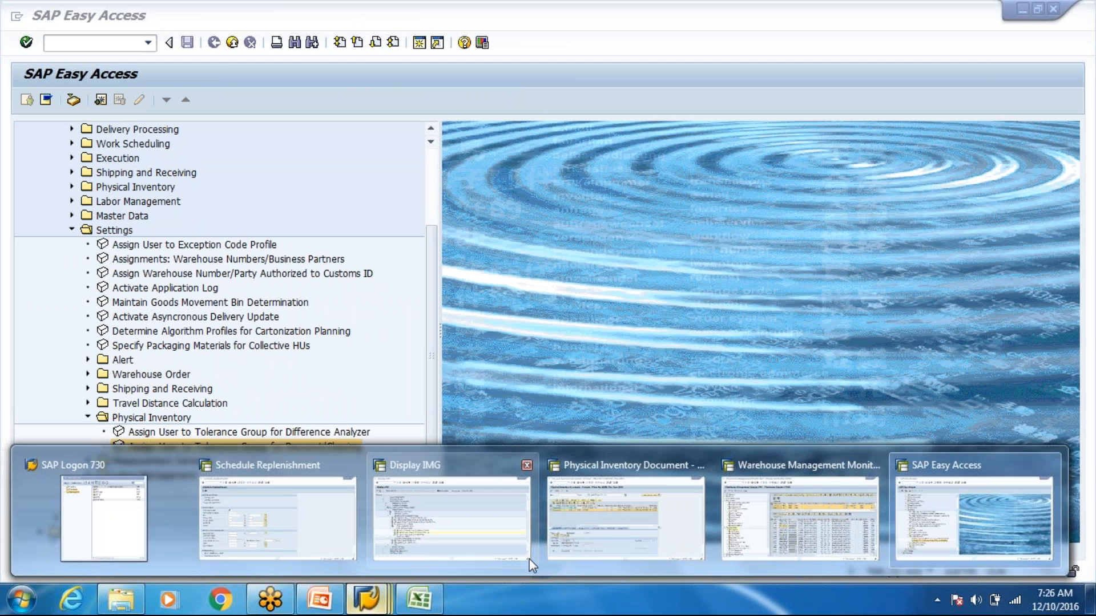
pyautogui.click(529, 559)
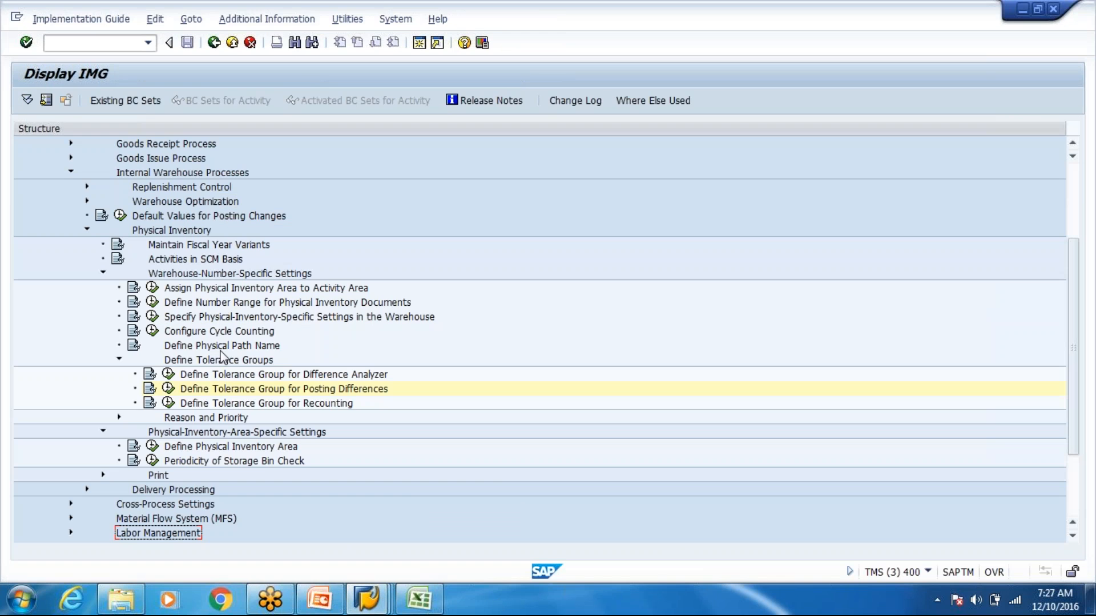
pyautogui.click(153, 445)
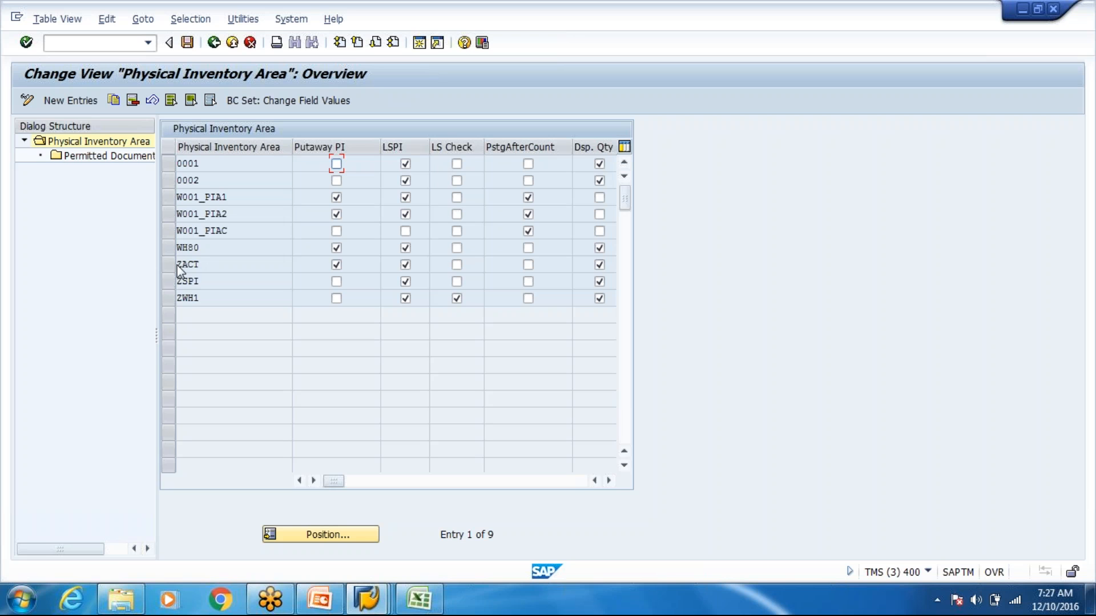
pyautogui.click(170, 248)
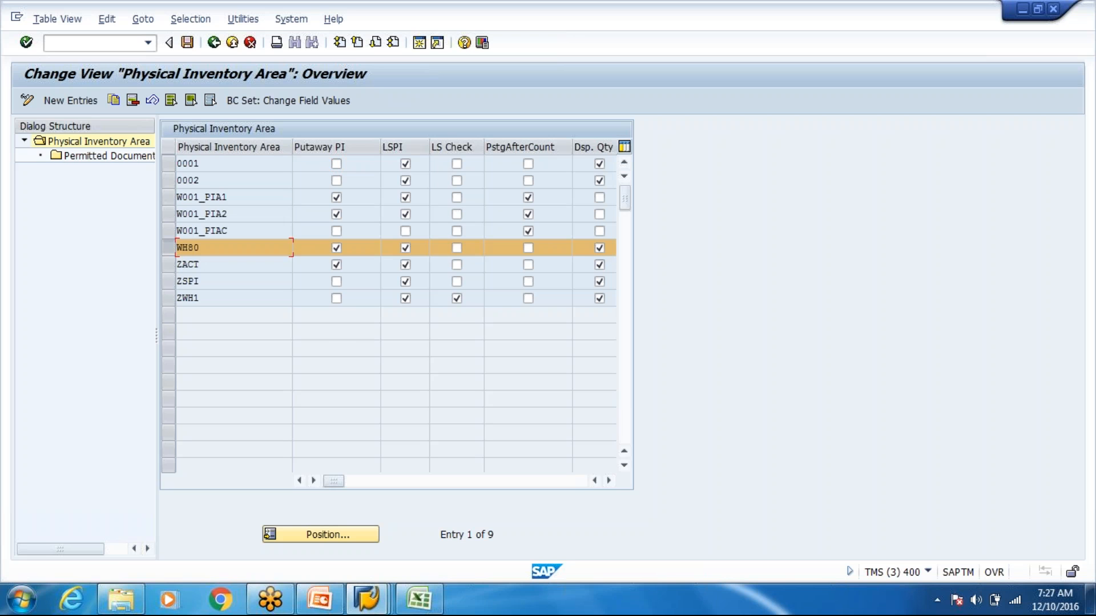
pyautogui.moveTo(335, 481); pyautogui.dragTo(393, 464)
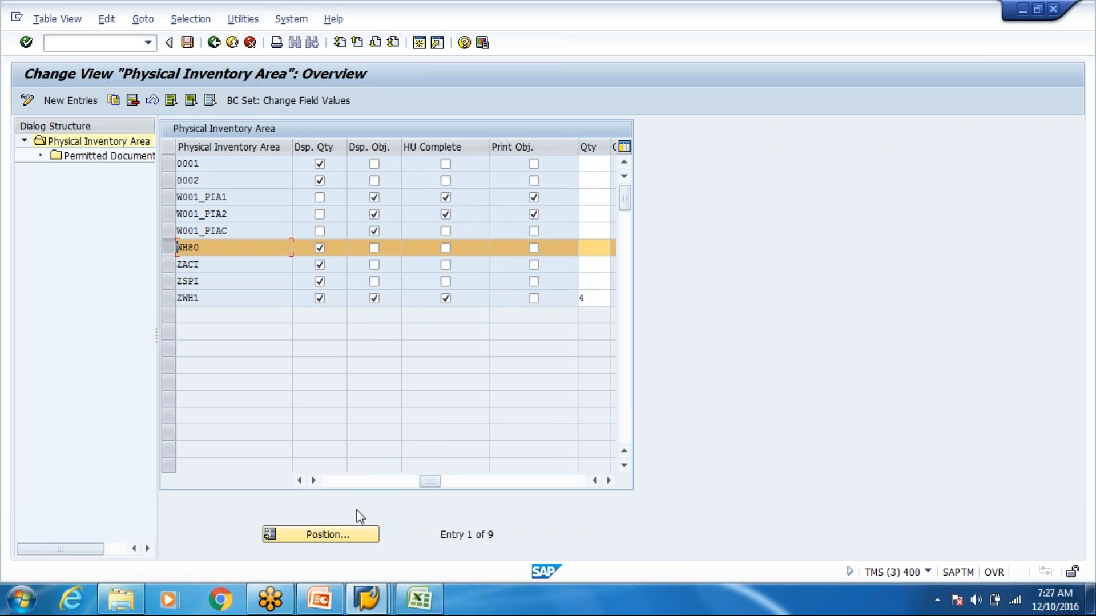
pyautogui.moveTo(425, 481); pyautogui.dragTo(604, 455)
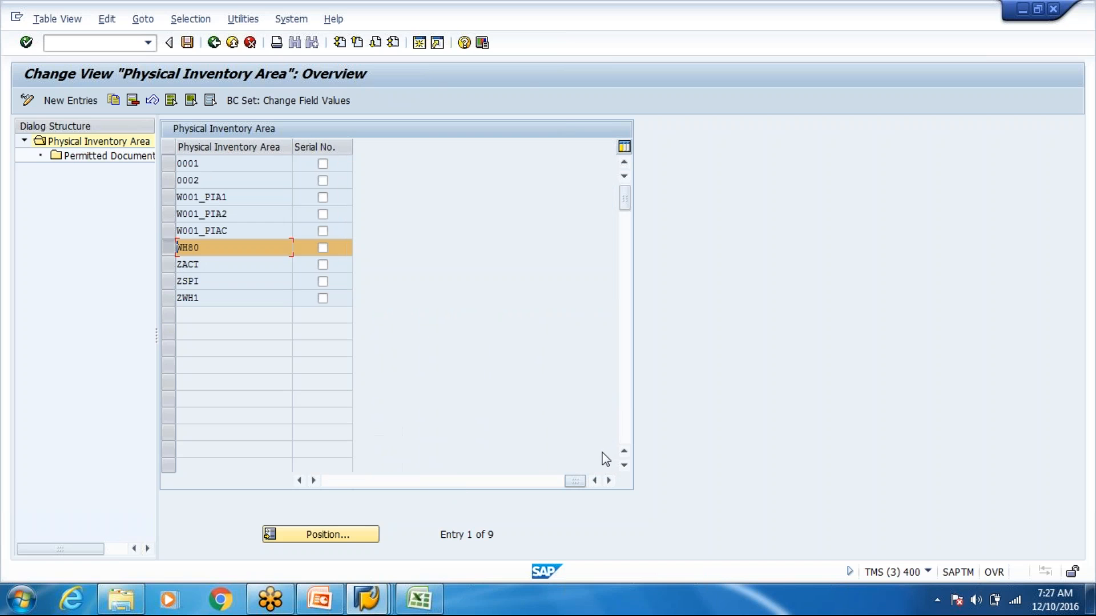
pyautogui.doubleClick(104, 162)
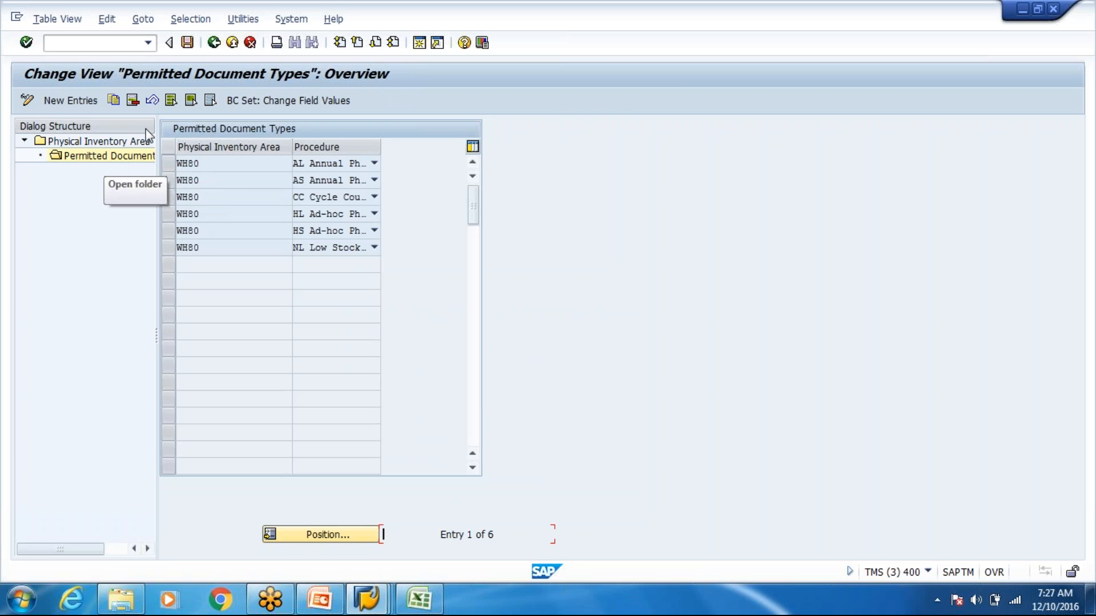
pyautogui.click(210, 46)
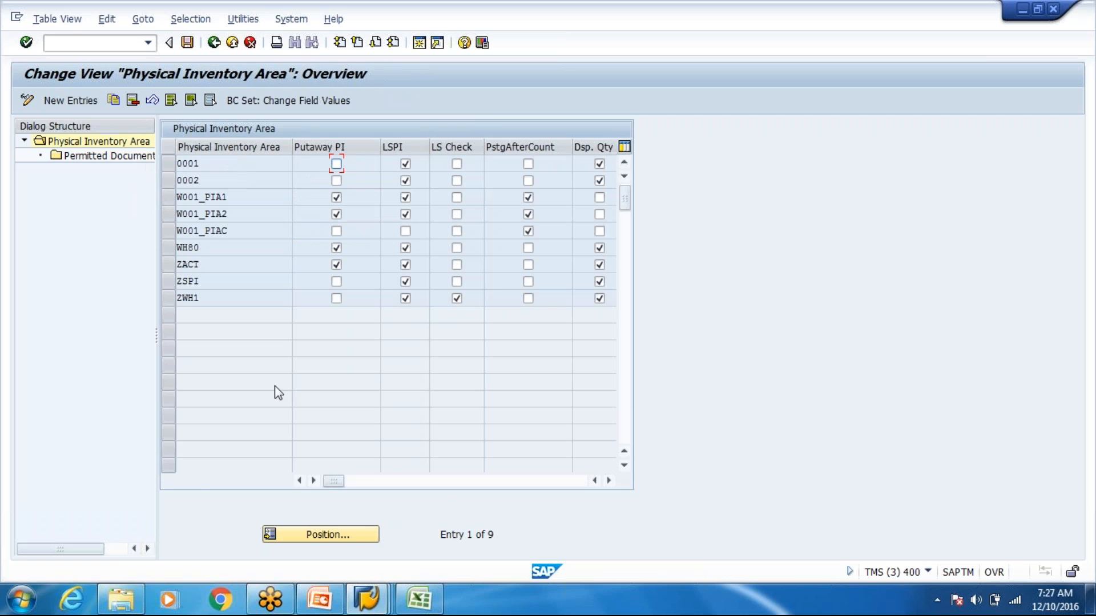
# Set the posting tolerance group of user WH80 to CLERK in the recount/clearing user assignment, save it and leave the view
pyautogui.click(366, 600)
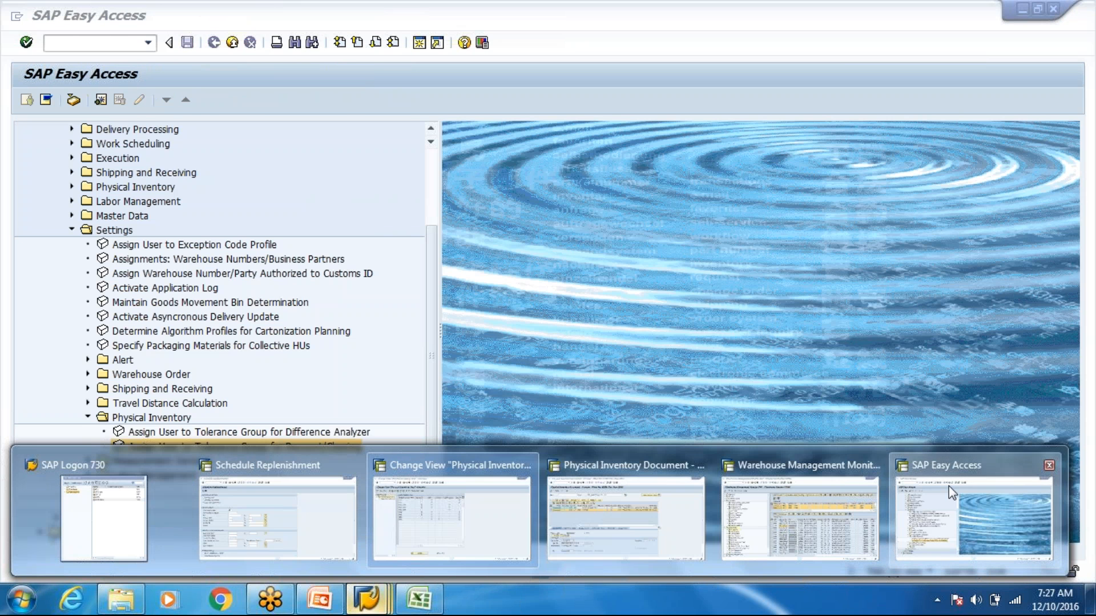
pyautogui.click(948, 485)
pyautogui.doubleClick(334, 445)
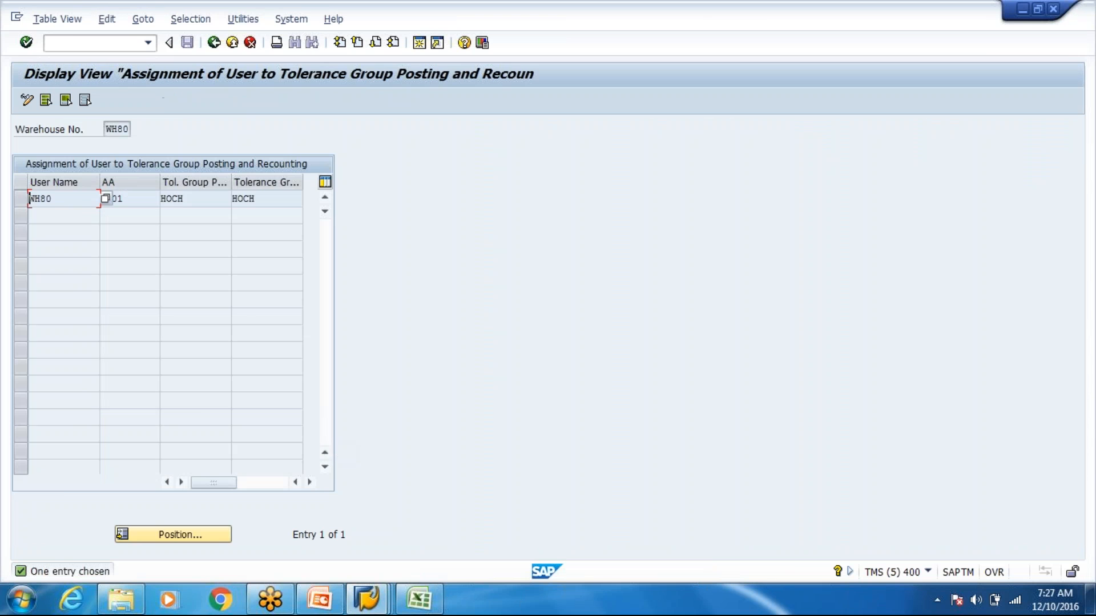
pyautogui.click(27, 101)
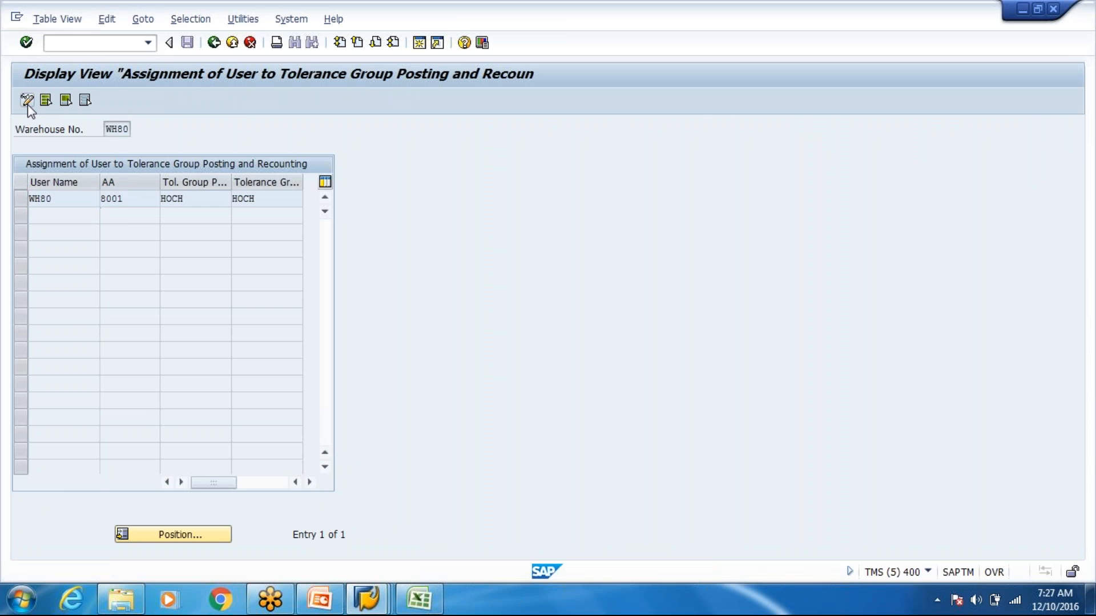
pyautogui.click(237, 200)
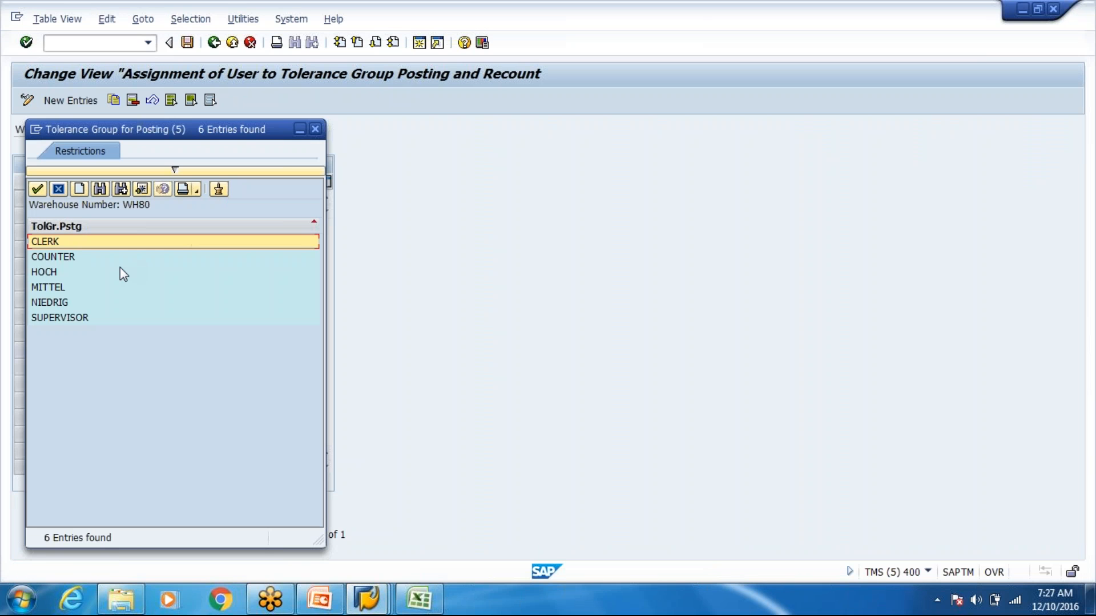
pyautogui.doubleClick(120, 268)
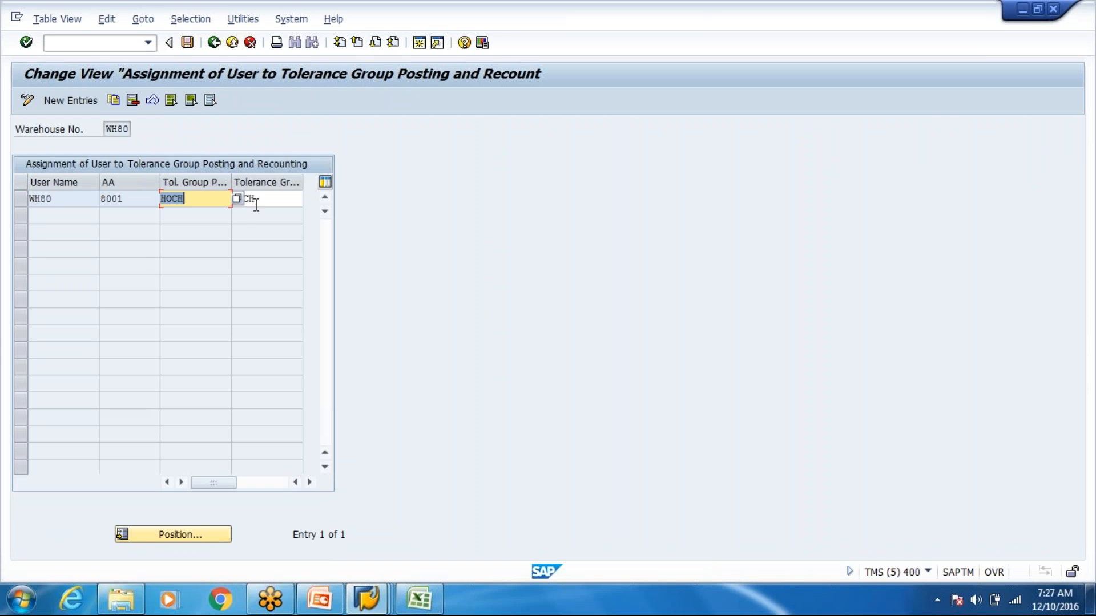
pyautogui.click(238, 200)
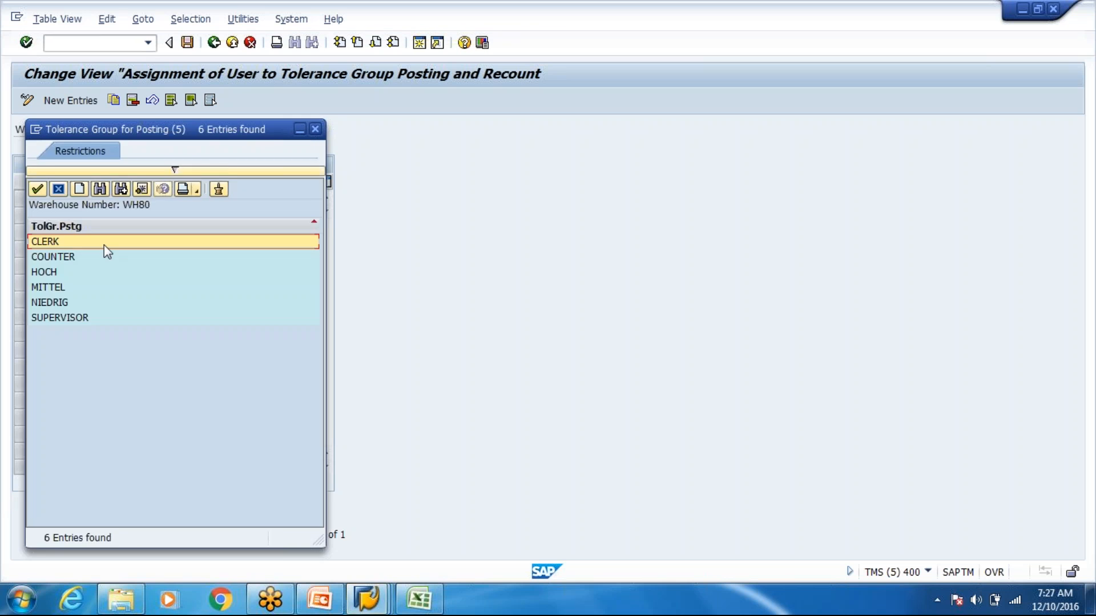
pyautogui.doubleClick(104, 245)
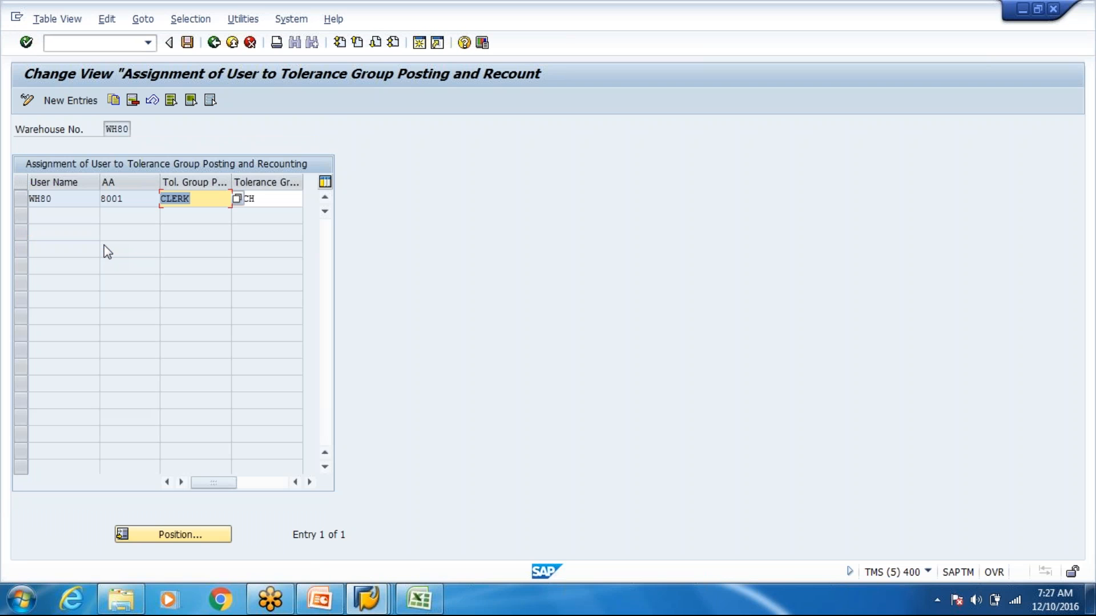
pyautogui.hotkey('ctrl', 's')
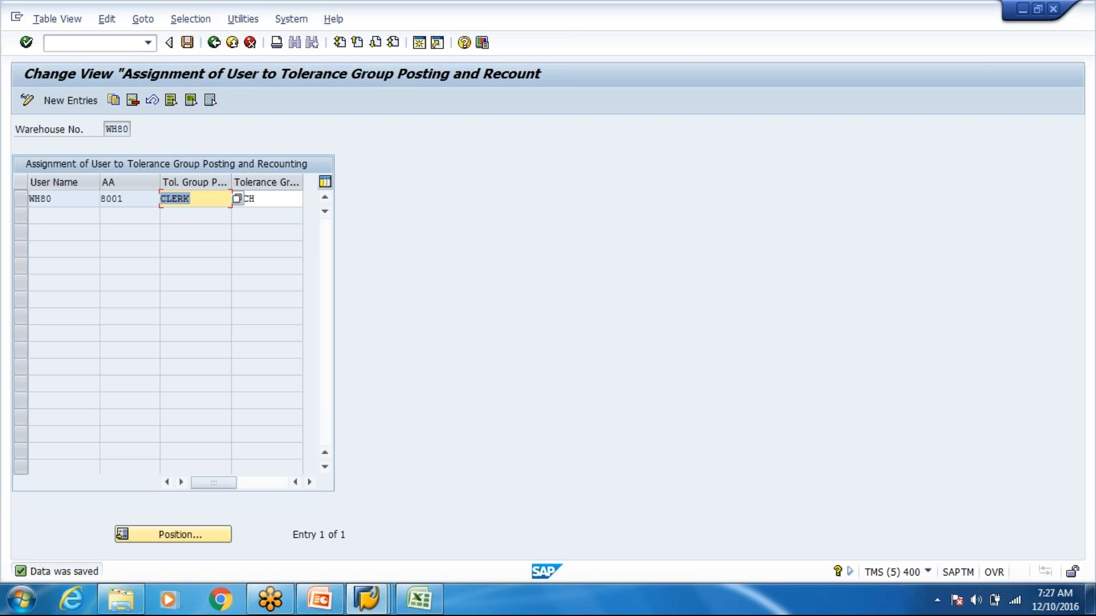
pyautogui.click(214, 43)
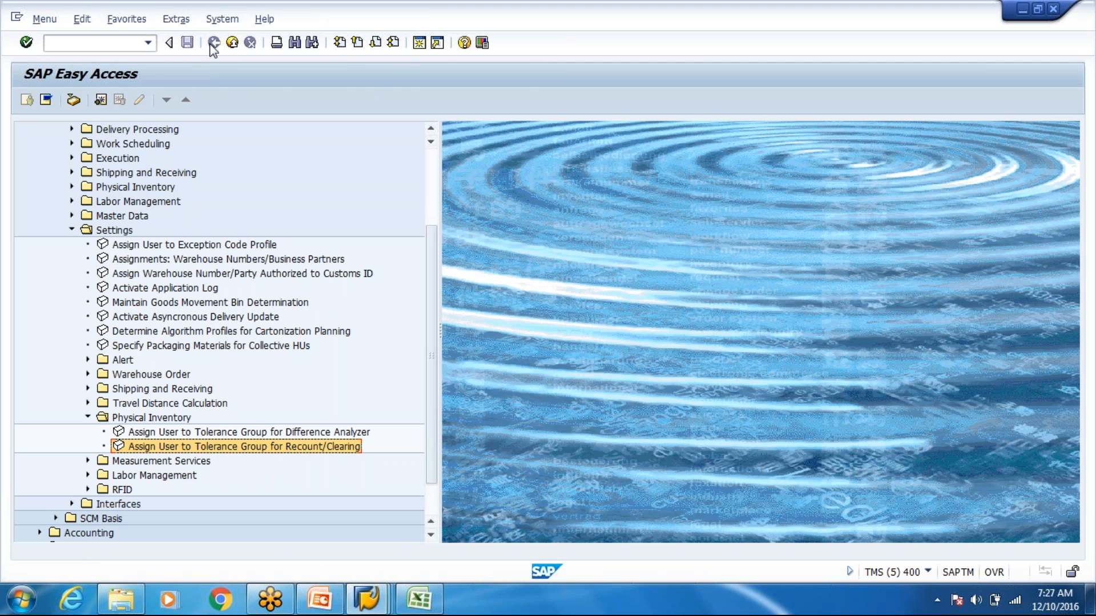
# Return to physical inventory document processing, try to post and save the counted document, and close the log
pyautogui.hotkey('alt', 'Tab')
pyautogui.hotkey('alt', 'Tab')
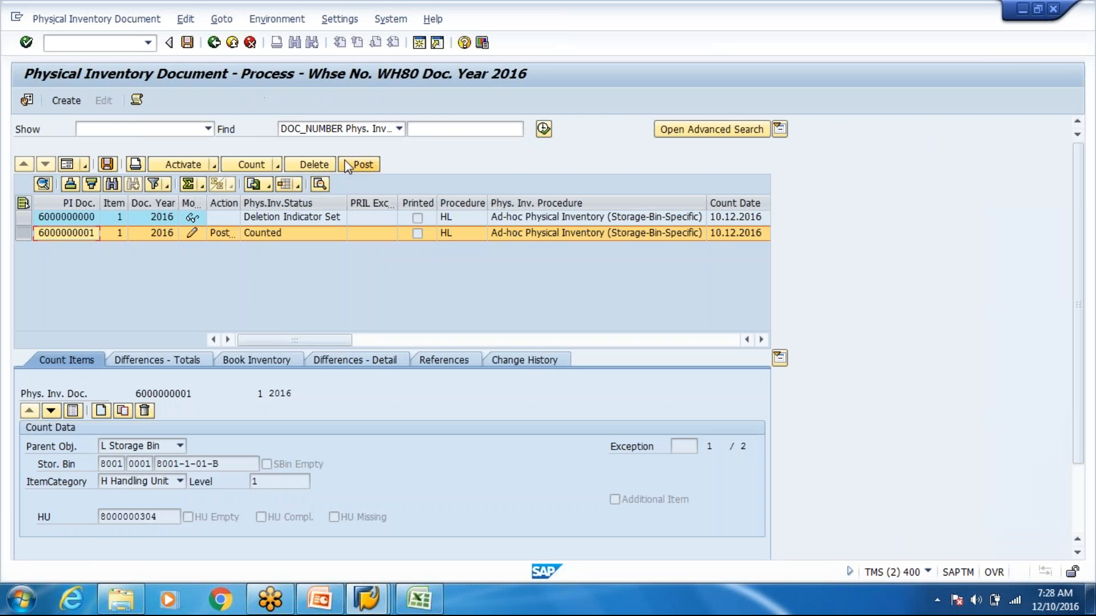
pyautogui.click(364, 163)
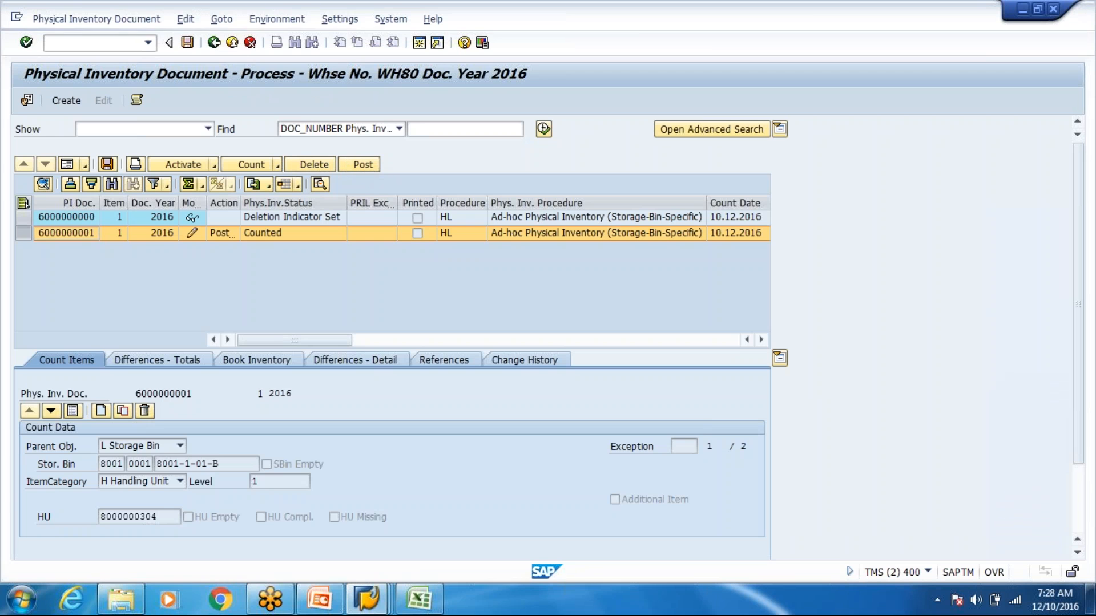
pyautogui.click(186, 45)
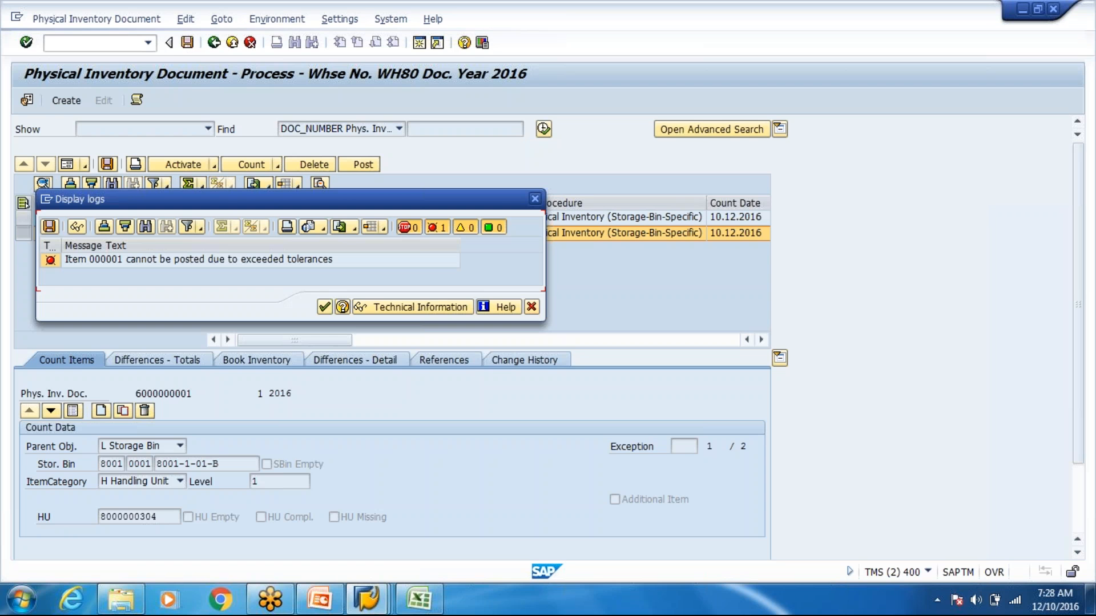
pyautogui.click(324, 307)
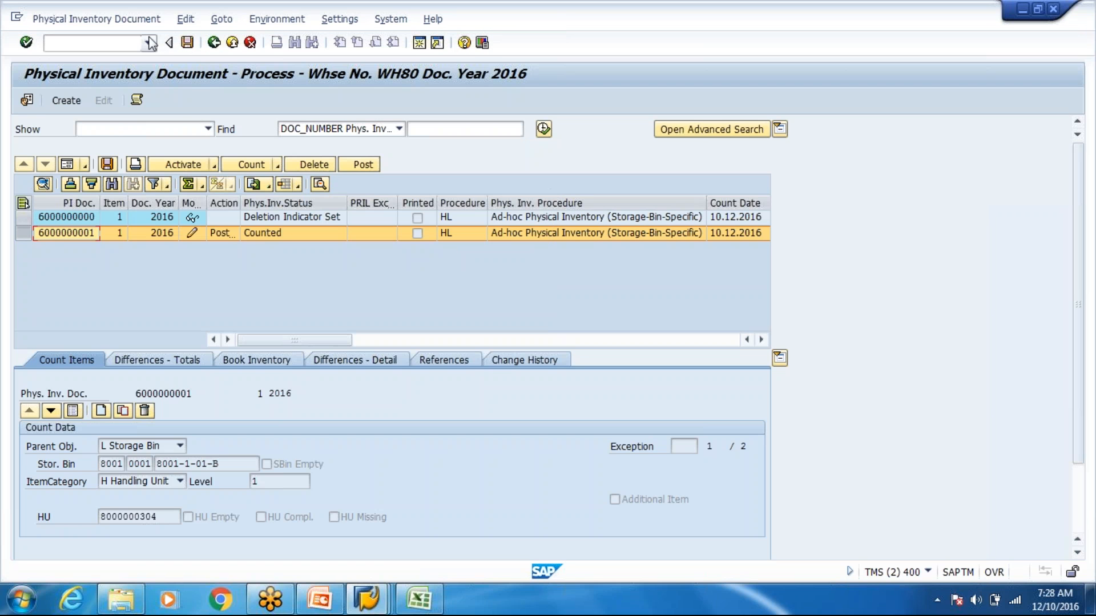
# Rerun the physical inventory document search and accept the confirmation to reload the list
pyautogui.click(150, 44)
pyautogui.click(107, 59)
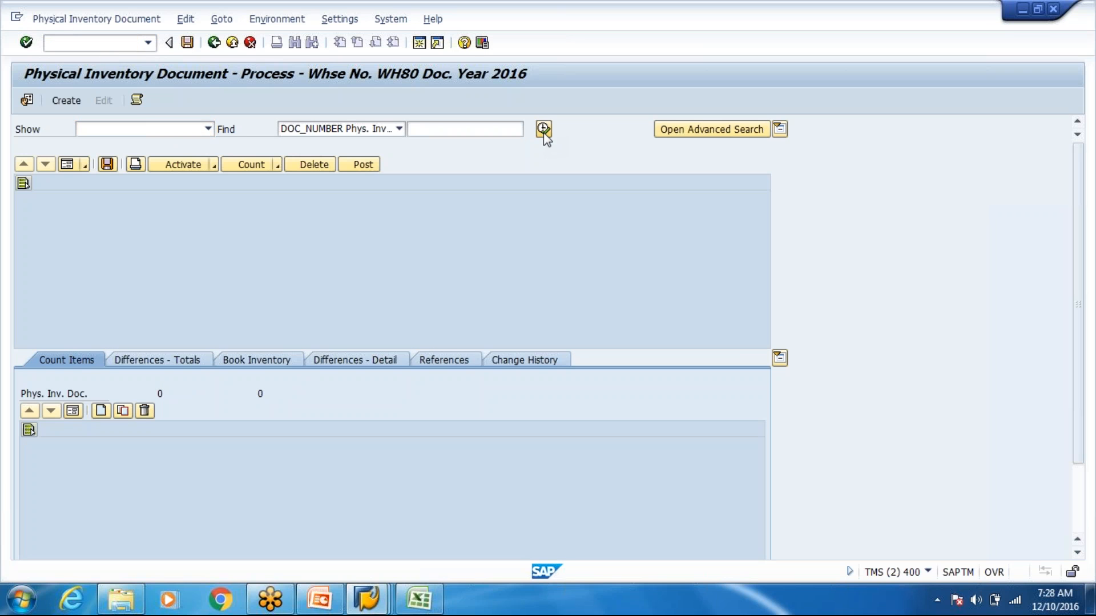
pyautogui.click(308, 165)
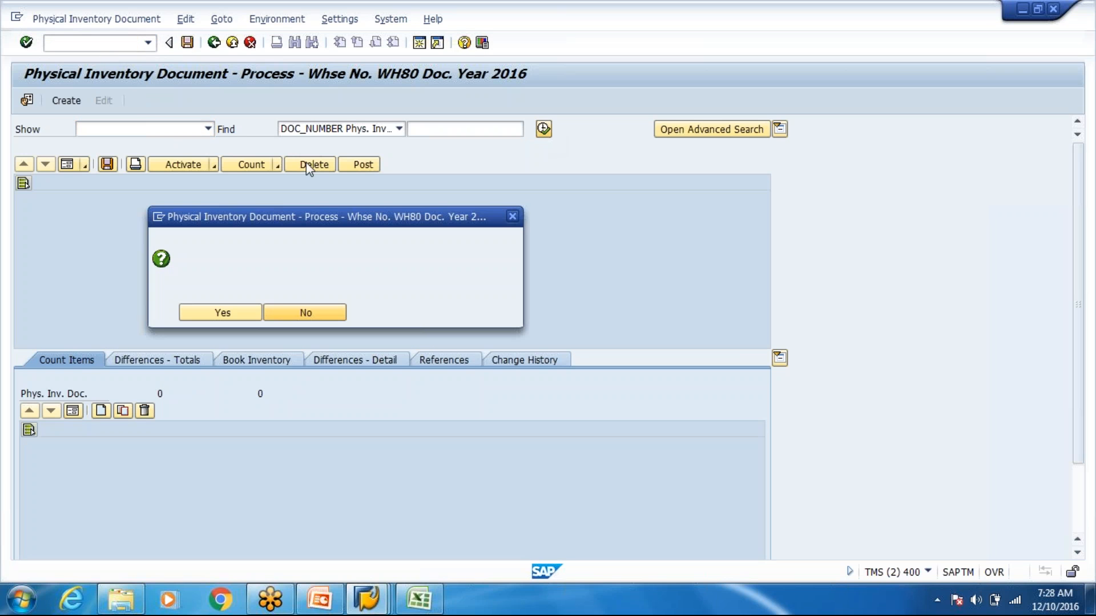
pyautogui.click(239, 313)
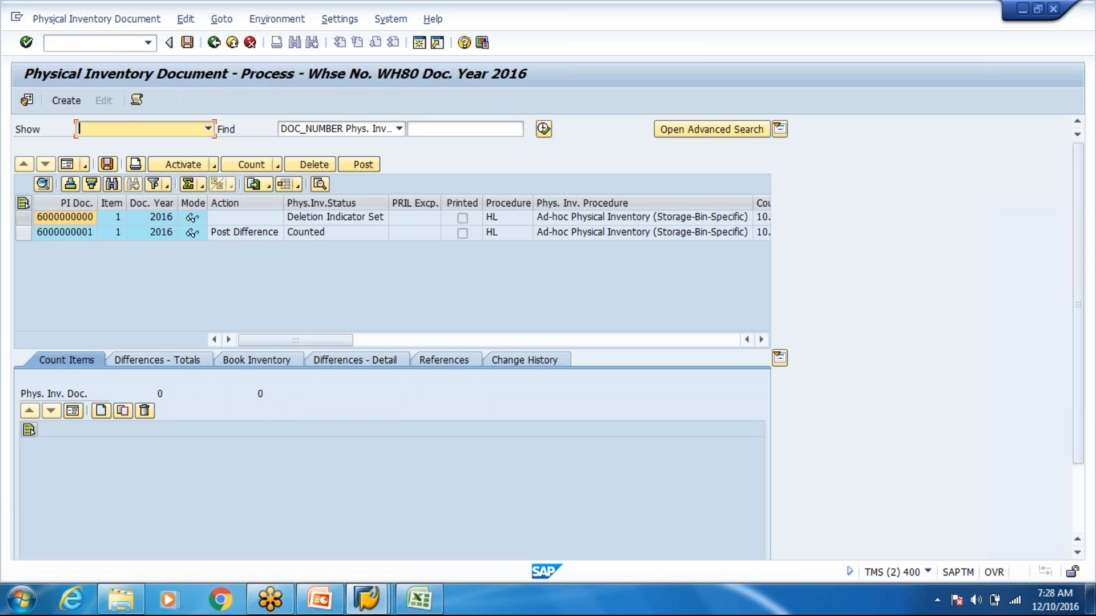
# Try again to post and save the counted document from the reloaded list, and display its detailed differences
pyautogui.click(23, 233)
pyautogui.click(363, 165)
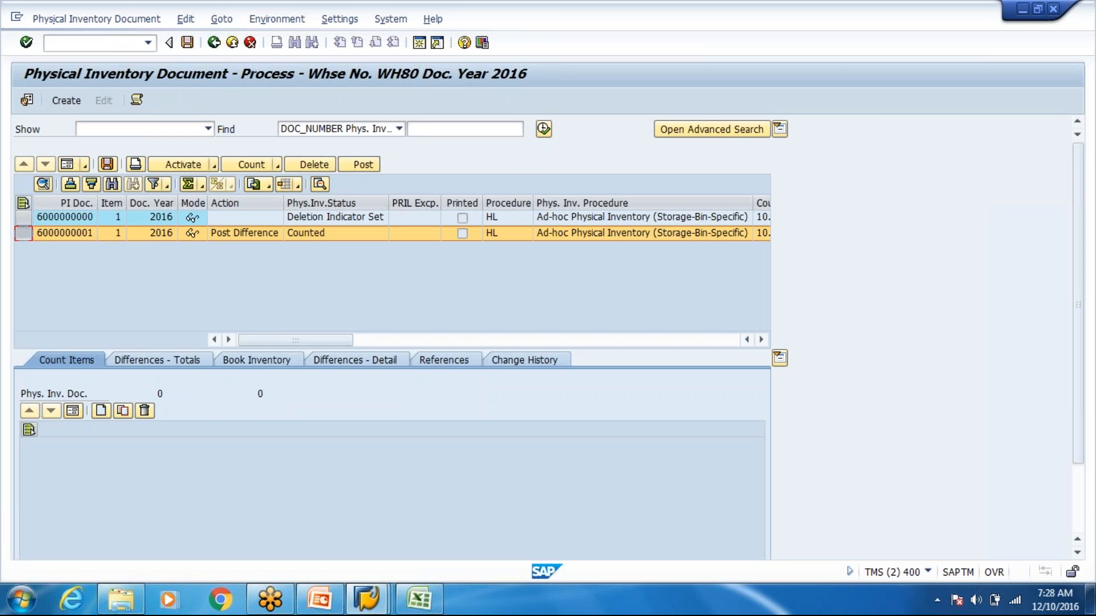
pyautogui.click(188, 45)
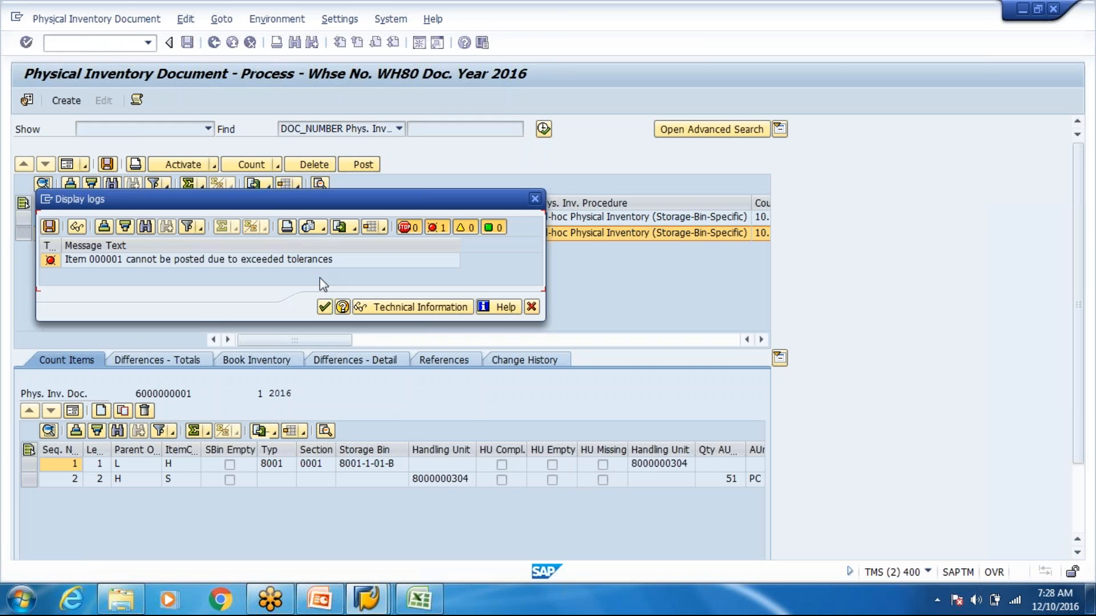
pyautogui.click(323, 307)
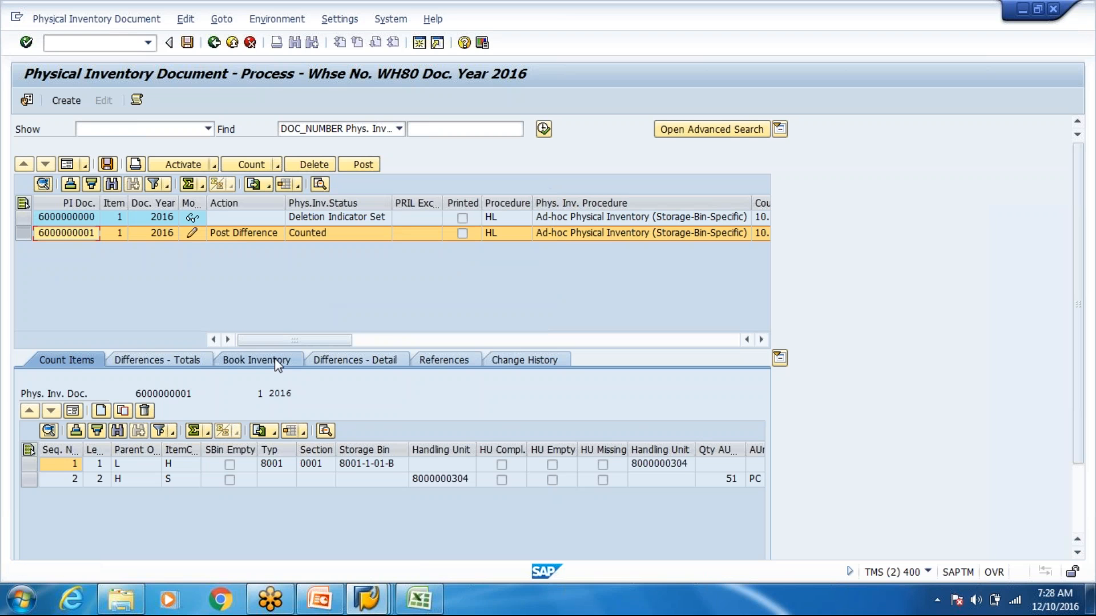
pyautogui.click(351, 361)
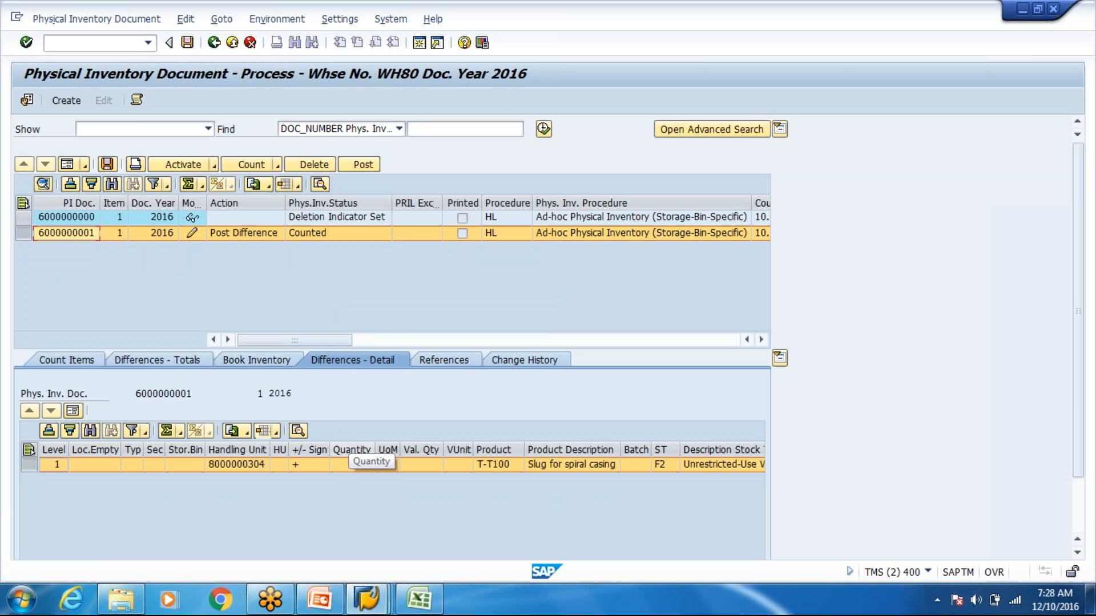
# Display the assignment of users to the difference analyzer tolerance group in the Physical Inventory settings, check it and leave the view
pyautogui.hotkey('alt', 'Tab')
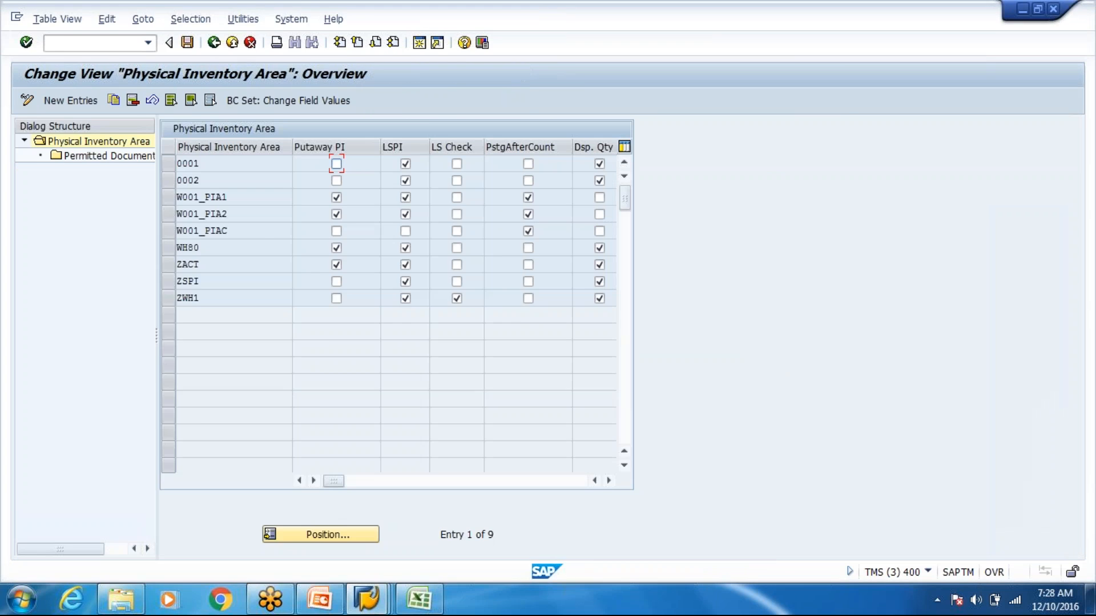
pyautogui.hotkey('alt', 'Tab')
pyautogui.hotkey('alt', 'Tab')
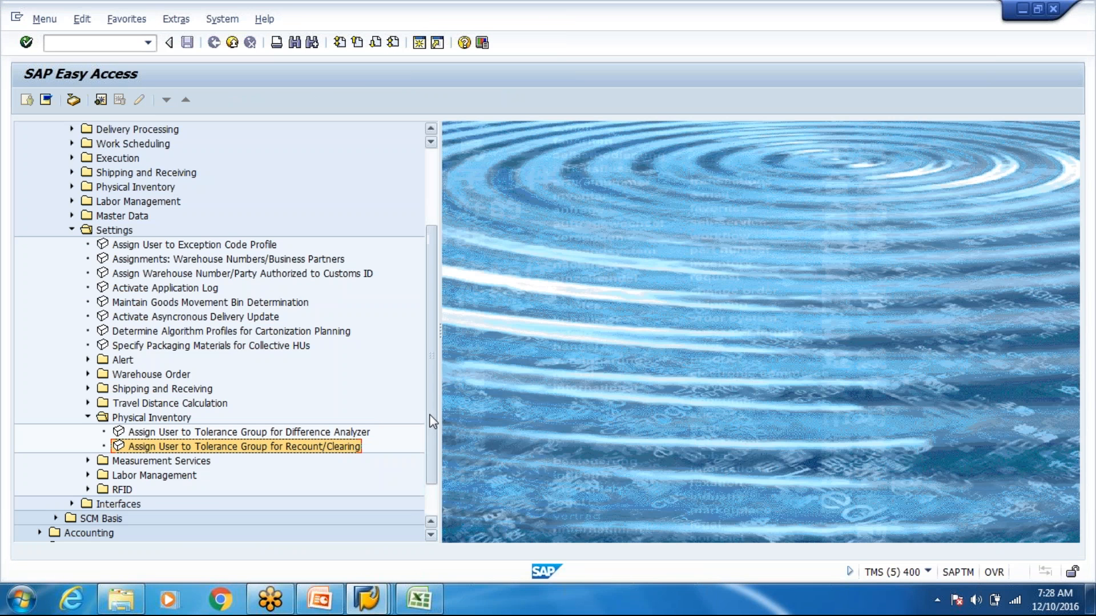
pyautogui.scroll(-1, 427, 464)
pyautogui.scroll(-1, 426, 463)
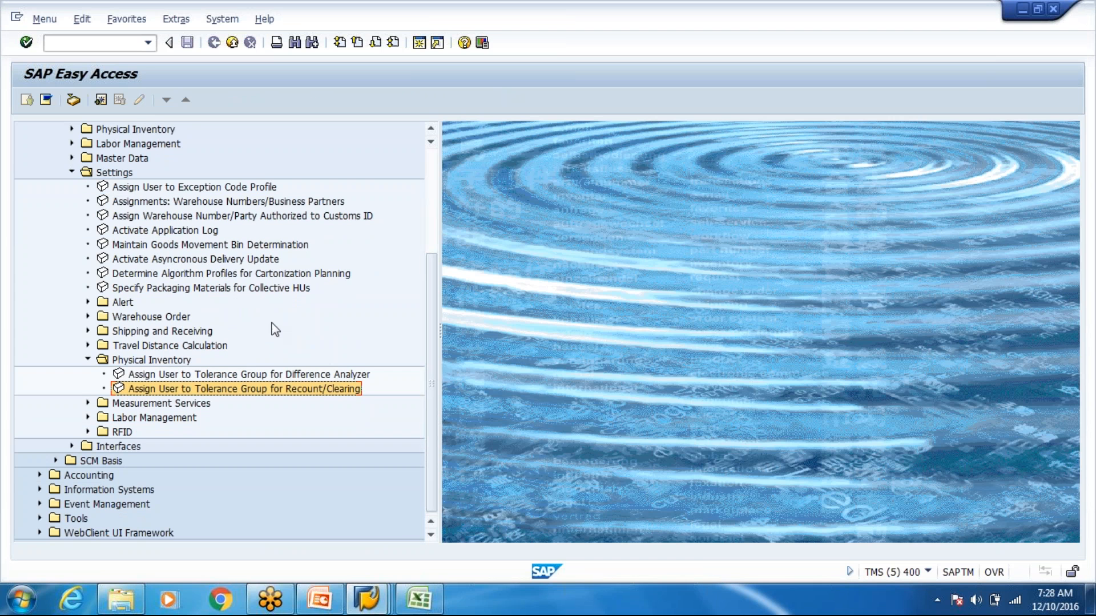
pyautogui.click(71, 158)
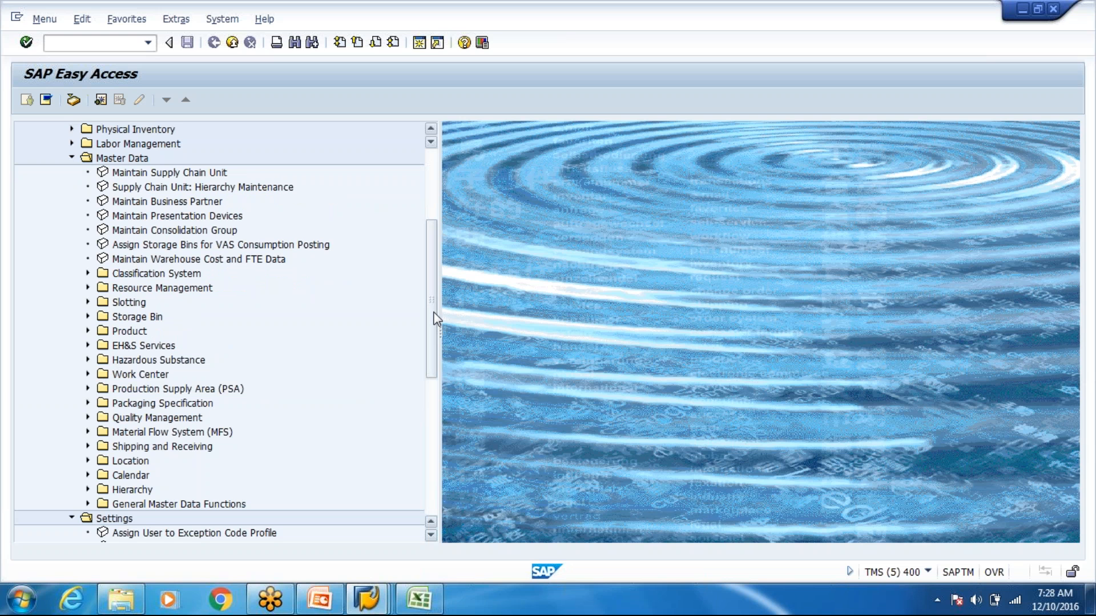
pyautogui.moveTo(434, 314); pyautogui.dragTo(438, 490)
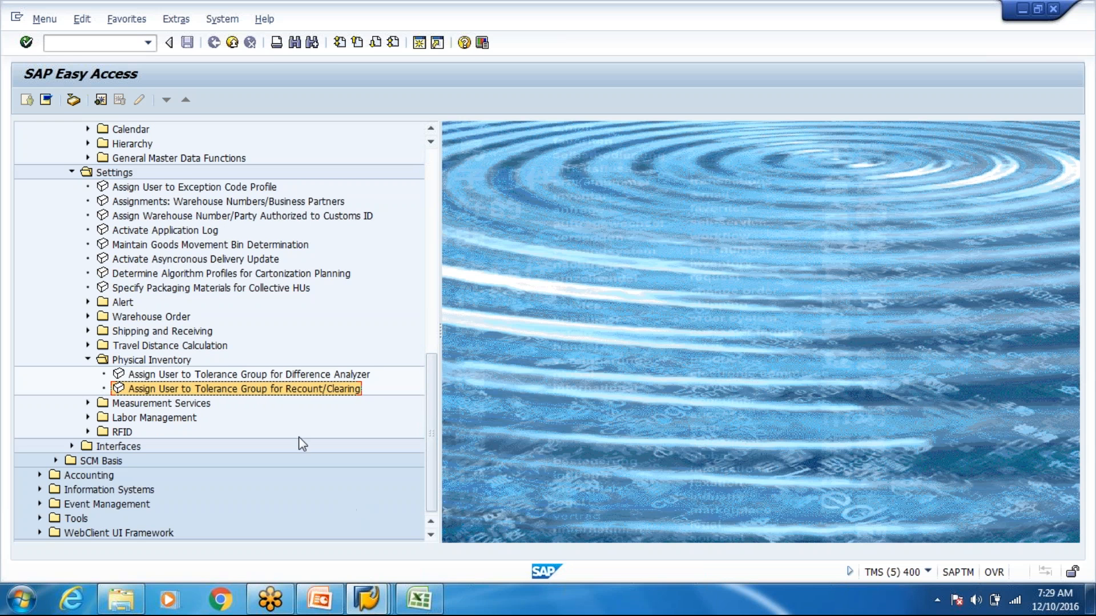
pyautogui.click(265, 375)
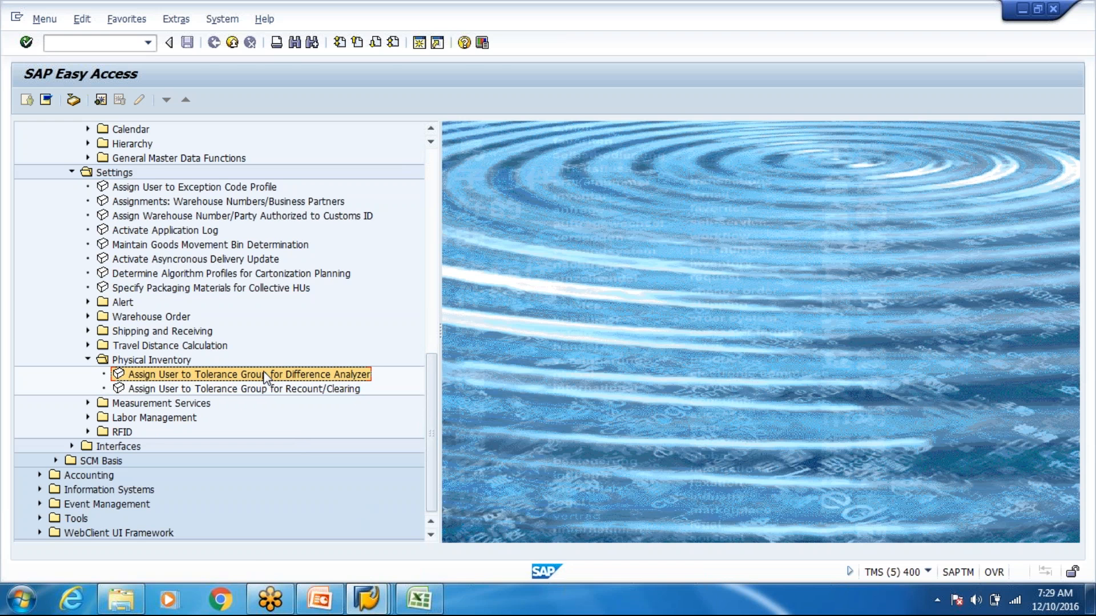
pyautogui.doubleClick(264, 375)
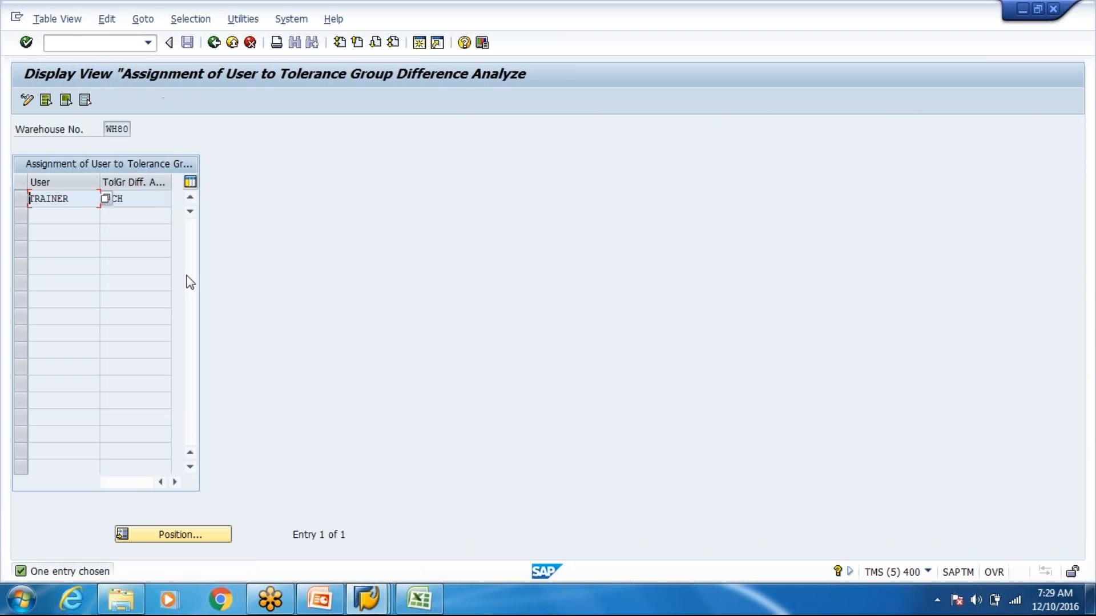
pyautogui.click(214, 44)
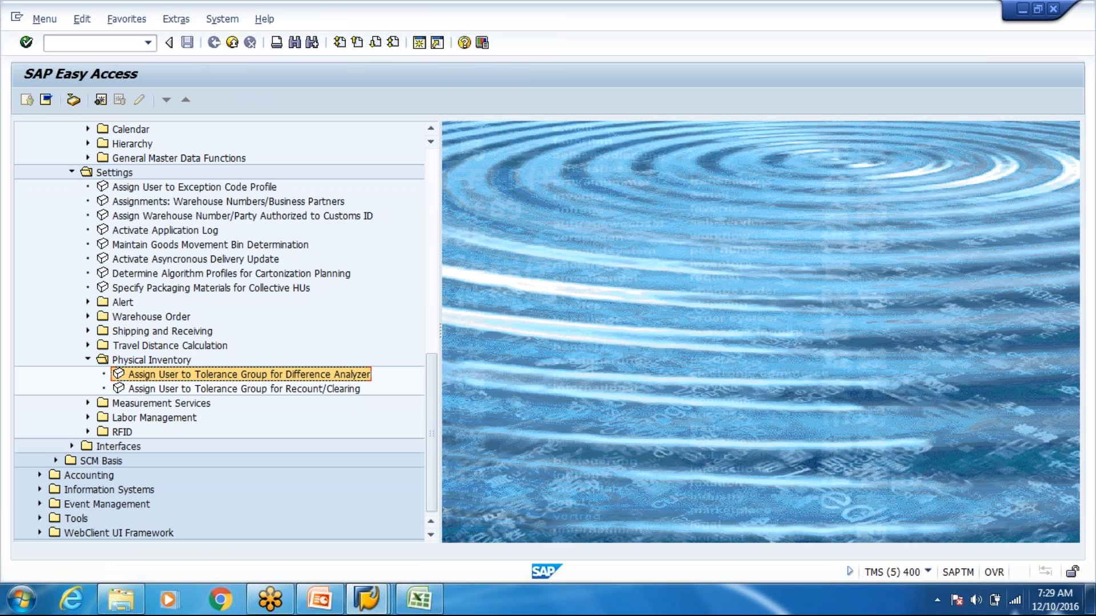
# Open the recount/clearing tolerance group assignment for editing and copy the WH80 user's entry to user name TRAINWE
pyautogui.click(314, 390)
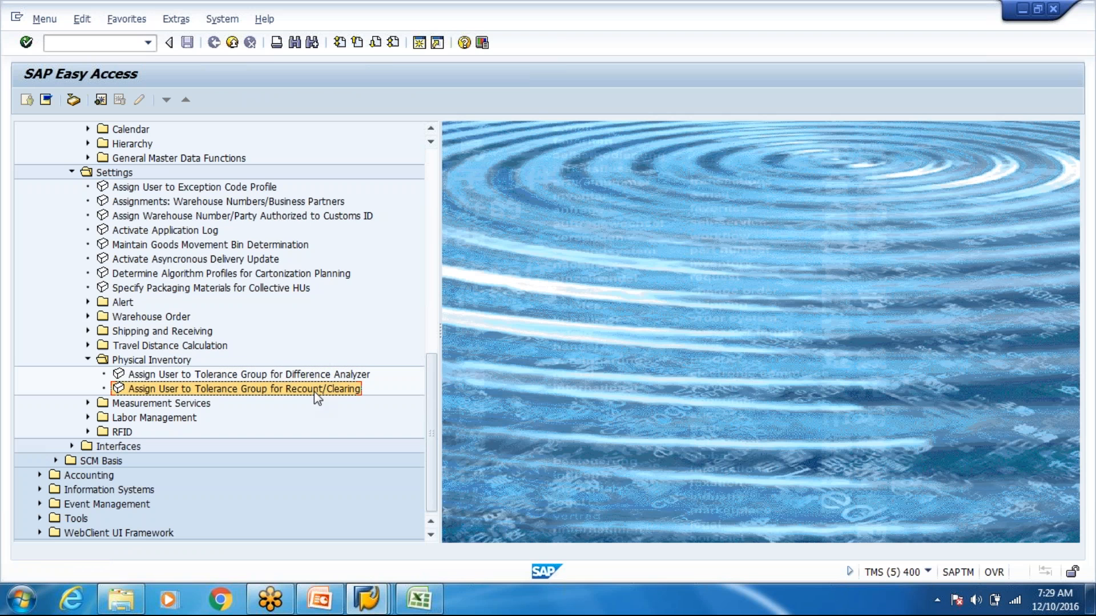
pyautogui.doubleClick(284, 392)
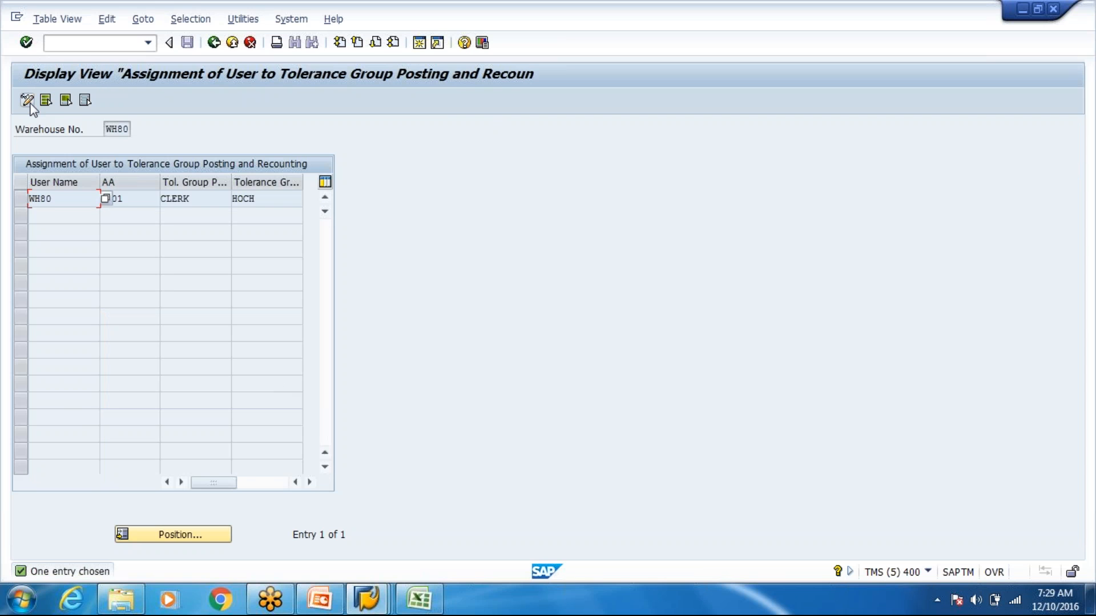
pyautogui.click(28, 102)
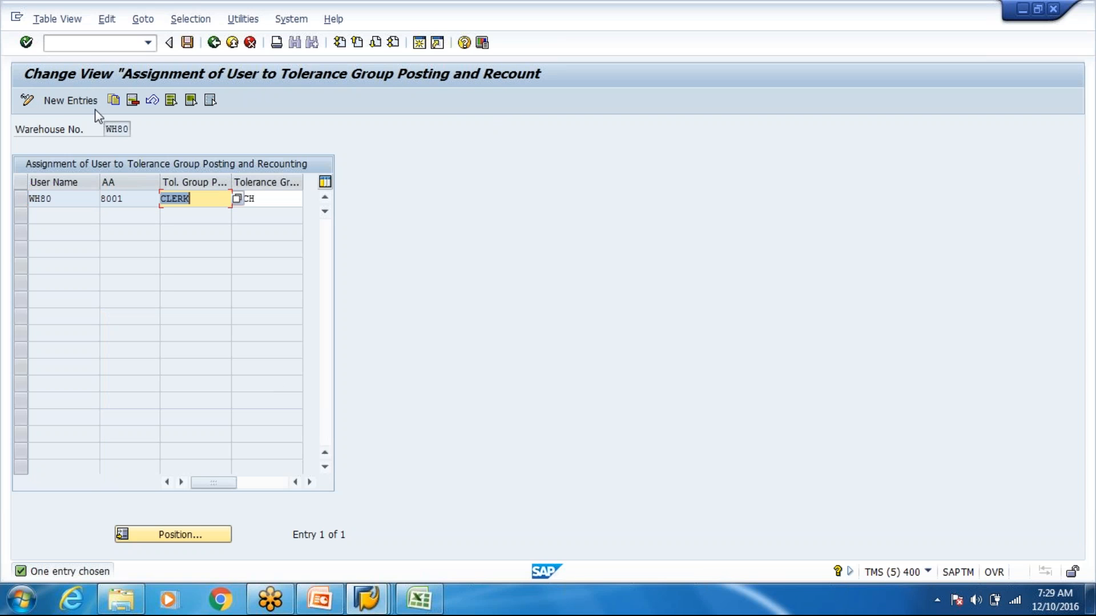
pyautogui.click(22, 193)
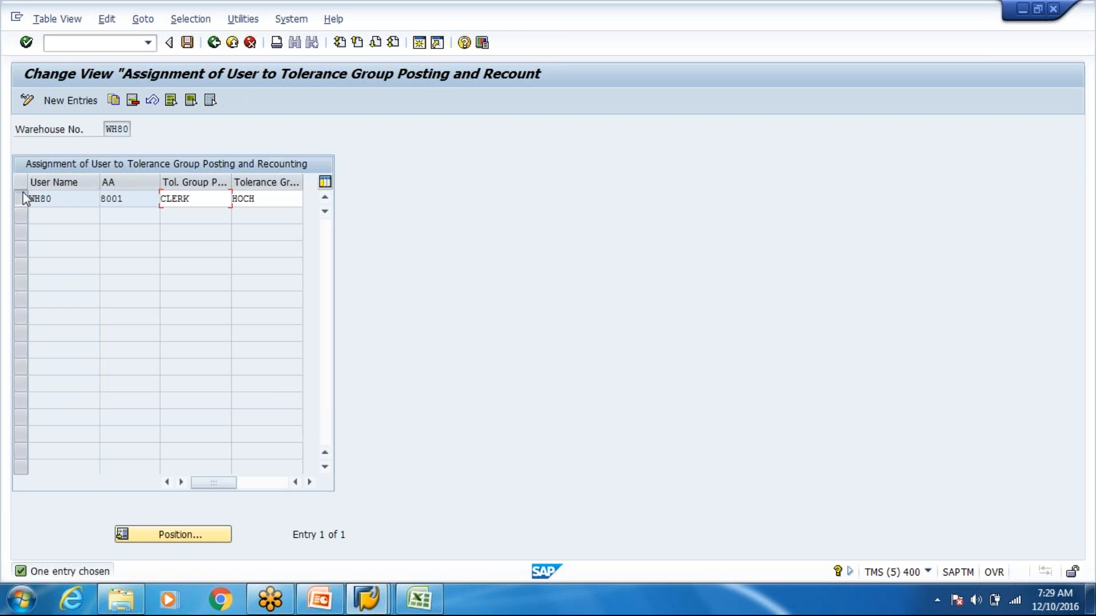
pyautogui.click(77, 200)
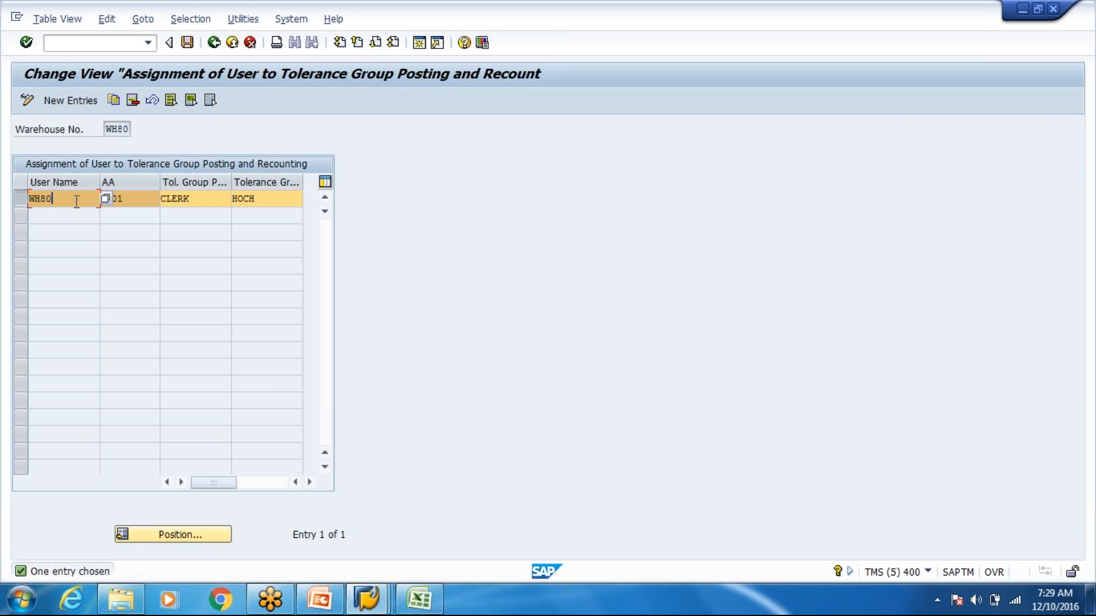
pyautogui.click(114, 97)
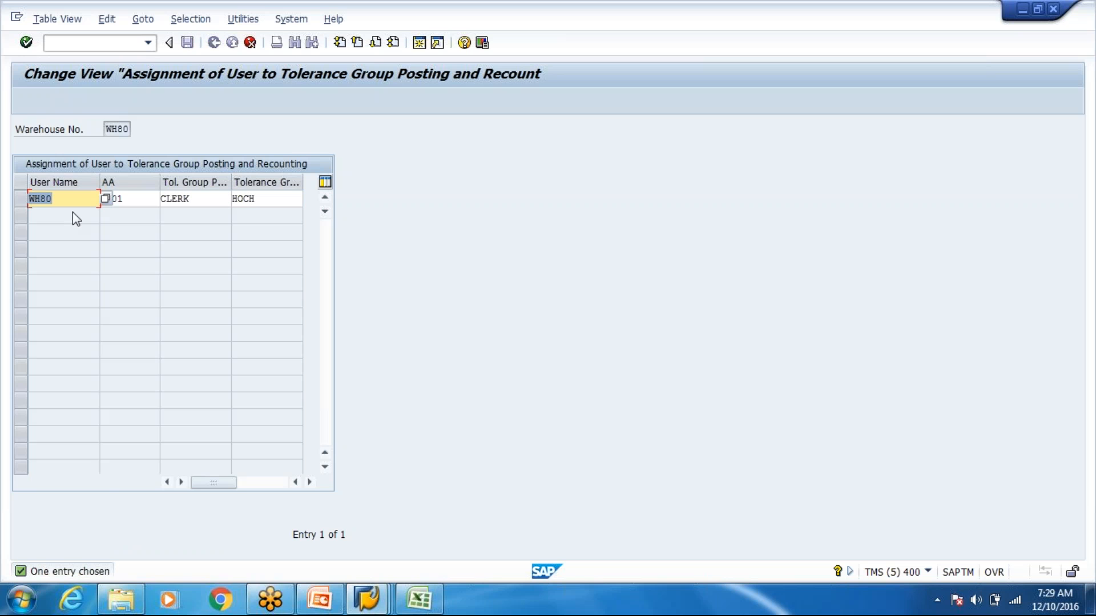
pyautogui.write('TRAINWE')
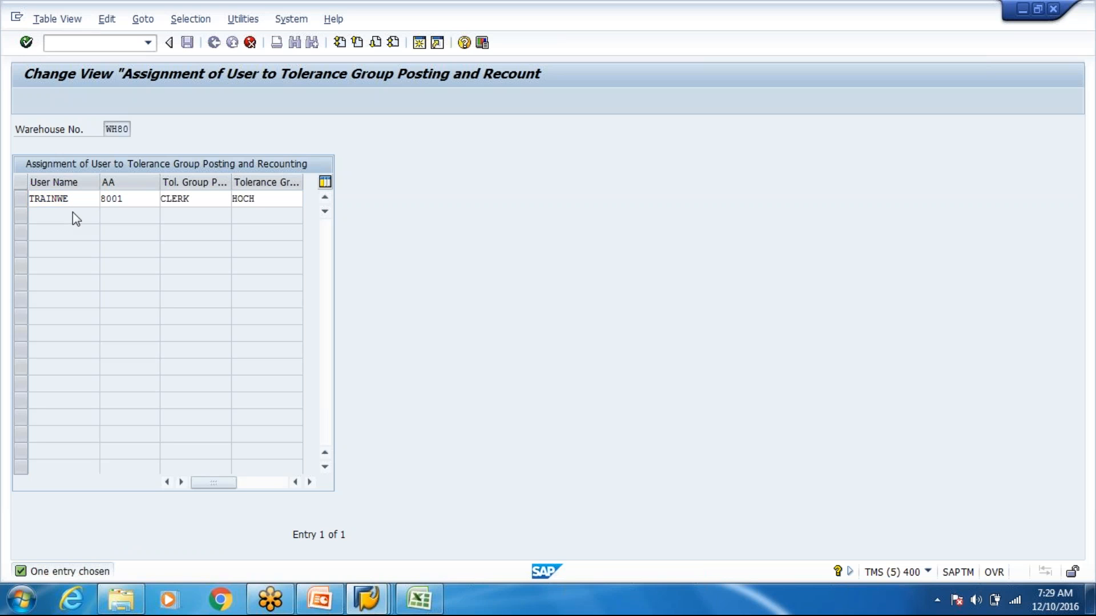
pyautogui.press('Return')
# Copy the TRAINWE entry to a new assignment with the user name TRAINER
pyautogui.click(23, 198)
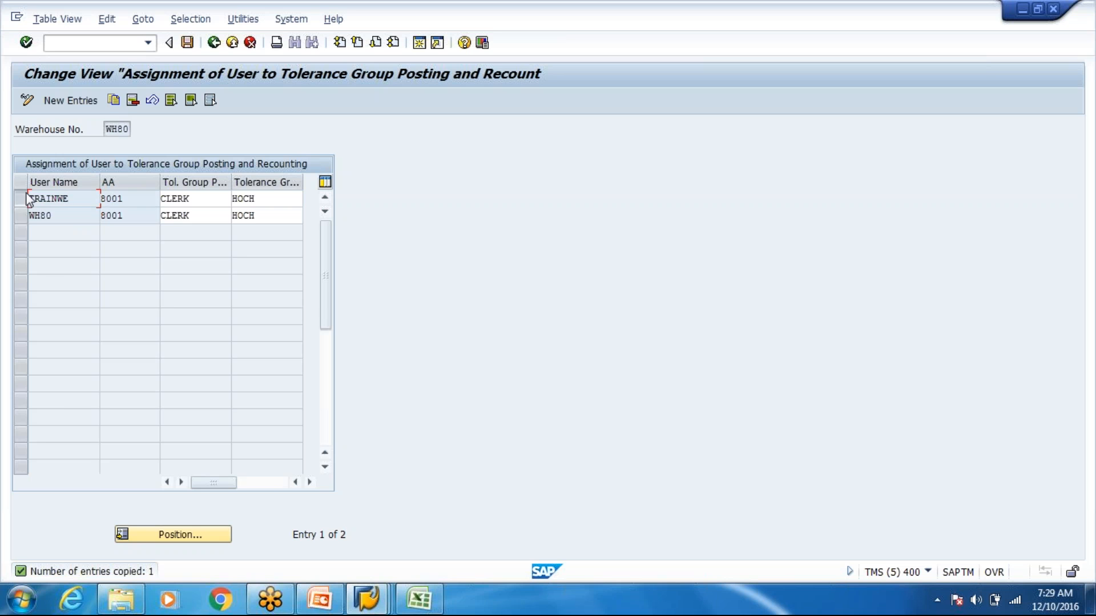
pyautogui.click(113, 102)
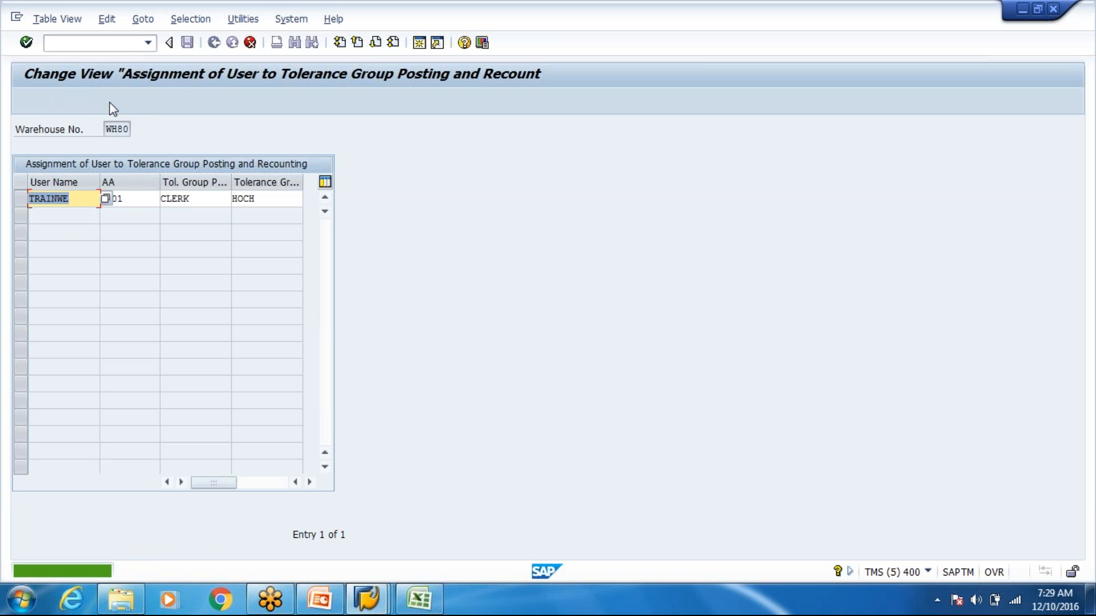
pyautogui.press('End')
pyautogui.press('BackSpace')
pyautogui.press('BackSpace')
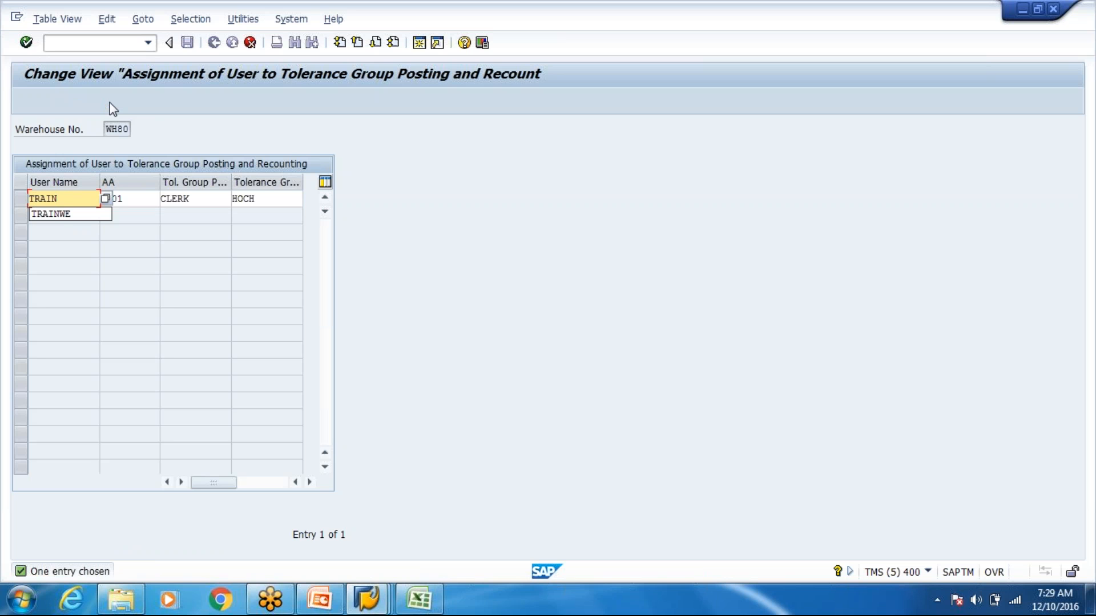
pyautogui.write('ER')
pyautogui.press('Return')
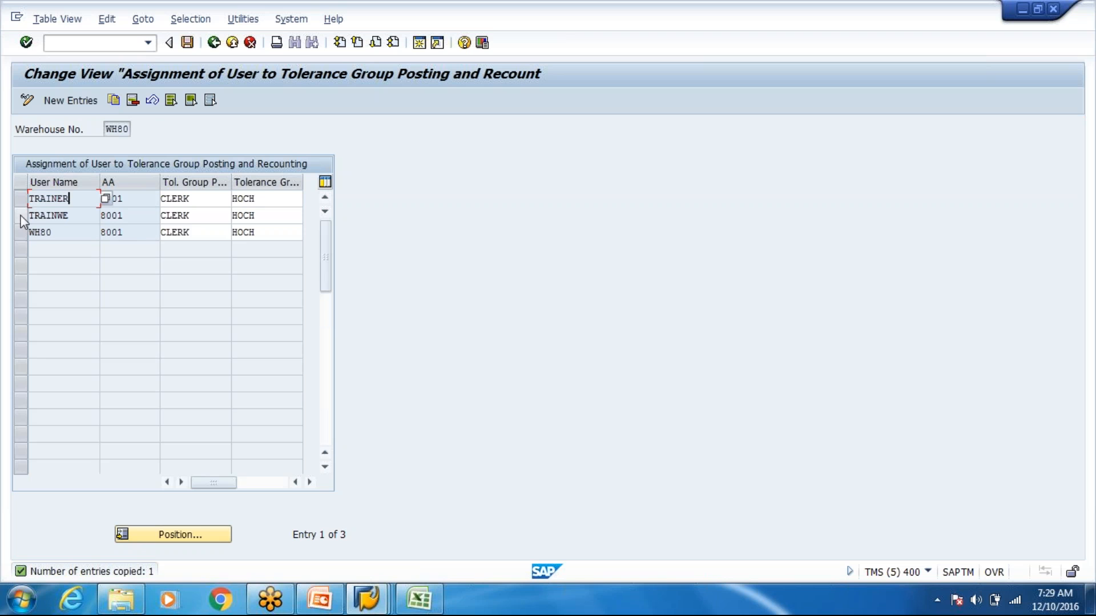
# Delete the TRAINWE and WH80 user assignments, save the recount/clearing tolerance group assignment and leave the view
pyautogui.click(25, 232)
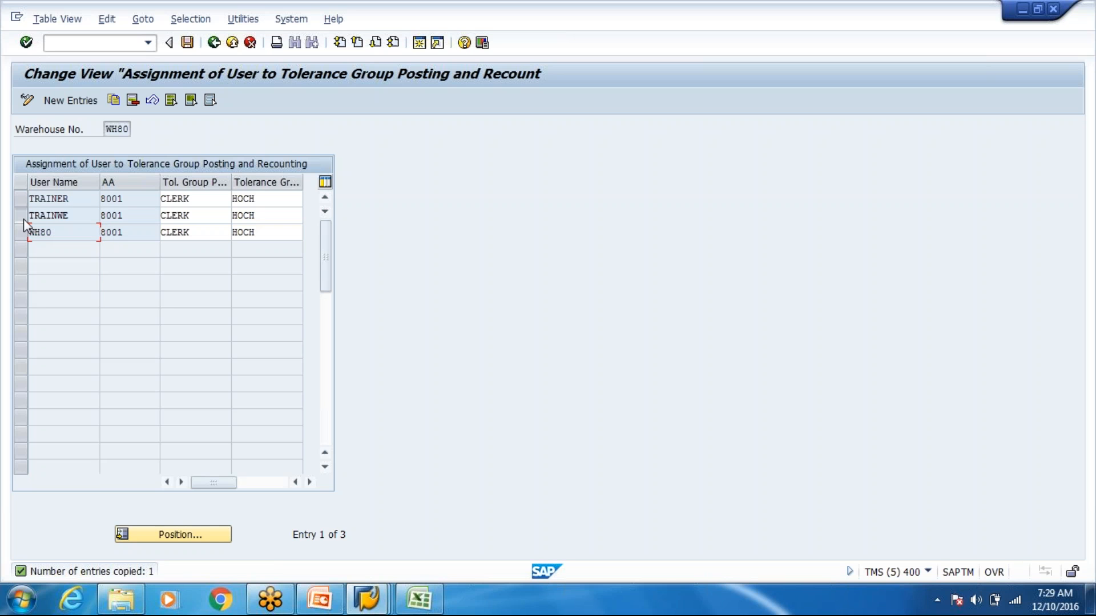
pyautogui.click(23, 218)
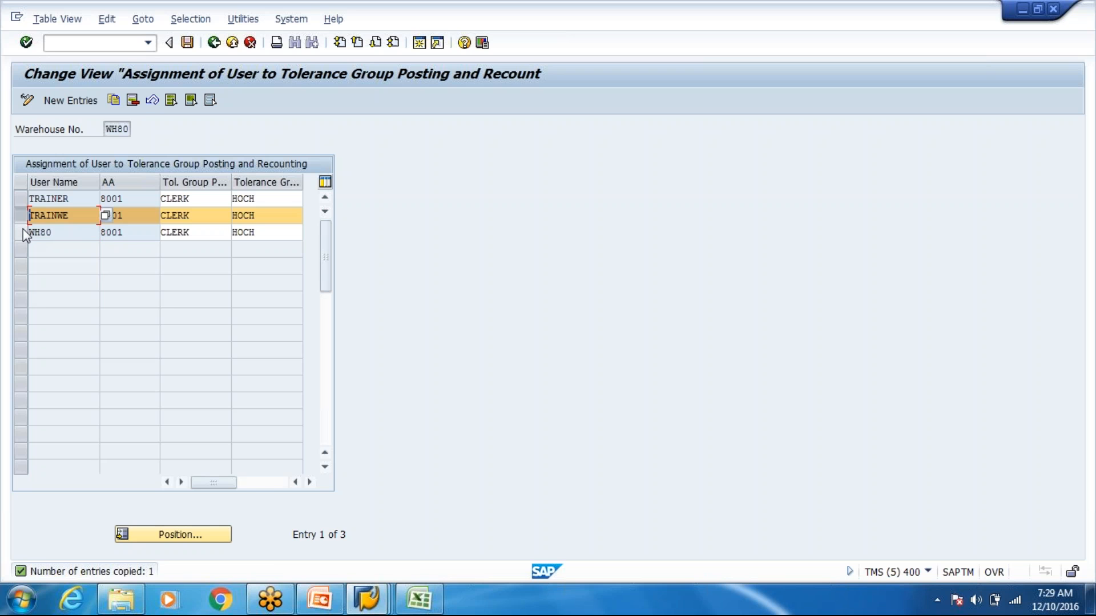
pyautogui.keyDown('ctrl'); pyautogui.click(22, 232); pyautogui.keyUp('ctrl')
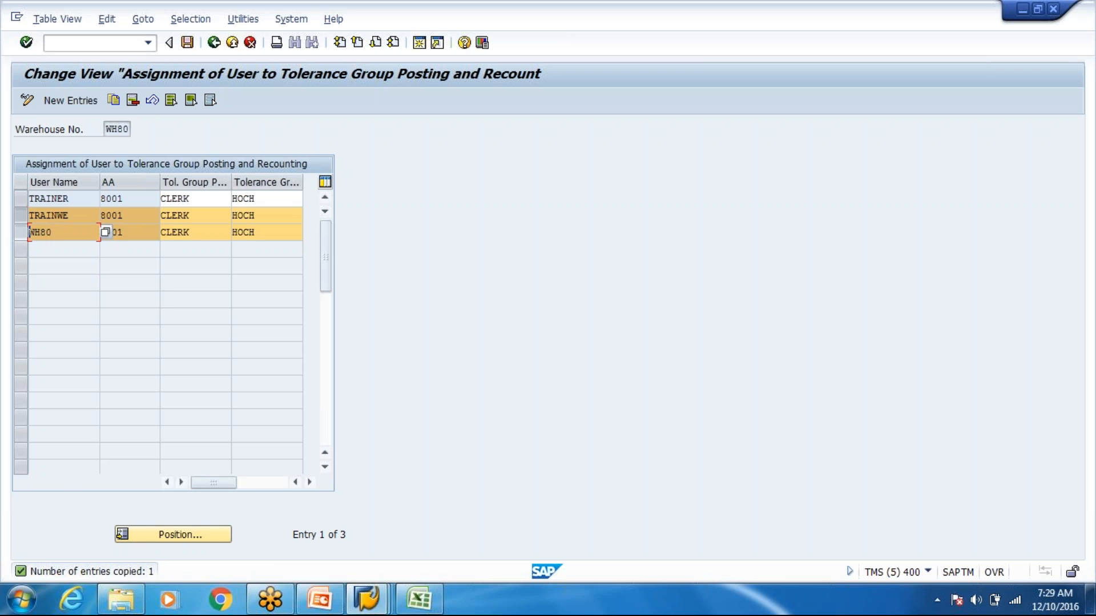
pyautogui.click(133, 100)
pyautogui.click(188, 43)
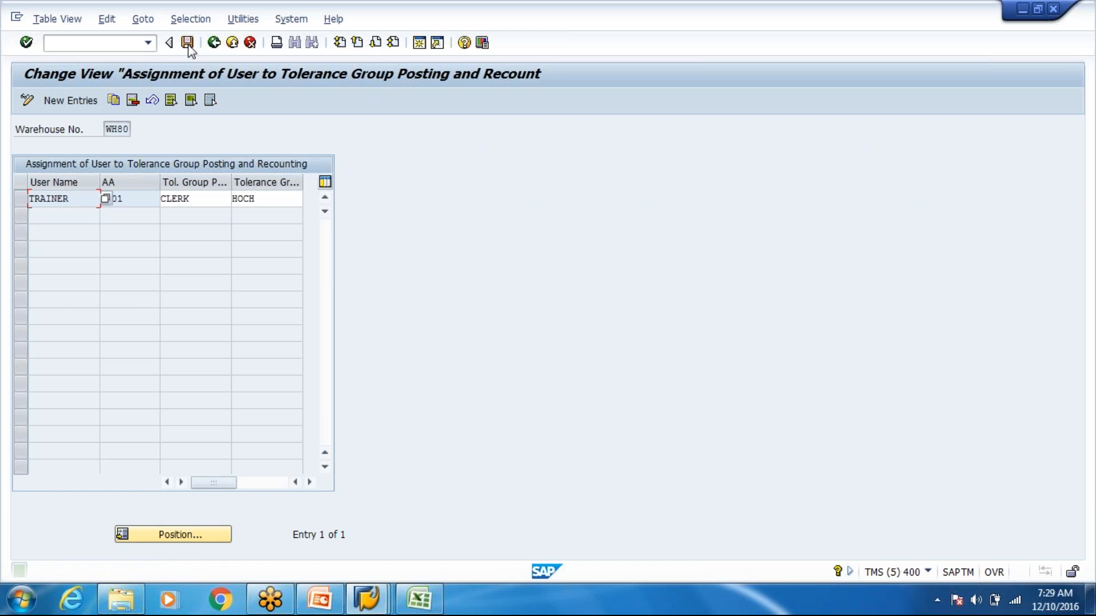
pyautogui.click(232, 43)
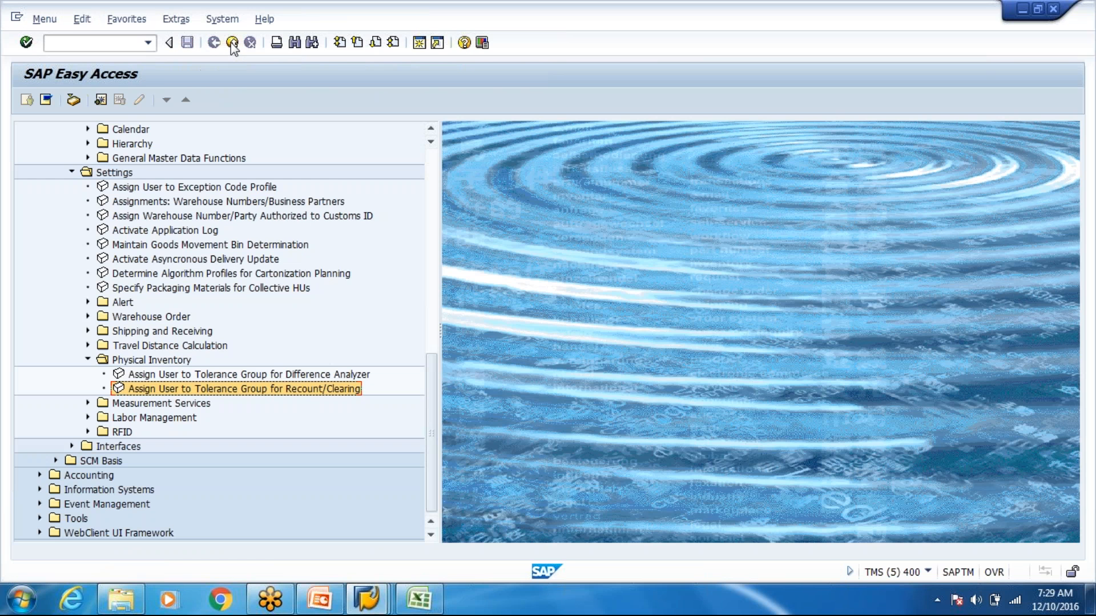
pyautogui.click(231, 43)
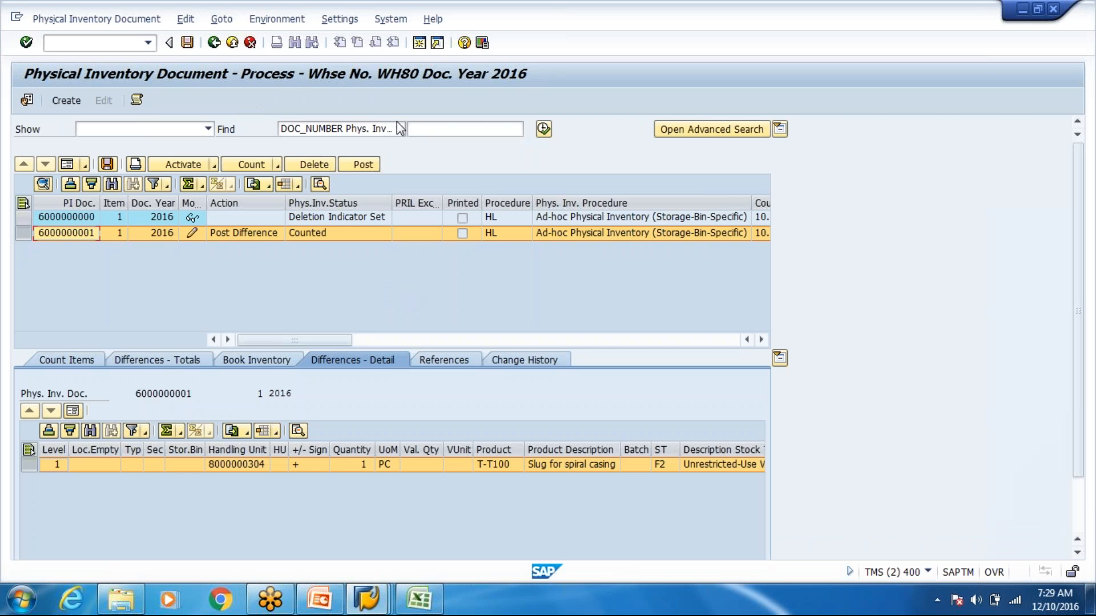
# Restart the transaction /n/scwm/pi_process in the physical inventory document session and run the document search
pyautogui.click(148, 42)
pyautogui.click(118, 54)
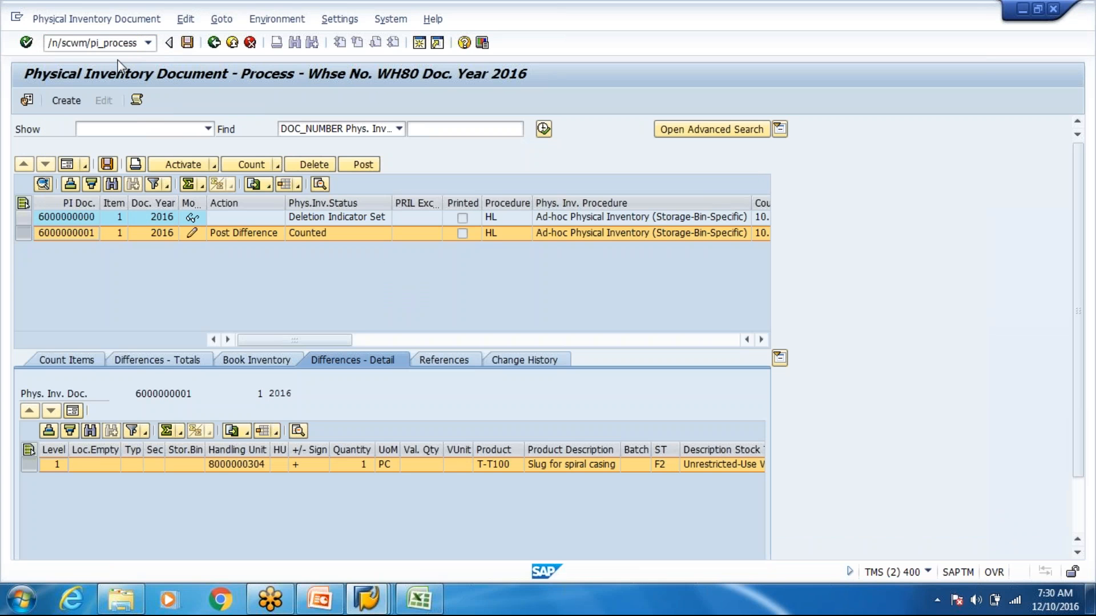
pyautogui.press('Return')
pyautogui.click(543, 128)
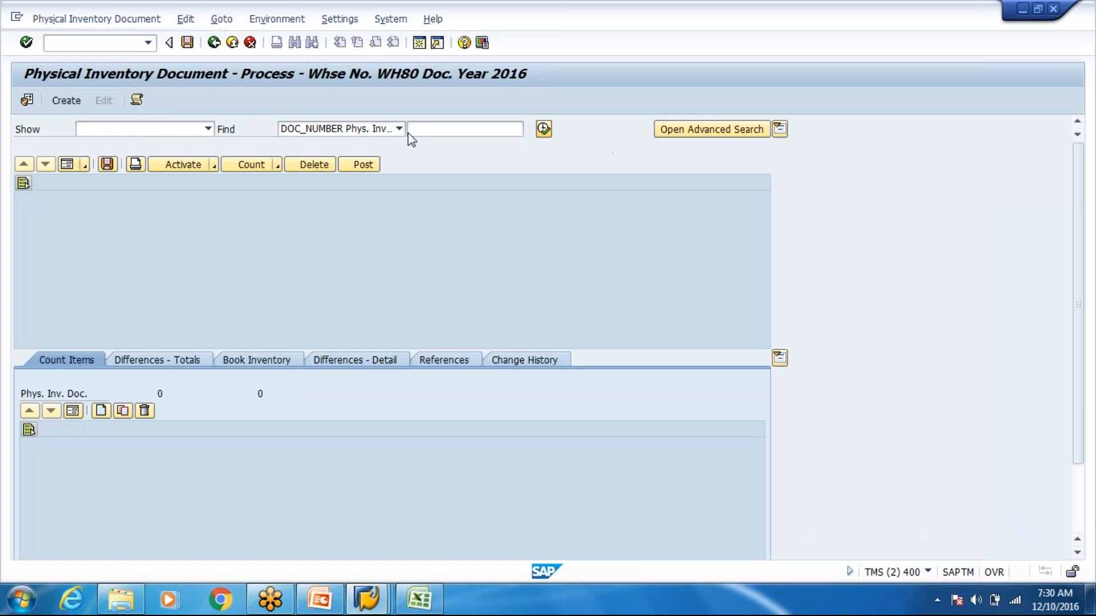
pyautogui.click(225, 315)
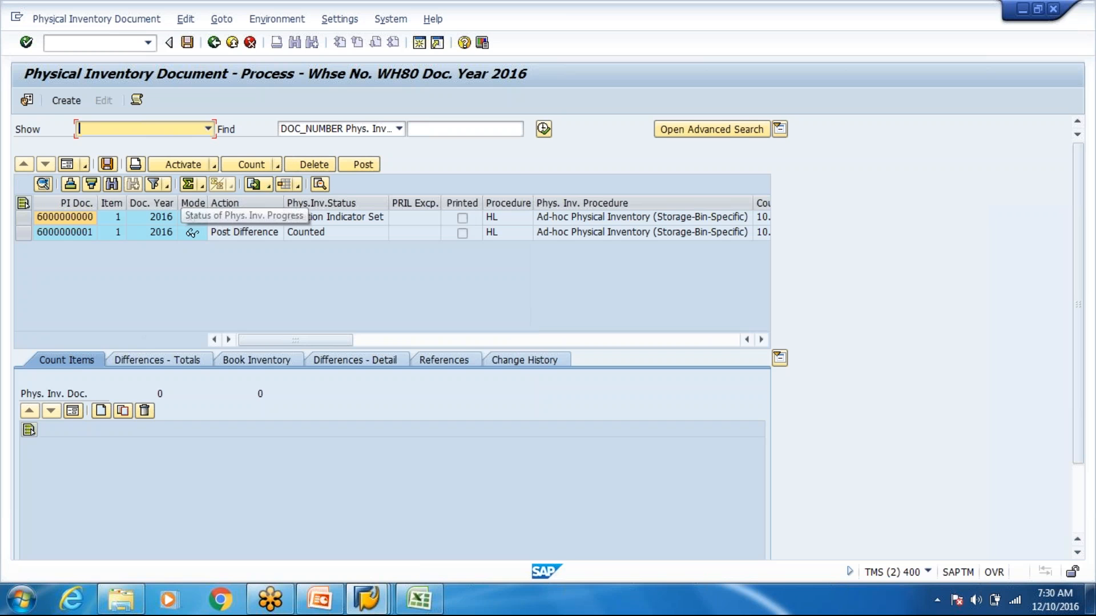
# Post the difference of the counted physical inventory document and save it
pyautogui.click(23, 218)
pyautogui.click(23, 233)
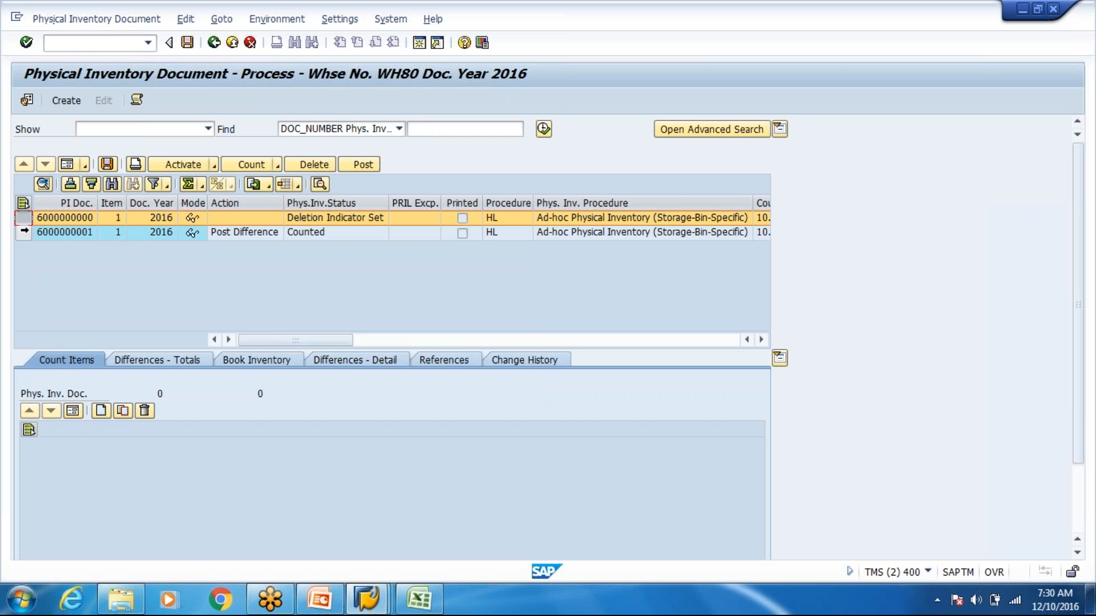
pyautogui.click(362, 164)
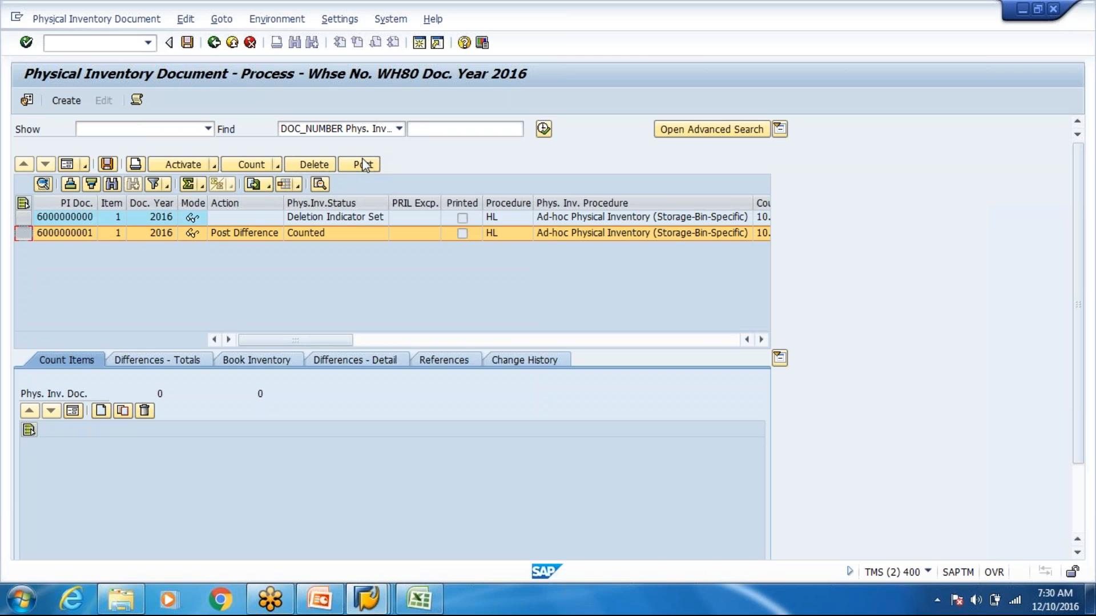
pyautogui.click(187, 44)
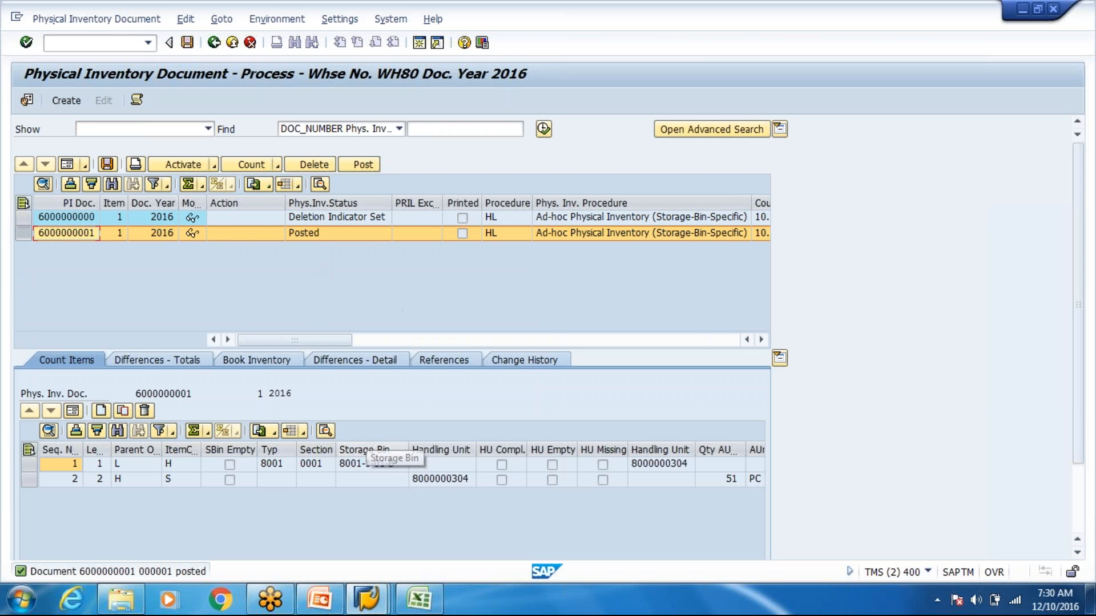
# Switch to the Warehouse Management Monitor, refresh the storage bins and display their physical stock to check the quantity in bin 8001-1-01-B
pyautogui.click(377, 609)
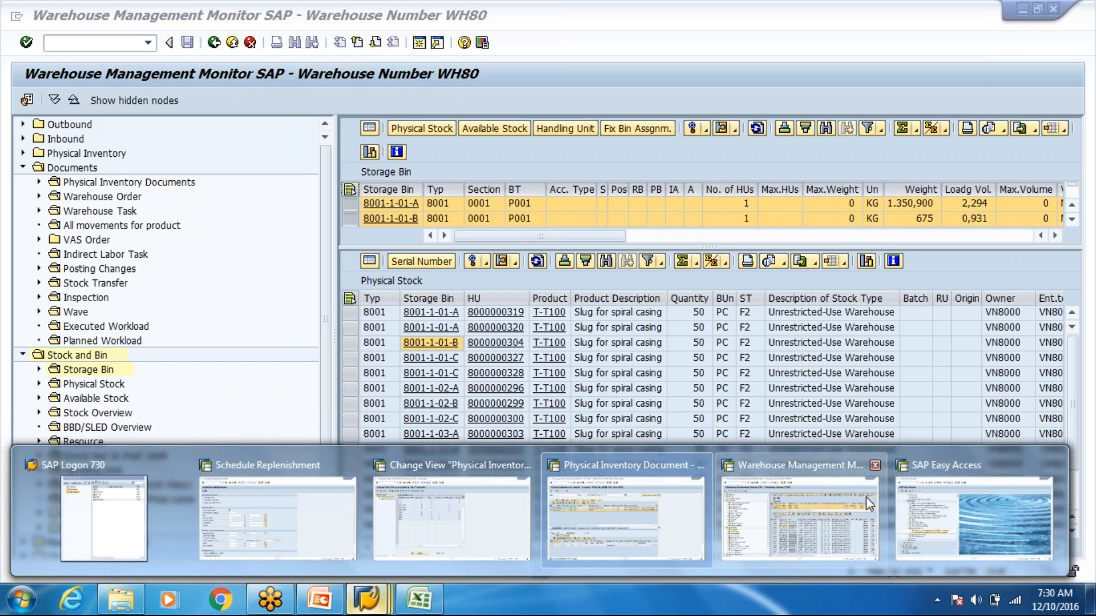
pyautogui.click(865, 498)
pyautogui.click(757, 128)
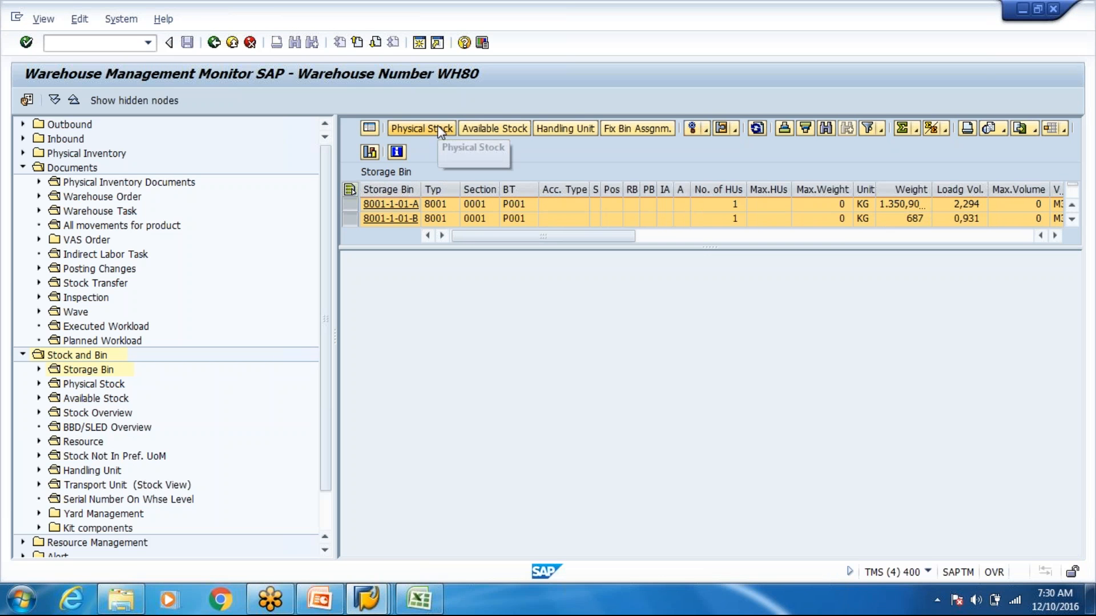
pyautogui.click(416, 133)
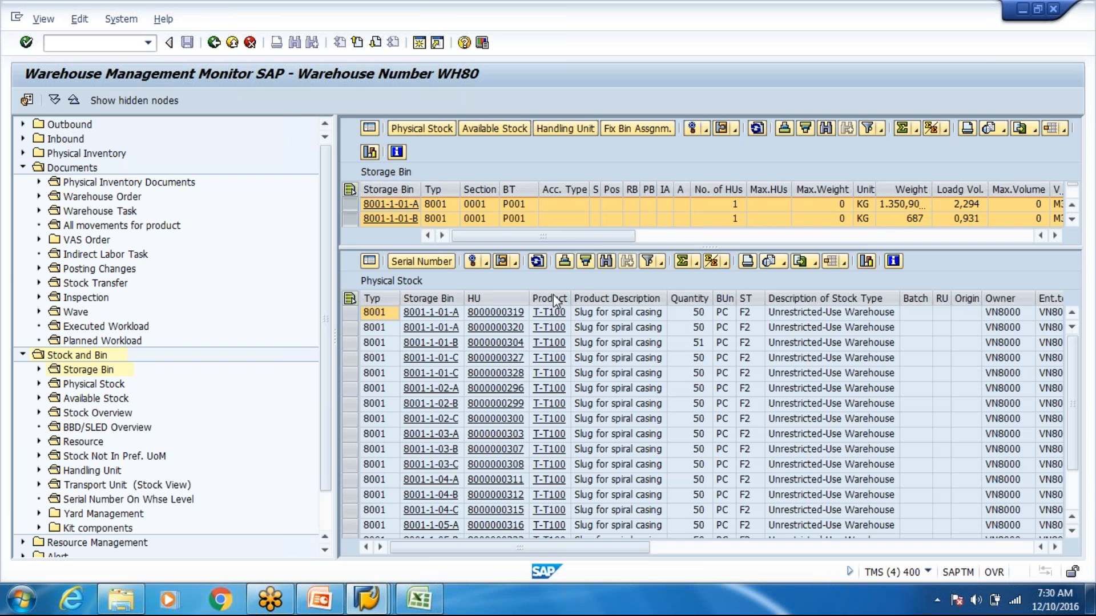
pyautogui.click(707, 349)
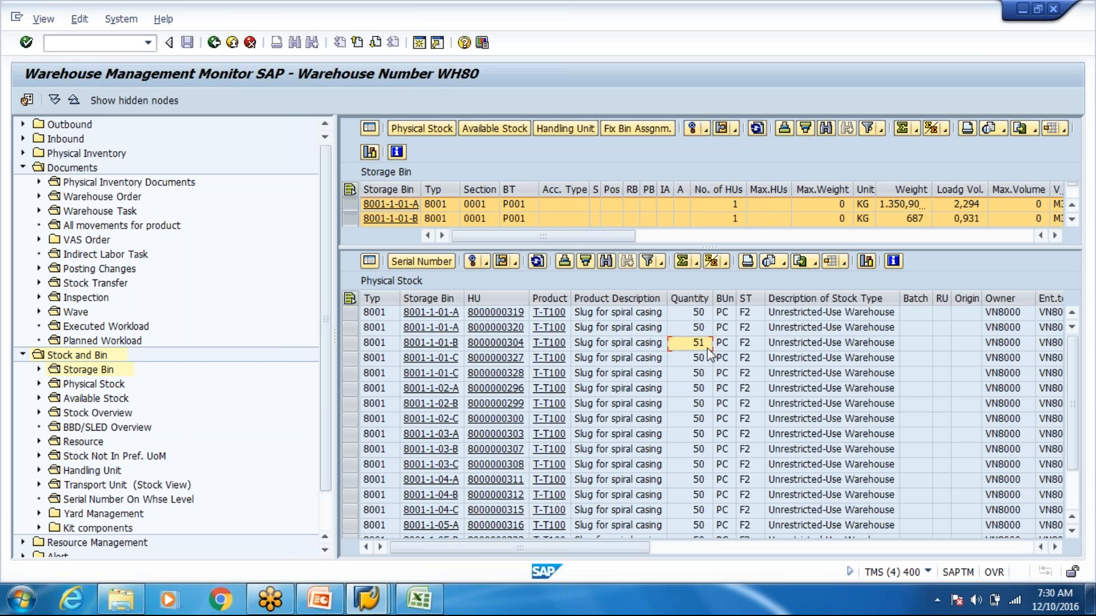
# Switch to the physical inventory document session, open a new session and start the Difference Analyzer from Physical Inventory in Extended Warehouse Management
pyautogui.hotkey('alt', 'Tab')
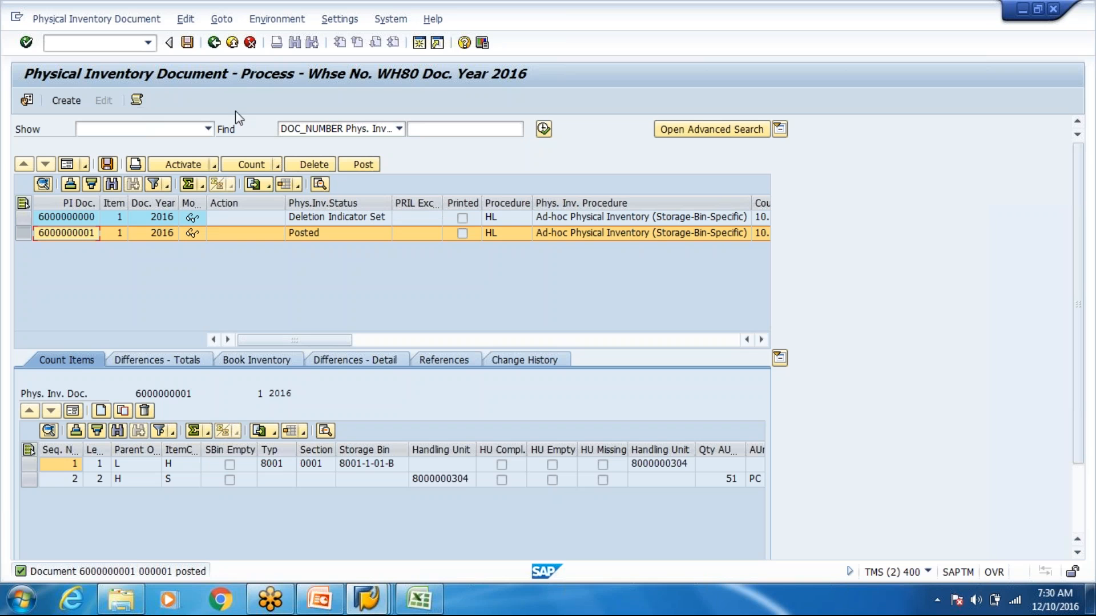
pyautogui.click(422, 47)
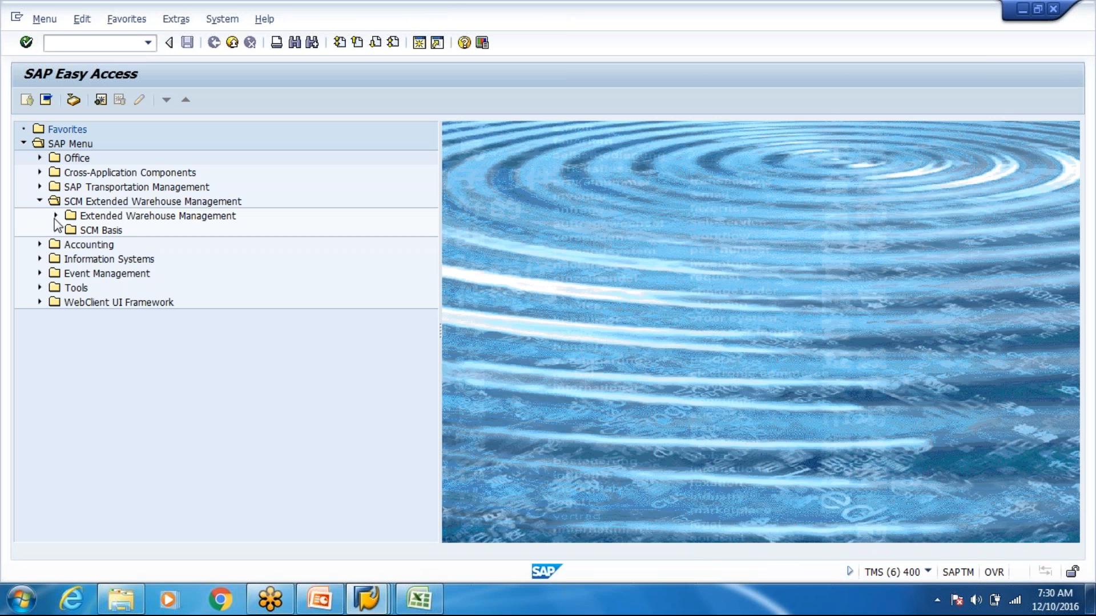
pyautogui.click(55, 217)
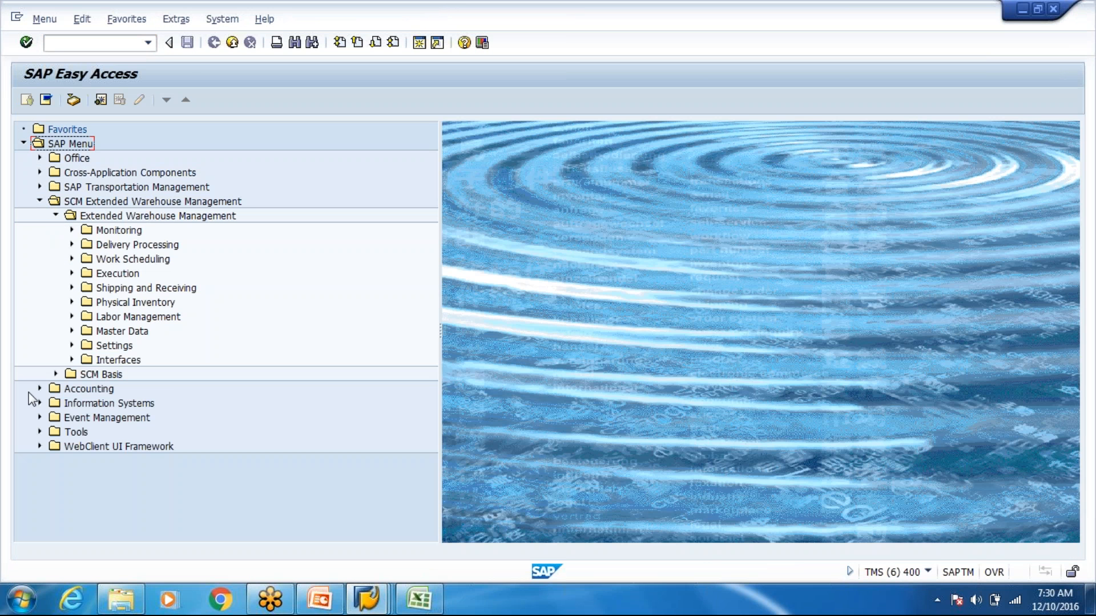
pyautogui.click(72, 302)
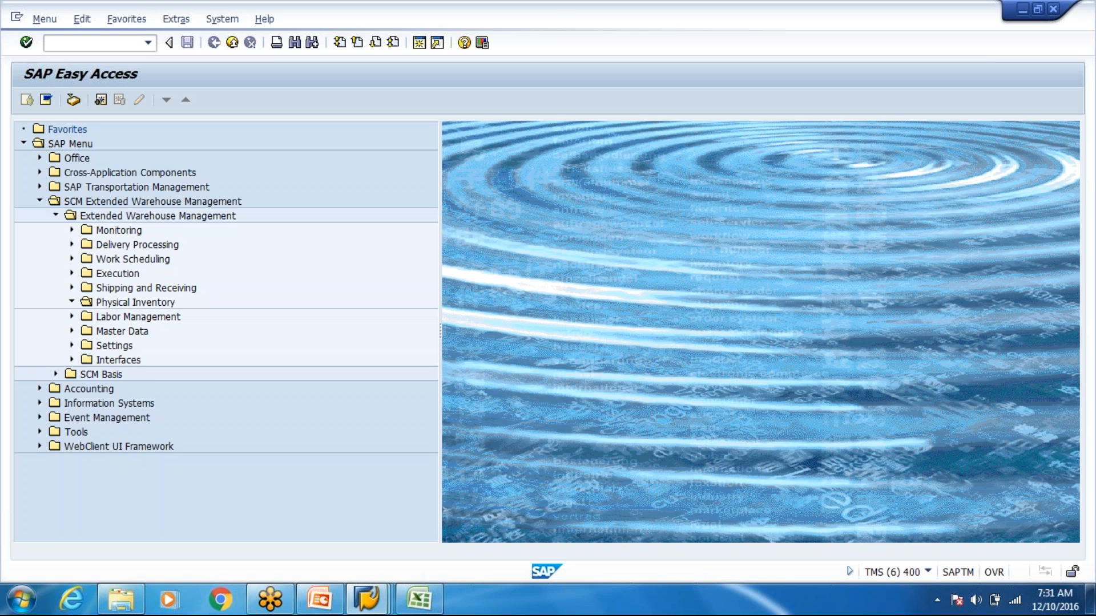
pyautogui.doubleClick(131, 375)
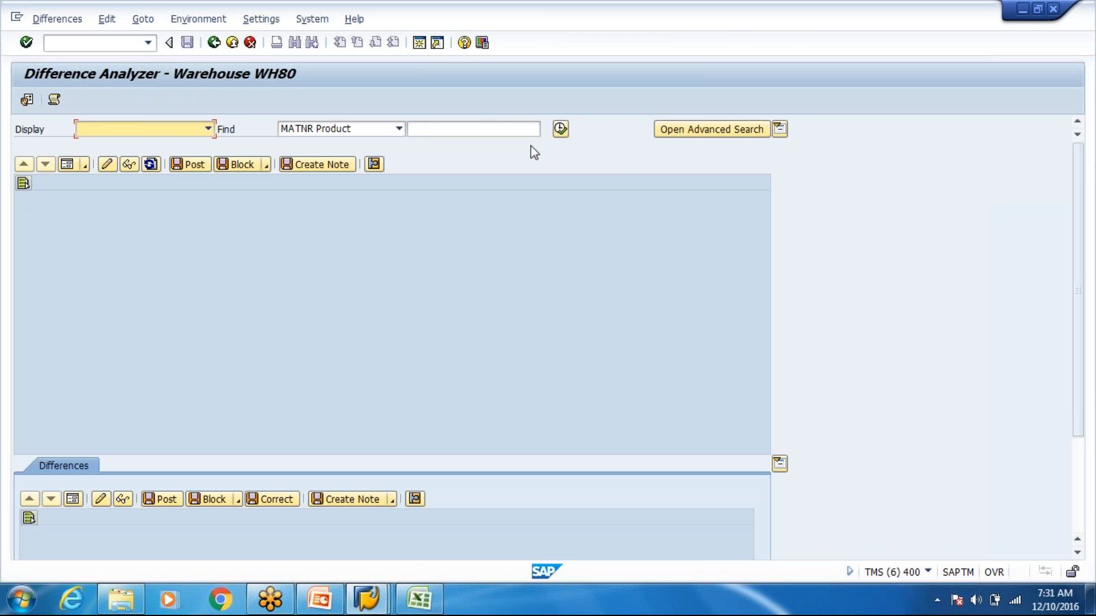
# Search for the open differences in warehouse WH80 and post the cumulative difference, confirming the query
pyautogui.click(566, 130)
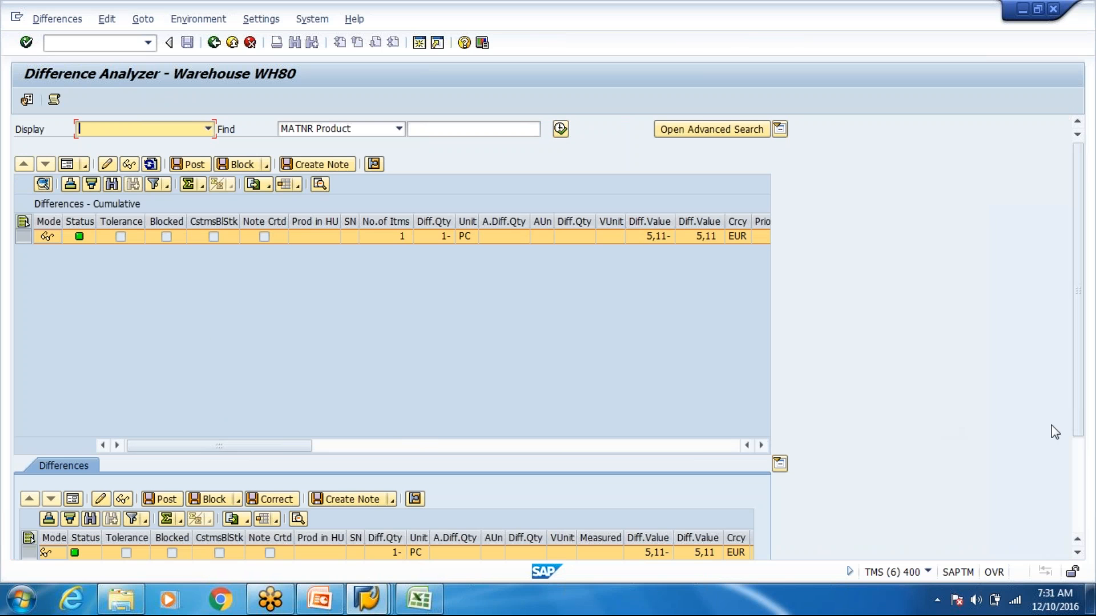
pyautogui.moveTo(1078, 421); pyautogui.dragTo(1085, 384)
pyautogui.click(193, 164)
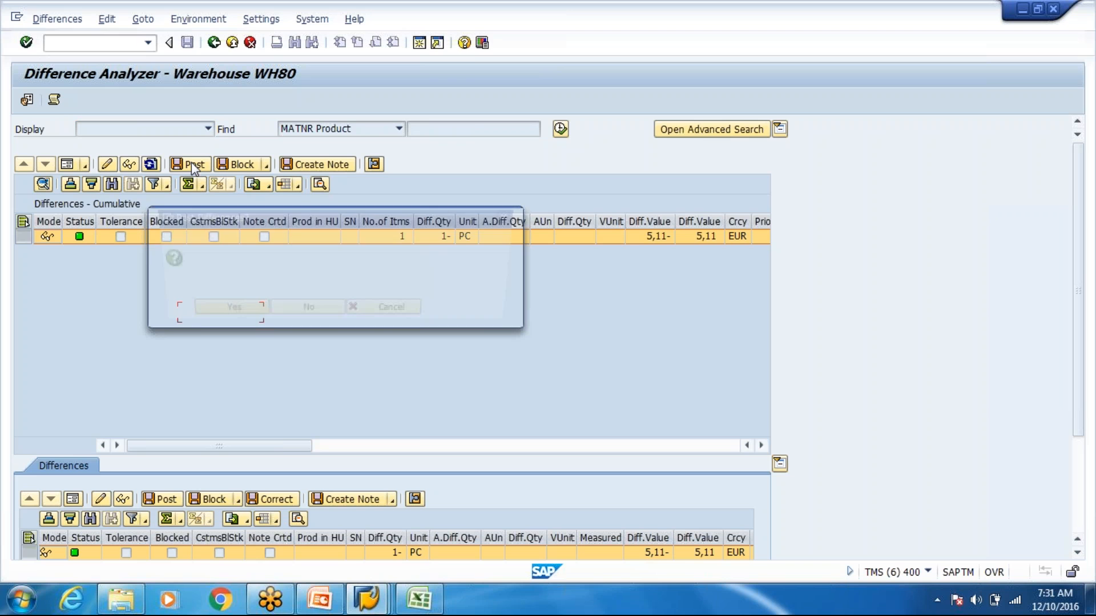
pyautogui.click(203, 312)
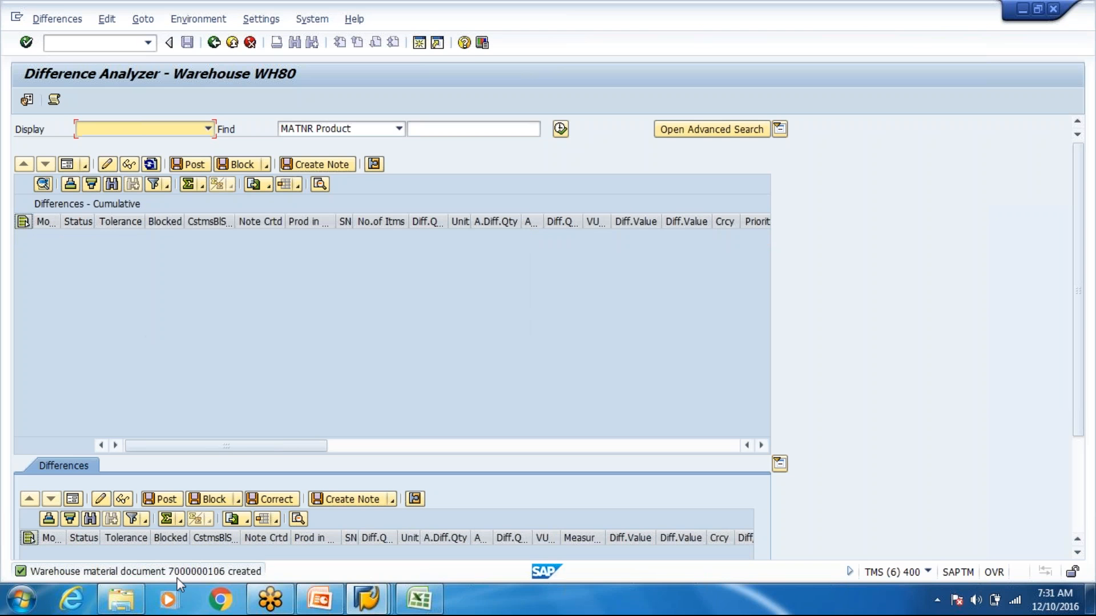
# Switch to SAP Logon, open the ECC new connection and log on with the stored user name and the account password
pyautogui.click(366, 600)
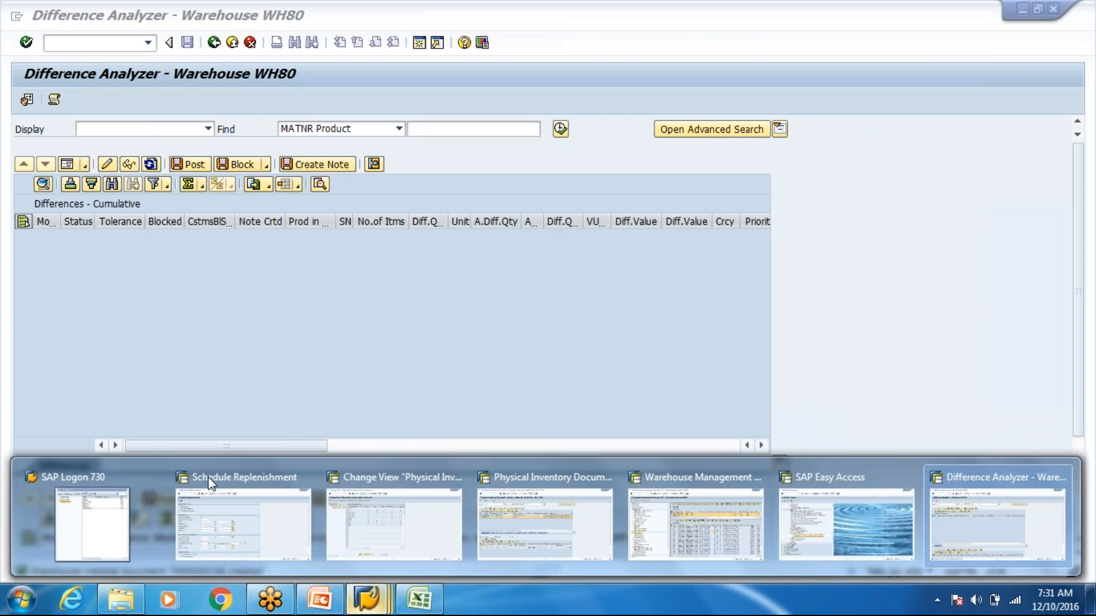
pyautogui.click(97, 528)
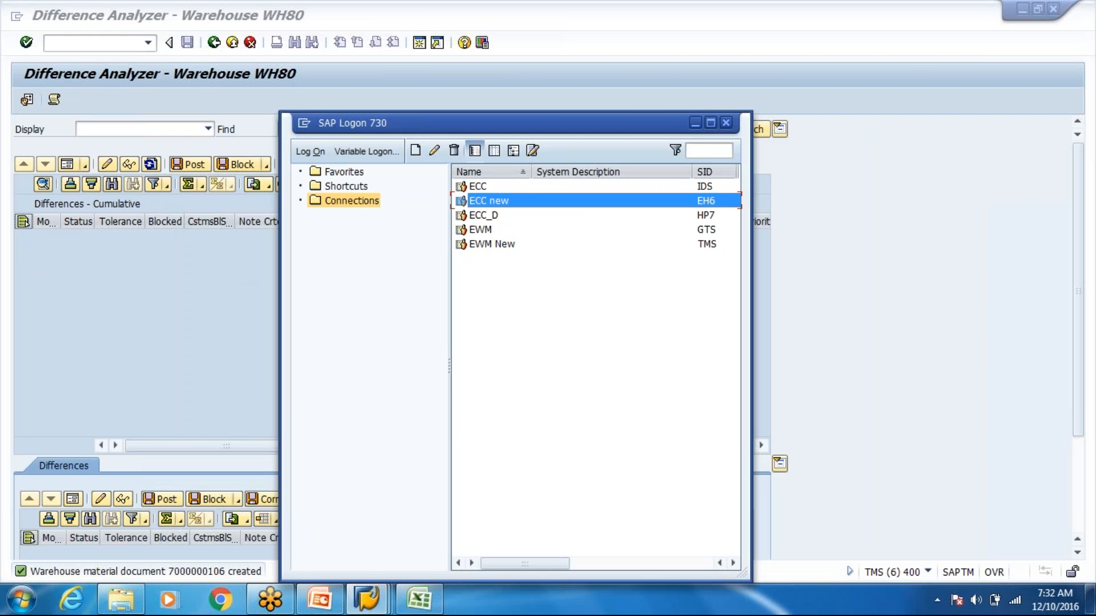
pyautogui.press('Return')
pyautogui.press('Down')
pyautogui.press('Down')
pyautogui.press('Return')
pyautogui.press('Tab')
pyautogui.write('**')
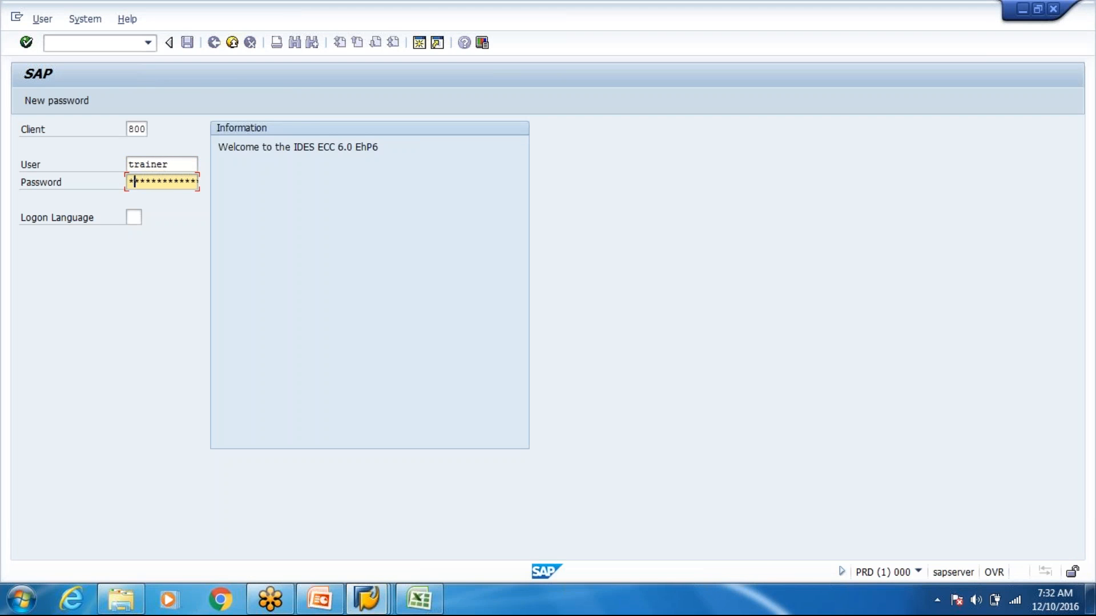
pyautogui.write('*******')
pyautogui.press('Return')
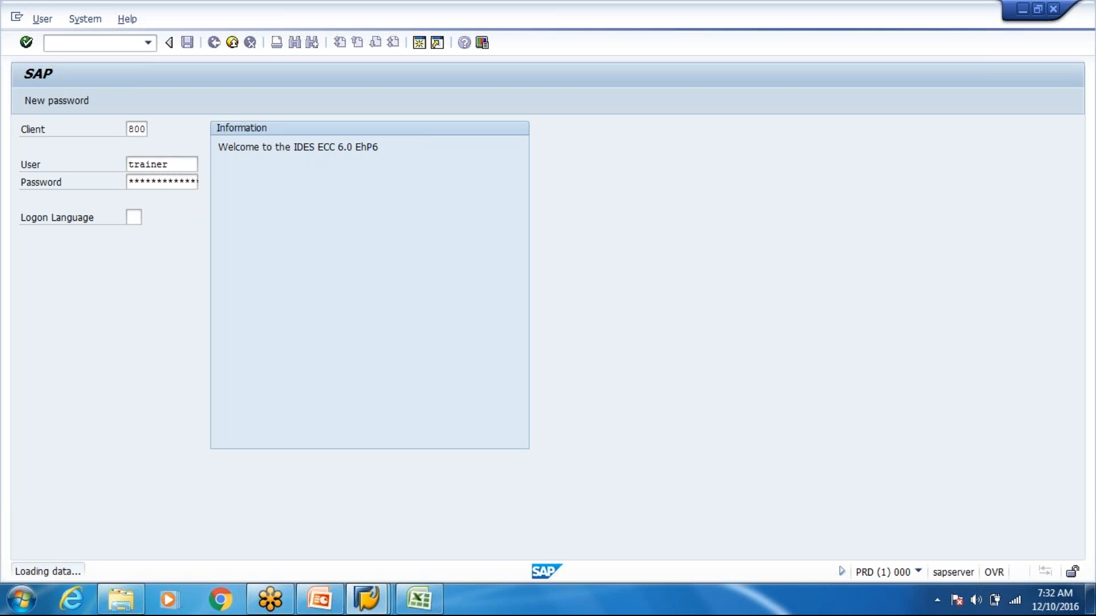
# Run transaction mb51 for plant 8000 with posting date 10.12.2016 and open the listed material document
pyautogui.write('mb51')
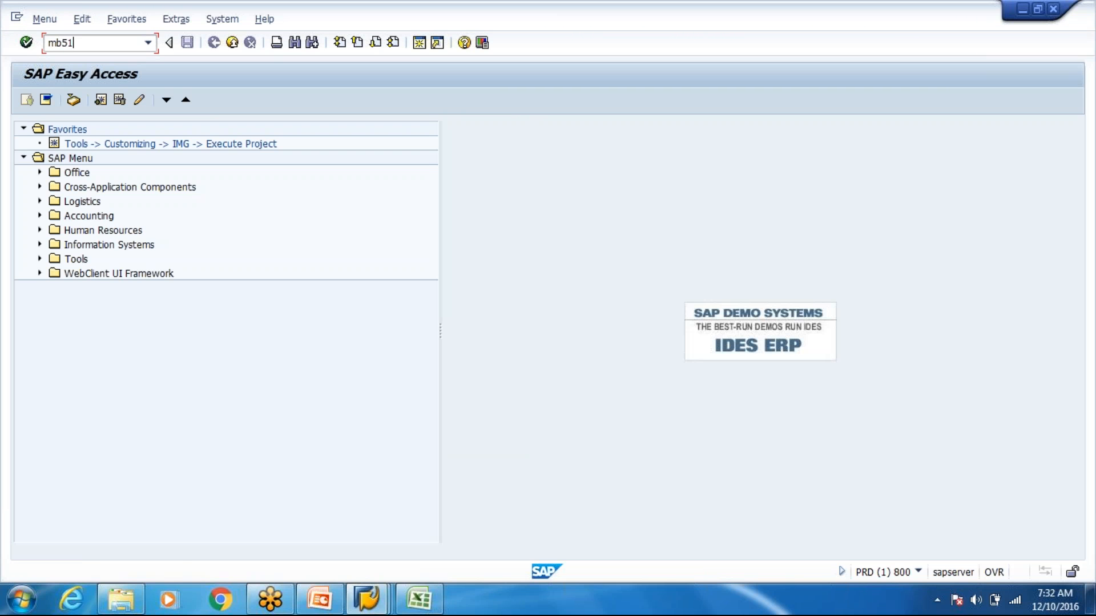
pyautogui.press('Return')
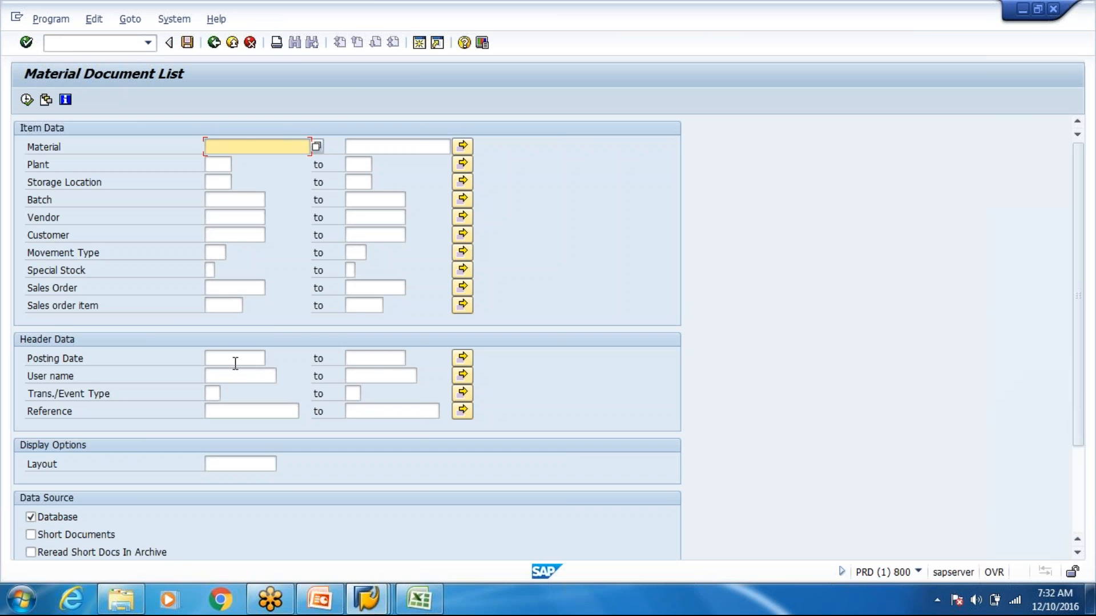
pyautogui.click(234, 359)
pyautogui.click(270, 359)
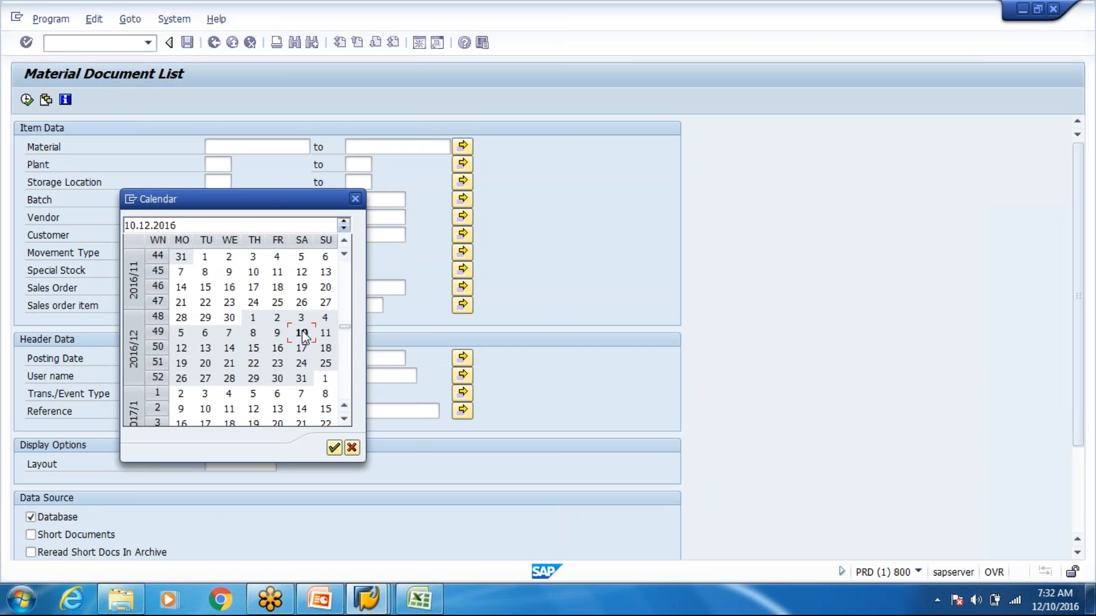
pyautogui.doubleClick(303, 333)
pyautogui.click(222, 164)
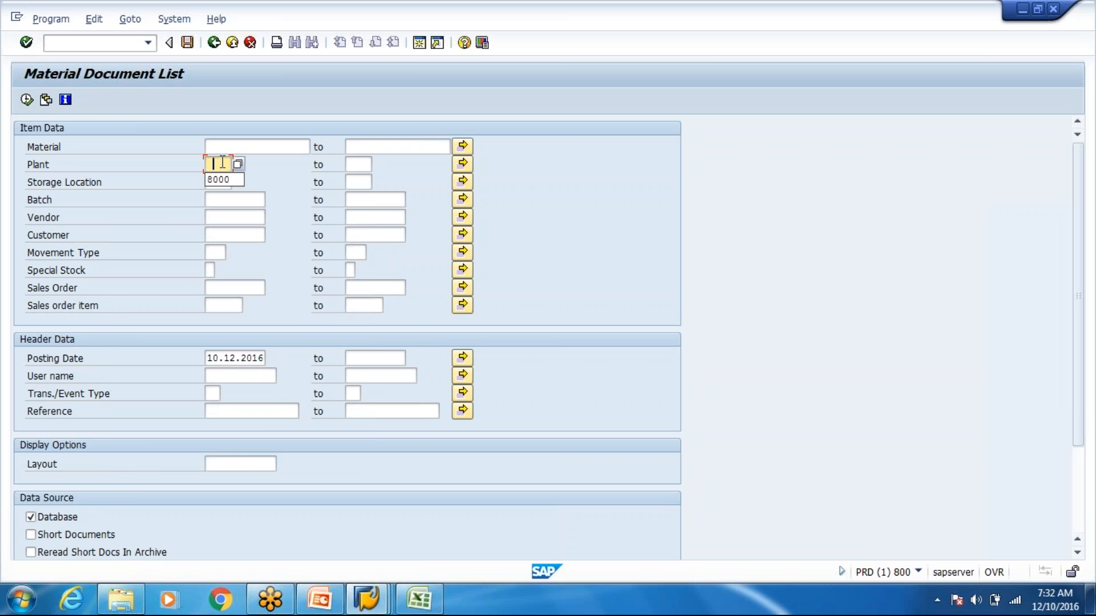
pyautogui.click(219, 179)
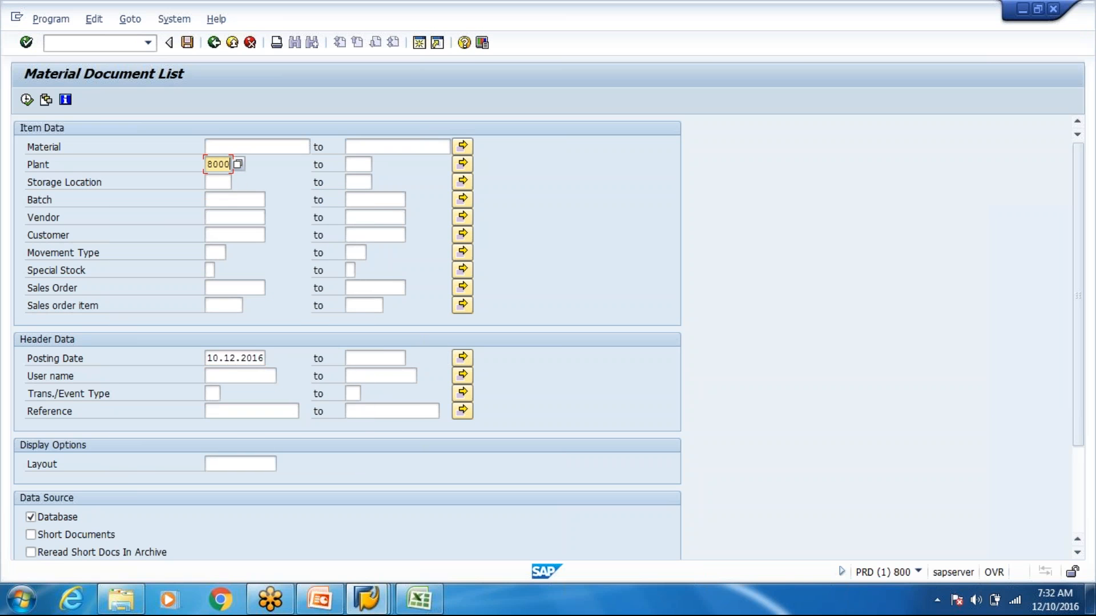
pyautogui.click(27, 100)
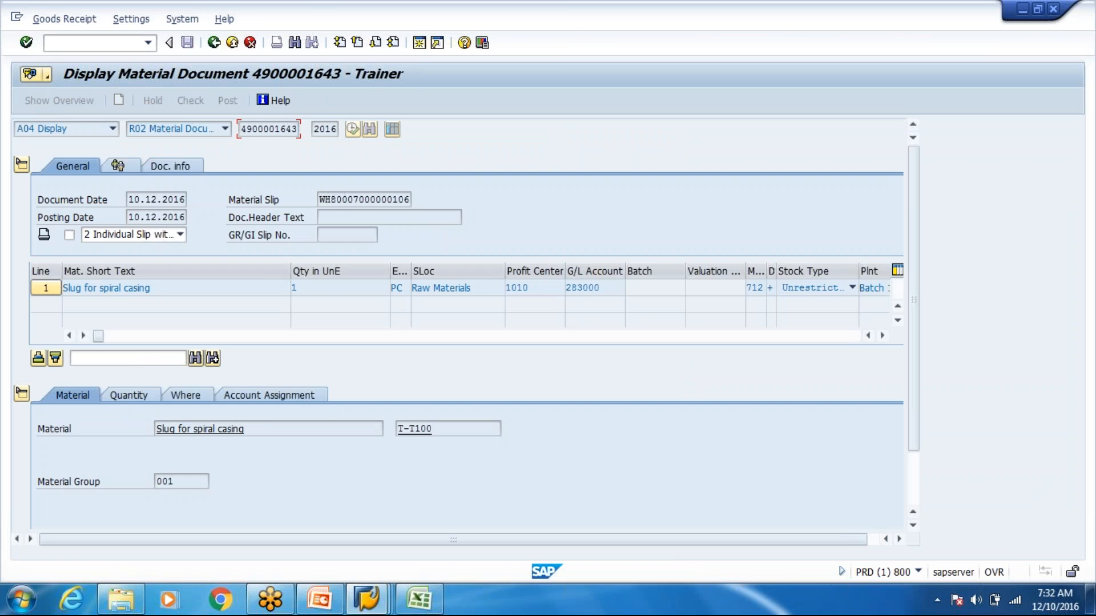
# Examine the quantity and location details of the material document item, and return to SAP Easy Access
pyautogui.click(136, 393)
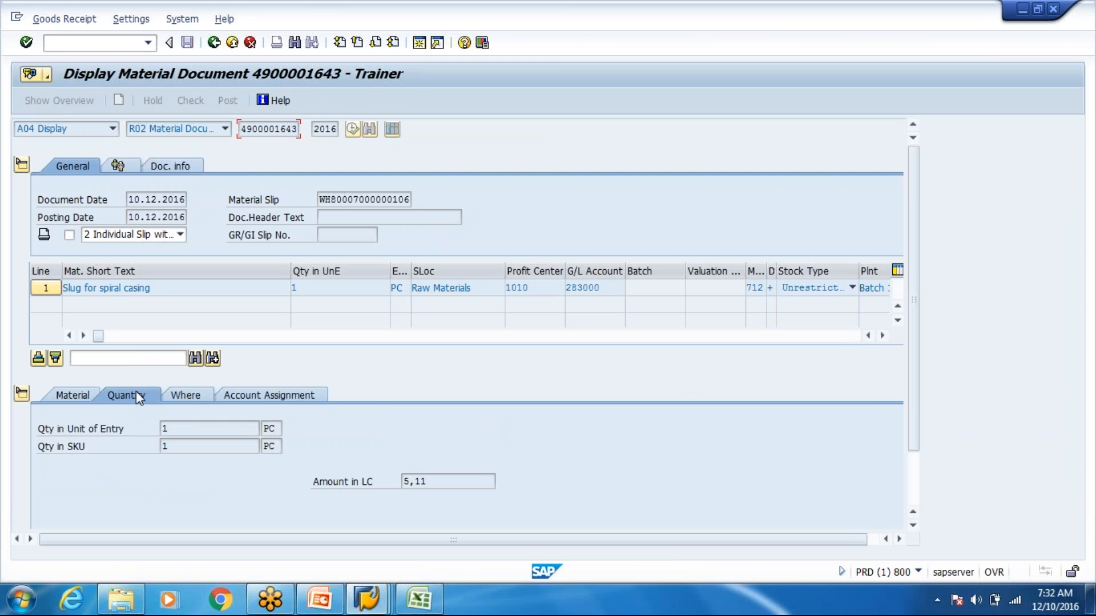
pyautogui.click(188, 396)
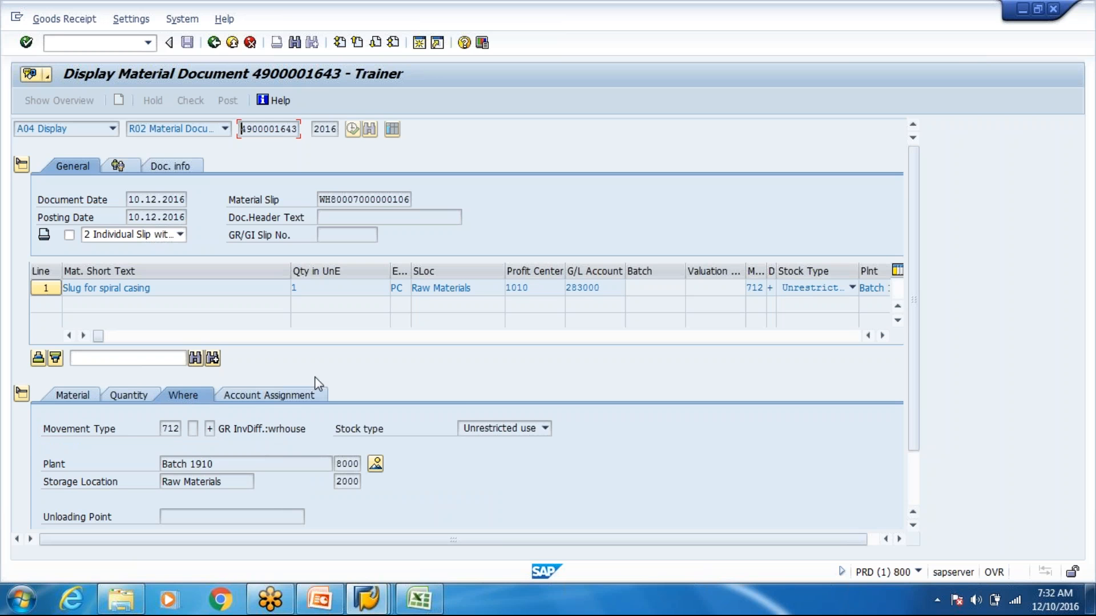
pyautogui.click(223, 49)
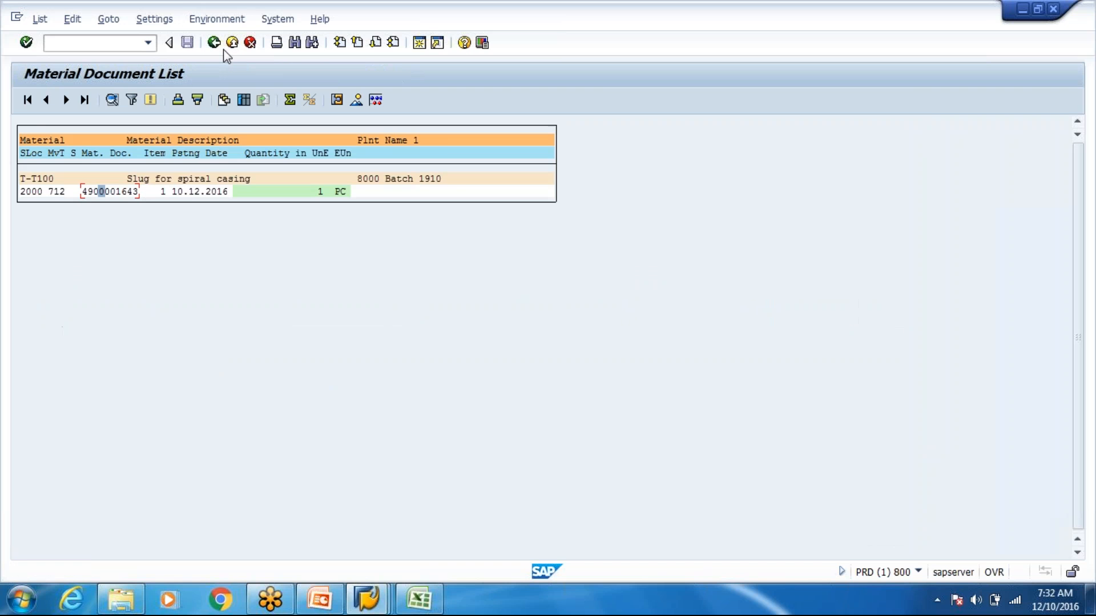
pyautogui.click(224, 49)
pyautogui.click(232, 43)
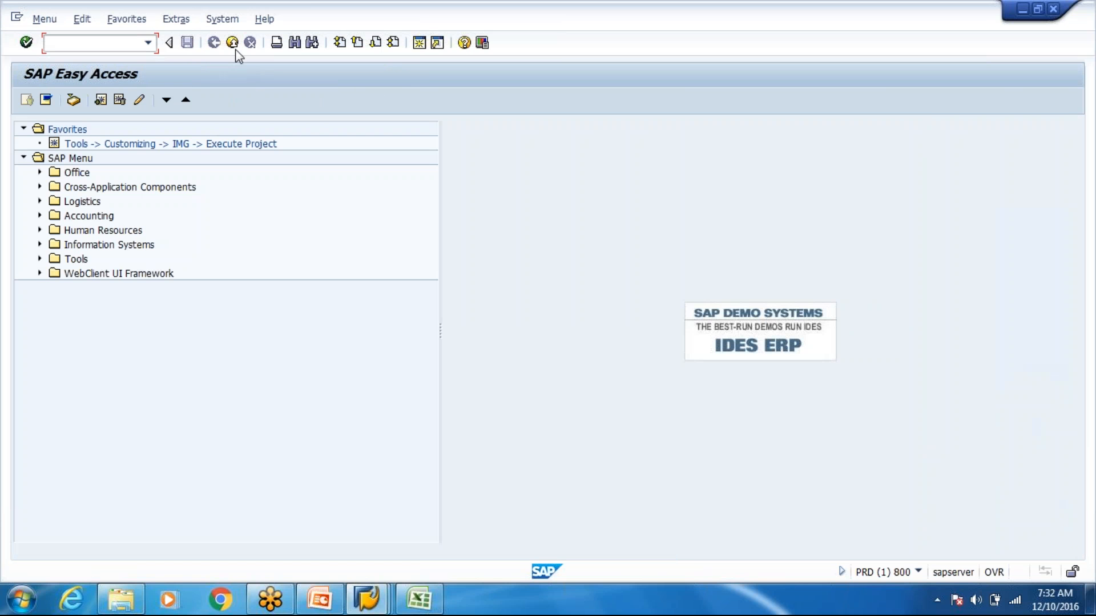
# Log off from the ECC system and confirm leaving it
pyautogui.click(235, 49)
pyautogui.click(162, 295)
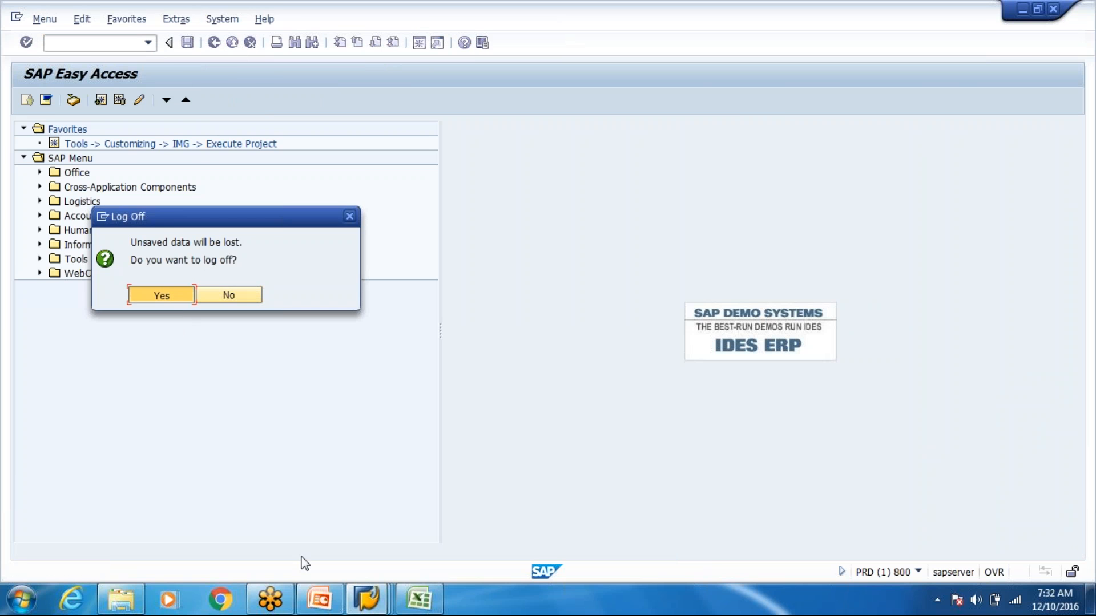
pyautogui.click(214, 310)
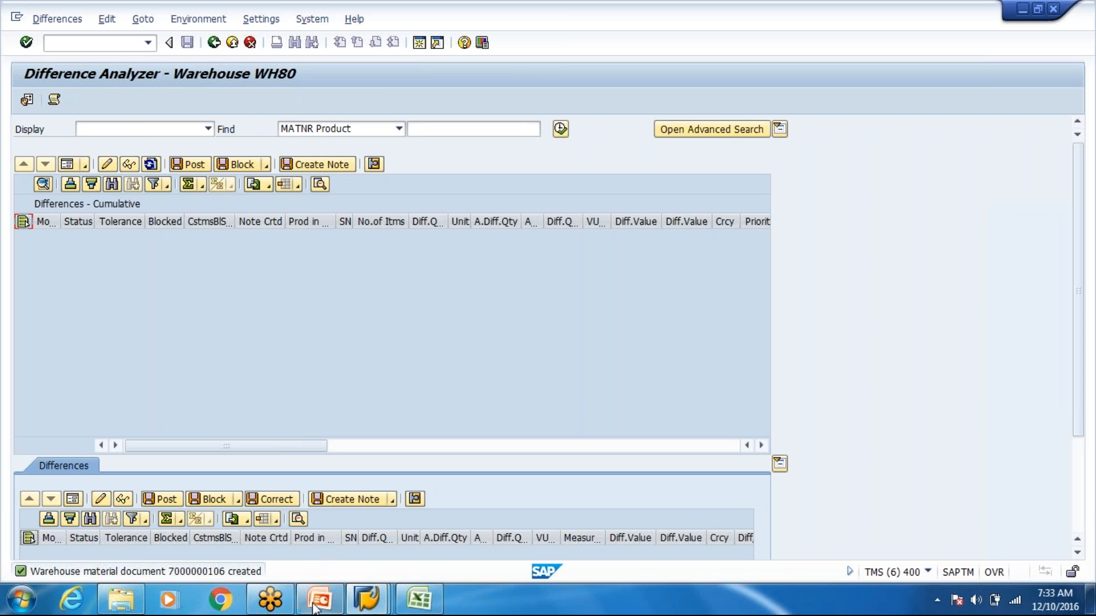
# Switch to PowerPoint and review the slides on physical inventory customizing, the Difference Analyzer and the physical inventory procedures
pyautogui.click(315, 605)
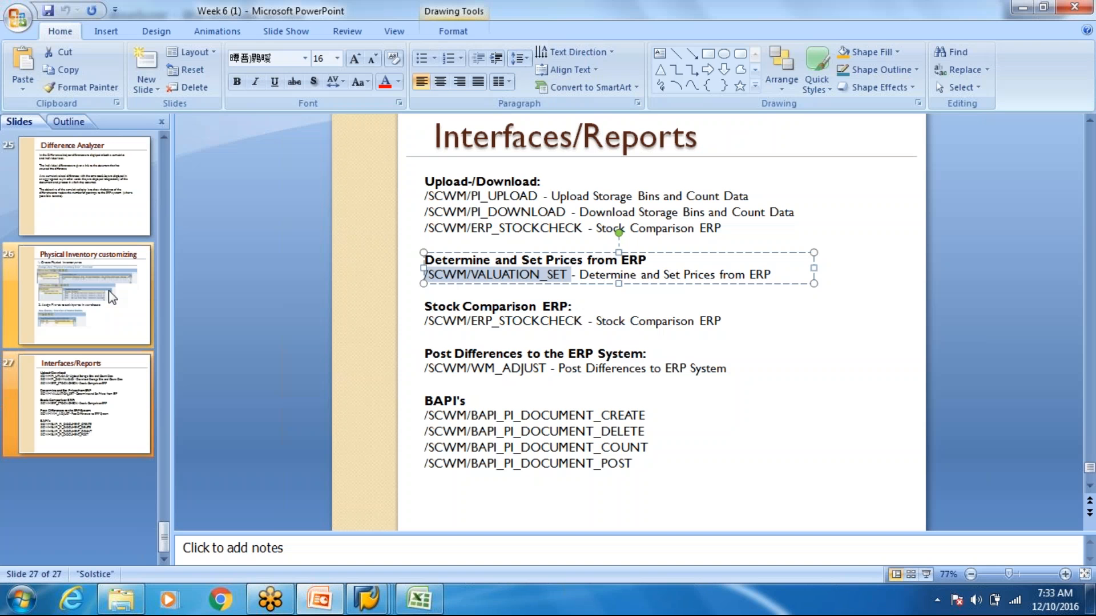
pyautogui.click(108, 297)
pyautogui.scroll(2, 109, 298)
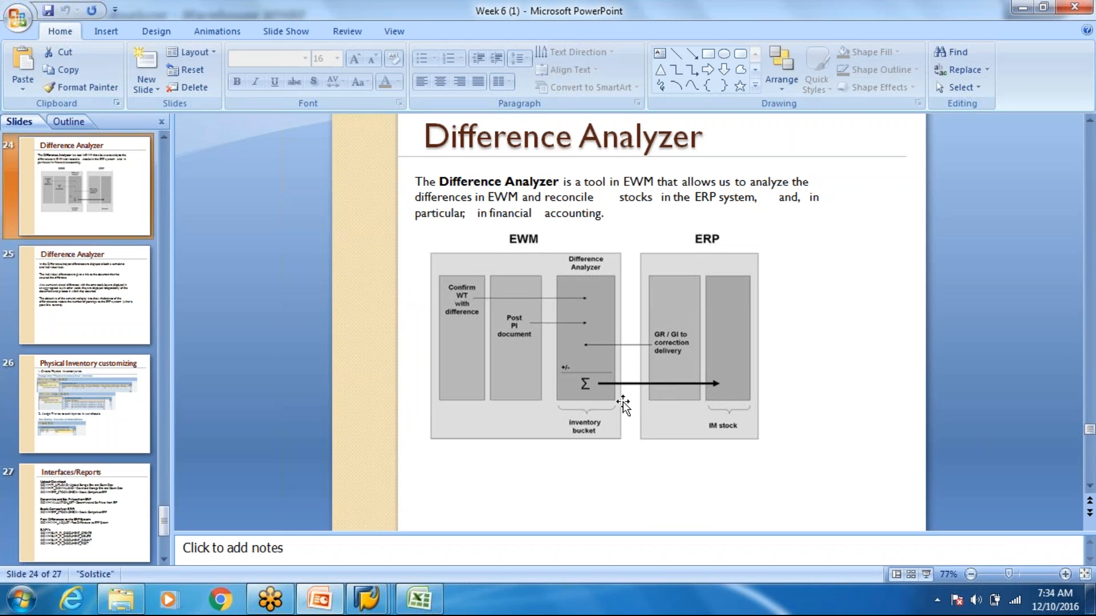
pyautogui.scroll(1, 624, 405)
pyautogui.scroll(1, 623, 405)
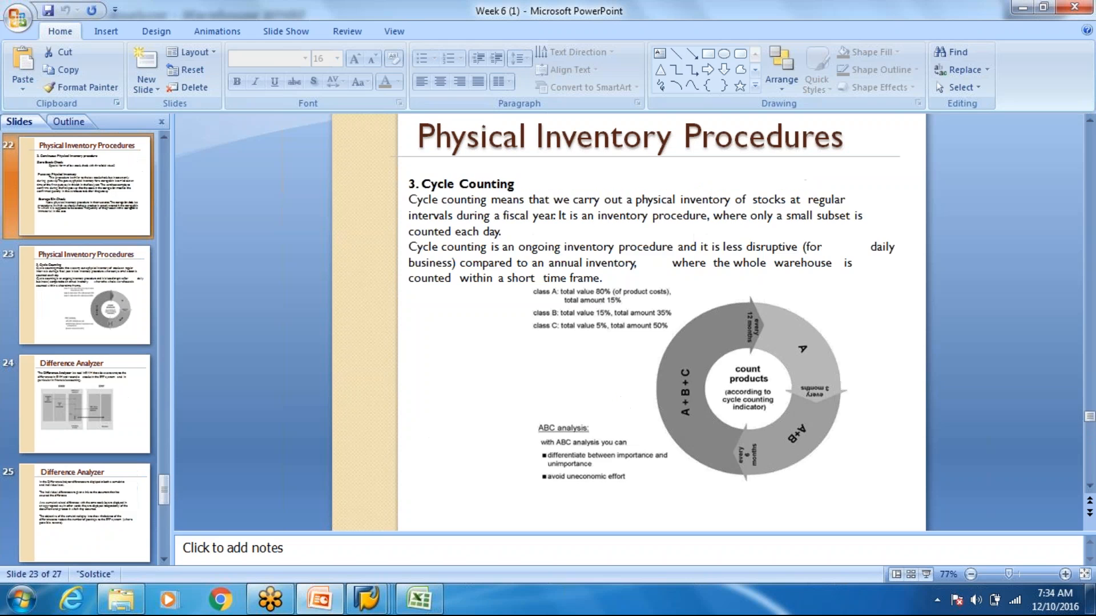
pyautogui.scroll(2, 623, 405)
# Switch back to SAP, leave the Difference Analyzer and open Process Physical Inventory Document
pyautogui.hotkey('alt', 'Tab')
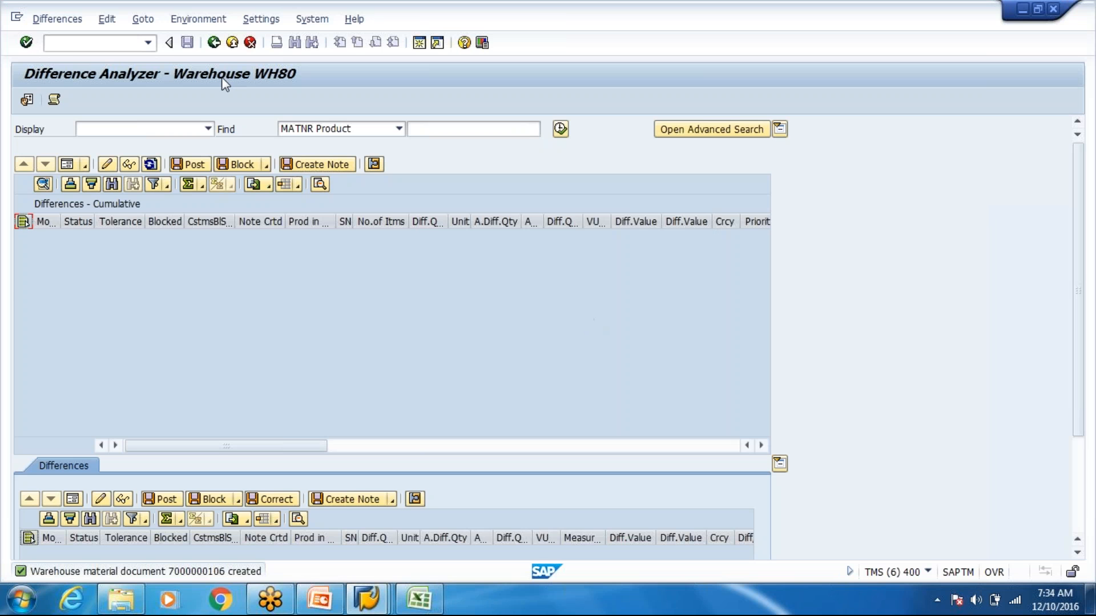
pyautogui.click(214, 43)
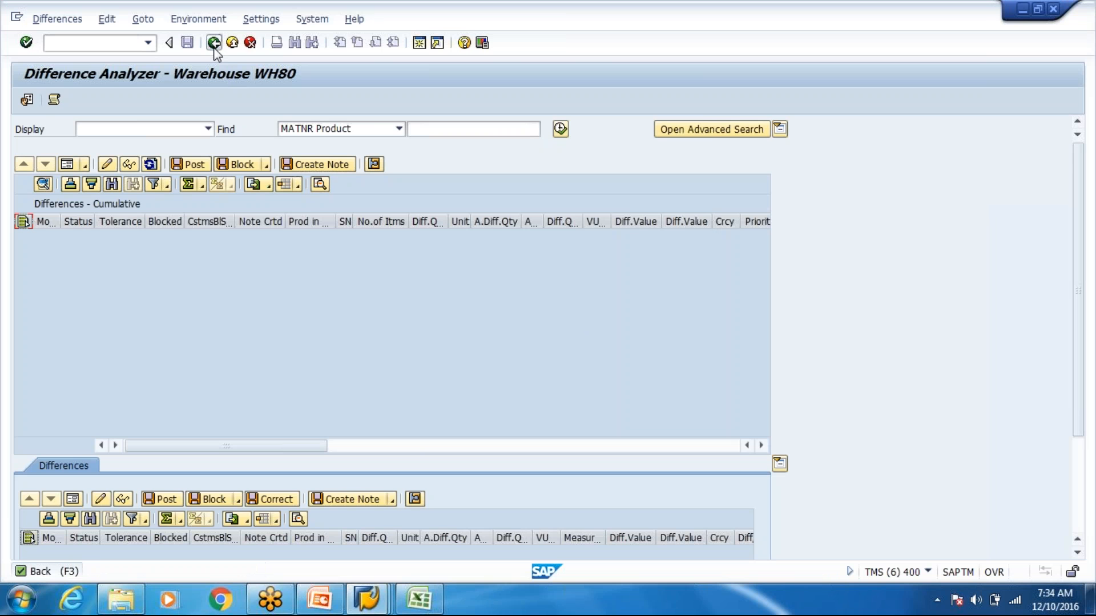
pyautogui.click(213, 42)
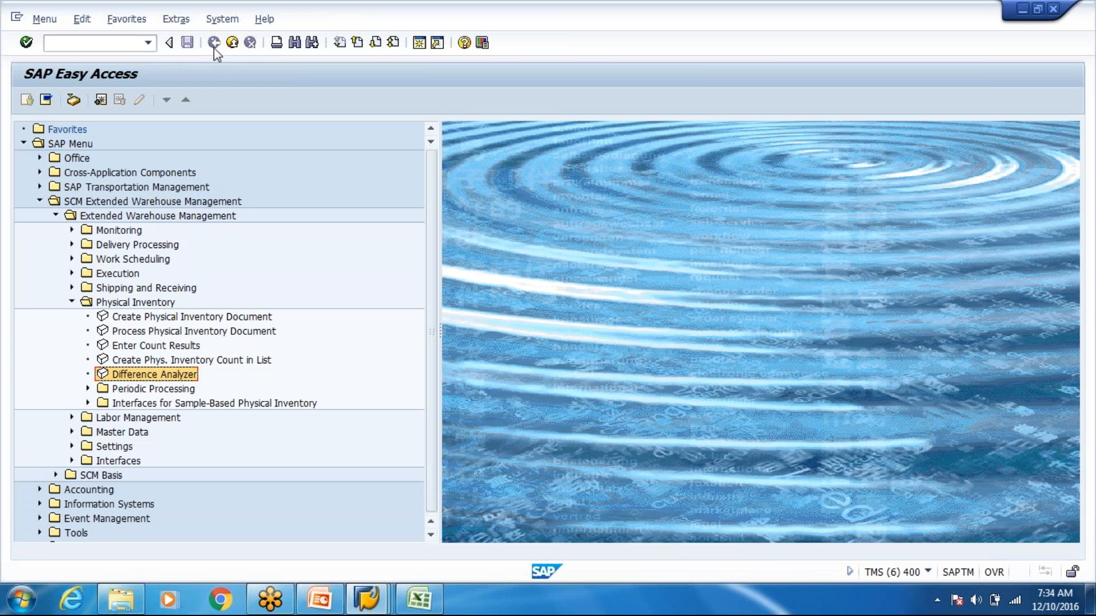
pyautogui.doubleClick(171, 332)
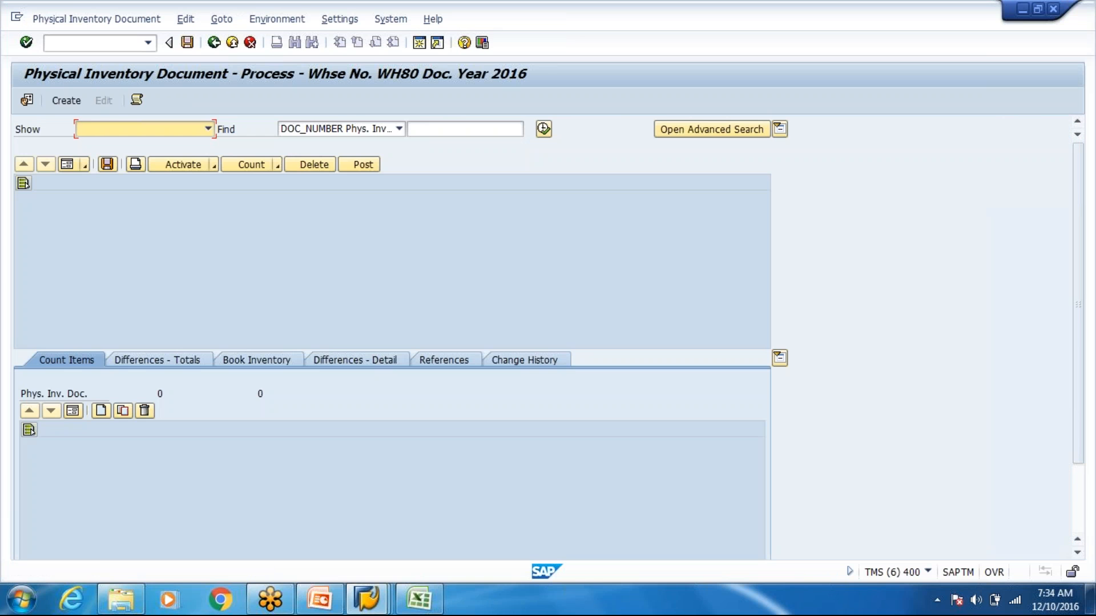
# Add a new ad-hoc physical inventory item in create mode and enter storage bin 8001-1-01-B in its form view
pyautogui.click(66, 100)
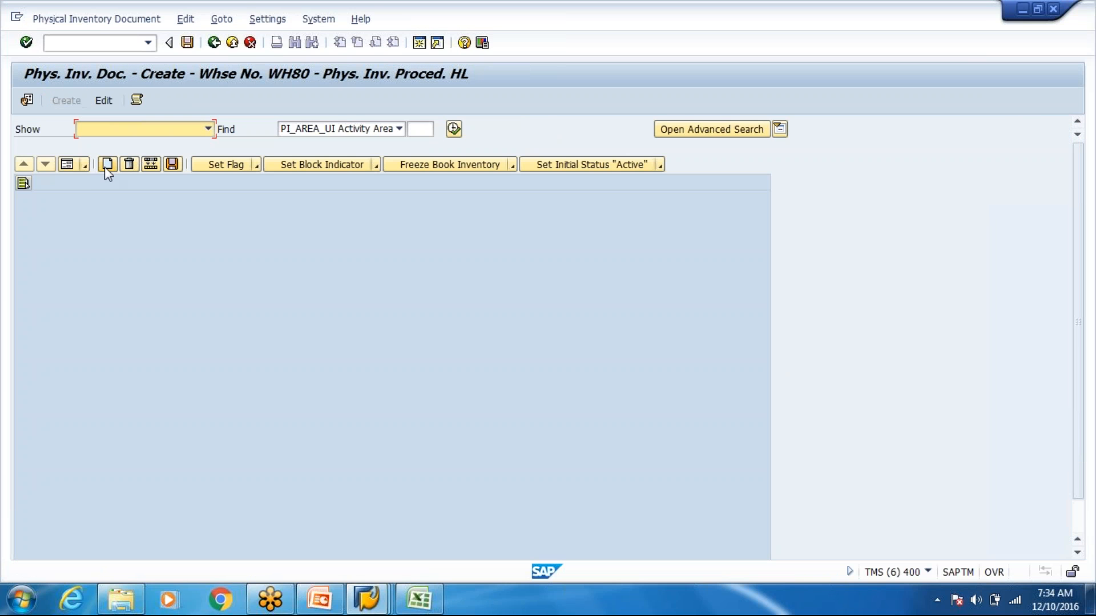
pyautogui.click(106, 165)
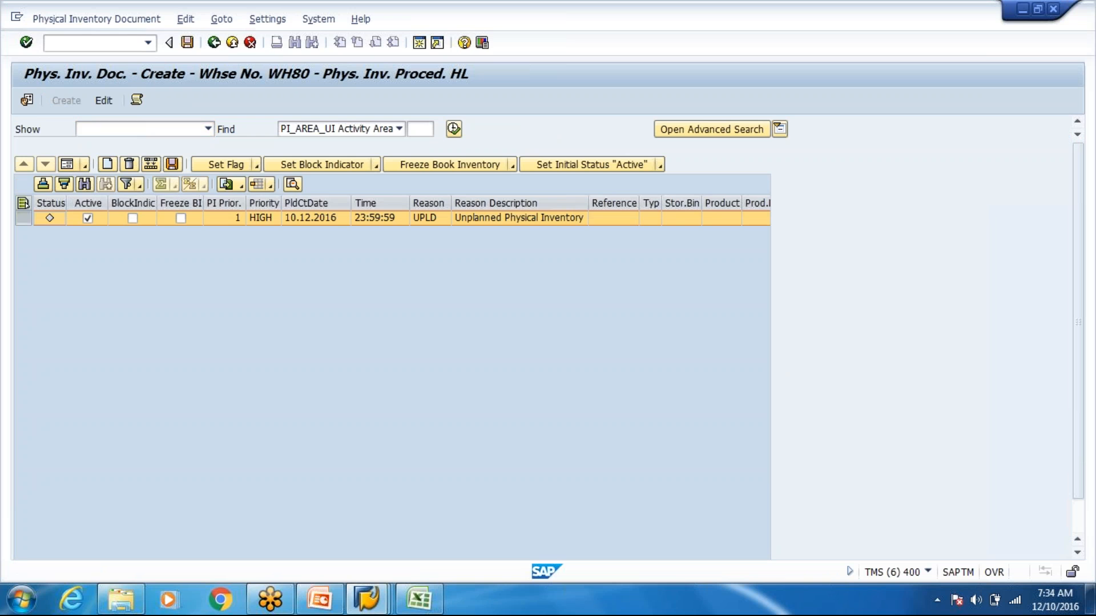
pyautogui.click(71, 166)
pyautogui.click(199, 387)
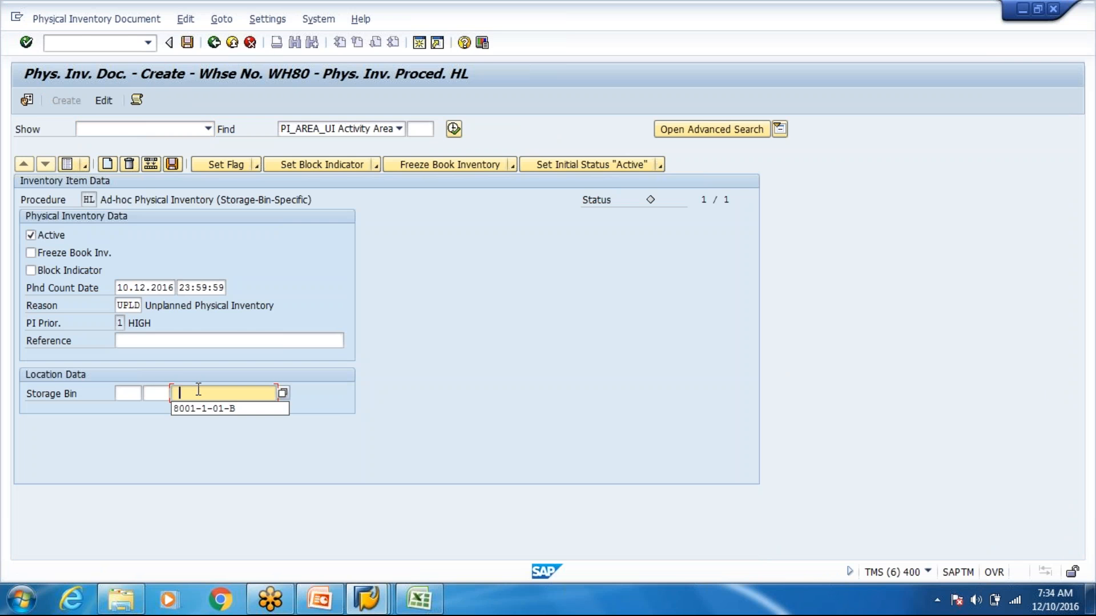
pyautogui.click(195, 405)
pyautogui.press('Return')
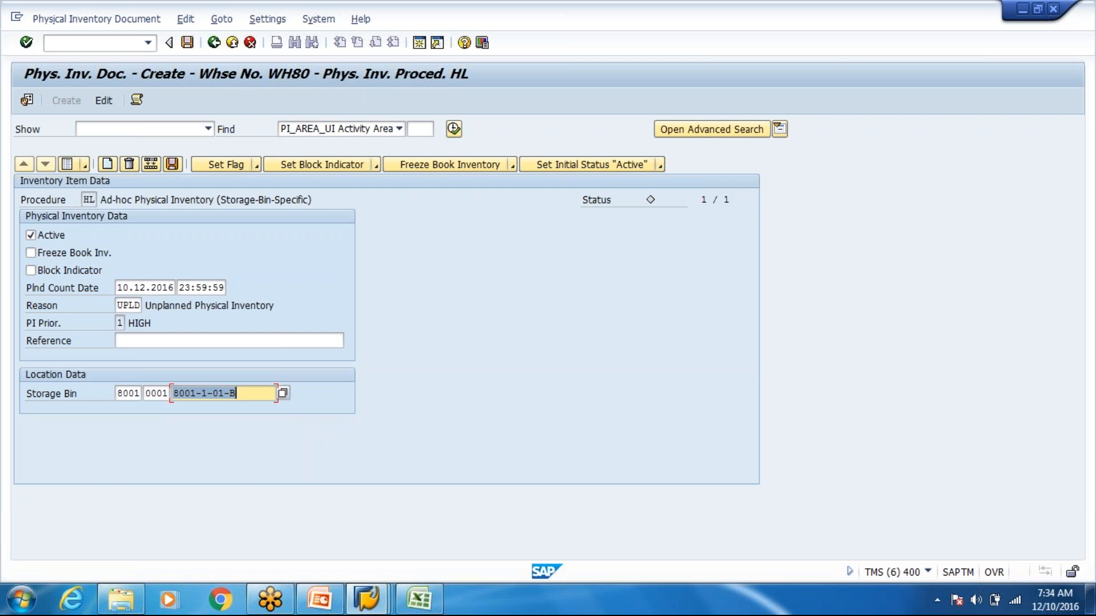
# Flag and save the new ad-hoc inventory item, and list all WH80 physical inventory documents in edit mode with an unrestricted search
pyautogui.click(223, 165)
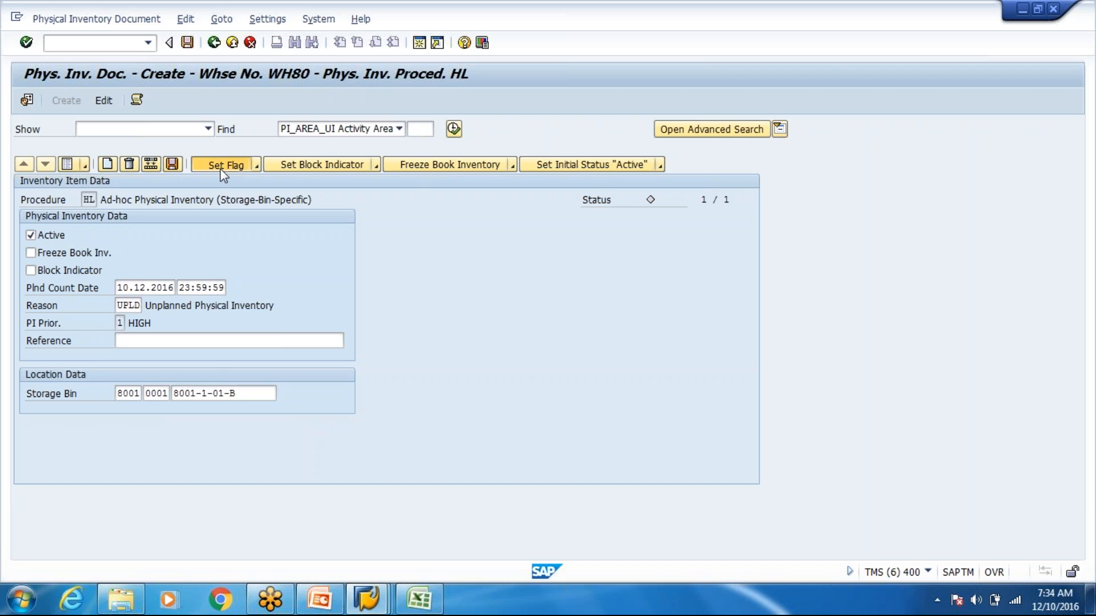
pyautogui.click(187, 43)
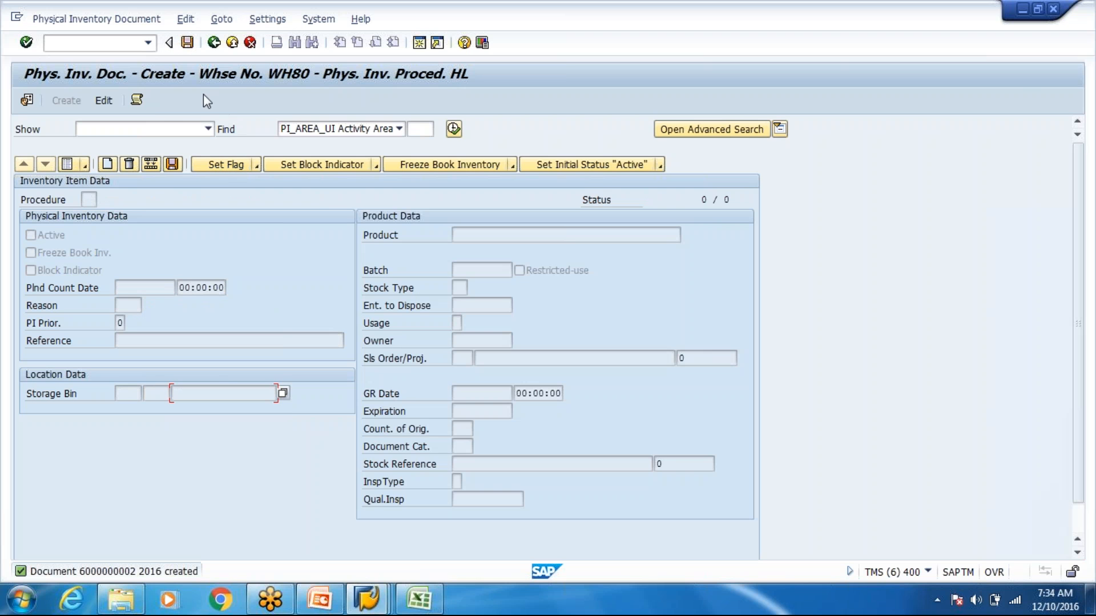
pyautogui.click(105, 102)
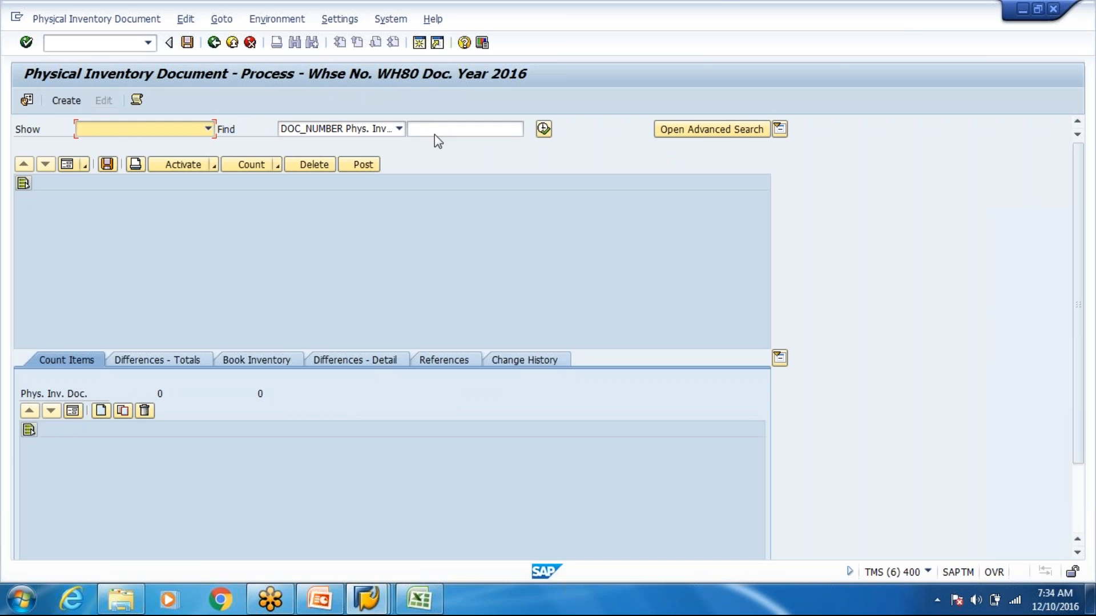
pyautogui.click(544, 129)
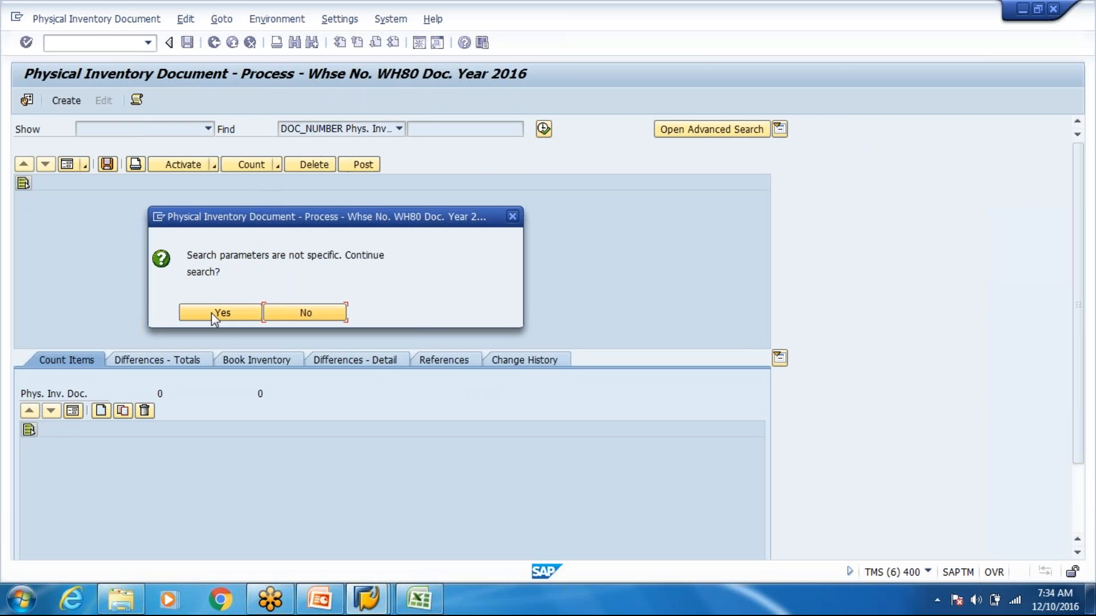
pyautogui.click(211, 313)
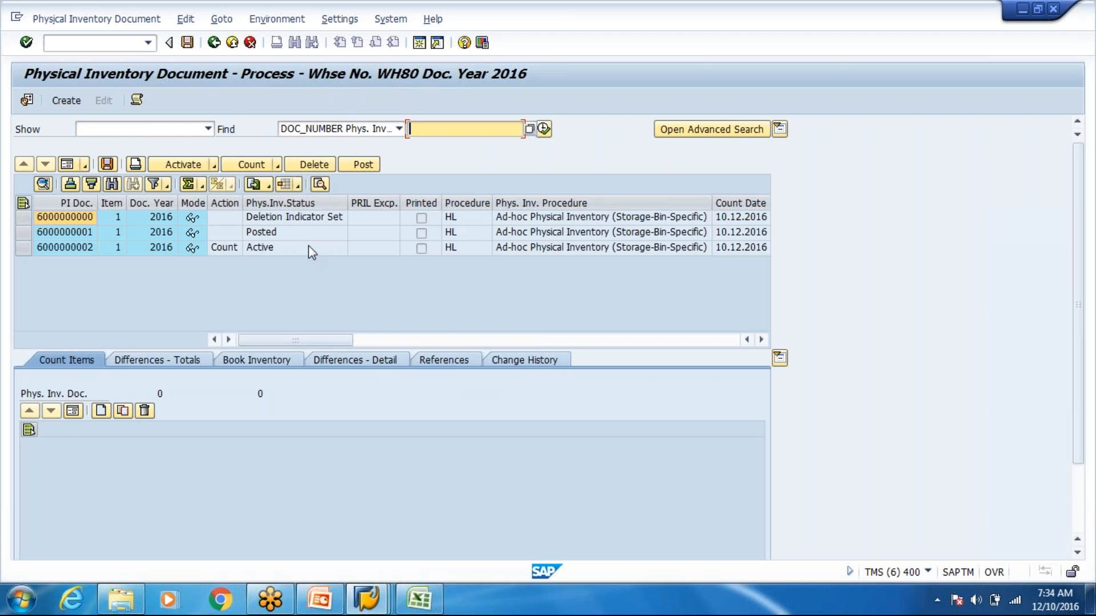
# Select the active physical inventory document, show its references and pick the warehouse order number listed there
pyautogui.click(308, 247)
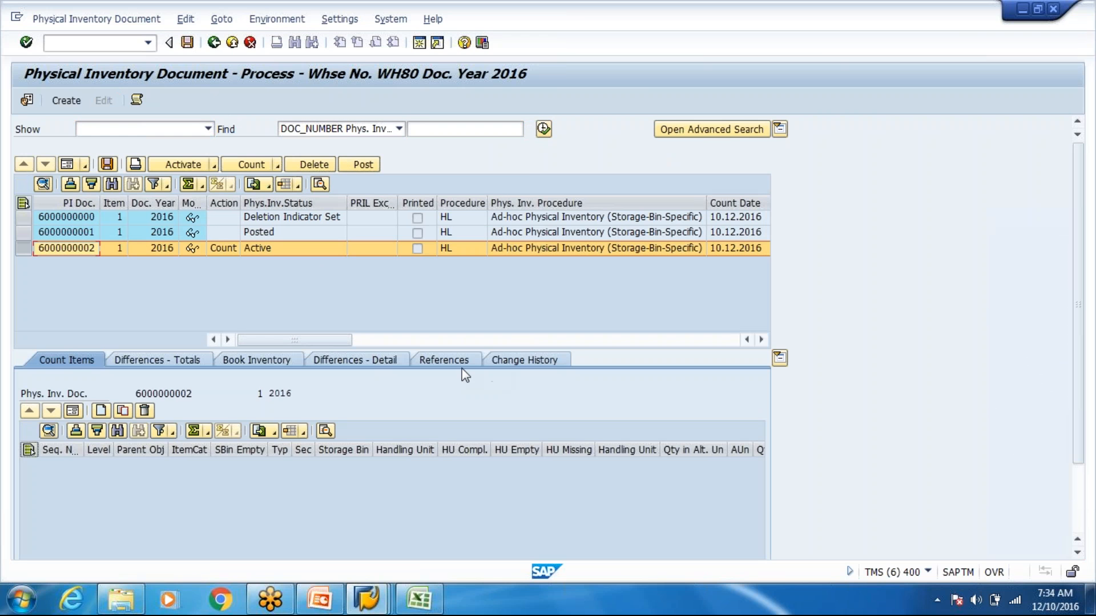
pyautogui.click(443, 359)
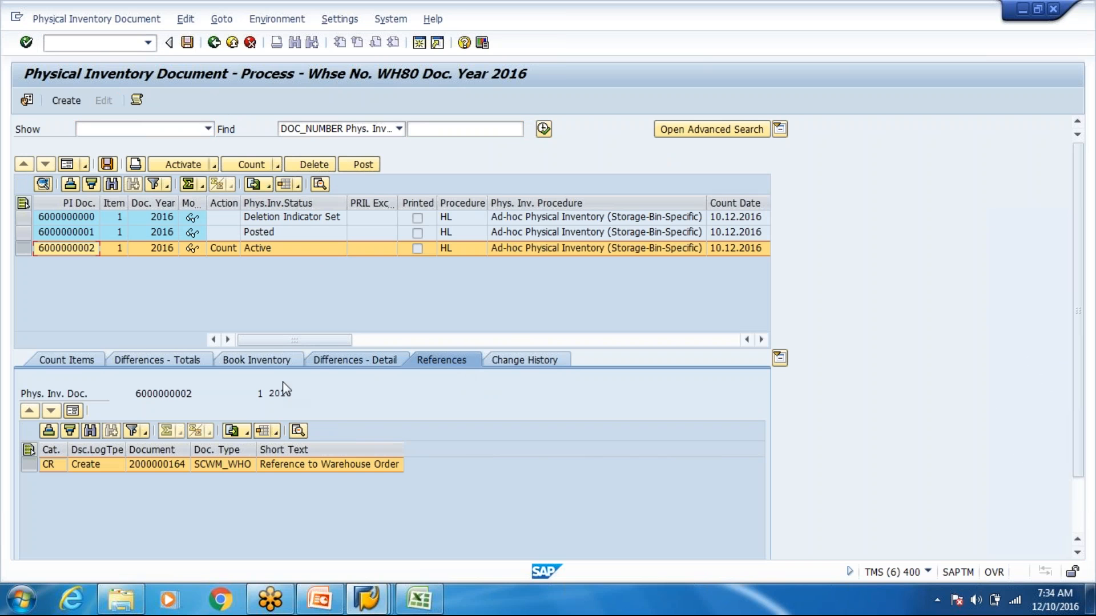
pyautogui.click(176, 469)
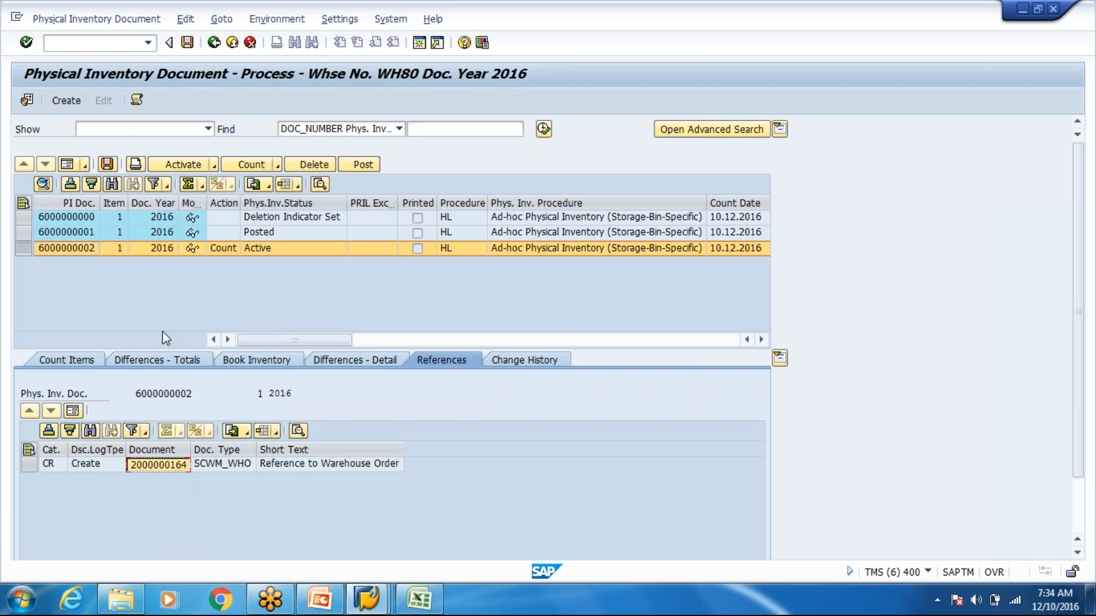
# Try to open the RF environment in an additional session with /o/scwm/rfui
pyautogui.click(108, 44)
pyautogui.write('/o/scwm/rfui')
pyautogui.press('Return')
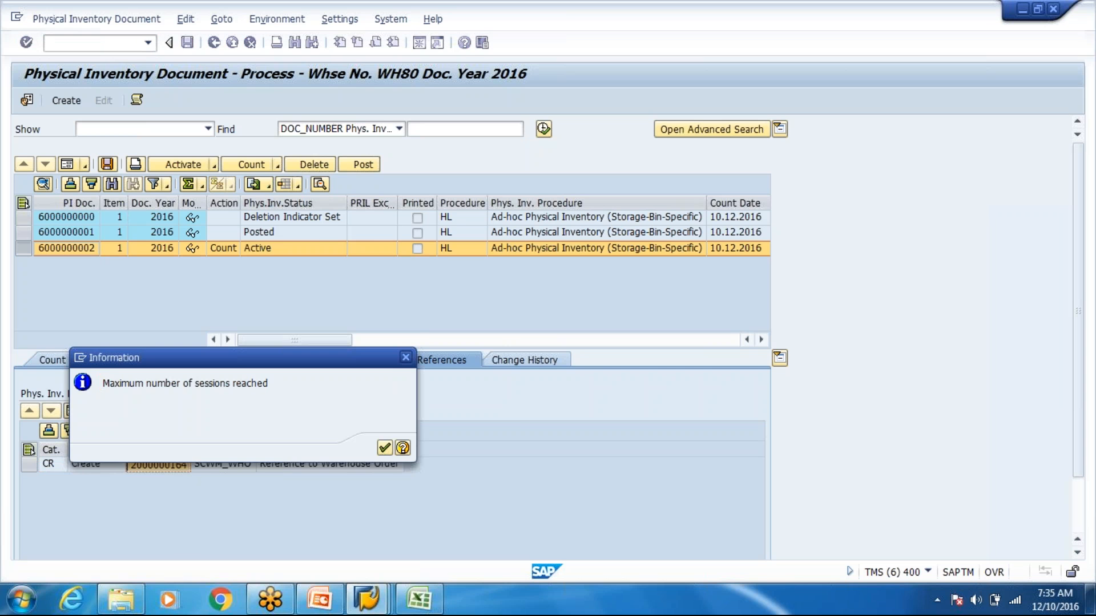
pyautogui.press('Return')
pyautogui.hotkey('alt', 'Tab')
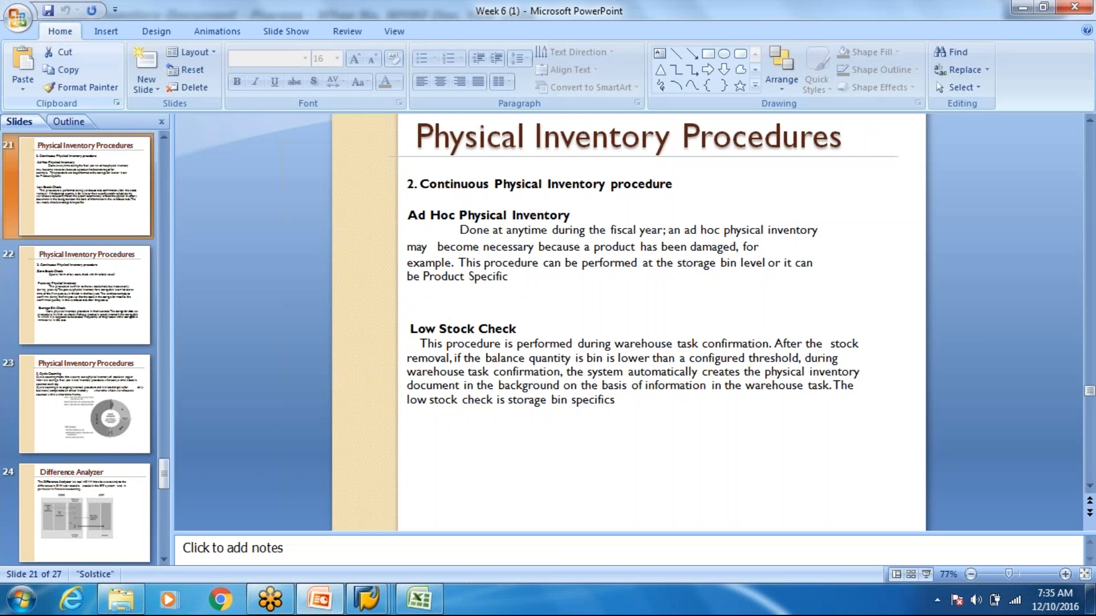
pyautogui.hotkey('alt', 'Tab')
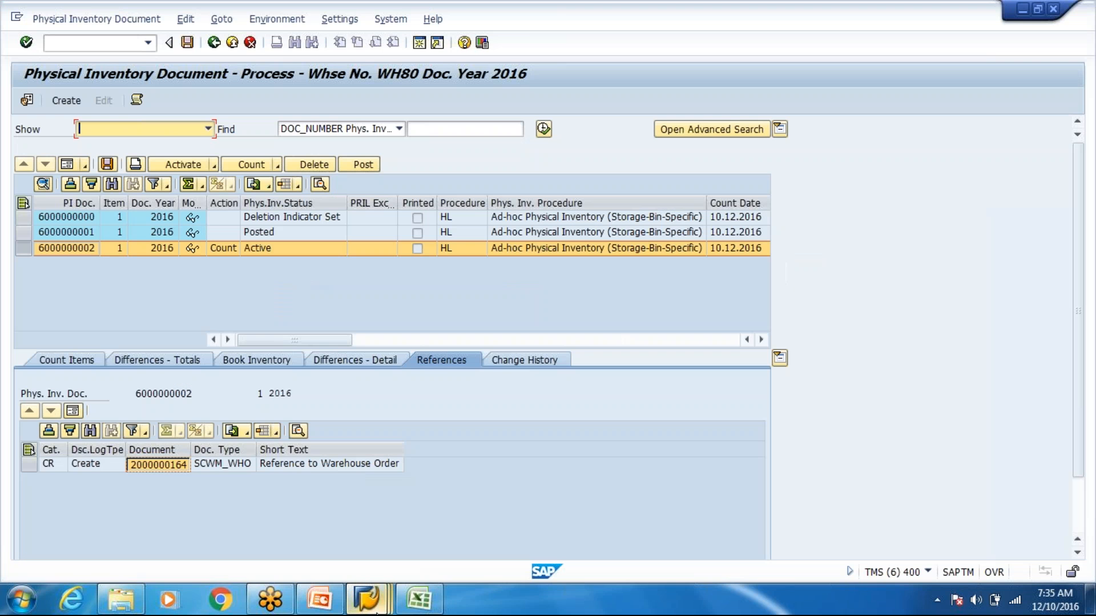
# Switch to the SAP Easy Access session and start the RF environment there with /n/scwm/rfui
pyautogui.click(377, 613)
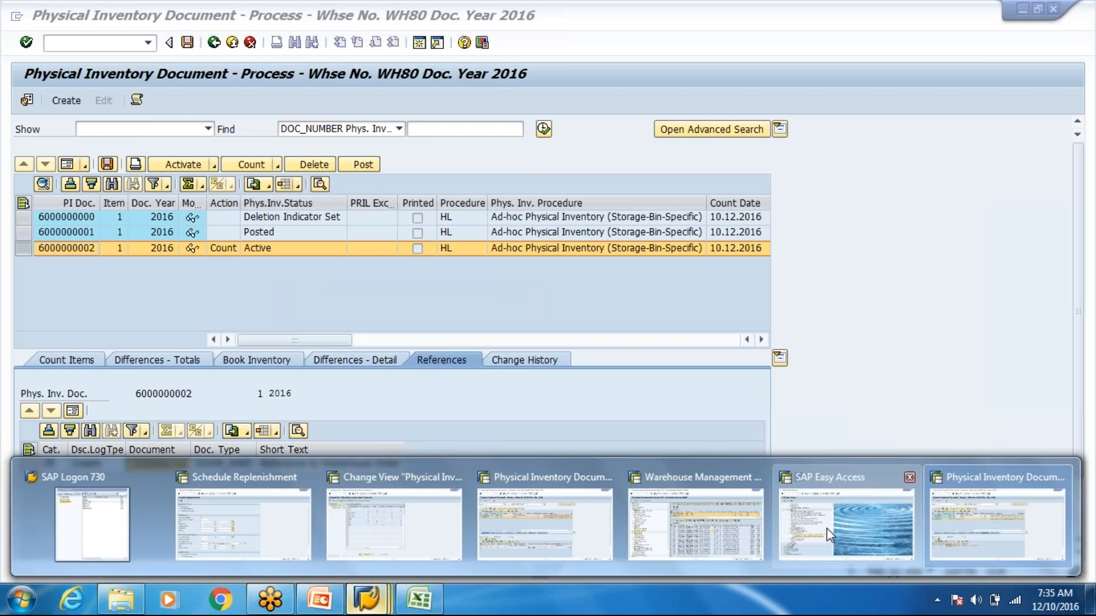
pyautogui.click(826, 528)
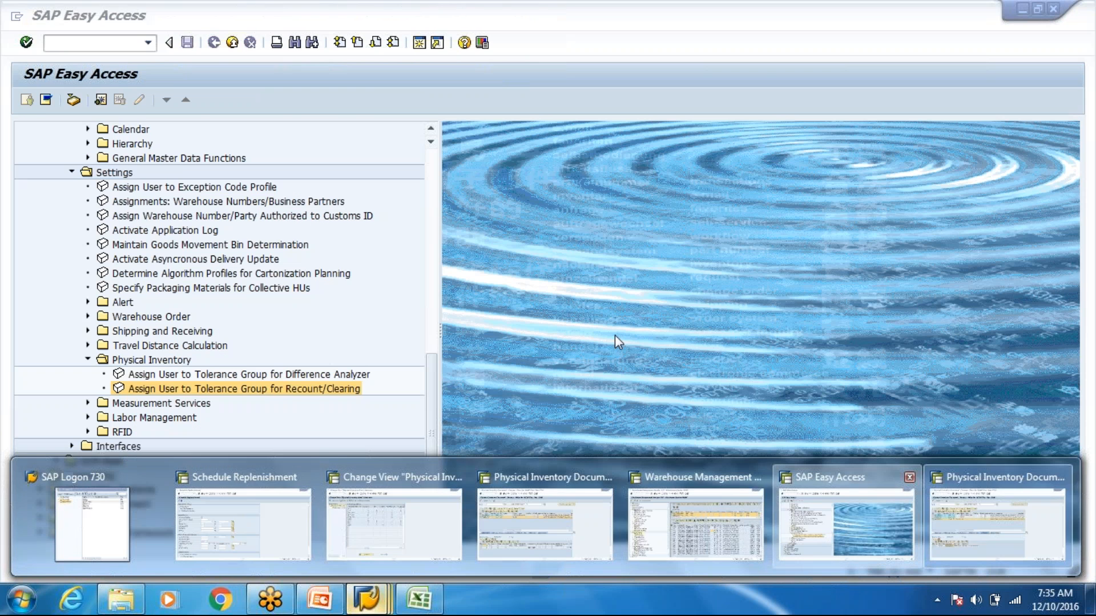
pyautogui.click(149, 43)
pyautogui.click(60, 59)
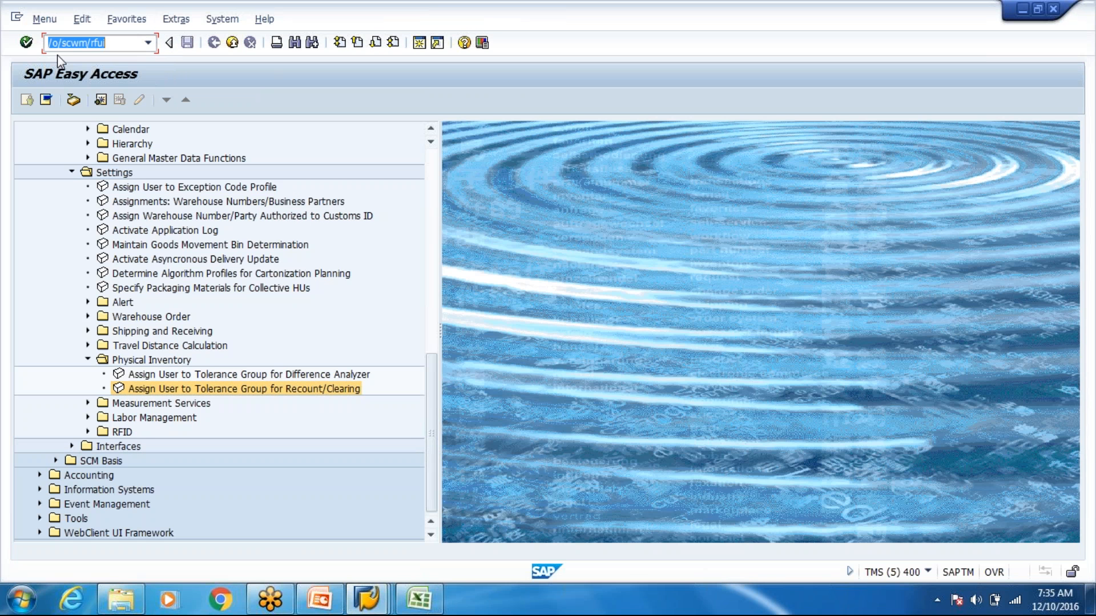
pyautogui.click(57, 43)
pyautogui.press('BackSpace')
pyautogui.write('n')
pyautogui.press('Return')
pyautogui.press('Return')
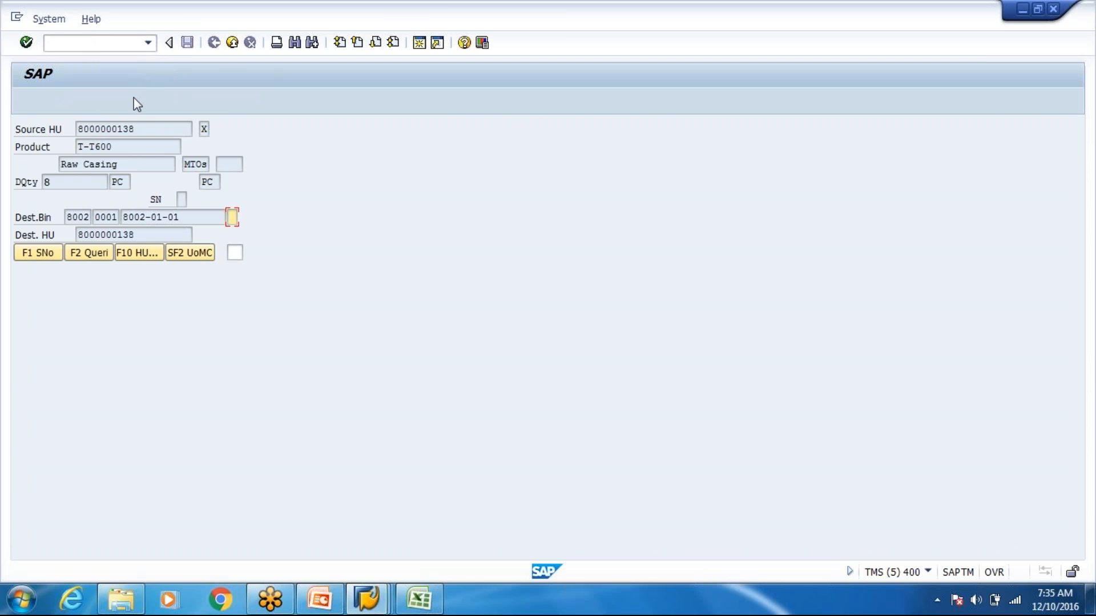
# Back out to the RF main menu, choose manual selection by WO and submit the referenced warehouse order number
pyautogui.press('F7')
pyautogui.press('Return')
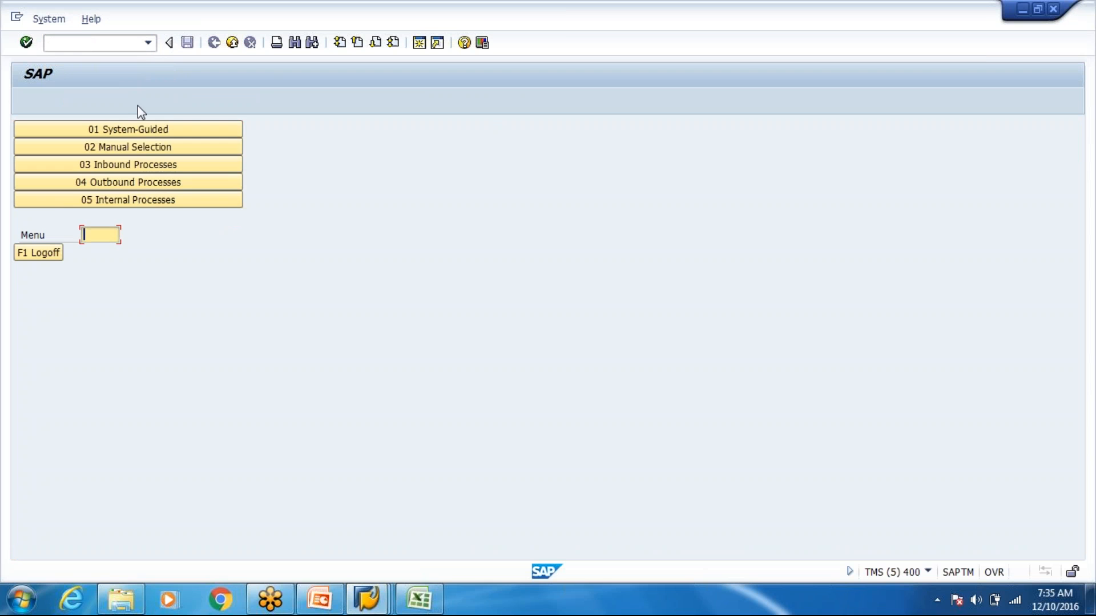
pyautogui.click(139, 141)
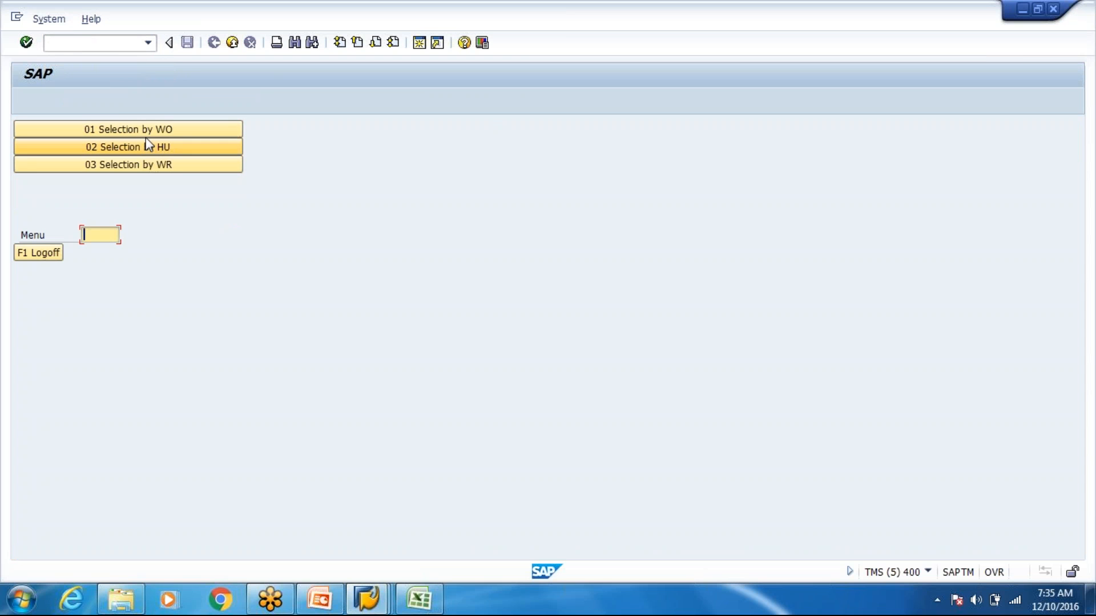
pyautogui.click(146, 136)
pyautogui.write('v')
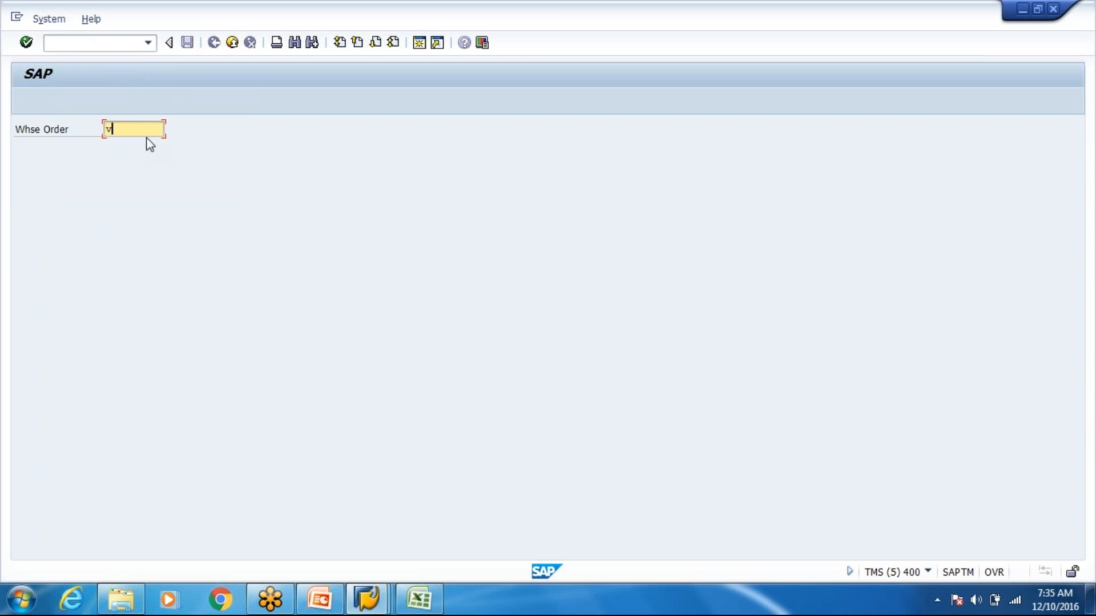
pyautogui.press('BackSpace')
pyautogui.press('Down')
pyautogui.hotkey('ctrl', 'c')
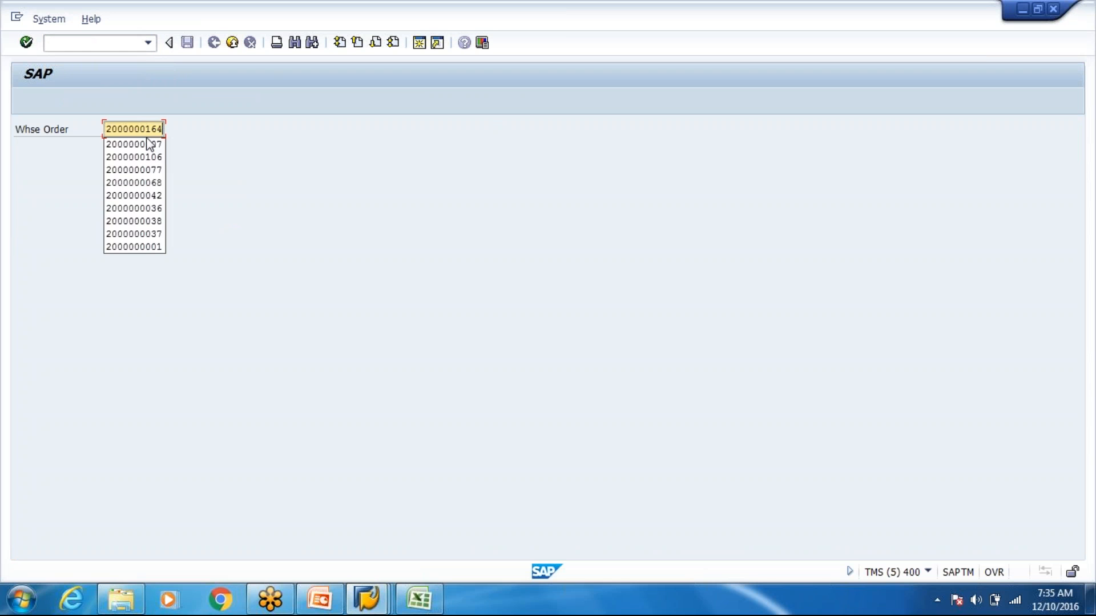
pyautogui.press('Return')
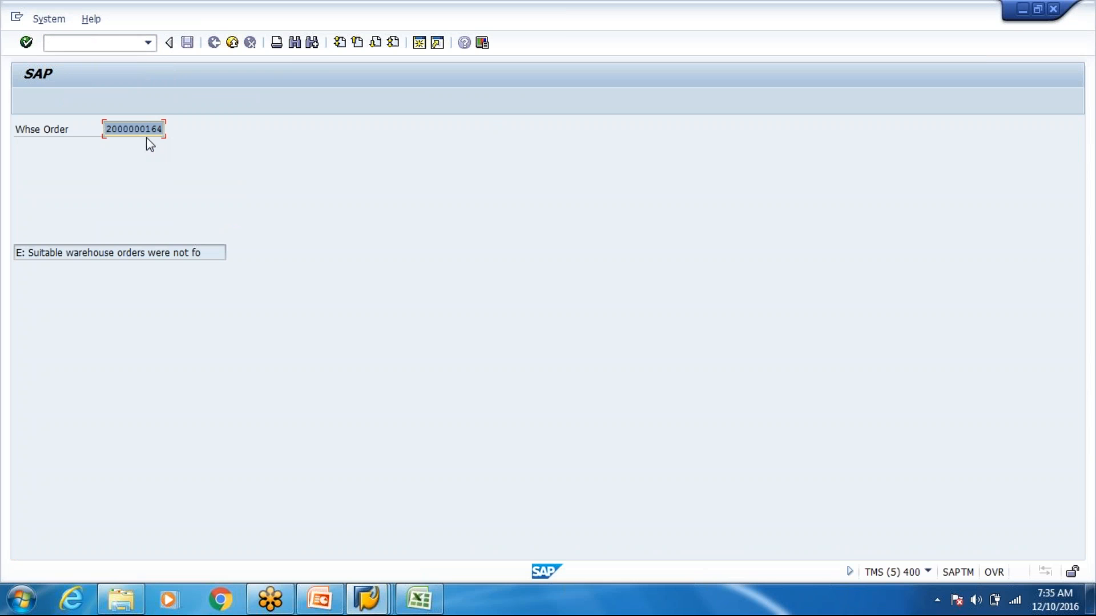
# Switch to the Warehouse Management Monitor session and look up the inventory document's warehouse order
pyautogui.click(385, 606)
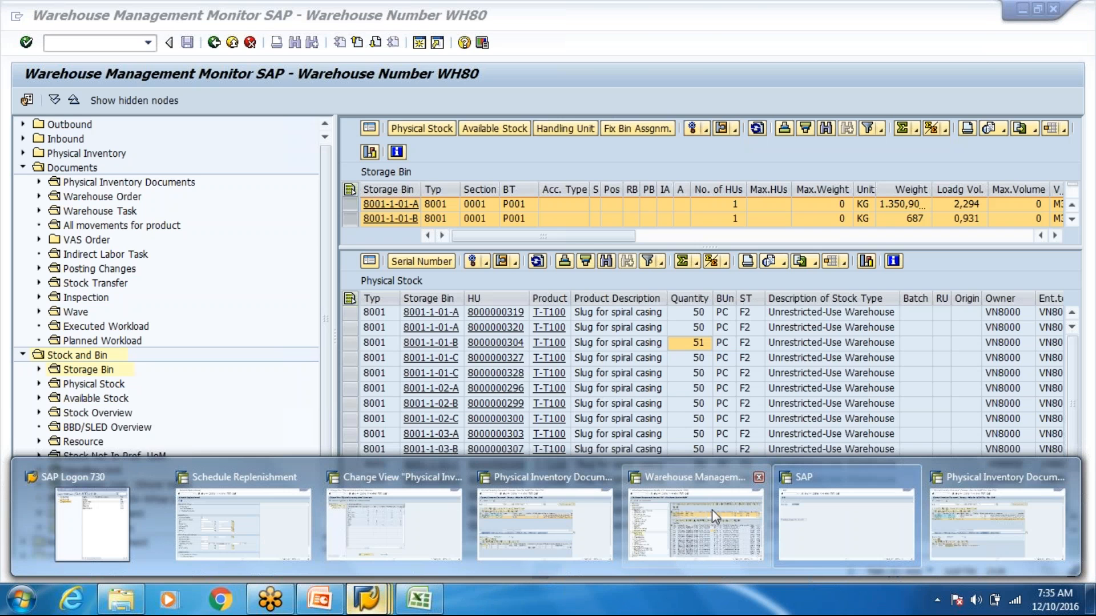
pyautogui.click(711, 509)
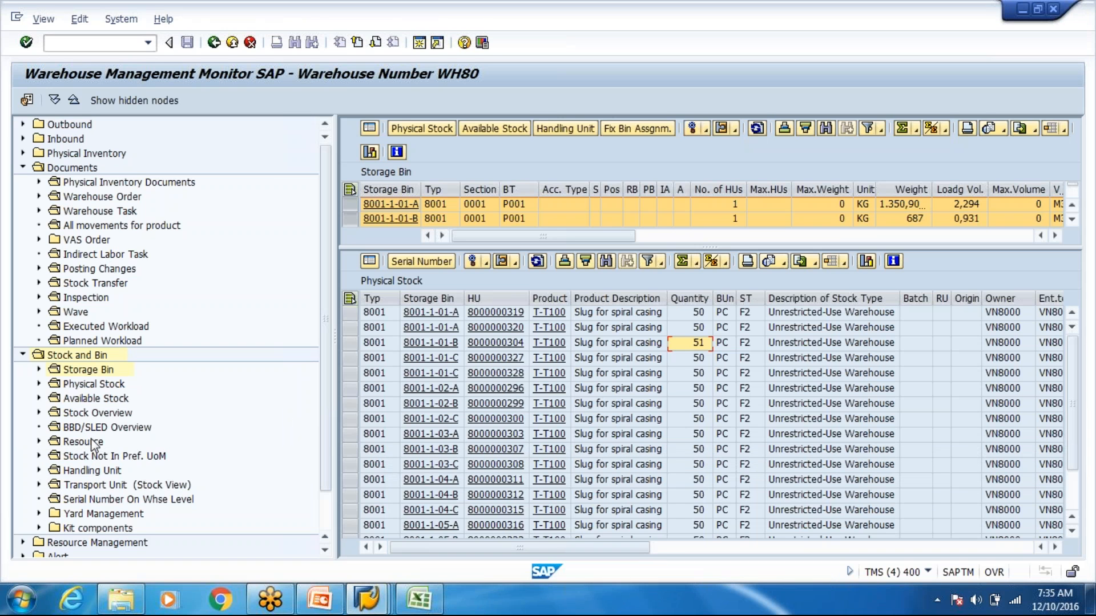
pyautogui.click(88, 200)
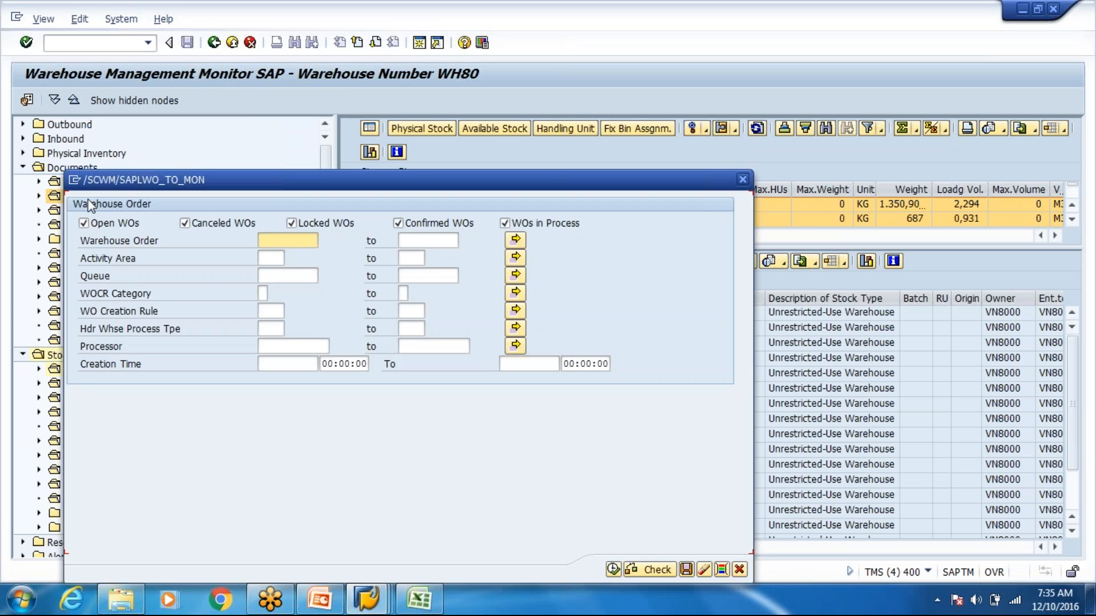
pyautogui.hotkey('ctrl', 'v')
pyautogui.click(613, 570)
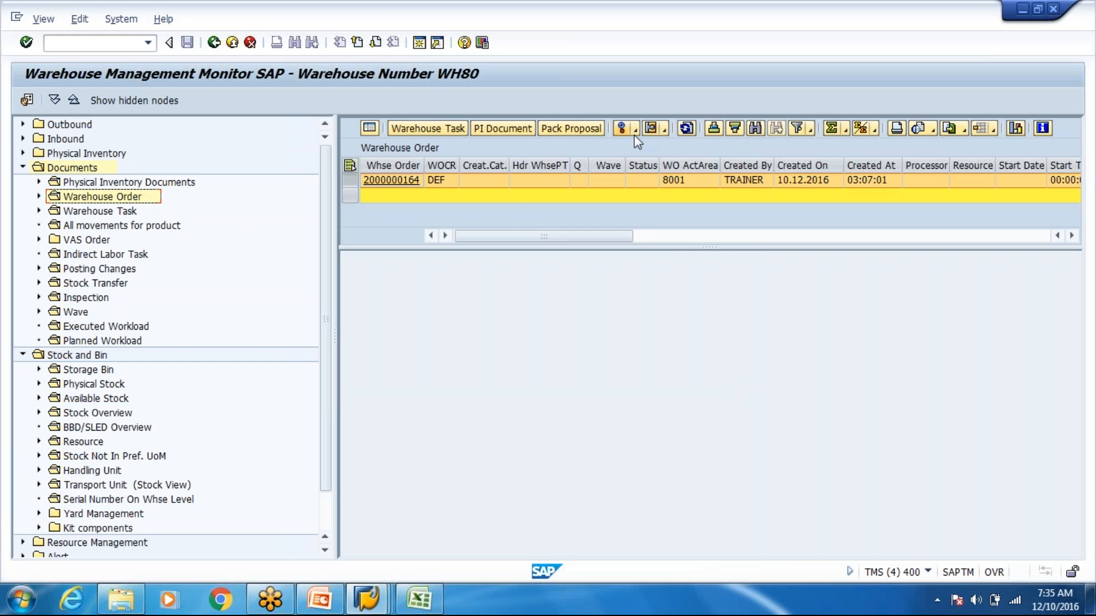
# Change the queue of the listed warehouse order to INTERNAL
pyautogui.click(634, 131)
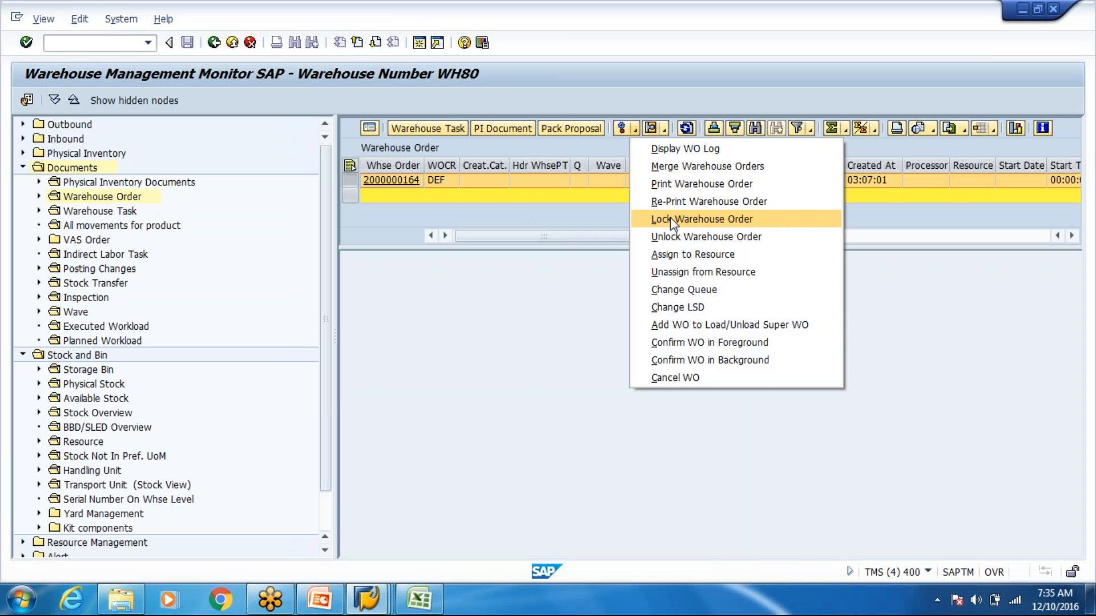
pyautogui.click(654, 282)
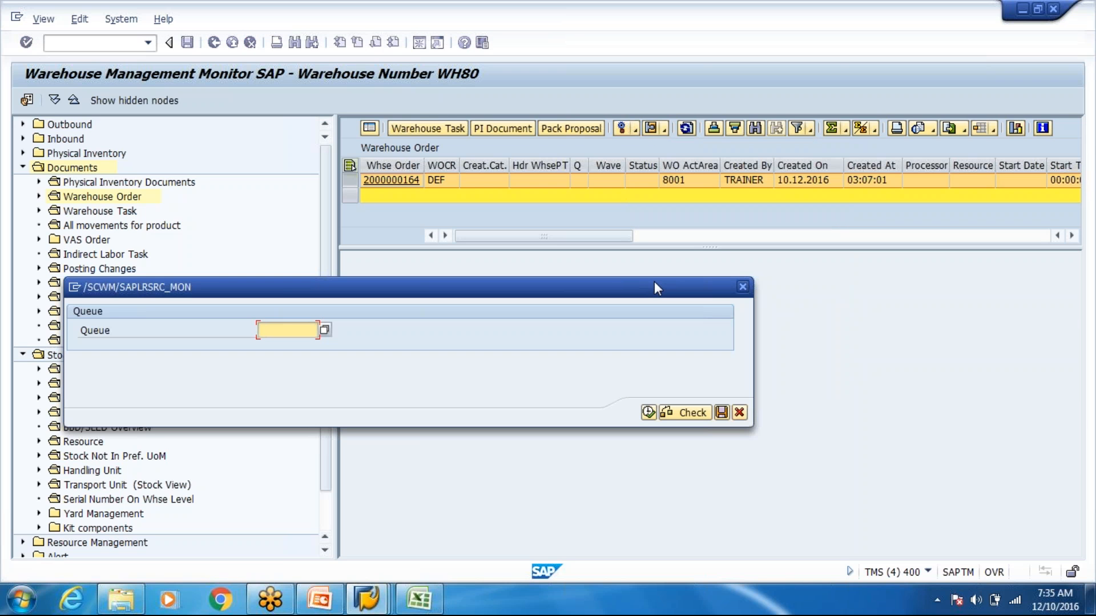
pyautogui.write('INTERNAL')
pyautogui.click(649, 412)
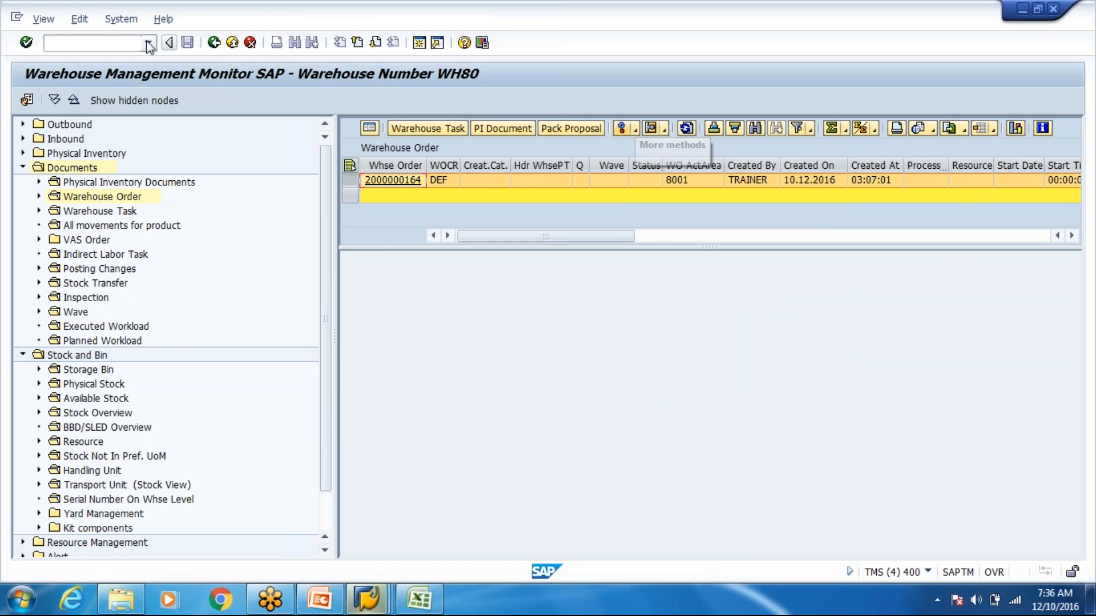
# Return to the RF session and resubmit the warehouse order number to start the bin count
pyautogui.hotkey('alt', 'Tab')
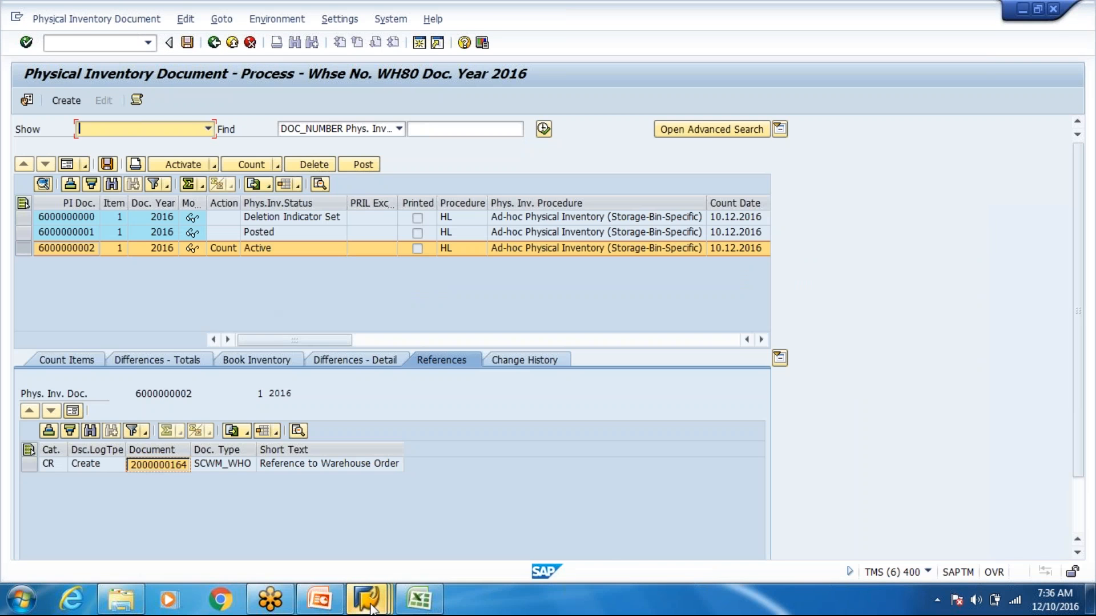
pyautogui.click(368, 603)
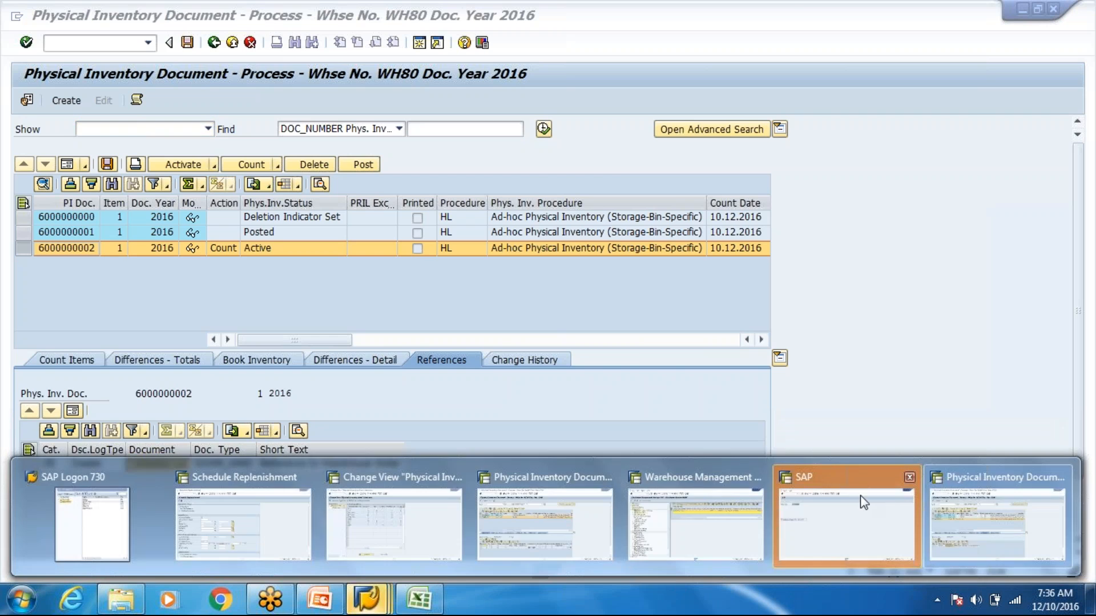
pyautogui.click(861, 496)
pyautogui.press('Return')
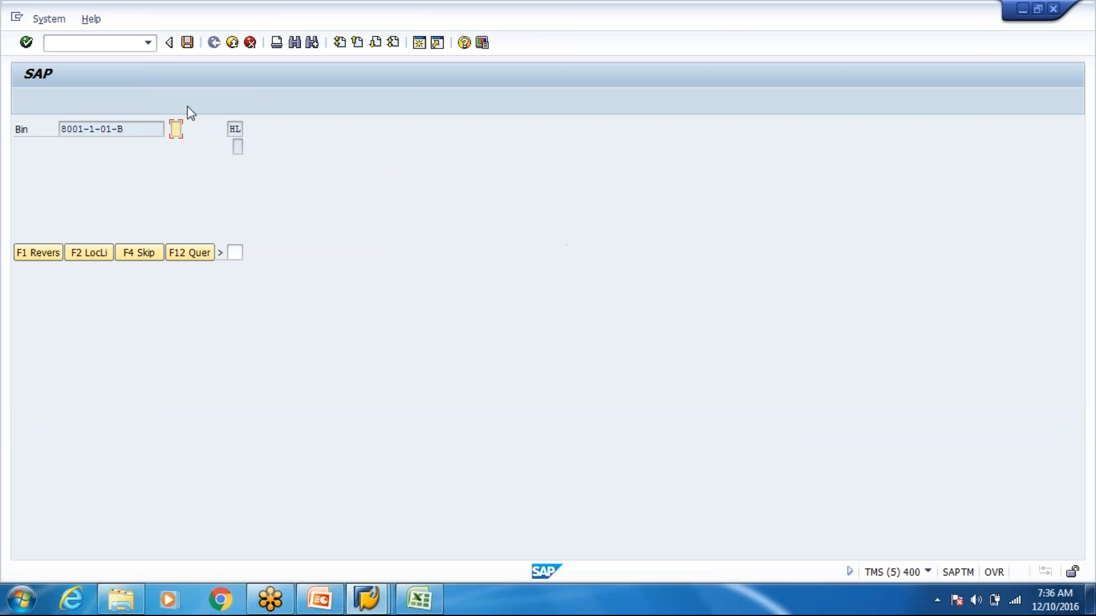
# Verify storage bin 8001-1-01-B by copying the displayed bin into its verification field and confirming it
pyautogui.moveTo(124, 129); pyautogui.dragTo(63, 116)
pyautogui.hotkey('ctrl', 'c')
pyautogui.press('Tab')
pyautogui.hotkey('ctrl', 'v')
pyautogui.press('Return')
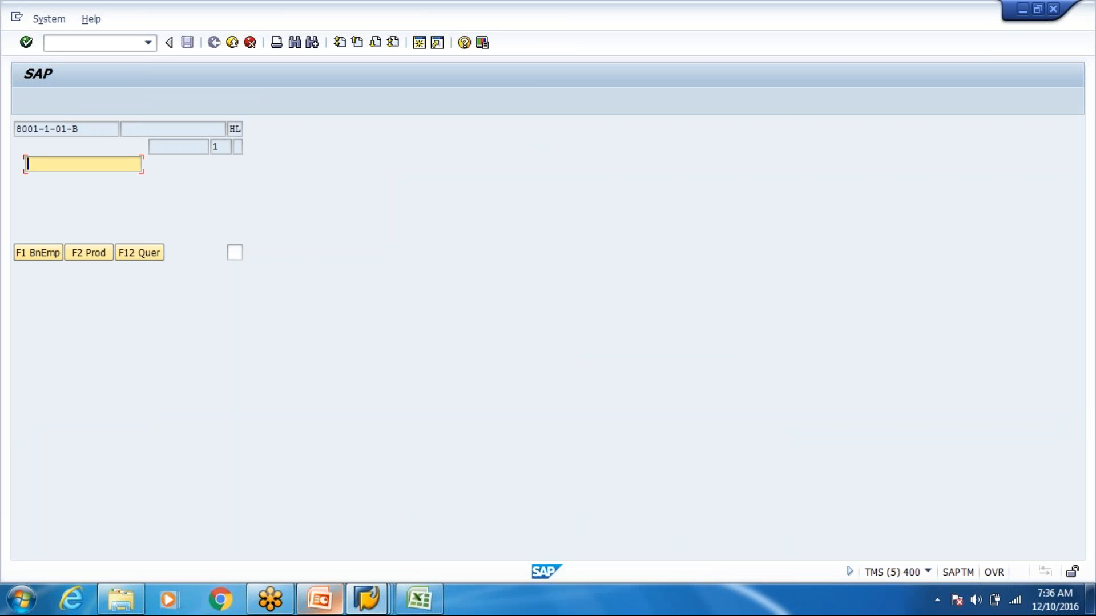
pyautogui.click(369, 602)
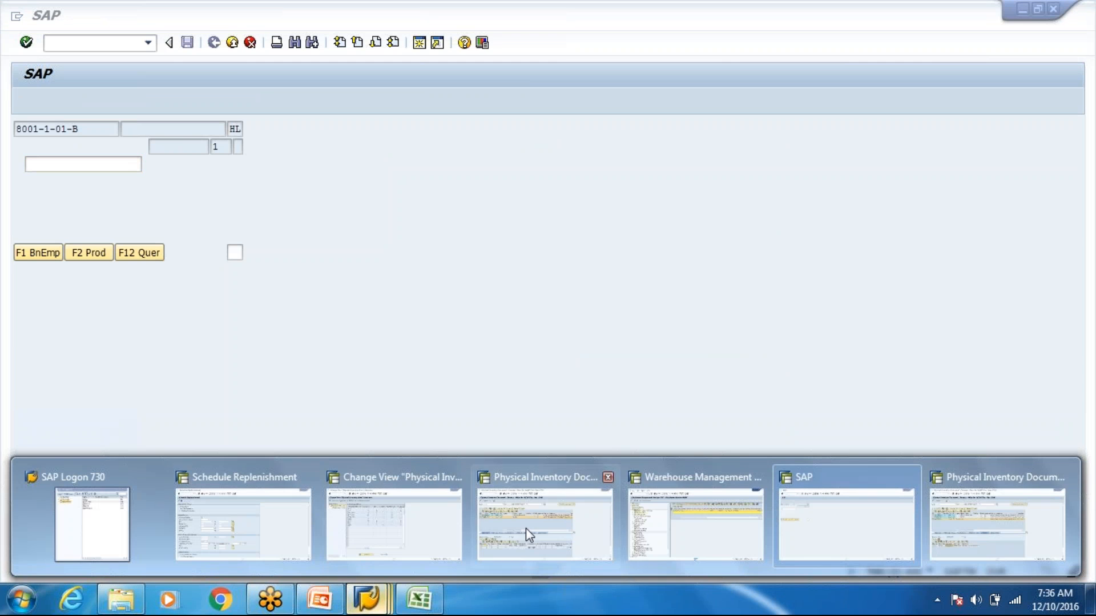
pyautogui.click(526, 528)
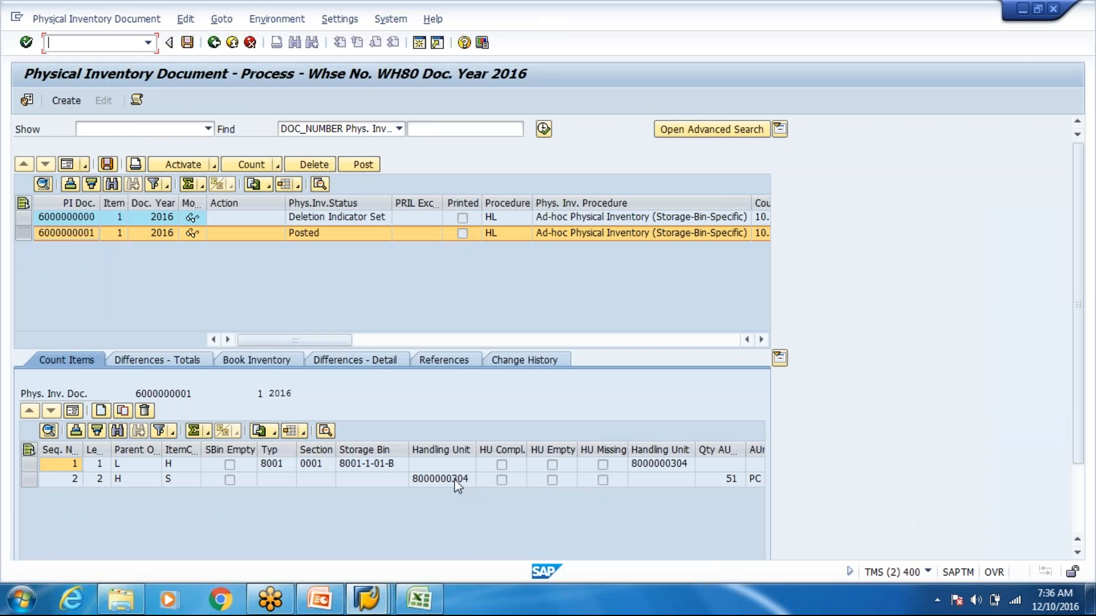
pyautogui.click(454, 480)
pyautogui.hotkey('ctrl', 'c')
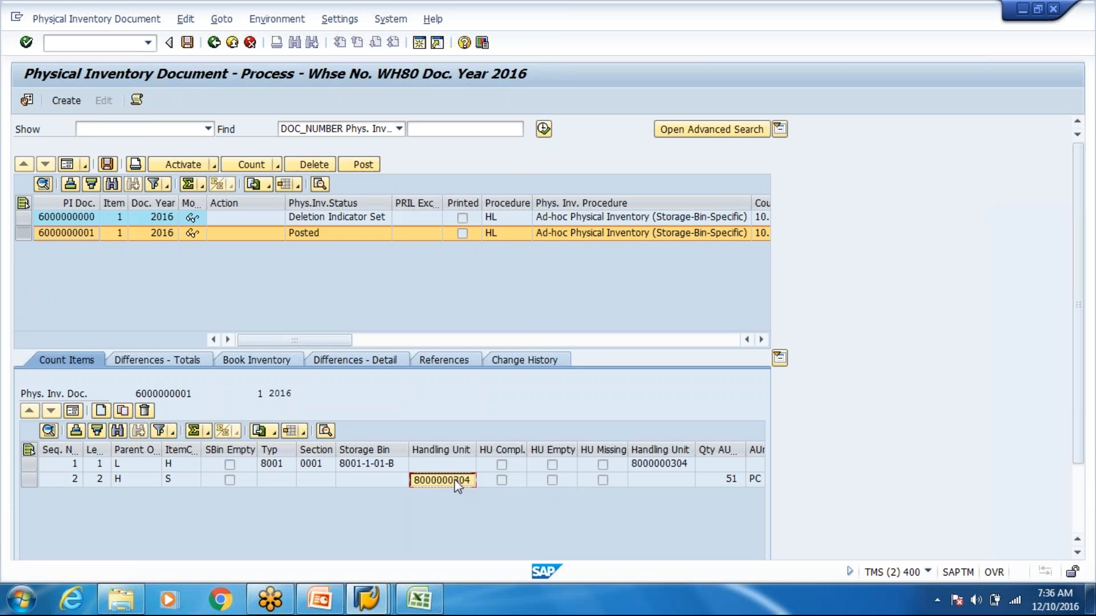
pyautogui.hotkey('alt', 'Tab')
pyautogui.hotkey('ctrl', 'v')
pyautogui.press('Return')
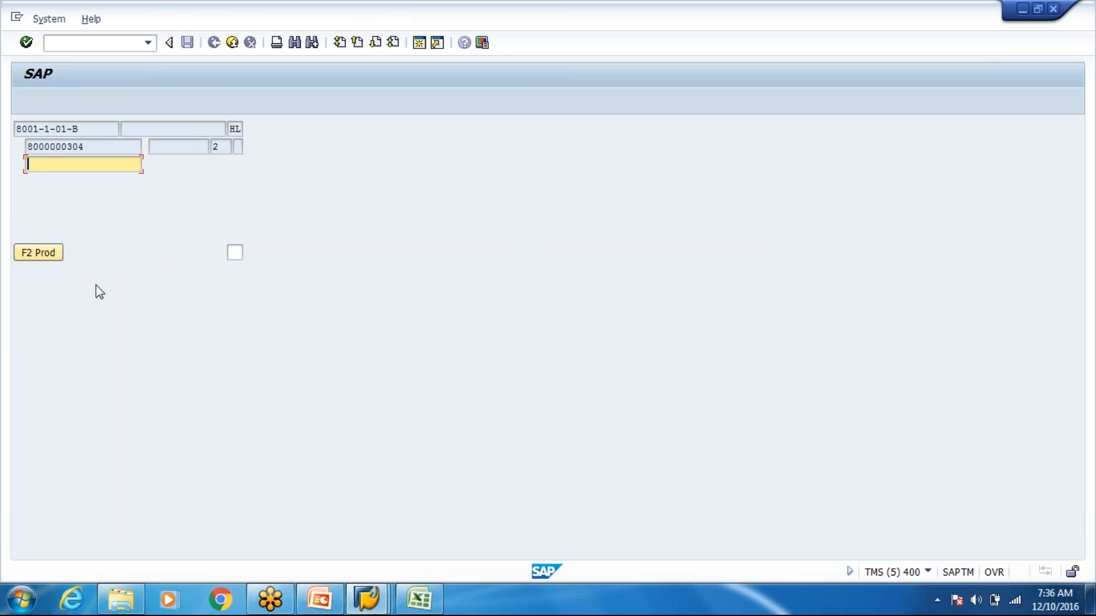
pyautogui.click(44, 256)
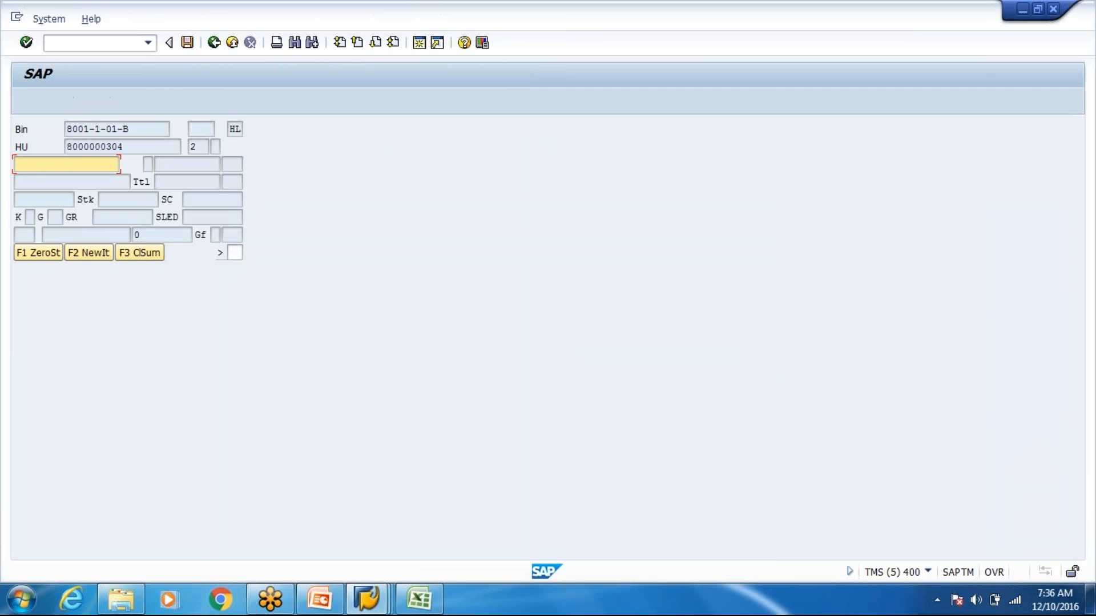
pyautogui.write('t-t100')
pyautogui.press('Return')
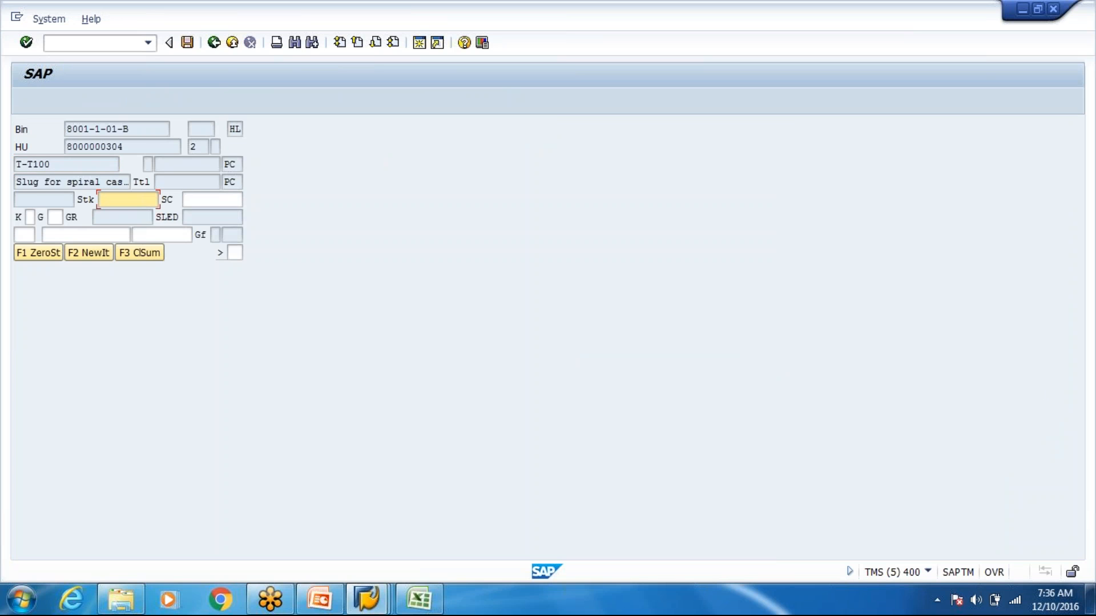
pyautogui.press('Tab')
pyautogui.press('Tab')
pyautogui.press('Tab')
pyautogui.write('F2')
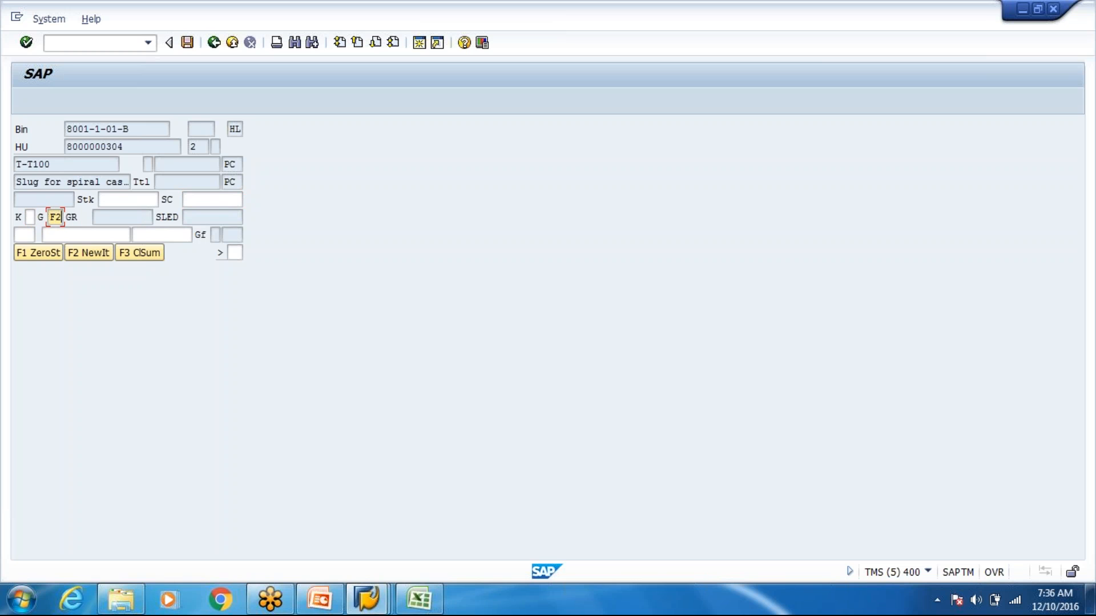
pyautogui.press('Return')
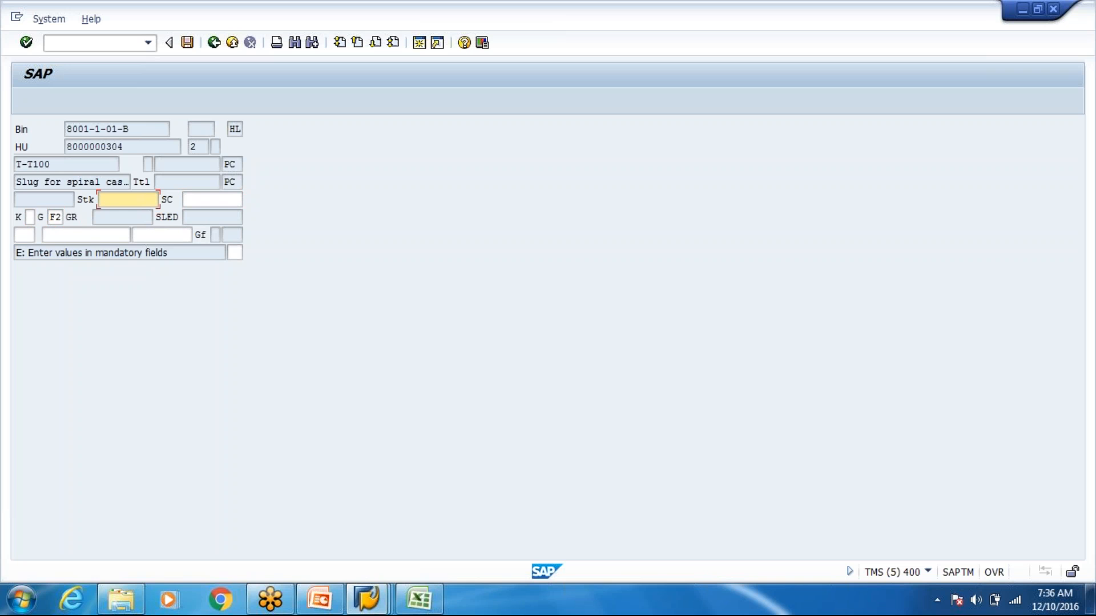
# Try to submit the product data with 50 as the owner and VN8000 as the party entitled to dispose
pyautogui.write('50')
pyautogui.press('Tab')
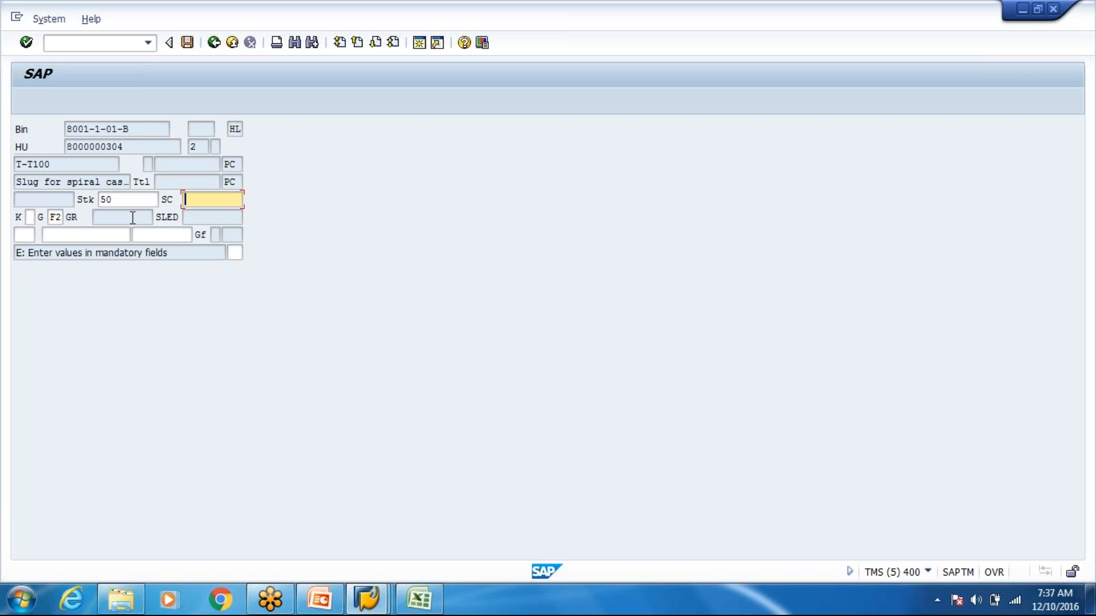
pyautogui.write('VN8000')
pyautogui.press('Return')
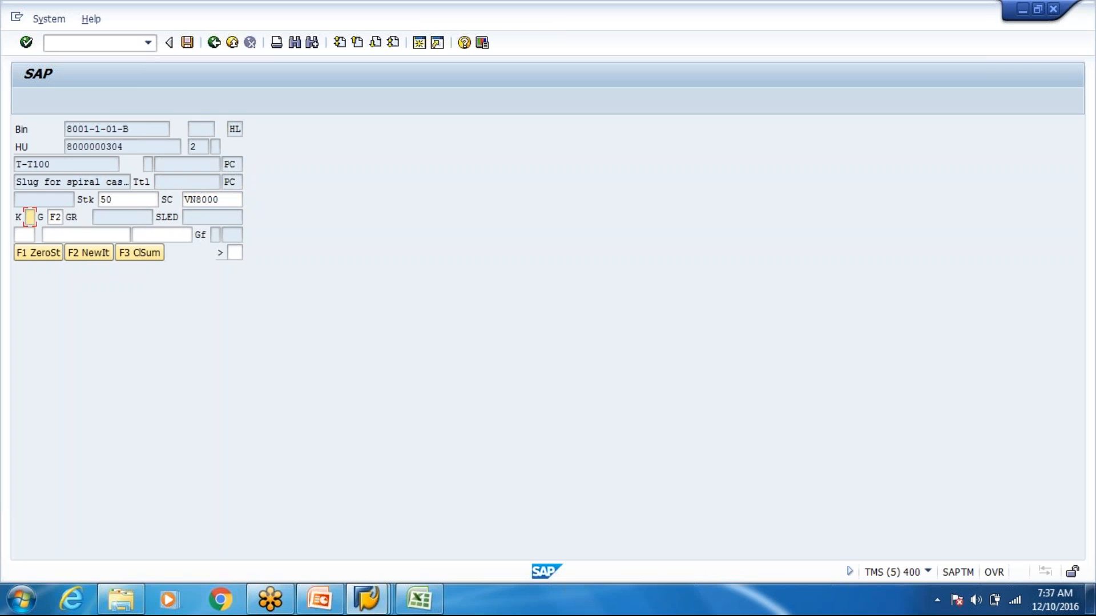
pyautogui.press('Tab')
pyautogui.press('Tab')
pyautogui.press('Tab')
pyautogui.press('Return')
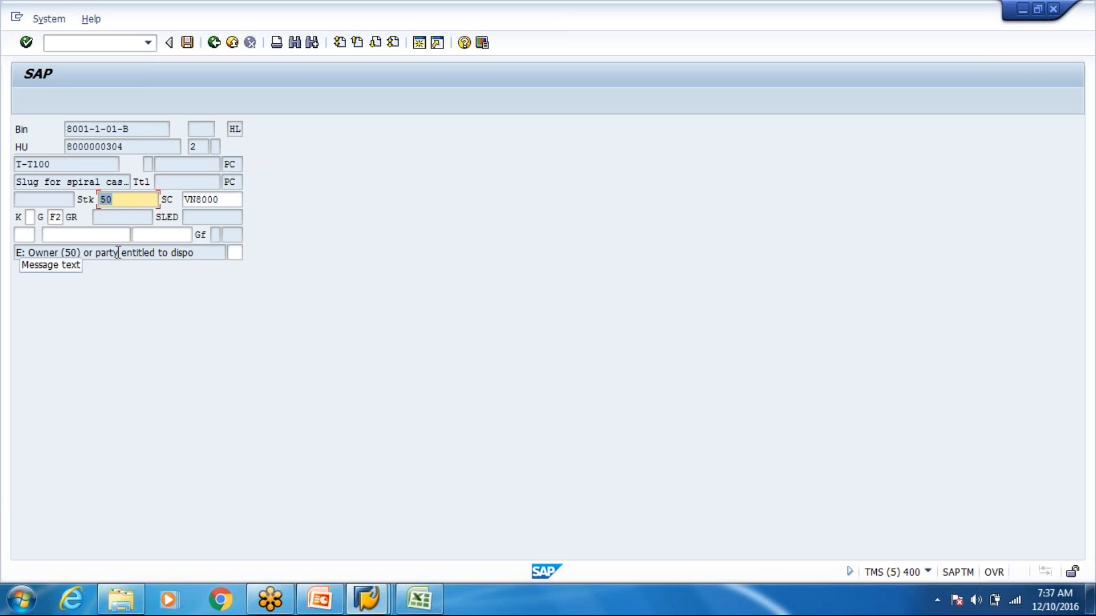
# Display the full text of the truncated error message and return to the product count
pyautogui.click(235, 254)
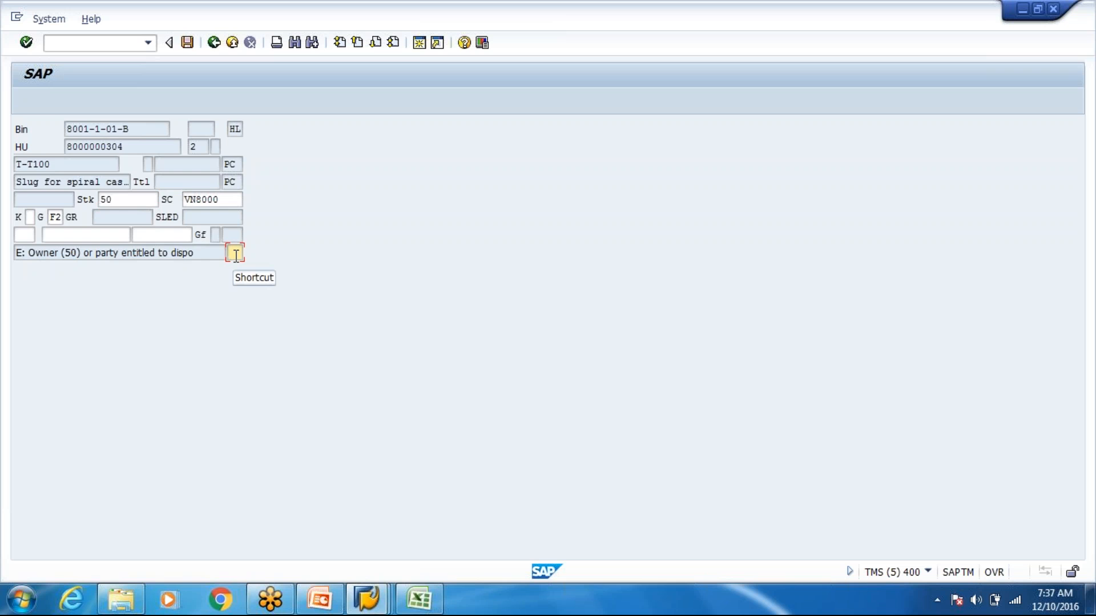
pyautogui.press('Return')
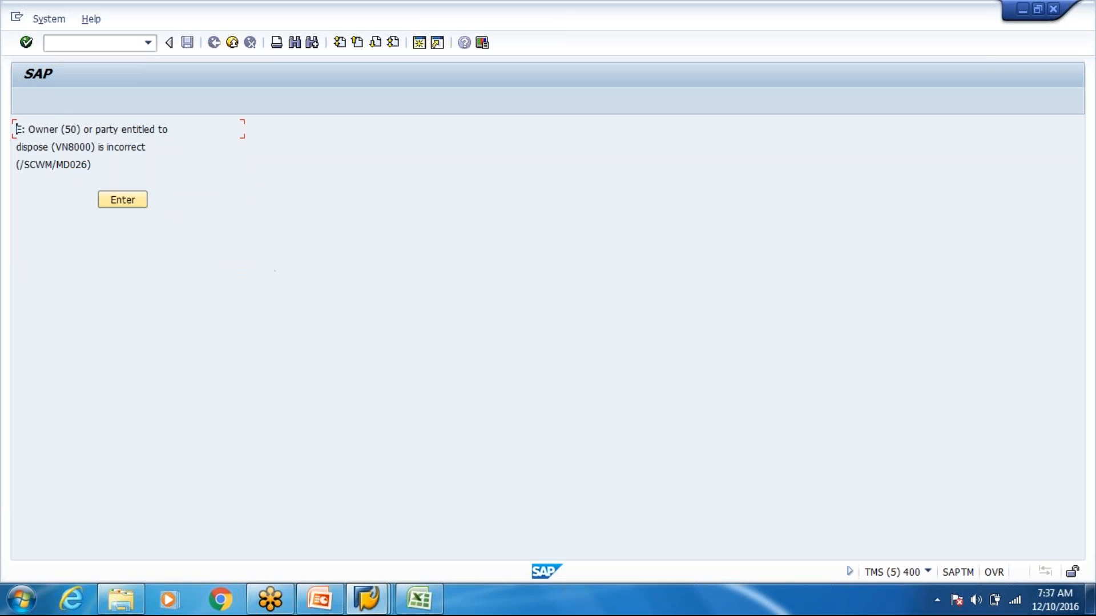
pyautogui.click(116, 201)
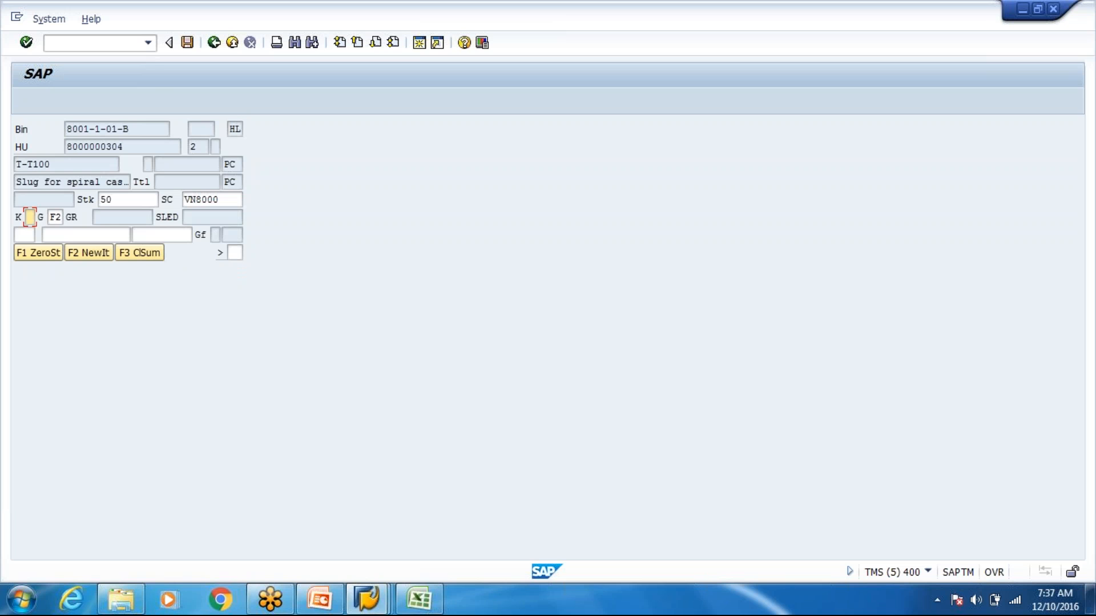
# Replace the owner with VN8000, enter VN8000 as the party entitled to dispose, and confirm the product data
pyautogui.press('BackSpace')
pyautogui.press('BackSpace')
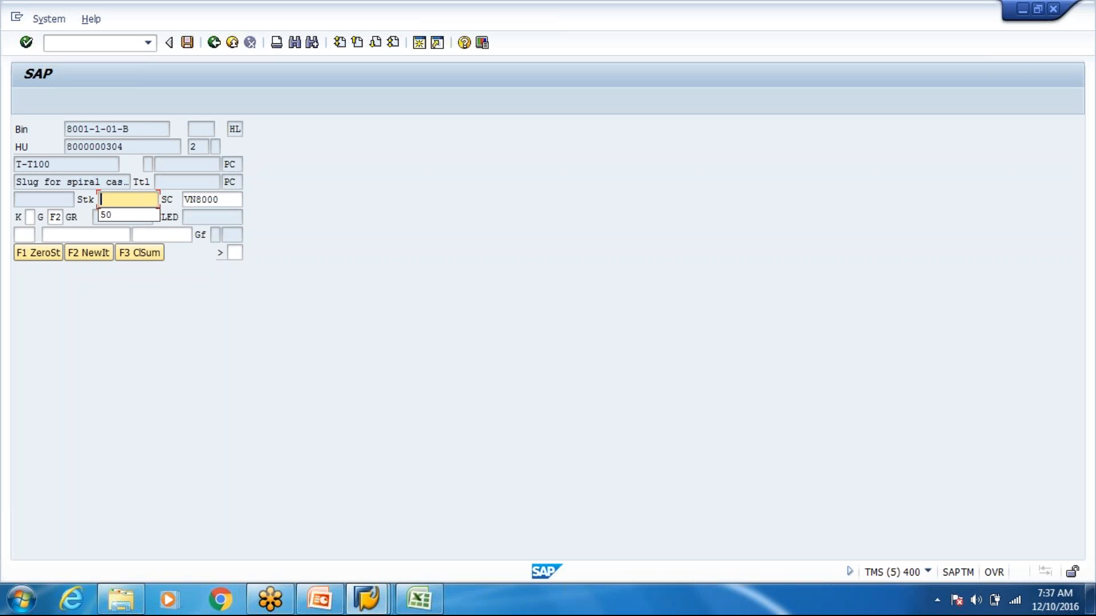
pyautogui.press('Return')
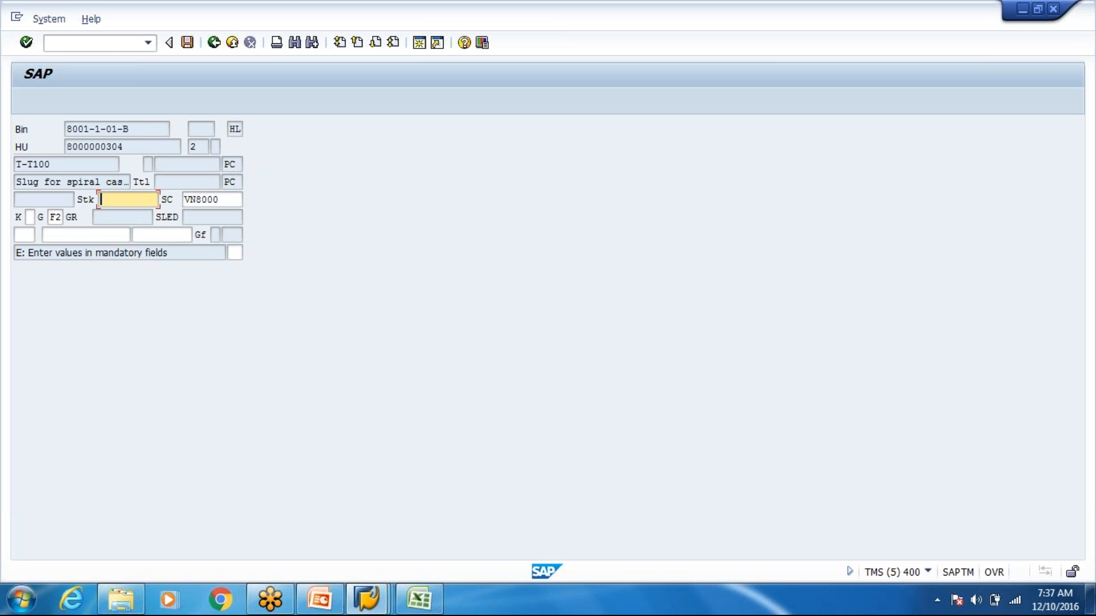
pyautogui.write('VN8000')
pyautogui.press('Return')
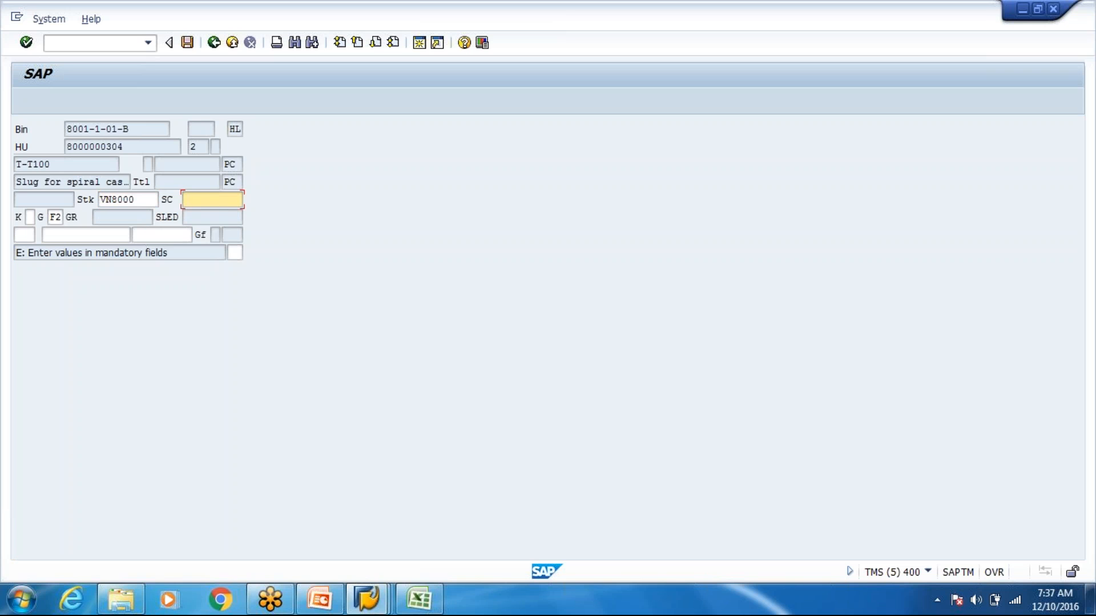
pyautogui.write('VN8000')
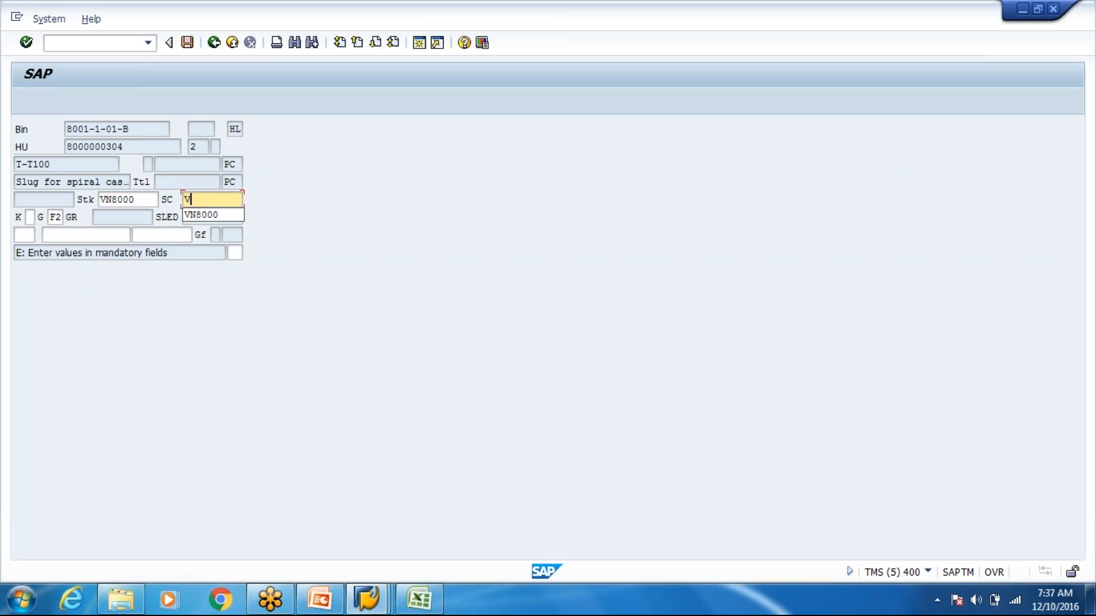
pyautogui.press('Return')
pyautogui.press('Return')
pyautogui.press('Return')
pyautogui.press('Return')
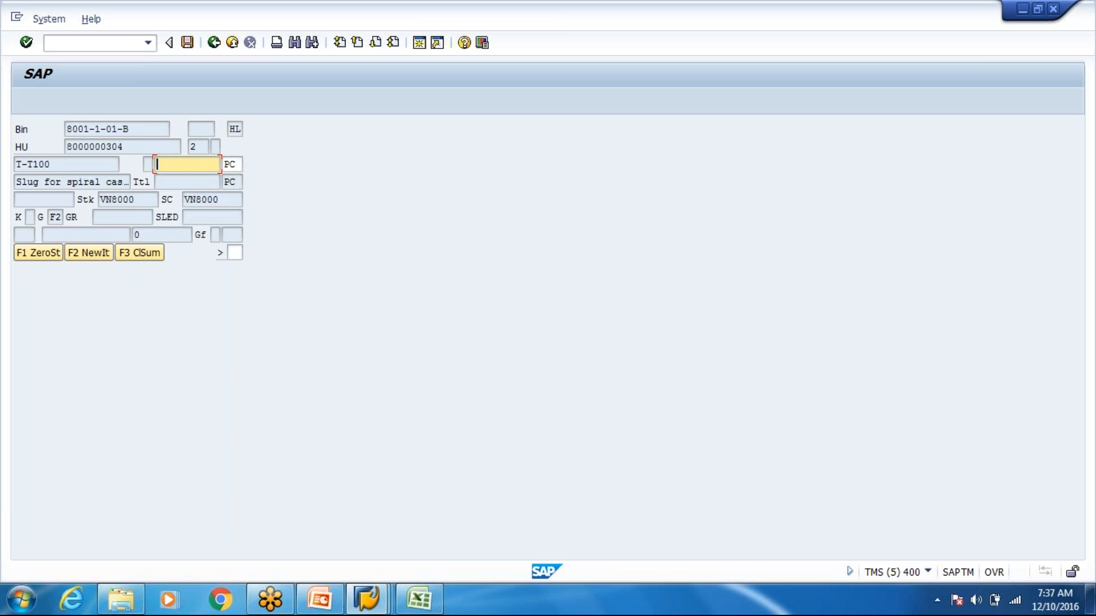
# Enter a counted quantity of 50 PC for product T-T100 and save the RF count
pyautogui.write('50')
pyautogui.press('Return')
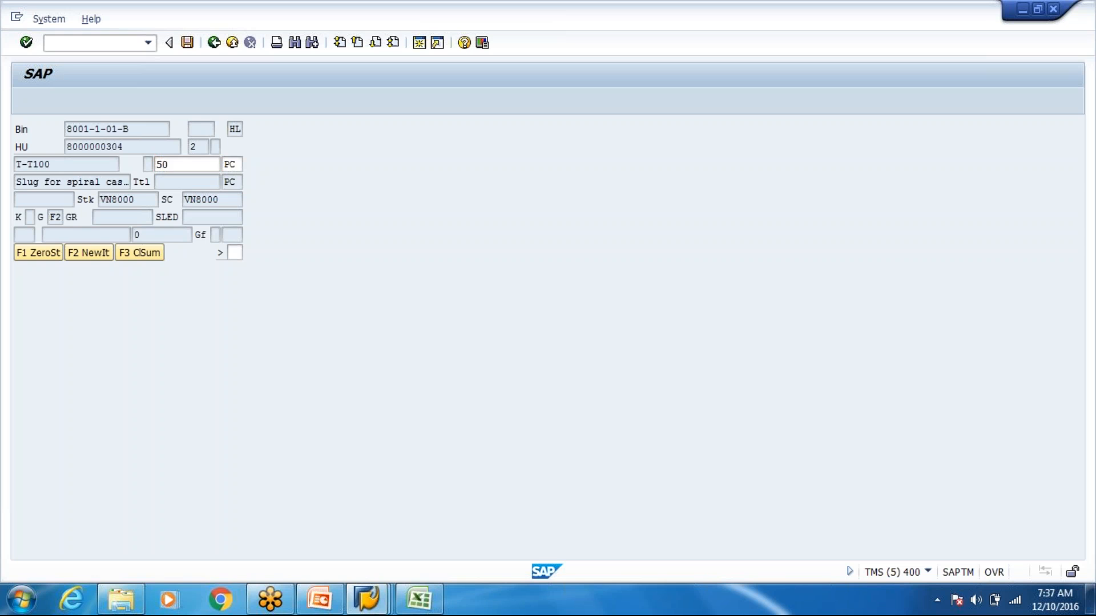
pyautogui.press('Return')
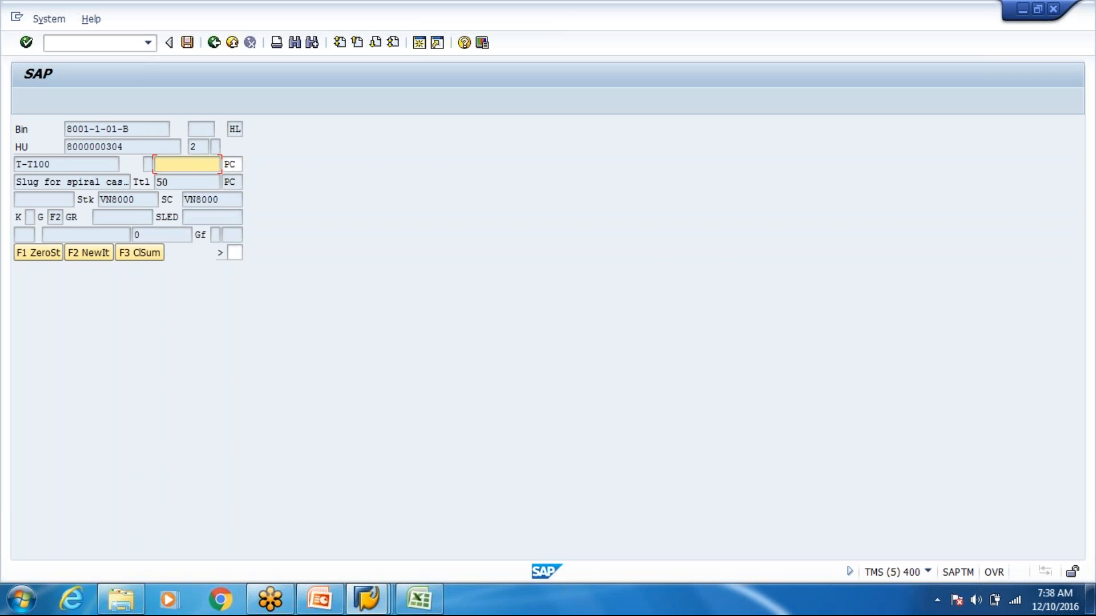
pyautogui.hotkey('shift', 'F8')
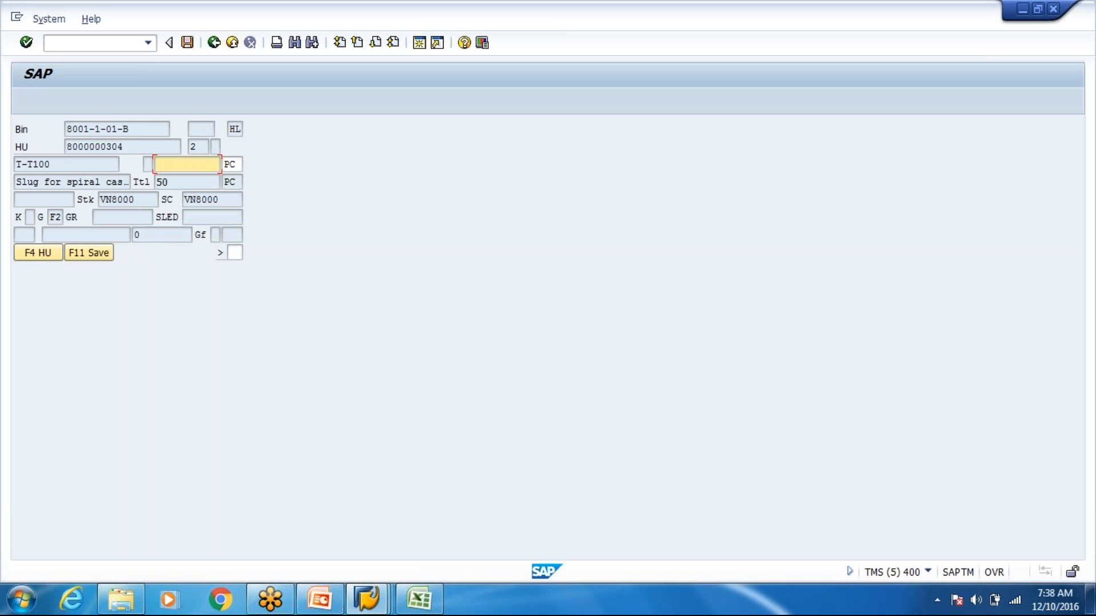
pyautogui.click(91, 253)
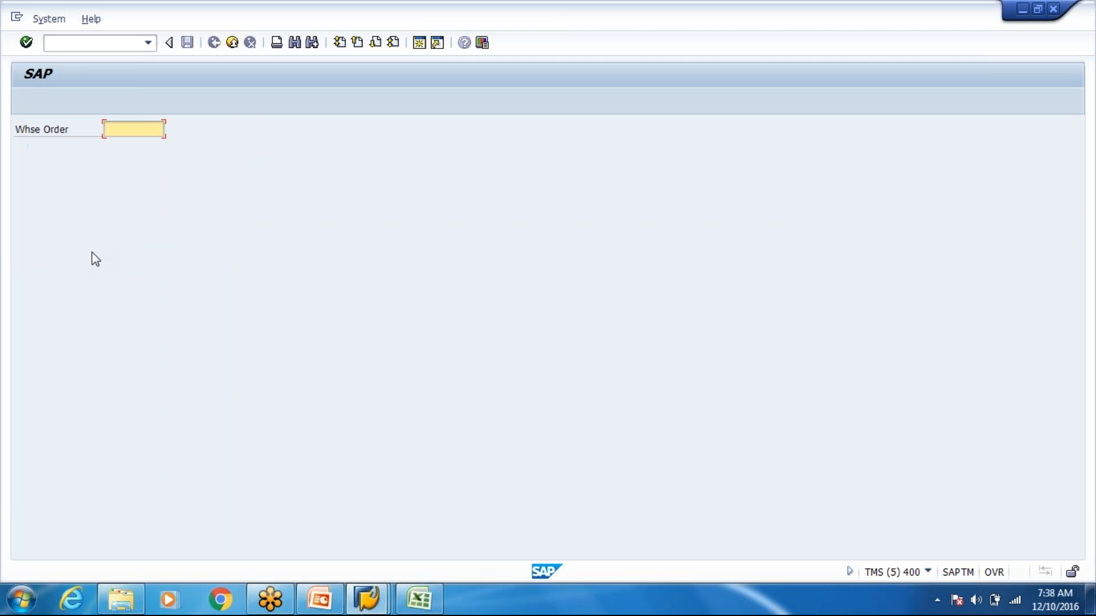
# Return to physical inventory document processing for WH80 and rerun the search to refresh the document list
pyautogui.hotkey('alt', 'Tab')
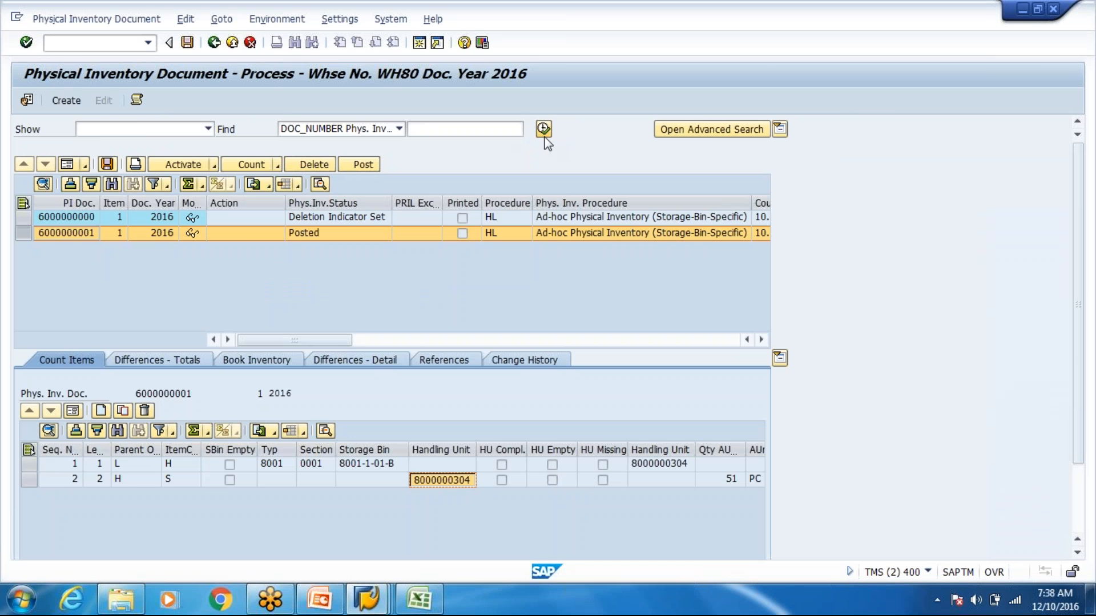
pyautogui.click(544, 130)
pyautogui.click(239, 313)
pyautogui.click(260, 251)
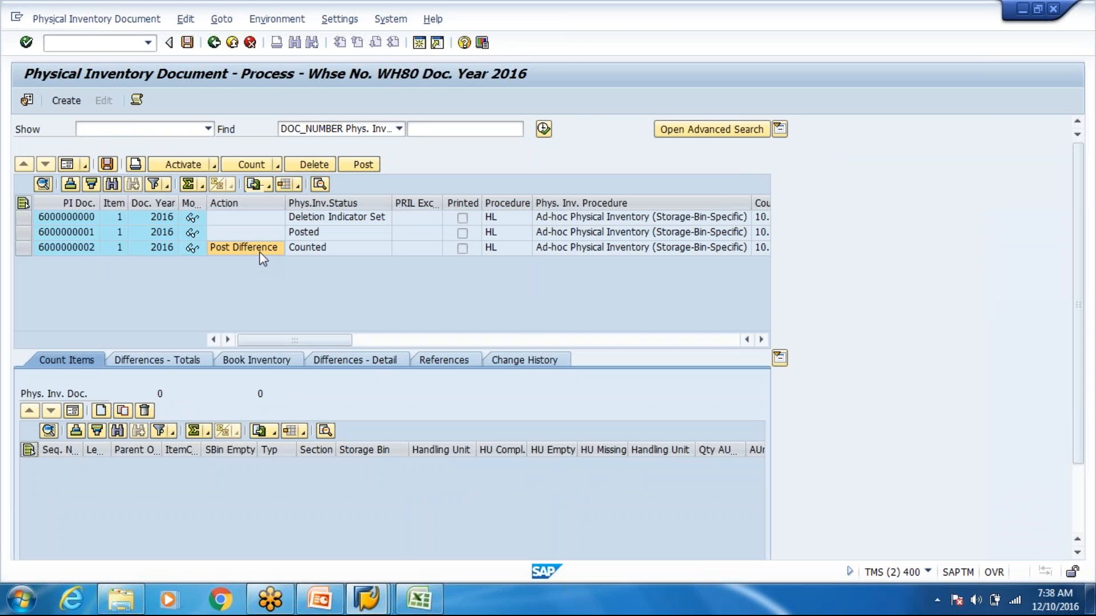
pyautogui.click(24, 248)
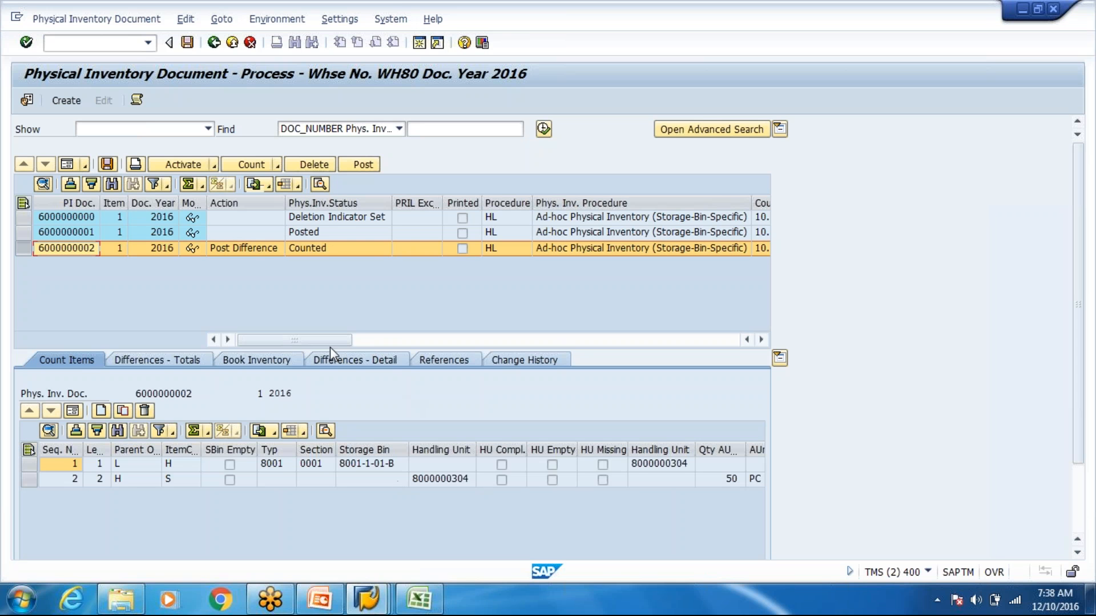
pyautogui.click(353, 361)
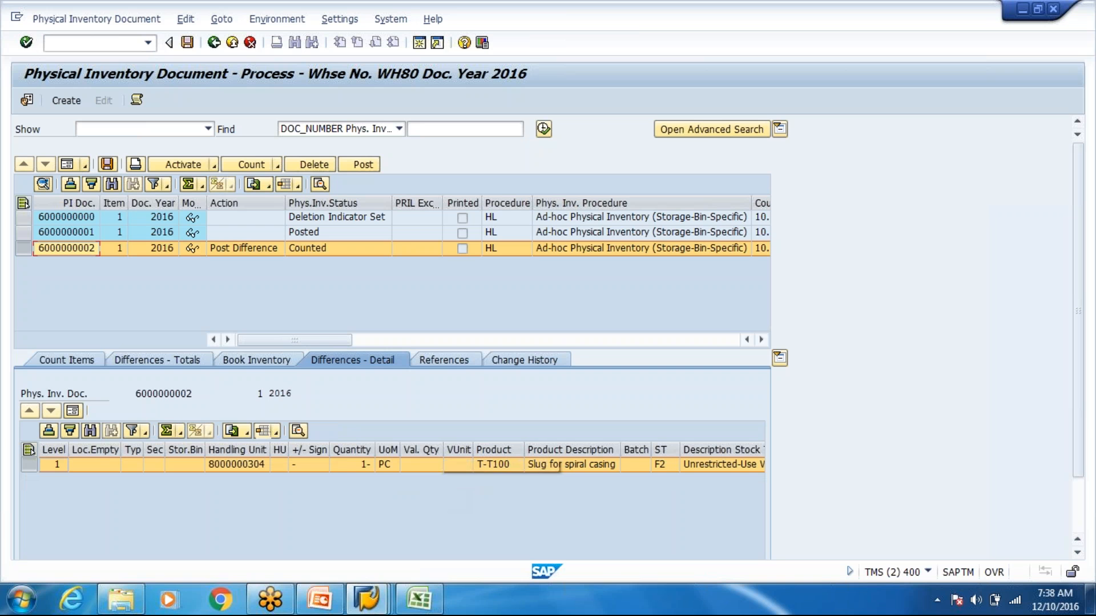
pyautogui.click(358, 166)
pyautogui.click(186, 43)
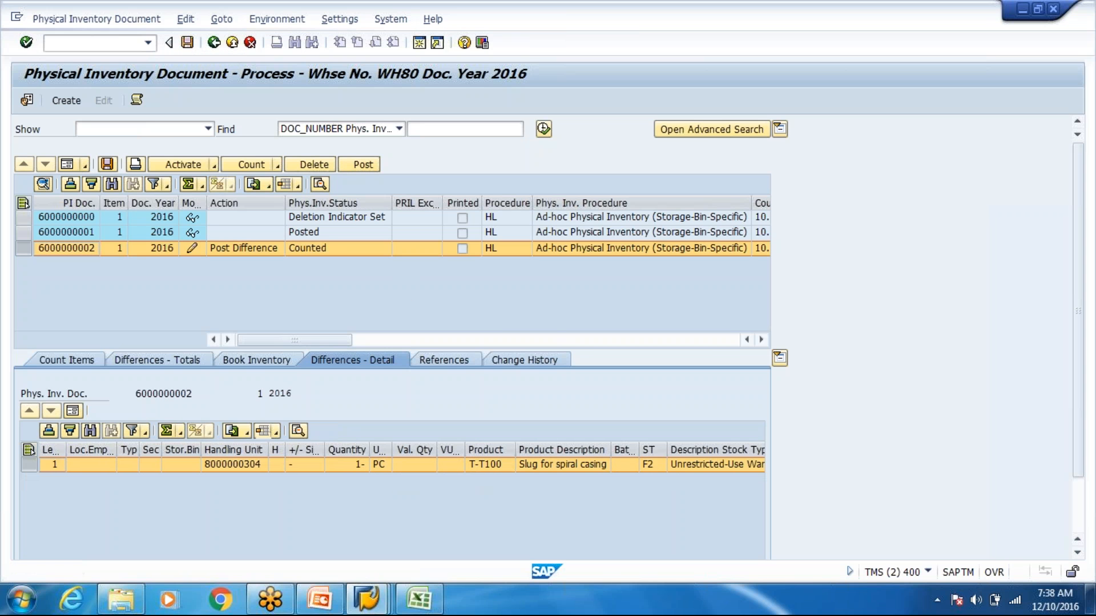
# In the Warehouse Management Monitor, list the storage bins of storage type 8001 and show the physical stock for all of them
pyautogui.click(368, 603)
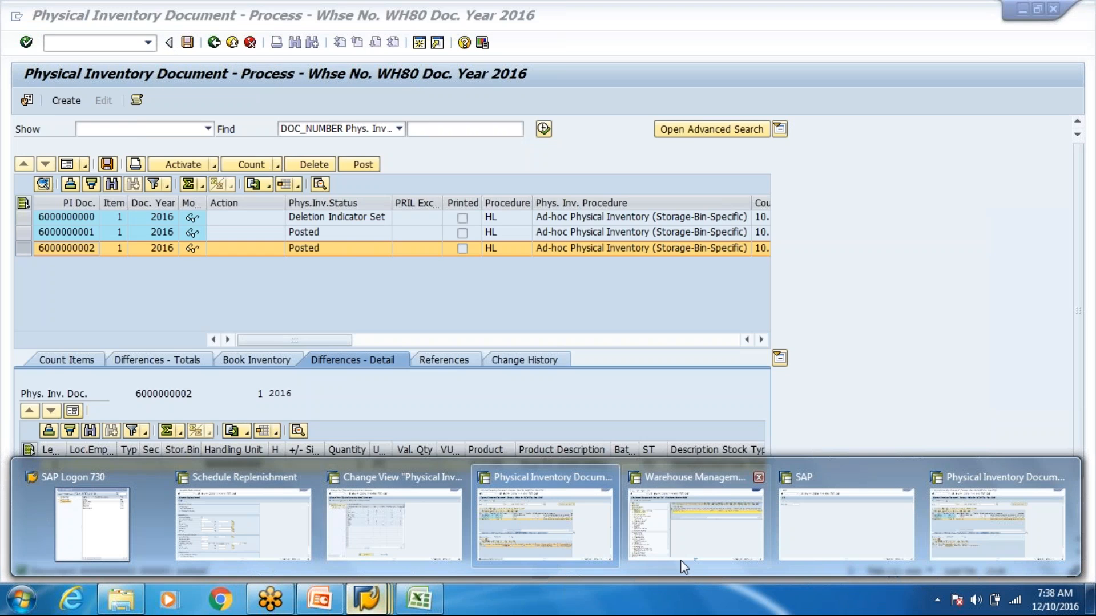
pyautogui.click(681, 560)
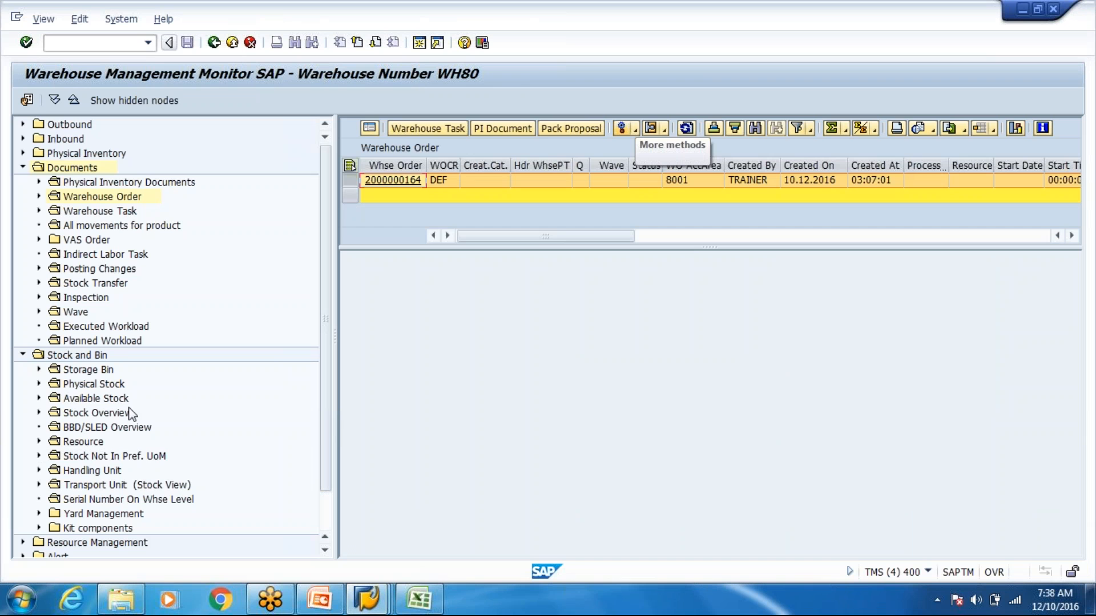
pyautogui.click(91, 359)
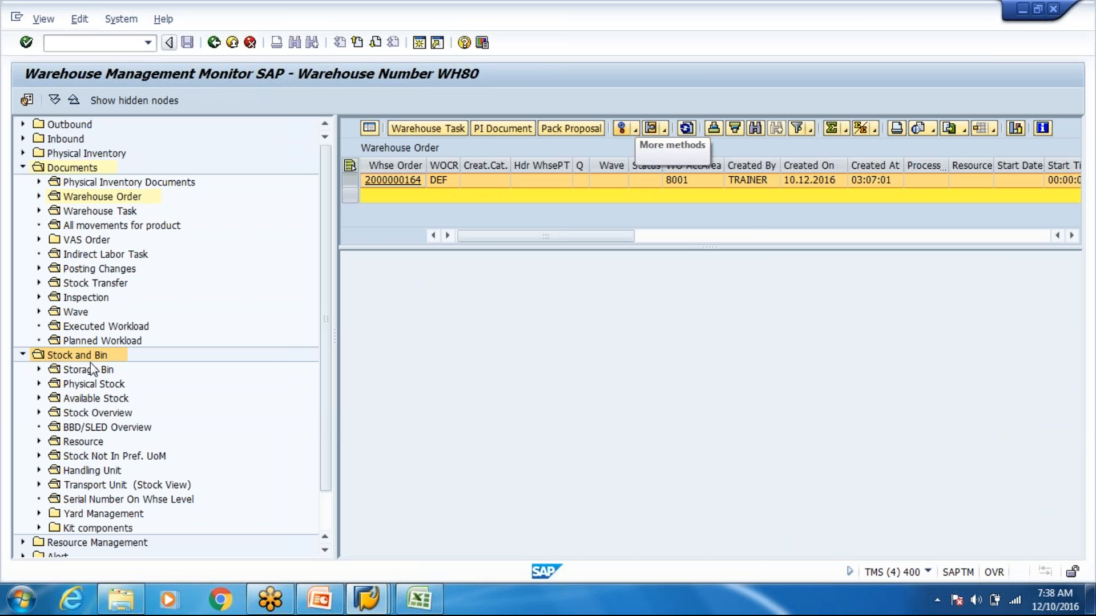
pyautogui.click(86, 370)
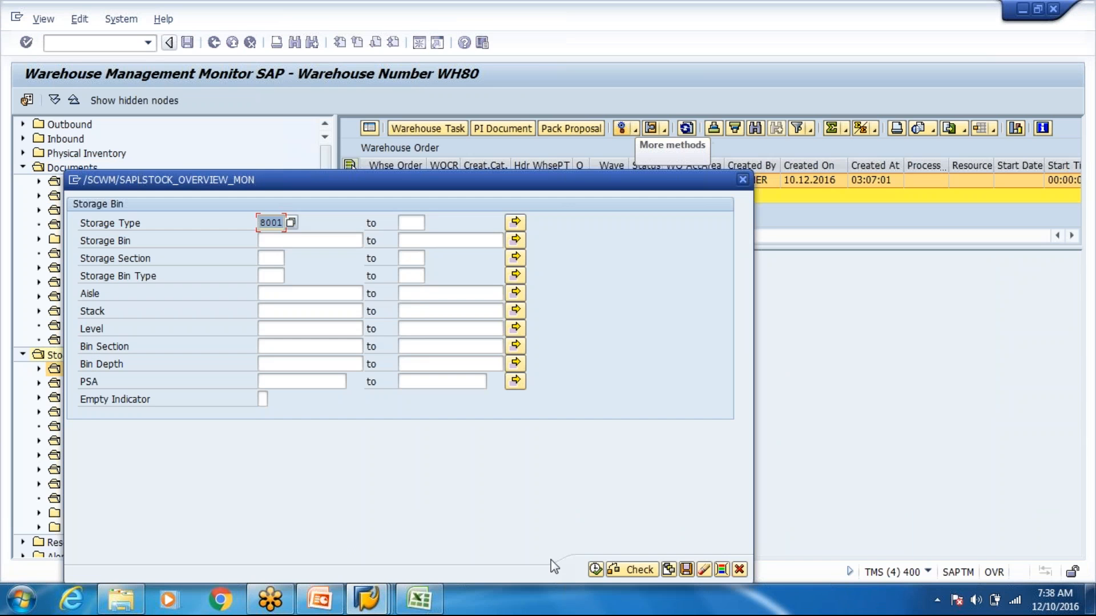
pyautogui.click(596, 569)
pyautogui.click(350, 190)
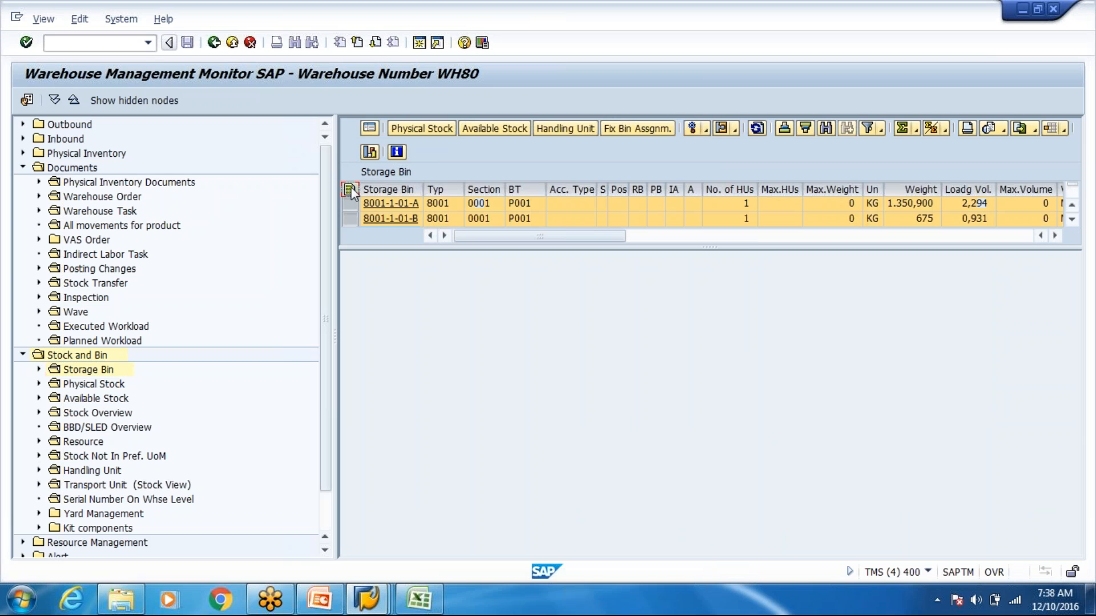
pyautogui.click(422, 129)
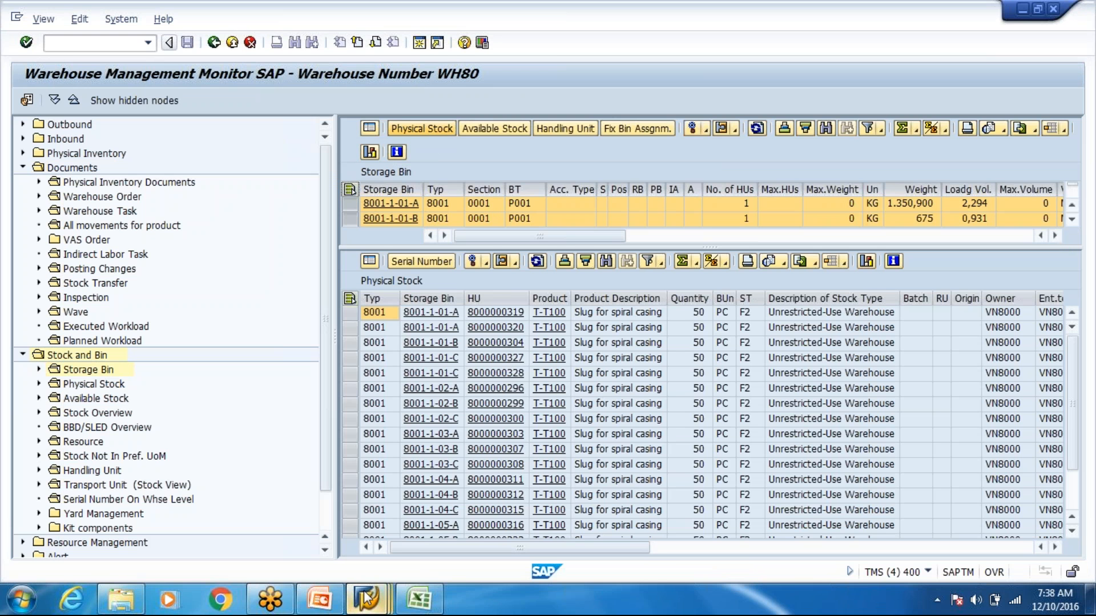
# Close the second Physical Inventory Document session and the Schedule Replenishment session
pyautogui.moveTo(366, 598)
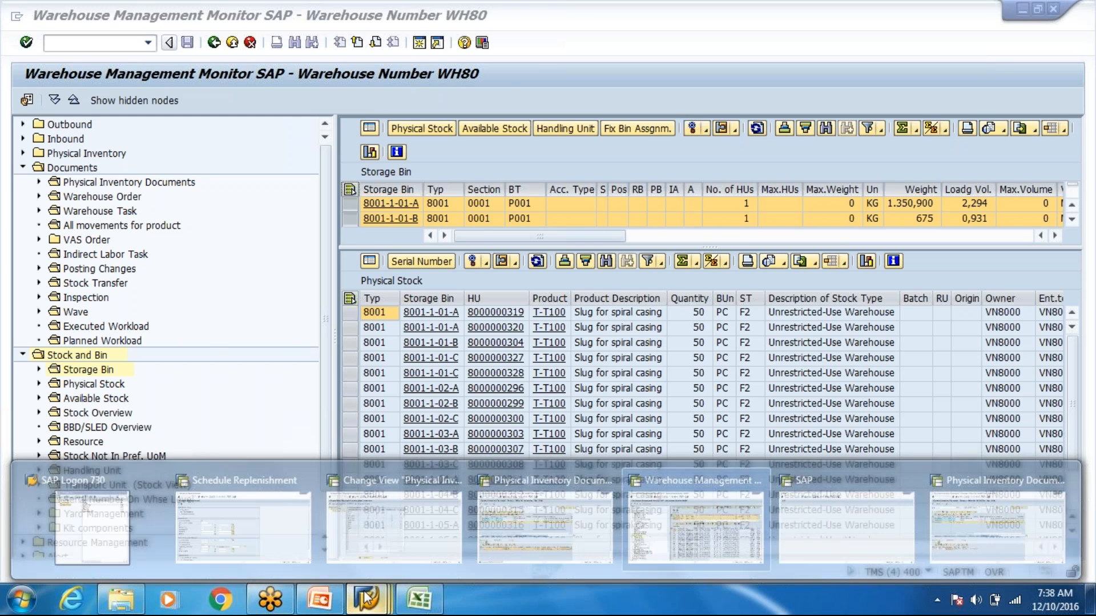
pyautogui.moveTo(516, 539)
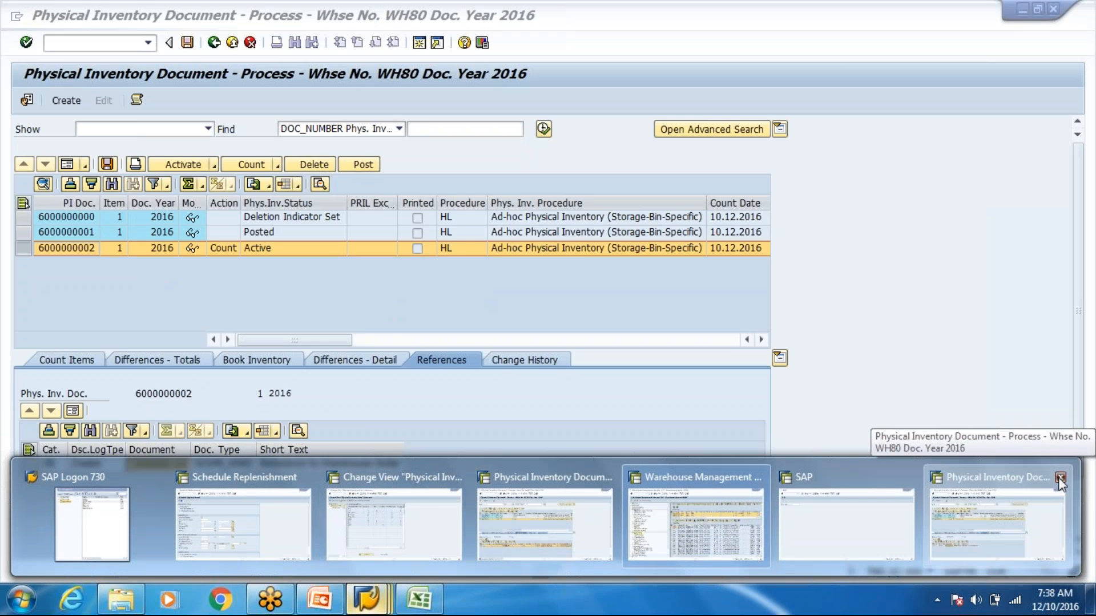
pyautogui.click(1059, 479)
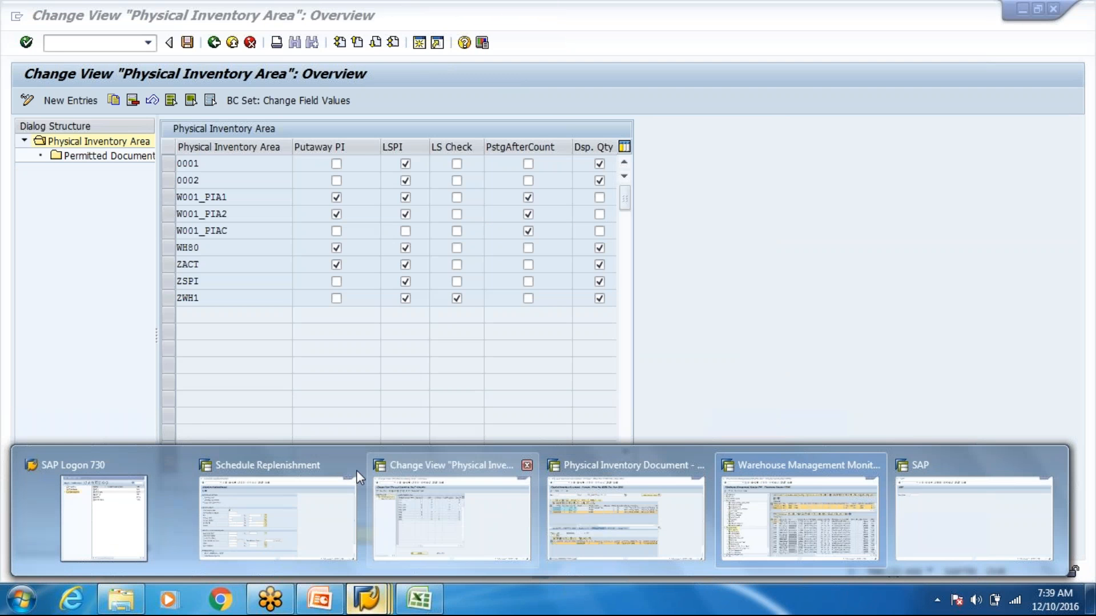
pyautogui.moveTo(345, 471)
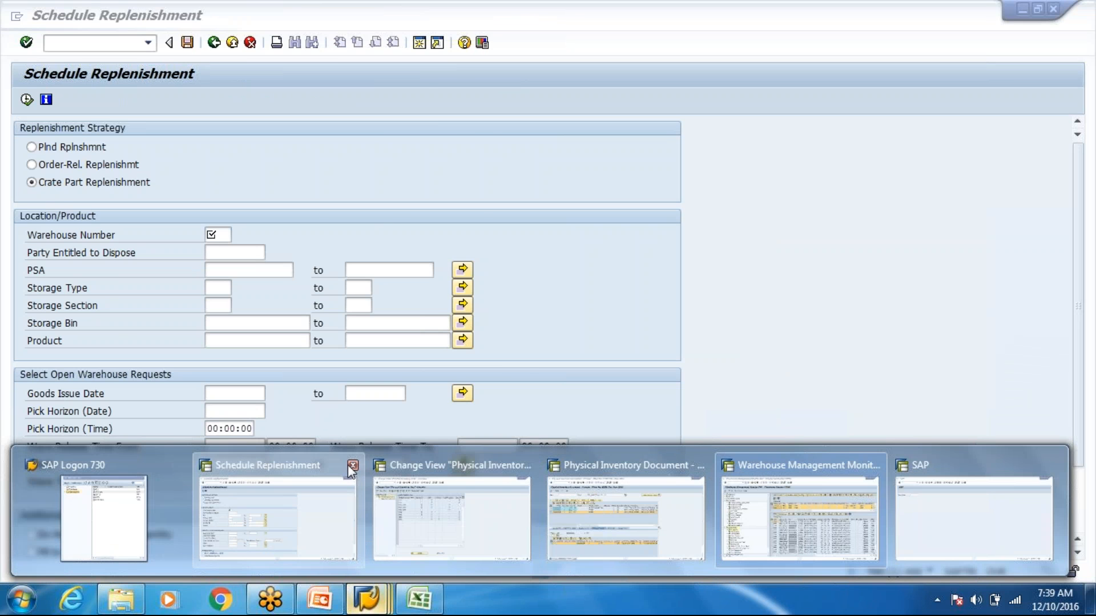
pyautogui.click(352, 467)
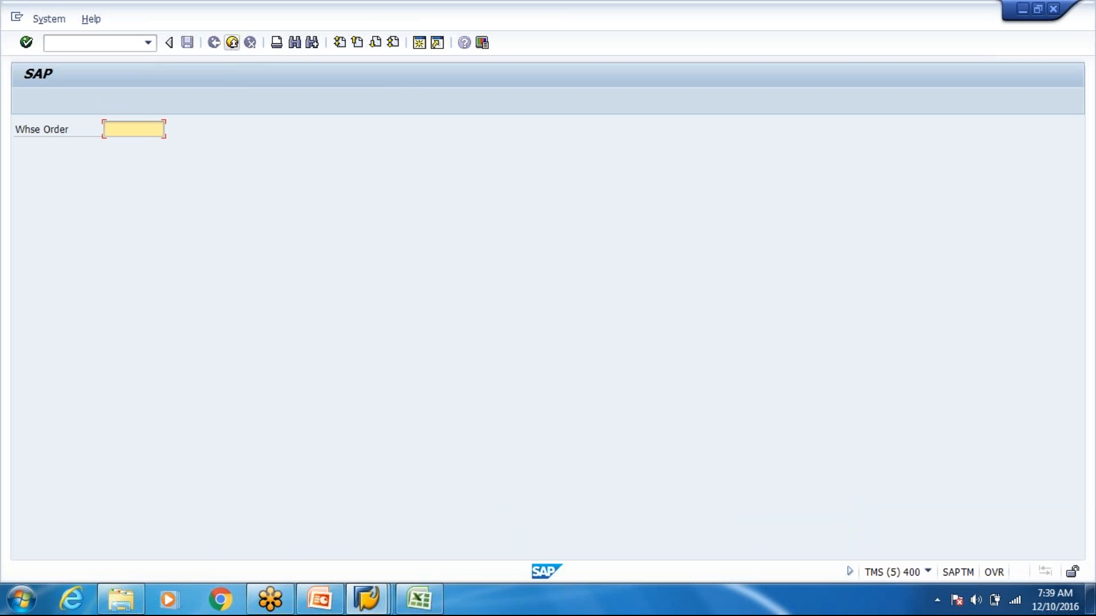
# Leave the RF transaction and open the Difference Analyzer for physical inventory in WH80
pyautogui.click(63, 44)
pyautogui.write('/n')
pyautogui.press('Return')
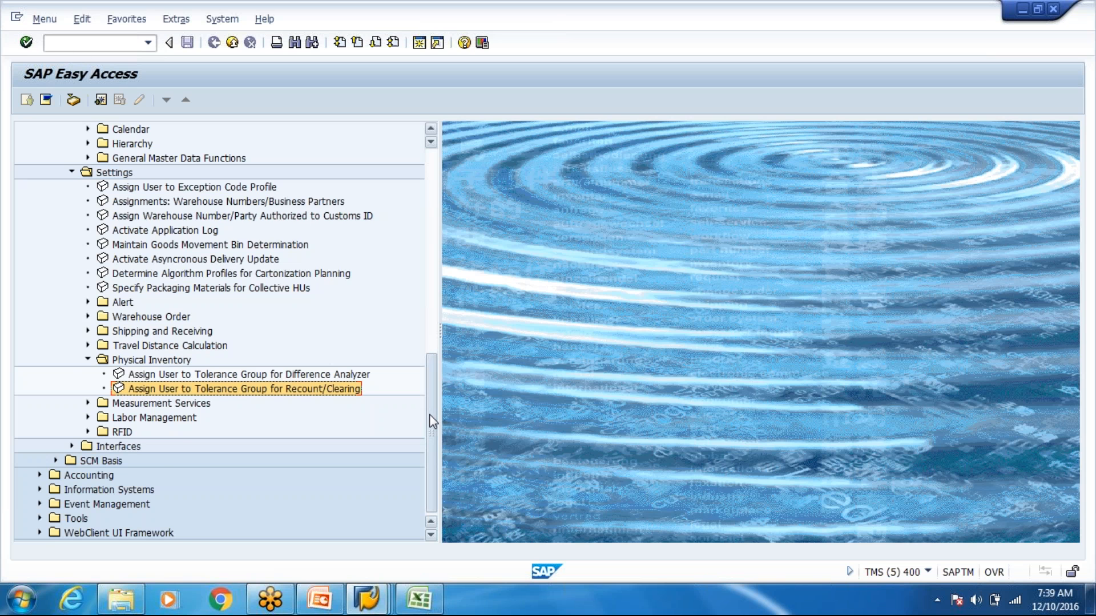
pyautogui.moveTo(432, 415); pyautogui.dragTo(431, 228)
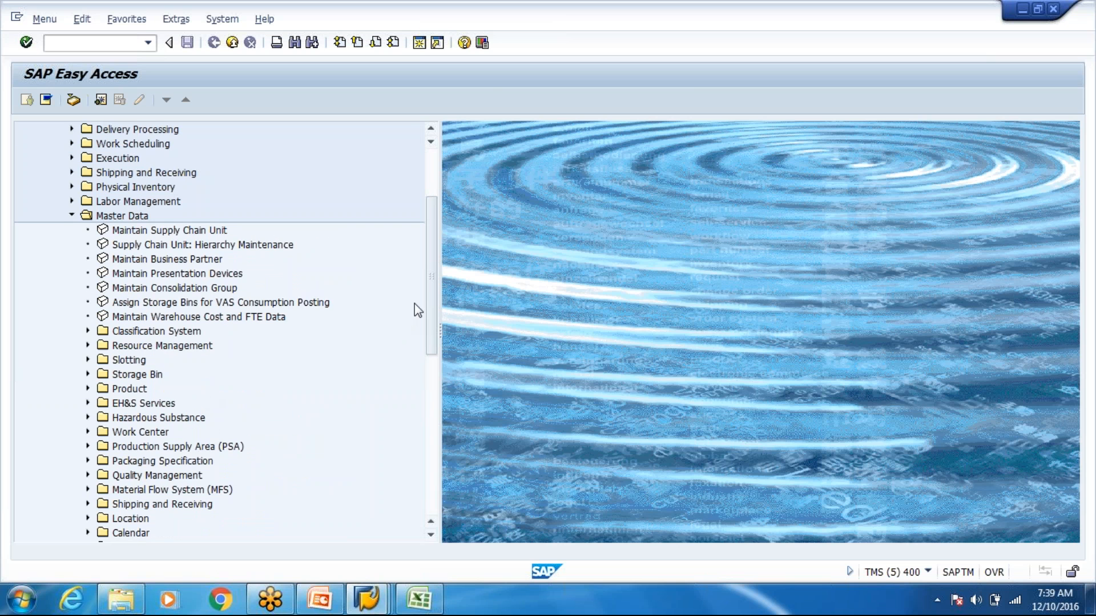
pyautogui.moveTo(430, 306); pyautogui.dragTo(430, 274)
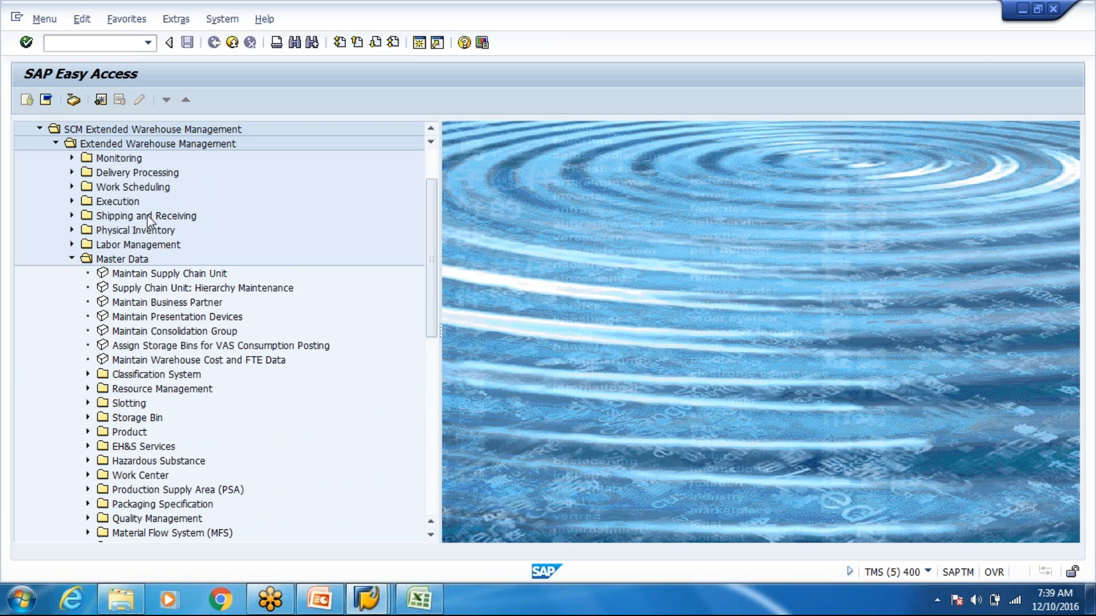
pyautogui.click(72, 230)
pyautogui.doubleClick(144, 304)
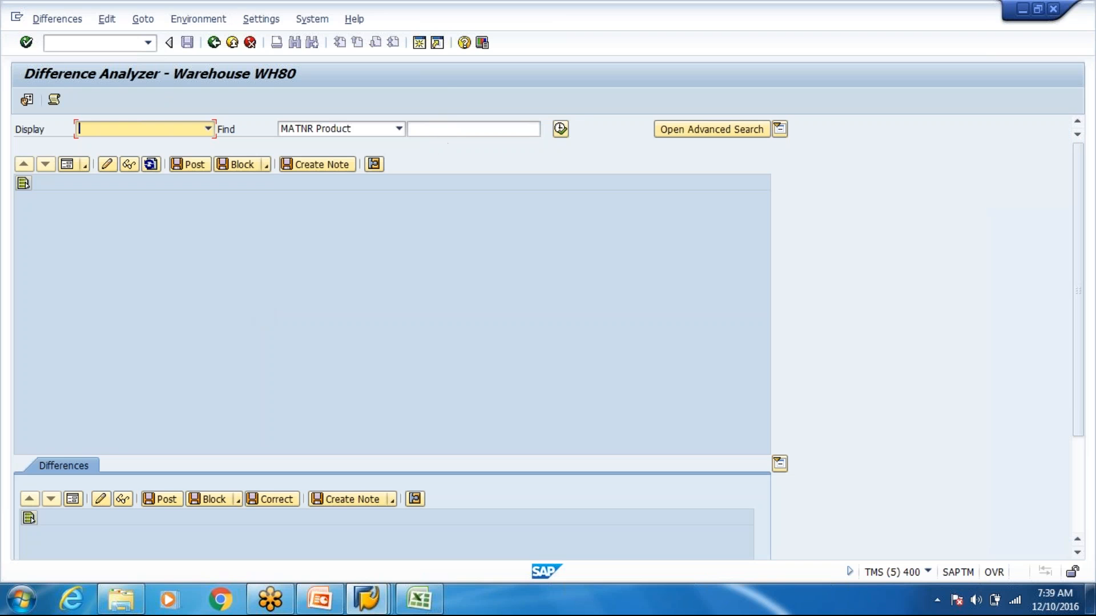
# Search the WH80 differences without criteria, post the listed difference, then exit the Difference Analyzer and log off that session
pyautogui.click(558, 130)
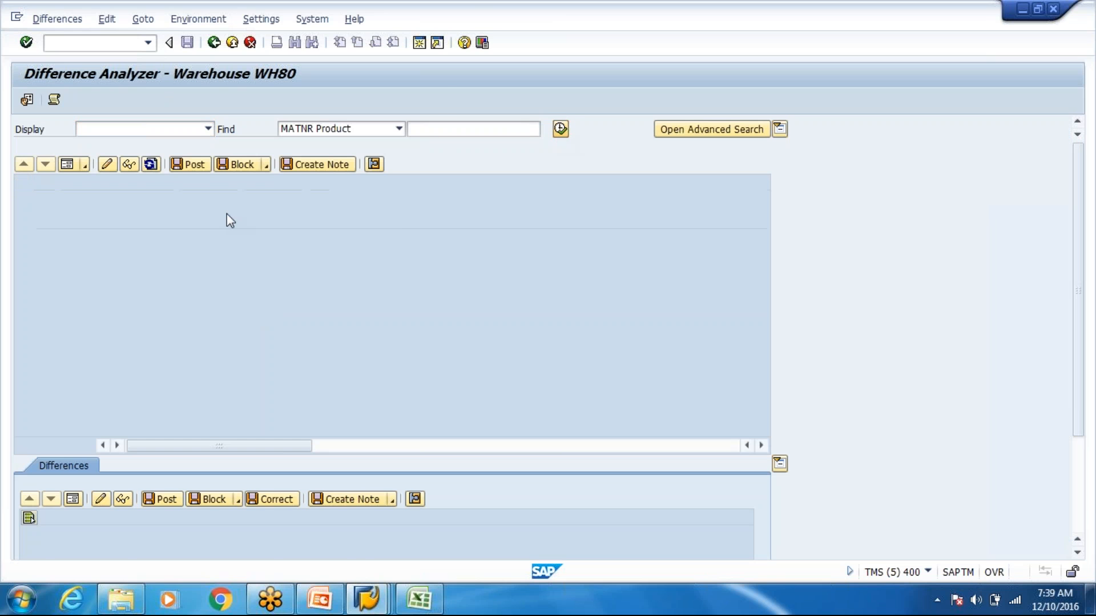
pyautogui.click(190, 167)
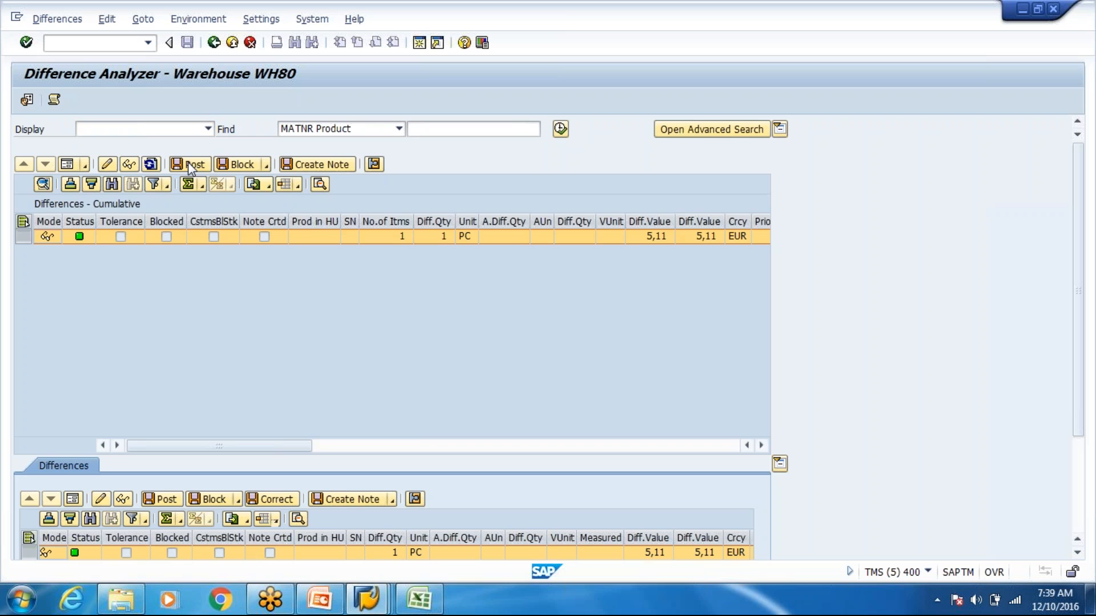
pyautogui.click(223, 313)
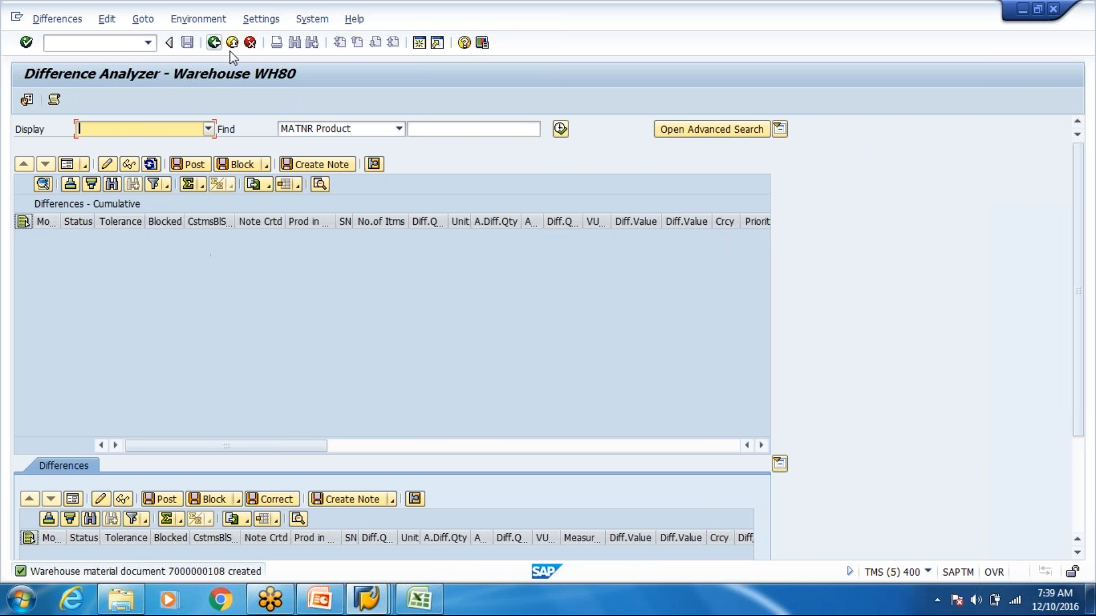
pyautogui.click(232, 43)
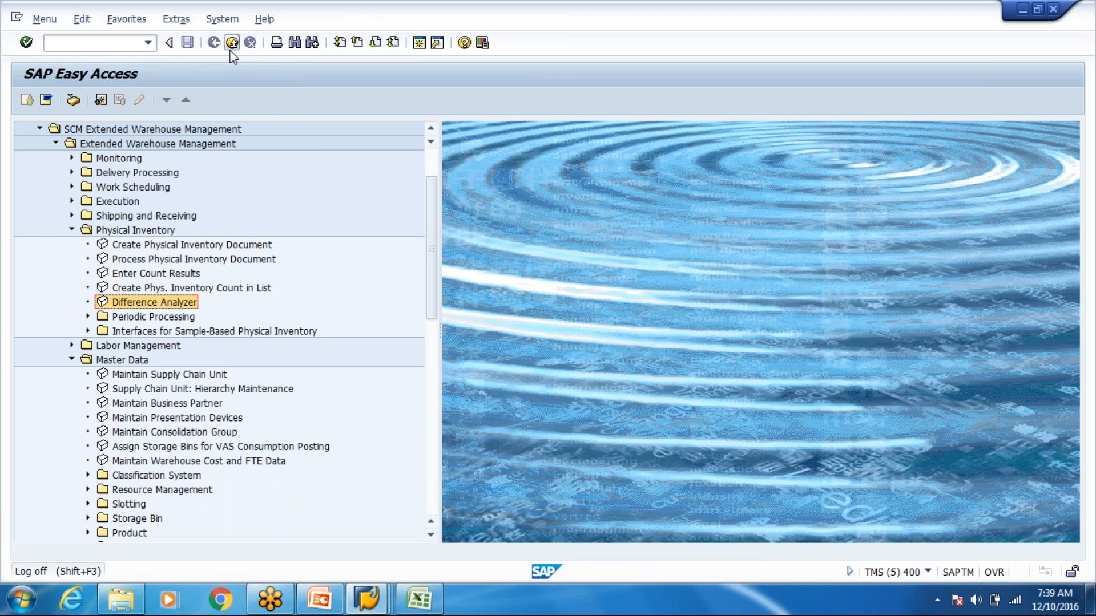
pyautogui.click(232, 43)
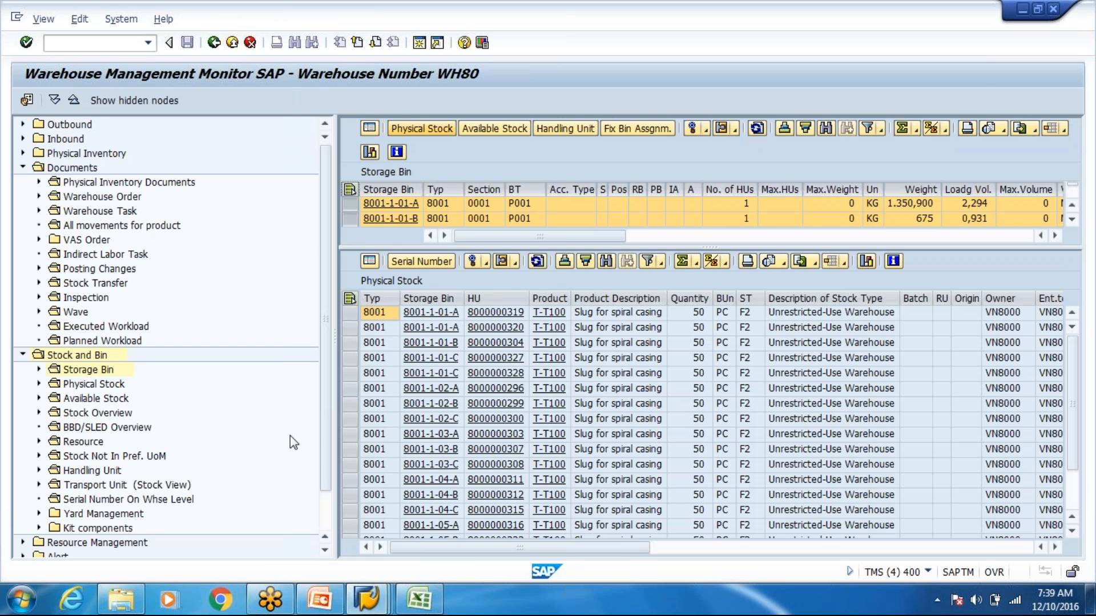
# Switch to the Week 6 (1) PowerPoint presentation and show slide 20, which lists the physical inventory procedures
pyautogui.click(328, 612)
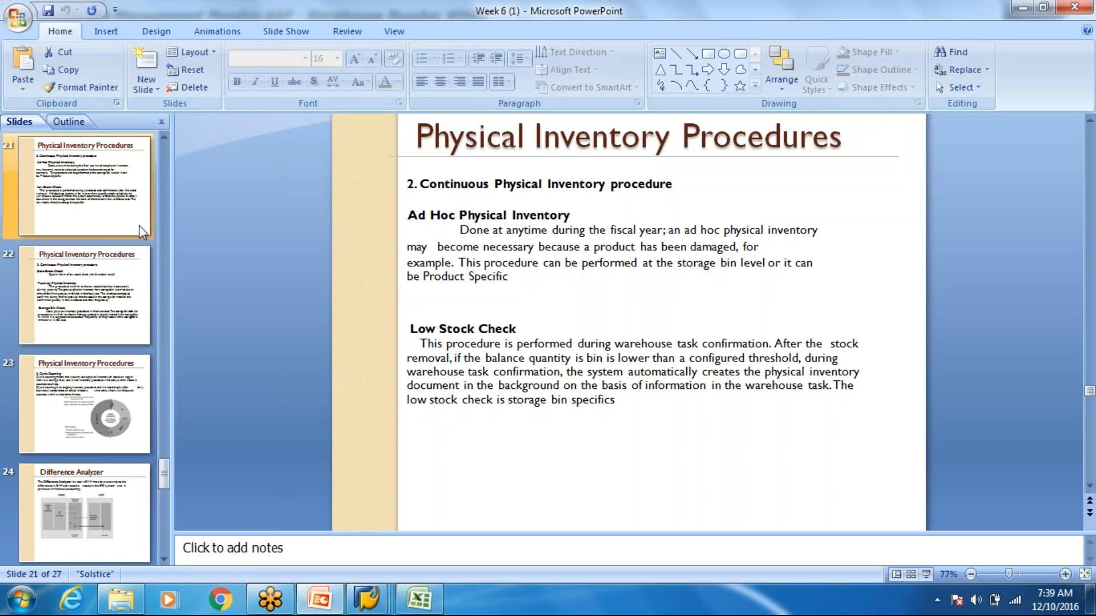
pyautogui.click(165, 139)
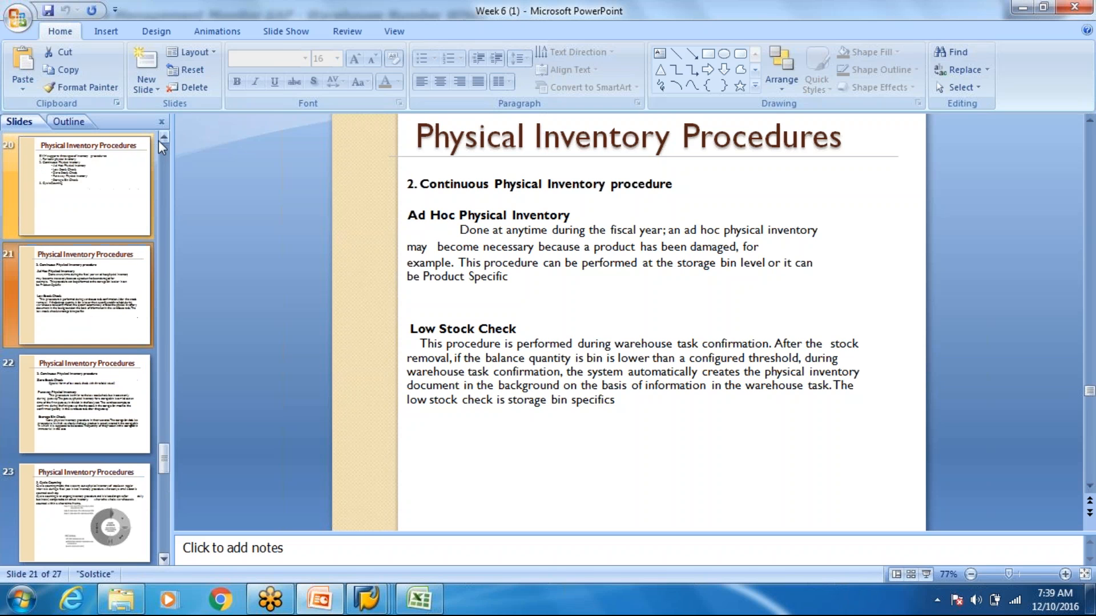
pyautogui.click(126, 176)
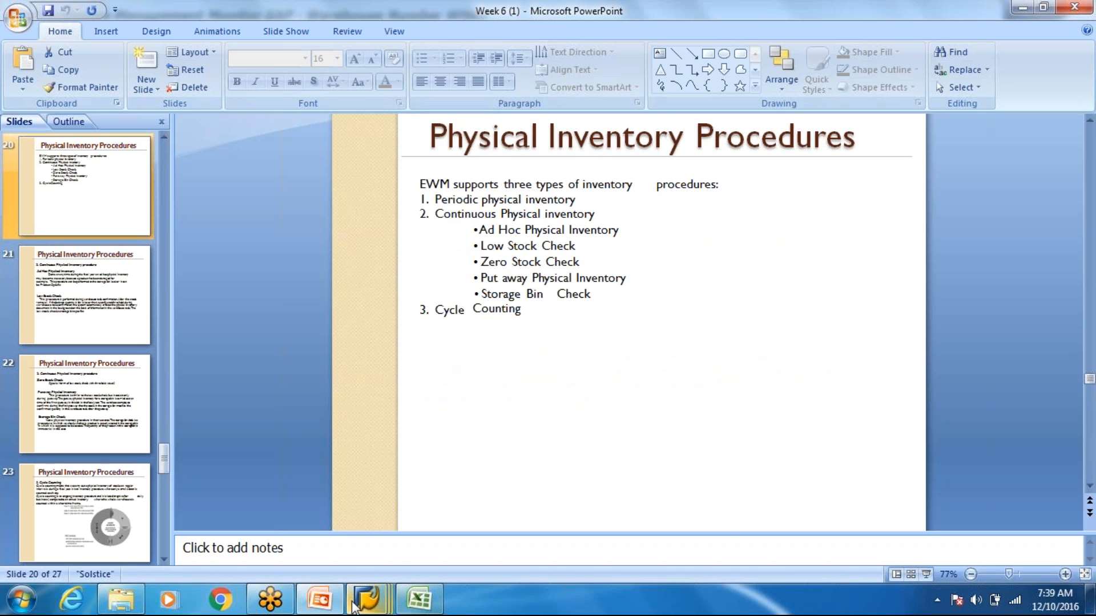
# Return to the SAP Physical Inventory Document session and start creating a document for WH80 with procedure HS, product-specific ad-hoc inventory
pyautogui.moveTo(367, 598)
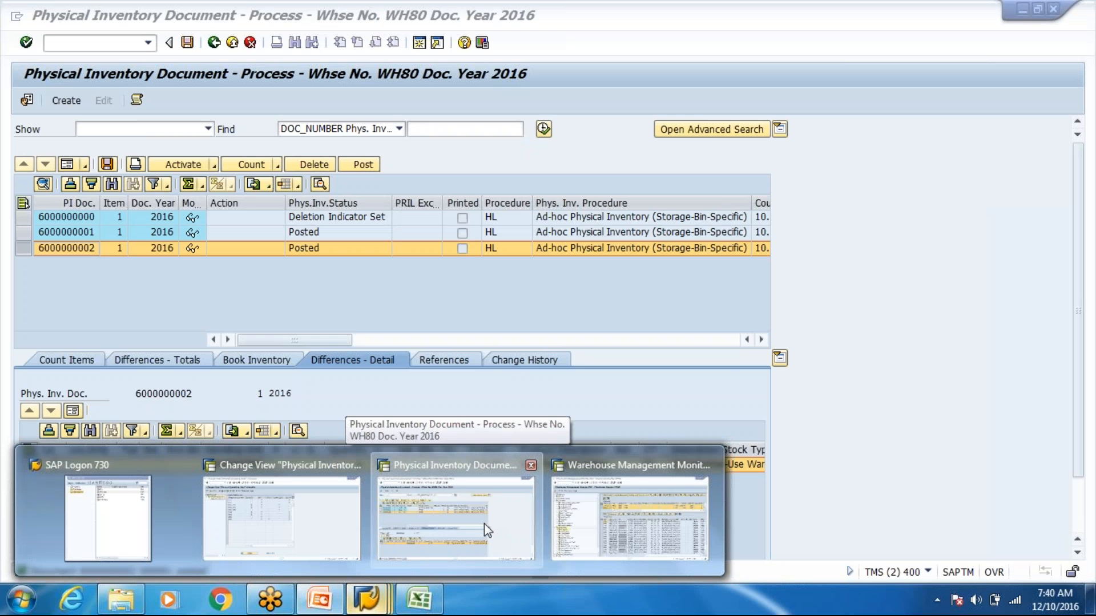
pyautogui.click(484, 523)
pyautogui.click(66, 101)
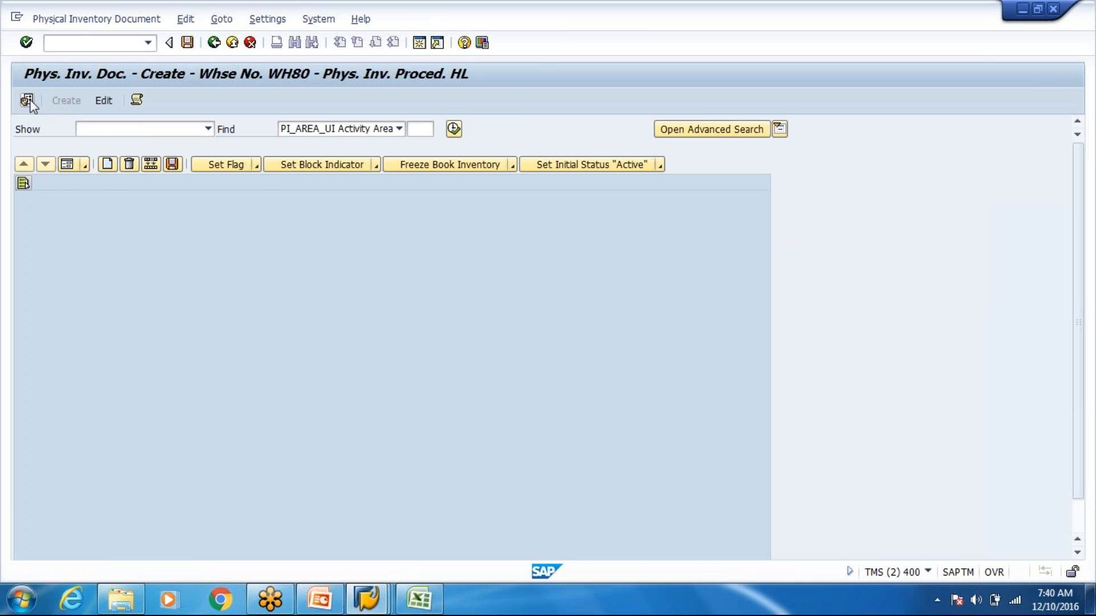
pyautogui.click(27, 101)
pyautogui.click(208, 206)
pyautogui.click(224, 210)
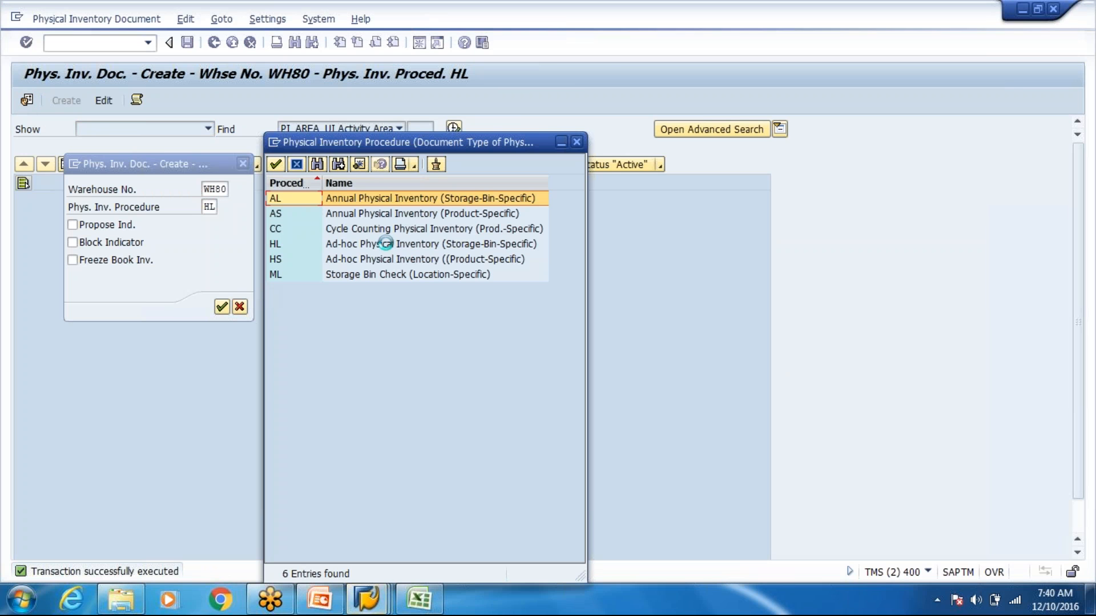
pyautogui.doubleClick(285, 258)
pyautogui.press('Return')
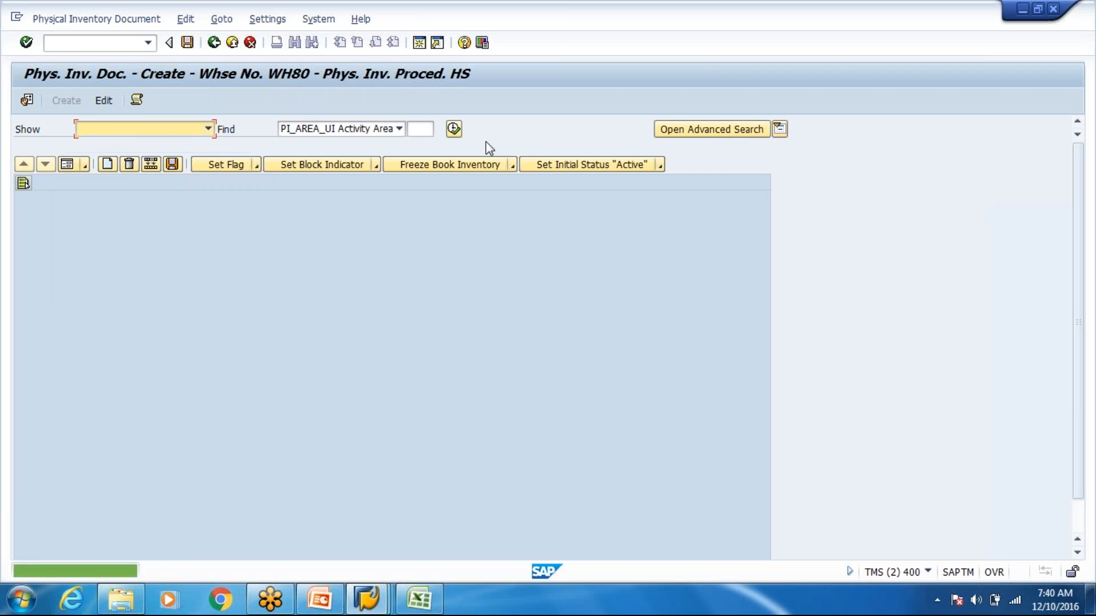
# Find the inventory items for product T-T100 and select all of them
pyautogui.click(399, 128)
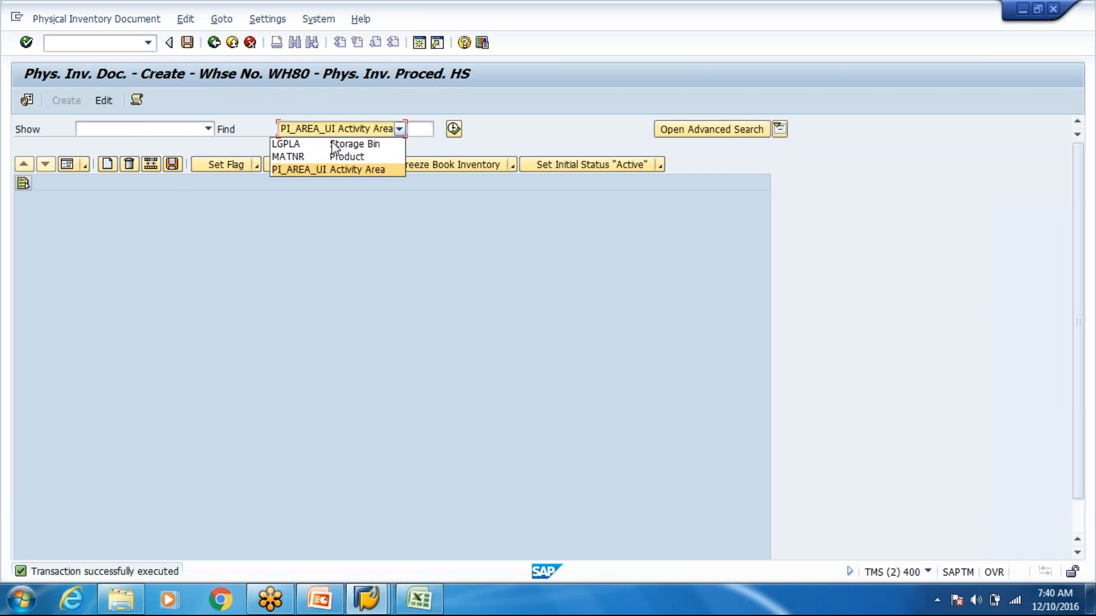
pyautogui.click(333, 157)
pyautogui.click(414, 130)
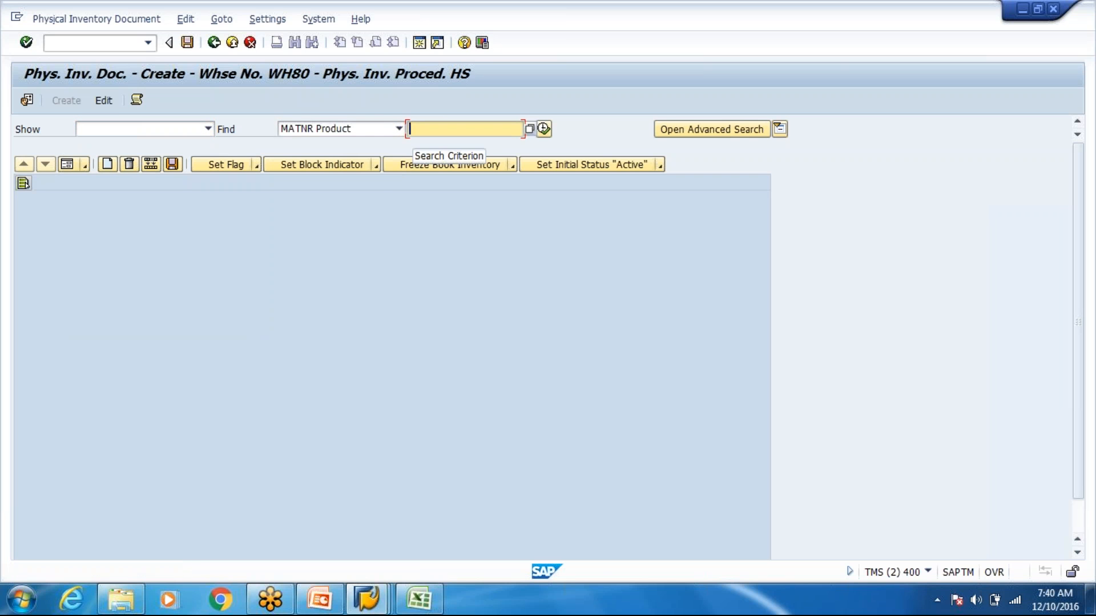
pyautogui.write('T-1')
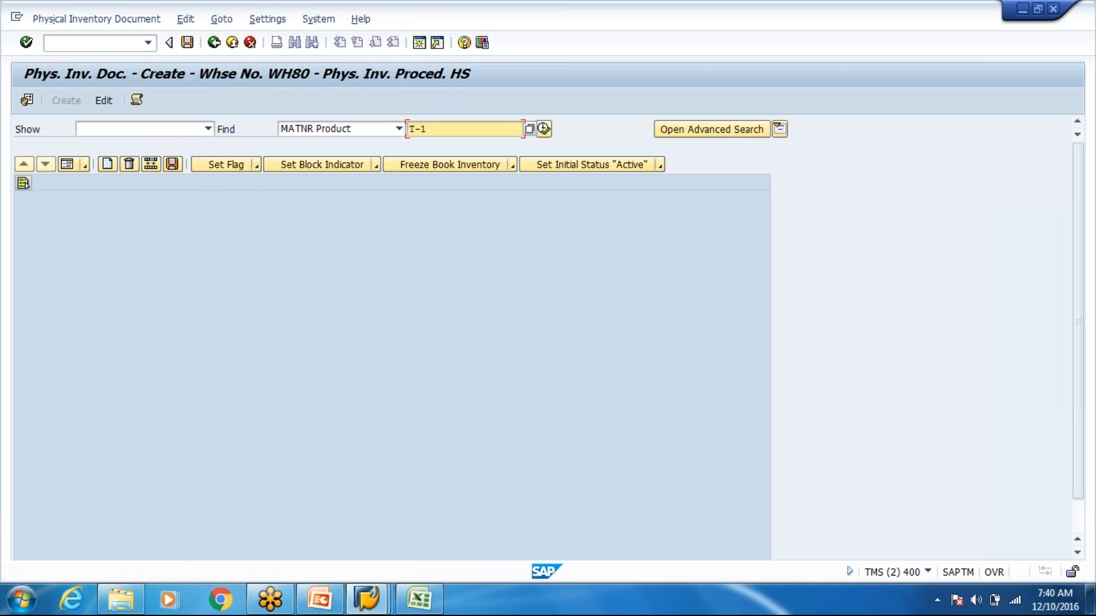
pyautogui.press('BackSpace')
pyautogui.write('t100')
pyautogui.click(543, 130)
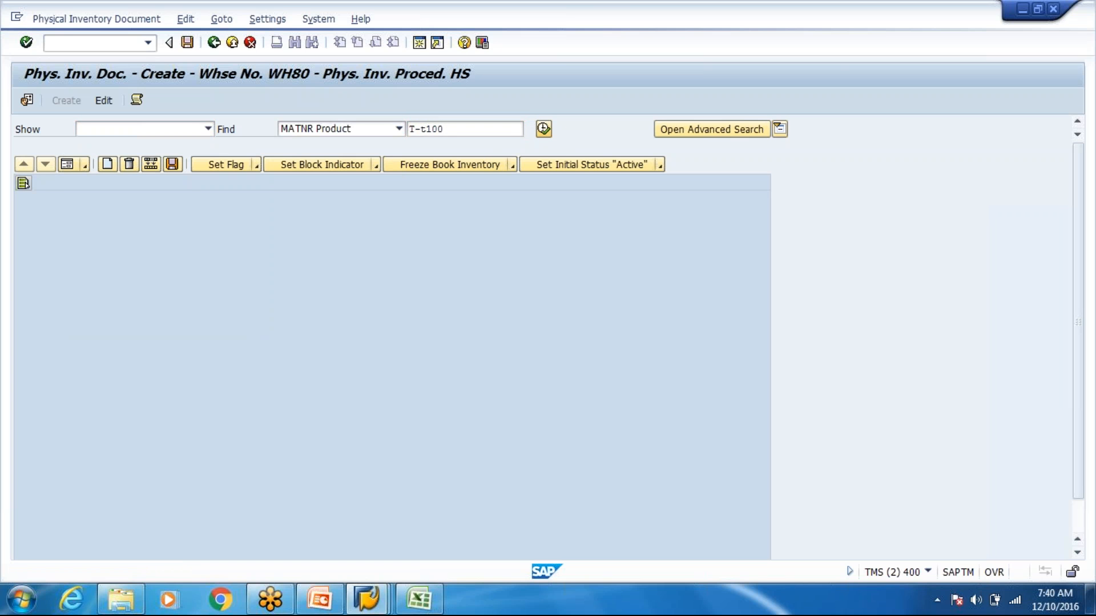
pyautogui.click(22, 203)
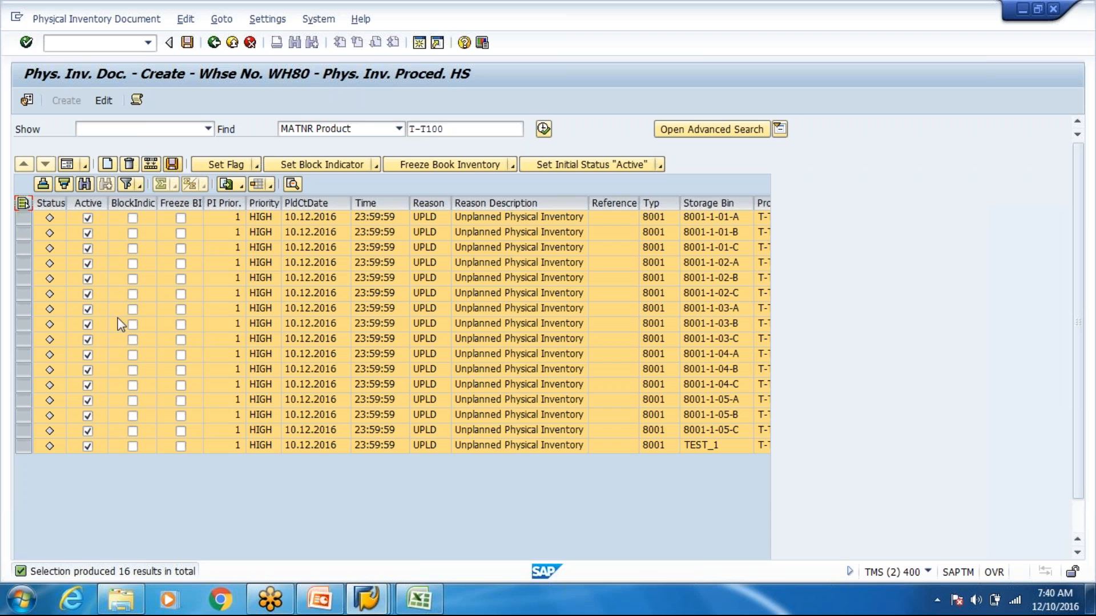
# Return briefly to the PowerPoint slides, then open the Physical Inventory Word document from the Week 6 folder
pyautogui.click(313, 606)
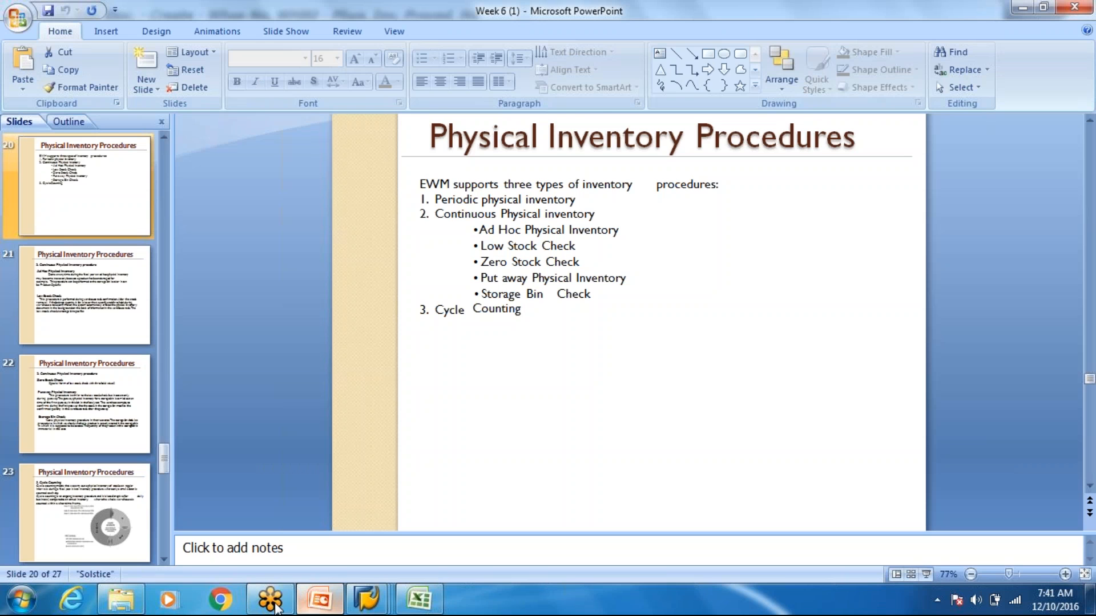
pyautogui.click(107, 601)
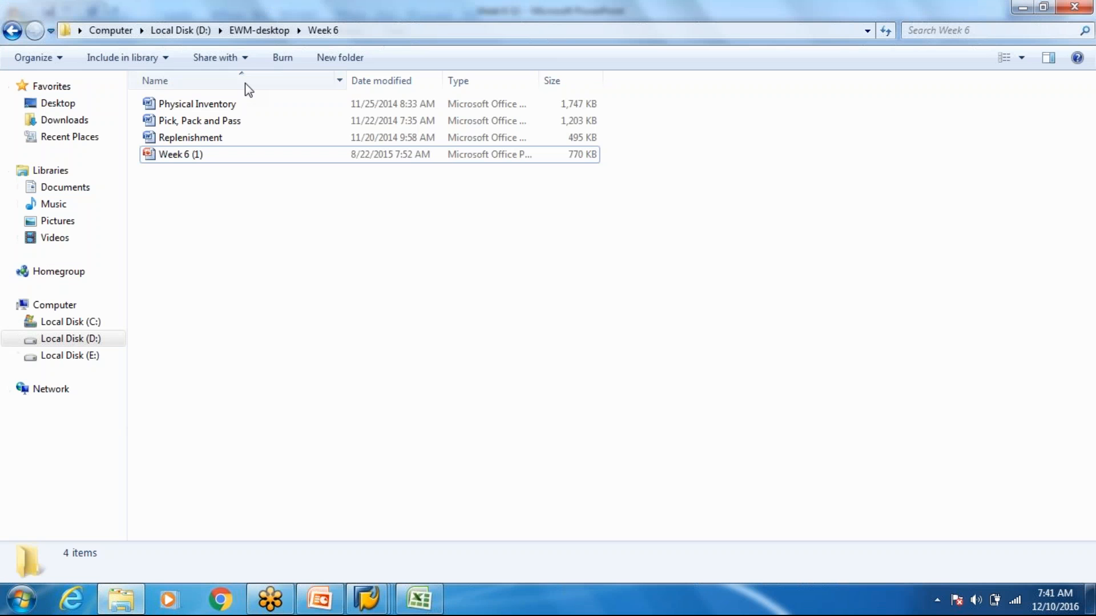
pyautogui.click(239, 104)
pyautogui.doubleClick(238, 104)
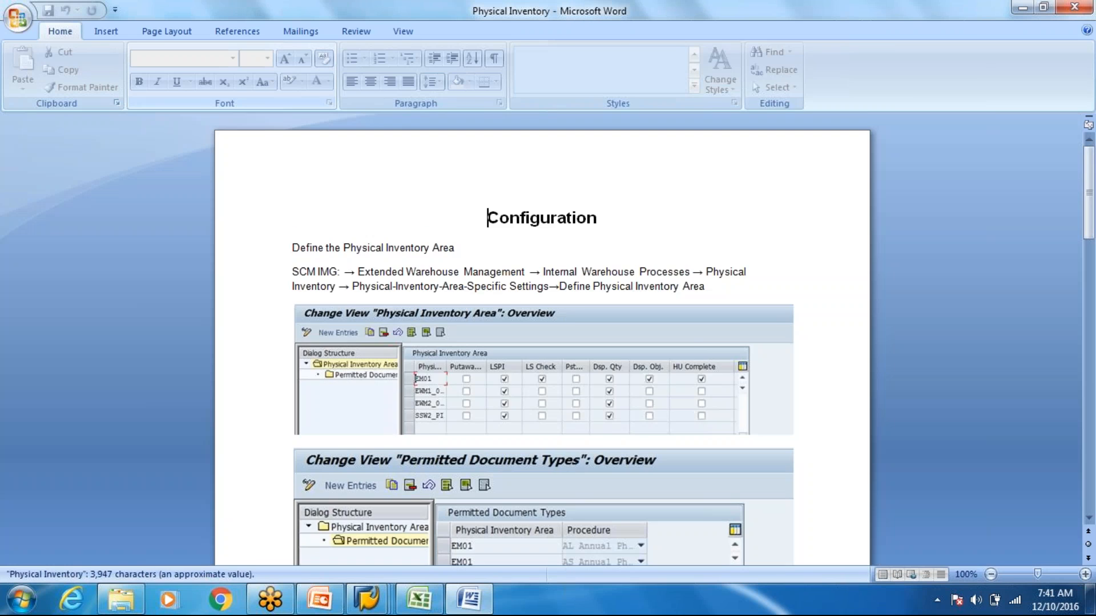
# Page through the Physical Inventory document to the Low stock check section and examine its threshold configuration at 110% zoom
pyautogui.hotkey('ctrl', 'End')
pyautogui.press('pagedown')
pyautogui.press('pagedown')
pyautogui.press('pagedown')
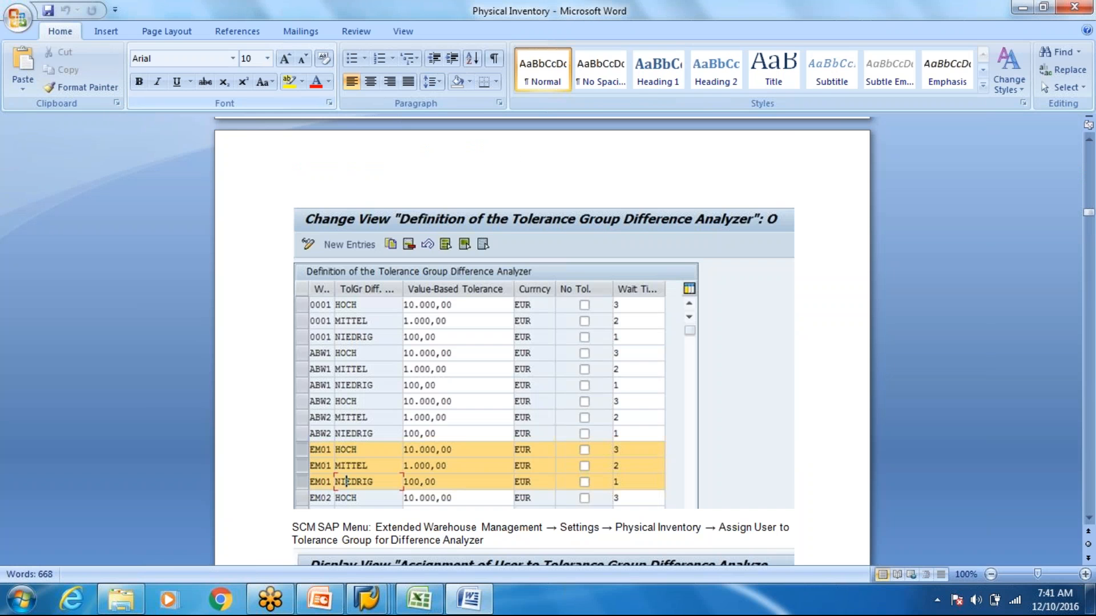
pyautogui.press('pagedown')
pyautogui.press('pagedown')
pyautogui.press('pagedown')
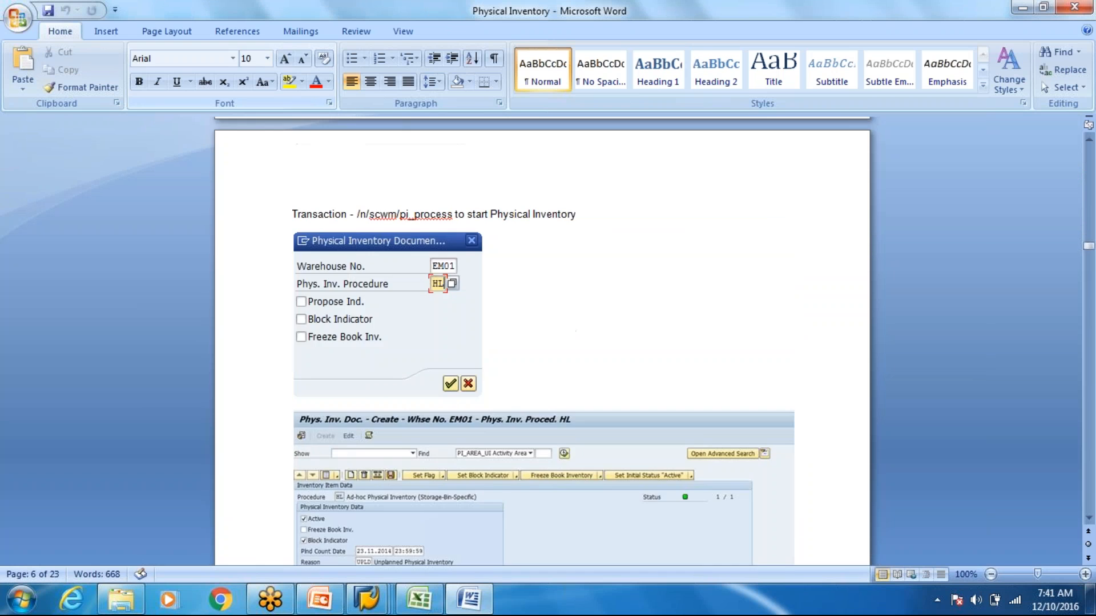
pyautogui.press('pagedown')
pyautogui.press('pagedown')
pyautogui.press('pagedown')
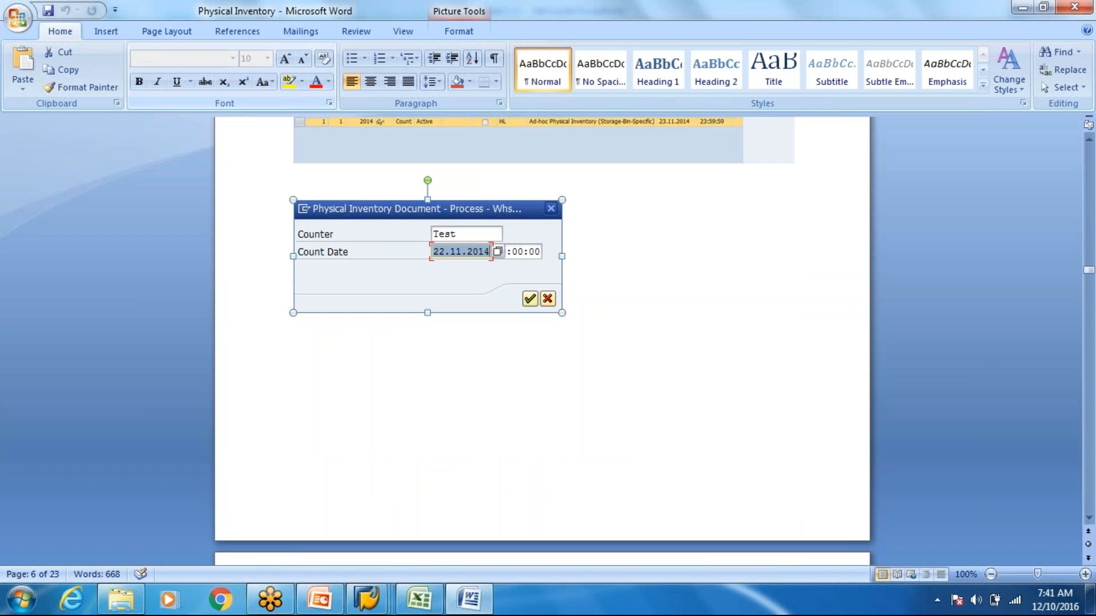
pyautogui.press('pagedown')
pyautogui.press('pagedown')
pyautogui.press('pagedown')
pyautogui.press('pagedown')
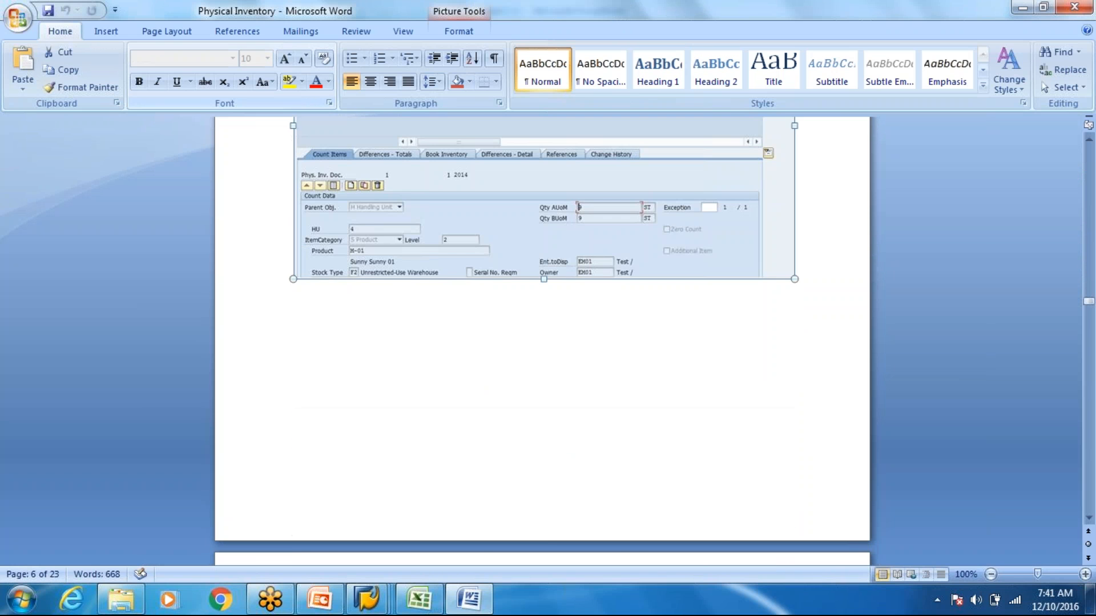
pyautogui.press('pagedown')
pyautogui.press('pagedown')
pyautogui.press('pagedown')
pyautogui.press('pagedown')
pyautogui.press('pagedown')
pyautogui.press('pagedown')
pyautogui.press('pagedown')
pyautogui.press('pagedown')
pyautogui.press('pagedown')
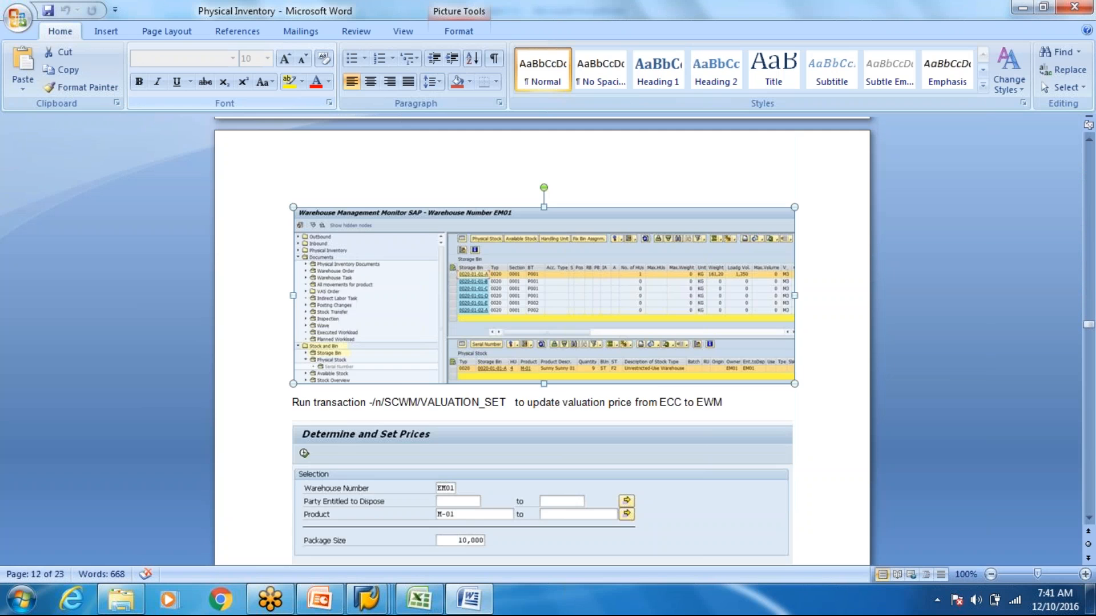
pyautogui.press('pagedown')
pyautogui.press('pagedown')
pyautogui.press('pagedown')
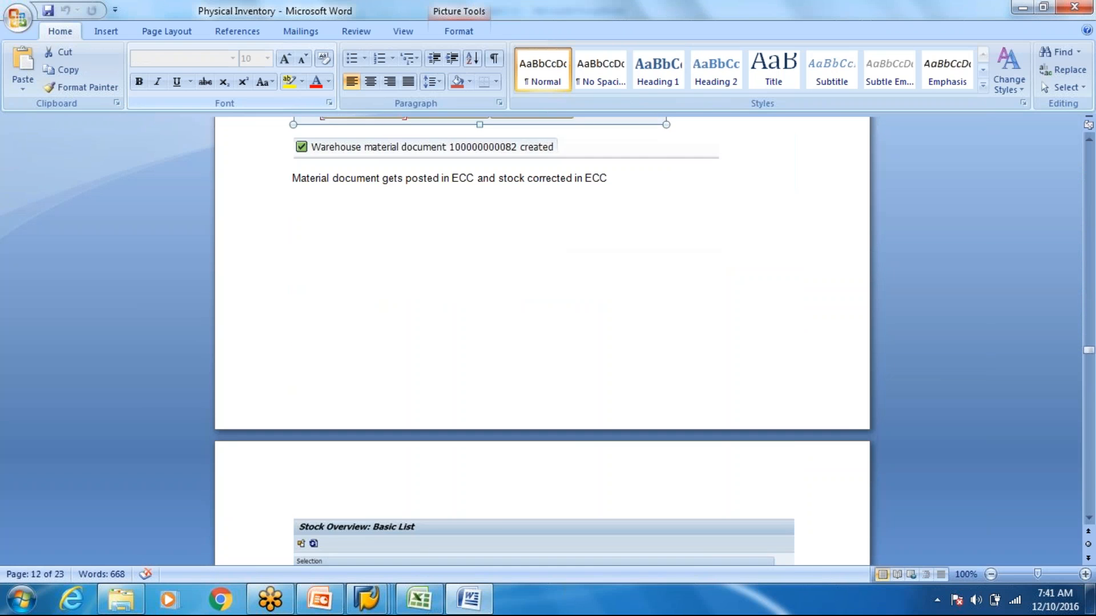
pyautogui.press('pagedown')
pyautogui.press('pagedown')
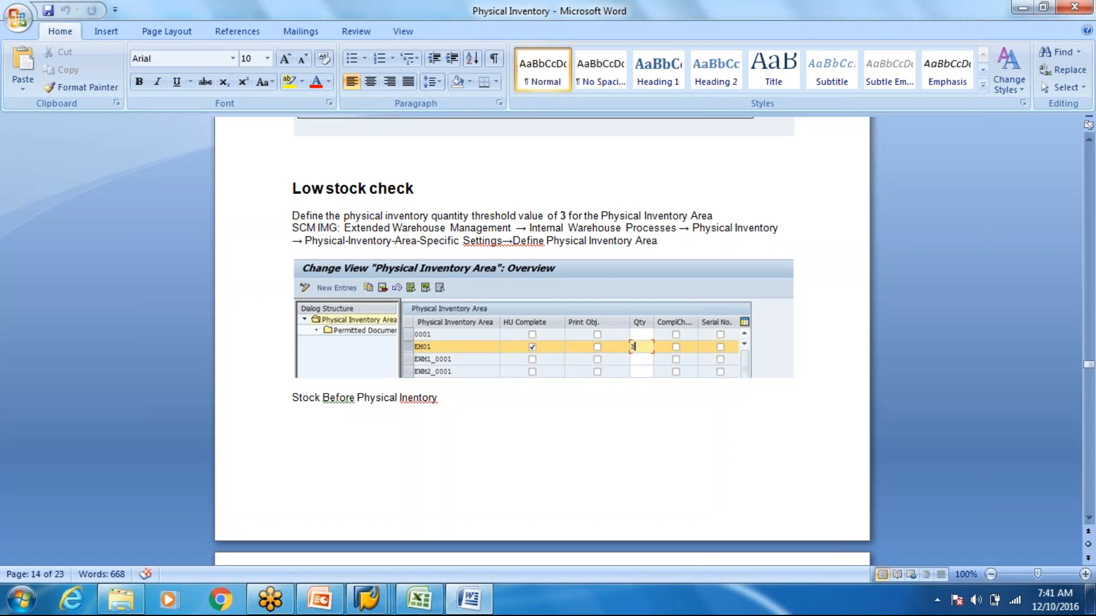
pyautogui.click(1084, 575)
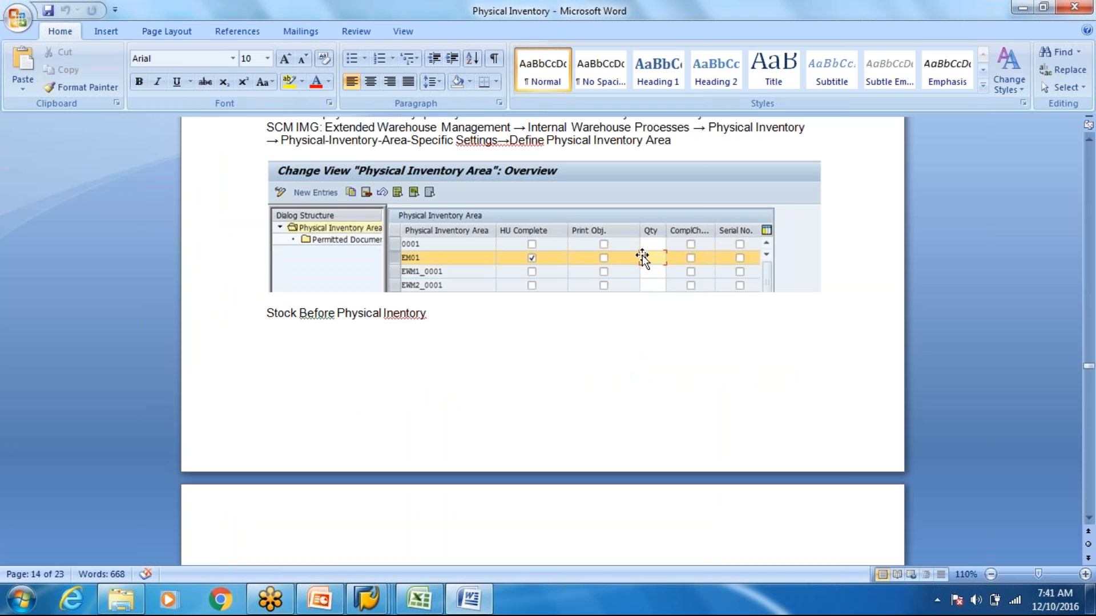
# Switch back to the PowerPoint presentation and highlight the Ad Hoc Physical Inventory entry in the procedure list on slide 20
pyautogui.click(323, 593)
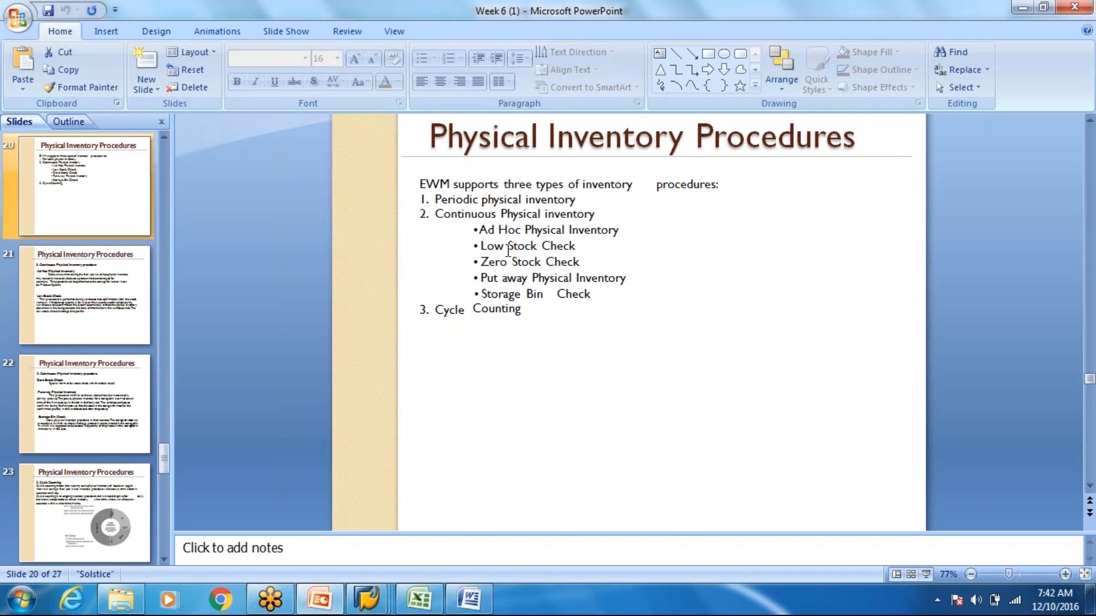
pyautogui.click(508, 251)
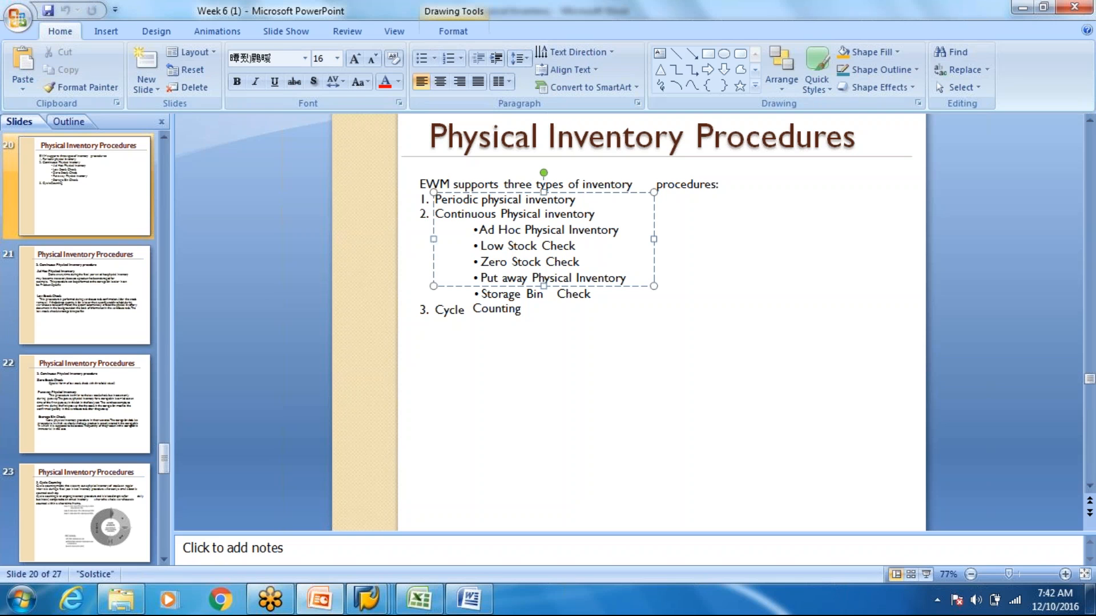
pyautogui.moveTo(481, 229); pyautogui.dragTo(586, 227)
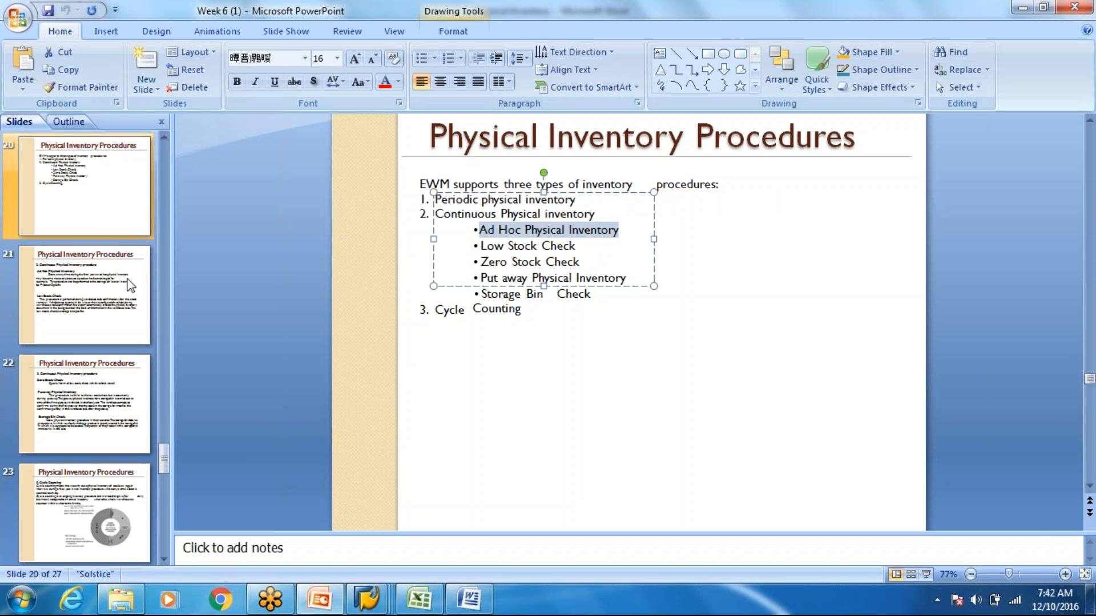
# Review the Low Stock Check description on slide 21 and switch back to the Physical Inventory Word document
pyautogui.click(84, 316)
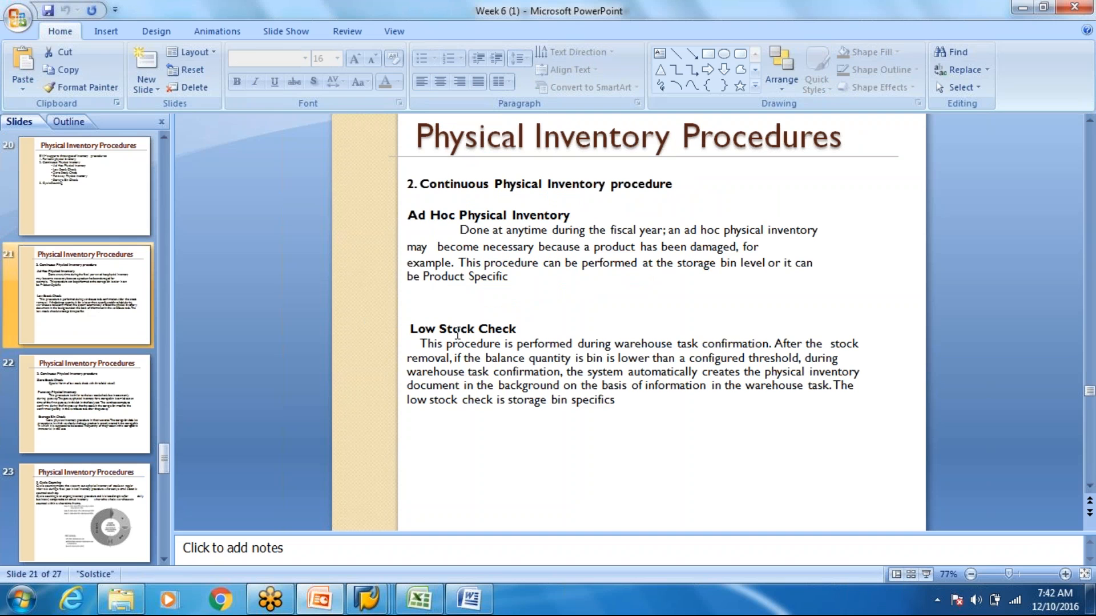
pyautogui.click(457, 334)
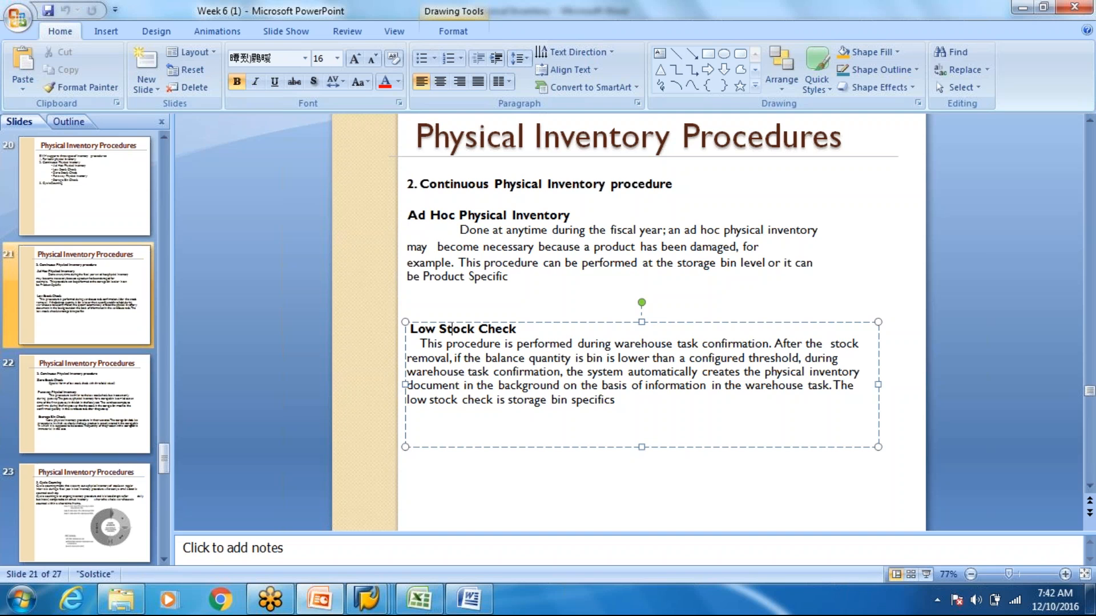
pyautogui.hotkey('alt', 'Tab')
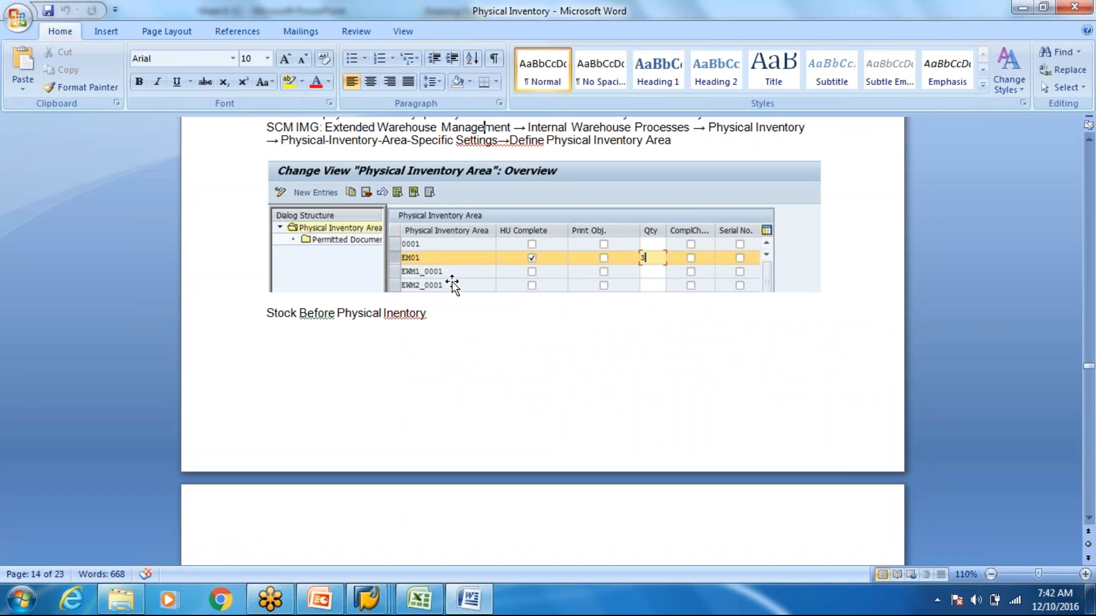
# Examine the stock-before-physical-inventory screenshots on page 15 of the document with the zoom raised to 120%
pyautogui.scroll(-1, 452, 284)
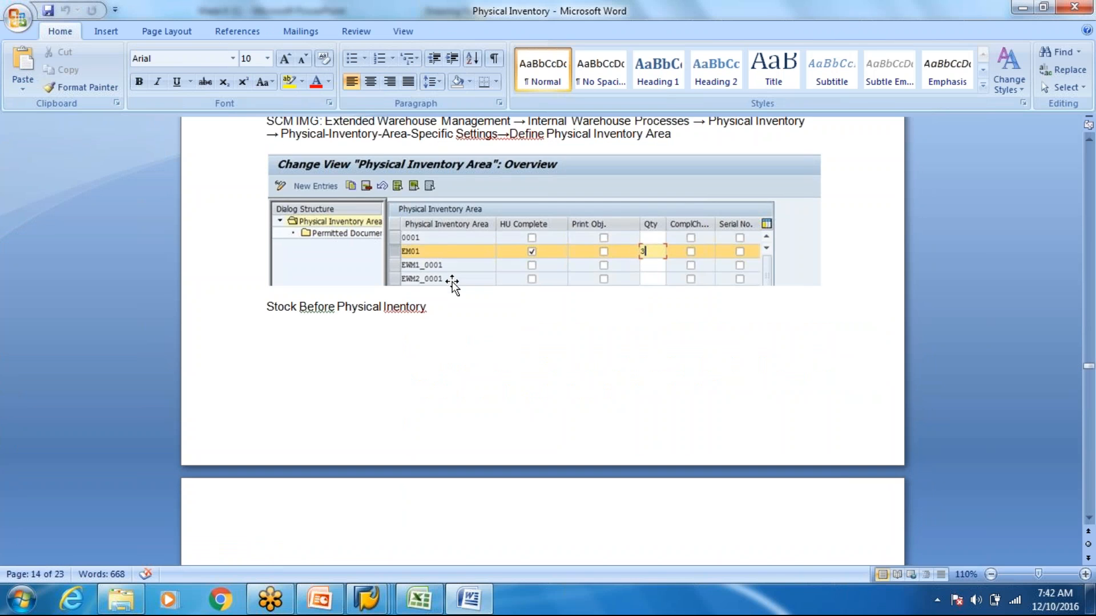
pyautogui.scroll(-10, 452, 284)
pyautogui.click(452, 282)
pyautogui.scroll(-4, 452, 284)
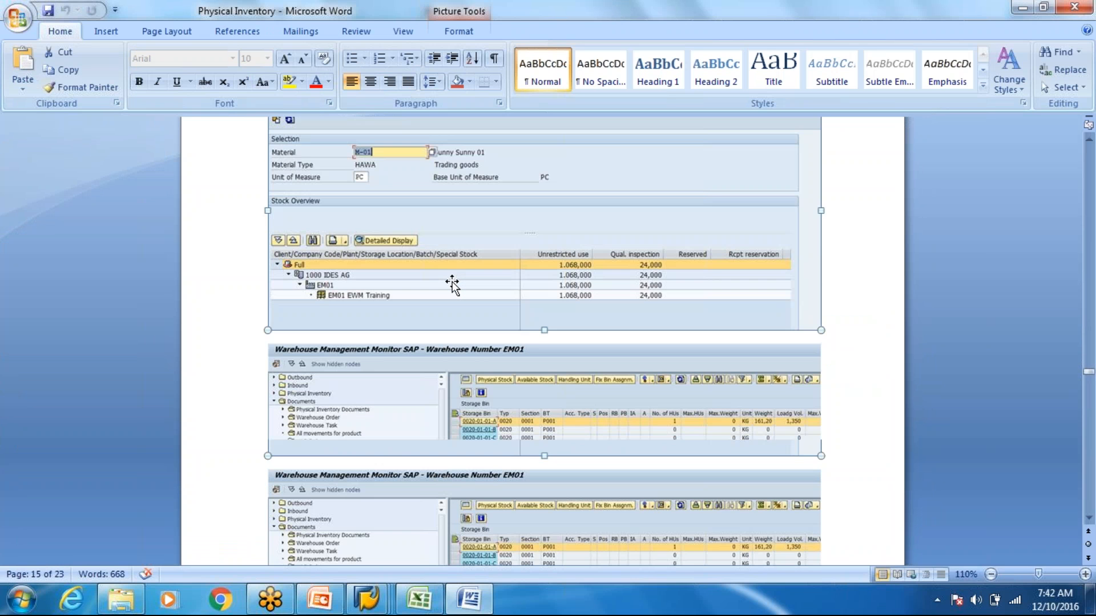
pyautogui.scroll(-1, 451, 286)
pyautogui.click(487, 545)
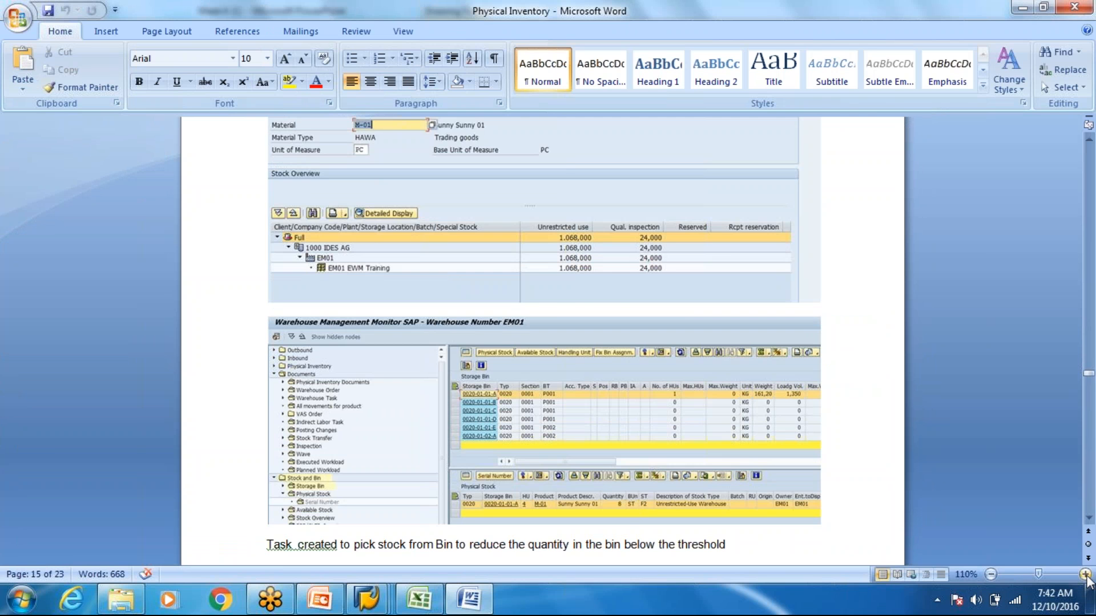
pyautogui.click(1085, 575)
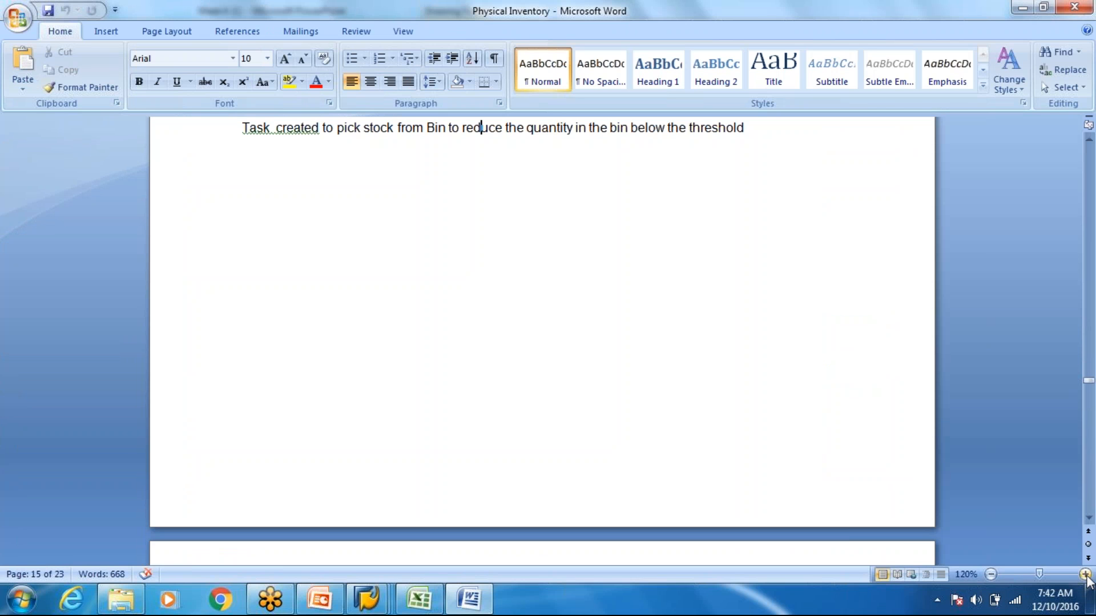
pyautogui.press('Up')
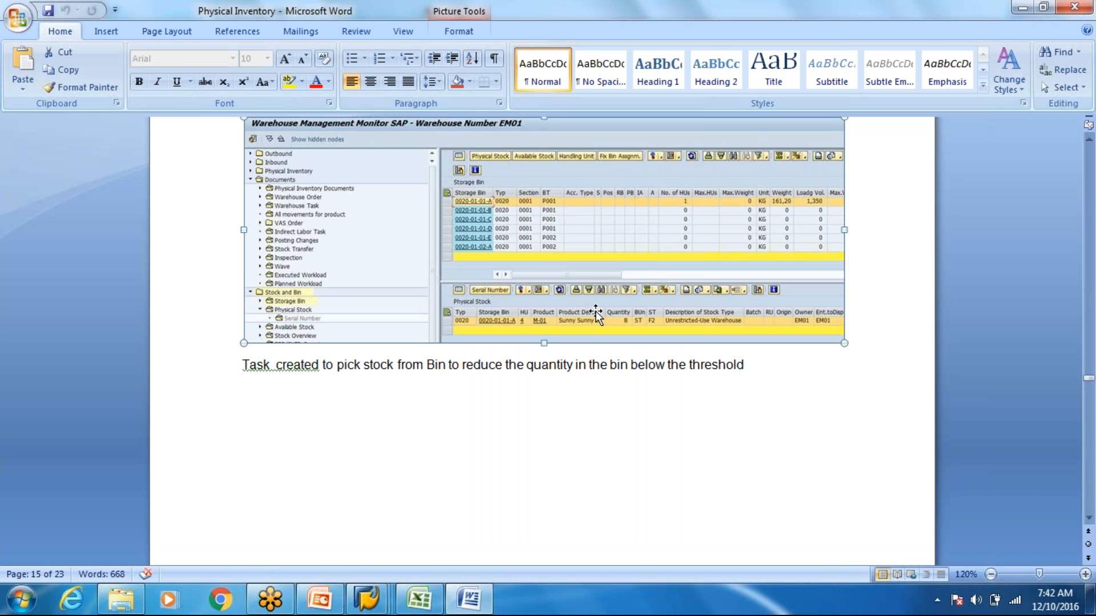
# Read through the picking task creation and confirmation screenshots up to the remaining quantity entry screen on page 18
pyautogui.press('Delete')
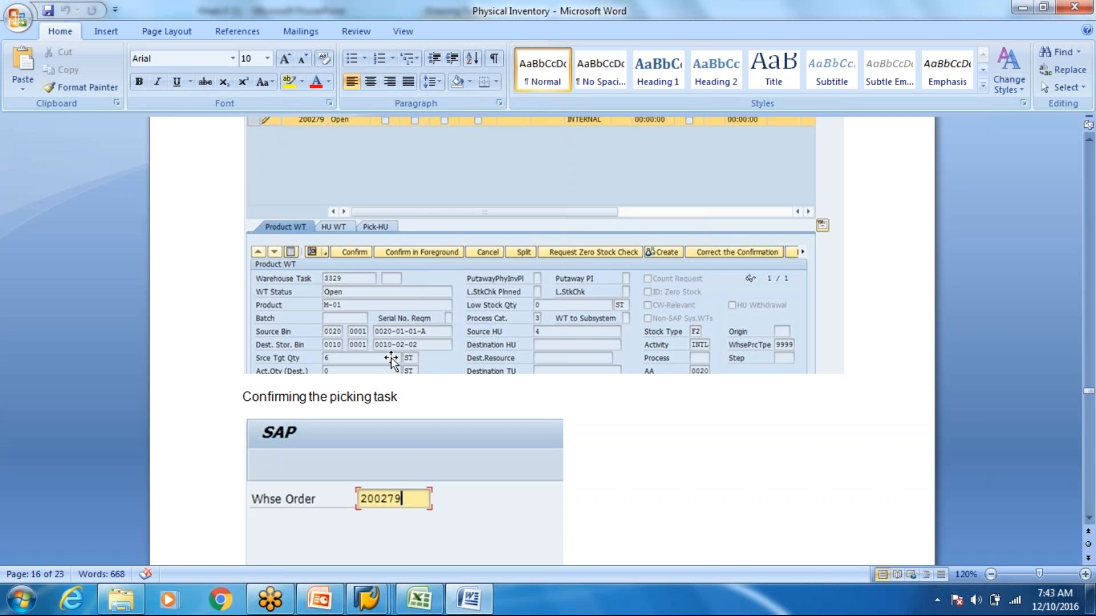
pyautogui.press('Down')
pyautogui.press('Down')
pyautogui.press('Down')
pyautogui.press('Down')
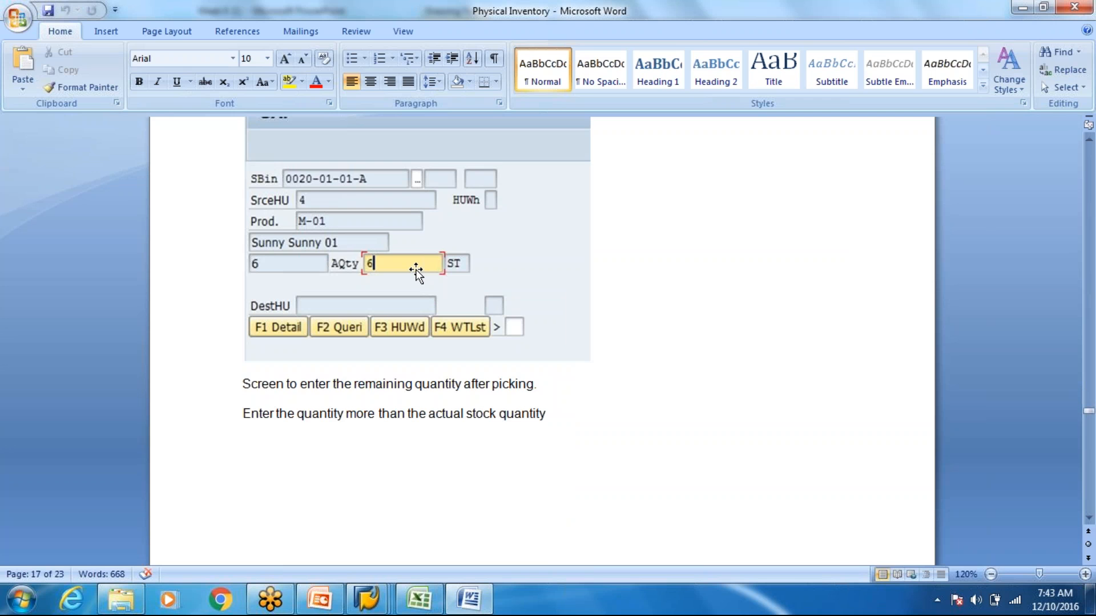
pyautogui.press('Down')
pyautogui.press('Down')
pyautogui.press('Down')
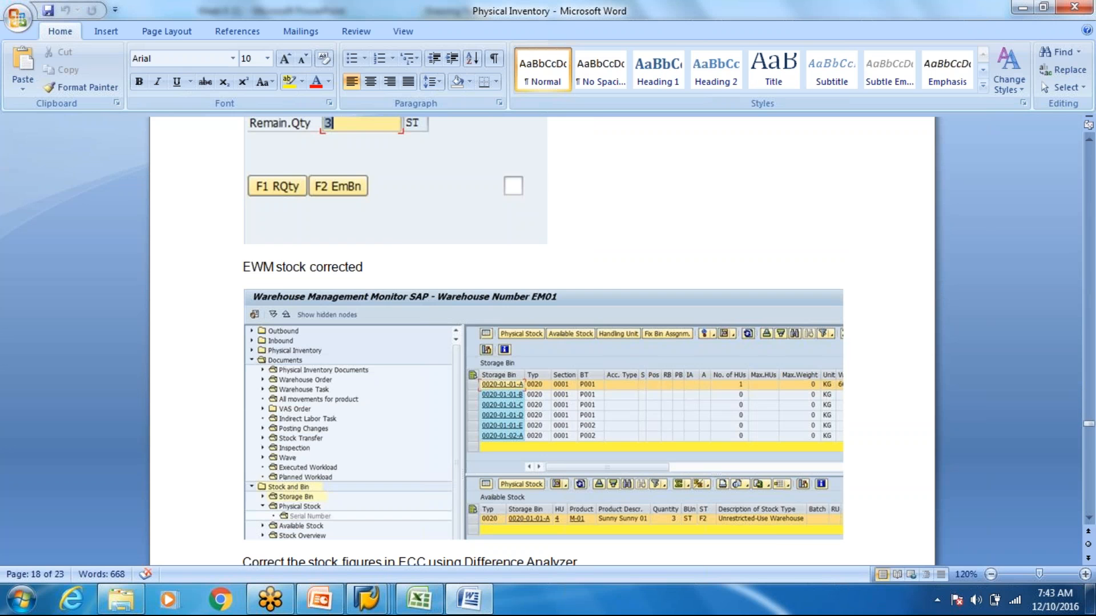
pyautogui.press('Up')
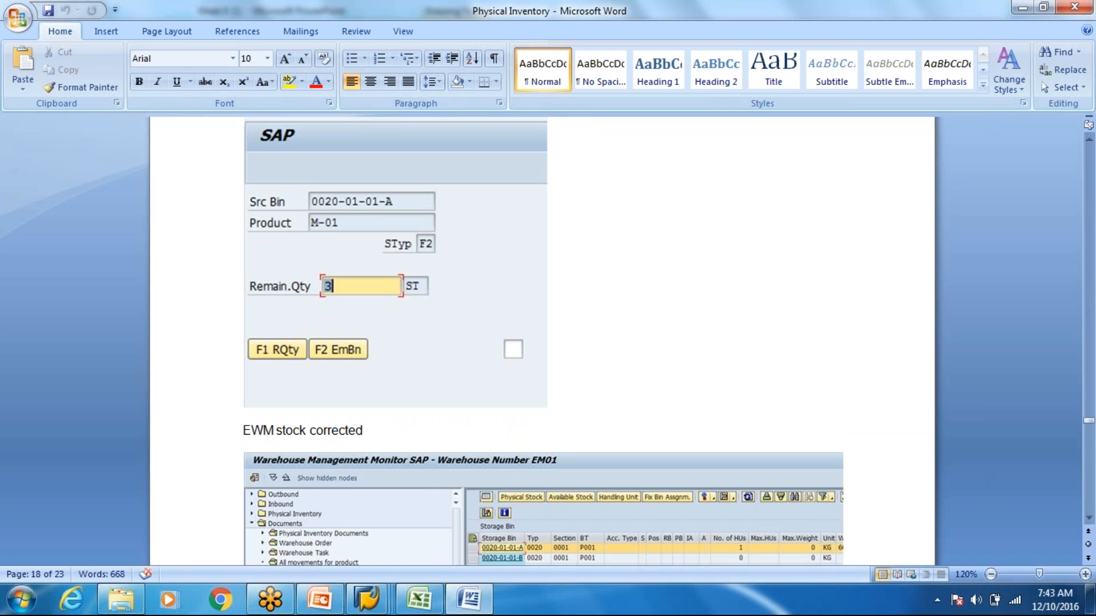
pyautogui.click(349, 305)
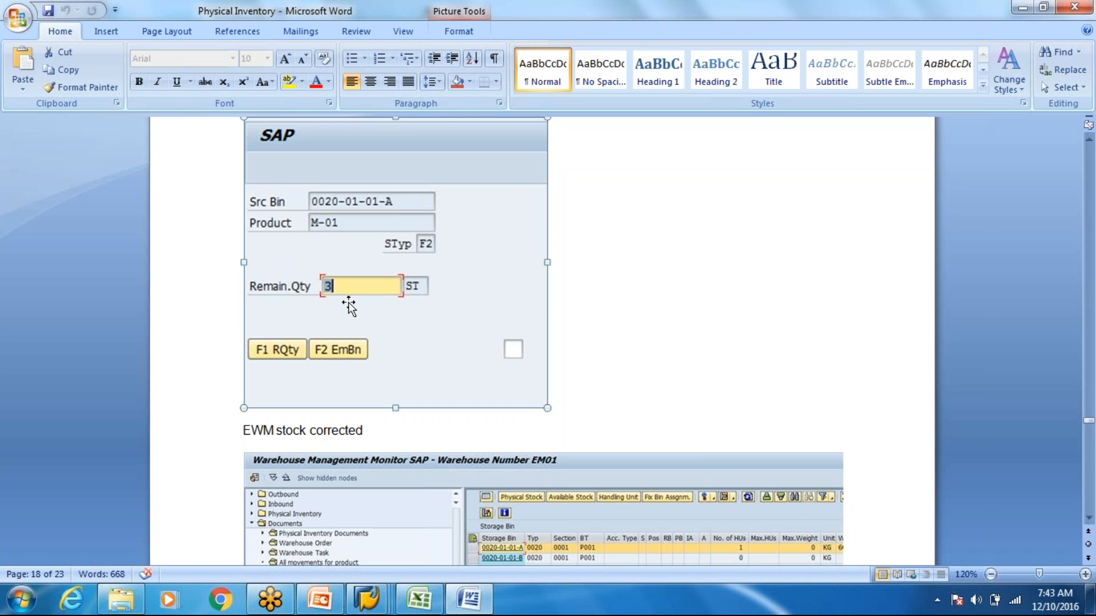
# Review the corrected EWM stock, the Difference Analyzer posting and the ECC stock overview, continuing to the Cycle Counting section
pyautogui.press('Down')
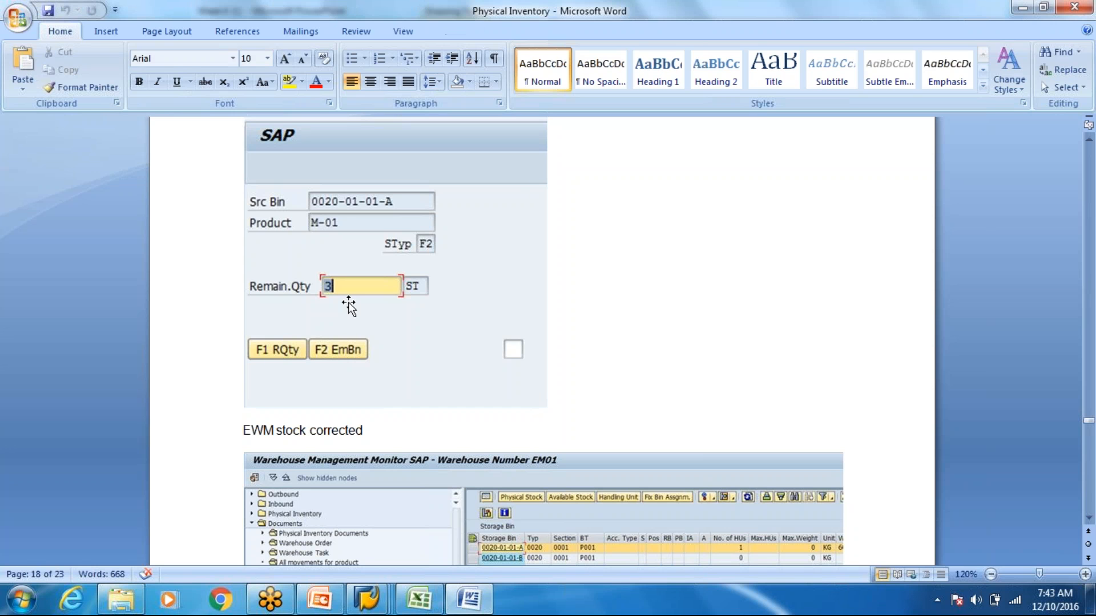
pyautogui.press('Down')
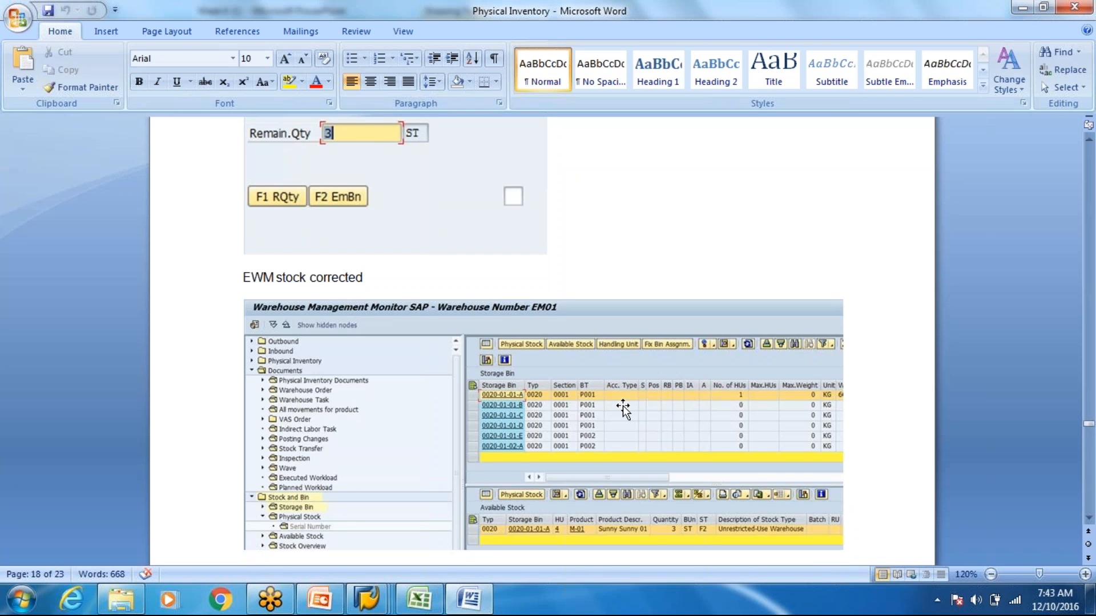
pyautogui.press('Down')
pyautogui.press('Down')
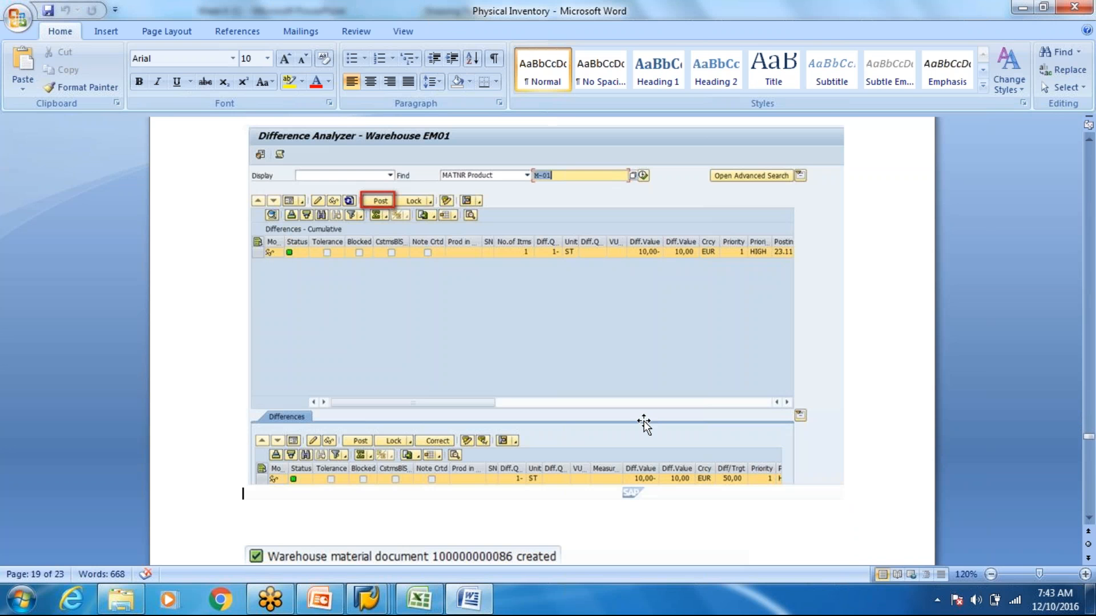
pyautogui.press('Down')
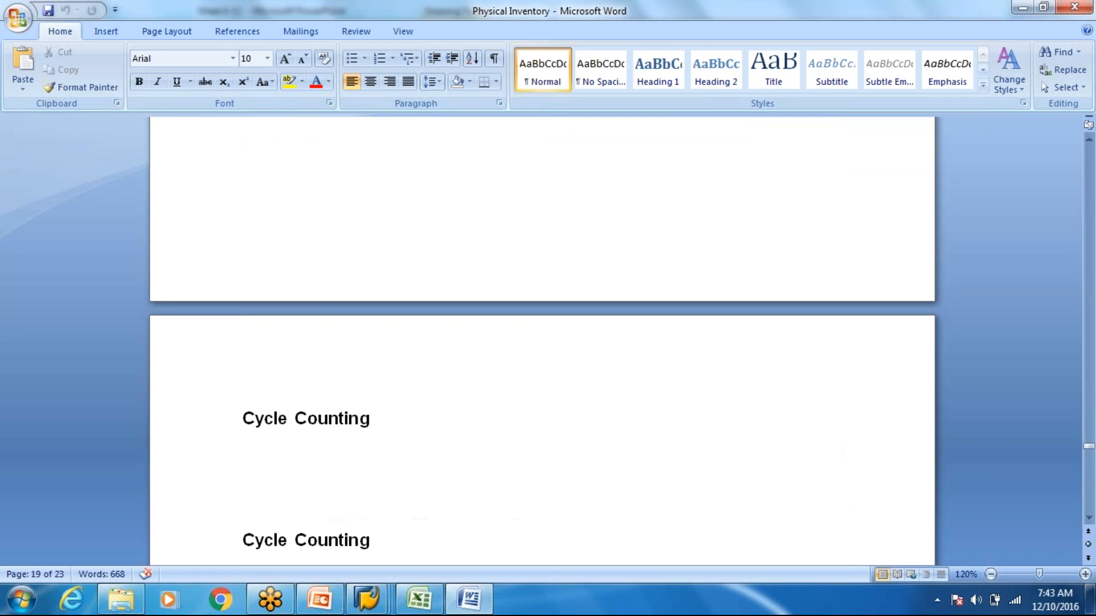
pyautogui.press('Down')
pyautogui.press('Up')
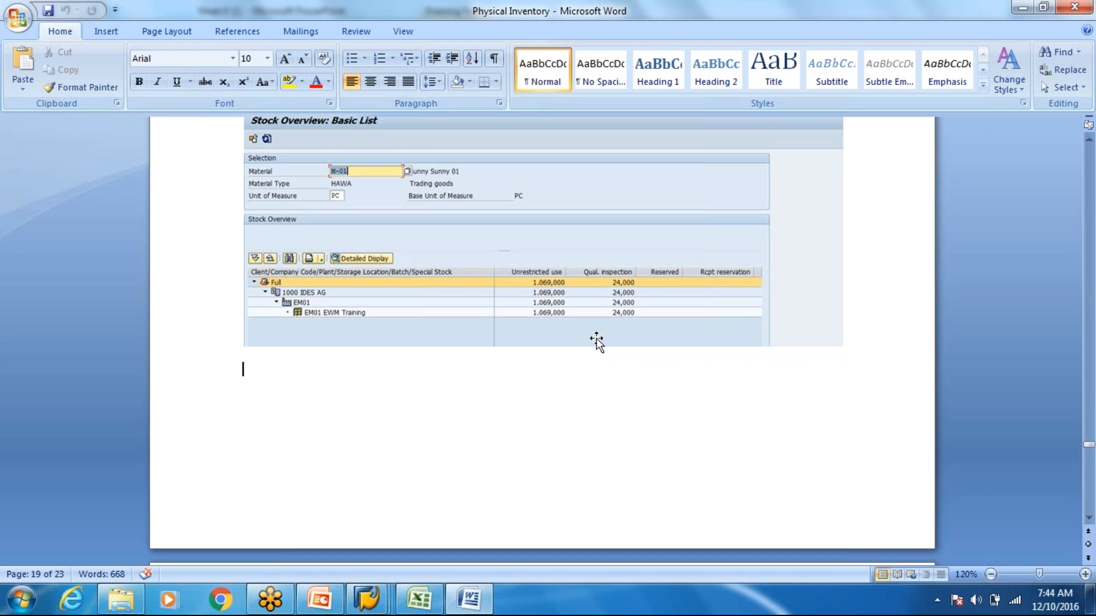
pyautogui.scroll(-10, 596, 341)
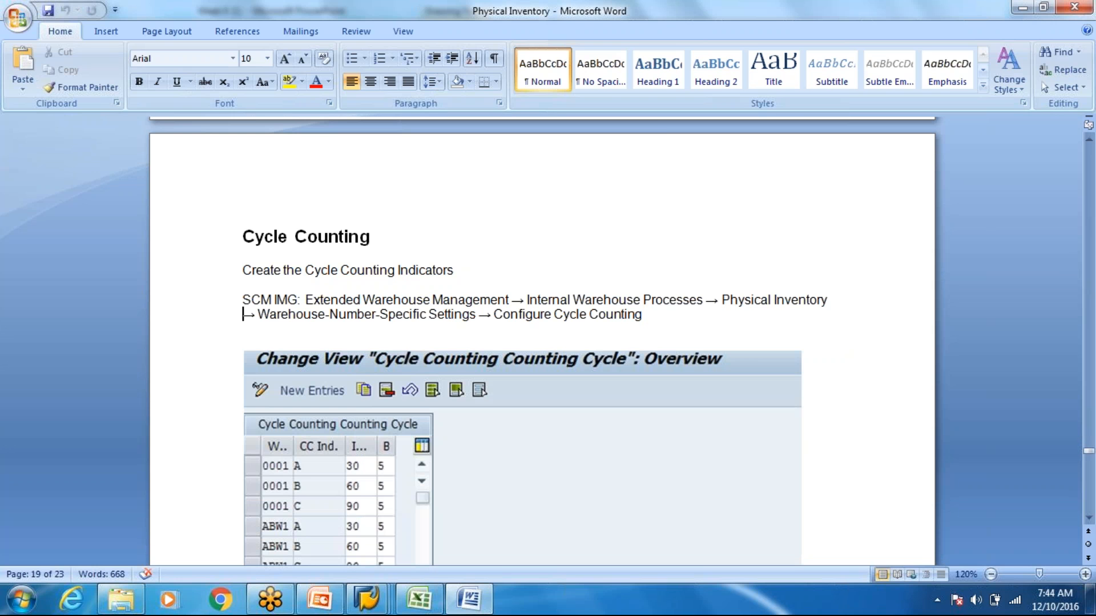
# Switch to the PowerPoint presentation and show slide 22 covering Zero Stock Check, Putaway Physical Inventory and Storage Bin Check
pyautogui.click(320, 600)
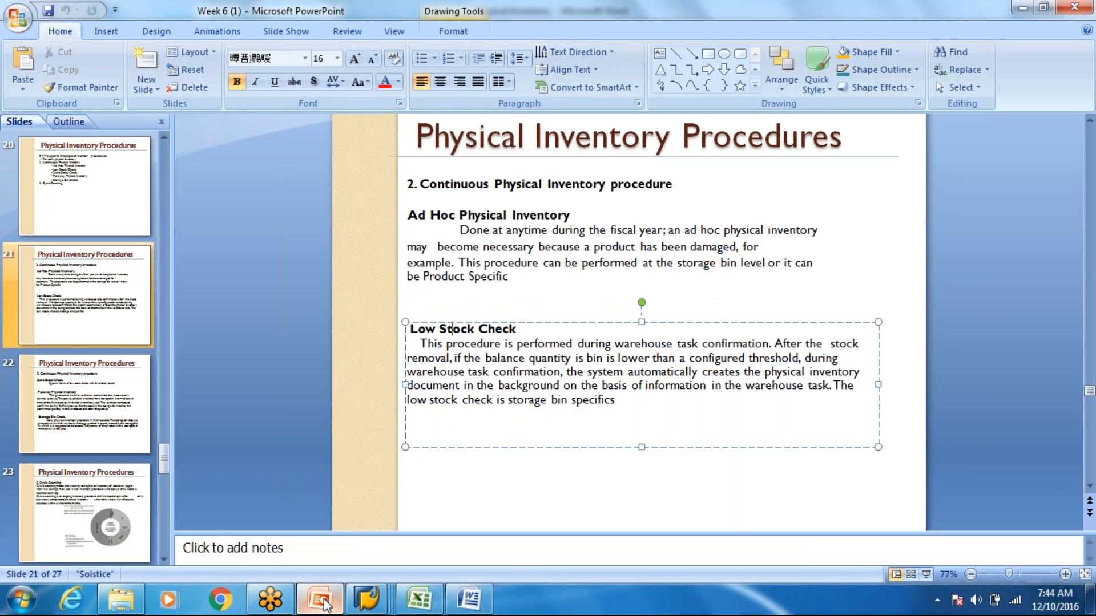
pyautogui.click(63, 409)
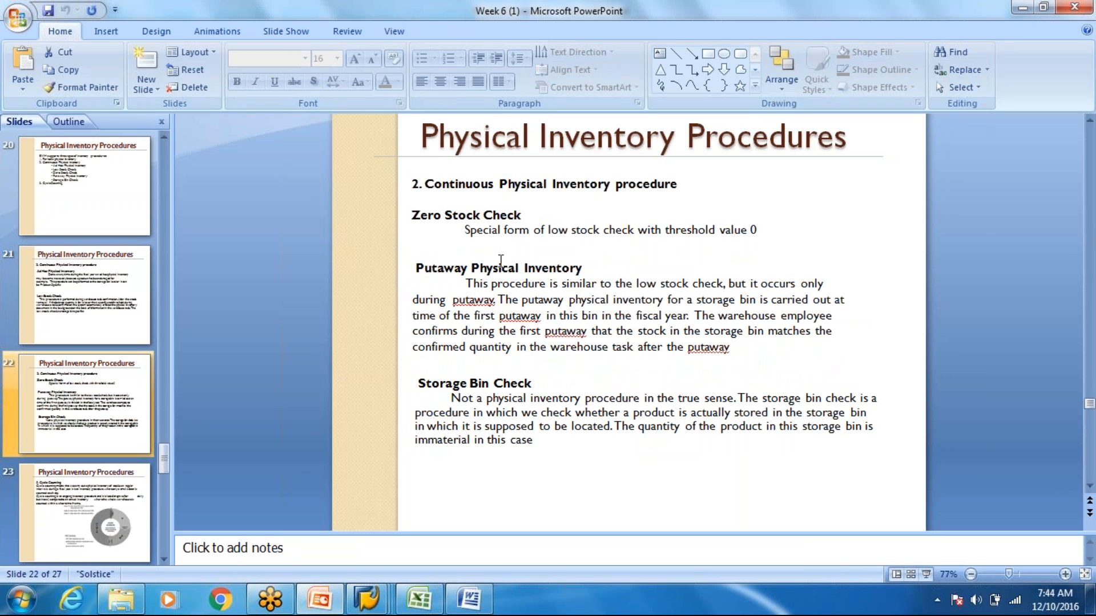